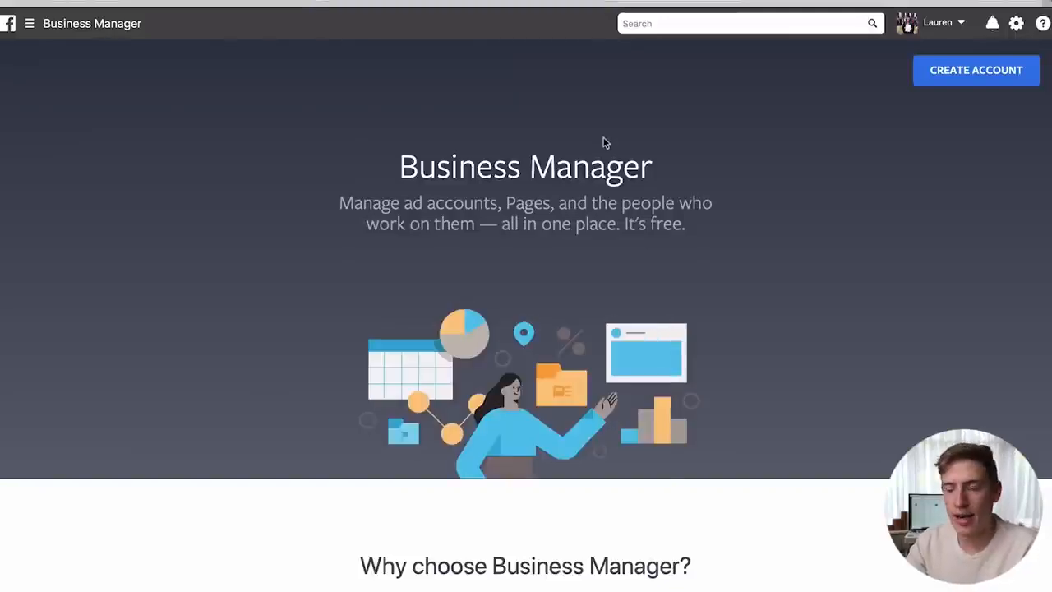
- Start a business account named 'Ink By Lauren', enter the business email address, and continue
{"action": "left_click", "coordinate": [967, 82]}
{"action": "left_click", "coordinate": [570, 194]}
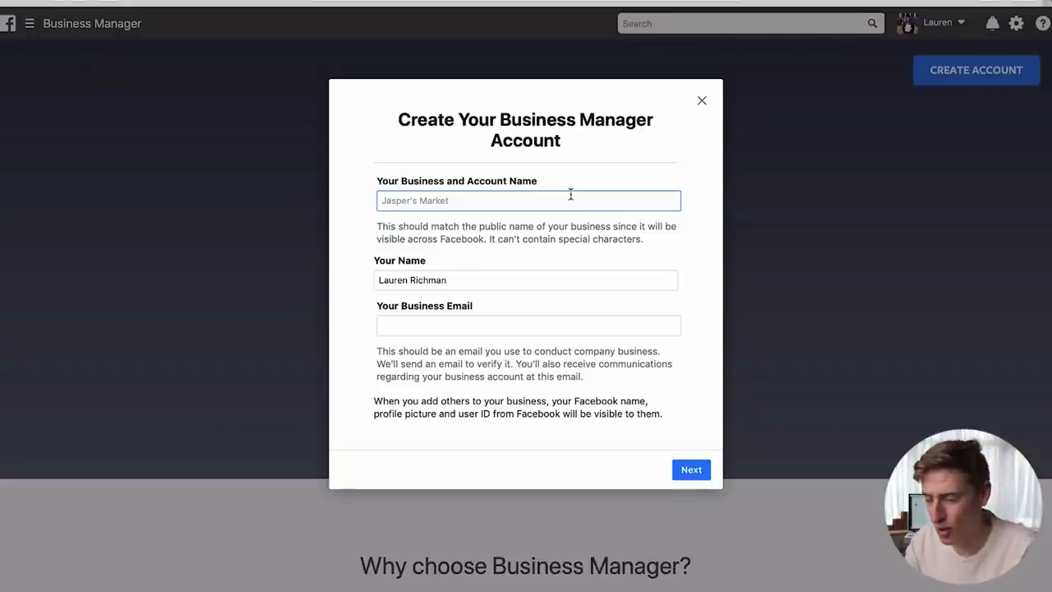
{"action": "type", "text": "In"}
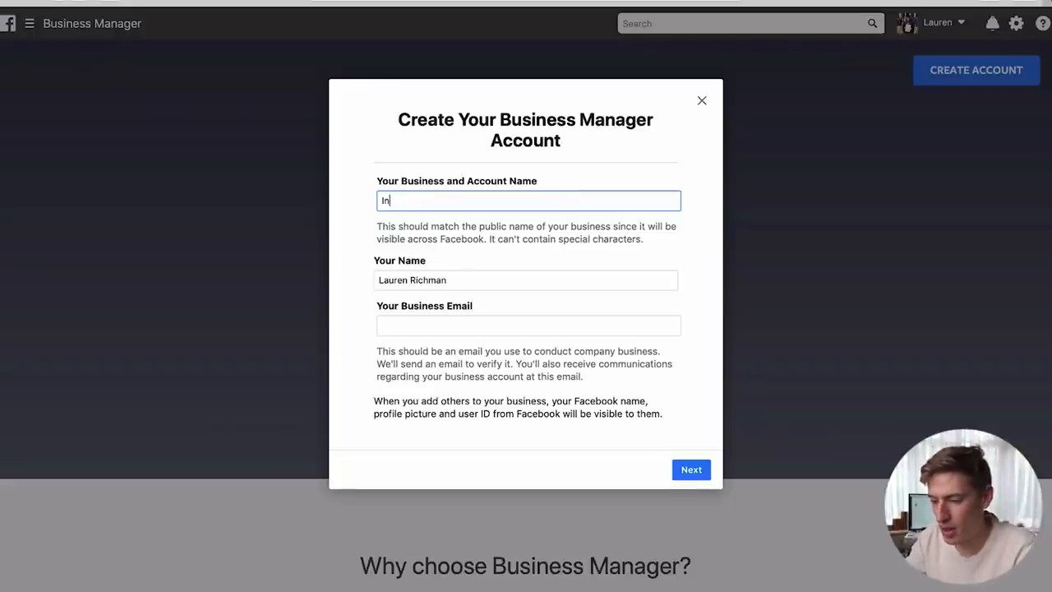
{"action": "type", "text": "k By Laure"}
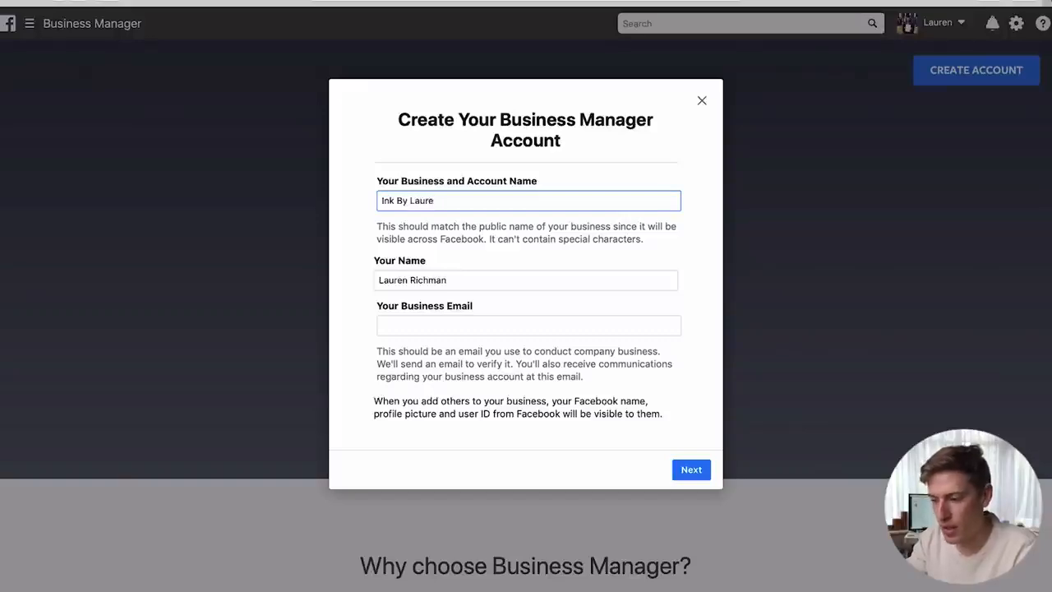
{"action": "key", "text": "BackSpace"}
{"action": "type", "text": "en"}
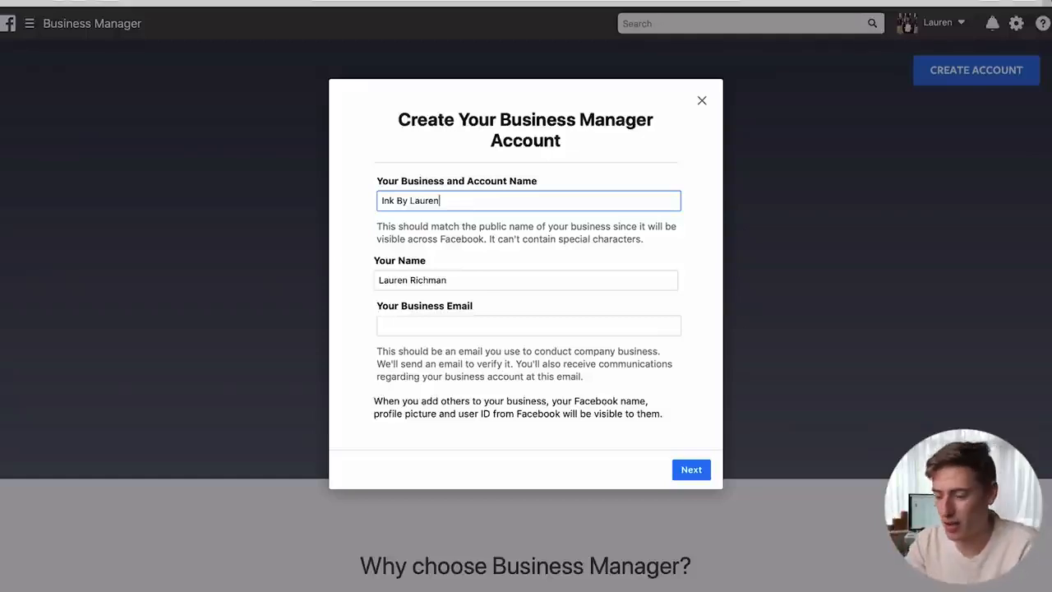
{"action": "left_click", "coordinate": [522, 326]}
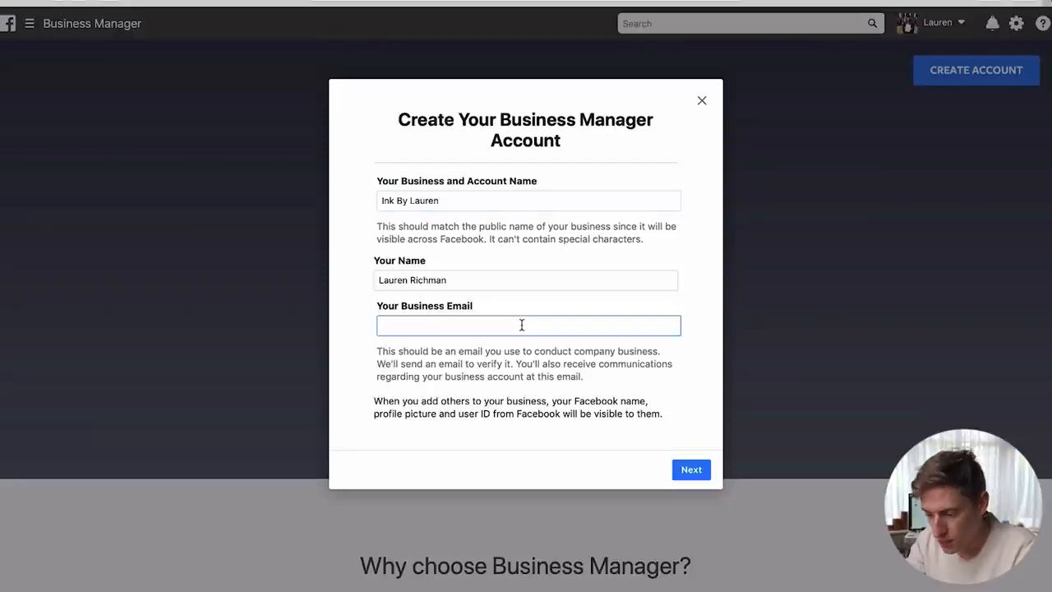
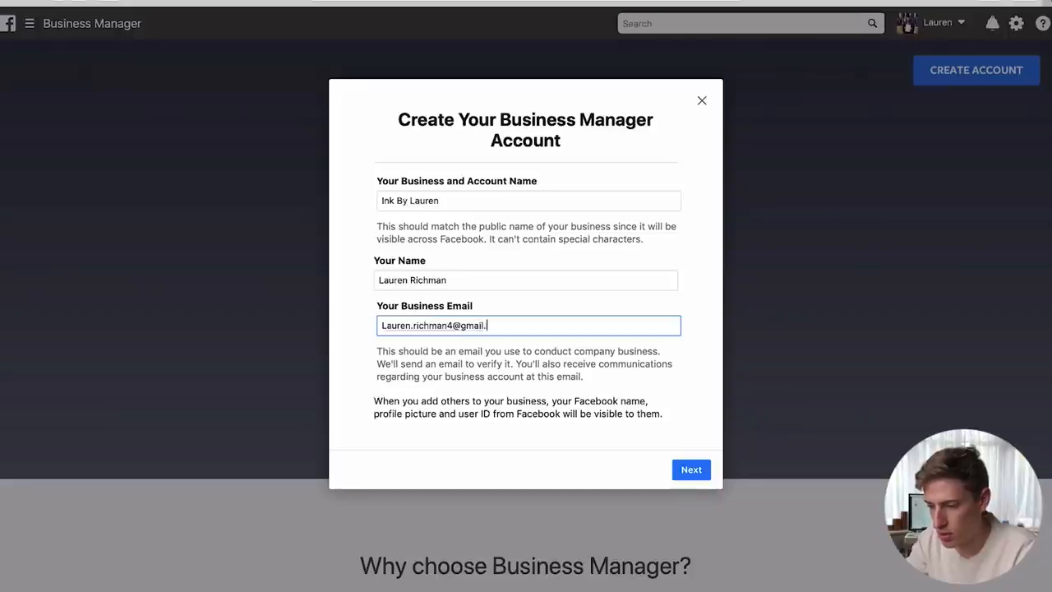
{"action": "left_click", "coordinate": [683, 465]}
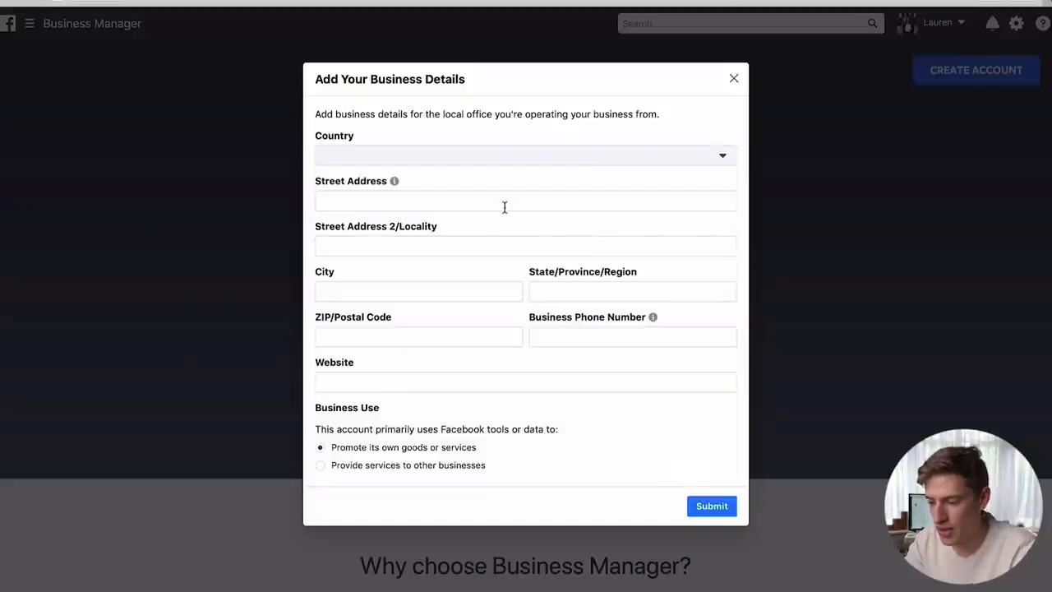
- Submit the business details with United Kingdom as the country and the street address filled in
{"action": "left_click", "coordinate": [463, 157]}
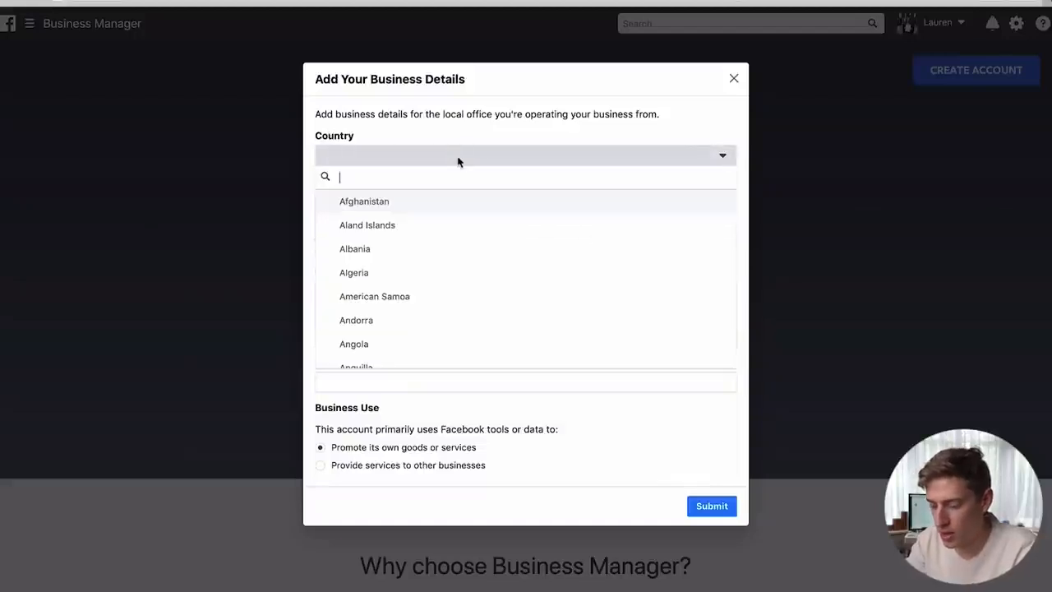
{"action": "type", "text": "uni"}
{"action": "left_click", "coordinate": [395, 226]}
{"action": "left_click", "coordinate": [416, 197]}
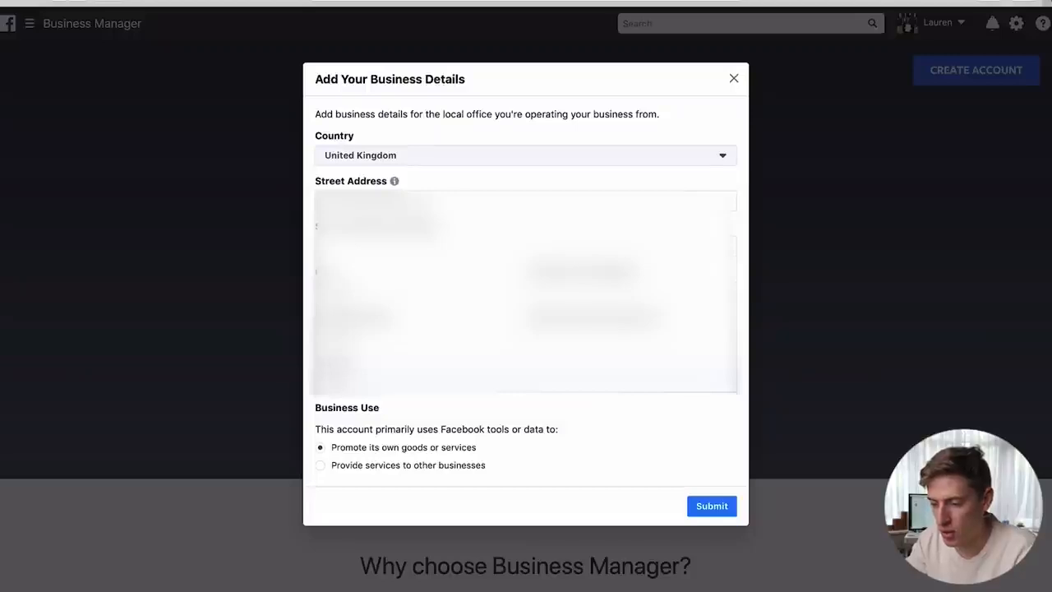
{"action": "left_click", "coordinate": [701, 503]}
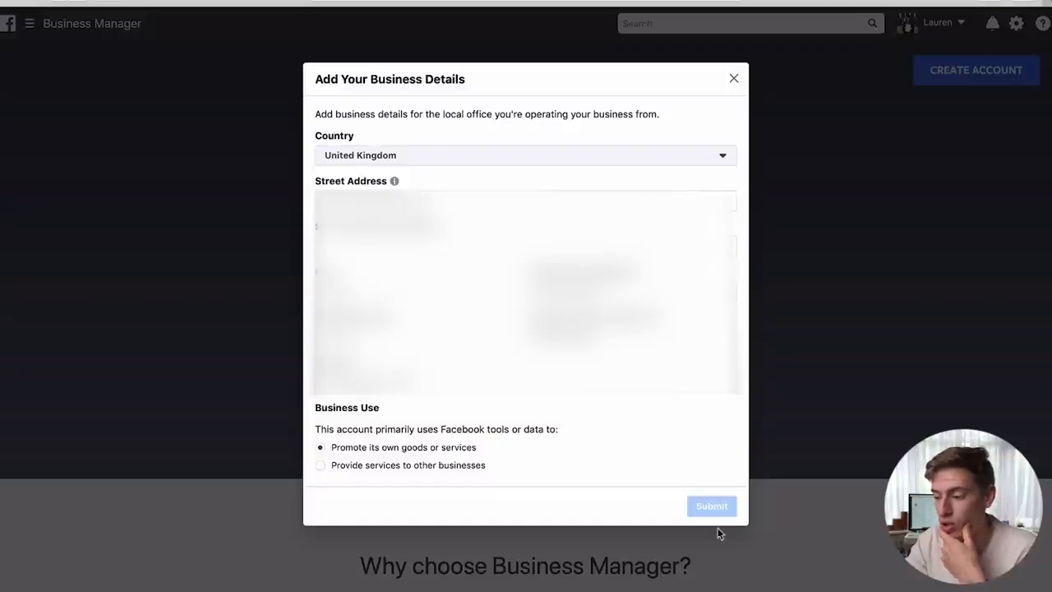
{"action": "scroll", "coordinate": [665, 434], "scroll_direction": "down", "scroll_amount": 1}
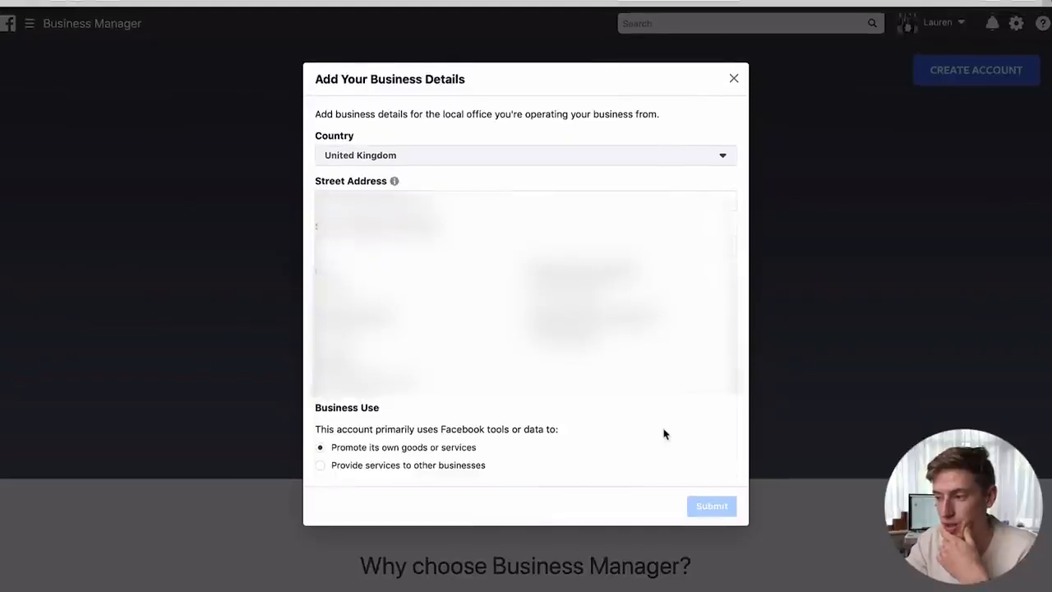
{"action": "left_click", "coordinate": [697, 498]}
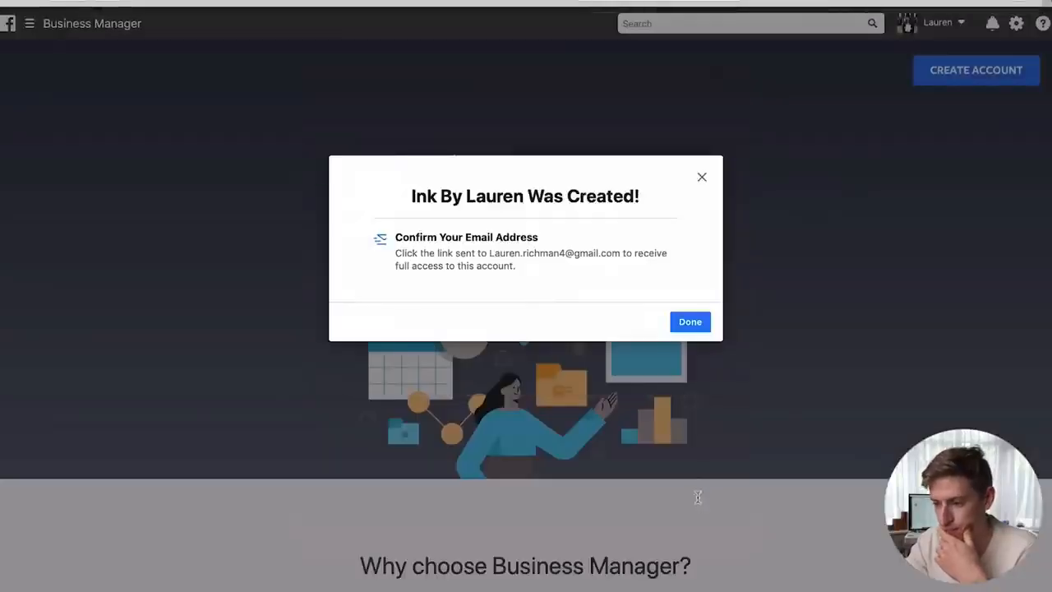
- Close the 'Was Created!' confirmation to reach the Ink By Lauren Business Manager home
{"action": "left_click_drag", "start_coordinate": [697, 498], "coordinate": [712, 228]}
{"action": "left_click", "coordinate": [711, 230]}
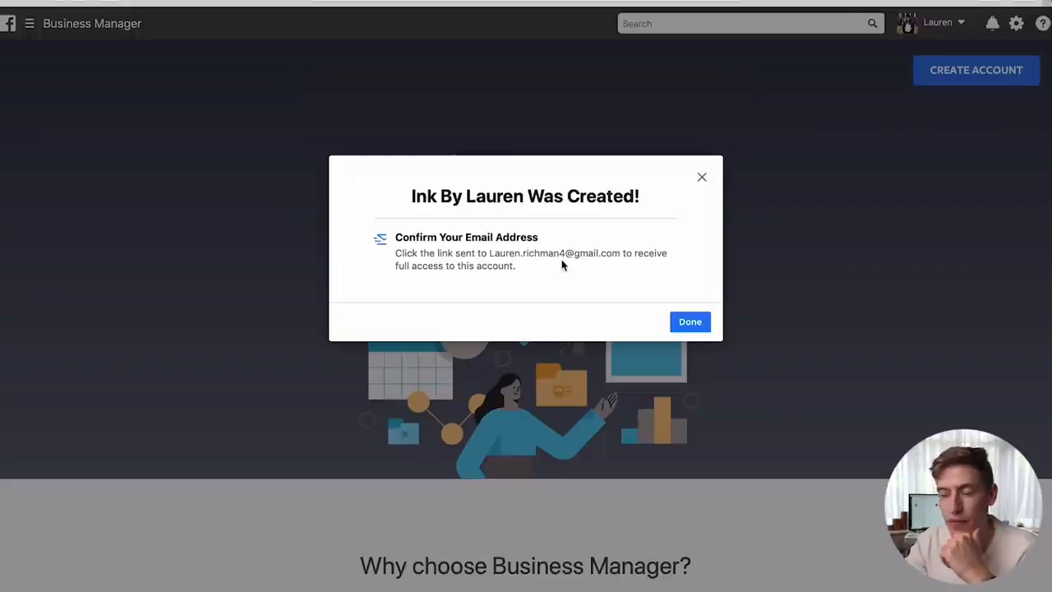
{"action": "left_click", "coordinate": [681, 322]}
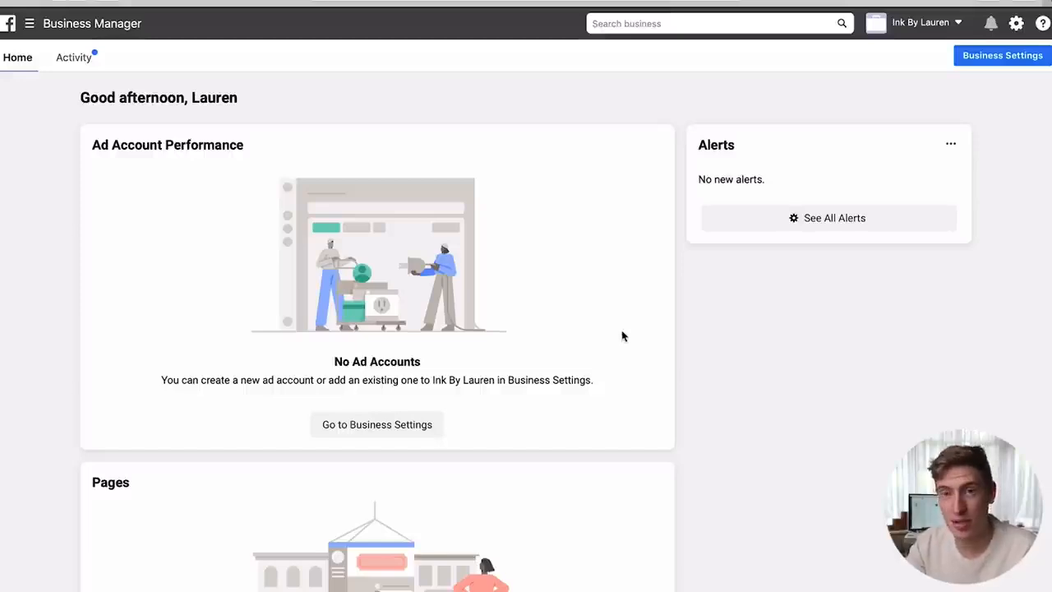
{"action": "scroll", "coordinate": [622, 335], "scroll_direction": "down", "scroll_amount": 3}
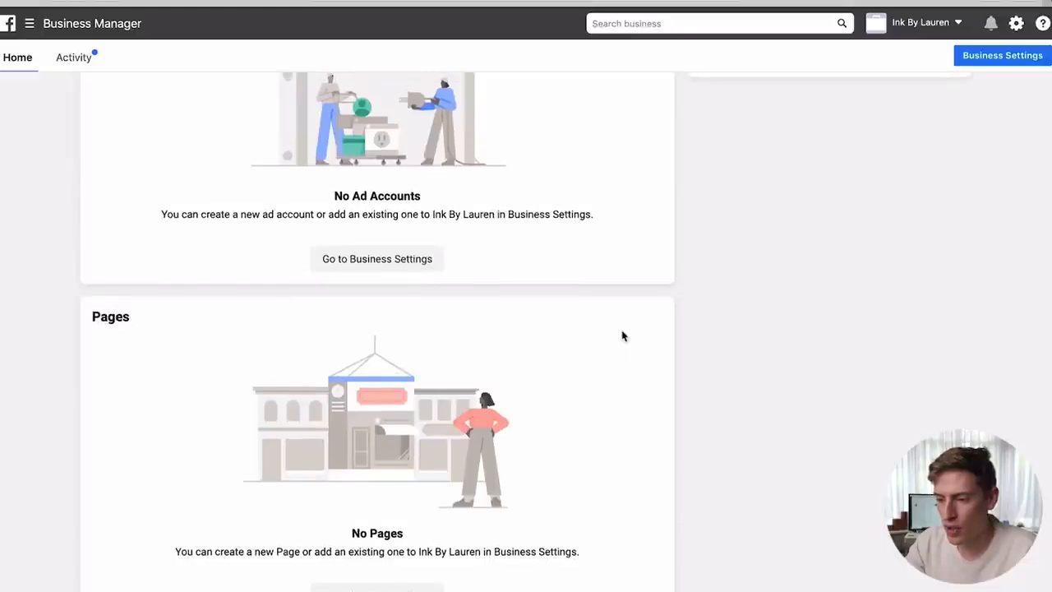
{"action": "left_click_drag", "start_coordinate": [423, 207], "coordinate": [334, 207]}
{"action": "left_click", "coordinate": [473, 255]}
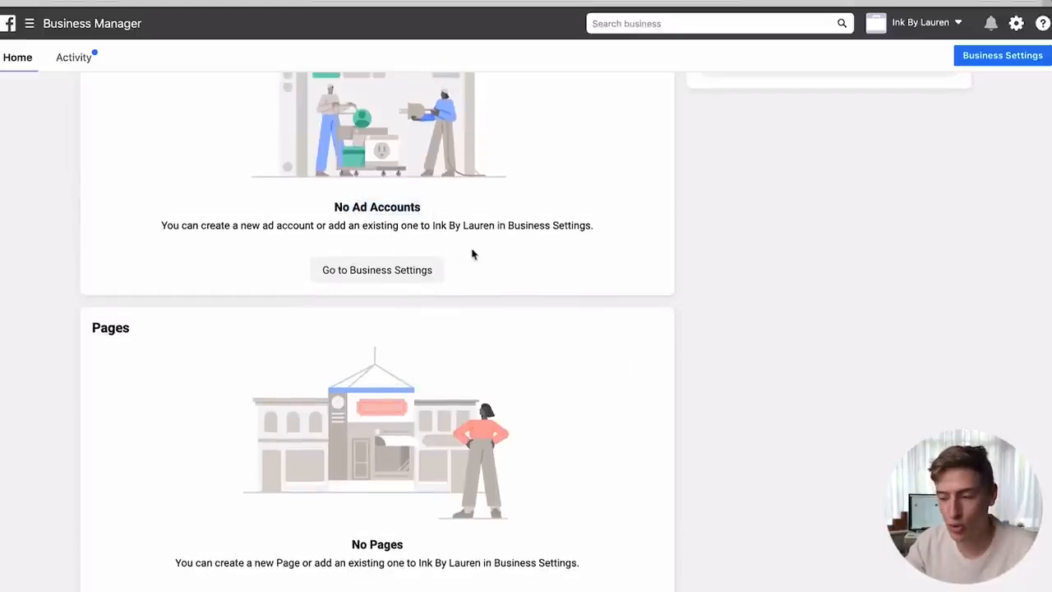
{"action": "scroll", "coordinate": [403, 285], "scroll_direction": "down", "scroll_amount": 1}
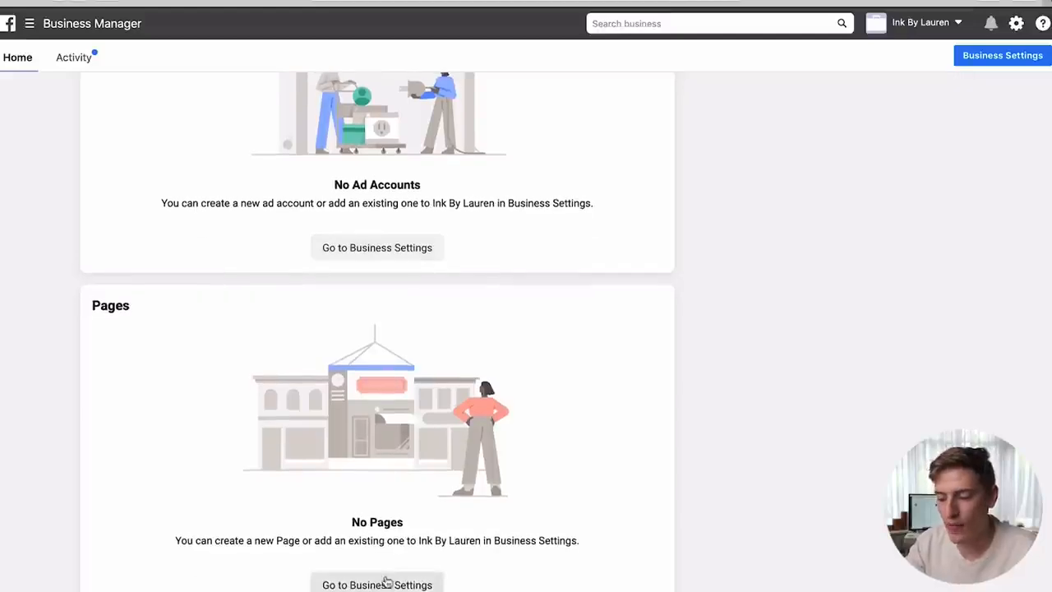
{"action": "left_click_drag", "start_coordinate": [406, 524], "coordinate": [345, 526]}
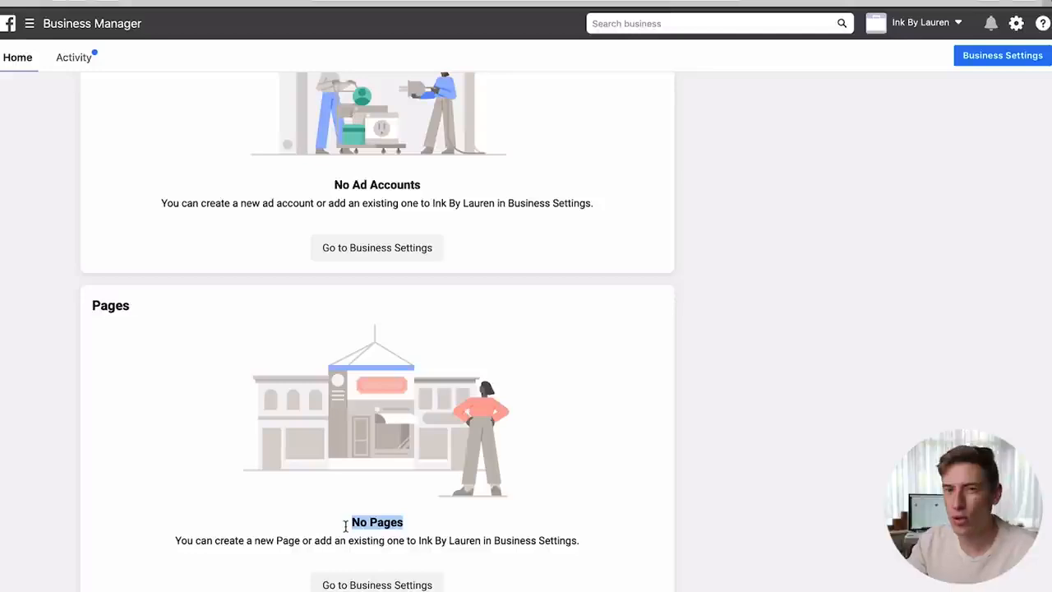
{"action": "scroll", "coordinate": [345, 526], "scroll_direction": "up", "scroll_amount": 3}
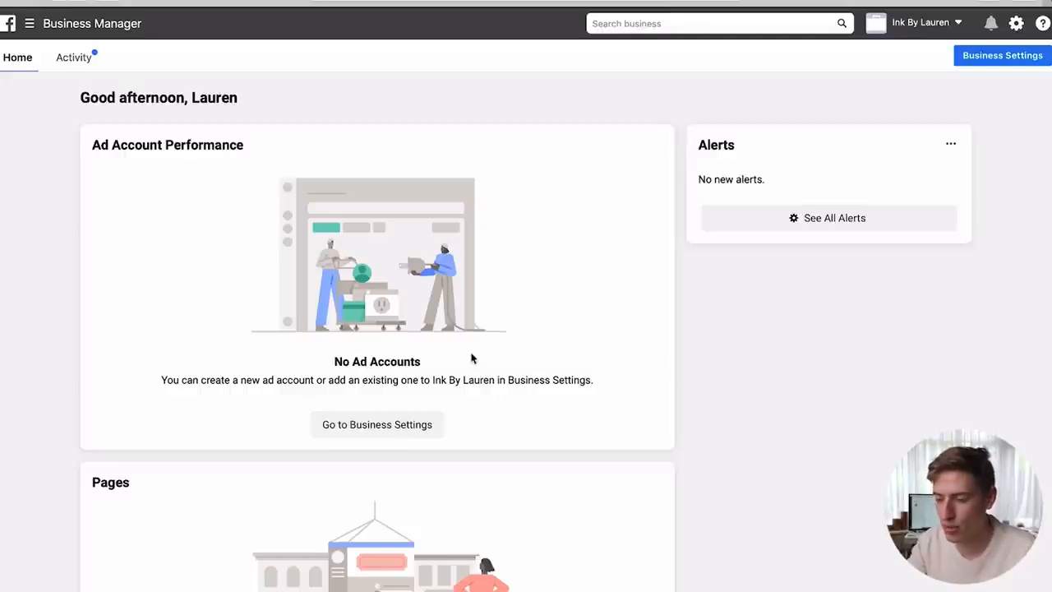
{"action": "left_click", "coordinate": [399, 425]}
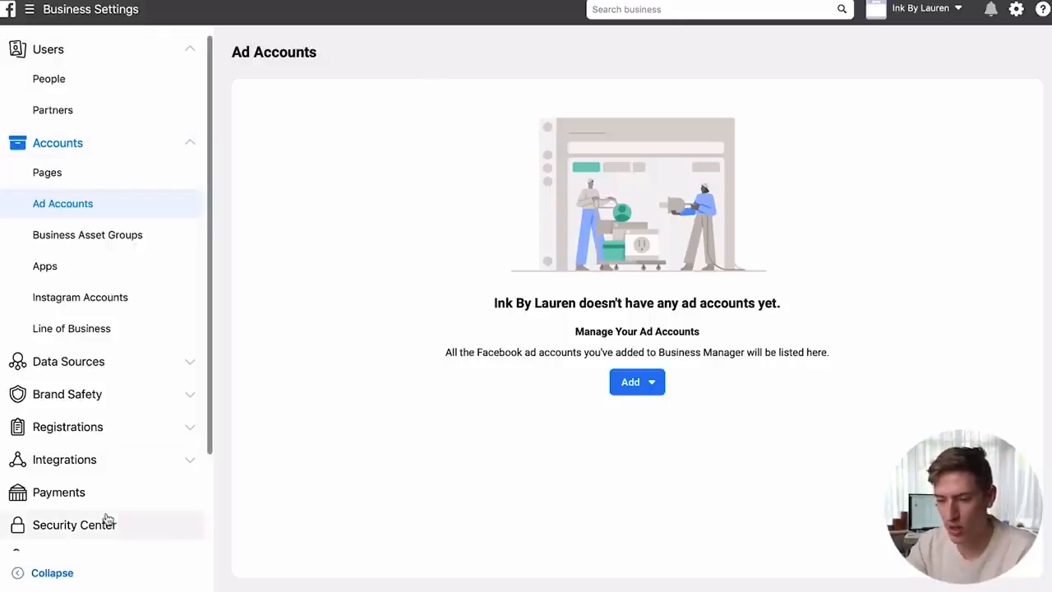
- Browse People (opening and closing Invite People twice), then the empty Pages and Ad Accounts settings
{"action": "left_click", "coordinate": [53, 62]}
{"action": "left_click", "coordinate": [53, 63]}
{"action": "left_click", "coordinate": [55, 82]}
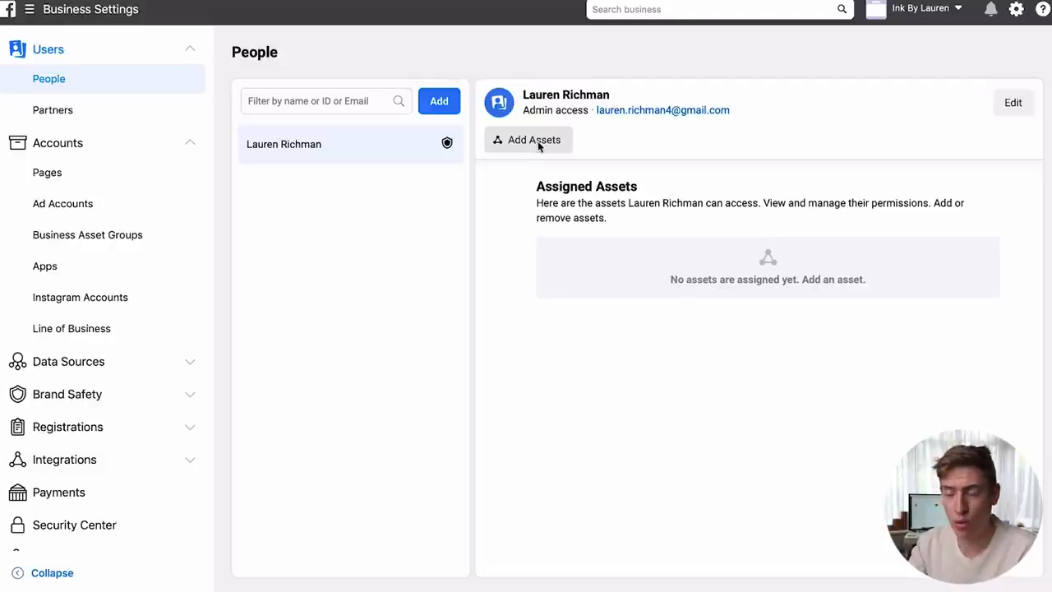
{"action": "left_click", "coordinate": [437, 110]}
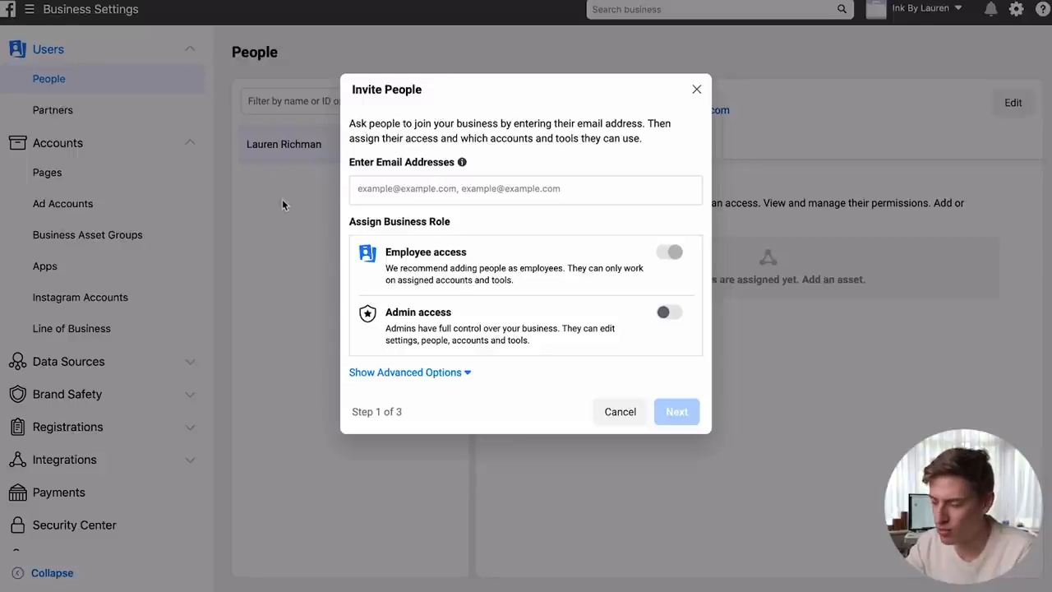
{"action": "left_click", "coordinate": [696, 90]}
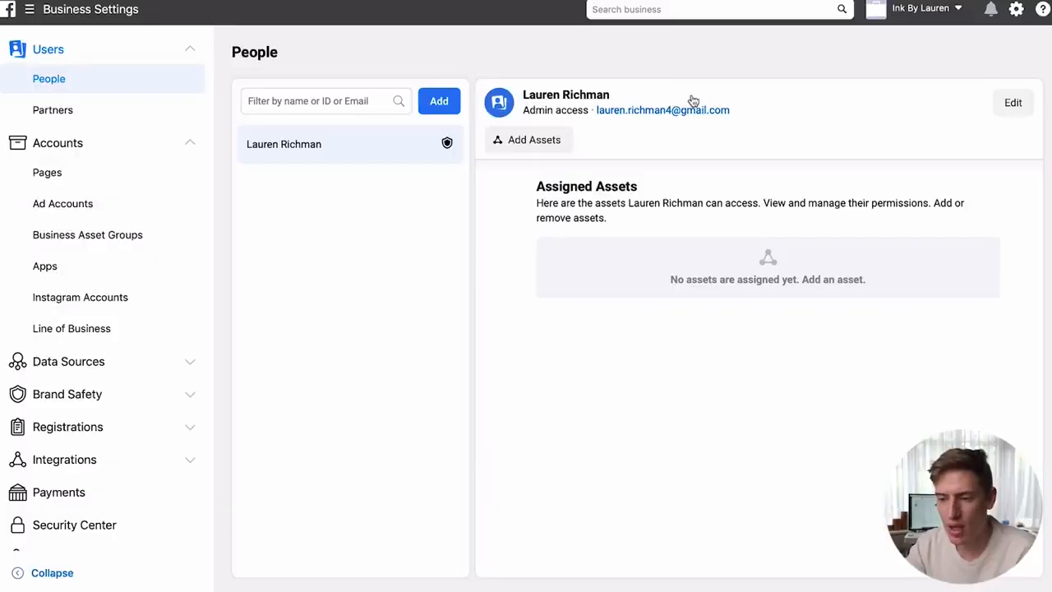
{"action": "left_click", "coordinate": [426, 109]}
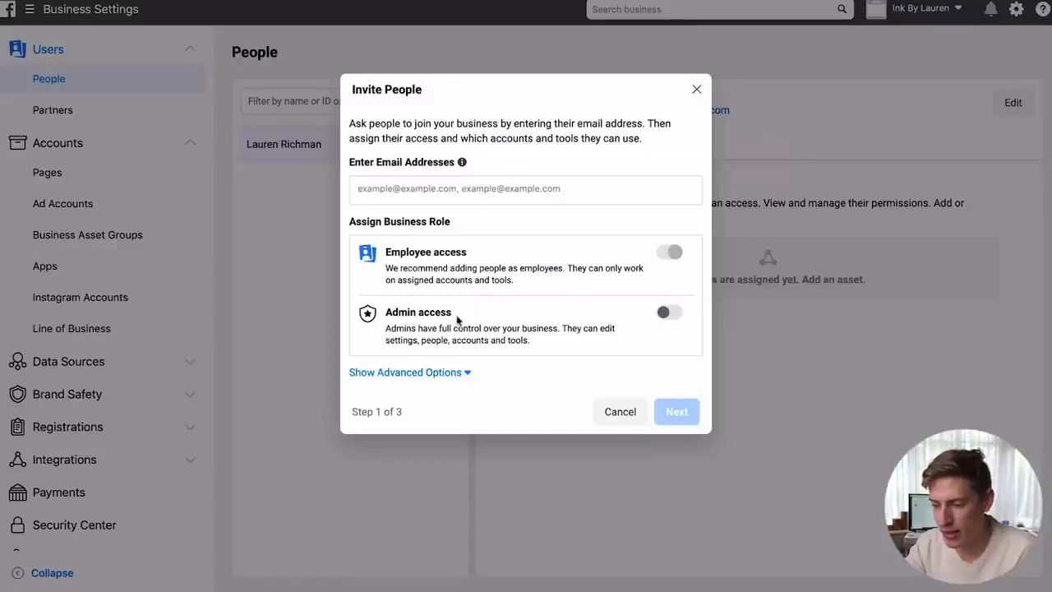
{"action": "left_click", "coordinate": [697, 90]}
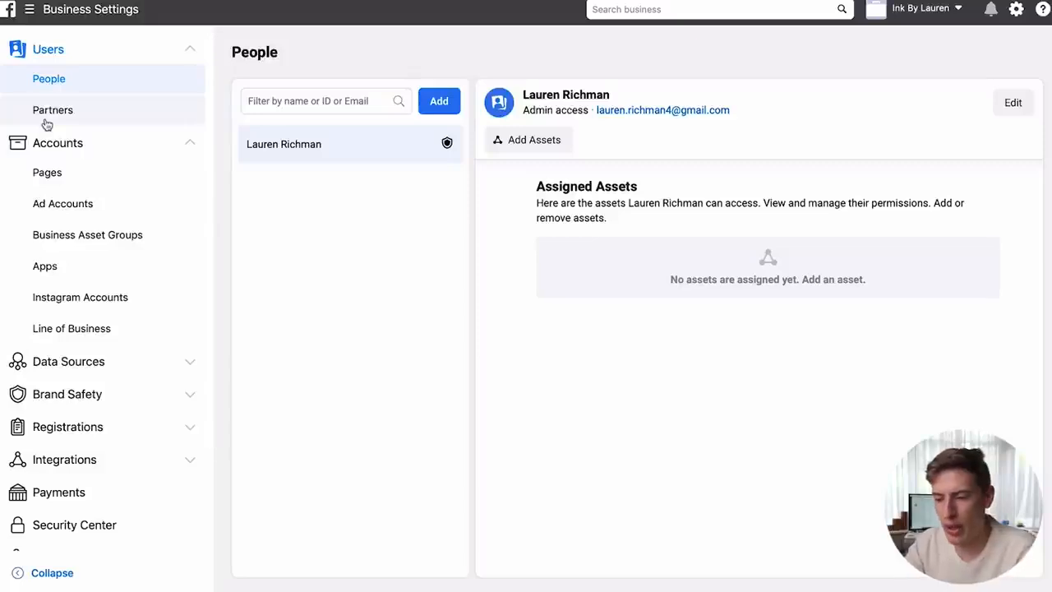
{"action": "left_click", "coordinate": [55, 172]}
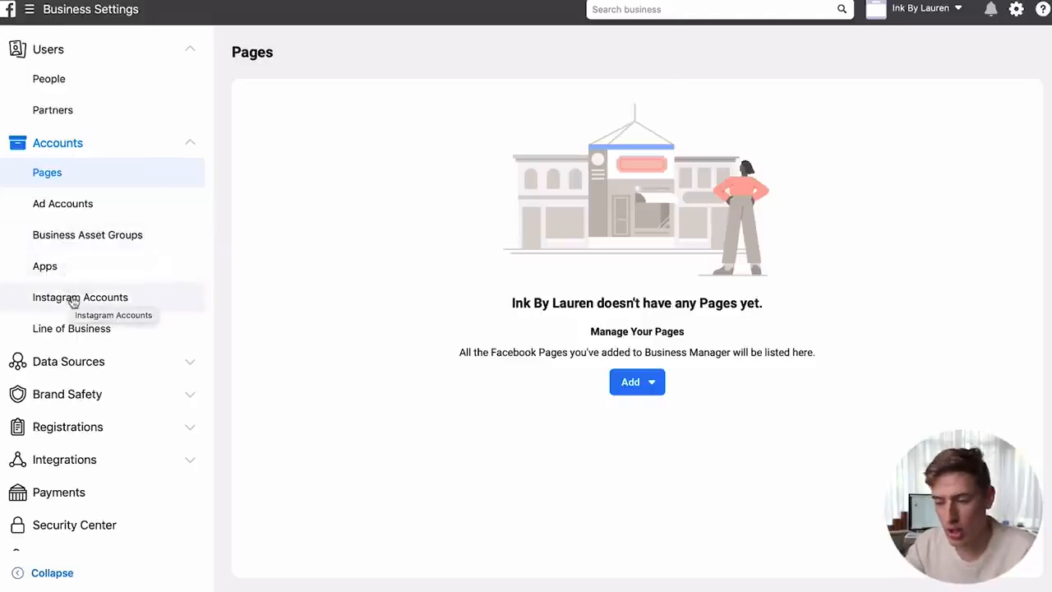
{"action": "left_click", "coordinate": [61, 204]}
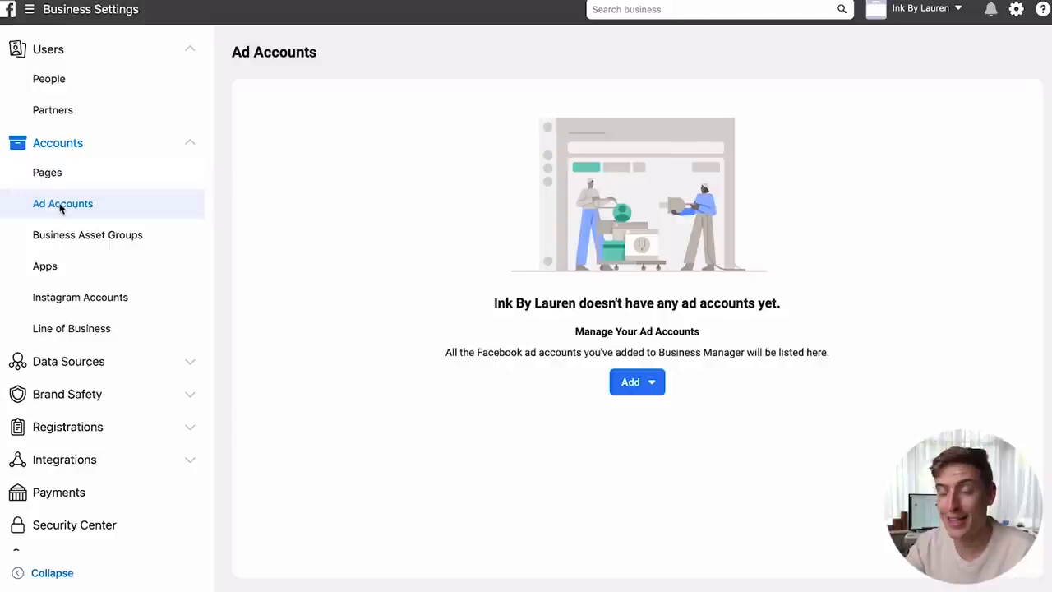
- Create a new ad account named 'Ink By Lauren' for My business
{"action": "left_click", "coordinate": [654, 384]}
{"action": "left_click", "coordinate": [653, 548]}
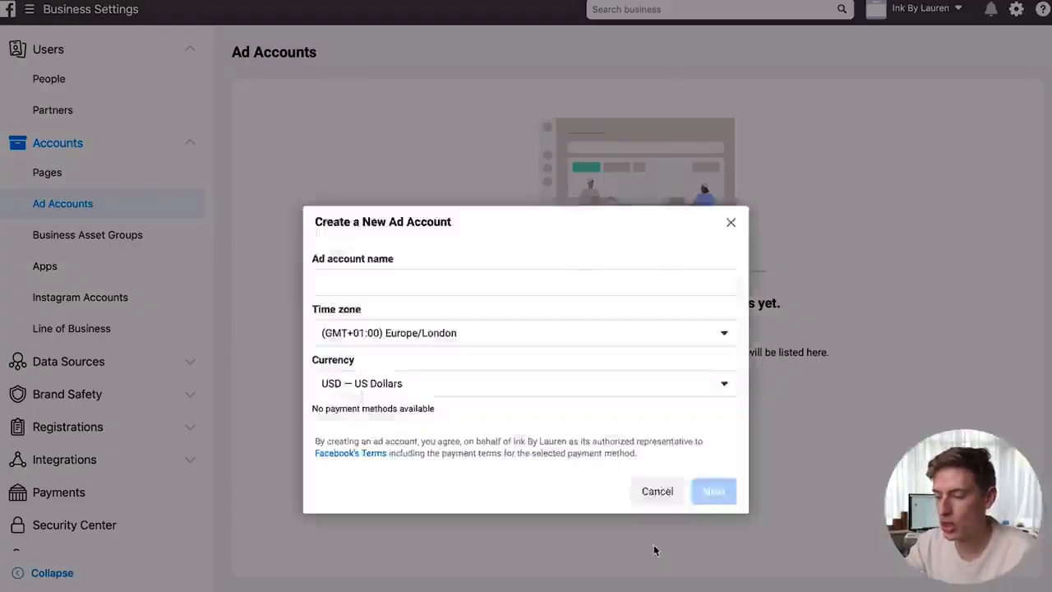
{"action": "left_click", "coordinate": [466, 285]}
{"action": "type", "text": "Ink "}
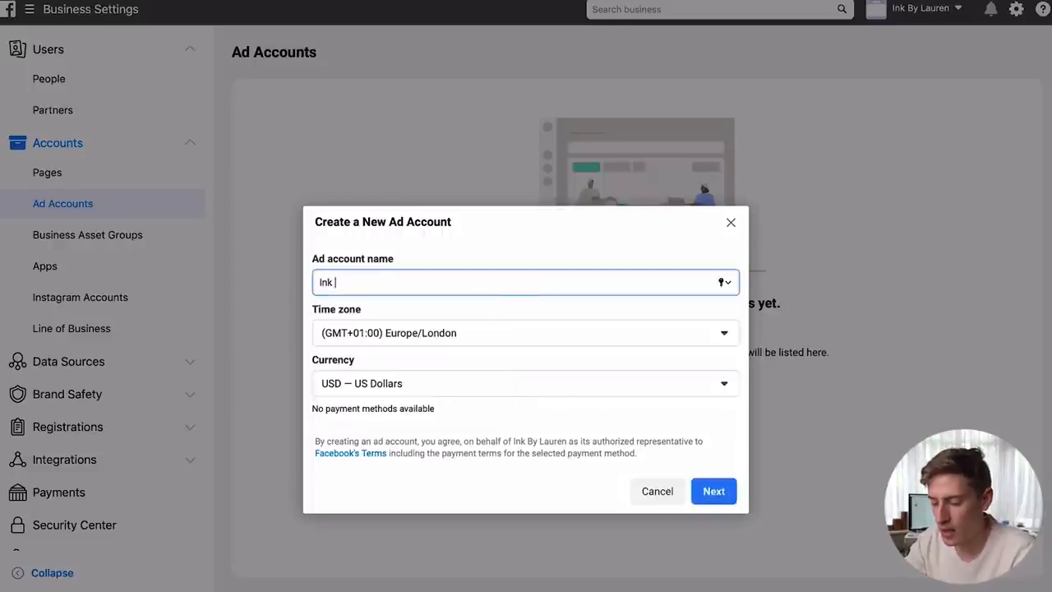
{"action": "type", "text": "By Lauren"}
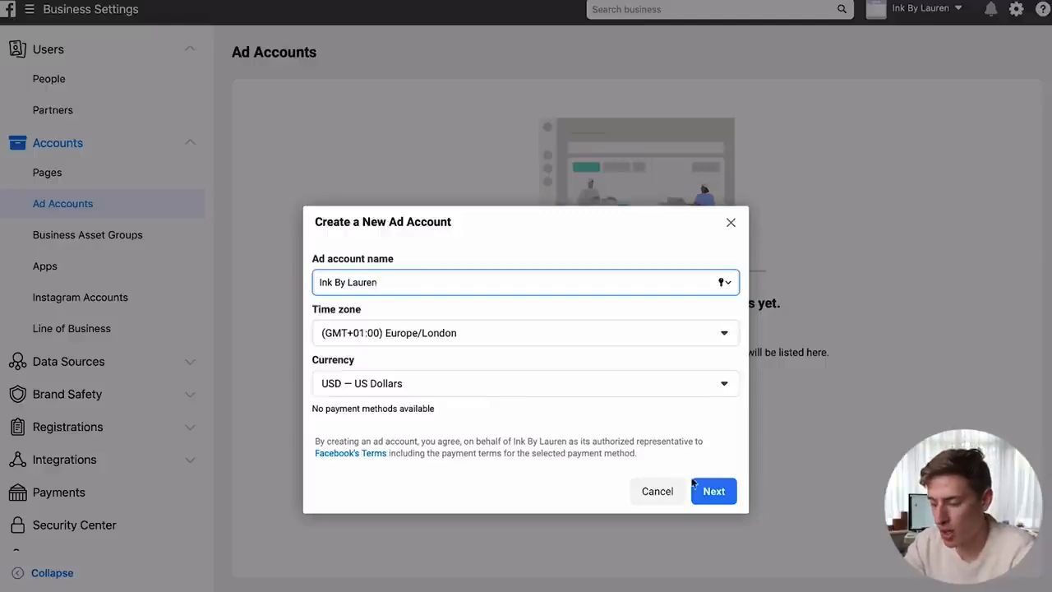
{"action": "left_click", "coordinate": [714, 490]}
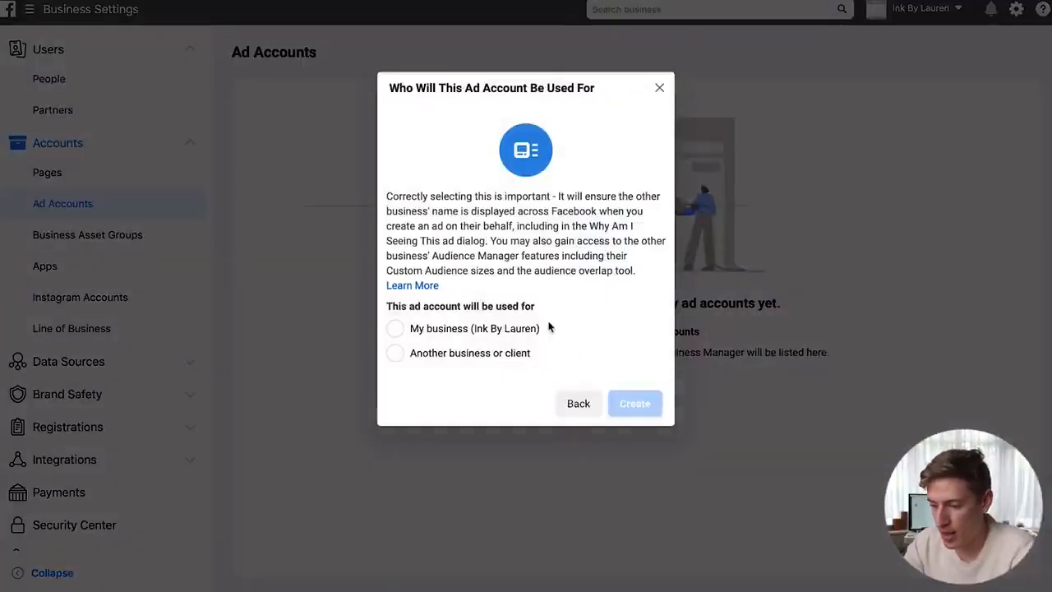
{"action": "left_click", "coordinate": [444, 330]}
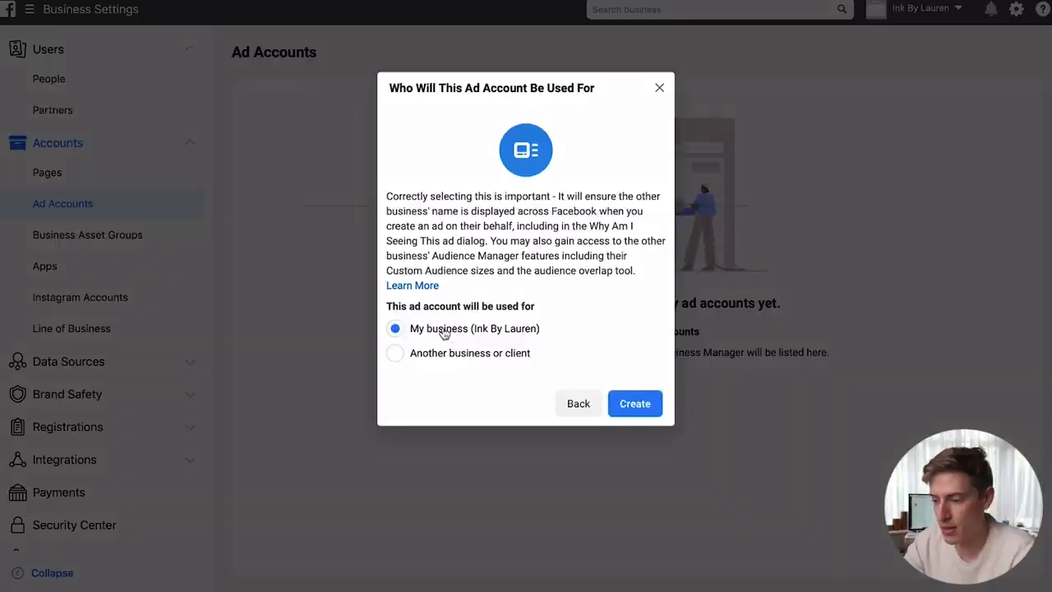
{"action": "left_click", "coordinate": [638, 405]}
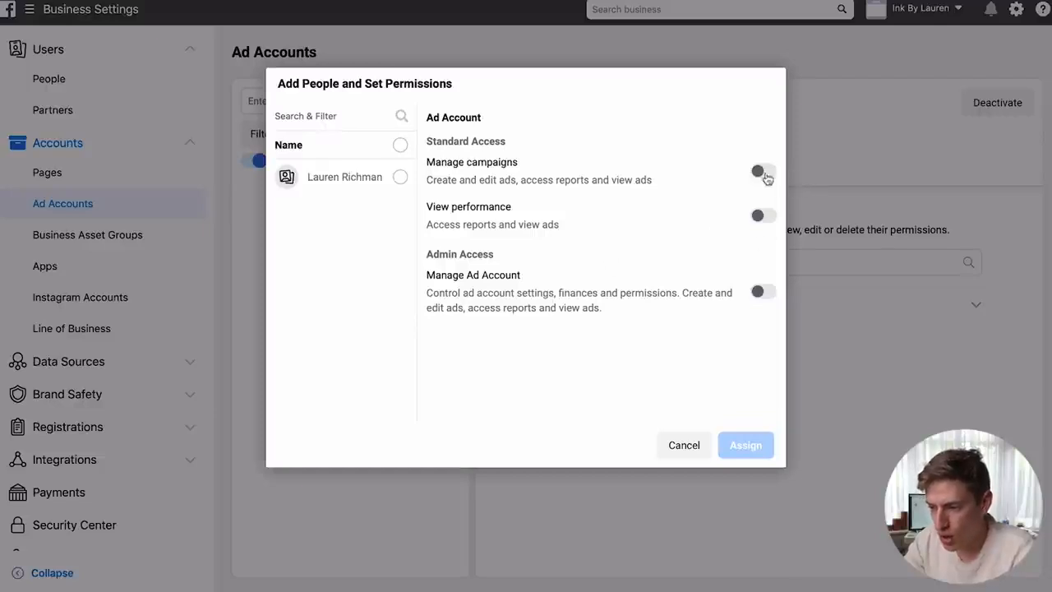
- Assign the person to the ad account with Manage Ad Account admin access
{"action": "left_click", "coordinate": [758, 173]}
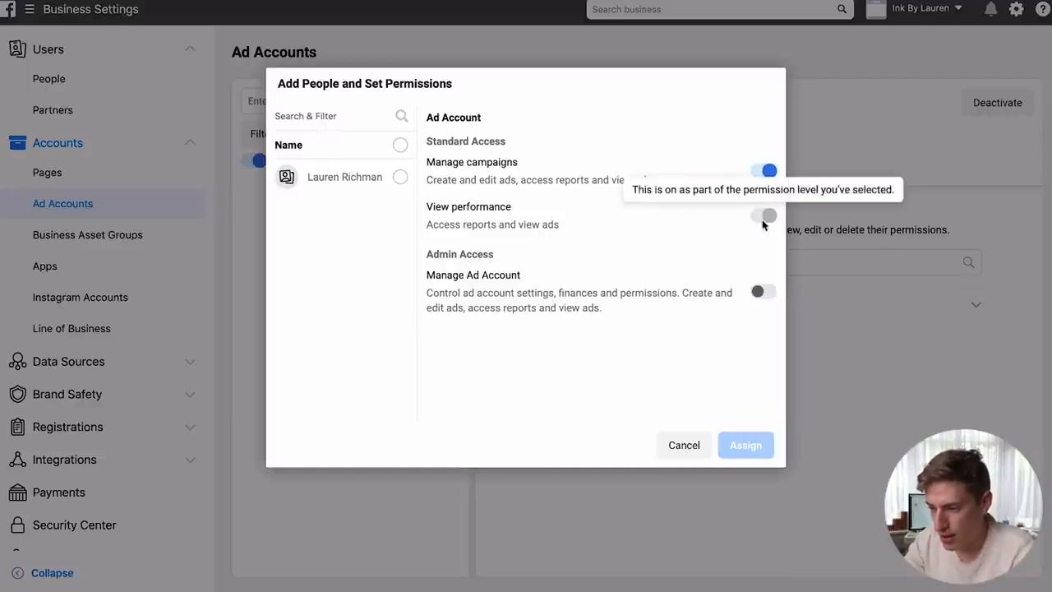
{"action": "left_click", "coordinate": [401, 179]}
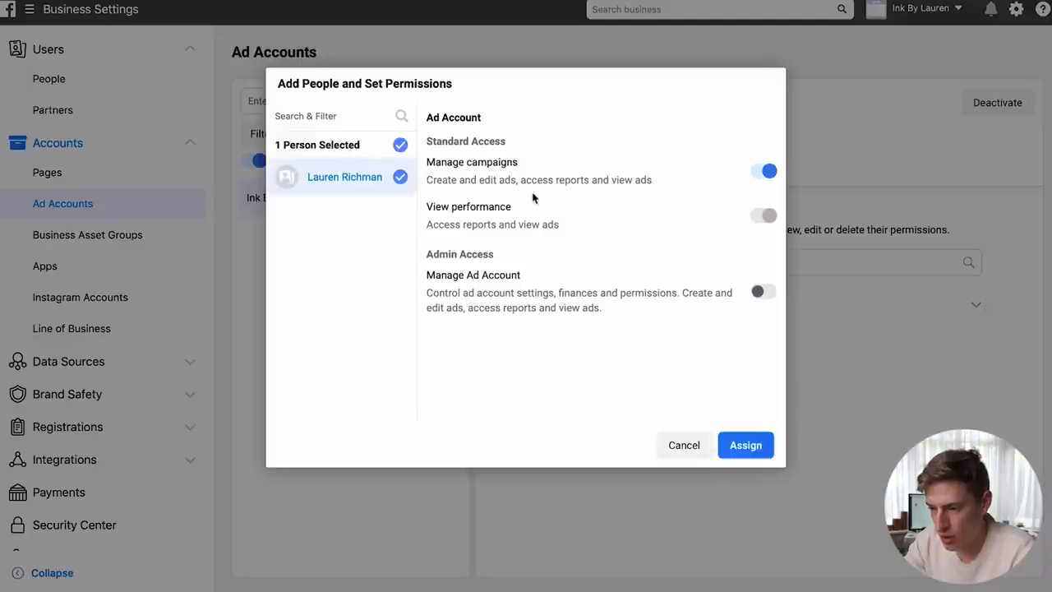
{"action": "left_click", "coordinate": [762, 294]}
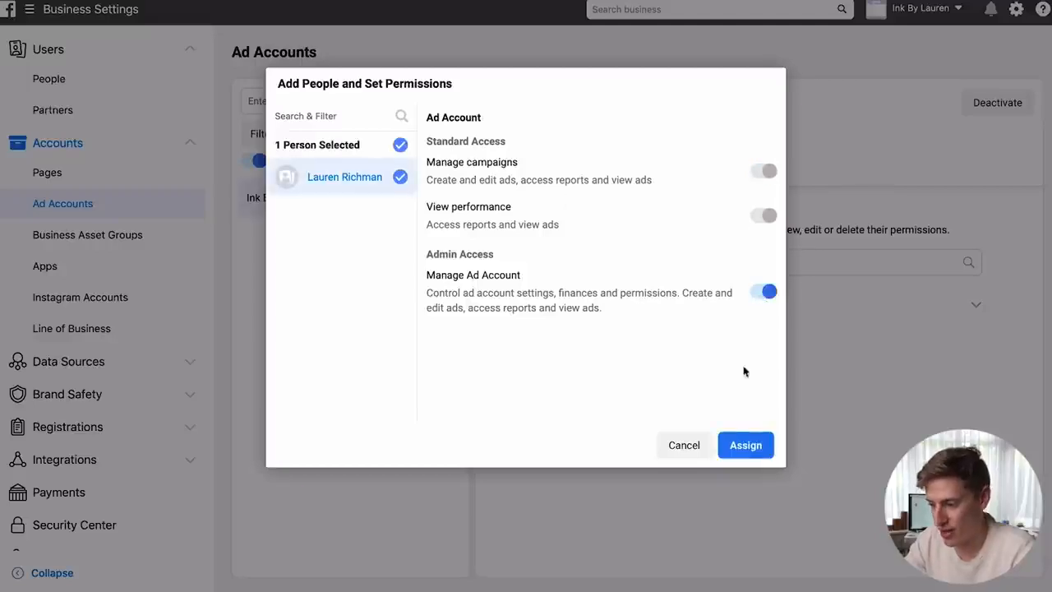
{"action": "left_click", "coordinate": [731, 457]}
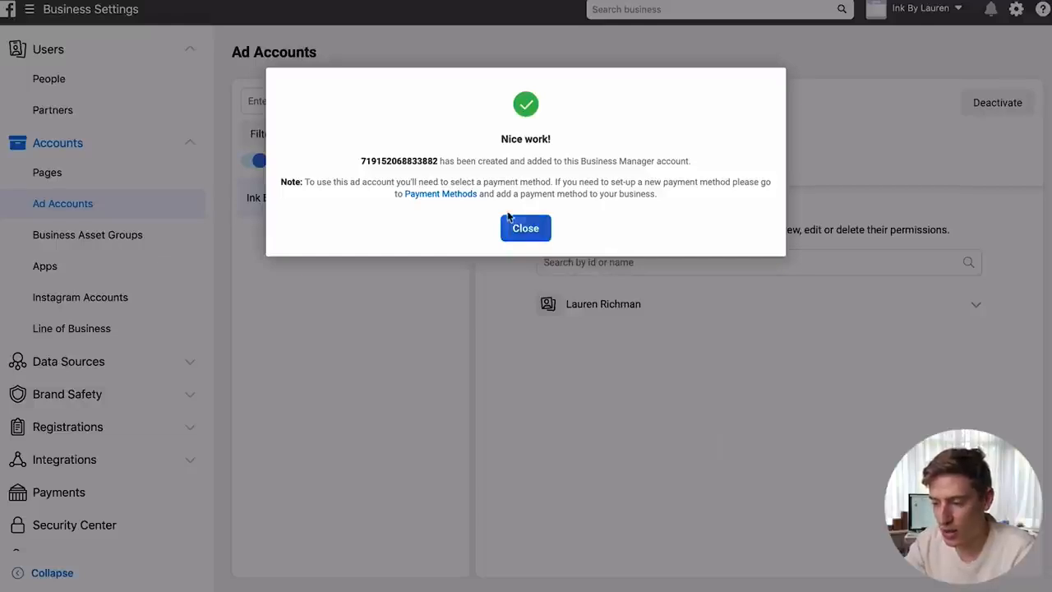
- Copy the new ad account ID, close the Nice work dialog, and view the empty Pages list
{"action": "left_click_drag", "start_coordinate": [441, 158], "coordinate": [320, 158]}
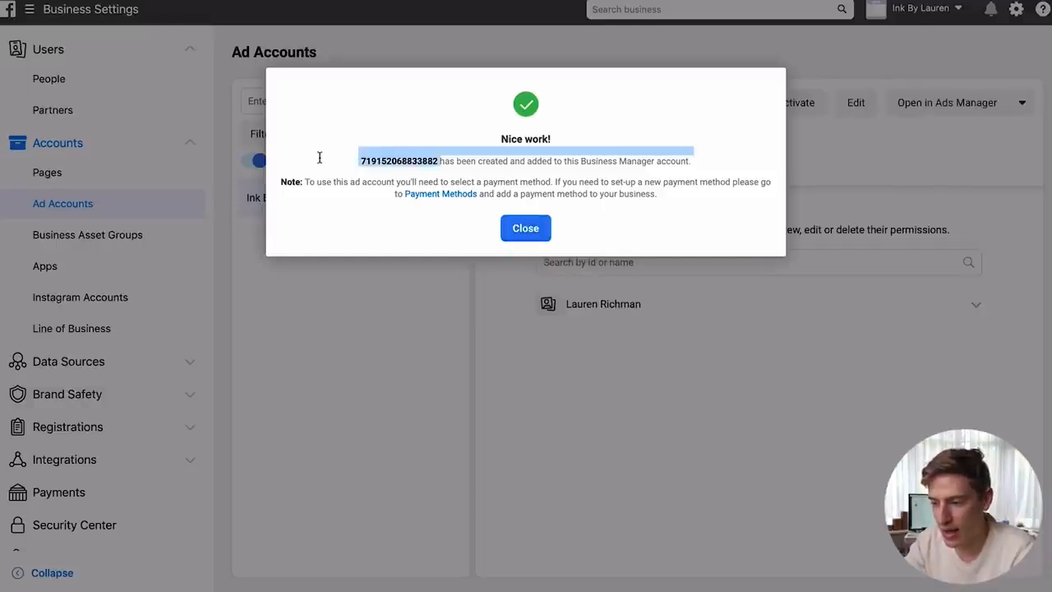
{"action": "left_click", "coordinate": [544, 229]}
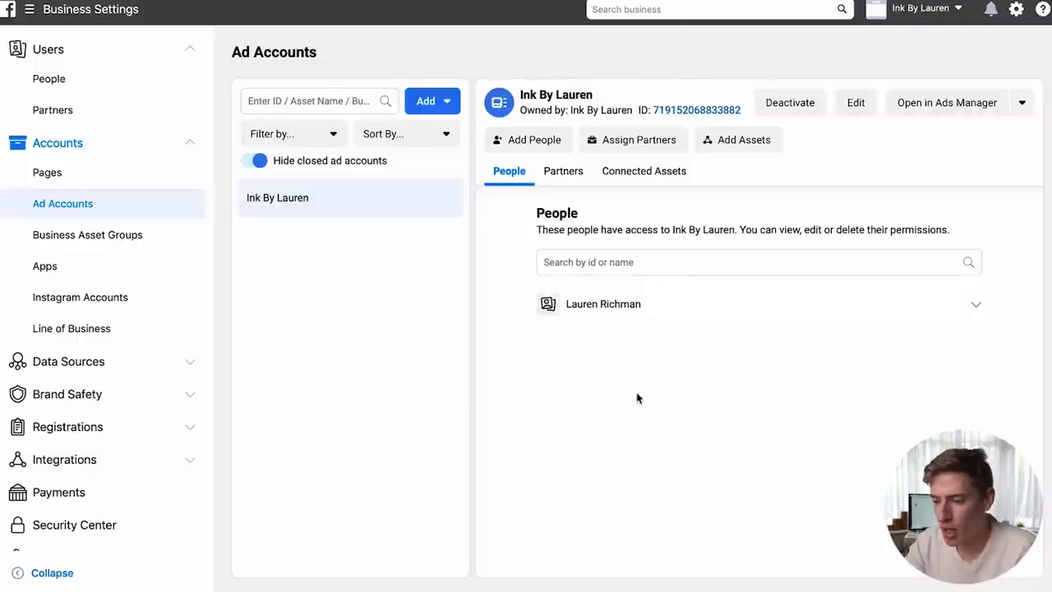
{"action": "left_click", "coordinate": [65, 172]}
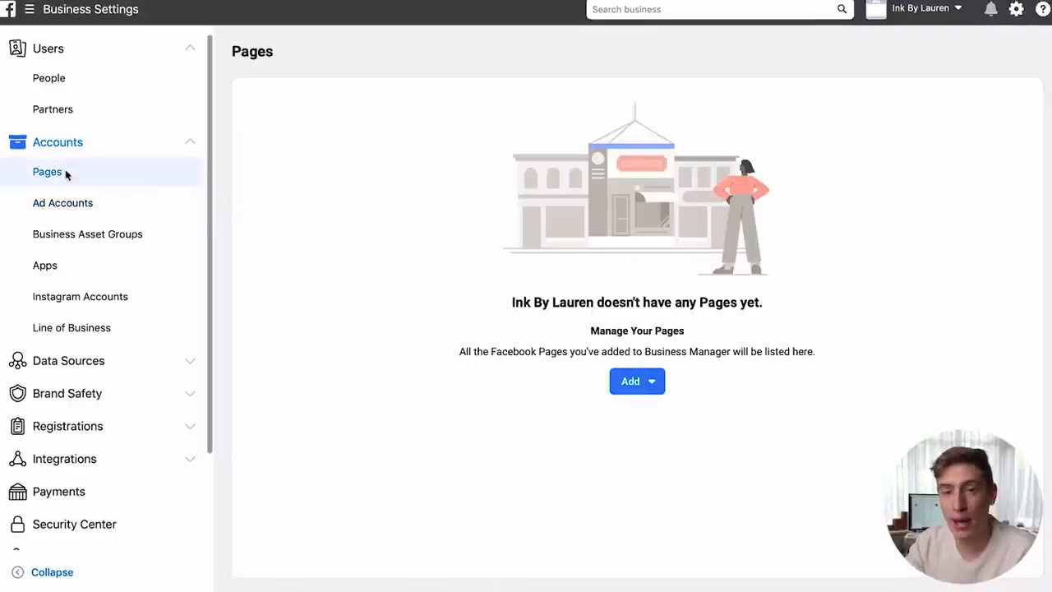
- Create a Brand or Product Page named 'Test' in the Clothing (Brand) category
{"action": "left_click", "coordinate": [637, 383]}
{"action": "left_click", "coordinate": [634, 383]}
{"action": "left_click", "coordinate": [657, 552]}
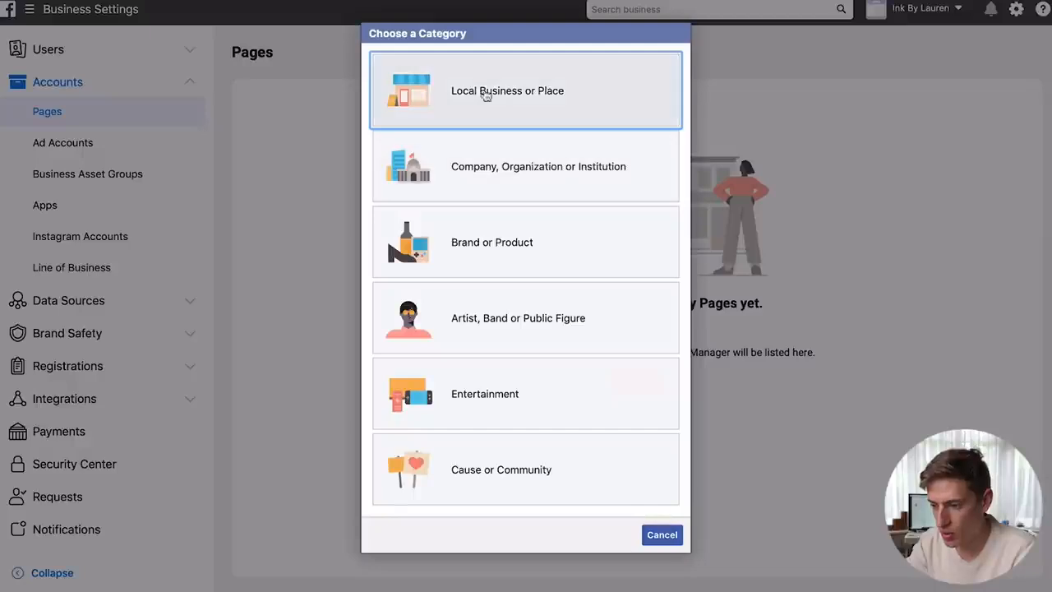
{"action": "left_click", "coordinate": [483, 93]}
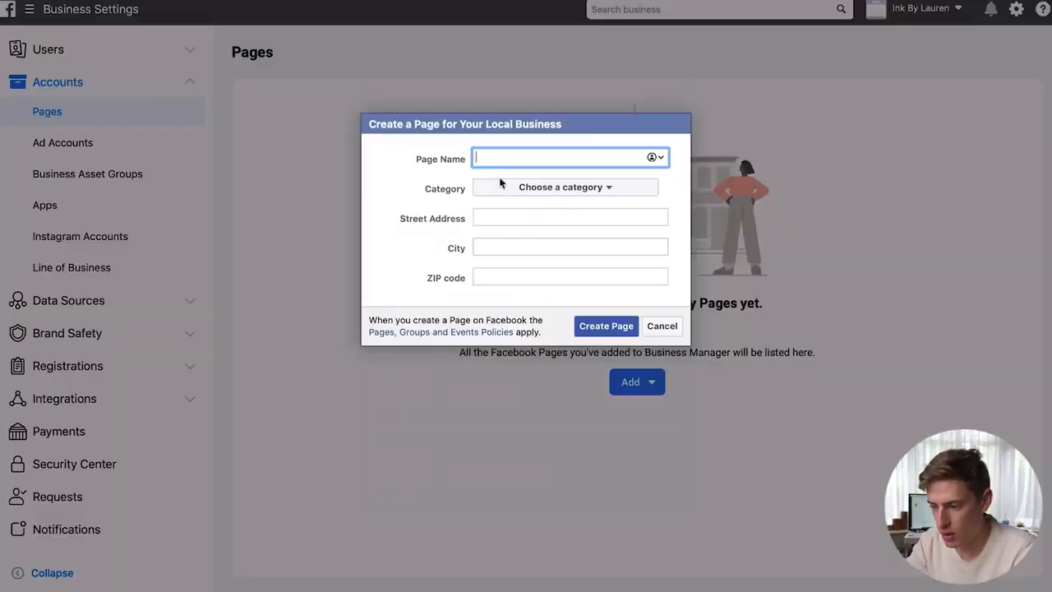
{"action": "left_click", "coordinate": [661, 327]}
{"action": "left_click", "coordinate": [651, 382]}
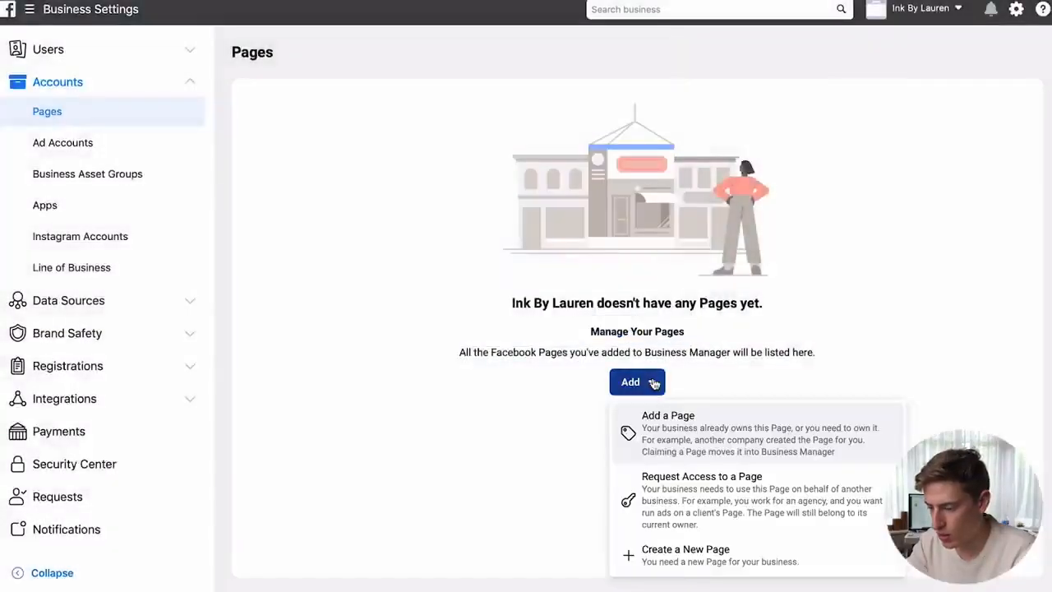
{"action": "left_click", "coordinate": [679, 567]}
{"action": "left_click", "coordinate": [531, 228]}
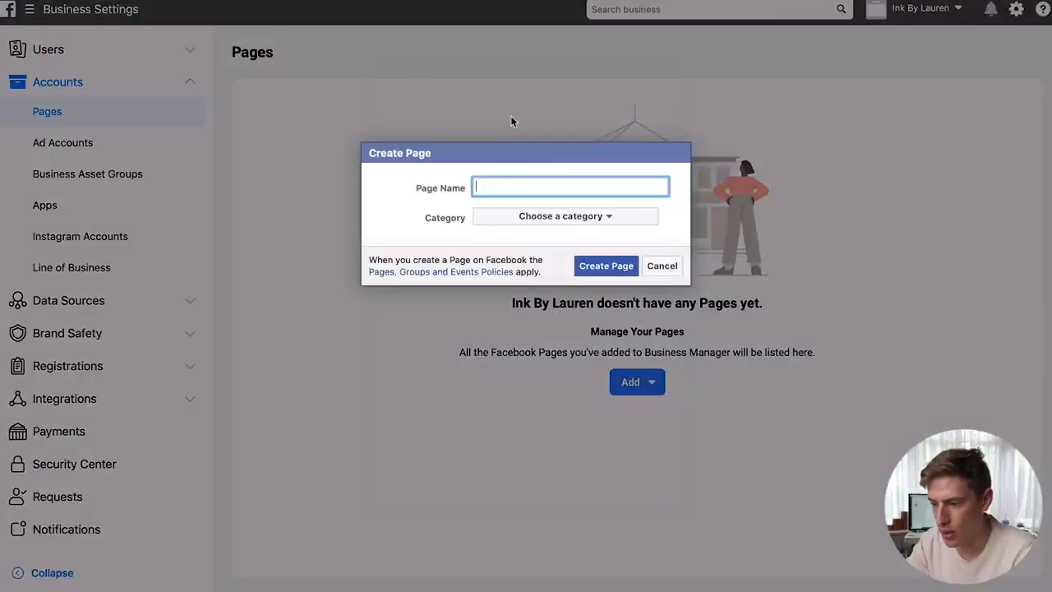
{"action": "type", "text": "Test"}
{"action": "left_click", "coordinate": [510, 218]}
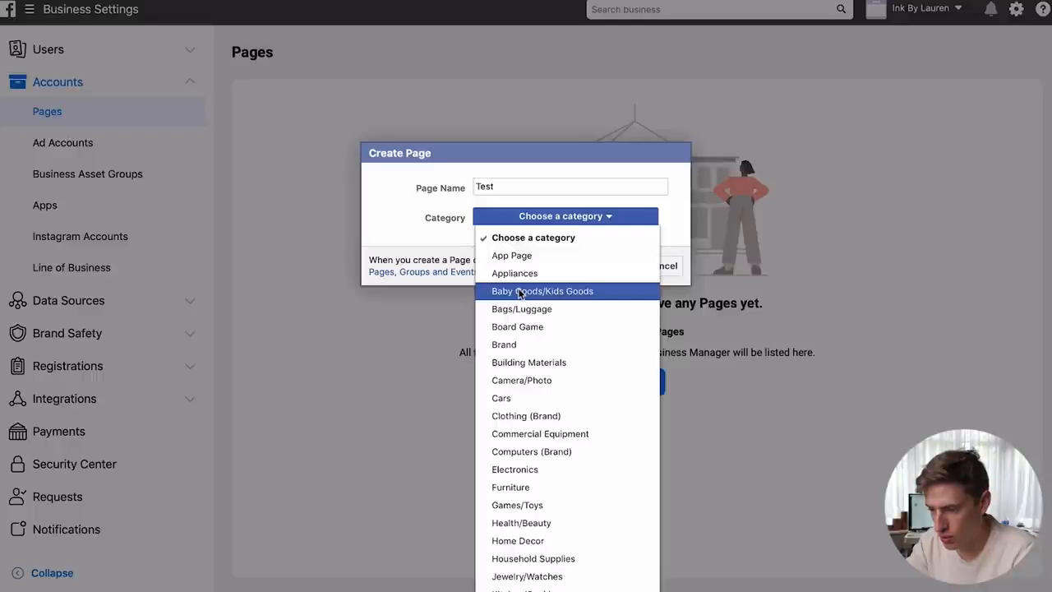
{"action": "left_click", "coordinate": [526, 415]}
{"action": "left_click", "coordinate": [616, 274]}
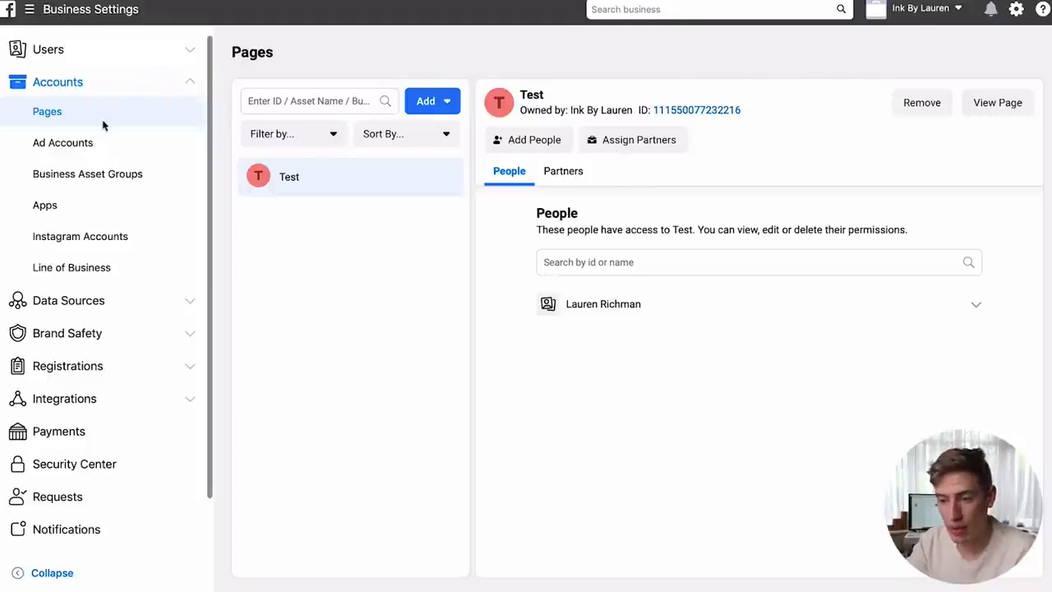
- Switch to Ads Manager from the navigation menu and accept the non-discrimination policy
{"action": "left_click", "coordinate": [88, 145]}
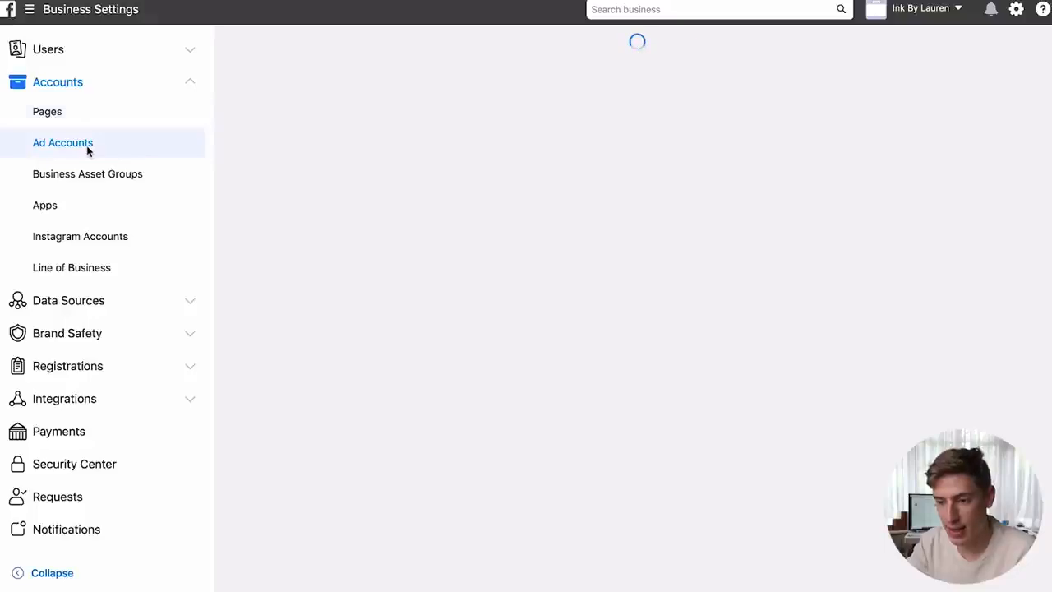
{"action": "left_click", "coordinate": [69, 93]}
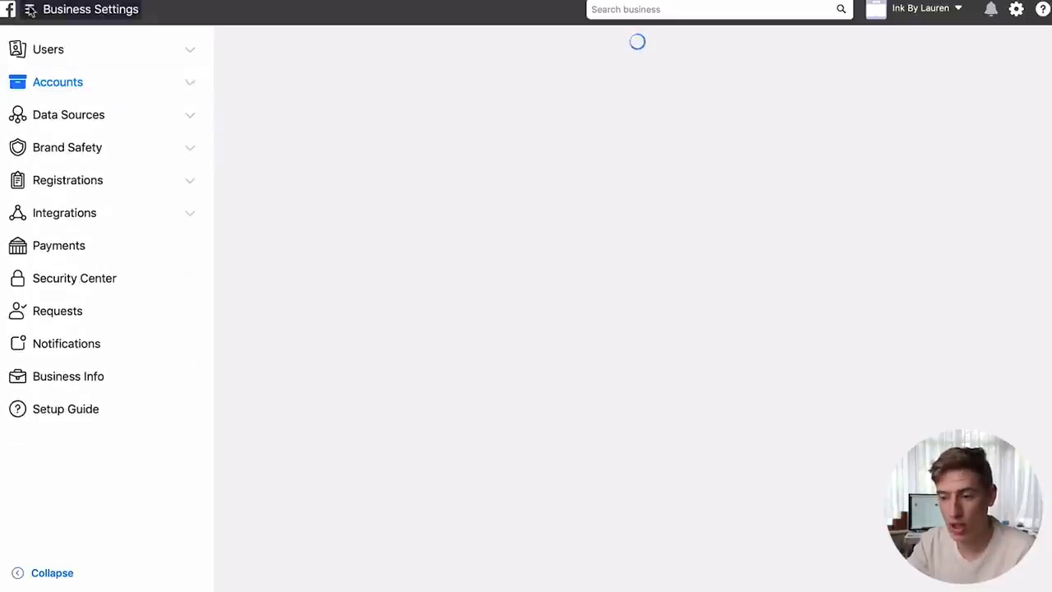
{"action": "left_click", "coordinate": [29, 9]}
{"action": "left_click", "coordinate": [173, 91]}
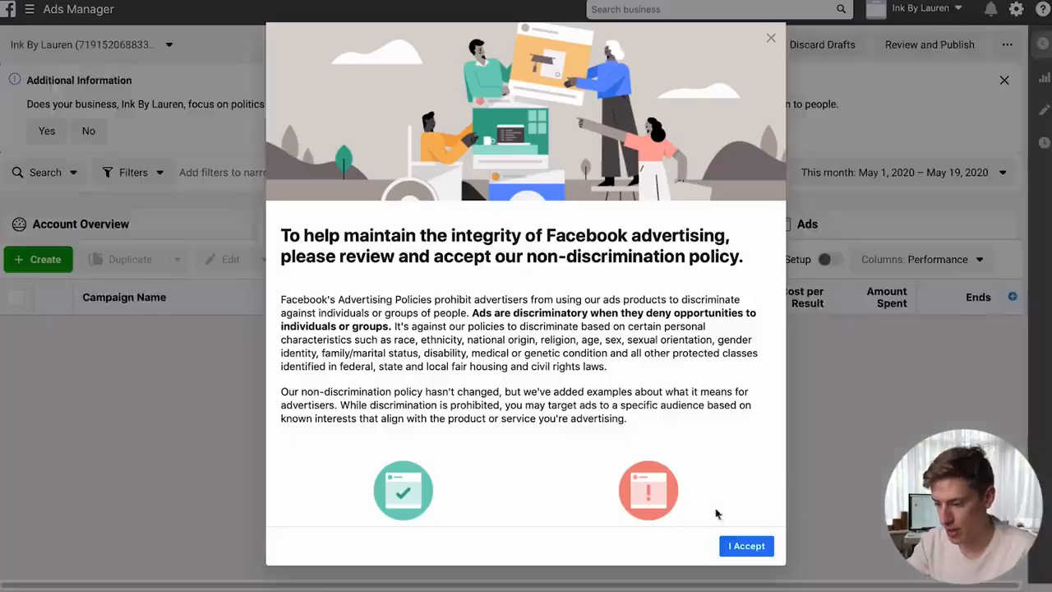
{"action": "left_click", "coordinate": [744, 548]}
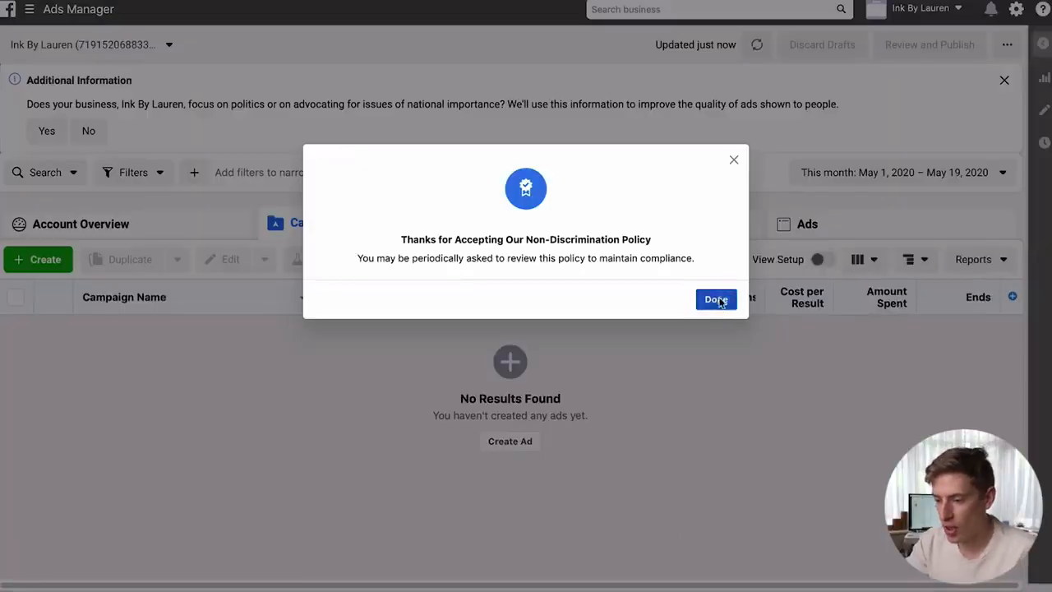
{"action": "left_click", "coordinate": [717, 300]}
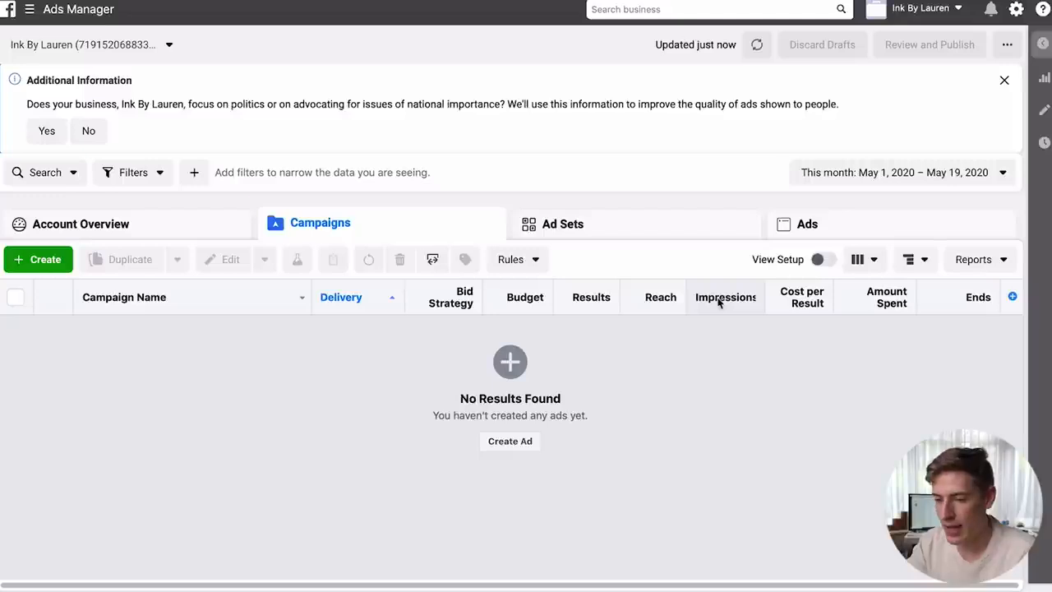
- Review Billing payment settings, starting then cancelling Add Payment Method so none is added
{"action": "left_click", "coordinate": [30, 9]}
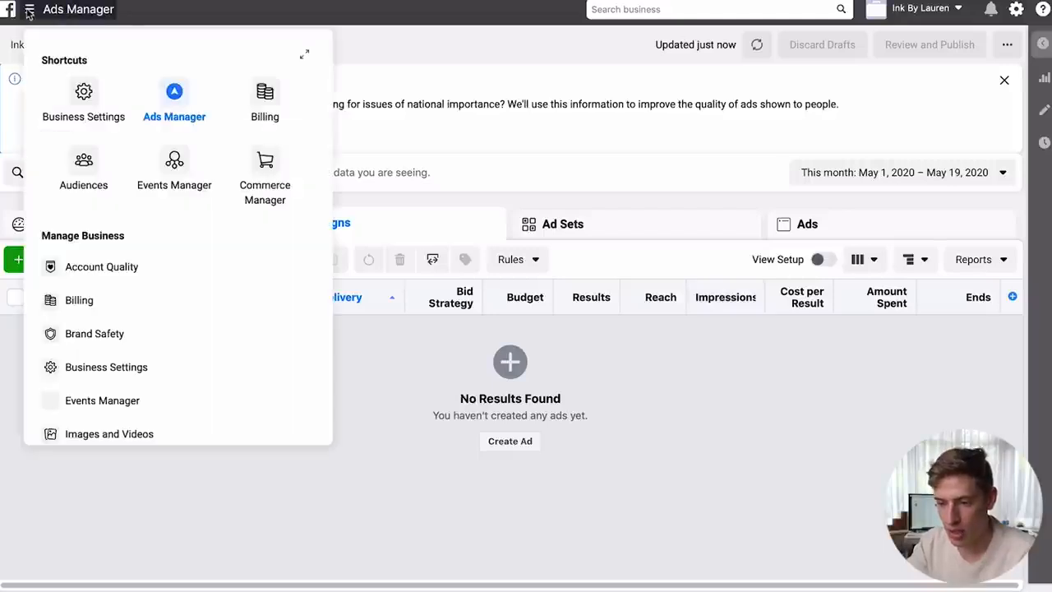
{"action": "left_click", "coordinate": [89, 301]}
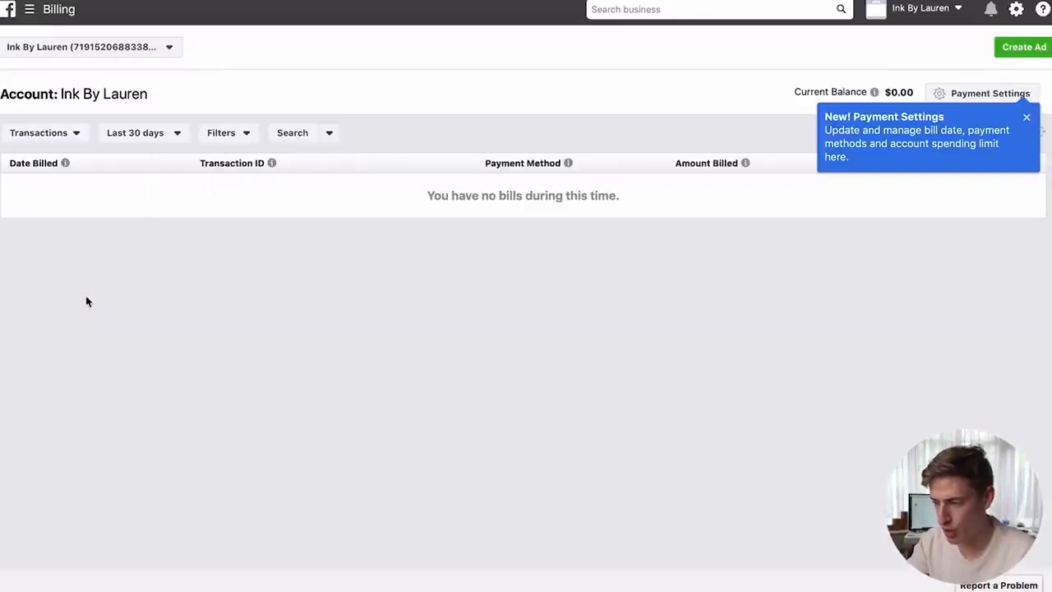
{"action": "left_click", "coordinate": [1026, 118]}
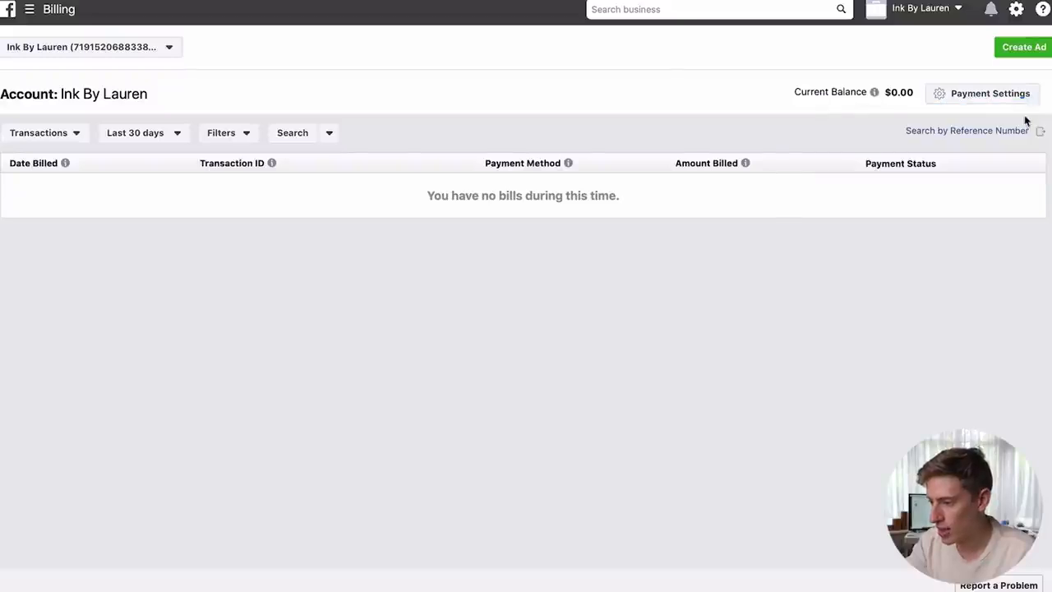
{"action": "left_click", "coordinate": [989, 94]}
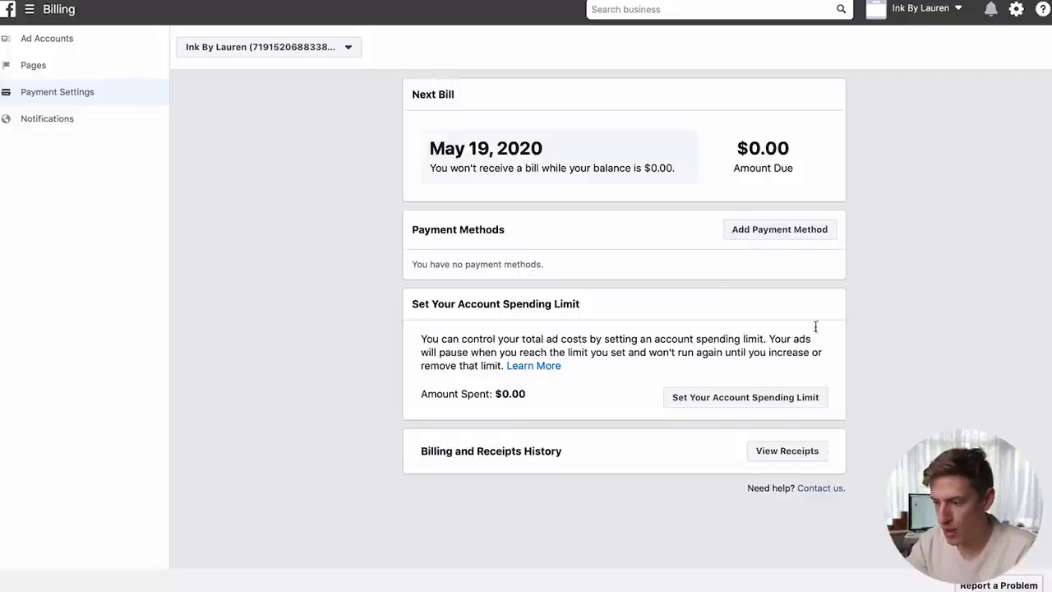
{"action": "left_click", "coordinate": [782, 238]}
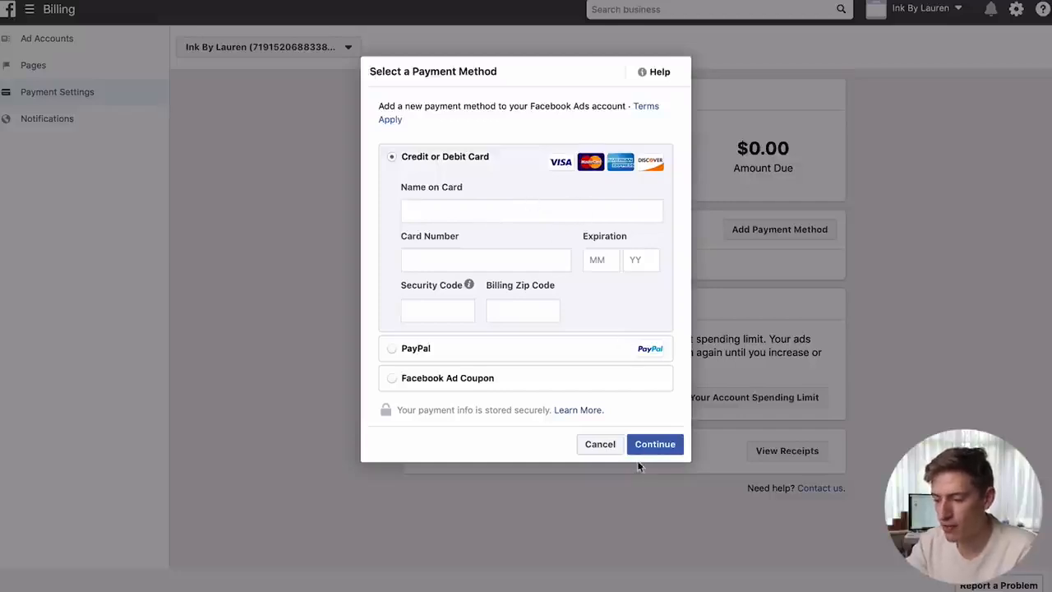
{"action": "left_click", "coordinate": [611, 451]}
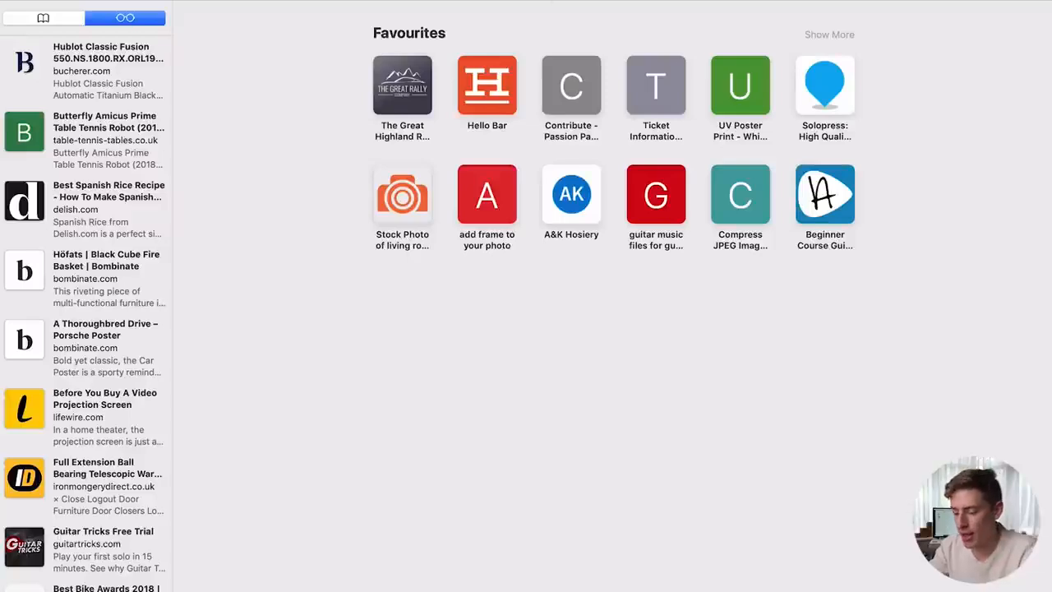
- Go to teespring.com and open the account sign-up form
{"action": "type", "text": "teespring.com"}
{"action": "key", "text": "Return"}
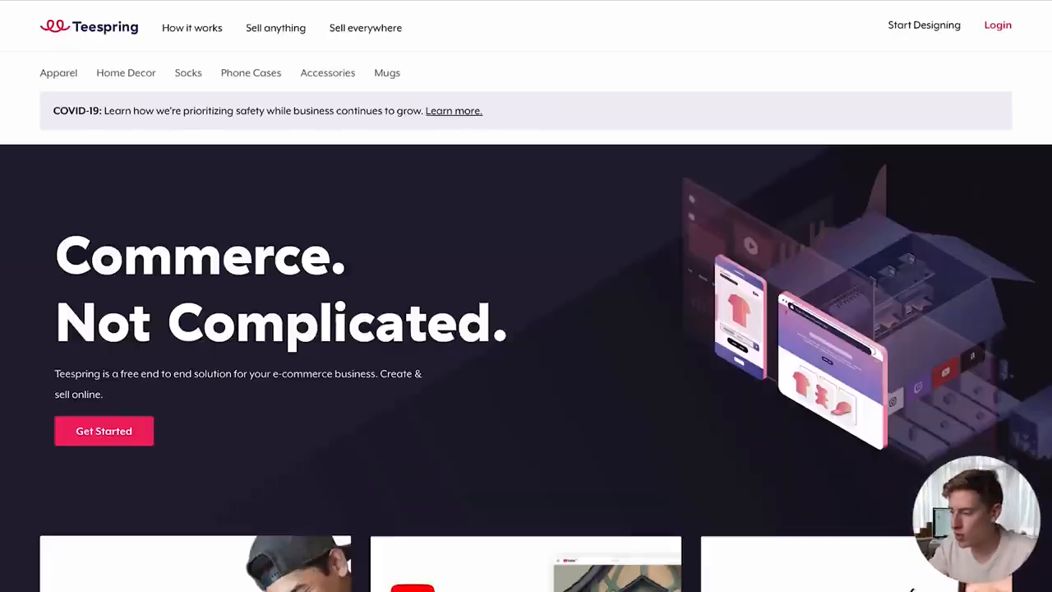
{"action": "left_click", "coordinate": [996, 27]}
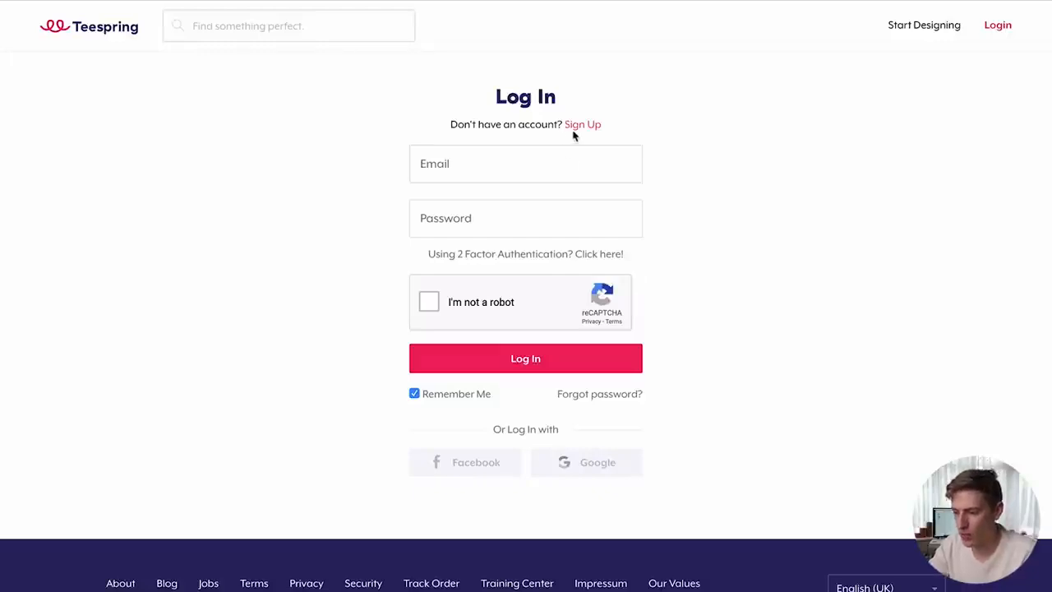
{"action": "left_click", "coordinate": [580, 127]}
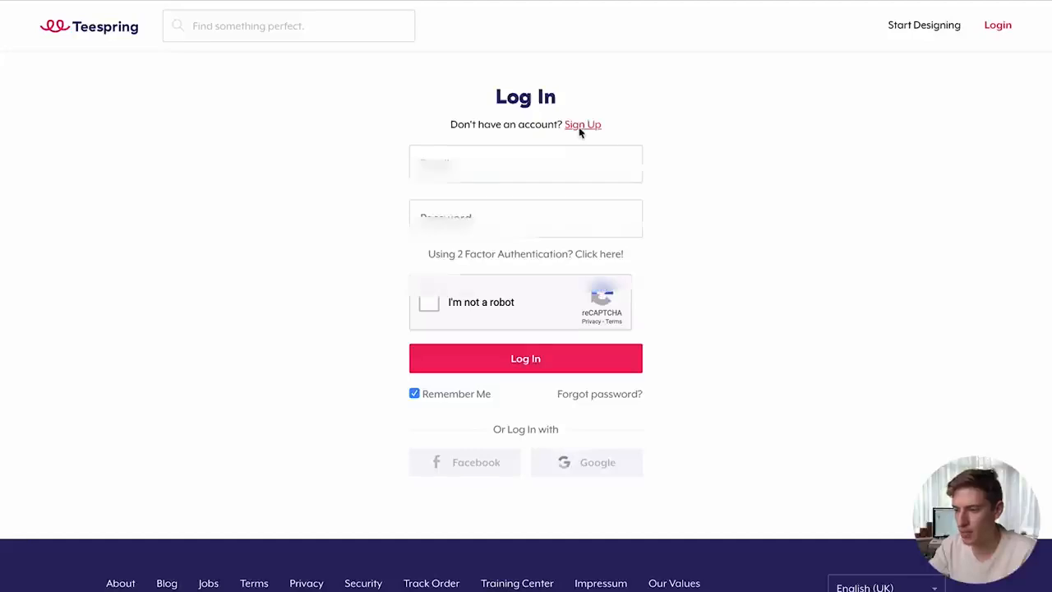
- Enter the email address and a self-chosen password, declining the browser's suggested password
{"action": "type", "text": "..."}
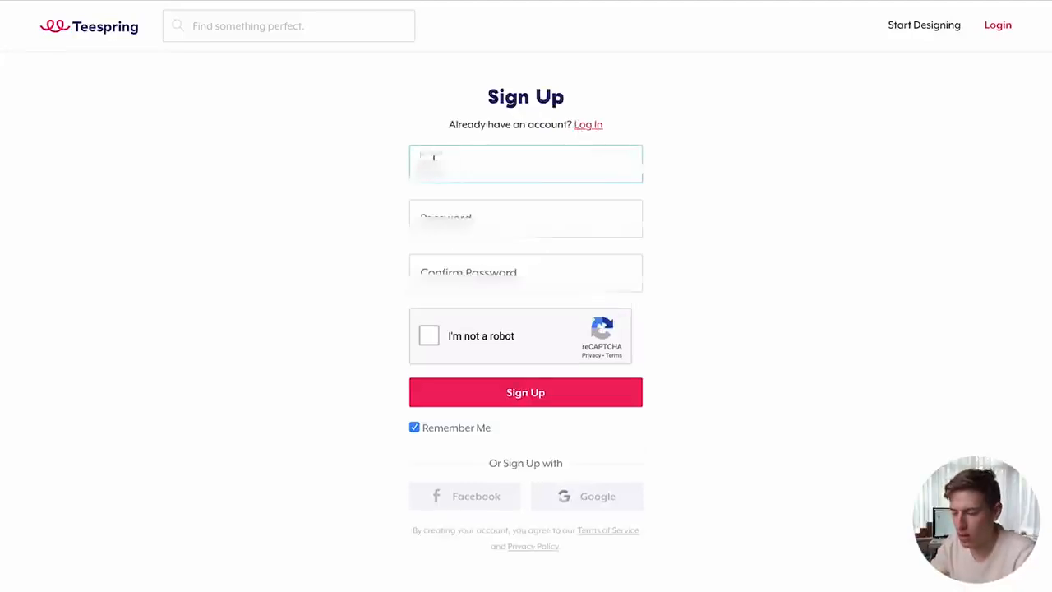
{"action": "type", "text": ".com"}
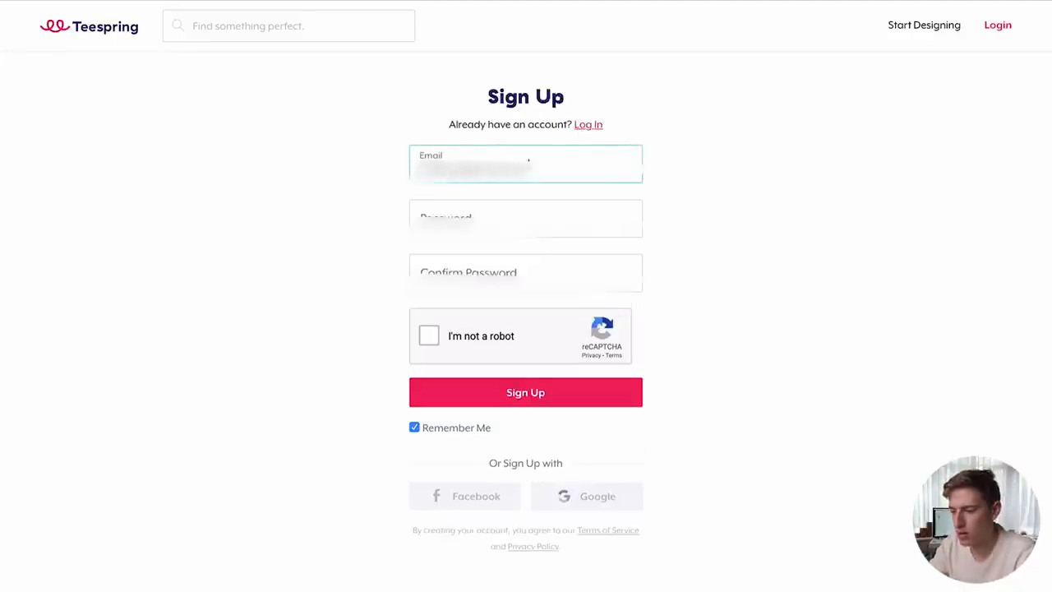
{"action": "key", "text": "Tab"}
{"action": "key", "text": "Return"}
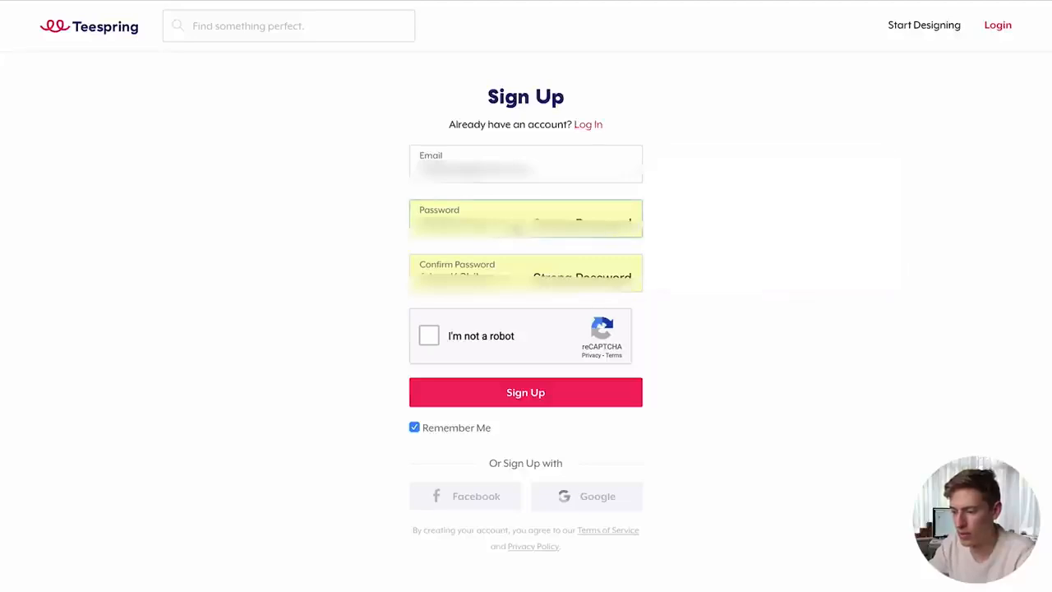
{"action": "left_click", "coordinate": [557, 217]}
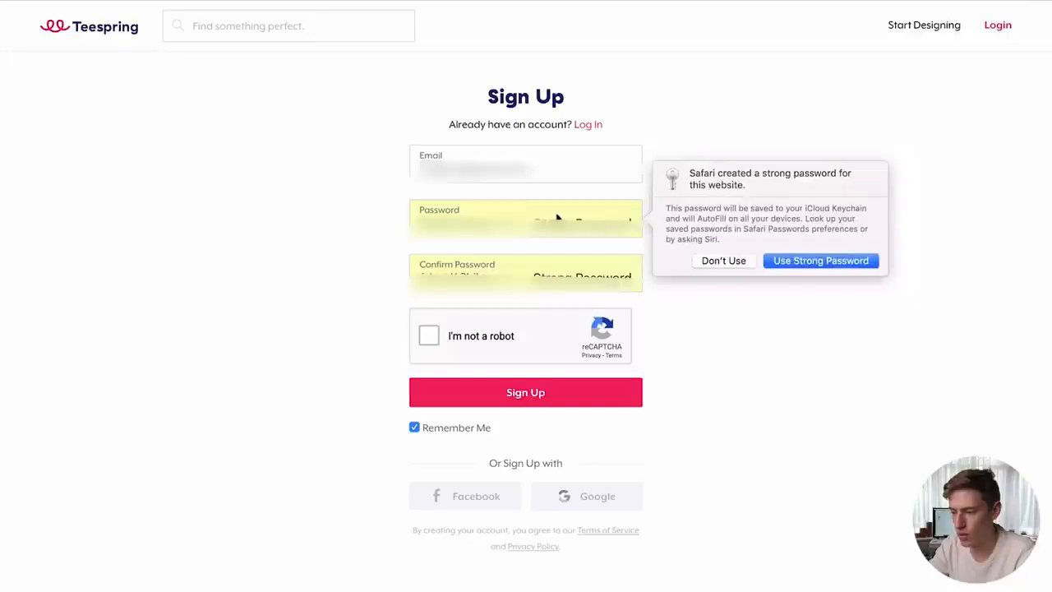
{"action": "left_click", "coordinate": [724, 260]}
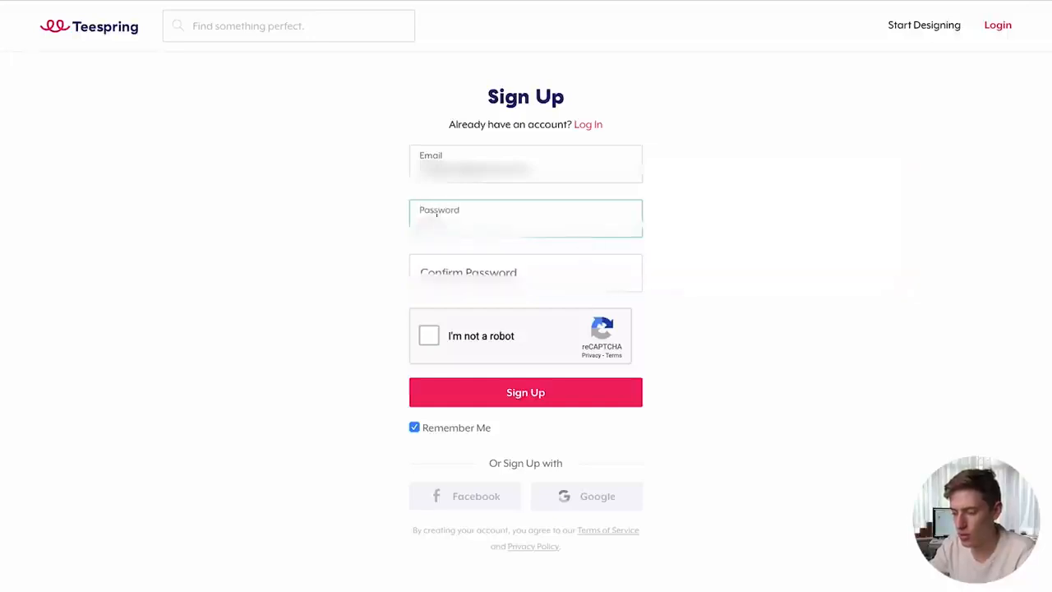
{"action": "type", "text": "••••••"}
- Pass the I'm not a robot image challenge and submit the Sign Up form
{"action": "left_click", "coordinate": [434, 331]}
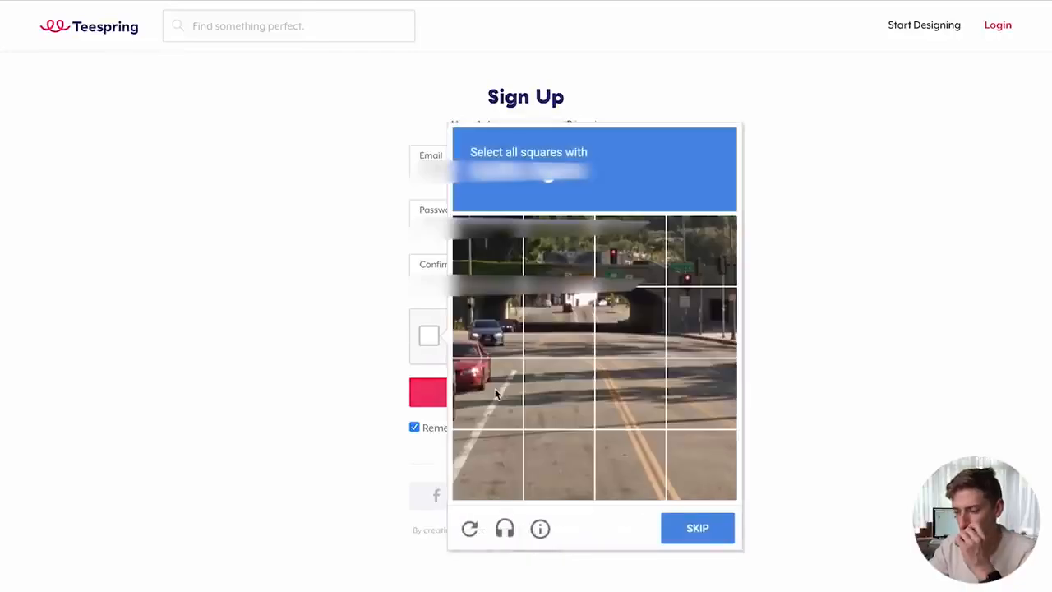
{"action": "left_click", "coordinate": [628, 255]}
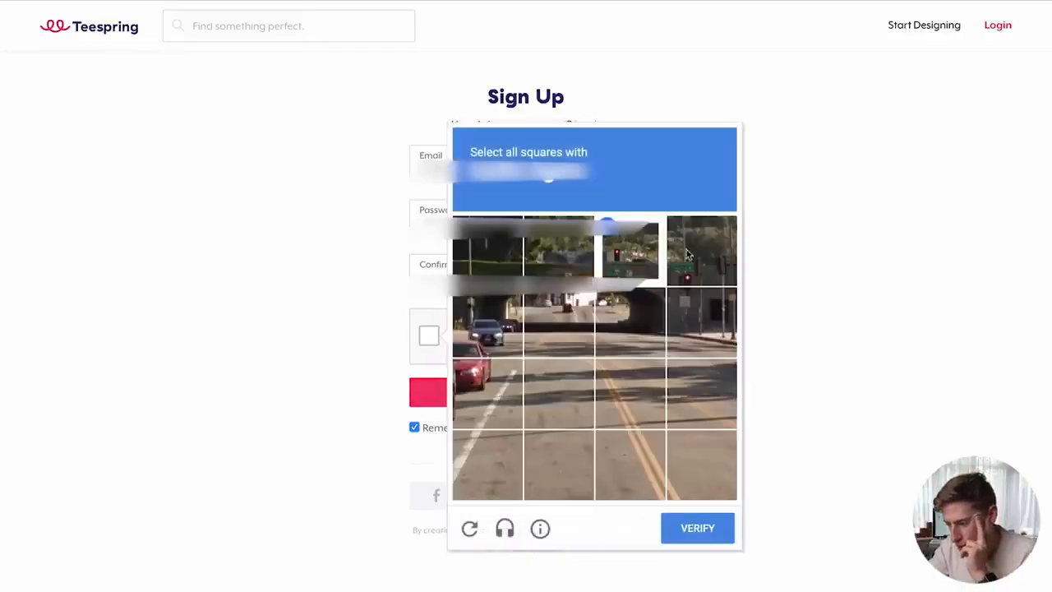
{"action": "left_click", "coordinate": [700, 267]}
{"action": "left_click", "coordinate": [700, 304]}
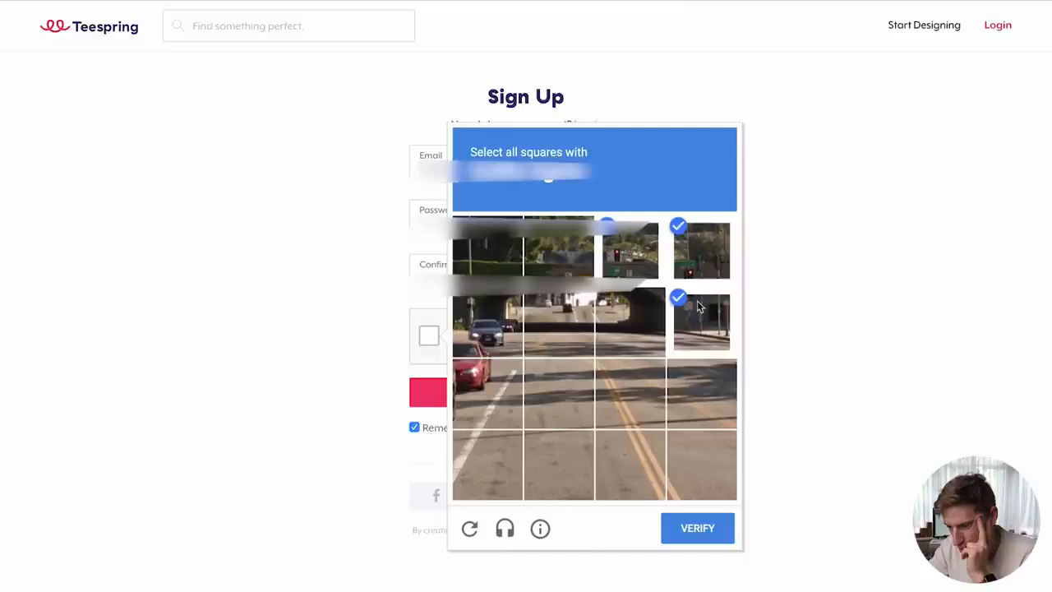
{"action": "left_click", "coordinate": [467, 317]}
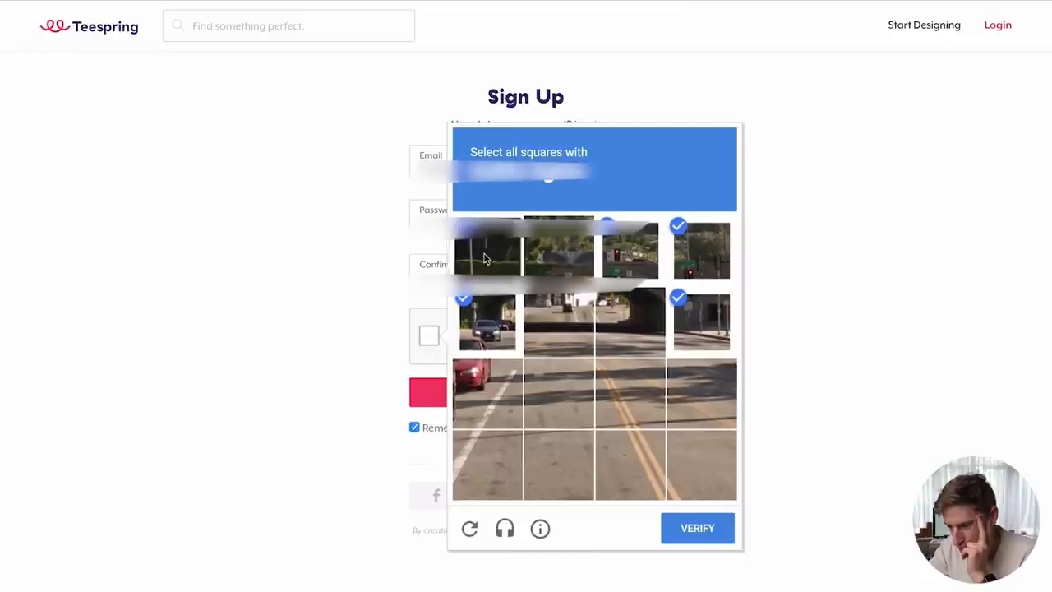
{"action": "left_click", "coordinate": [696, 531]}
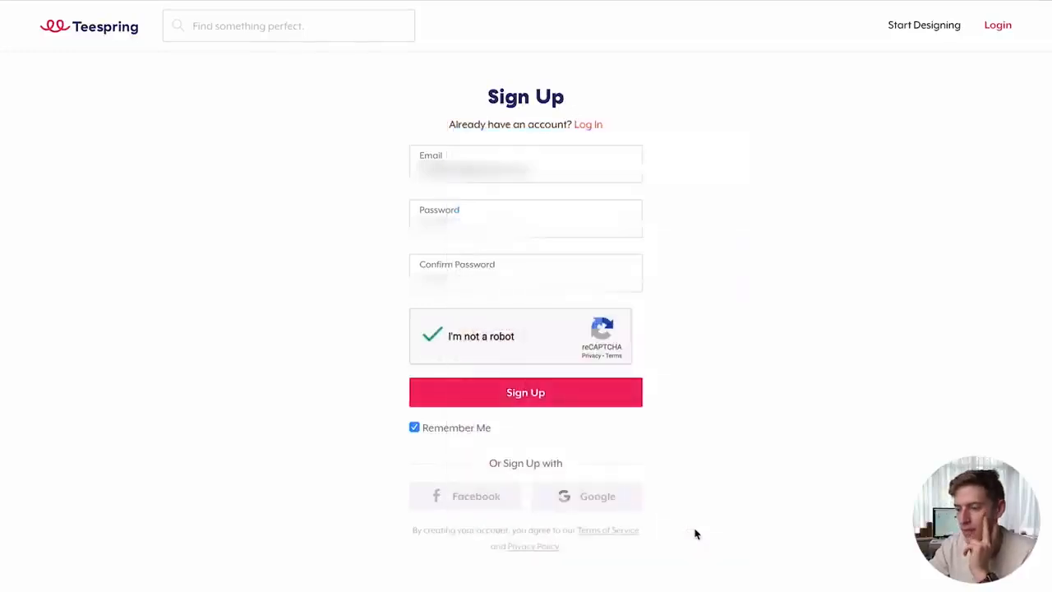
{"action": "left_click", "coordinate": [530, 387]}
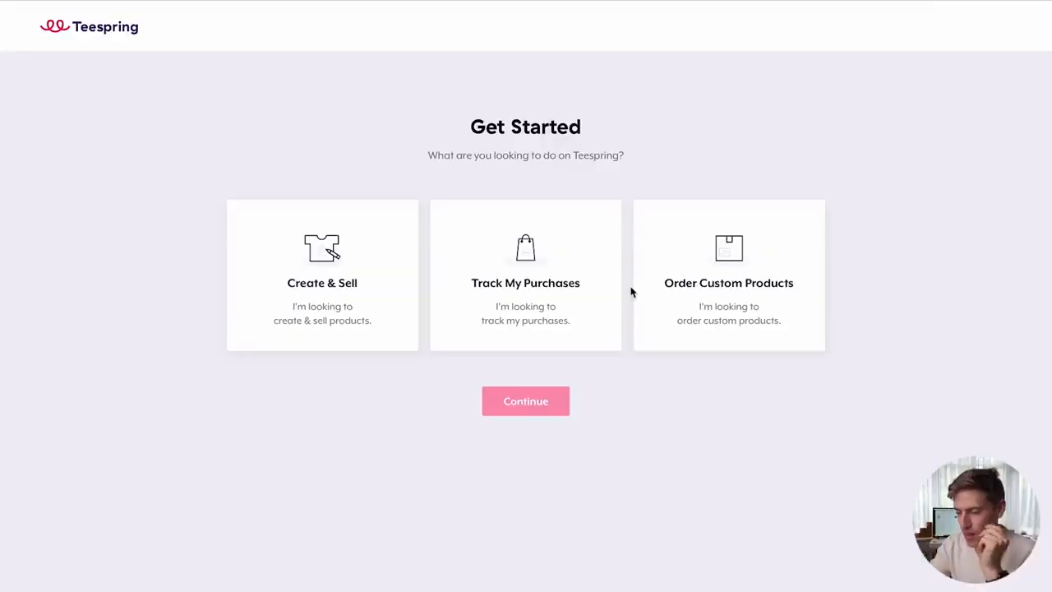
- Choose to create and sell products, and pick the role that describes you
{"action": "left_click", "coordinate": [357, 277]}
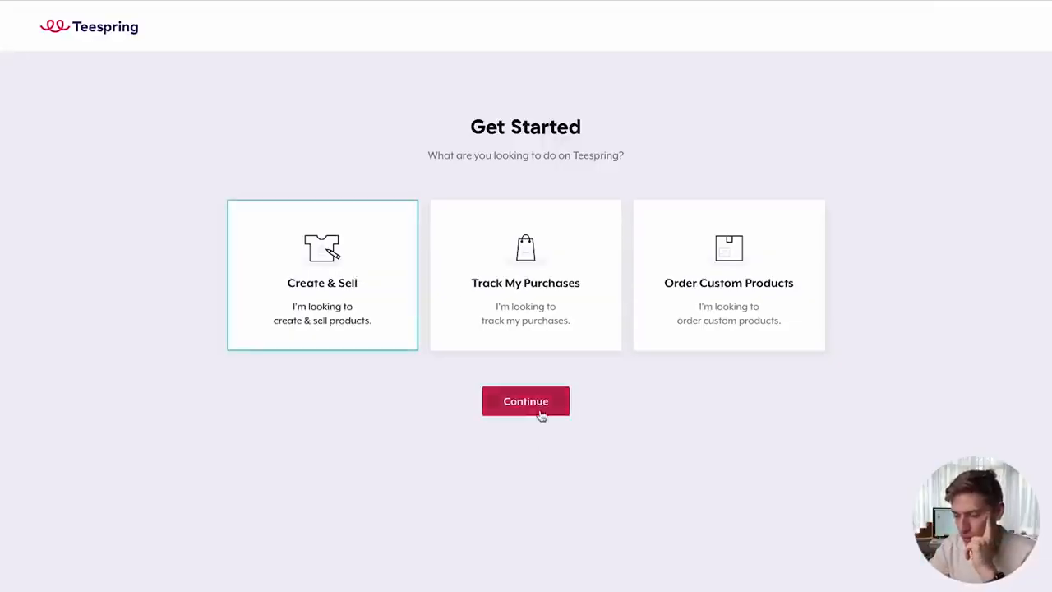
{"action": "left_click", "coordinate": [540, 413]}
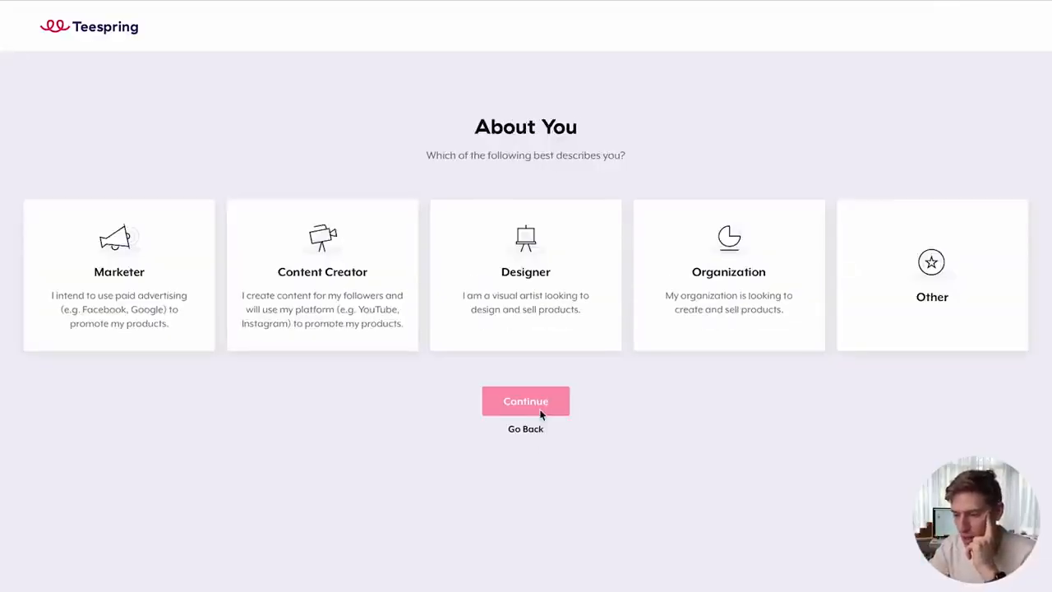
{"action": "left_click", "coordinate": [176, 283]}
{"action": "left_click", "coordinate": [463, 295]}
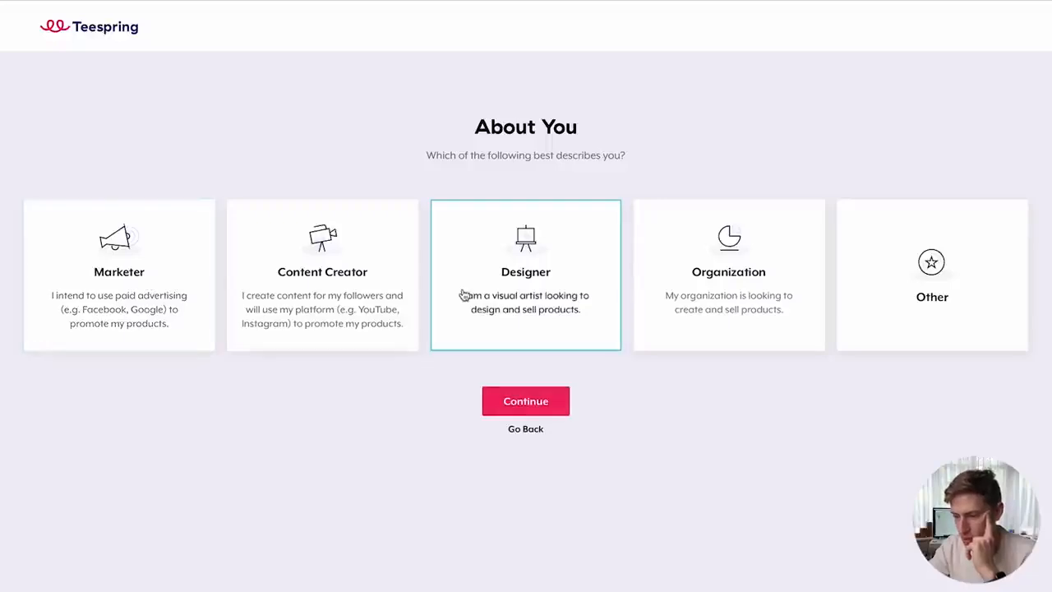
{"action": "left_click", "coordinate": [141, 297]}
{"action": "left_click", "coordinate": [510, 400]}
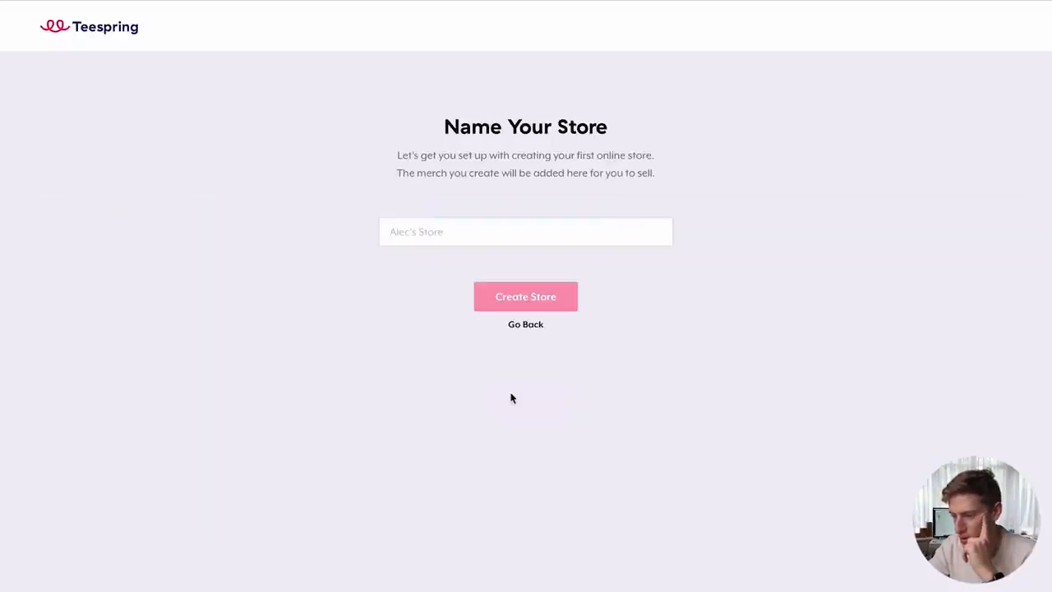
- Name the new store 'InkByLauren' and create it
{"action": "left_click", "coordinate": [529, 235]}
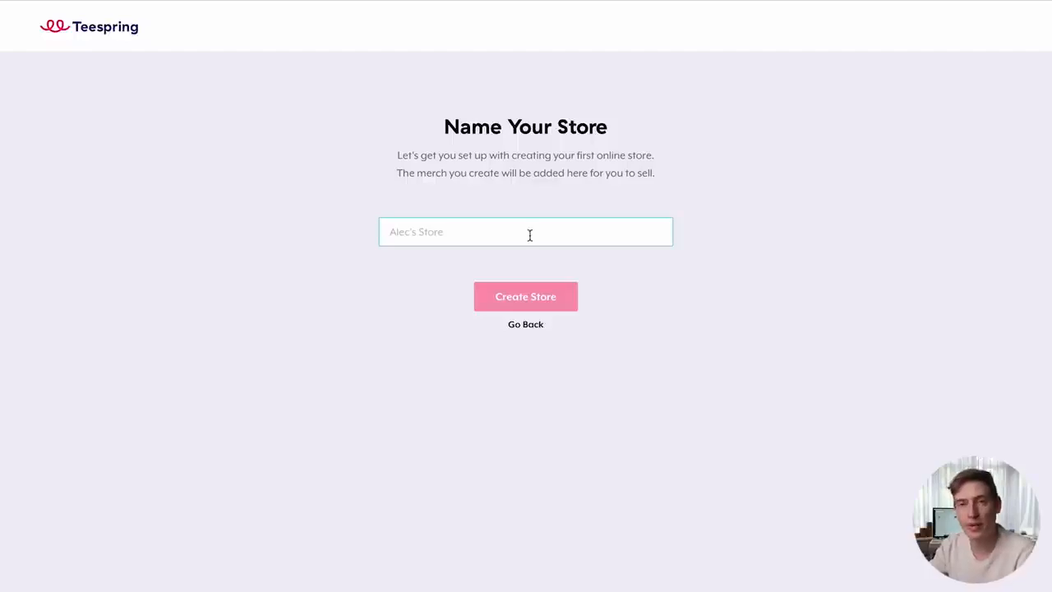
{"action": "type", "text": "Ink"}
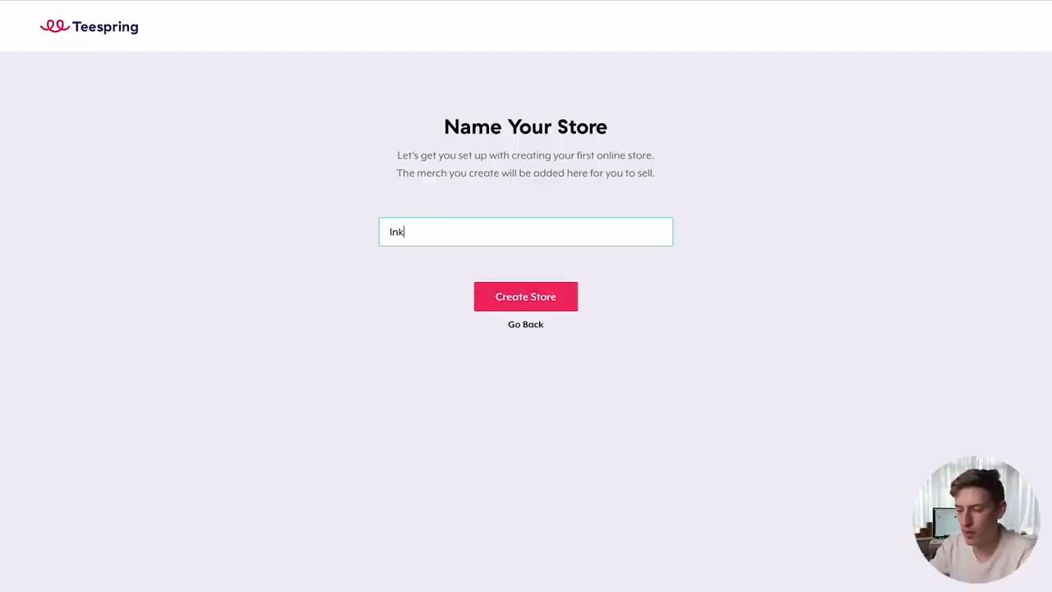
{"action": "type", "text": "ByLauren"}
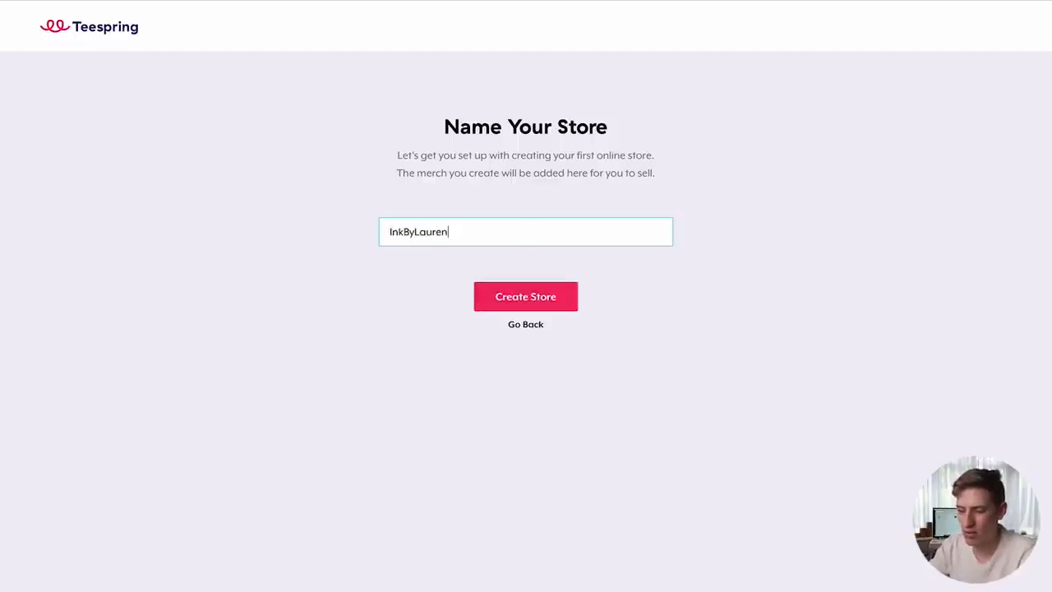
{"action": "left_click", "coordinate": [538, 296]}
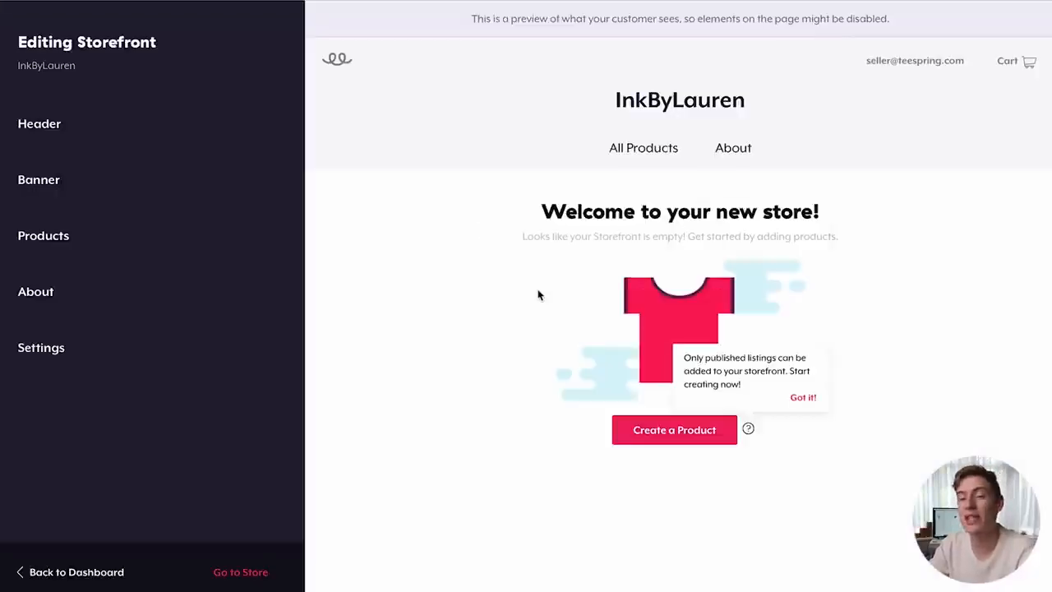
- Dismiss the editor tip and tour popup and return to the seller dashboard
{"action": "left_click", "coordinate": [811, 398]}
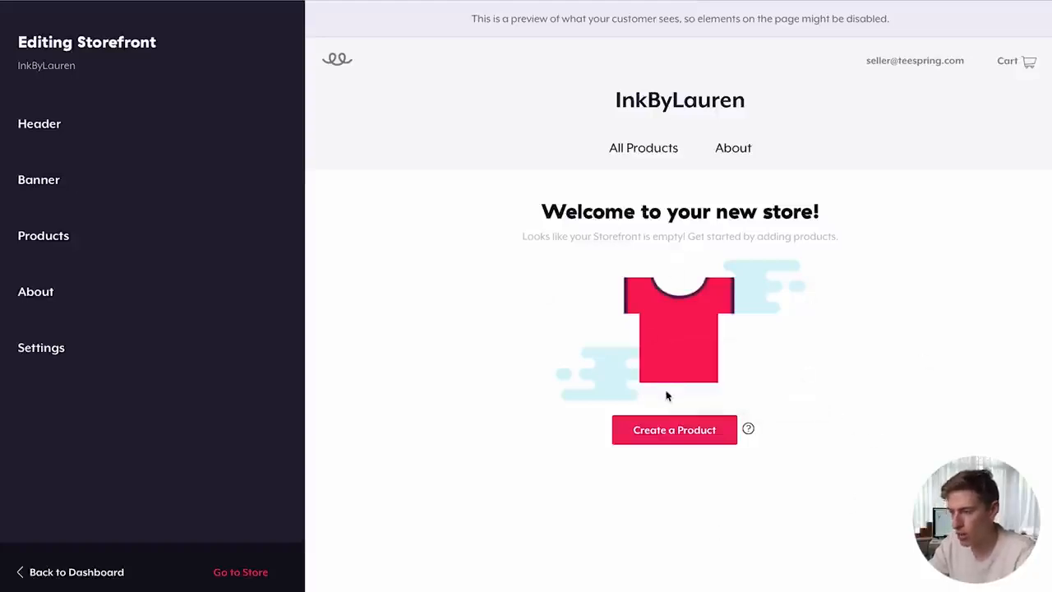
{"action": "left_click", "coordinate": [74, 573]}
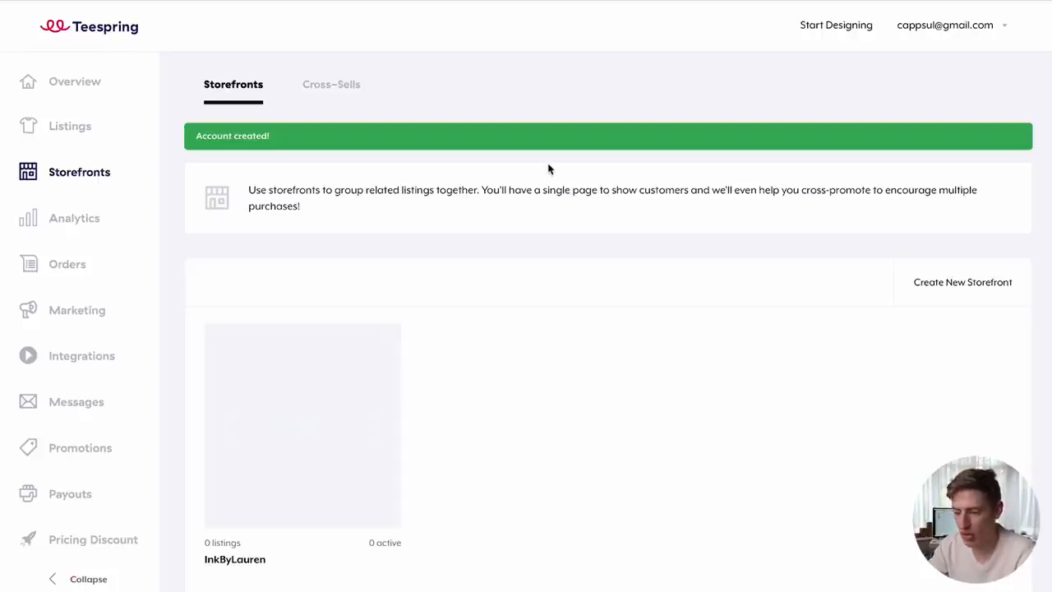
{"action": "scroll", "coordinate": [549, 169], "scroll_direction": "down", "scroll_amount": 3}
{"action": "scroll", "coordinate": [547, 167], "scroll_direction": "up", "scroll_amount": 3}
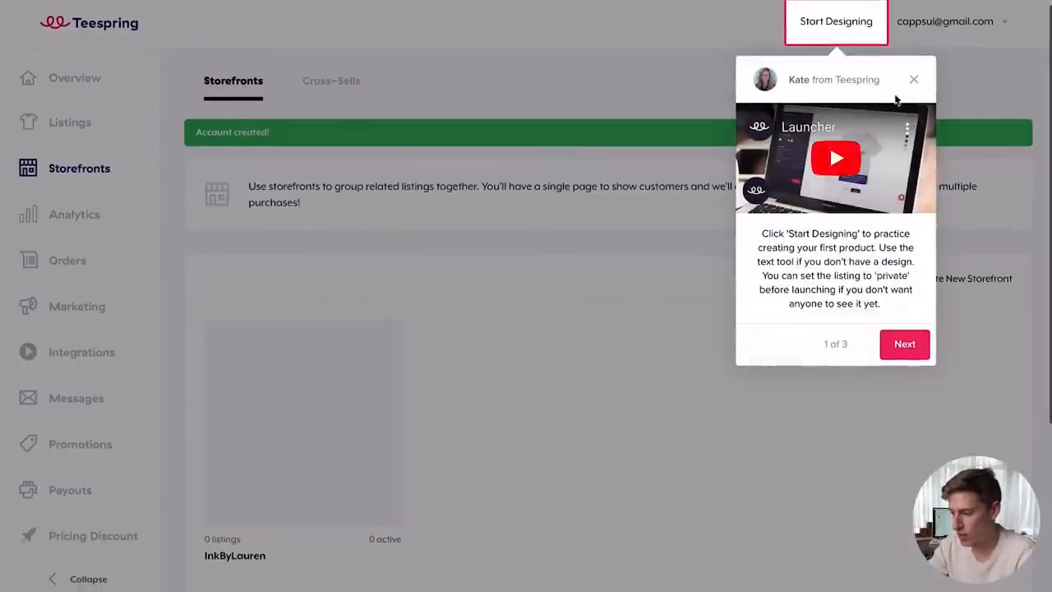
{"action": "left_click", "coordinate": [915, 81]}
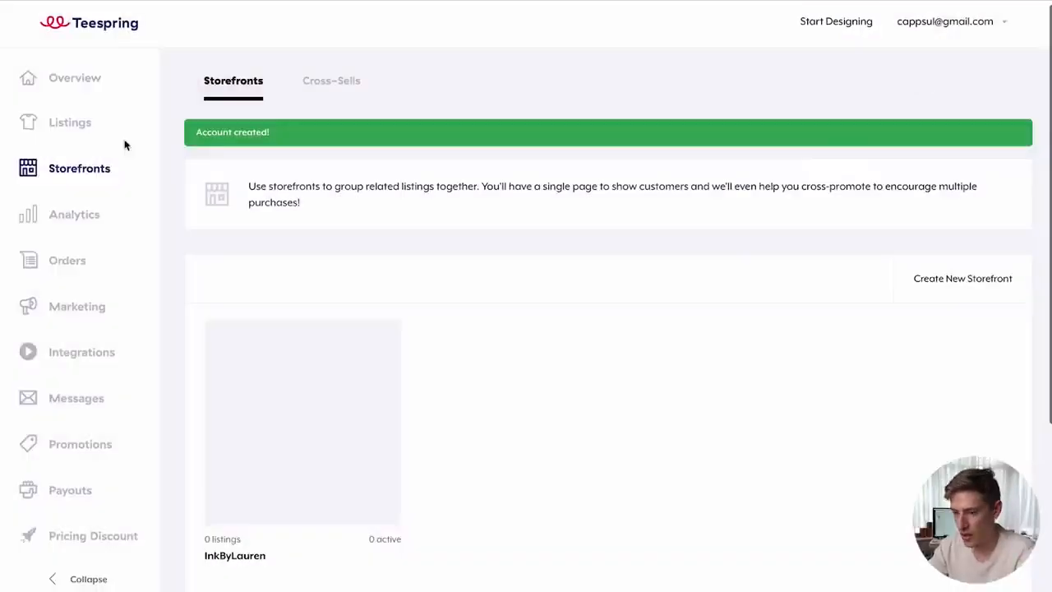
- View the account overview's all-time sales statistics
{"action": "left_click", "coordinate": [65, 78]}
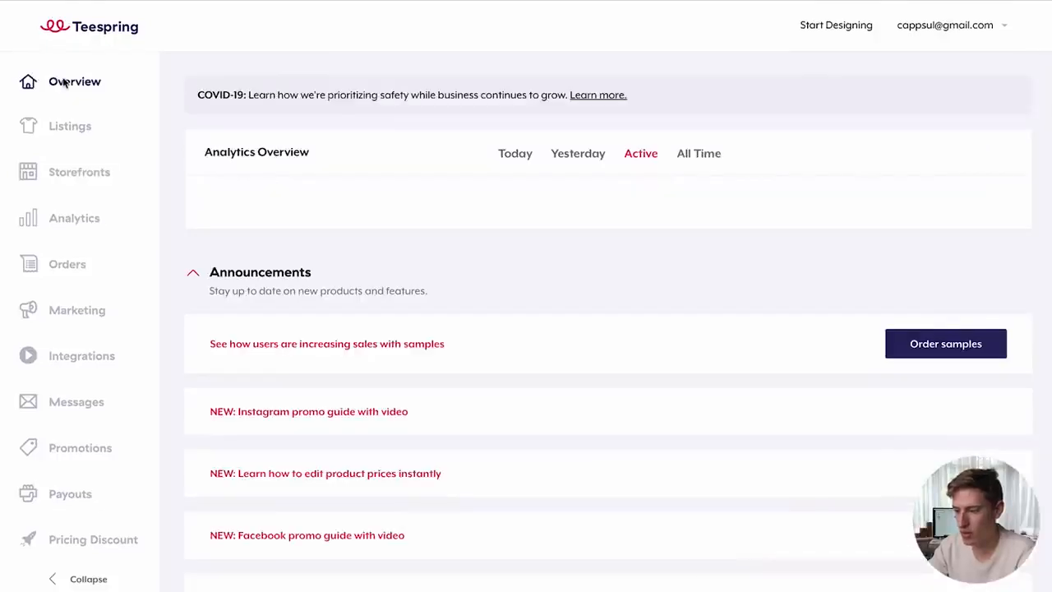
{"action": "left_click", "coordinate": [698, 155]}
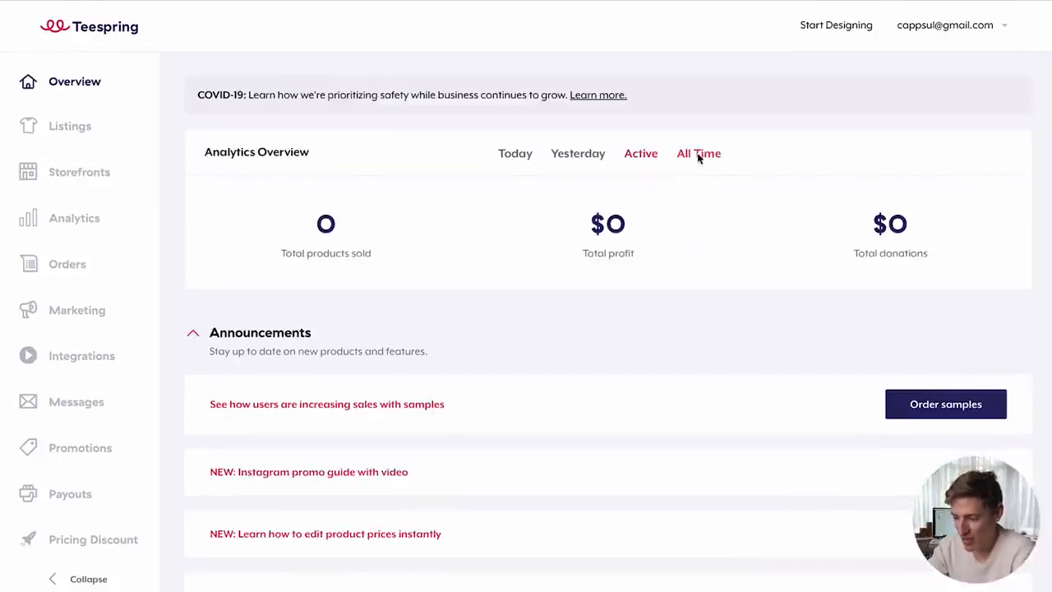
{"action": "left_click_drag", "start_coordinate": [630, 222], "coordinate": [585, 219]}
{"action": "left_click", "coordinate": [738, 225]}
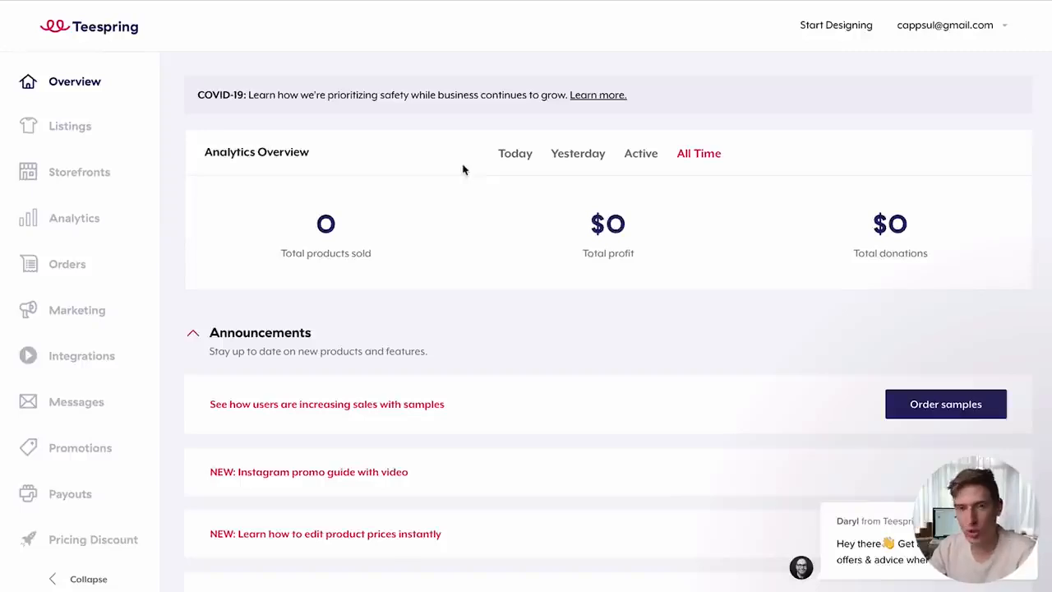
- Open the Payouts page showing no current profit
{"action": "scroll", "coordinate": [75, 255], "scroll_direction": "down", "scroll_amount": 2}
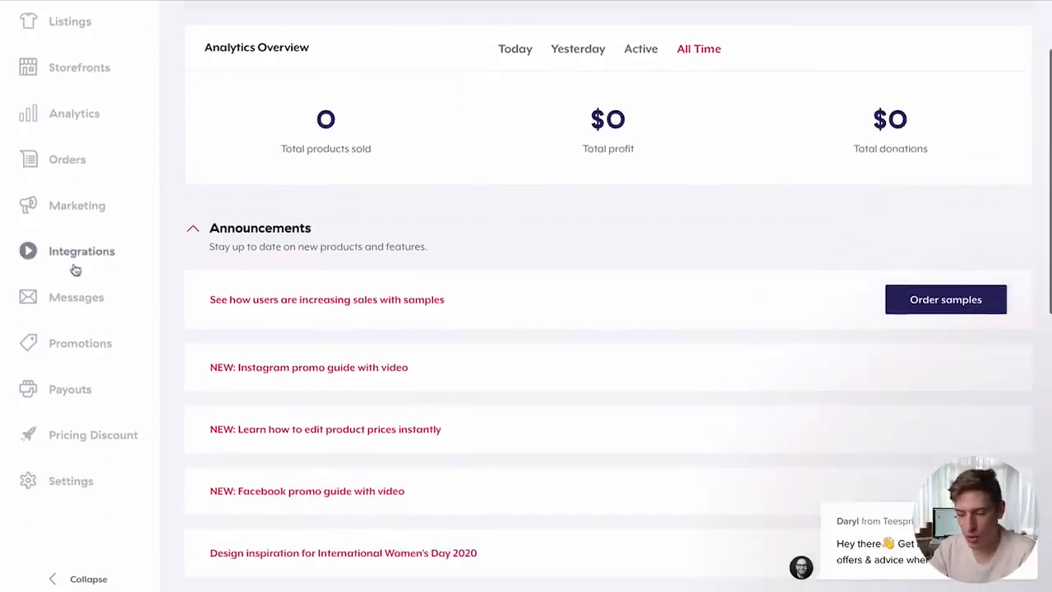
{"action": "left_click", "coordinate": [69, 389]}
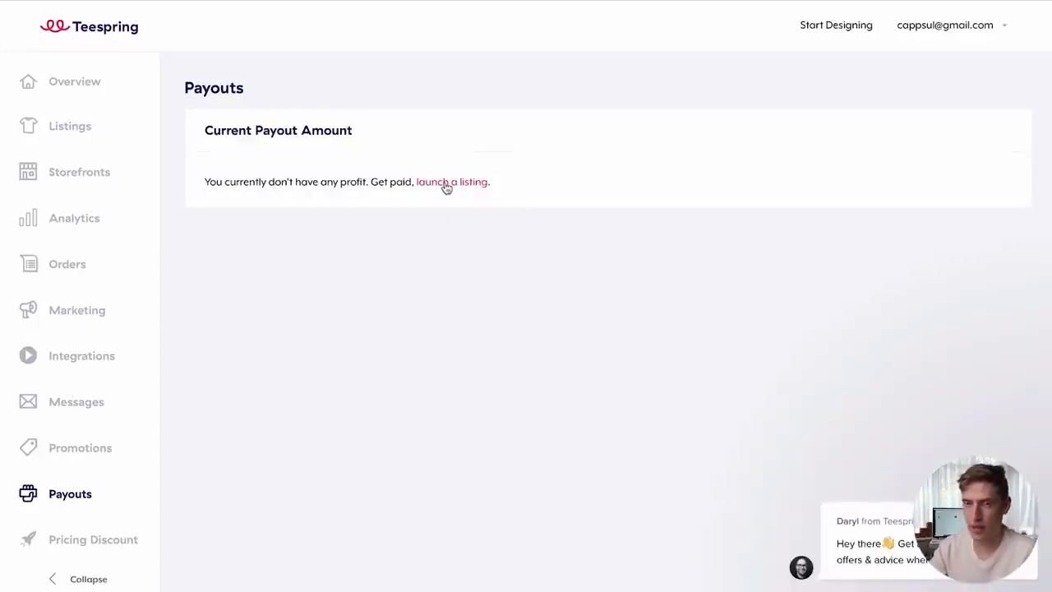
{"action": "scroll", "coordinate": [106, 411], "scroll_direction": "down", "scroll_amount": 3}
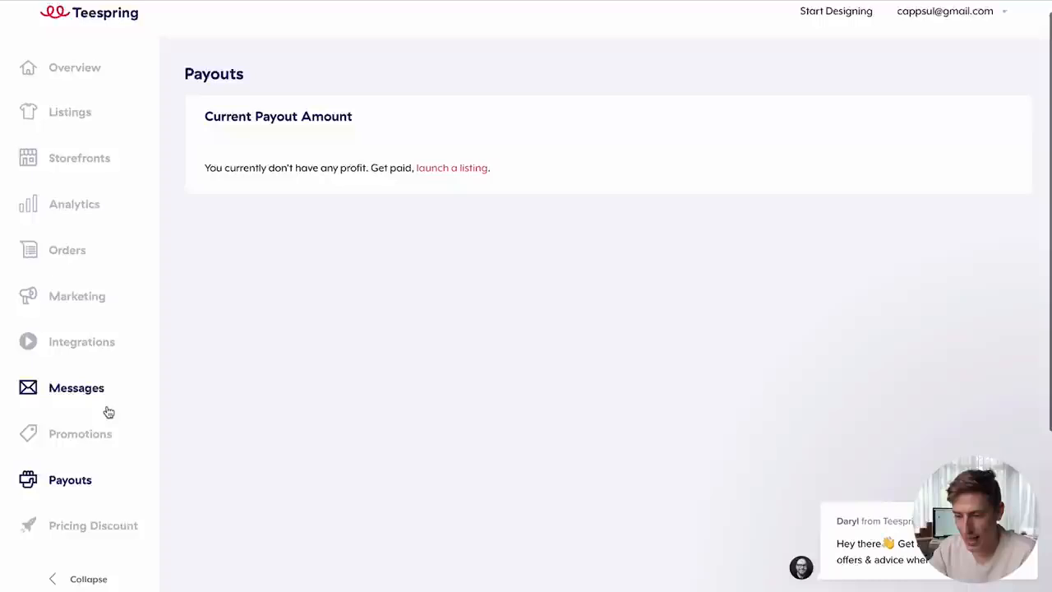
- In Profile settings, enter the seller's public name and remove the phone number's stray character
{"action": "left_click", "coordinate": [70, 438]}
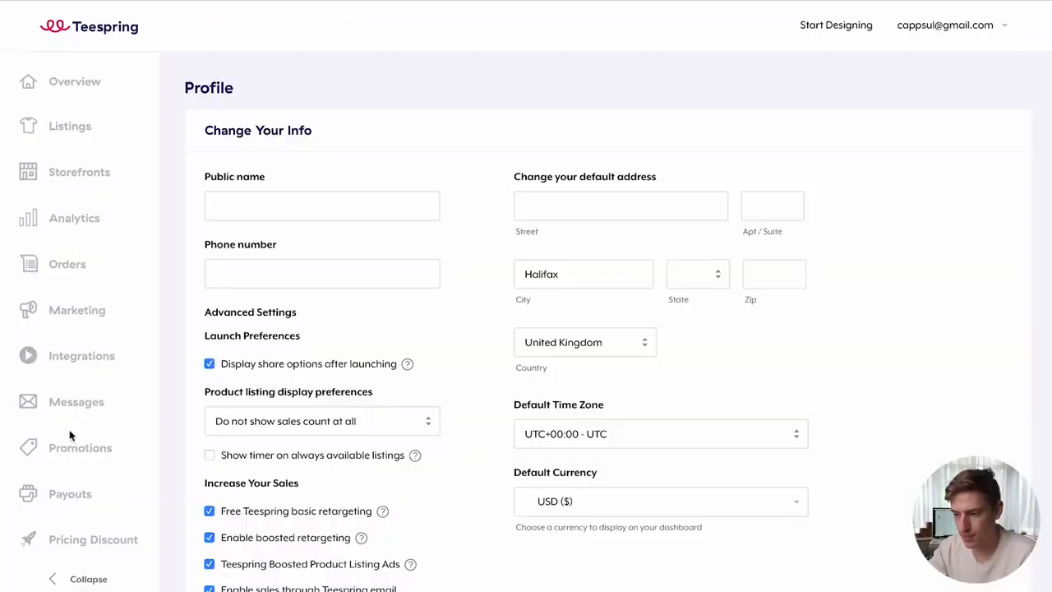
{"action": "left_click", "coordinate": [343, 213]}
{"action": "type", "text": "Lauren"}
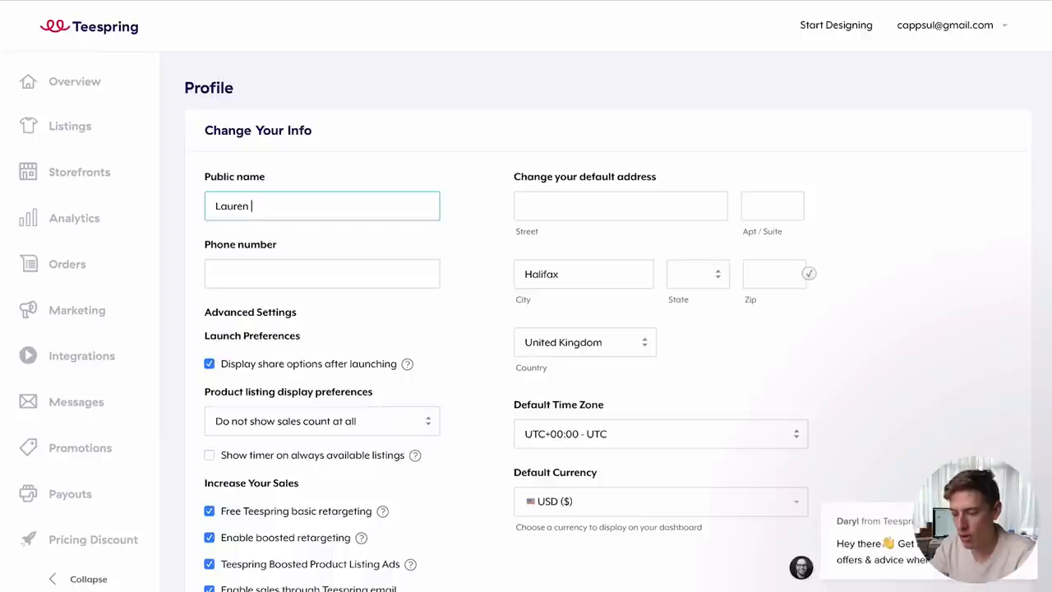
{"action": "key", "text": "Tab"}
{"action": "left_click", "coordinate": [357, 197]}
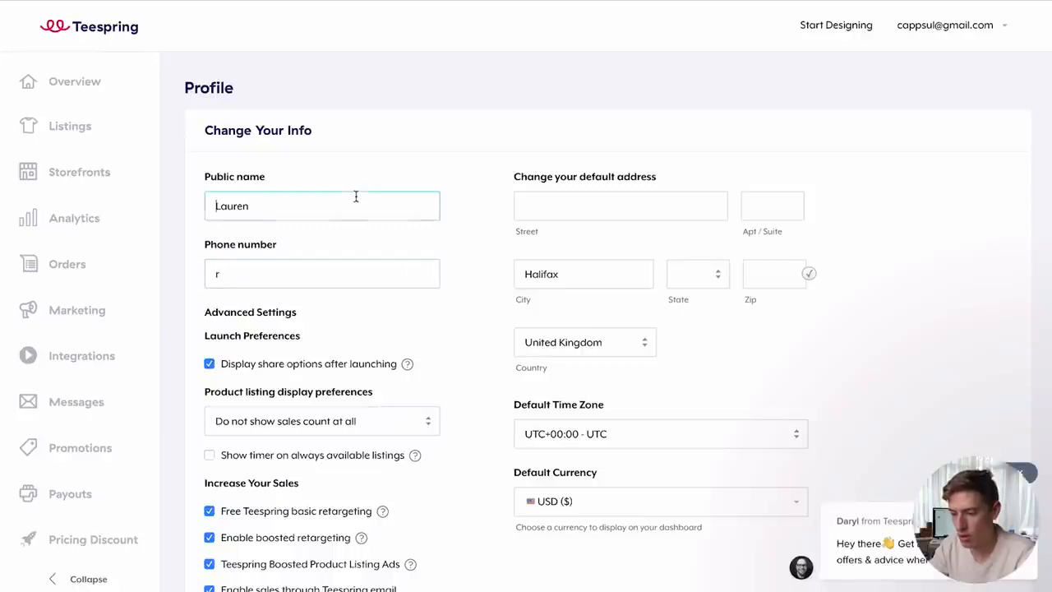
{"action": "type", "text": "Richman"}
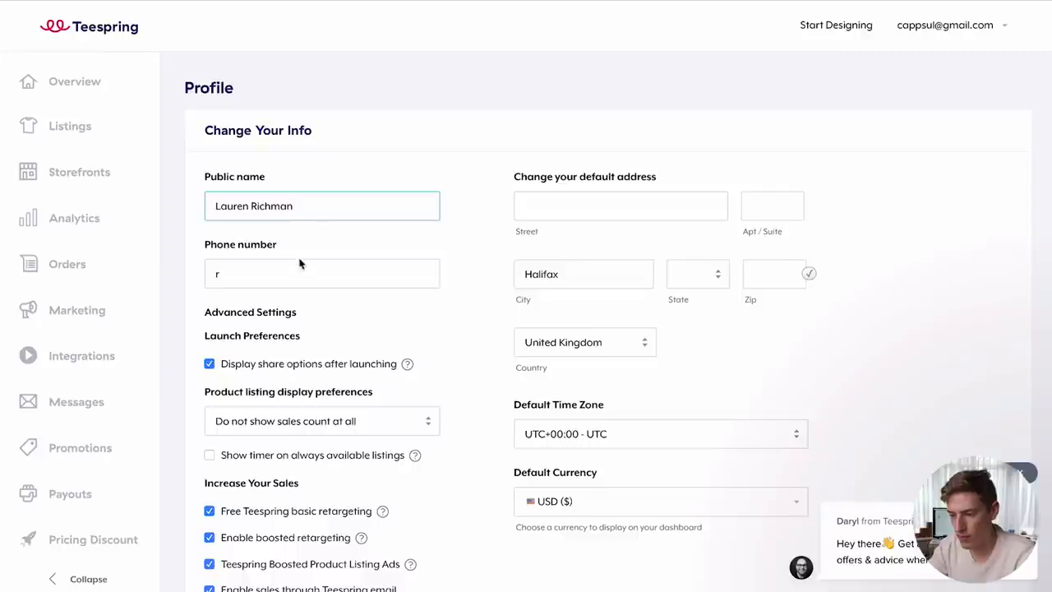
{"action": "key", "text": "Tab"}
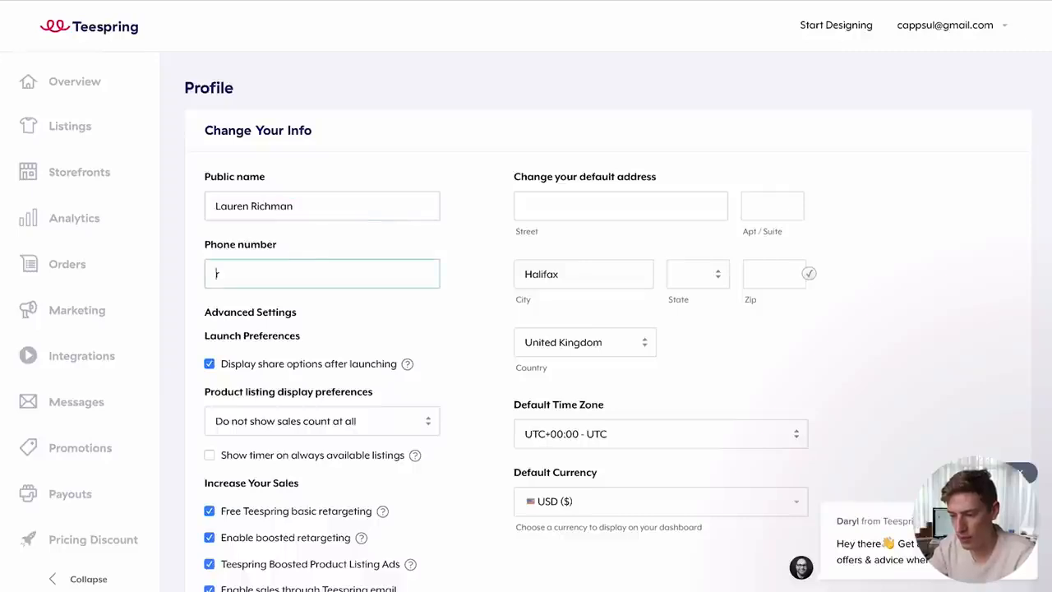
{"action": "key", "text": "BackSpace"}
{"action": "left_click", "coordinate": [437, 302]}
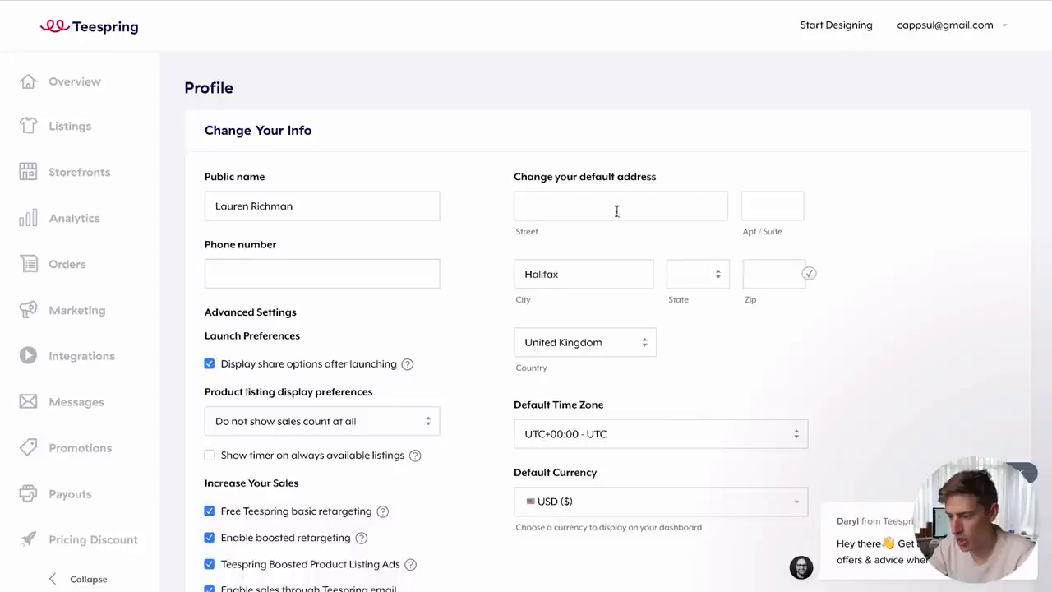
- Untick 'Feature my listings in Teespring's Boosted Network'
{"action": "left_click", "coordinate": [577, 283]}
{"action": "left_click", "coordinate": [459, 318]}
{"action": "scroll", "coordinate": [458, 318], "scroll_direction": "down", "scroll_amount": 1}
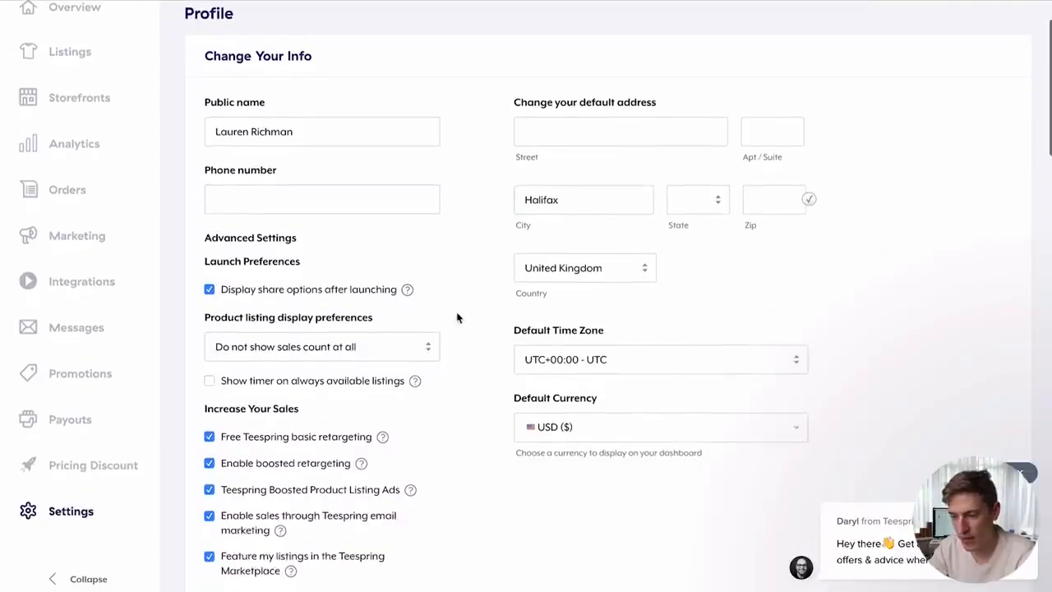
{"action": "scroll", "coordinate": [263, 271], "scroll_direction": "down", "scroll_amount": 1}
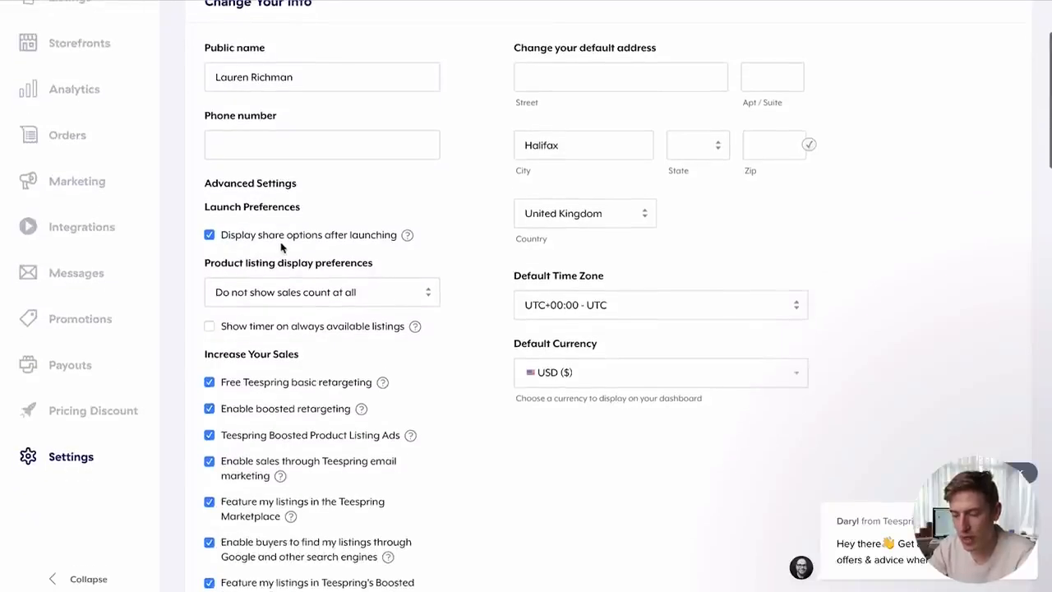
{"action": "scroll", "coordinate": [299, 246], "scroll_direction": "down", "scroll_amount": 1}
{"action": "scroll", "coordinate": [271, 329], "scroll_direction": "down", "scroll_amount": 1}
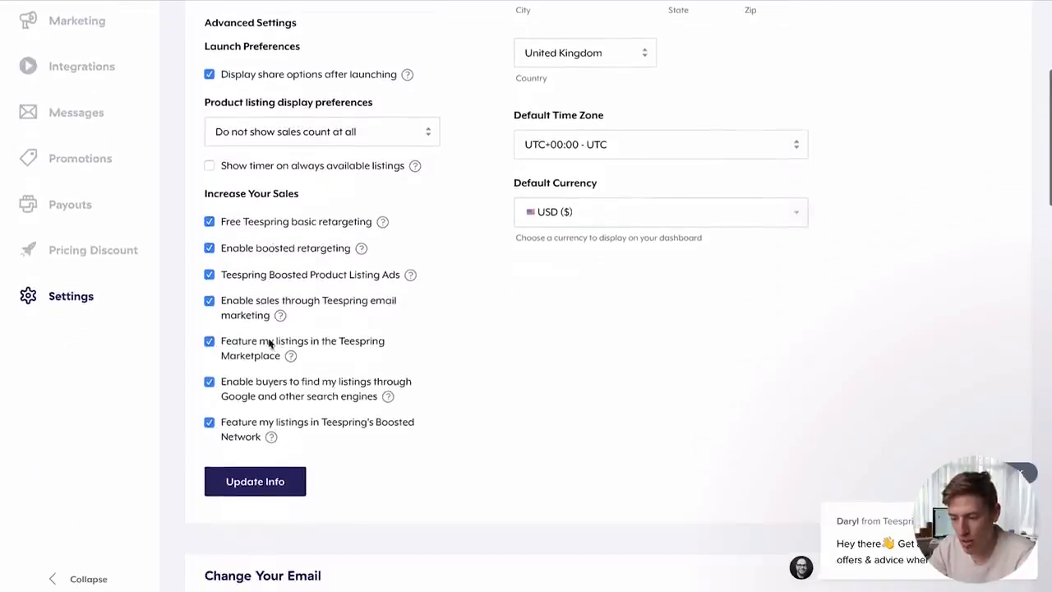
{"action": "left_click_drag", "start_coordinate": [273, 432], "coordinate": [227, 429]}
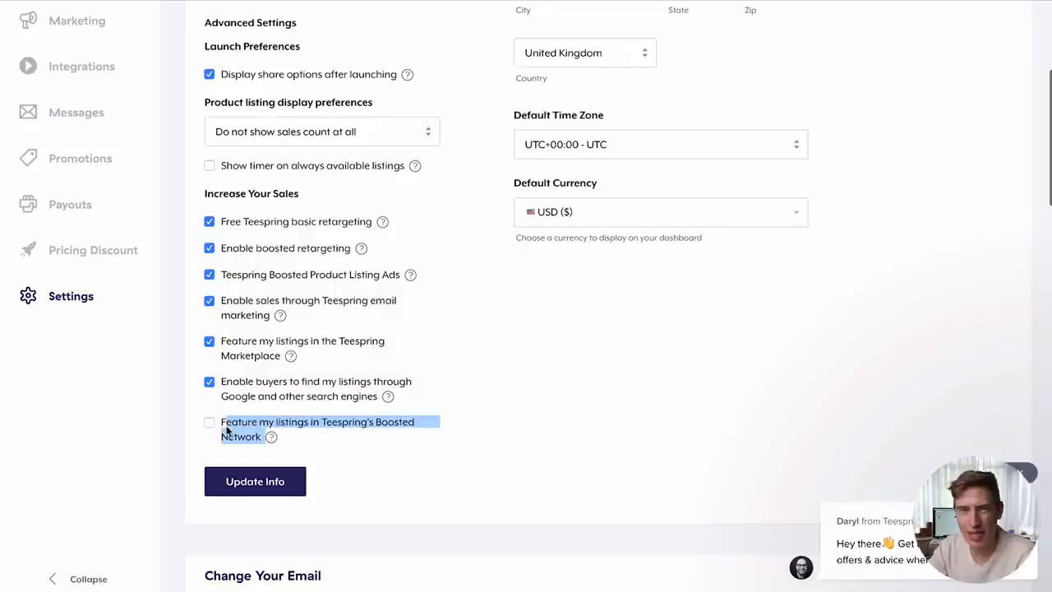
{"action": "left_click", "coordinate": [476, 431]}
{"action": "scroll", "coordinate": [476, 434], "scroll_direction": "down", "scroll_amount": 4}
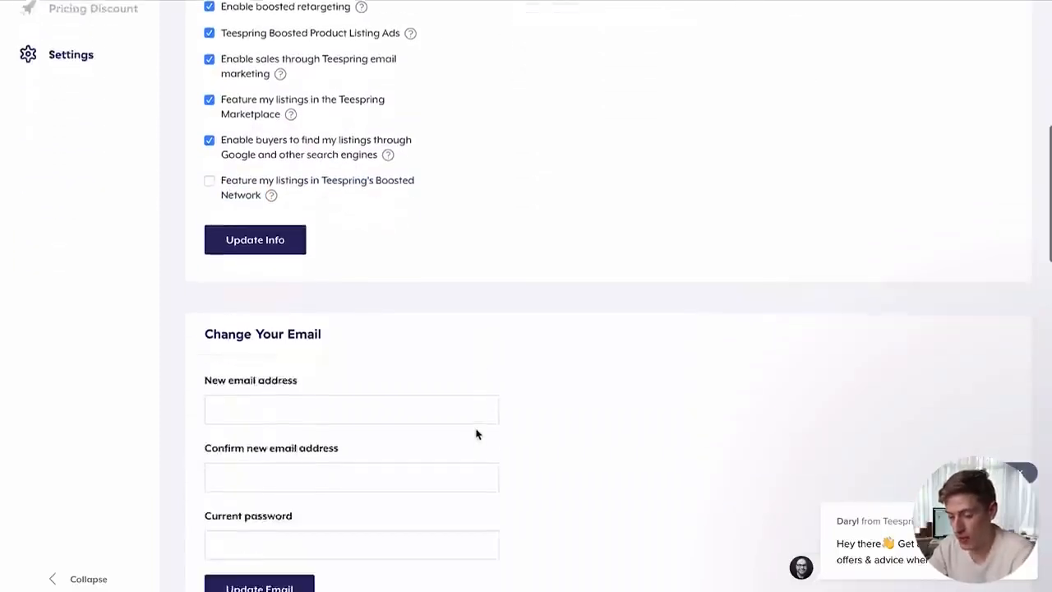
{"action": "scroll", "coordinate": [436, 293], "scroll_direction": "down", "scroll_amount": 3}
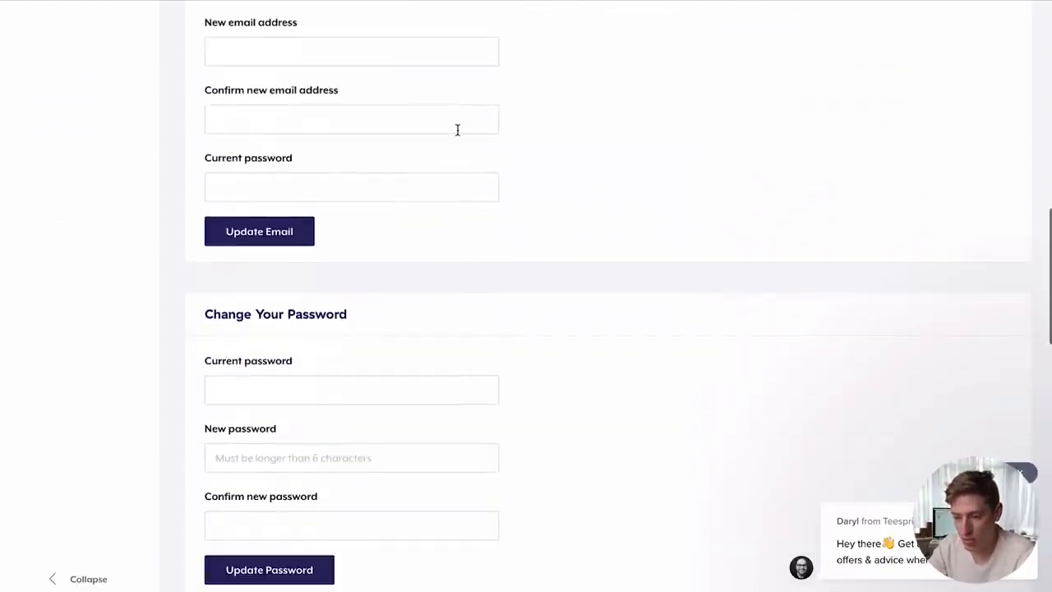
{"action": "scroll", "coordinate": [458, 131], "scroll_direction": "down", "scroll_amount": 6}
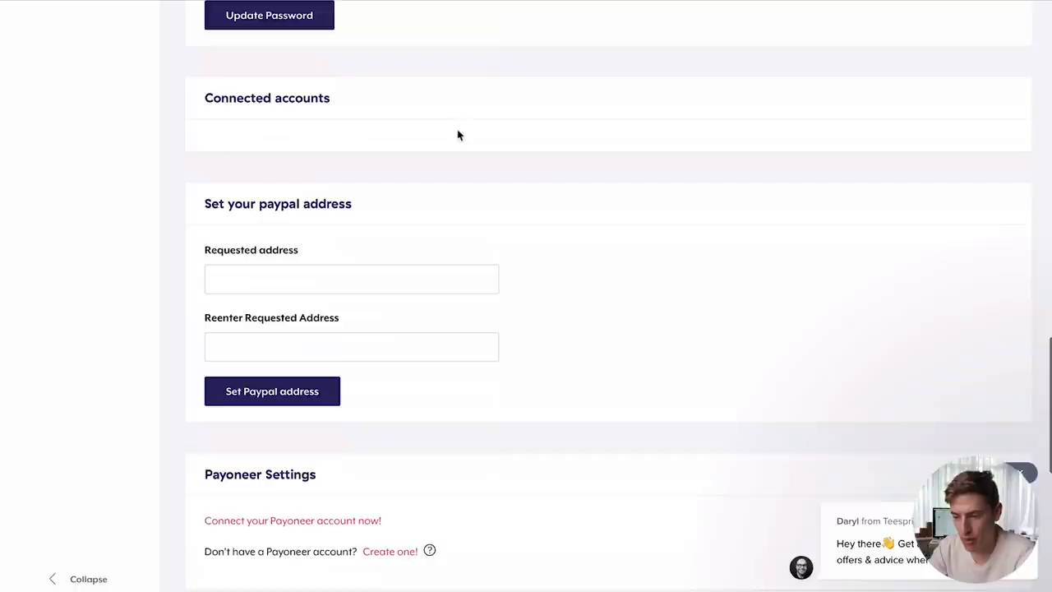
{"action": "left_click", "coordinate": [307, 286]}
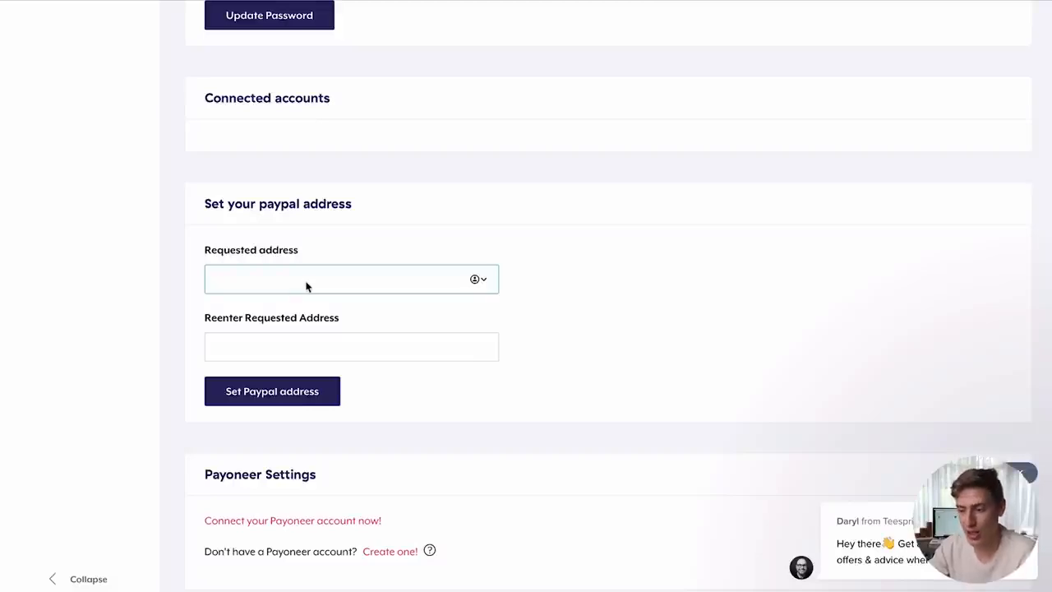
{"action": "scroll", "coordinate": [307, 286], "scroll_direction": "down", "scroll_amount": 3}
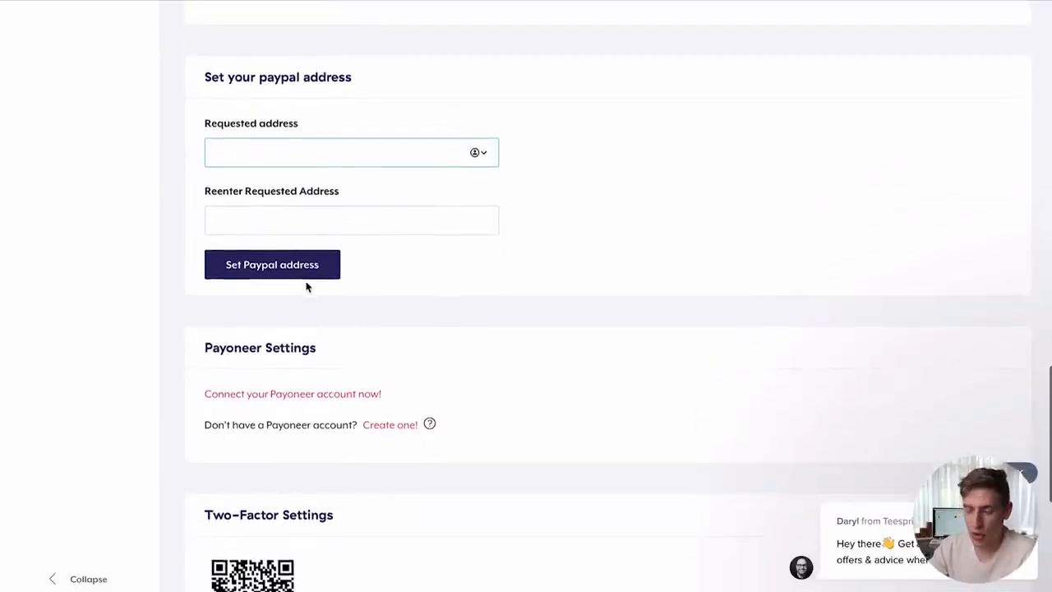
{"action": "scroll", "coordinate": [318, 340], "scroll_direction": "down", "scroll_amount": 6}
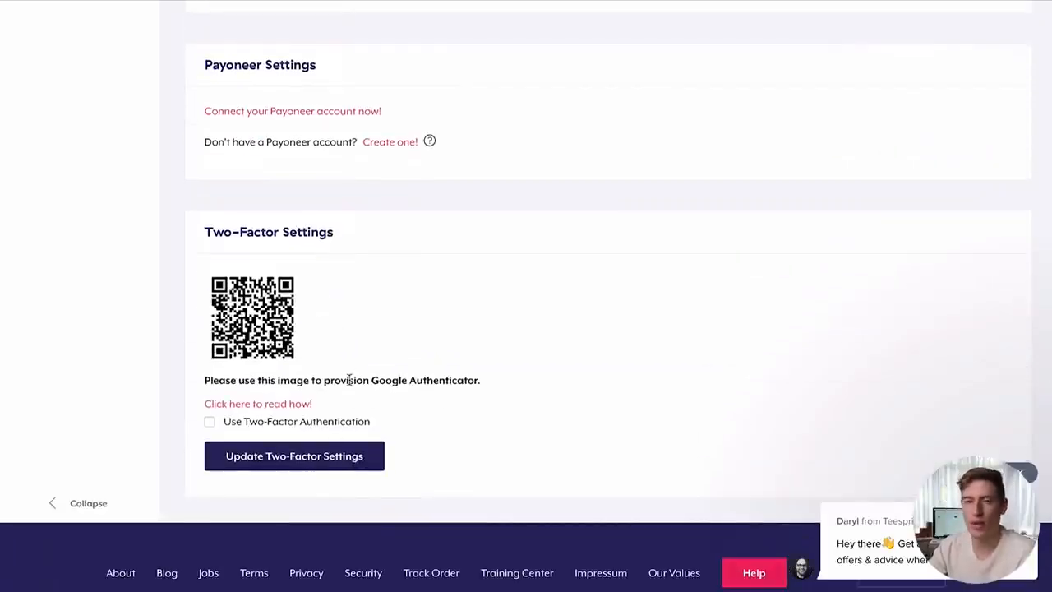
{"action": "scroll", "coordinate": [350, 380], "scroll_direction": "up", "scroll_amount": 20}
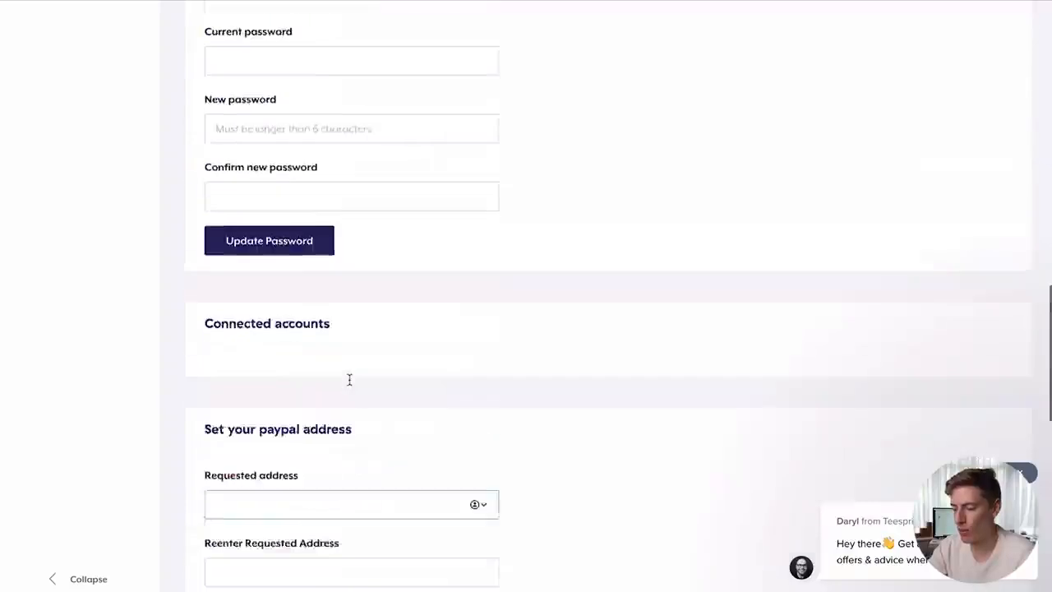
{"action": "scroll", "coordinate": [349, 380], "scroll_direction": "up", "scroll_amount": 5}
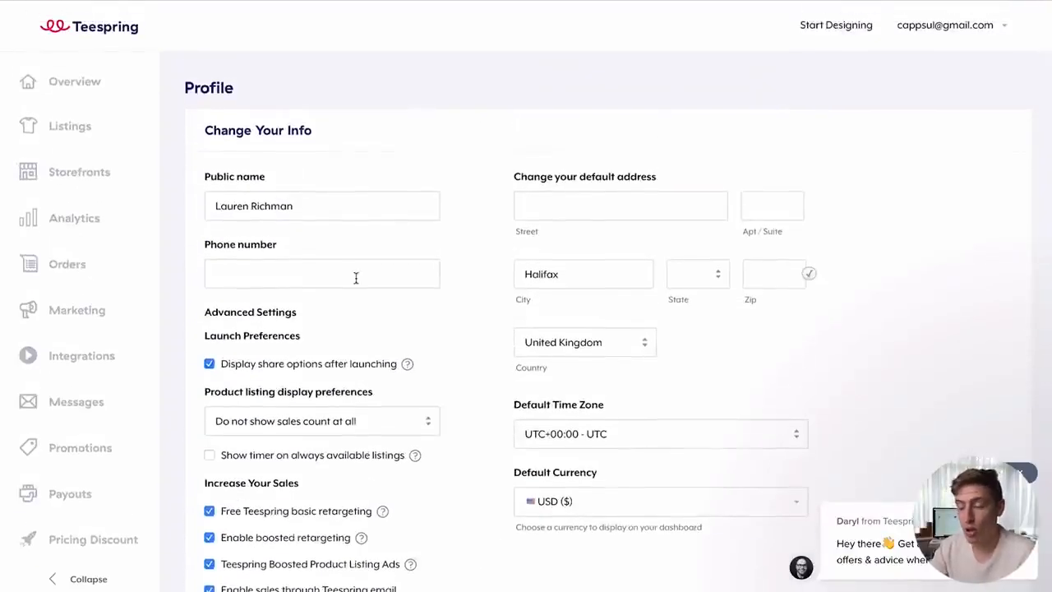
{"action": "left_click", "coordinate": [78, 309]}
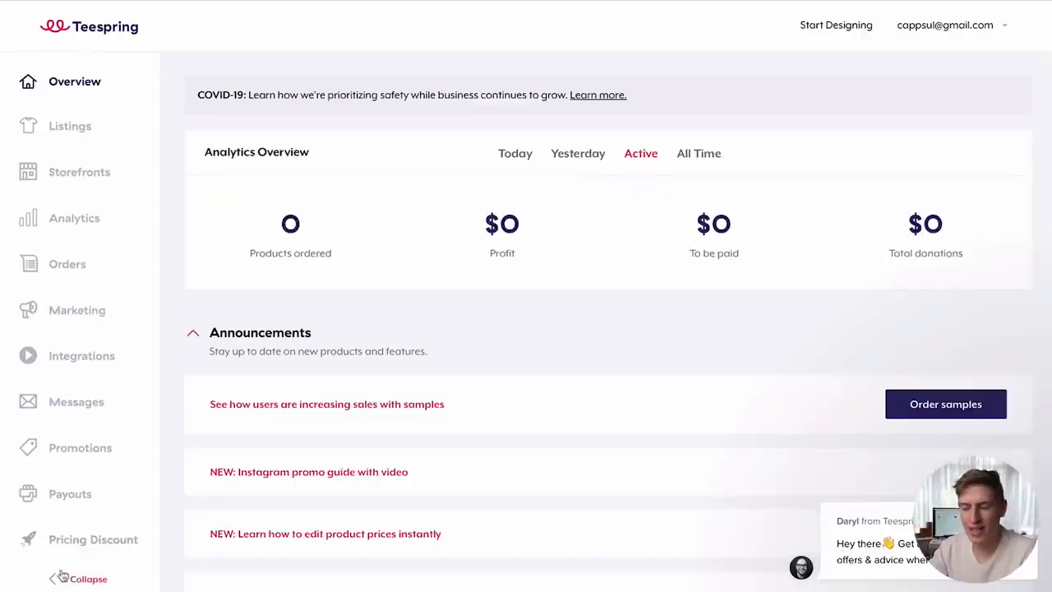
- Start designing a Unisex/Men's Classic Tee to sell
{"action": "left_click", "coordinate": [855, 27]}
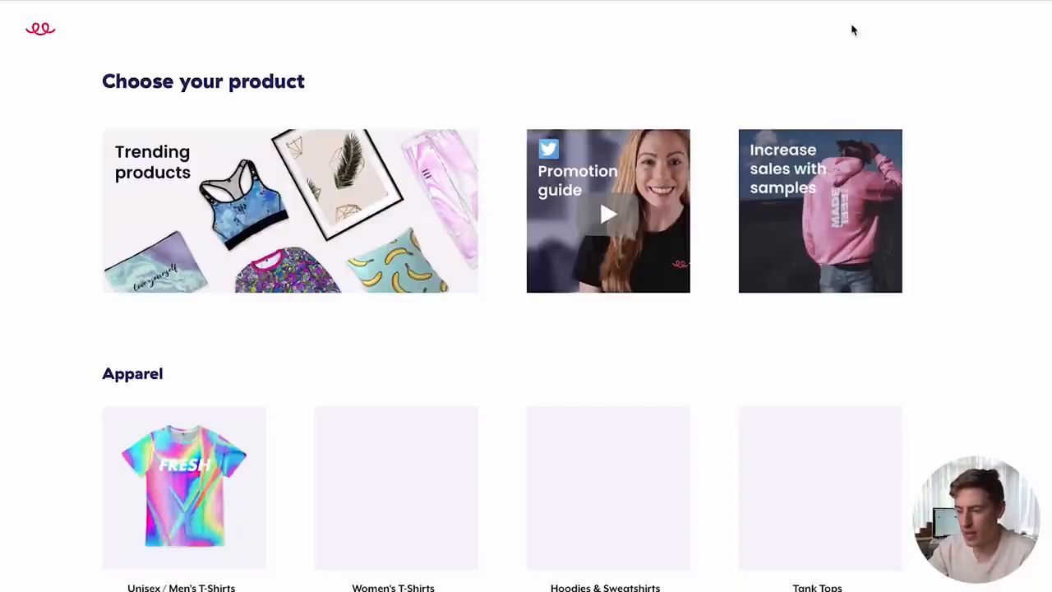
{"action": "left_click", "coordinate": [249, 415]}
{"action": "left_click", "coordinate": [263, 196]}
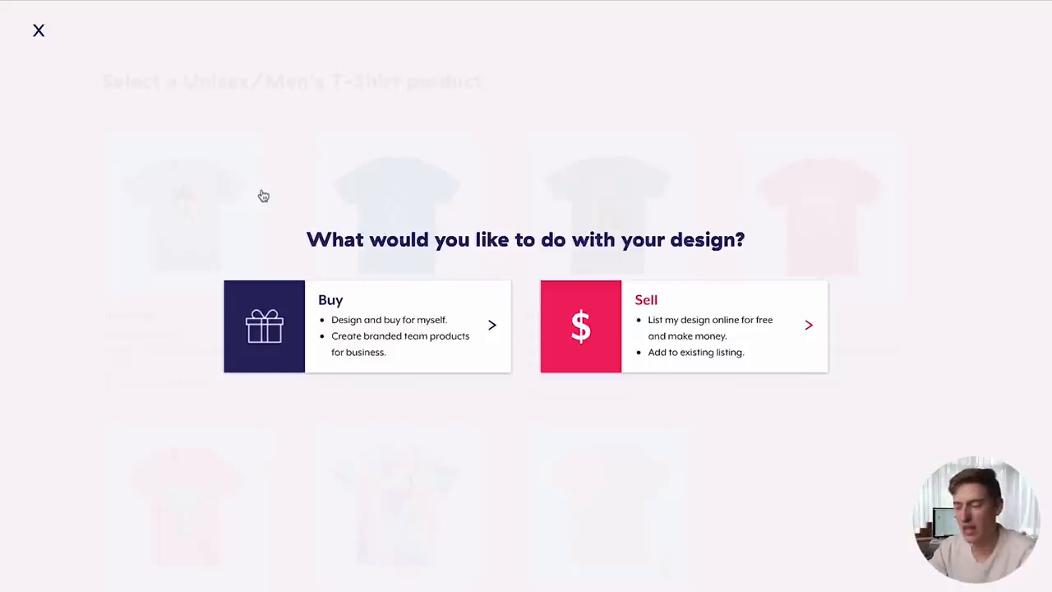
{"action": "left_click", "coordinate": [570, 306]}
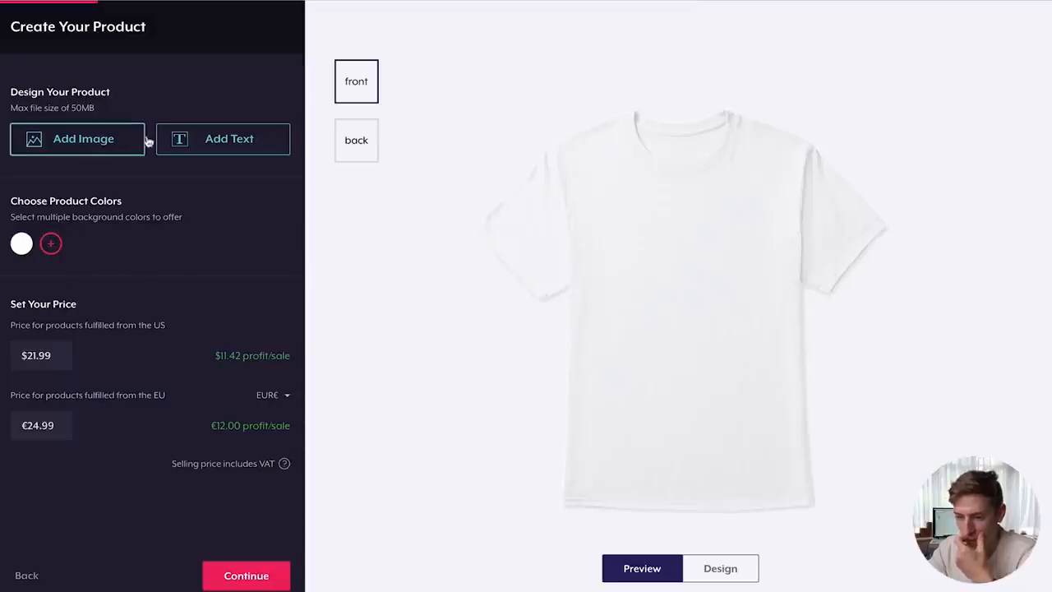
- Add a text element reading 'TEST' to the shirt front and continue
{"action": "left_click", "coordinate": [188, 141]}
{"action": "double_click", "coordinate": [697, 235]}
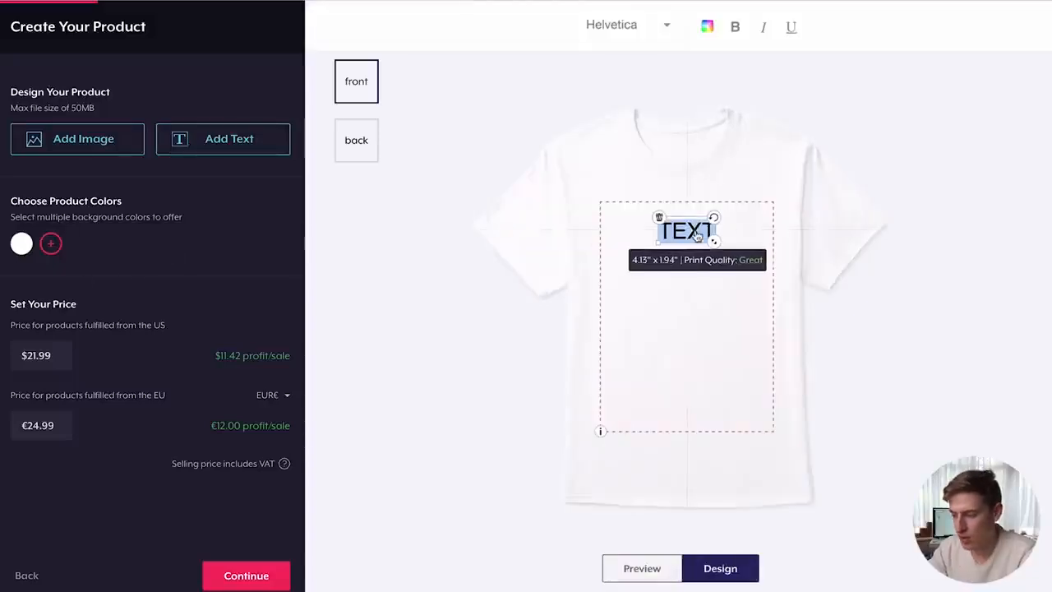
{"action": "key", "text": "BackSpace"}
{"action": "type", "text": "T"}
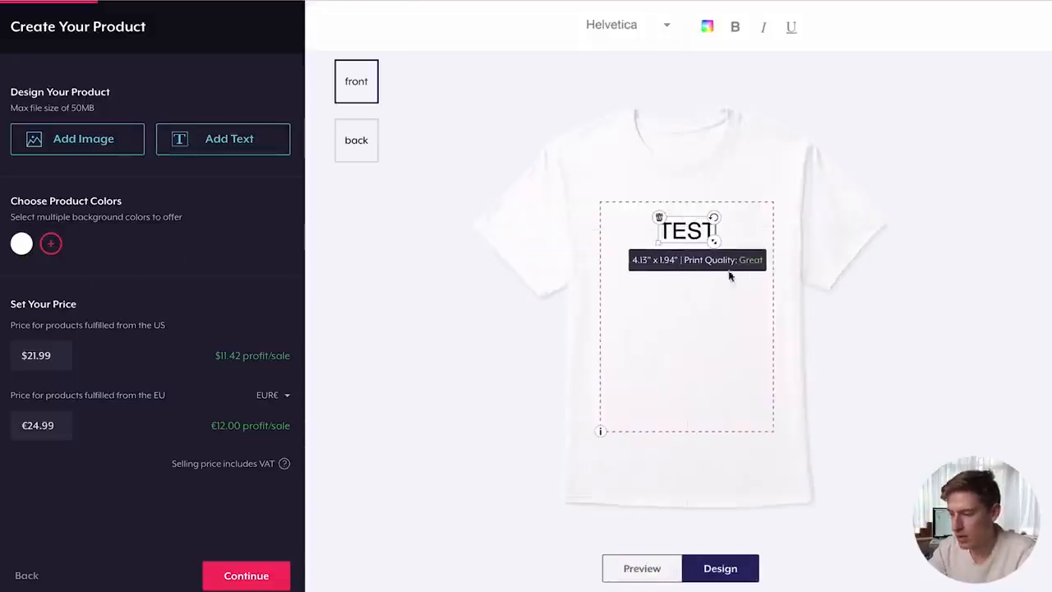
{"action": "left_click", "coordinate": [739, 388]}
{"action": "left_click", "coordinate": [262, 567]}
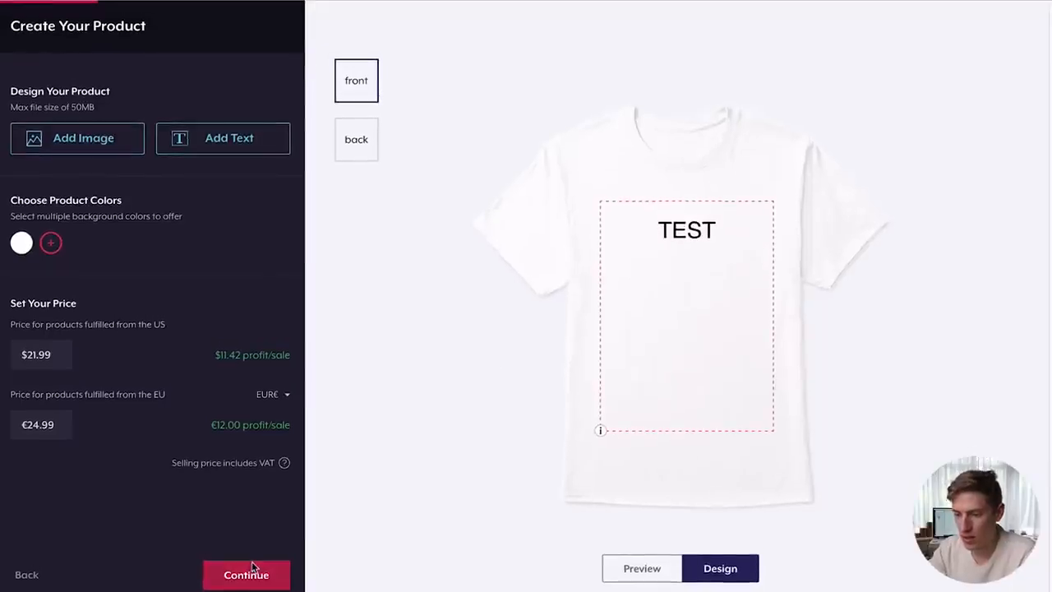
- Give the new listing the title 'TEST'
{"action": "left_click", "coordinate": [247, 578]}
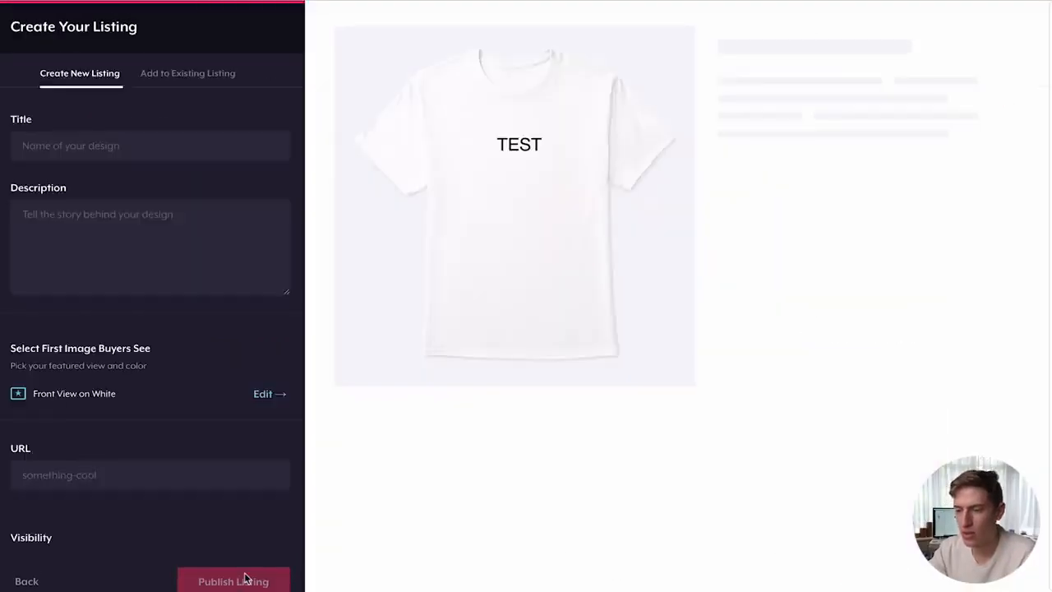
{"action": "left_click", "coordinate": [156, 136]}
{"action": "type", "text": "E"}
{"action": "key", "text": "BackSpace"}
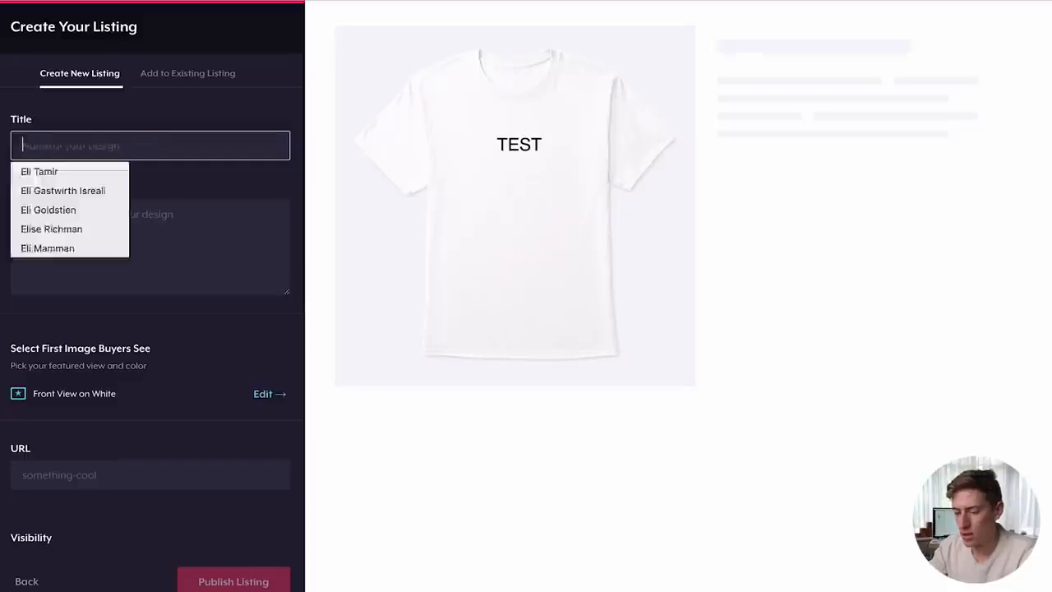
{"action": "type", "text": "TEST"}
- Enter 'TEST' as the listing description and publish the listing
{"action": "left_click", "coordinate": [114, 207]}
{"action": "type", "text": "TES"}
{"action": "left_click", "coordinate": [216, 576]}
{"action": "left_click", "coordinate": [229, 579]}
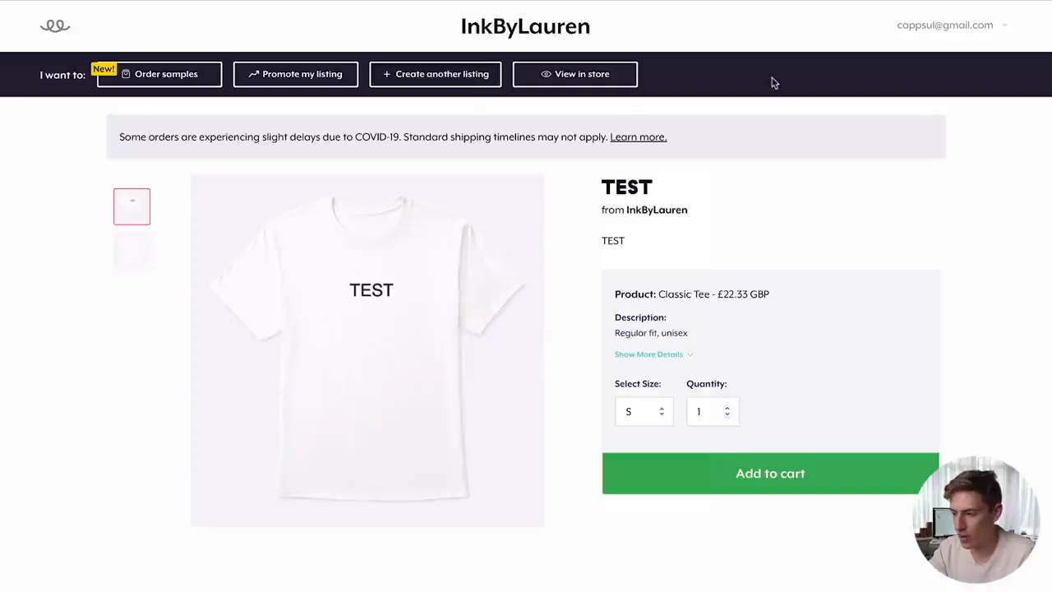
{"action": "left_click", "coordinate": [970, 29]}
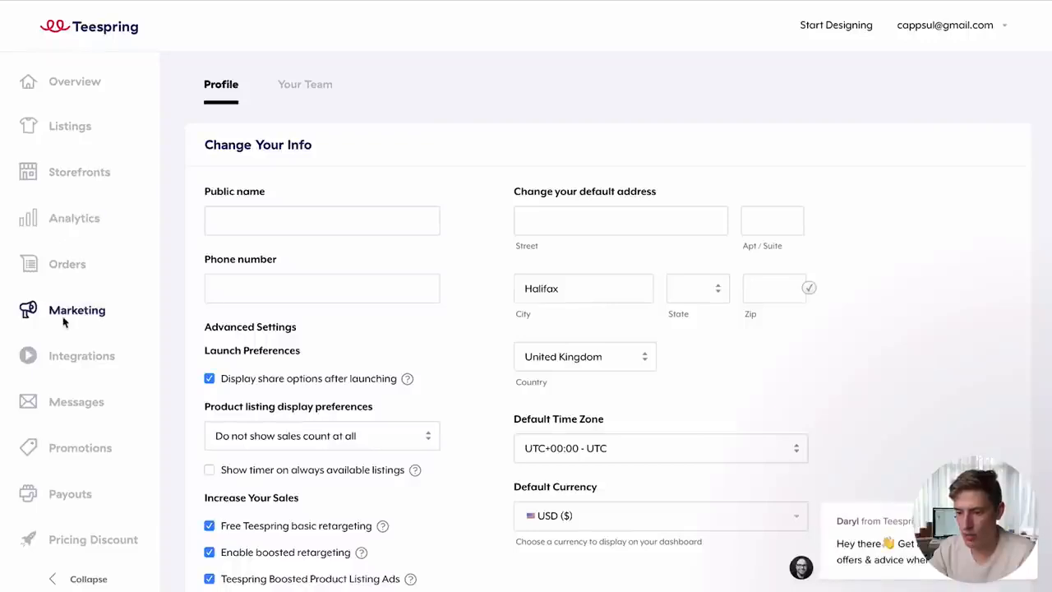
- Review the Marketing settings' Twitter tracking options and Facebook Pixel field
{"action": "left_click", "coordinate": [64, 321]}
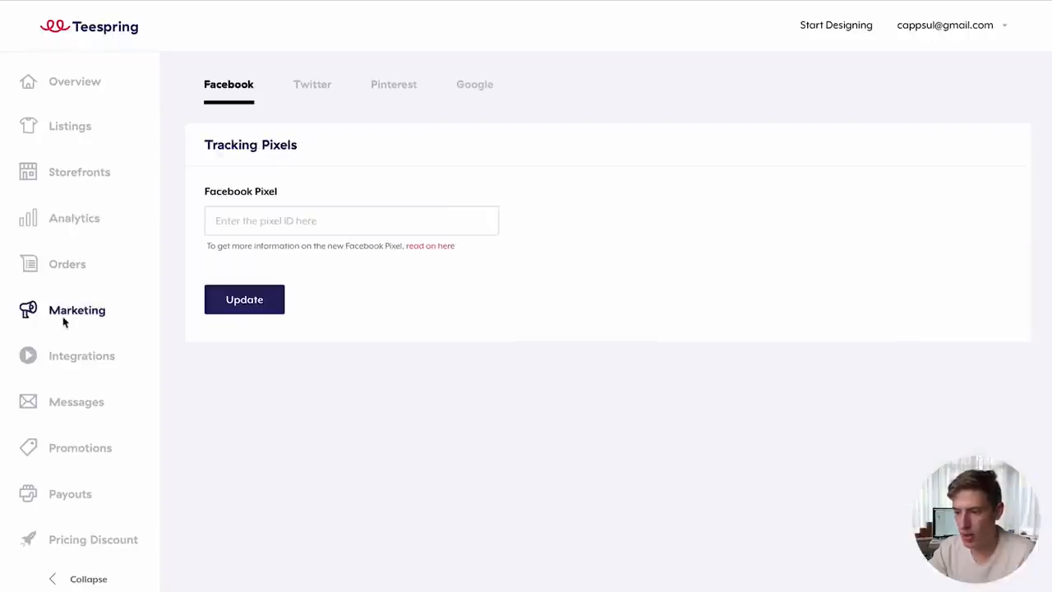
{"action": "left_click", "coordinate": [304, 97]}
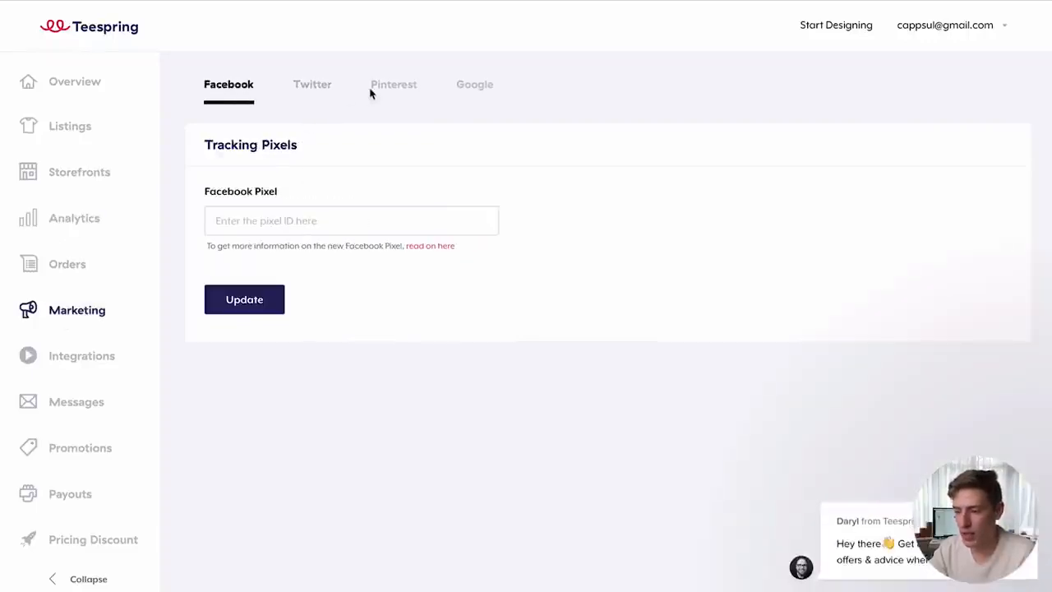
{"action": "left_click", "coordinate": [219, 223]}
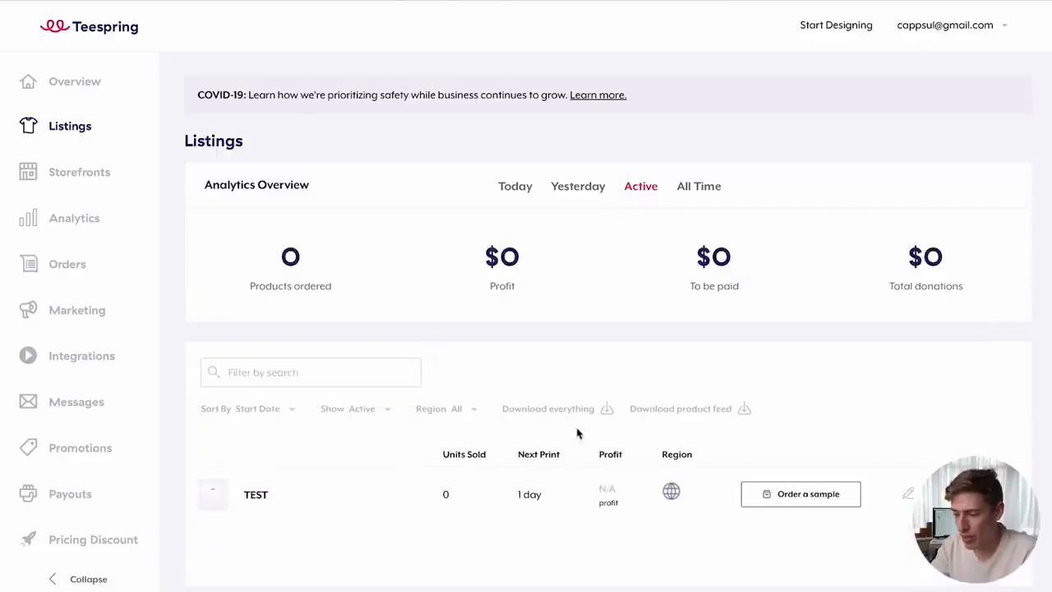
- Open the TEST listing's product page and scroll through its shipping and campaign details
{"action": "left_click", "coordinate": [255, 496]}
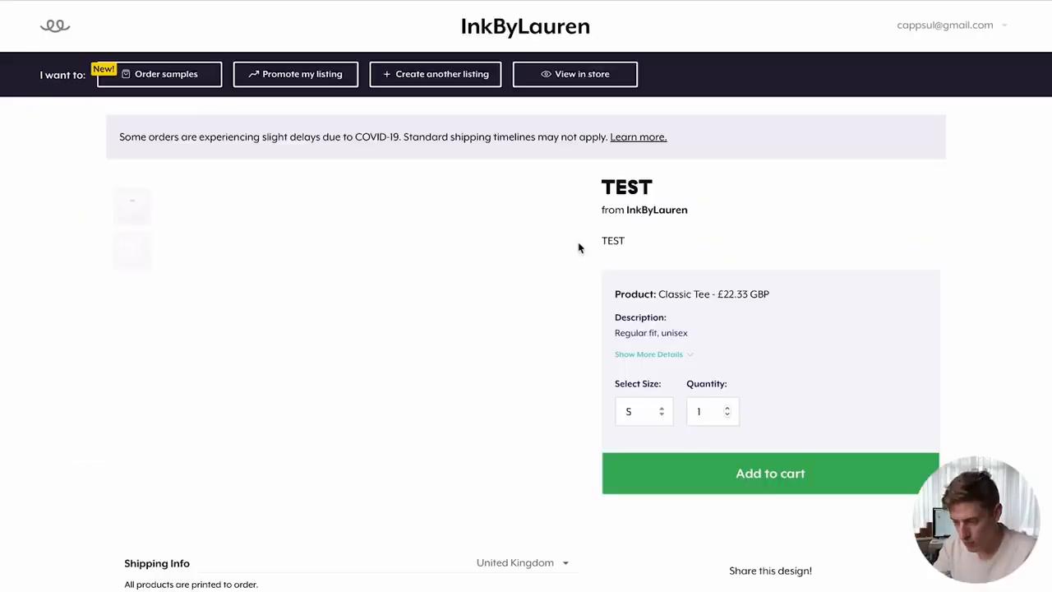
{"action": "scroll", "coordinate": [578, 242], "scroll_direction": "down", "scroll_amount": 1}
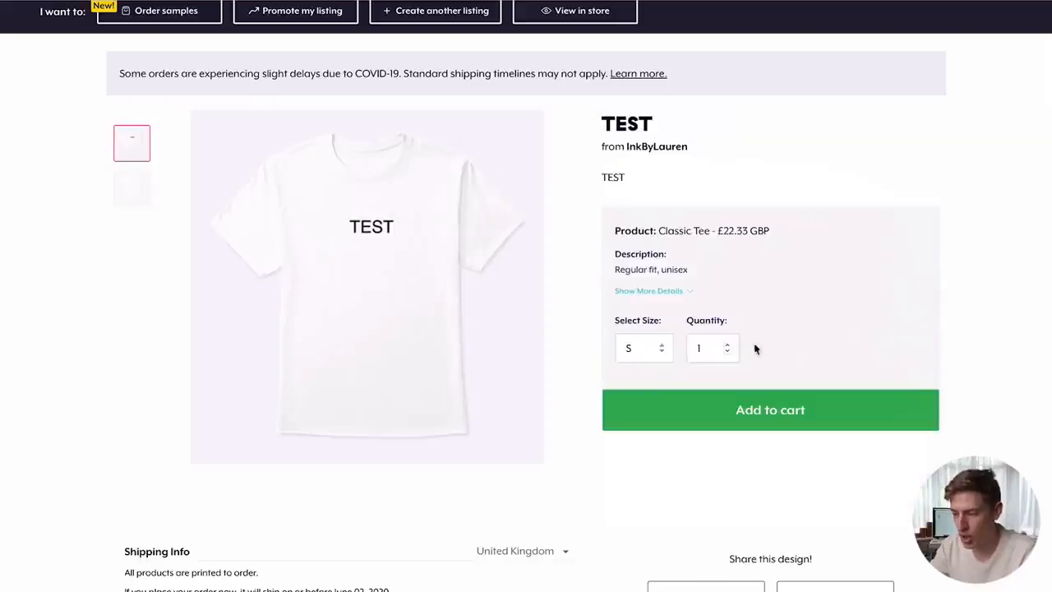
{"action": "scroll", "coordinate": [770, 414], "scroll_direction": "down", "scroll_amount": 4}
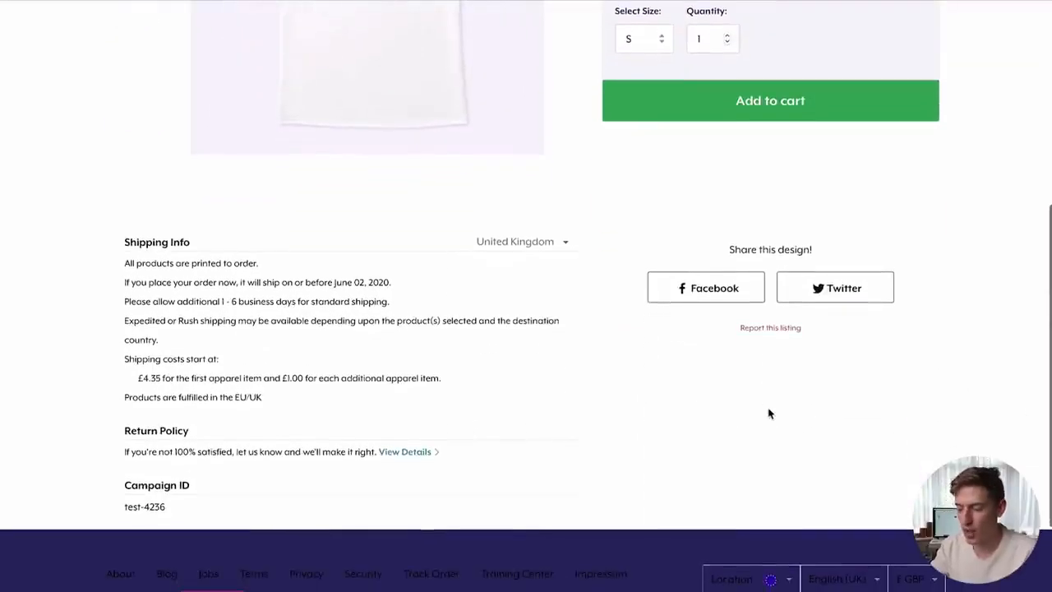
{"action": "scroll", "coordinate": [771, 414], "scroll_direction": "up", "scroll_amount": 4}
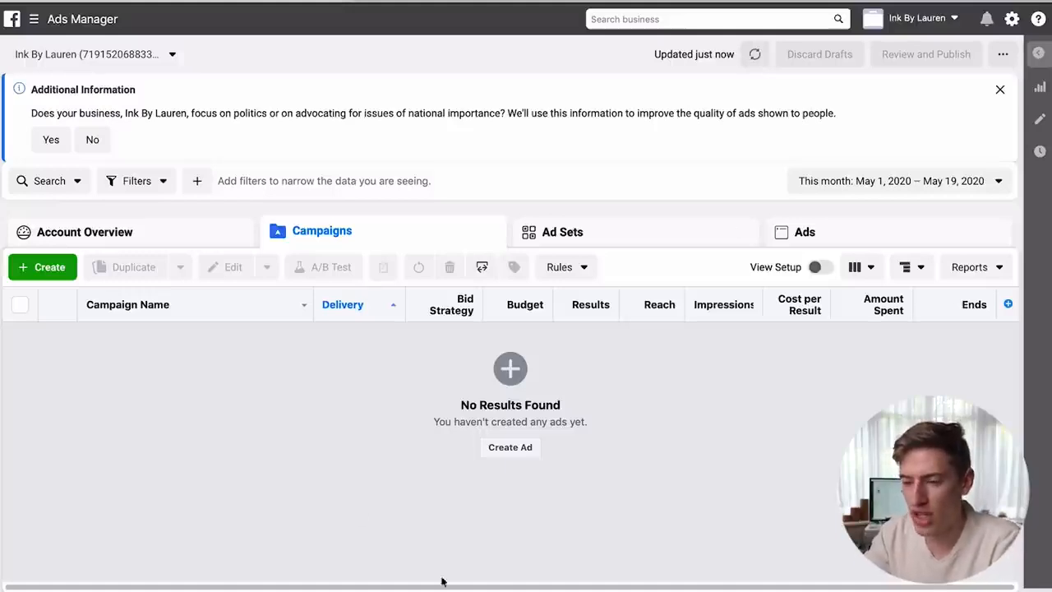
- Go to Events Manager through the business navigation menu
{"action": "left_click", "coordinate": [34, 18]}
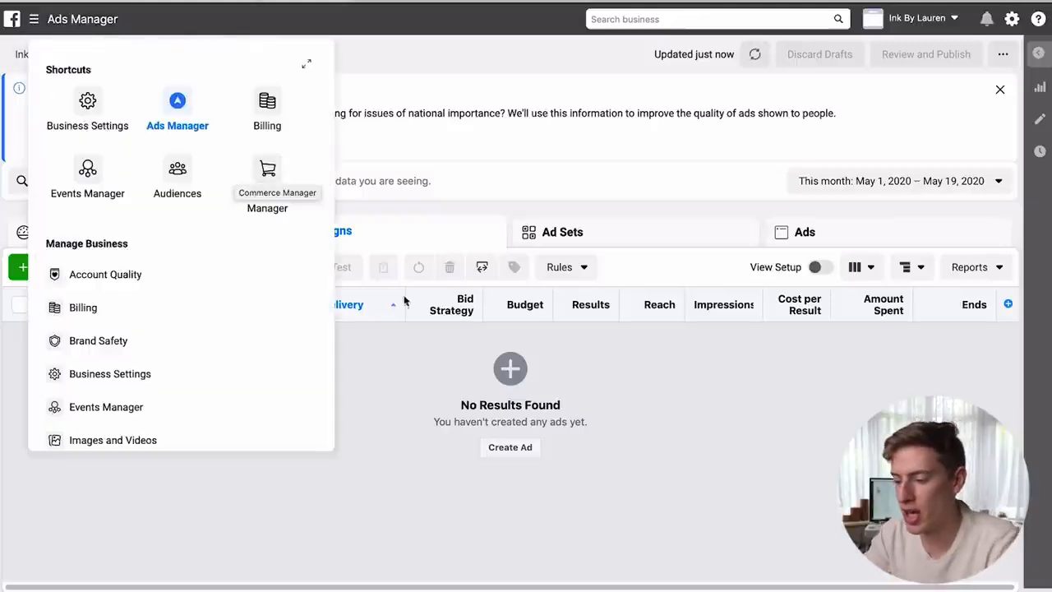
{"action": "left_click", "coordinate": [405, 395]}
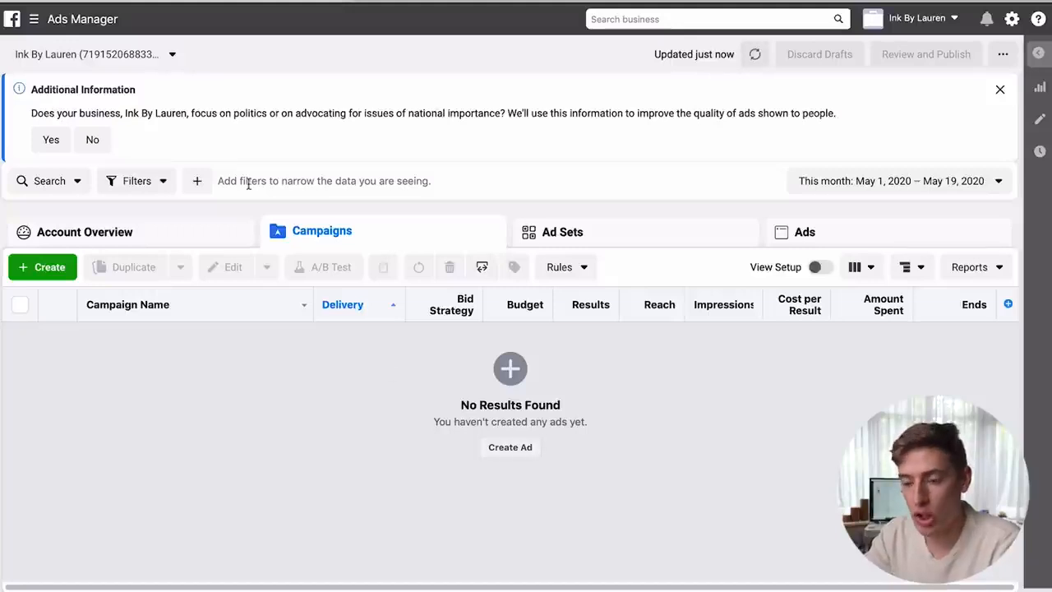
{"action": "left_click", "coordinate": [35, 21]}
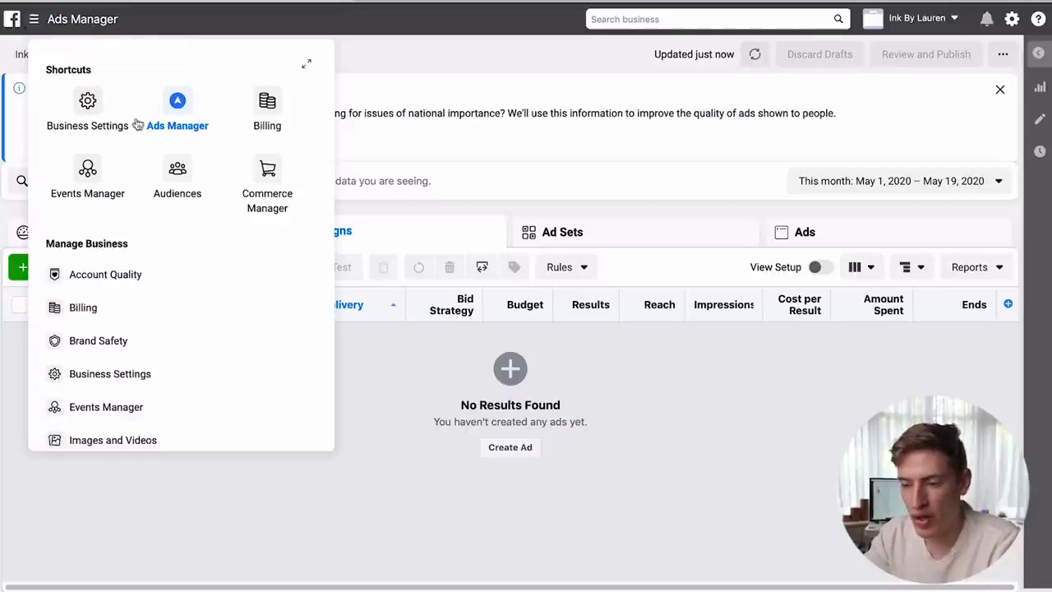
{"action": "left_click", "coordinate": [88, 170]}
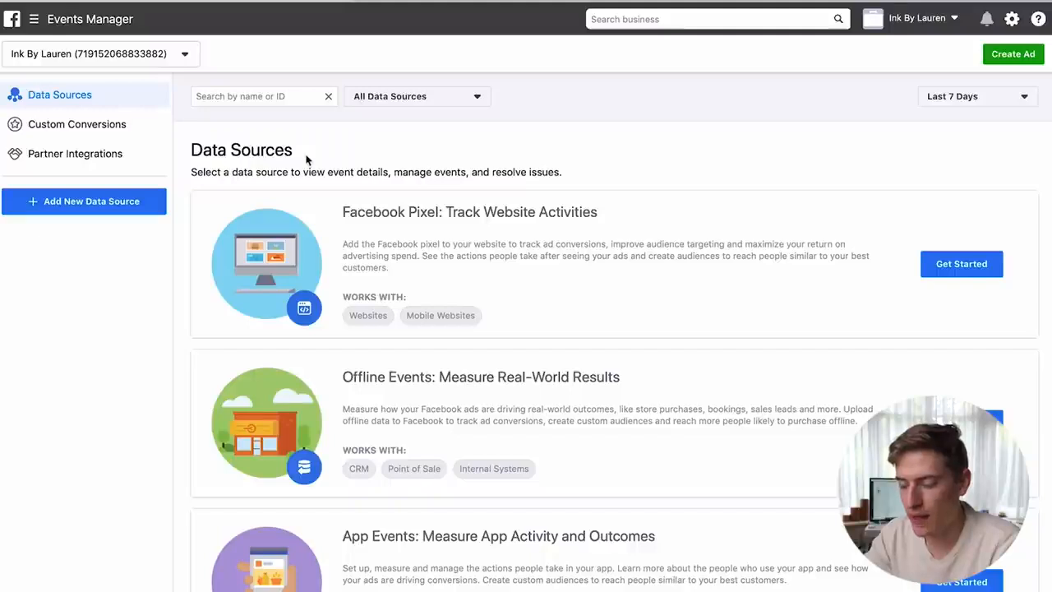
- Start setting up a website Facebook Pixel and name it 'Teespring'
{"action": "scroll", "coordinate": [446, 178], "scroll_direction": "down", "scroll_amount": 1}
{"action": "scroll", "coordinate": [448, 272], "scroll_direction": "down", "scroll_amount": 1}
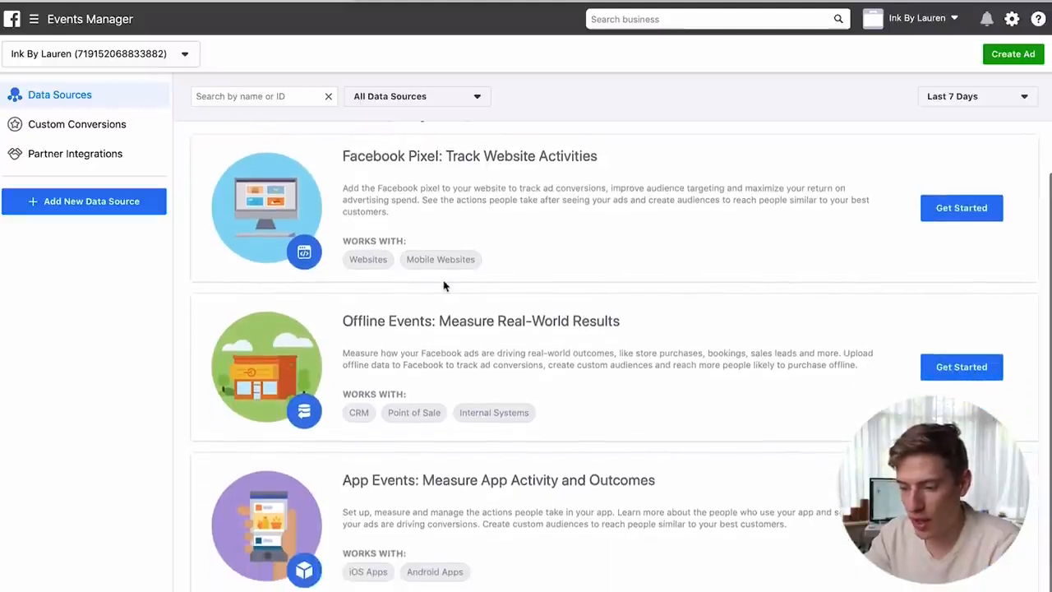
{"action": "scroll", "coordinate": [444, 497], "scroll_direction": "up", "scroll_amount": 2}
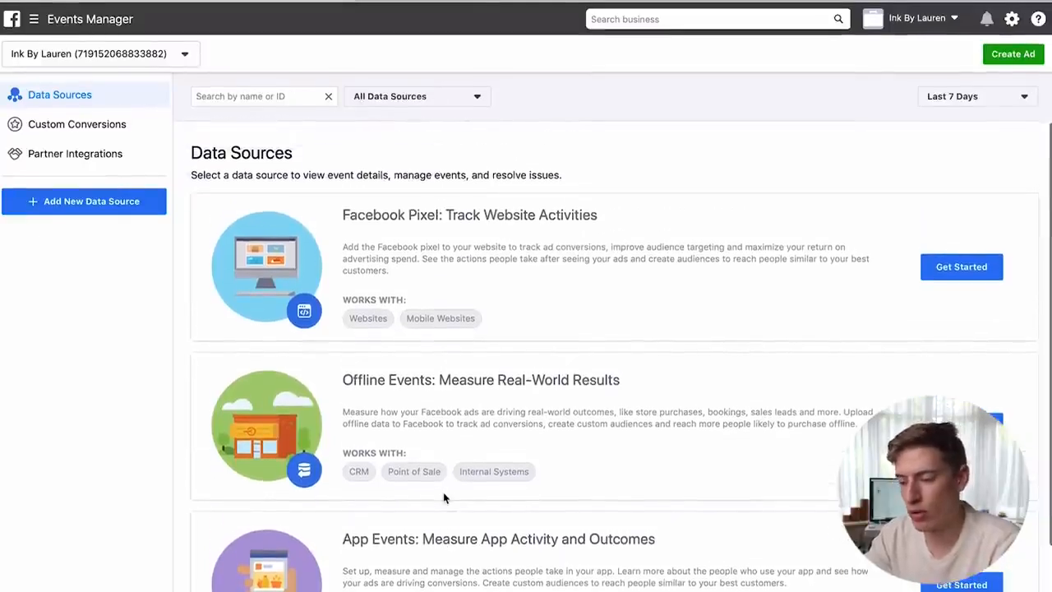
{"action": "left_click", "coordinate": [960, 272]}
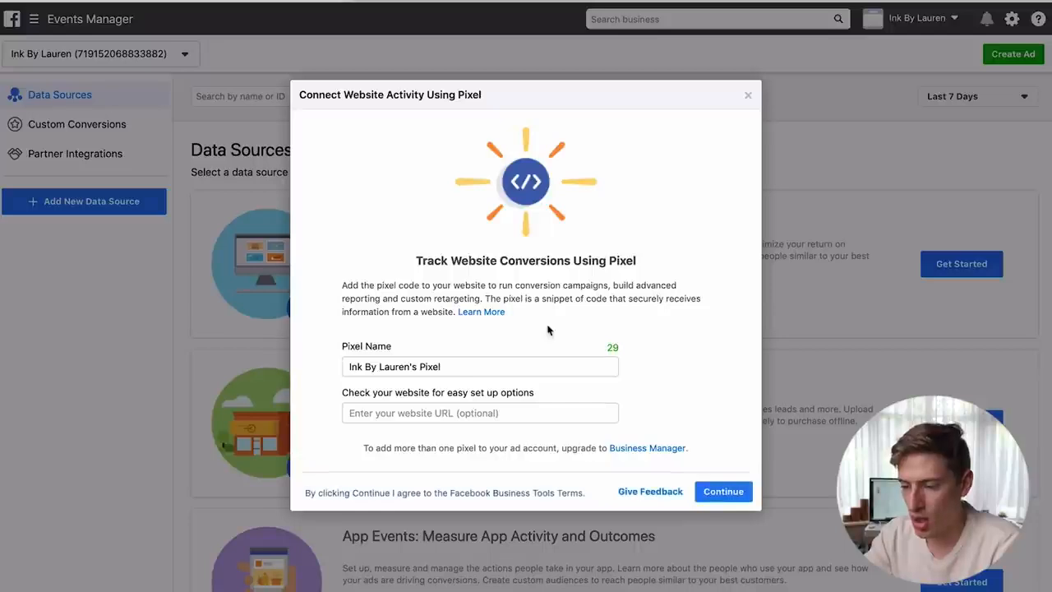
{"action": "left_click_drag", "start_coordinate": [450, 366], "coordinate": [332, 365]}
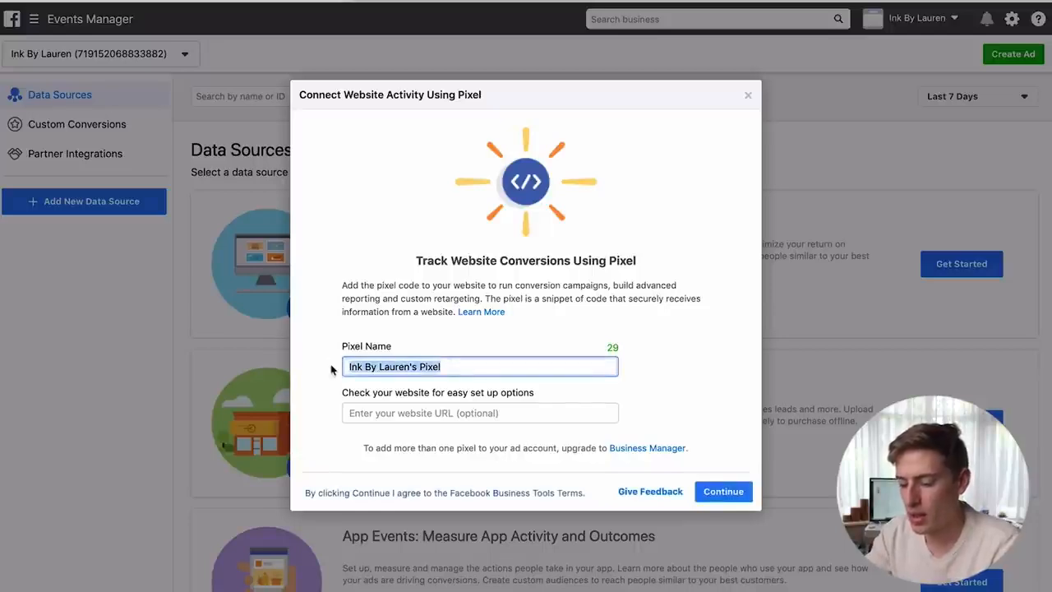
{"action": "type", "text": "Teespring"}
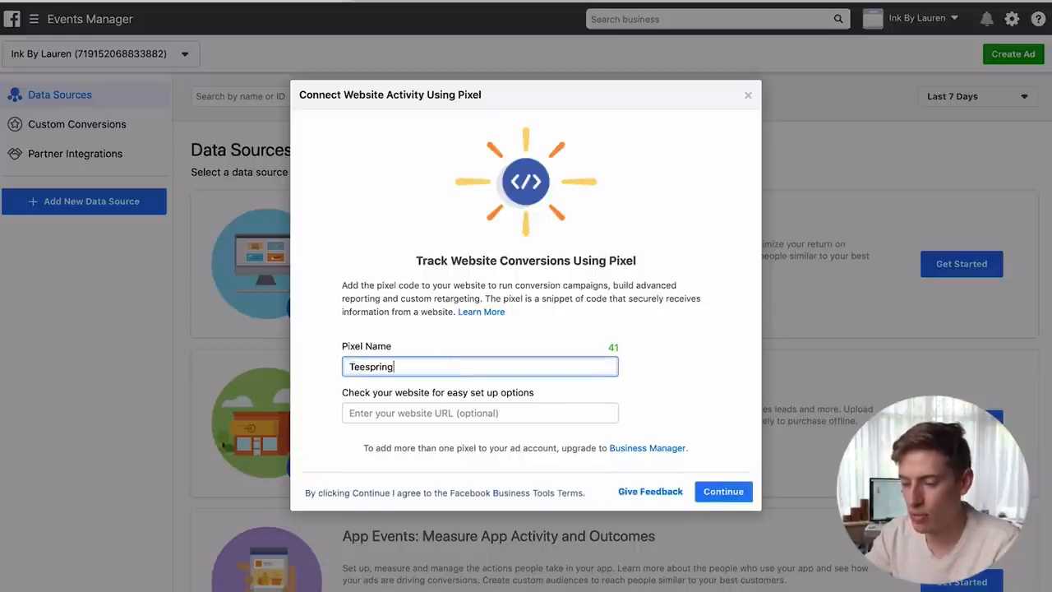
- Create the pixel without a website address and choose partner-integration installation
{"action": "left_click", "coordinate": [440, 414]}
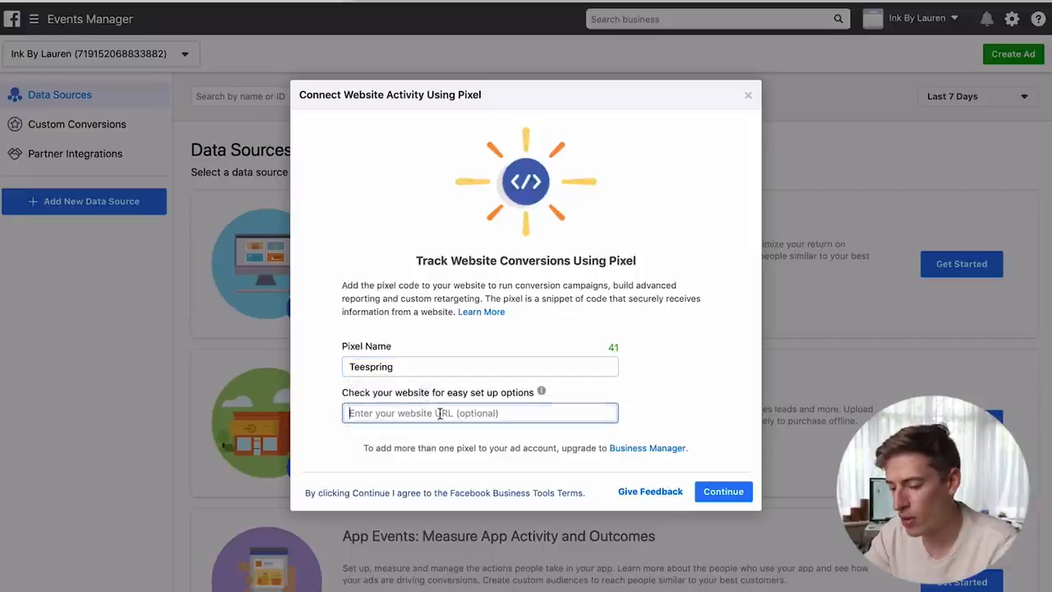
{"action": "left_click", "coordinate": [691, 401]}
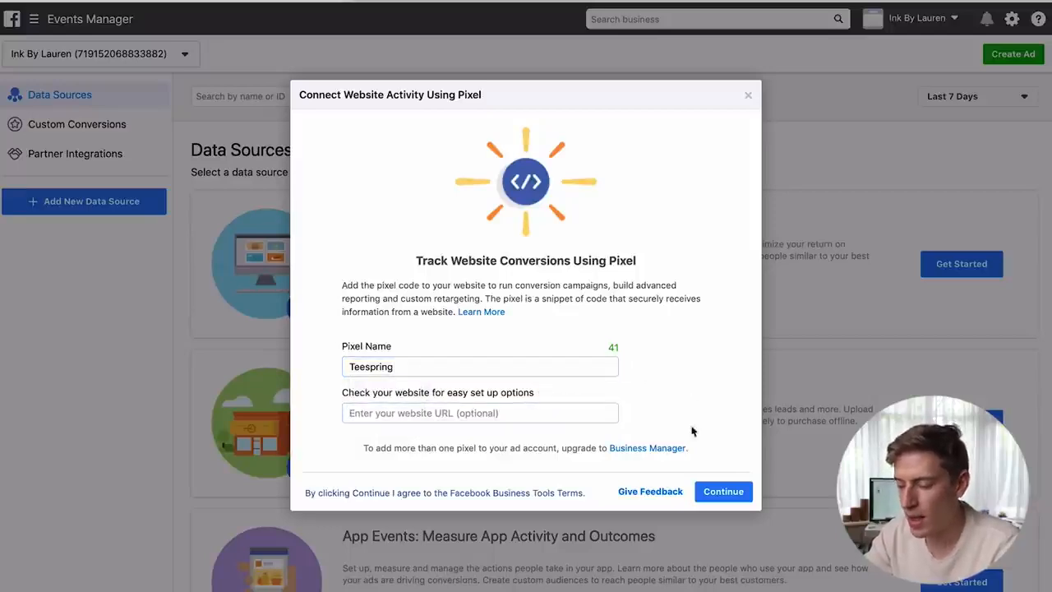
{"action": "left_click", "coordinate": [704, 492]}
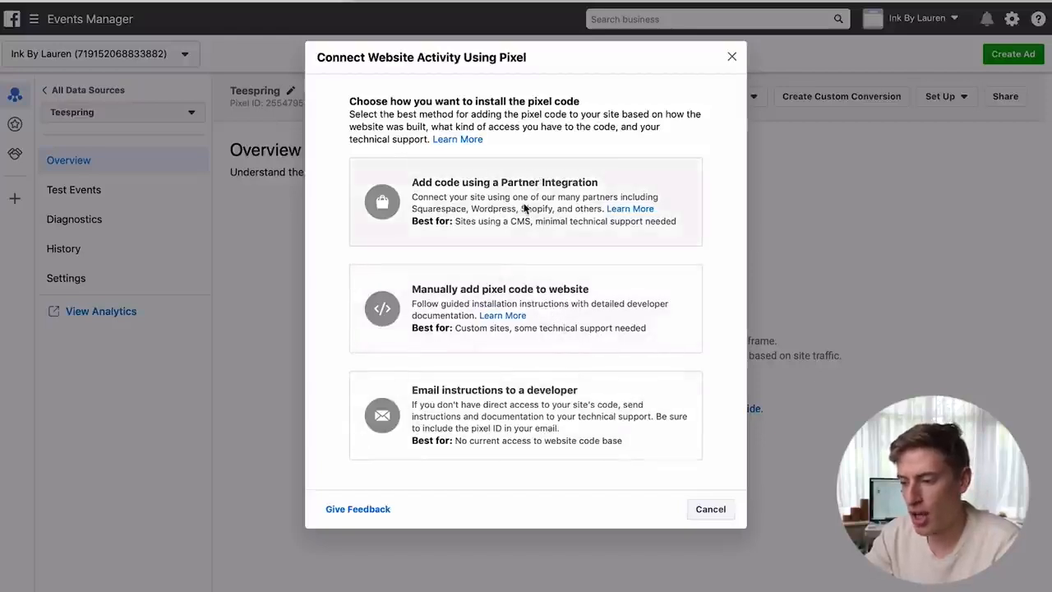
{"action": "left_click", "coordinate": [524, 209]}
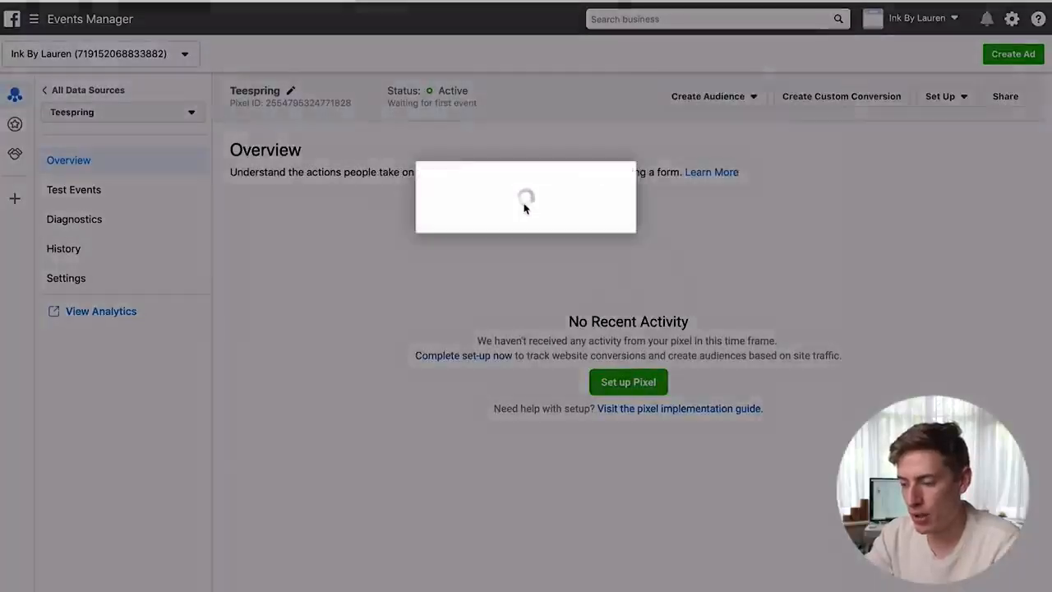
{"action": "scroll", "coordinate": [526, 208], "scroll_direction": "down", "scroll_amount": 3}
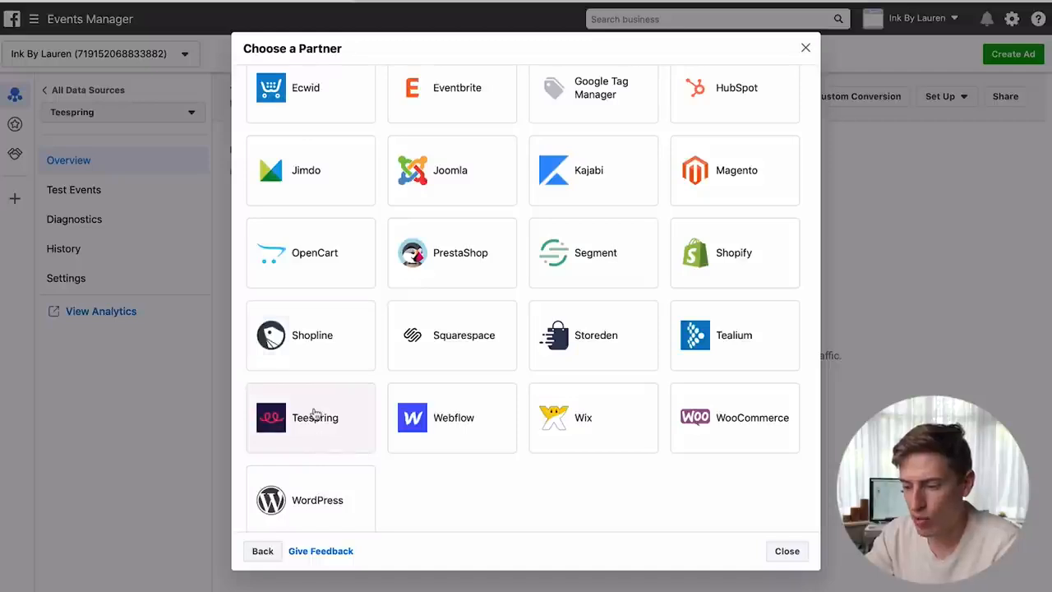
- Pick Teespring as partner, keep automatic advanced matching, and reach Paste Pixel ID
{"action": "left_click", "coordinate": [316, 413]}
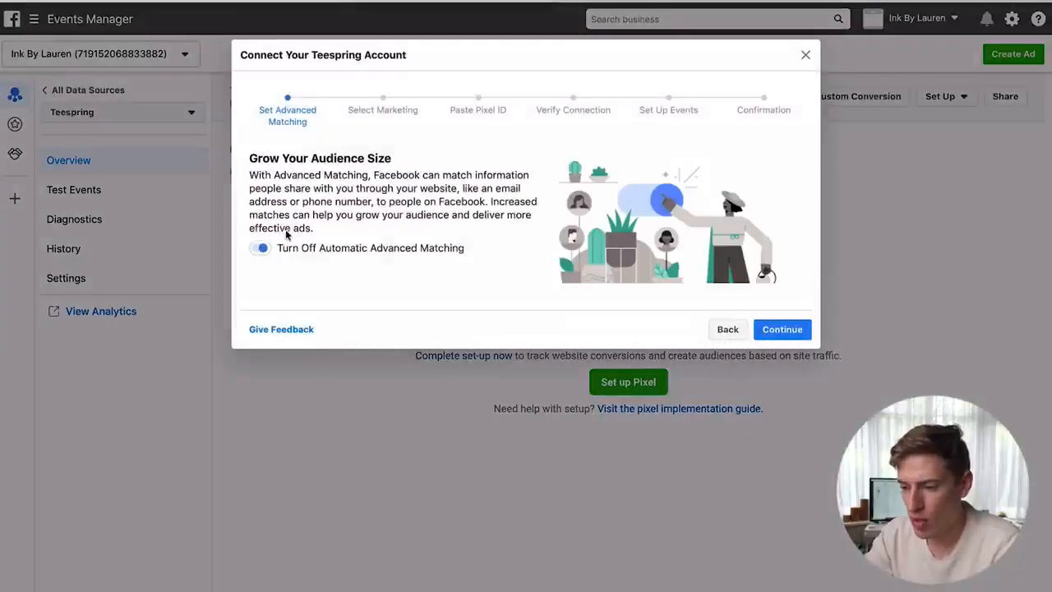
{"action": "left_click", "coordinate": [783, 333]}
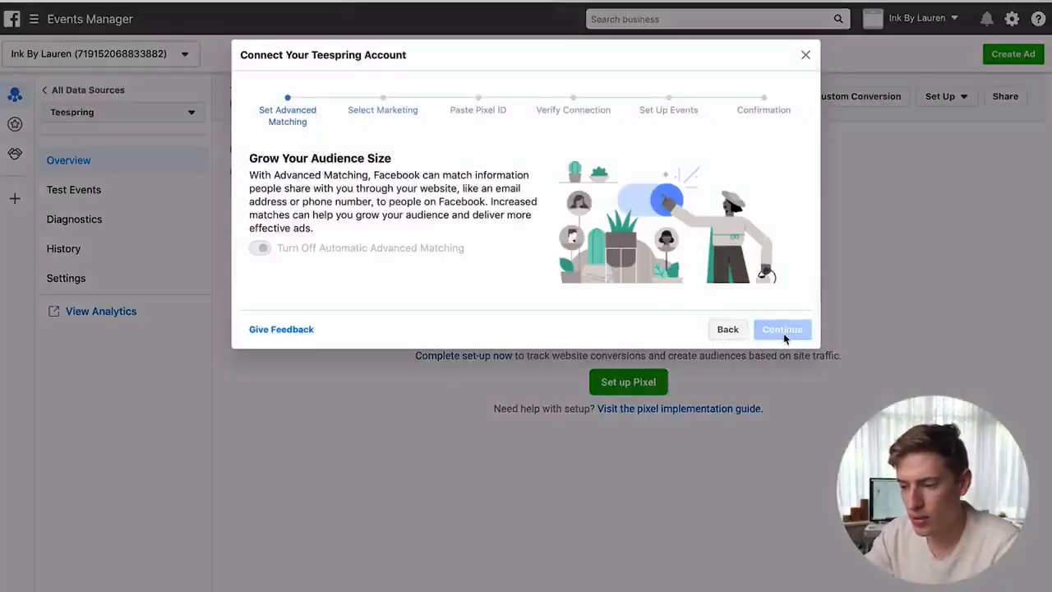
{"action": "scroll", "coordinate": [695, 356], "scroll_direction": "down", "scroll_amount": 1}
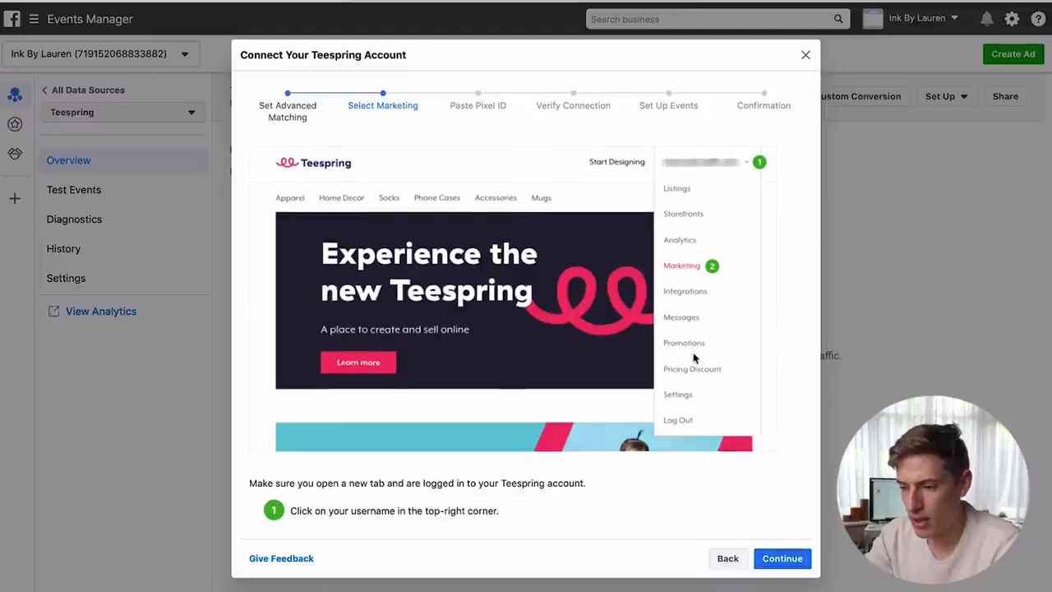
{"action": "scroll", "coordinate": [694, 357], "scroll_direction": "up", "scroll_amount": 1}
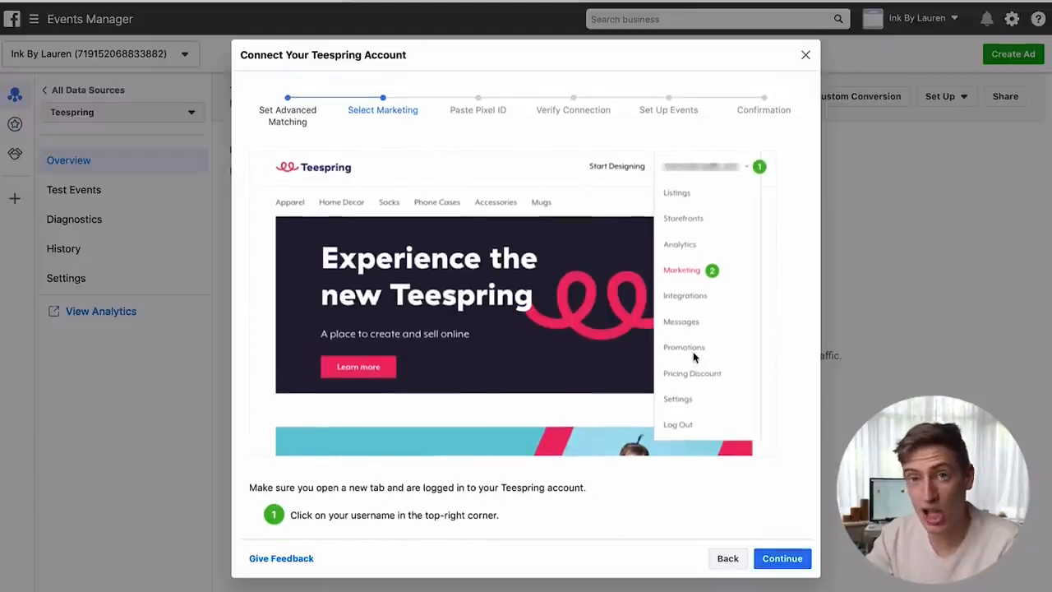
{"action": "scroll", "coordinate": [693, 357], "scroll_direction": "down", "scroll_amount": 2}
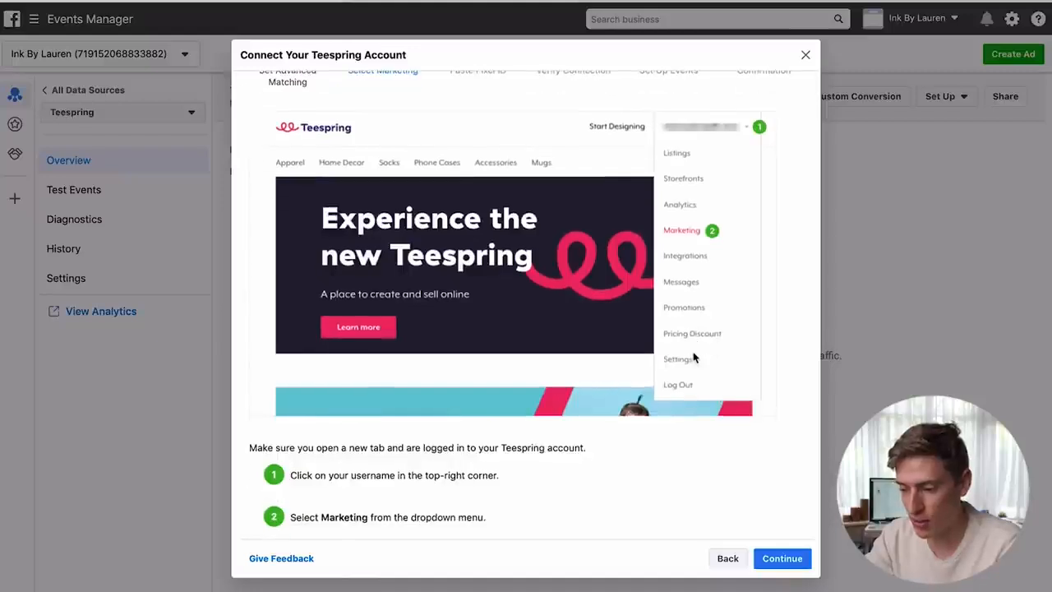
{"action": "scroll", "coordinate": [695, 357], "scroll_direction": "up", "scroll_amount": 2}
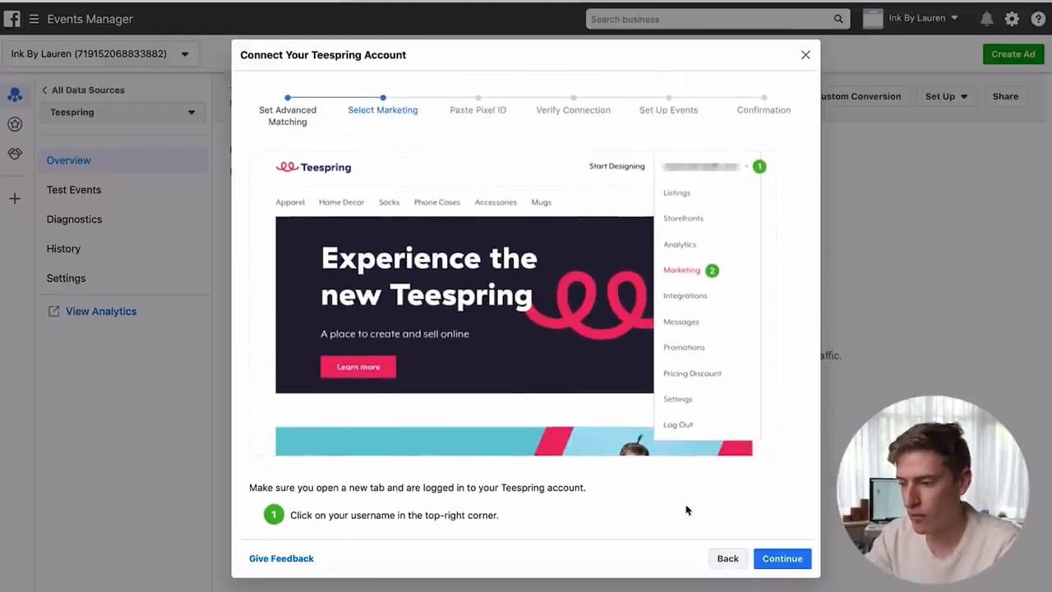
{"action": "left_click", "coordinate": [776, 563]}
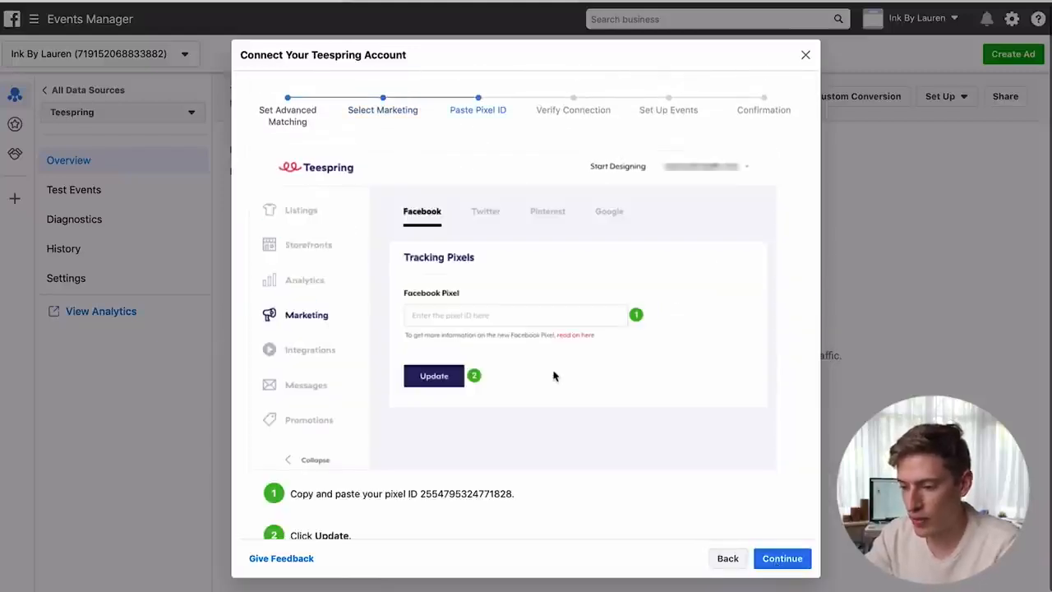
- Copy the pixel ID and switch to the Teespring browser tab
{"action": "scroll", "coordinate": [562, 205], "scroll_direction": "down", "scroll_amount": 2}
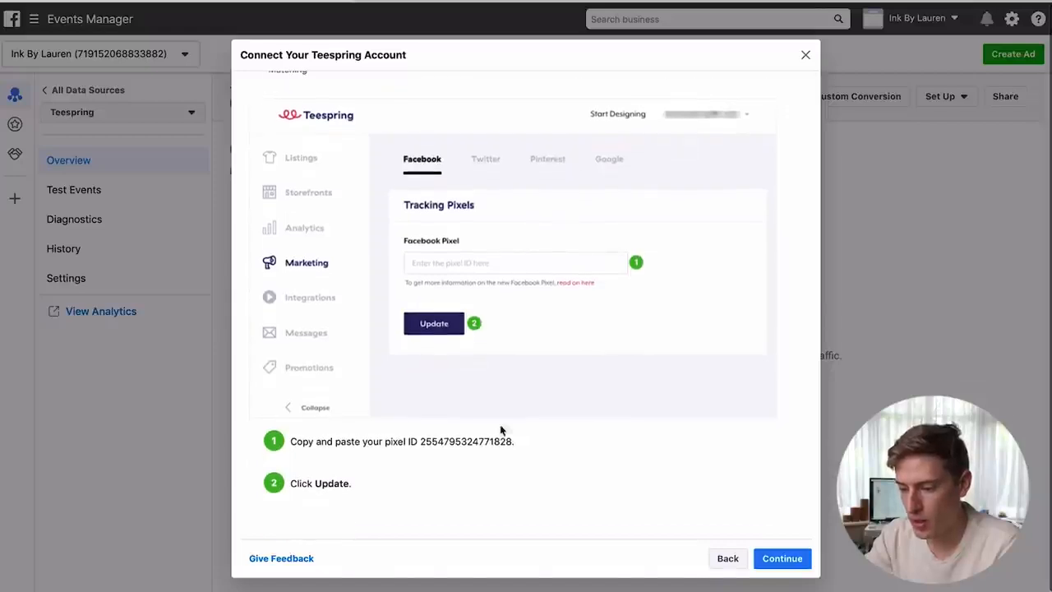
{"action": "left_click_drag", "start_coordinate": [509, 442], "coordinate": [415, 440]}
{"action": "key", "text": "ctrl+c"}
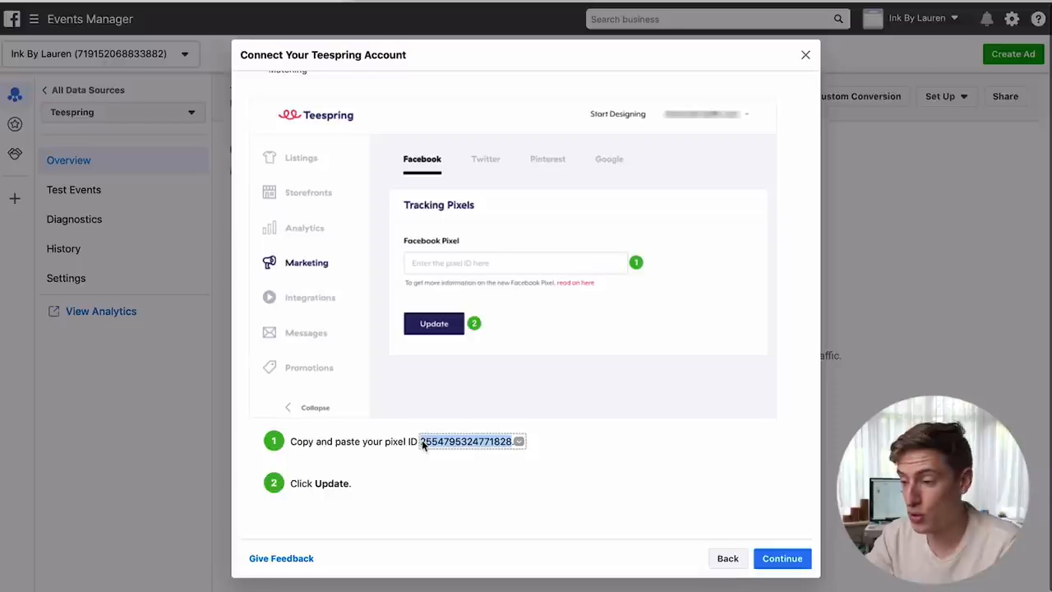
{"action": "left_click", "coordinate": [798, 1]}
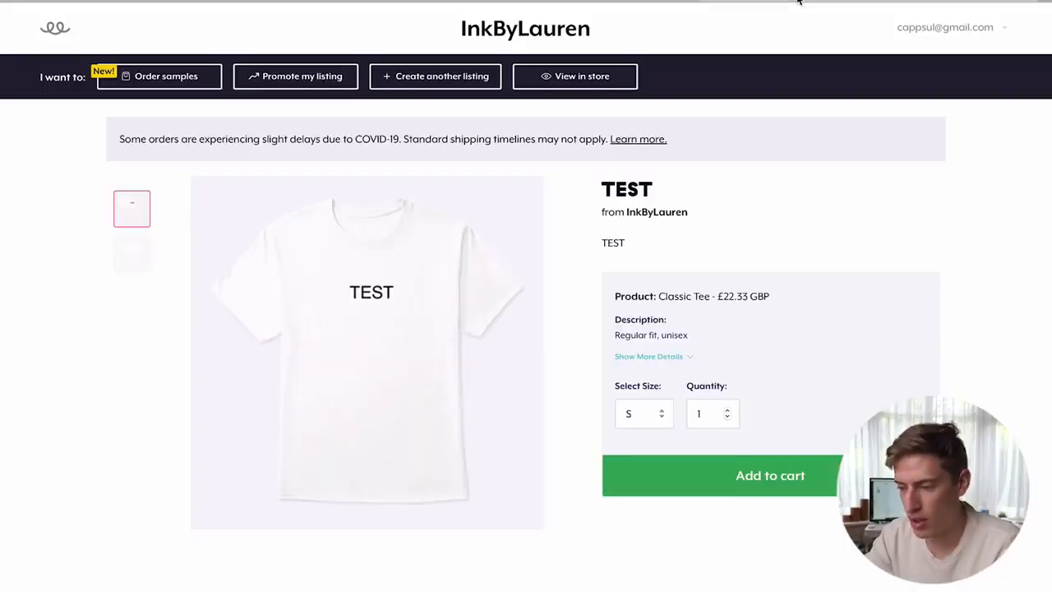
- Paste the pixel ID into Teespring's Marketing Facebook Pixel field, update it, and return to Events Manager
{"action": "left_click", "coordinate": [891, 36]}
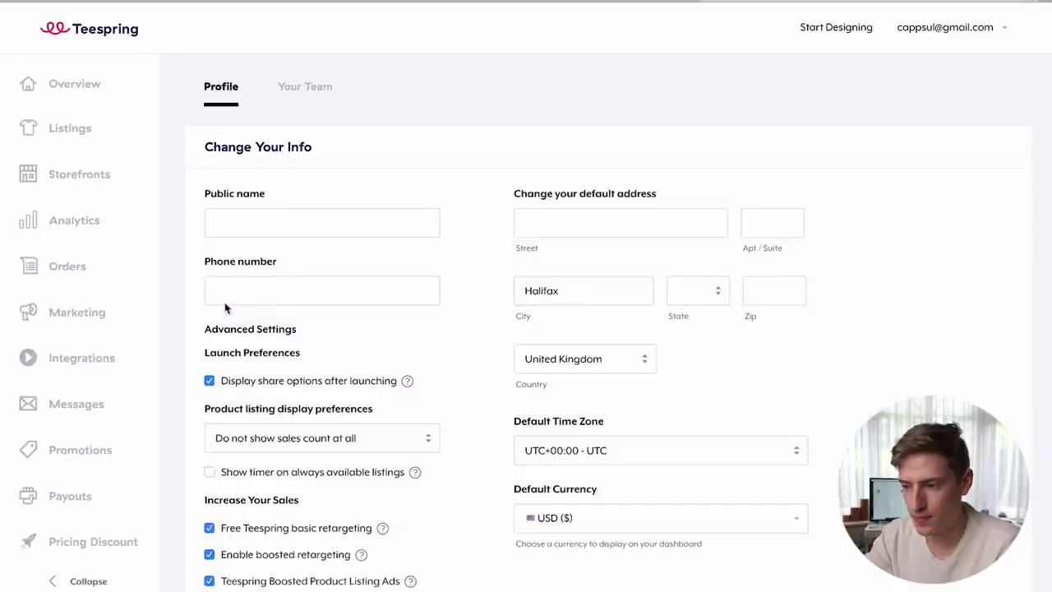
{"action": "left_click", "coordinate": [51, 321]}
{"action": "left_click", "coordinate": [263, 222]}
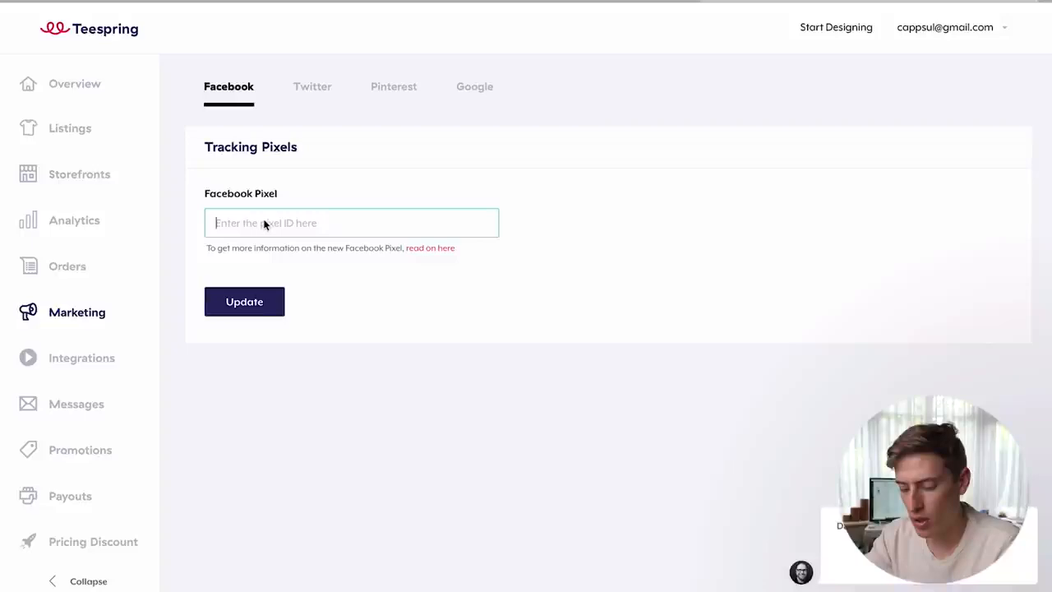
{"action": "key", "text": "ctrl+v"}
{"action": "left_click", "coordinate": [234, 310]}
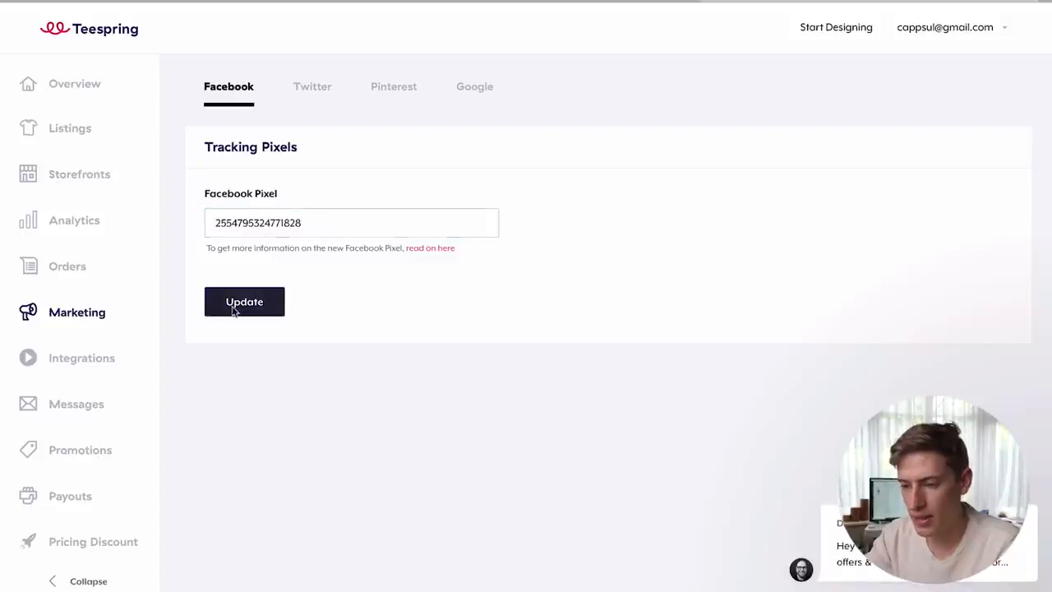
{"action": "left_click", "coordinate": [217, 1]}
{"action": "left_click", "coordinate": [218, 2]}
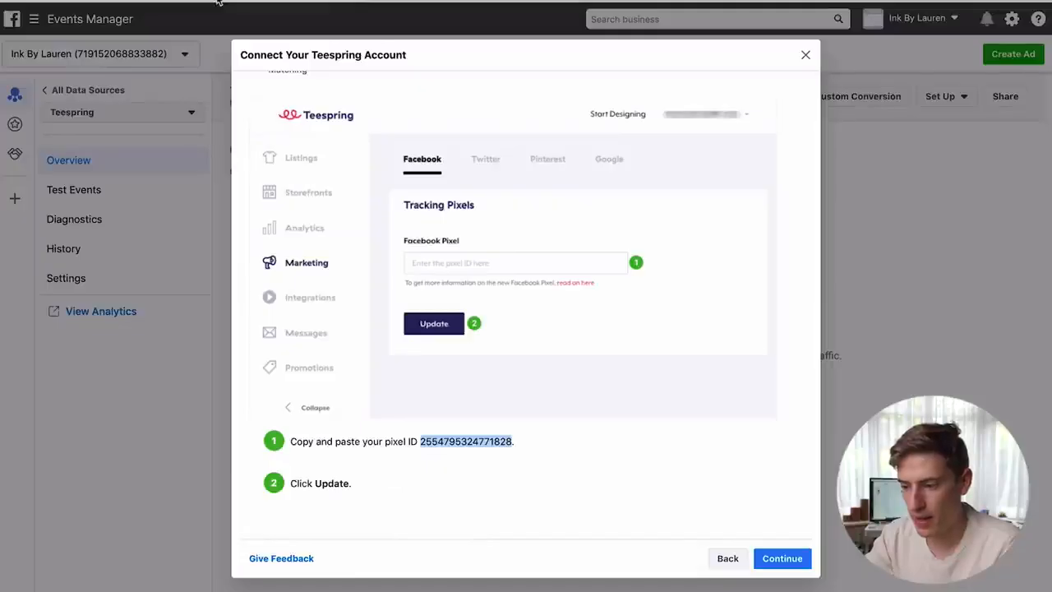
- Advance to Verify Connection and copy the TEST listing's link from Teespring listings
{"action": "left_click", "coordinate": [780, 558]}
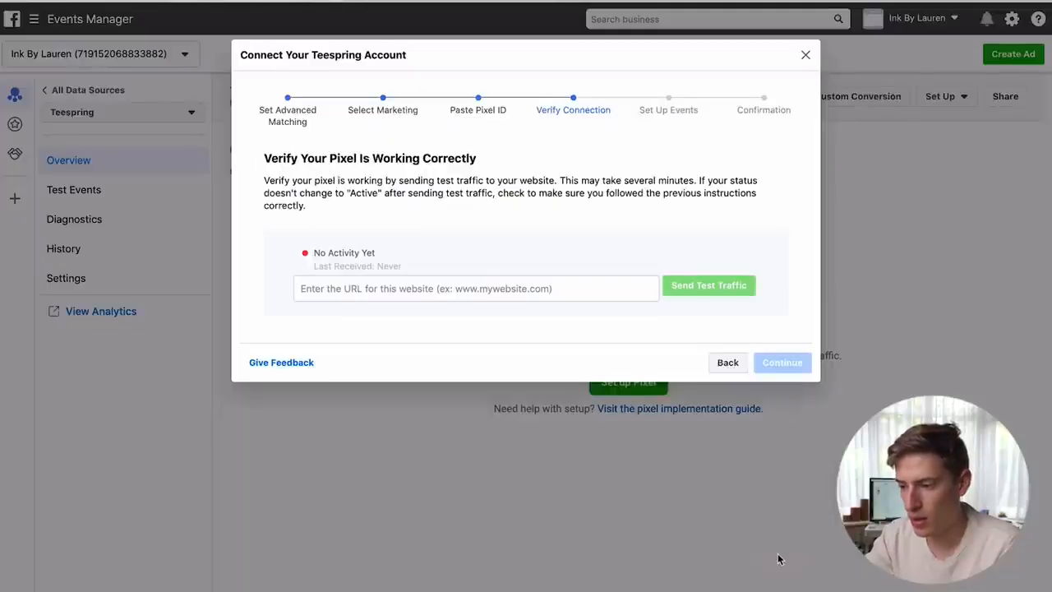
{"action": "left_click", "coordinate": [527, 288]}
{"action": "left_click", "coordinate": [898, 3]}
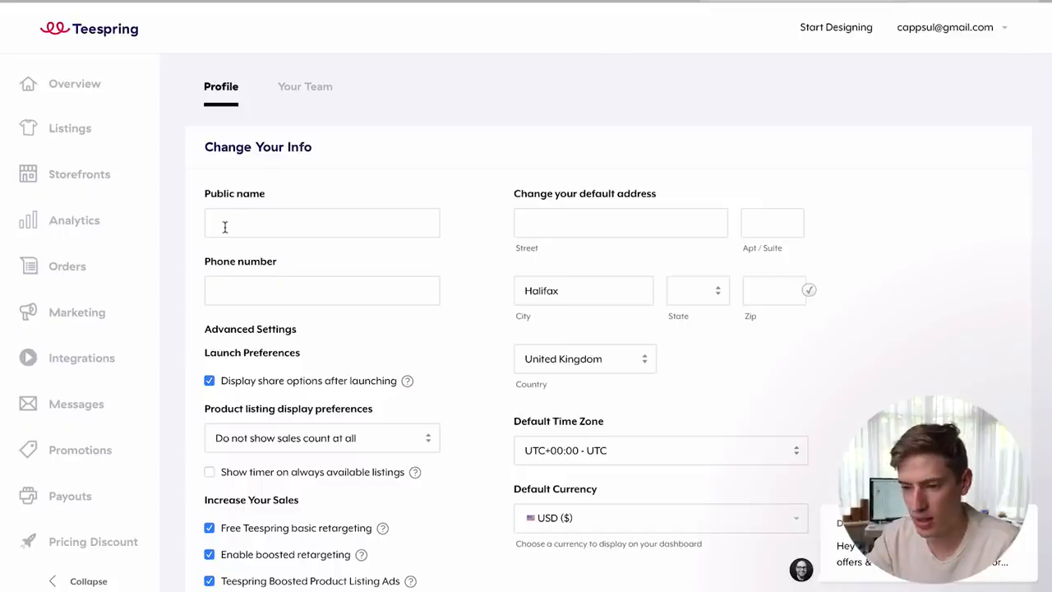
{"action": "left_click", "coordinate": [82, 131]}
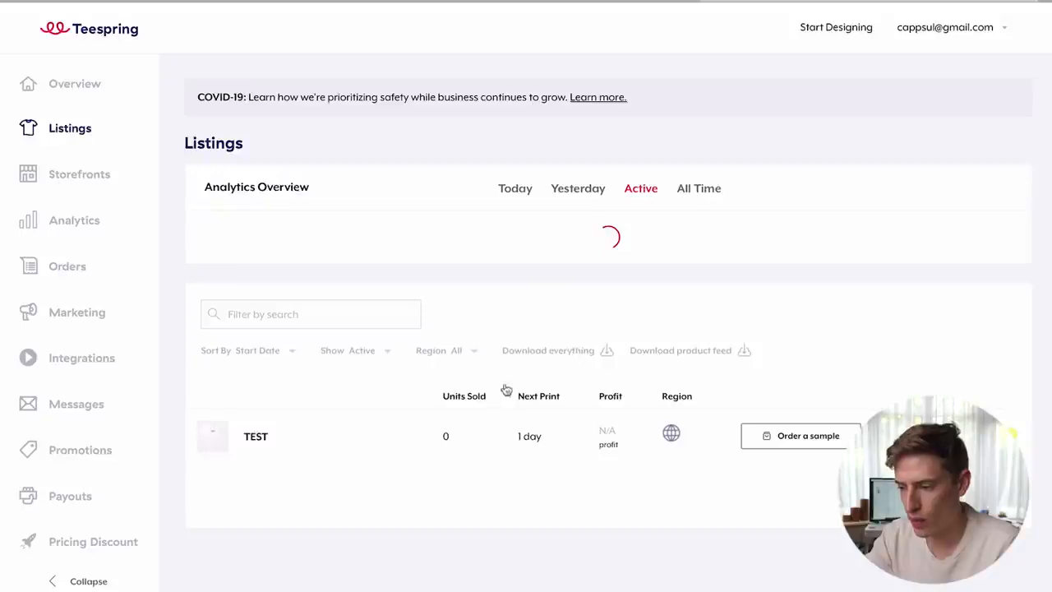
{"action": "right_click", "coordinate": [254, 499]}
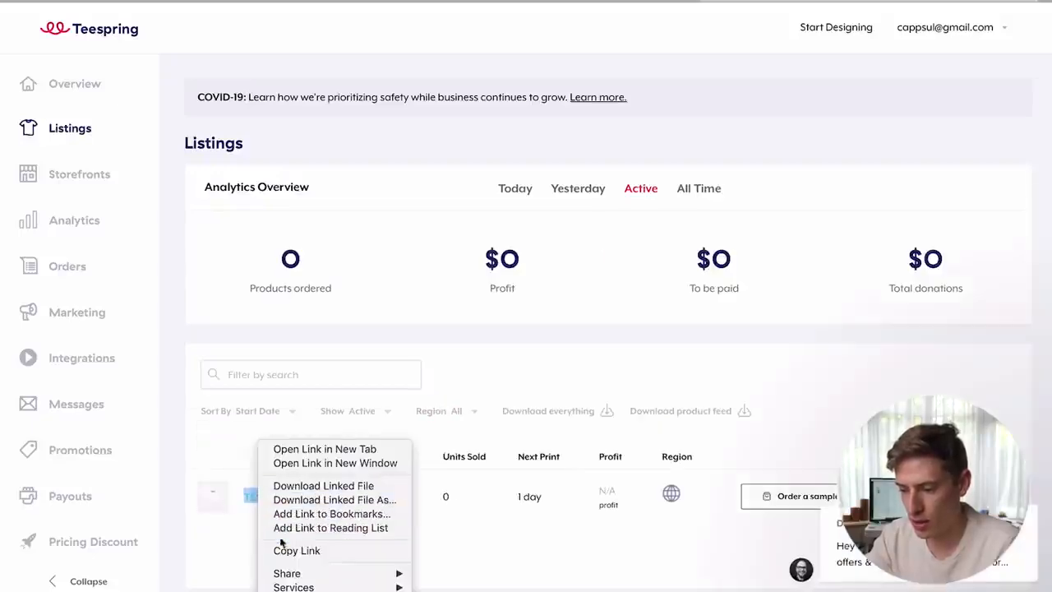
{"action": "left_click", "coordinate": [284, 550]}
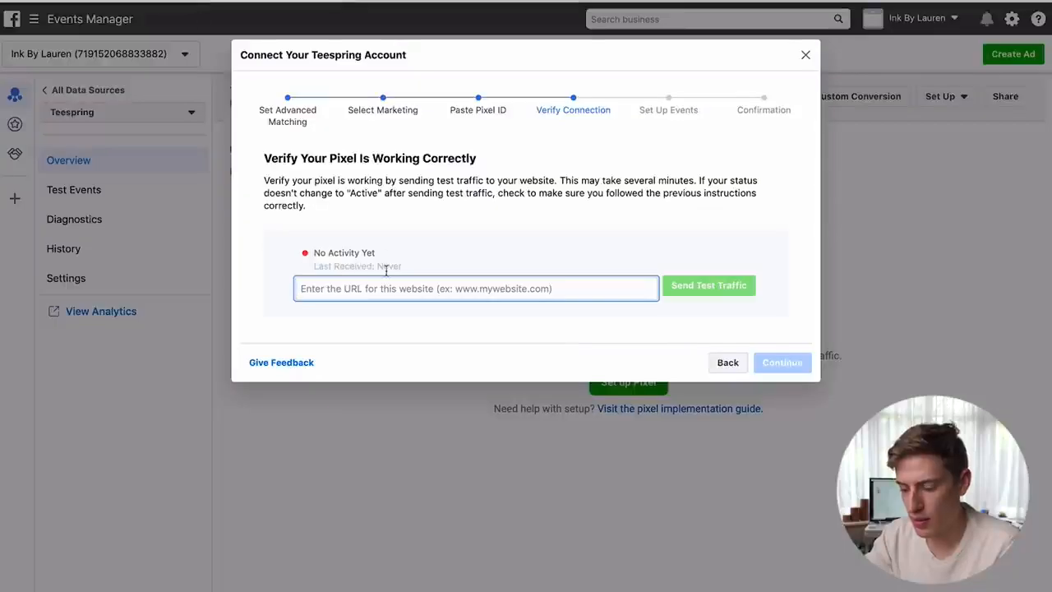
- Paste the TEST listing URL and send test traffic to activate the pixel
{"action": "key", "text": "super+v"}
{"action": "left_click", "coordinate": [710, 294]}
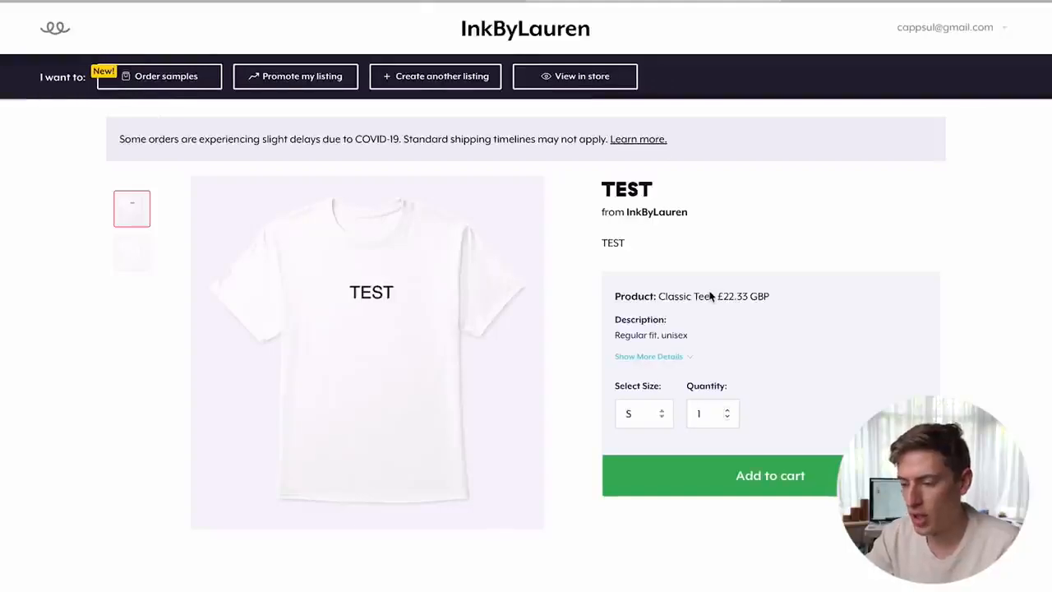
{"action": "left_click", "coordinate": [178, 0]}
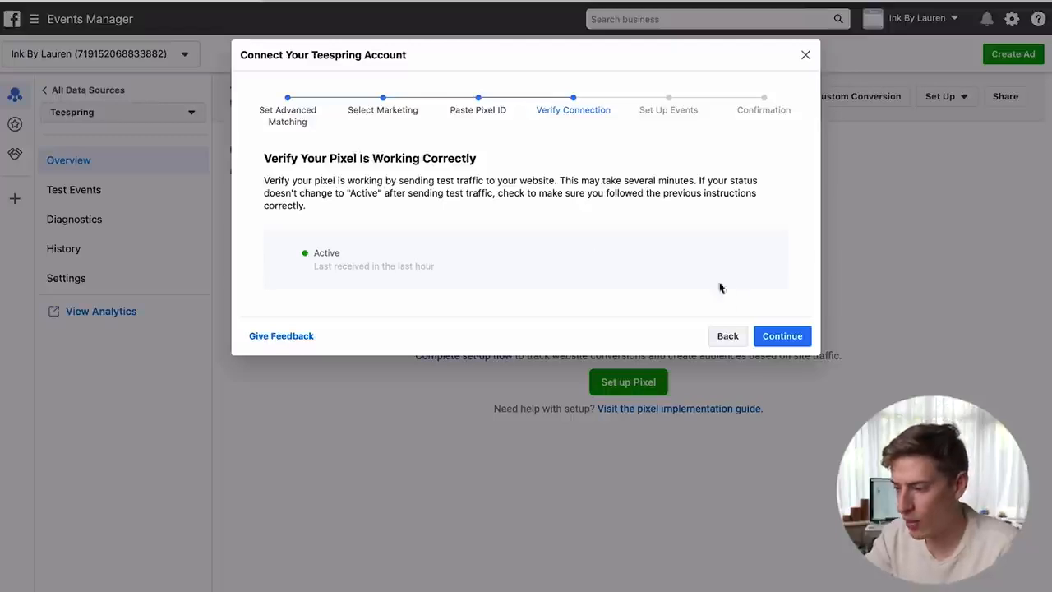
- Enter the TEST product page URL as the event setup website, open it, and continue to Confirmation
{"action": "left_click", "coordinate": [771, 337]}
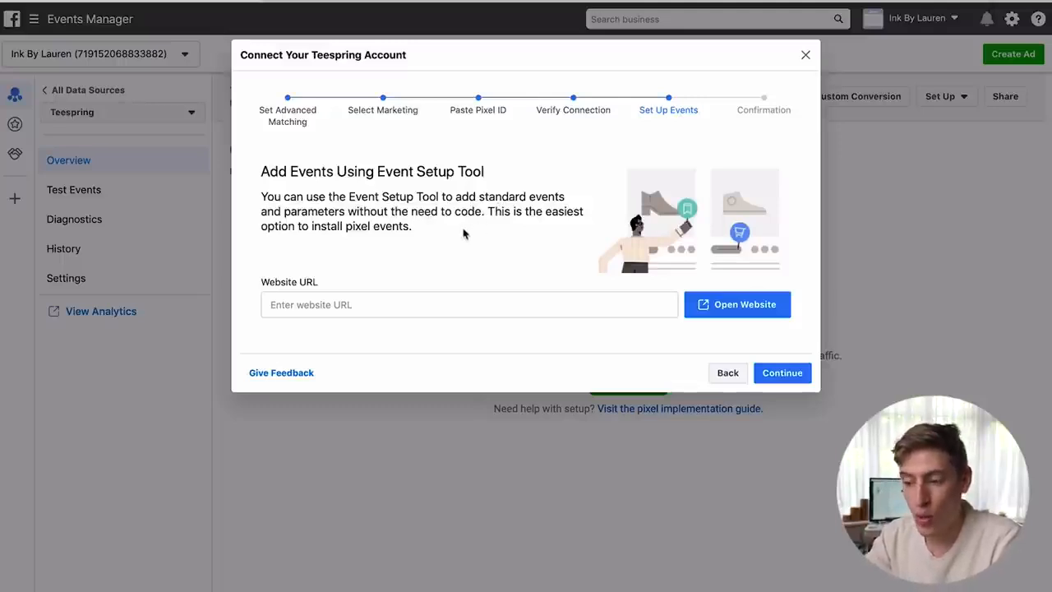
{"action": "left_click", "coordinate": [419, 314]}
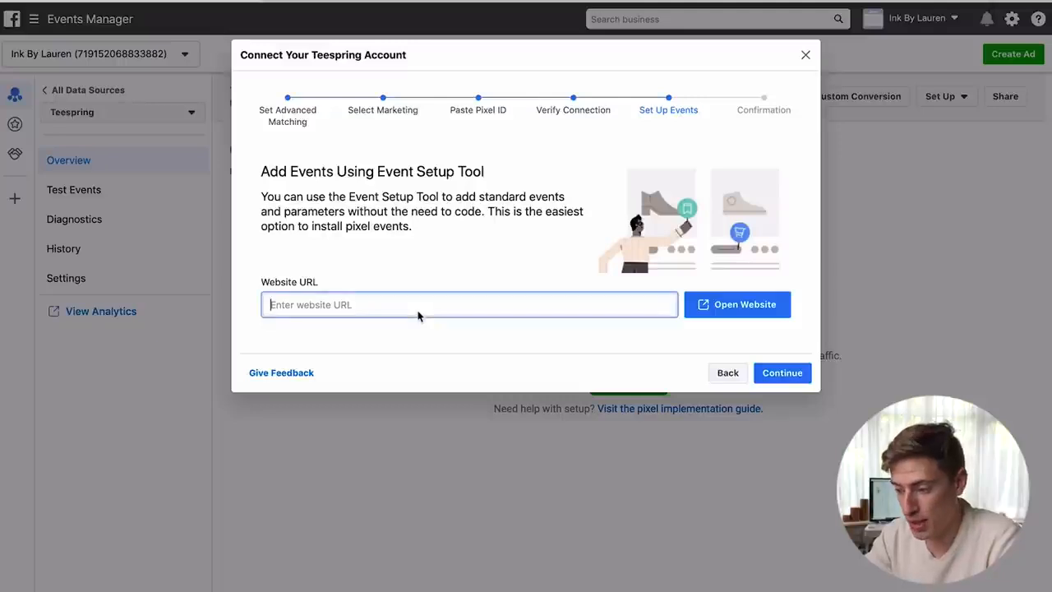
{"action": "left_click", "coordinate": [743, 2]}
{"action": "left_click", "coordinate": [649, 0]}
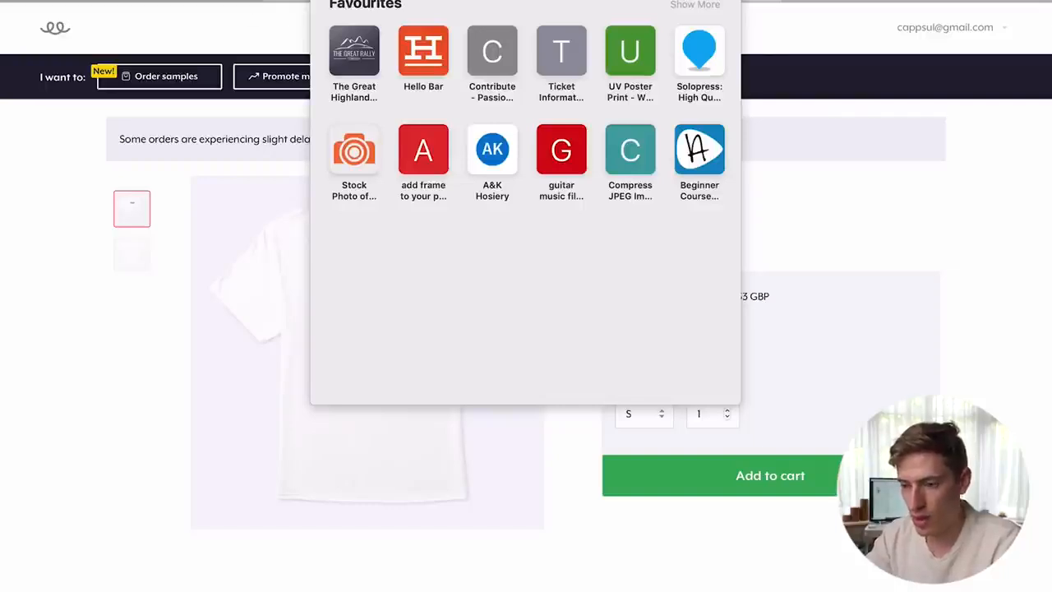
{"action": "left_click", "coordinate": [214, 1]}
{"action": "key", "text": "super+v"}
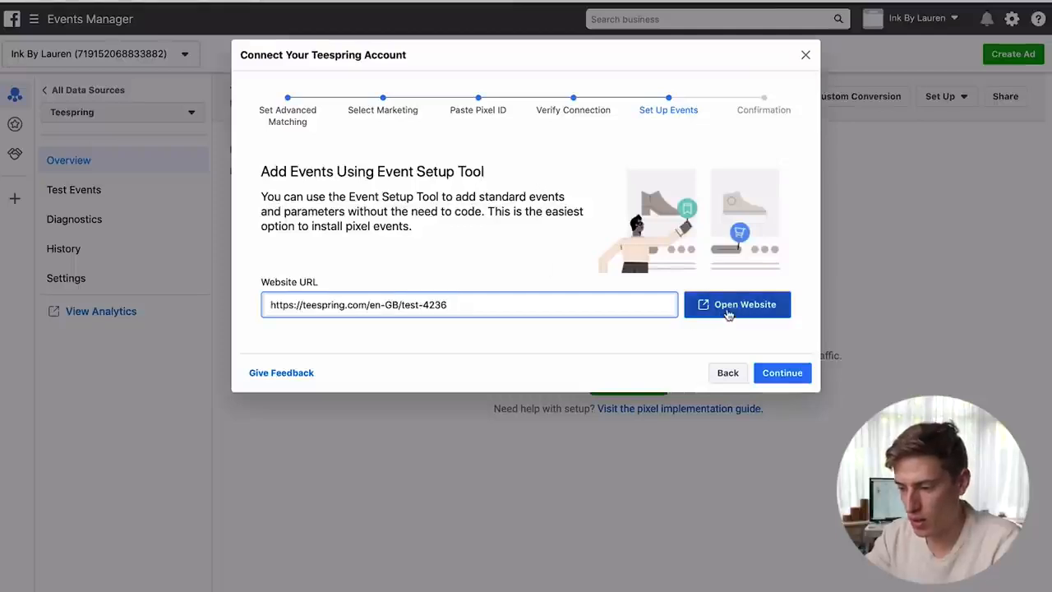
{"action": "left_click", "coordinate": [727, 309]}
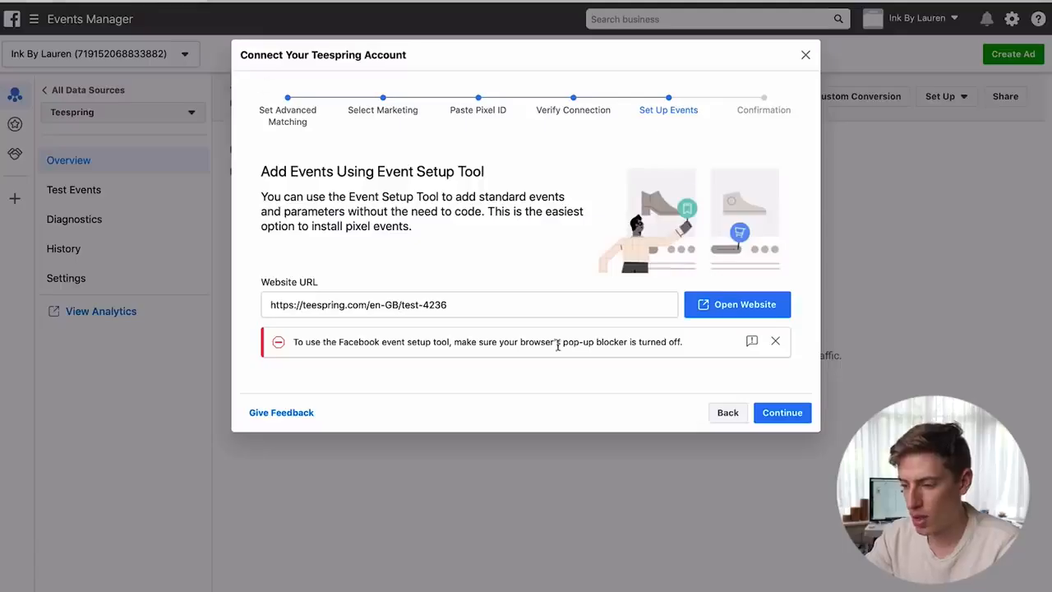
{"action": "left_click", "coordinate": [781, 413]}
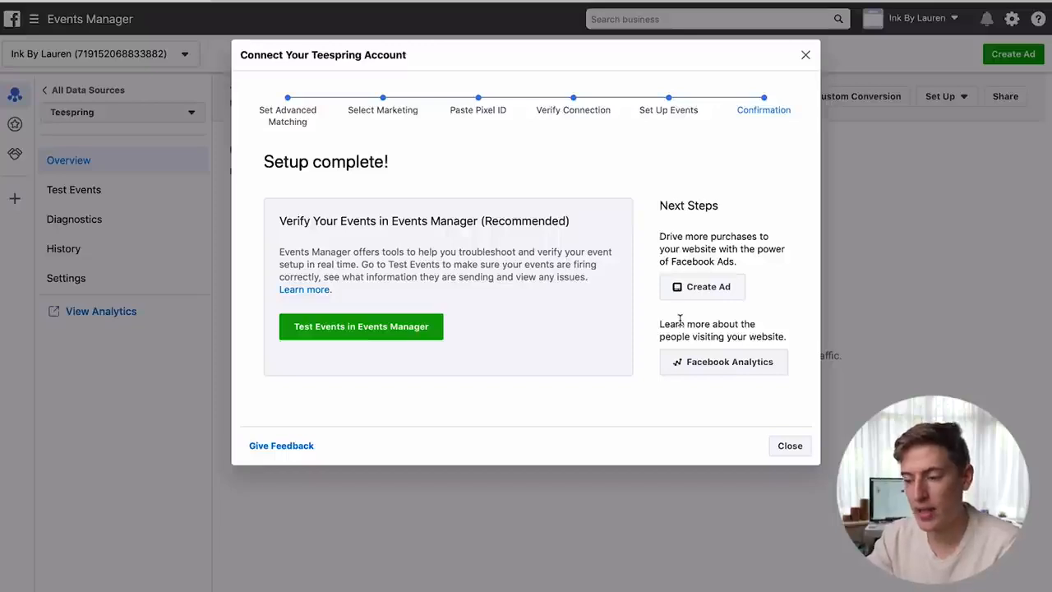
- Go to the Teespring pixel's Test Events page and begin a Create Custom Conversion
{"action": "left_click", "coordinate": [390, 324]}
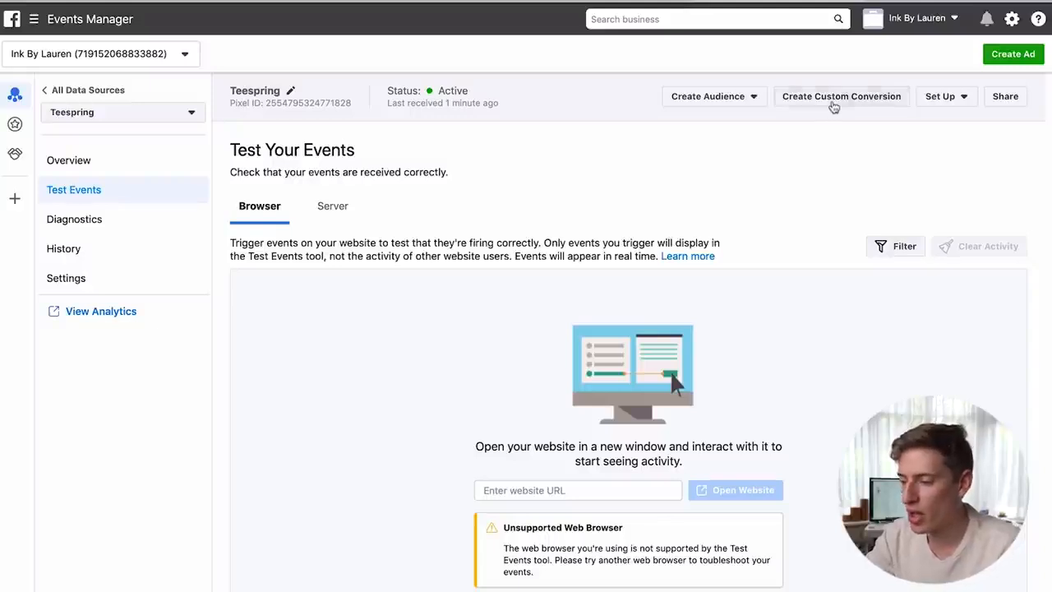
{"action": "left_click", "coordinate": [834, 104]}
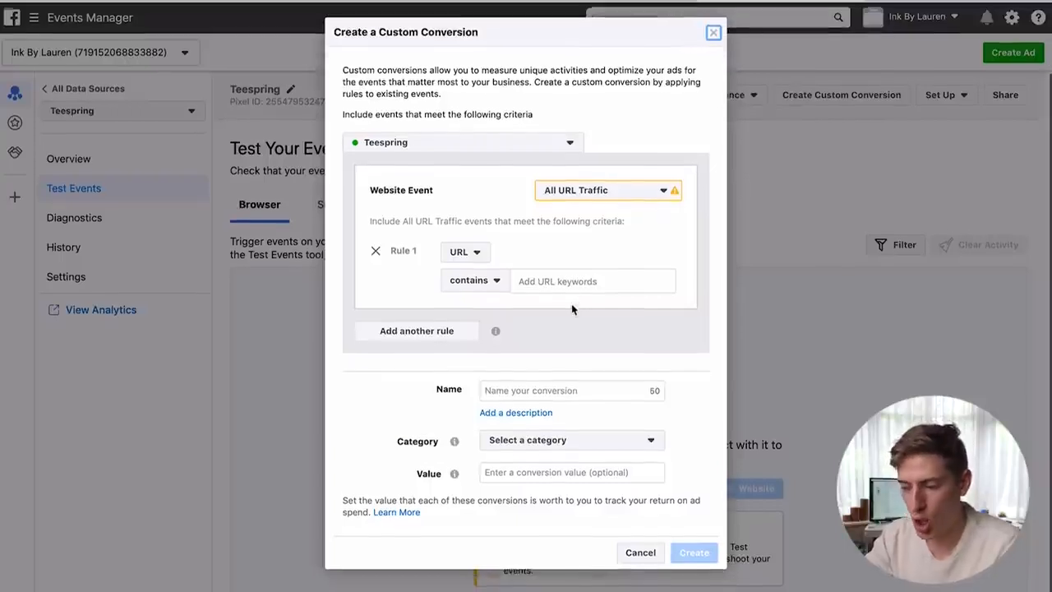
- Add the TEST shirt to the cart on its product page, then return to the conversion form
{"action": "left_click", "coordinate": [524, 474]}
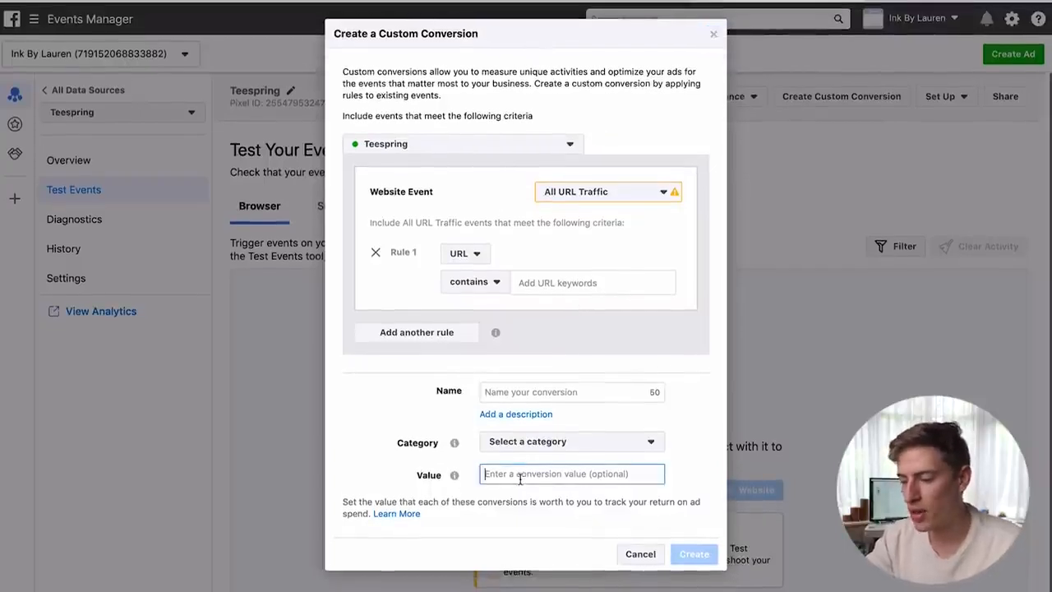
{"action": "left_click", "coordinate": [586, 283]}
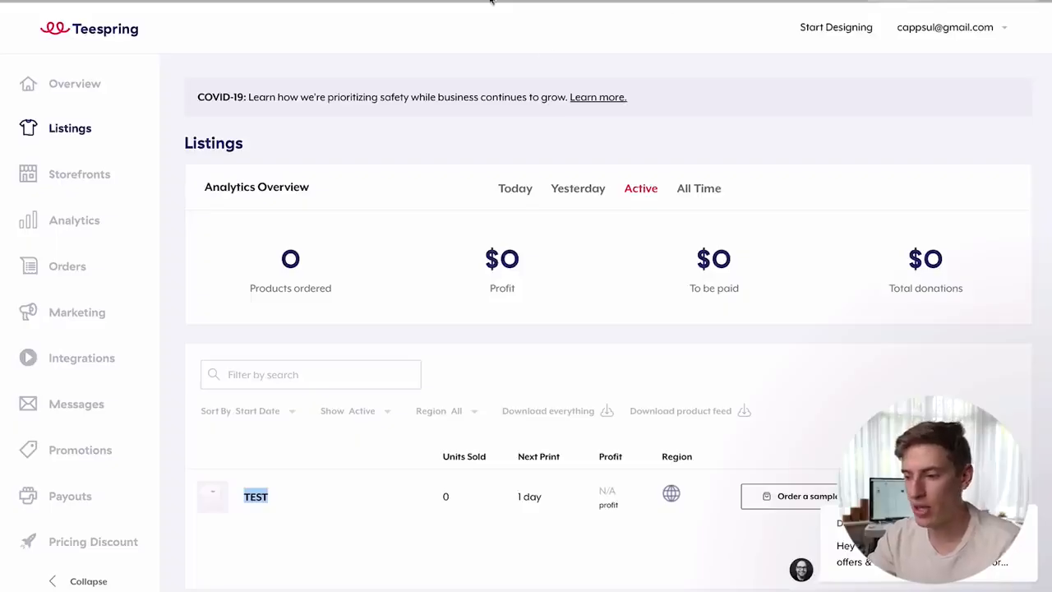
{"action": "left_click", "coordinate": [567, 1]}
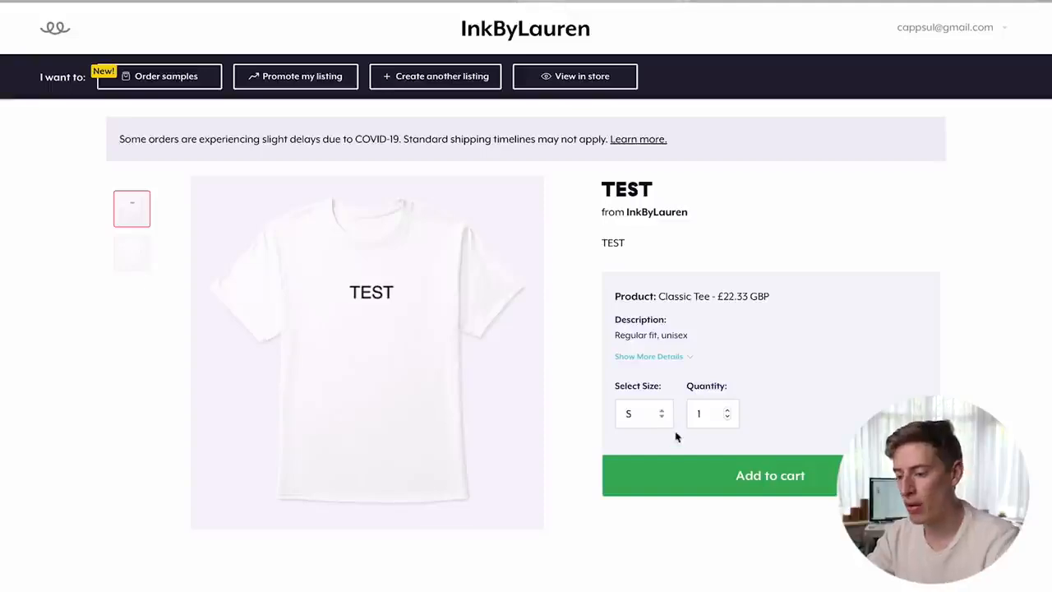
{"action": "left_click", "coordinate": [715, 476]}
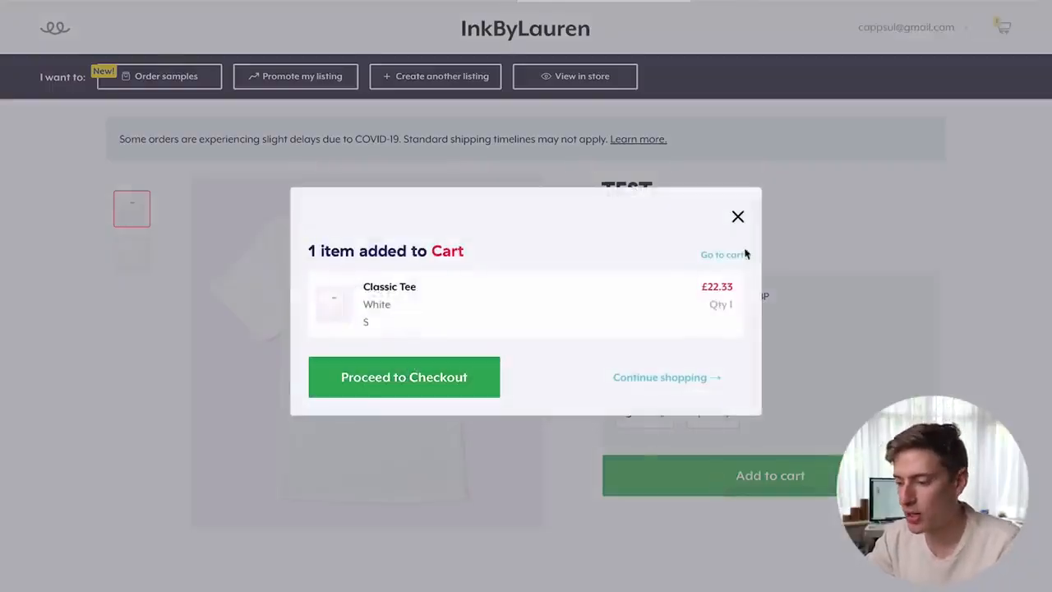
{"action": "left_click", "coordinate": [738, 216]}
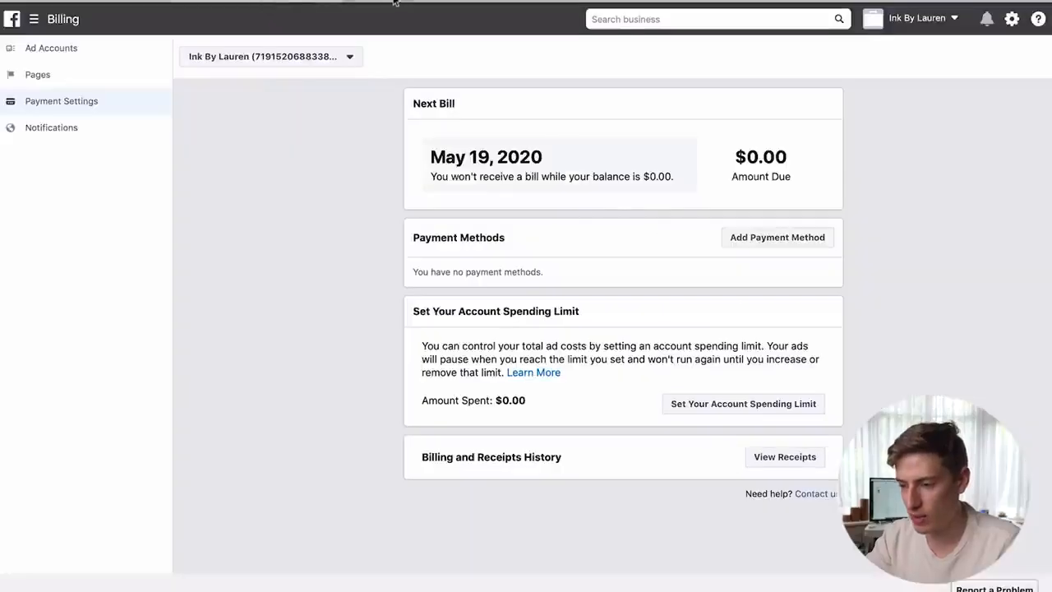
{"action": "left_click", "coordinate": [402, 1]}
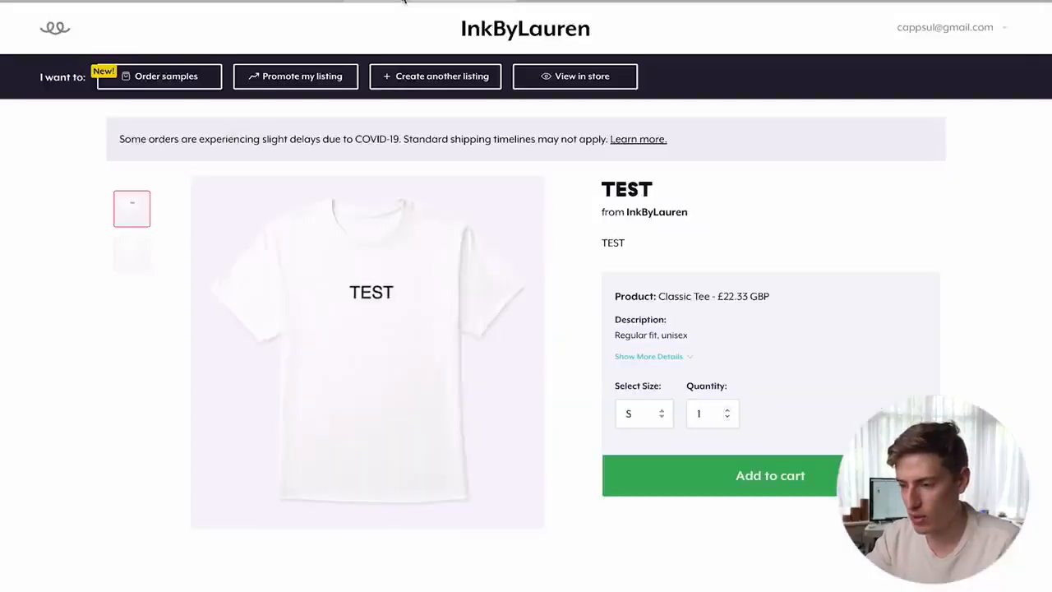
{"action": "left_click", "coordinate": [576, 3]}
{"action": "left_click", "coordinate": [918, 2]}
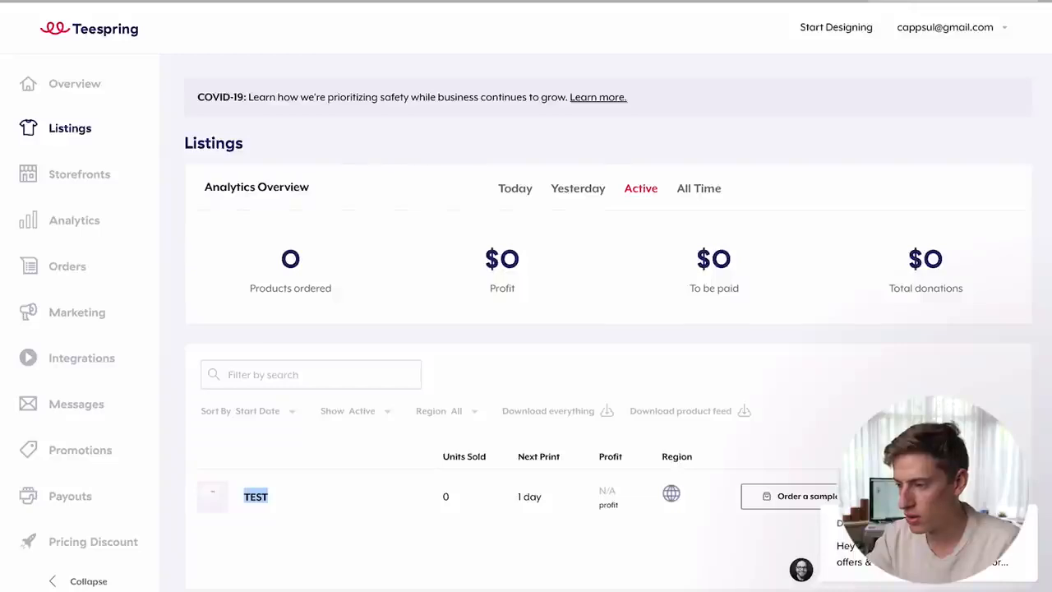
{"action": "left_click", "coordinate": [723, 1]}
- Set the conversion value to $12 and the category to Purchase
{"action": "left_click", "coordinate": [551, 478]}
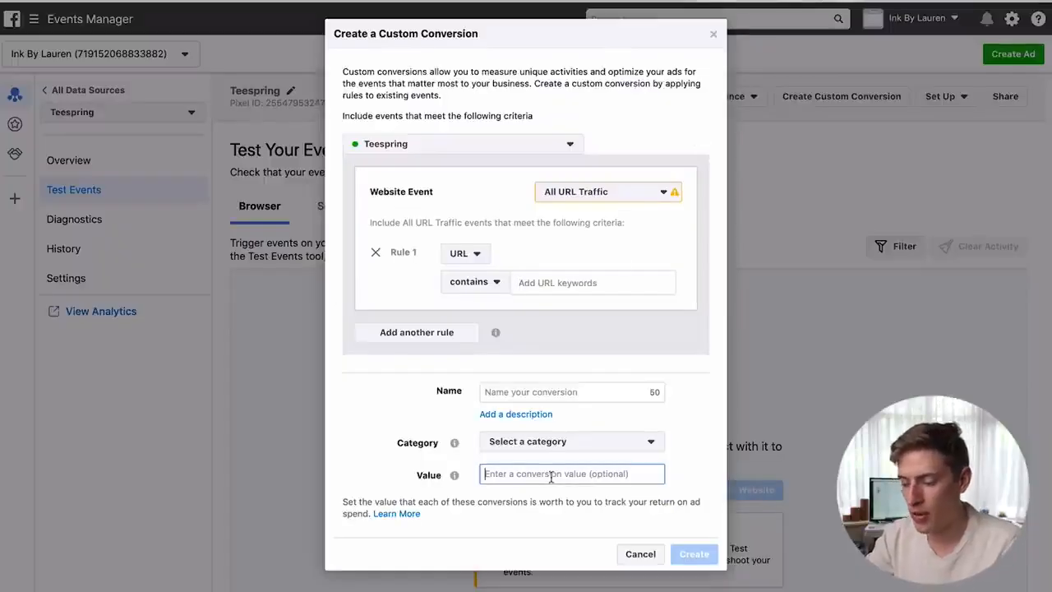
{"action": "type", "text": "$12"}
{"action": "left_click", "coordinate": [655, 463]}
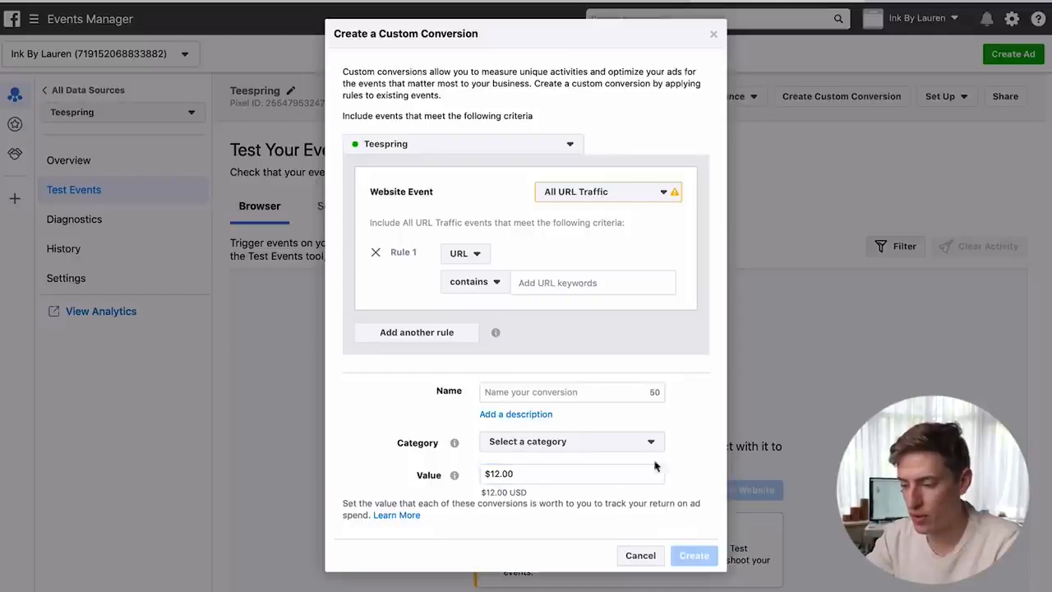
{"action": "left_click", "coordinate": [623, 446]}
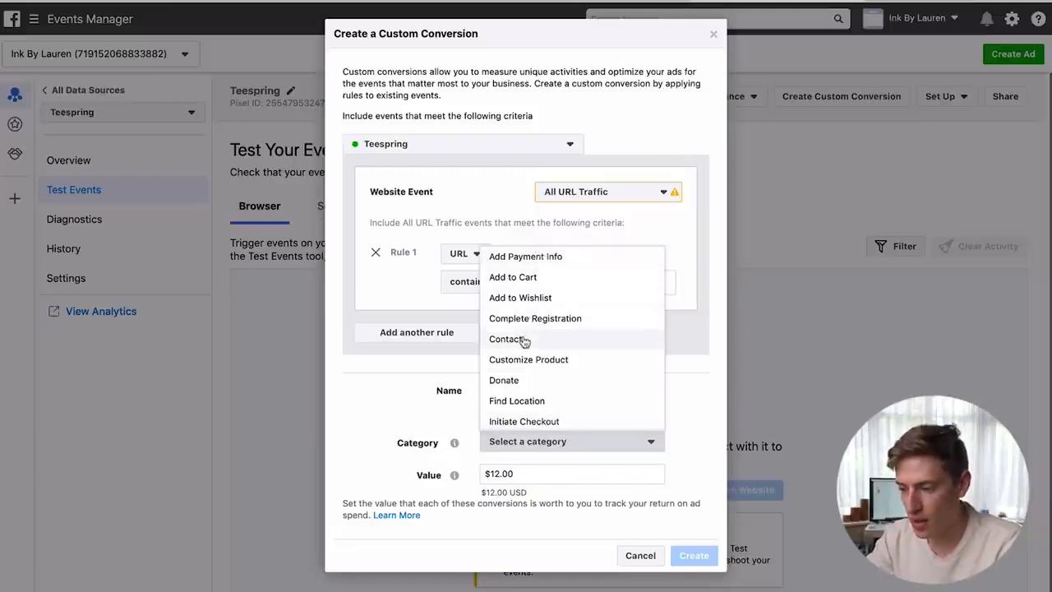
{"action": "scroll", "coordinate": [557, 327], "scroll_direction": "down", "scroll_amount": 4}
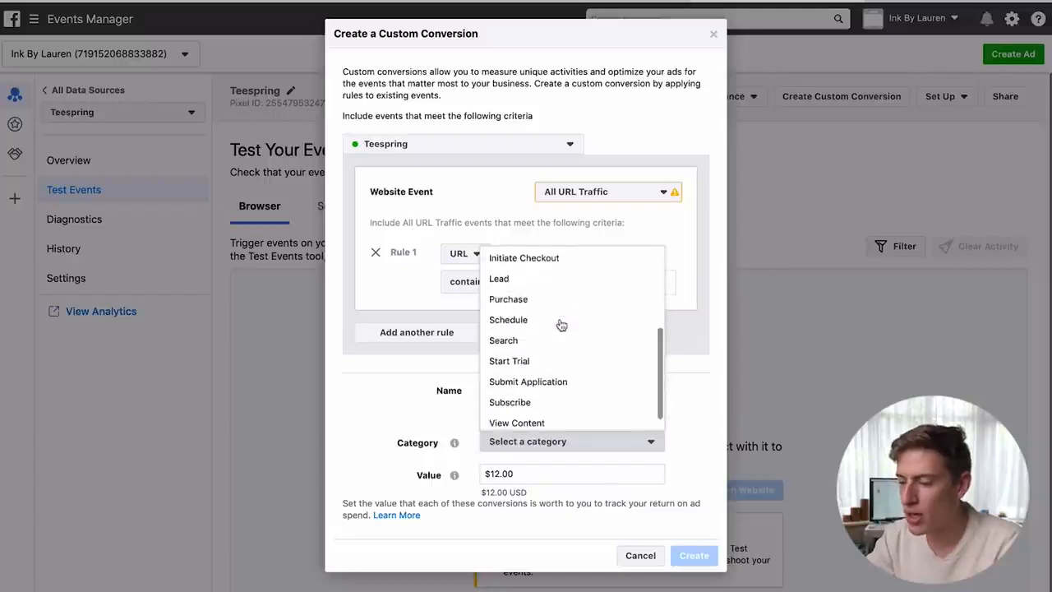
{"action": "left_click", "coordinate": [518, 300]}
- Name the conversion 'bought test tee', then cancel it
{"action": "left_click", "coordinate": [555, 395]}
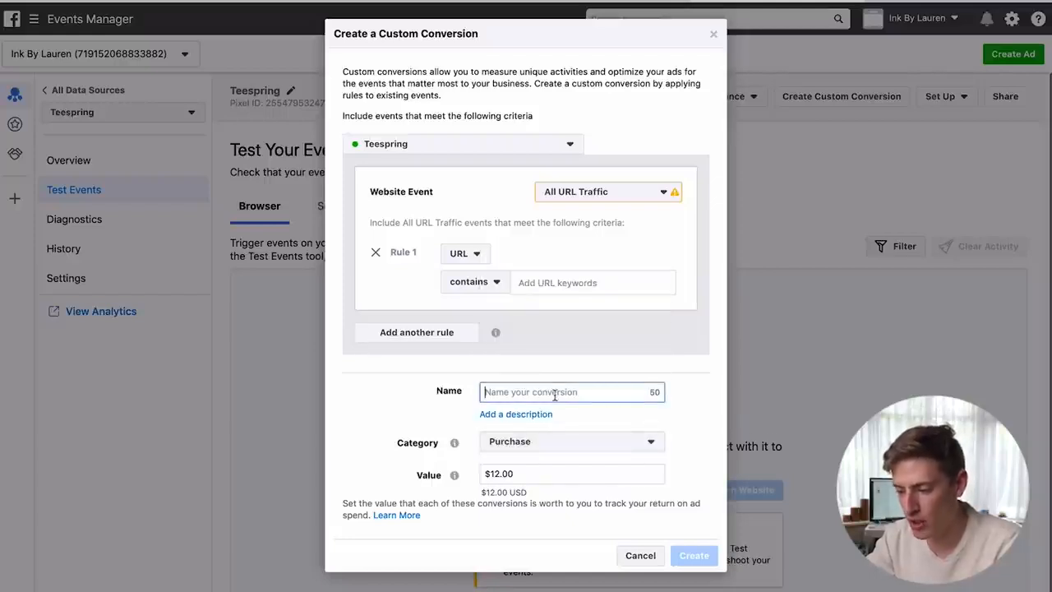
{"action": "type", "text": "bought "}
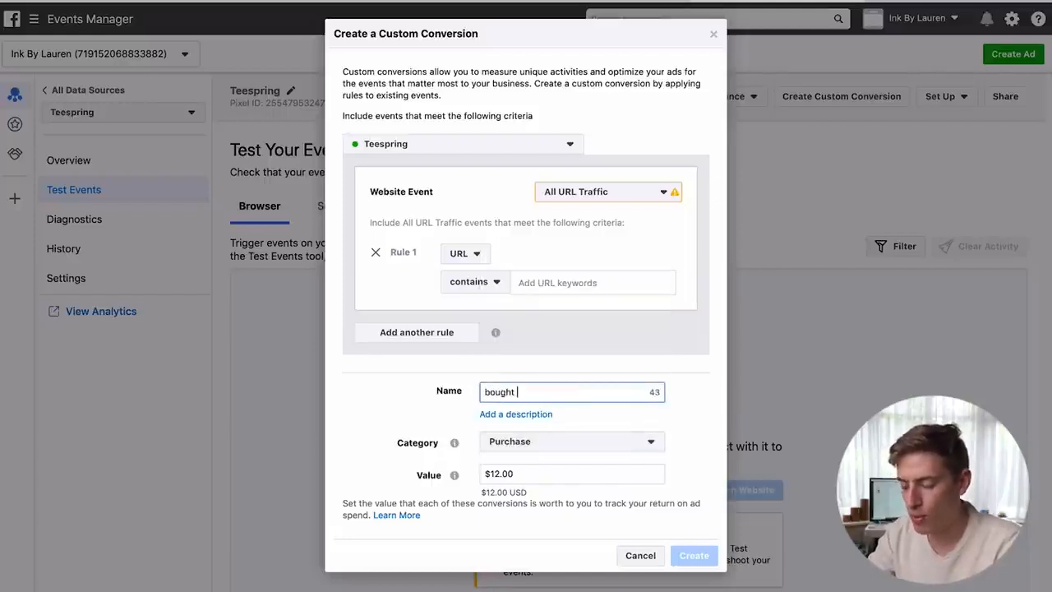
{"action": "type", "text": "test tee"}
{"action": "left_click", "coordinate": [687, 427]}
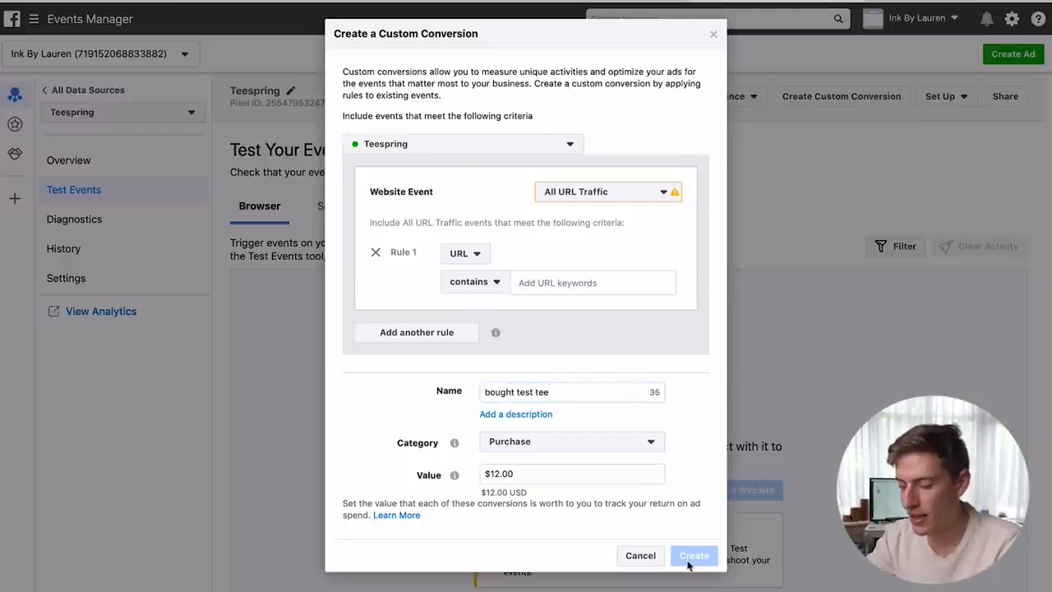
{"action": "left_click", "coordinate": [639, 555]}
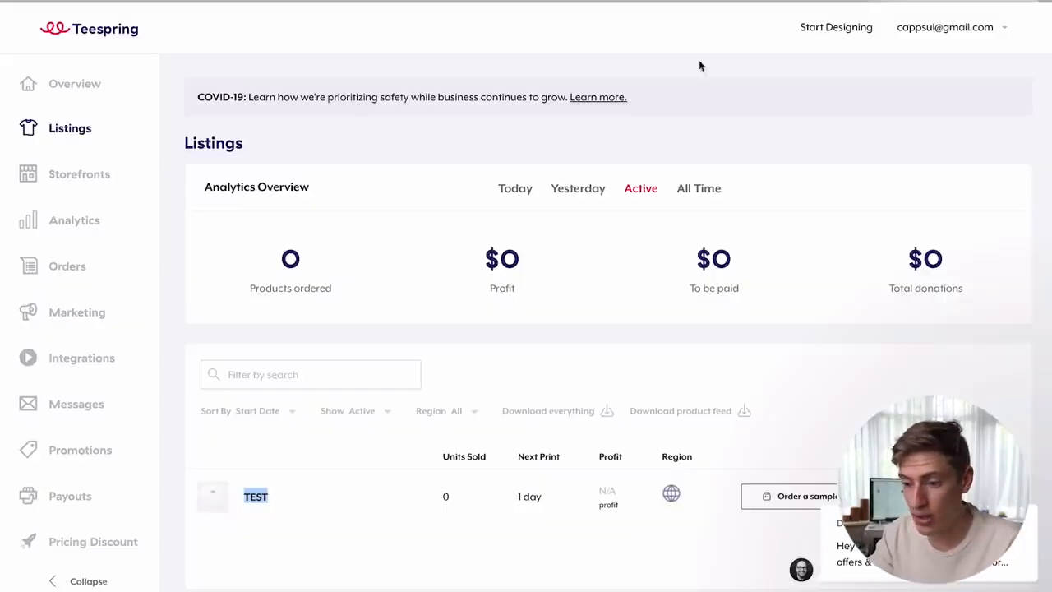
- Check the saved Facebook pixel under Marketing and scroll through the empty Analytics page
{"action": "left_click", "coordinate": [72, 318]}
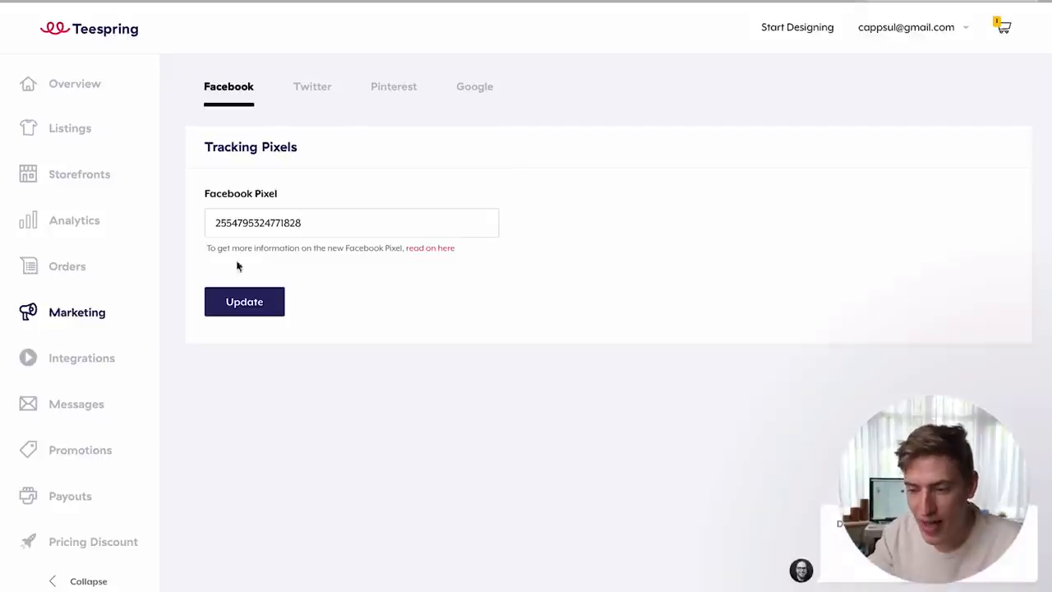
{"action": "left_click", "coordinate": [68, 227]}
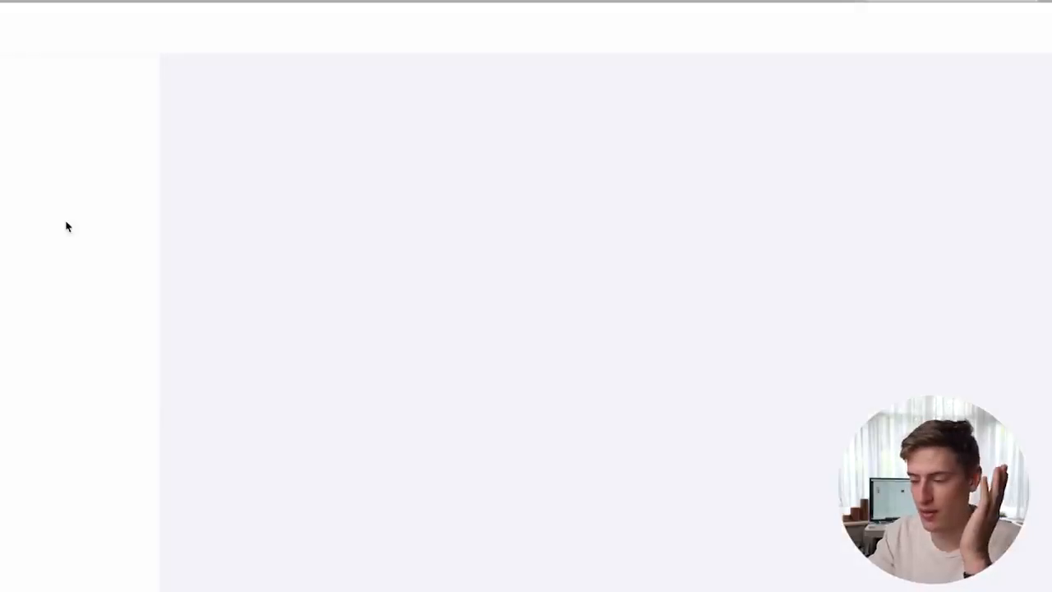
{"action": "scroll", "coordinate": [322, 386], "scroll_direction": "down", "scroll_amount": 3}
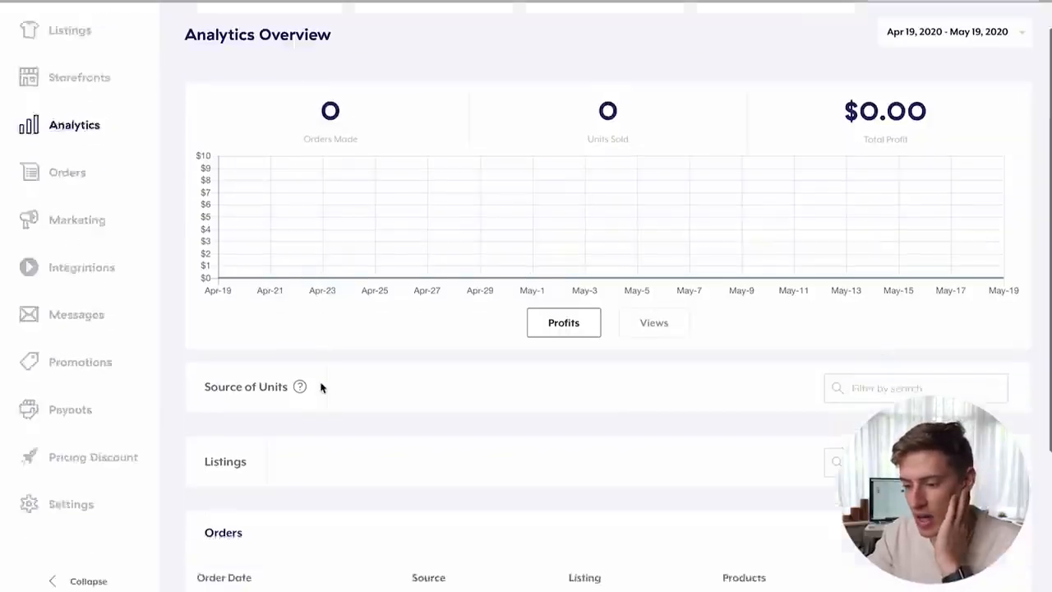
{"action": "scroll", "coordinate": [321, 385], "scroll_direction": "up", "scroll_amount": 3}
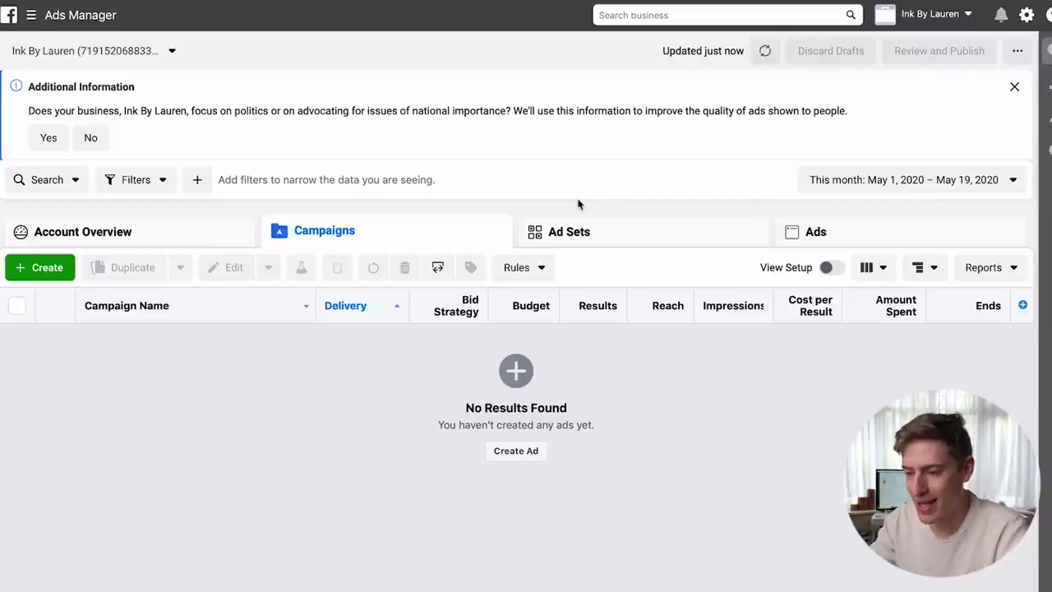
- Launch Audience Insights from the business tools menu, starting with Everyone on Facebook
{"action": "left_click", "coordinate": [31, 18]}
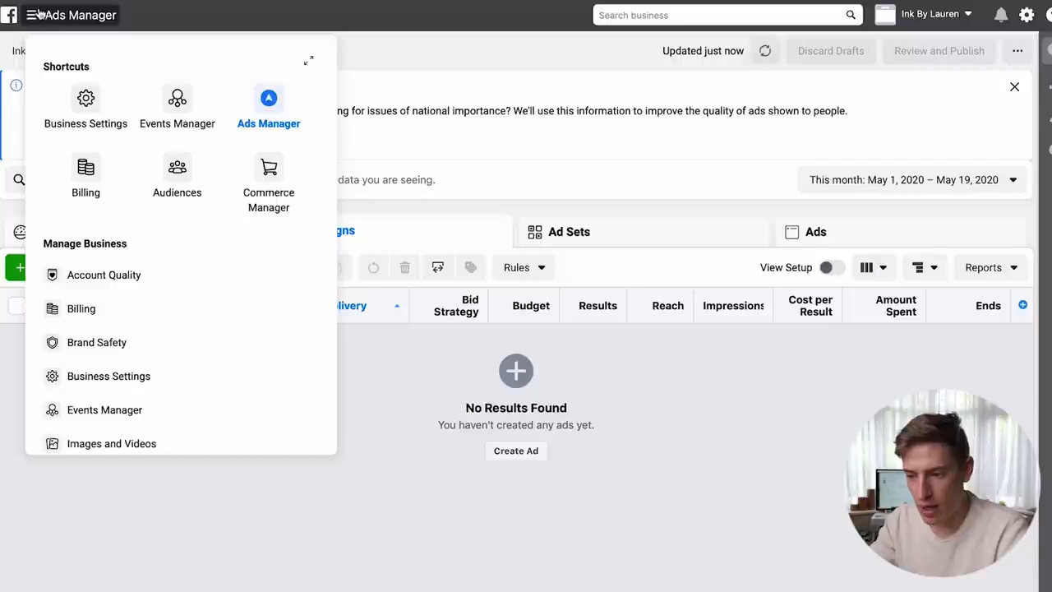
{"action": "scroll", "coordinate": [104, 220], "scroll_direction": "down", "scroll_amount": 2}
{"action": "scroll", "coordinate": [104, 220], "scroll_direction": "down", "scroll_amount": 5}
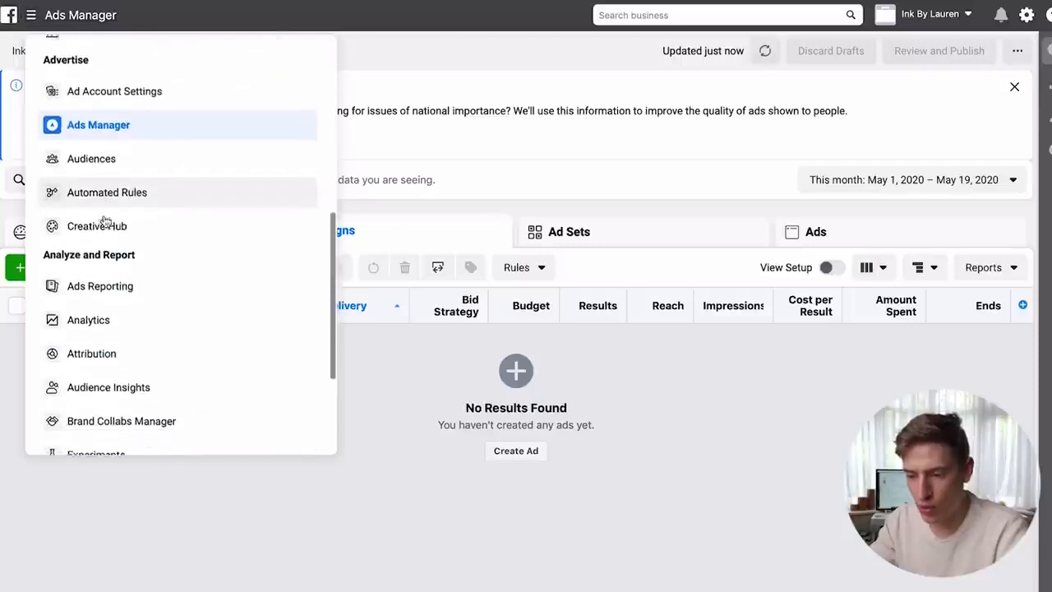
{"action": "scroll", "coordinate": [89, 251], "scroll_direction": "down", "scroll_amount": 1}
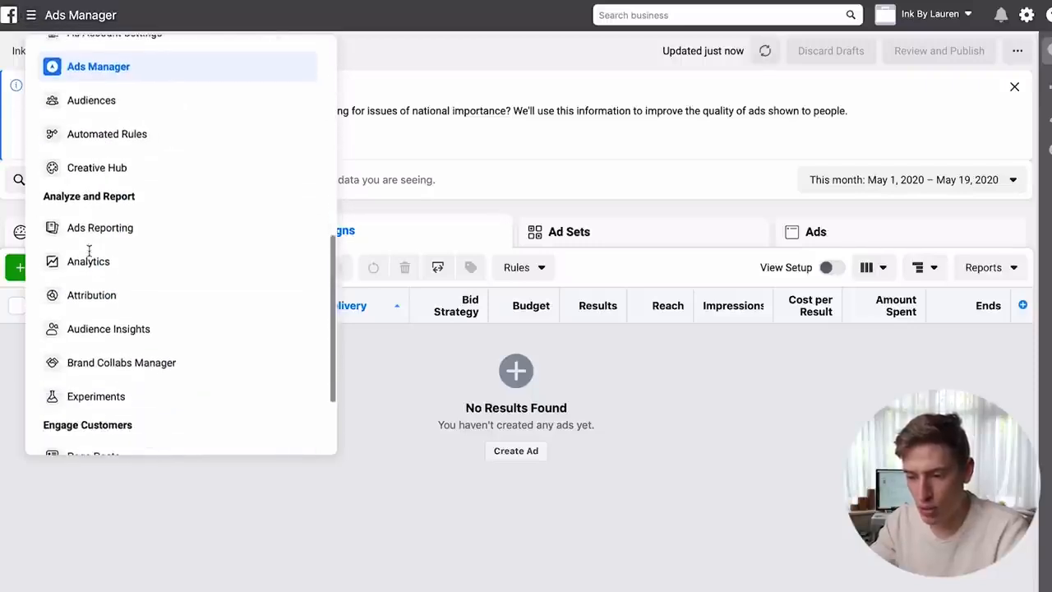
{"action": "left_click", "coordinate": [98, 332]}
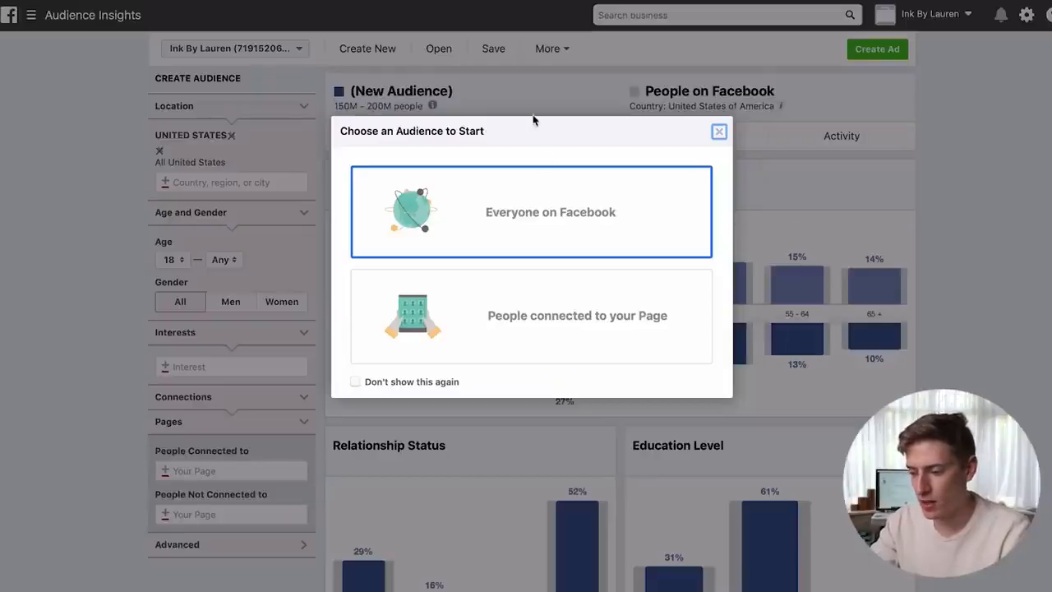
{"action": "left_click", "coordinate": [547, 214]}
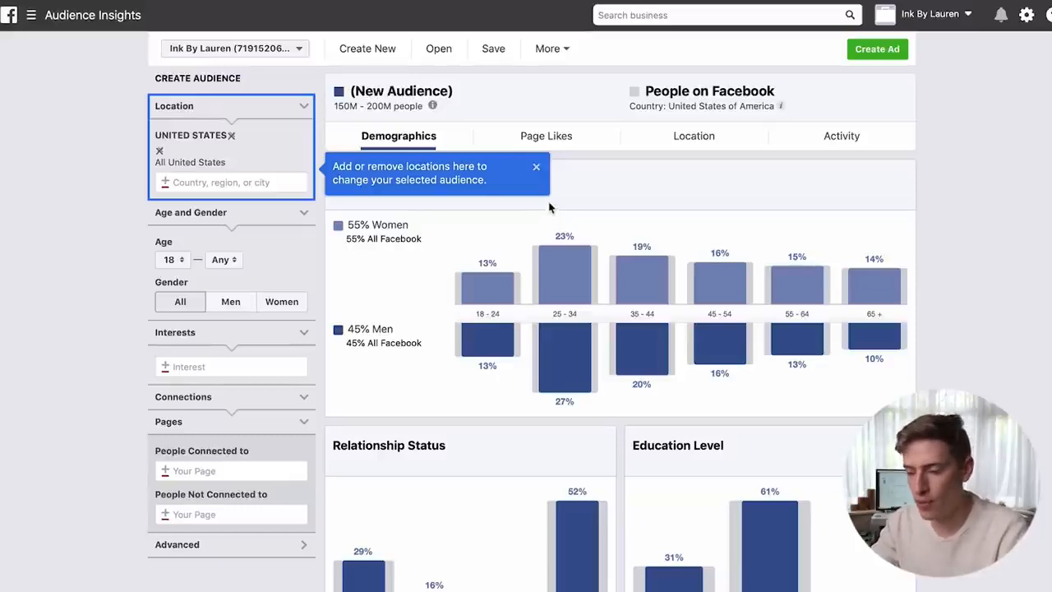
- Close the 'Add or remove locations' tip bubble
{"action": "left_click", "coordinate": [536, 168]}
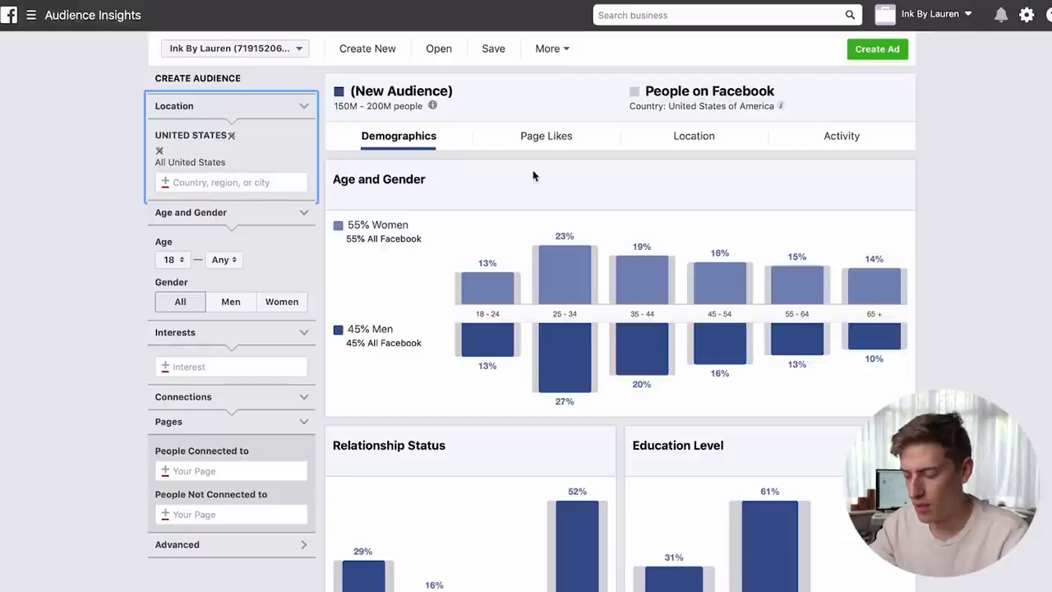
{"action": "mouse_move", "coordinate": [442, 8]}
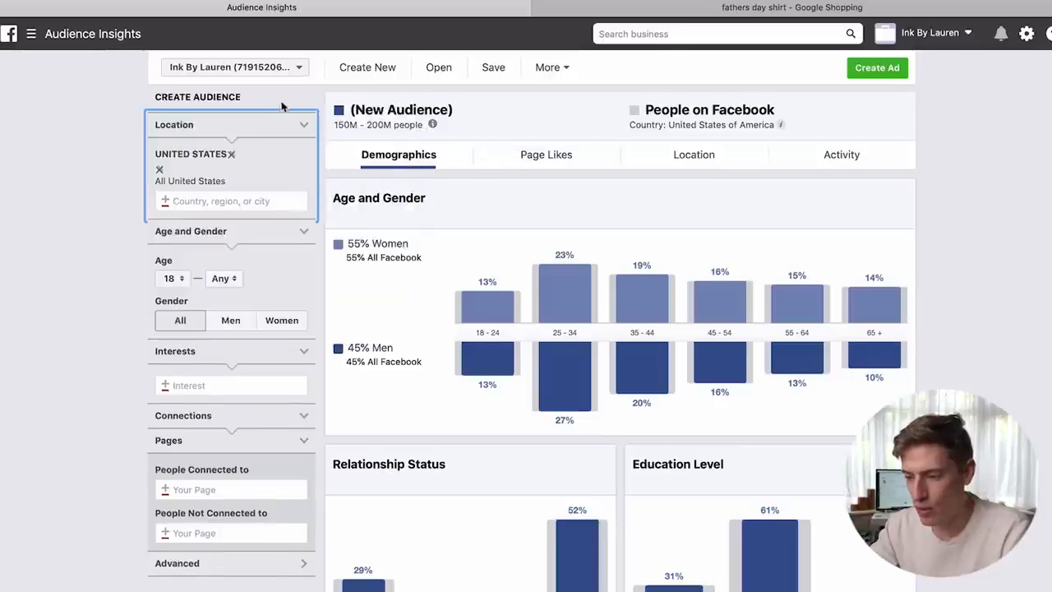
- Set the Age and Gender filter to Women only
{"action": "left_click_drag", "start_coordinate": [333, 125], "coordinate": [405, 125]}
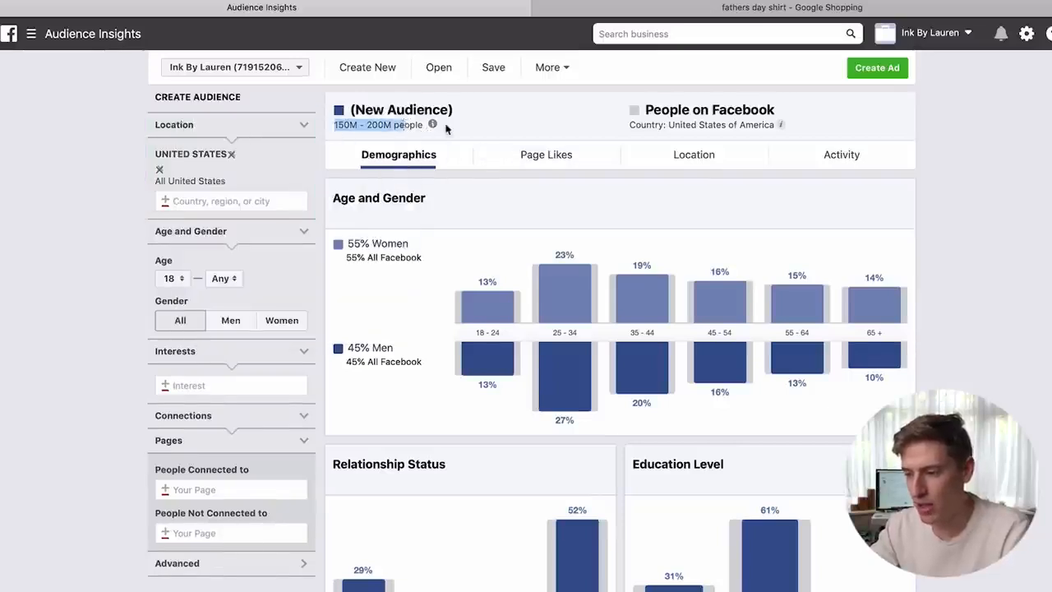
{"action": "left_click", "coordinate": [484, 129]}
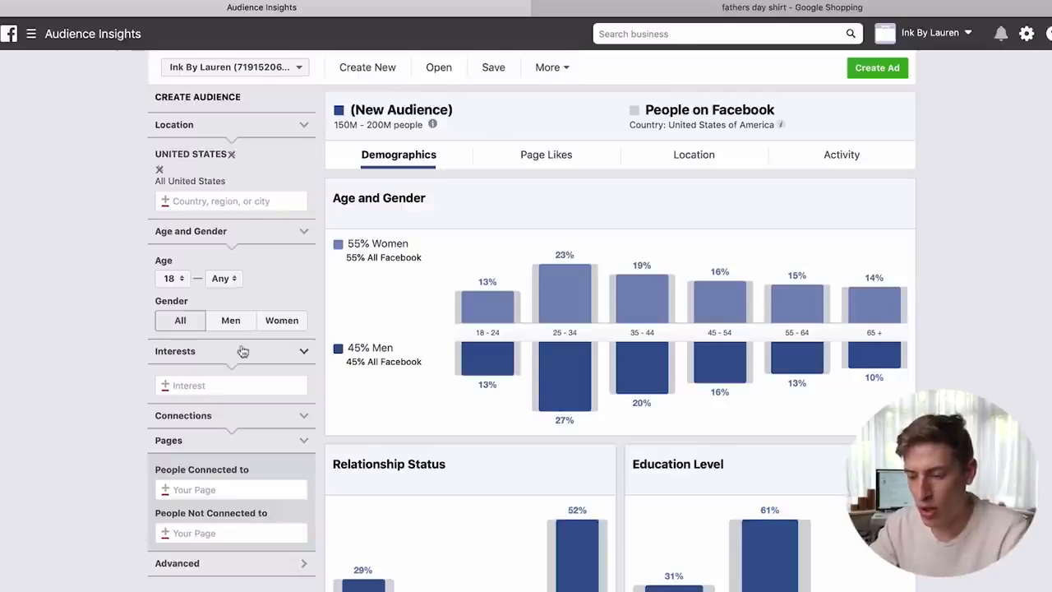
{"action": "left_click", "coordinate": [263, 329]}
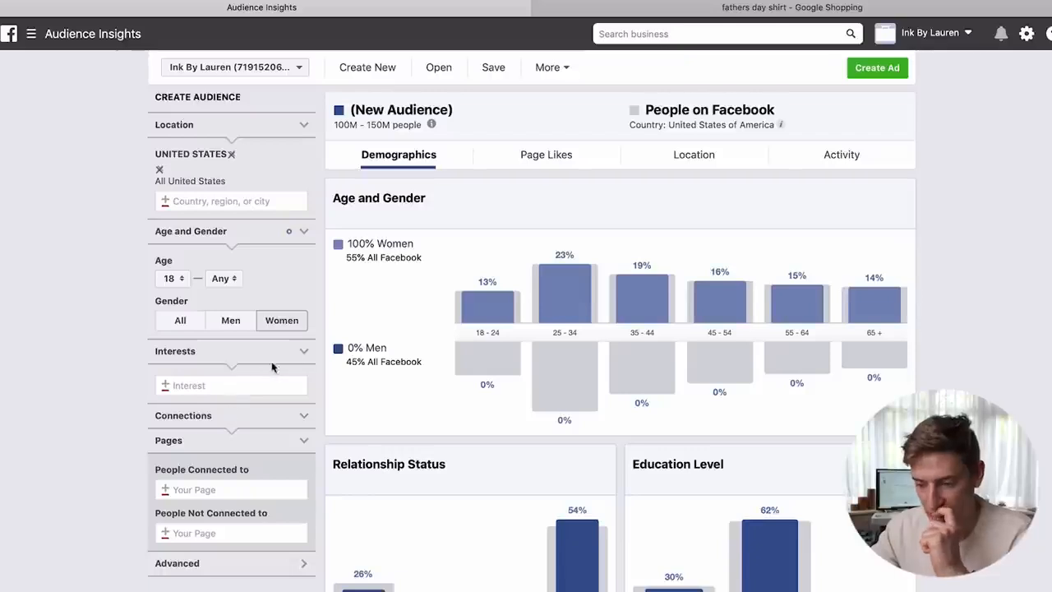
- Collapse Interests and tick Married under Advanced > Relationship Status
{"action": "left_click", "coordinate": [297, 351]}
{"action": "left_click", "coordinate": [297, 351]}
{"action": "left_click", "coordinate": [297, 352]}
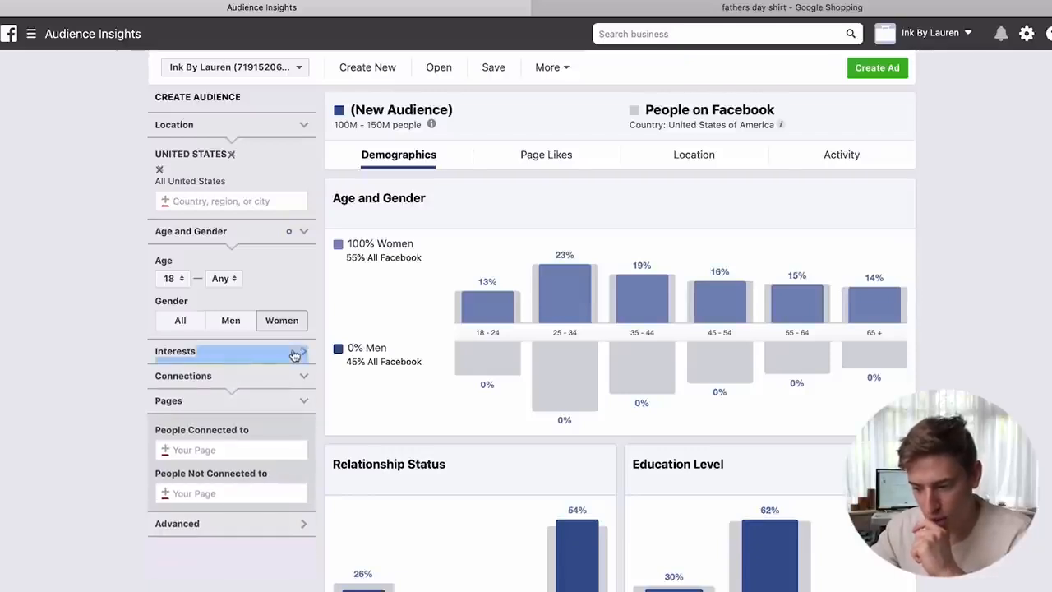
{"action": "left_click", "coordinate": [246, 536]}
{"action": "scroll", "coordinate": [246, 535], "scroll_direction": "down", "scroll_amount": 3}
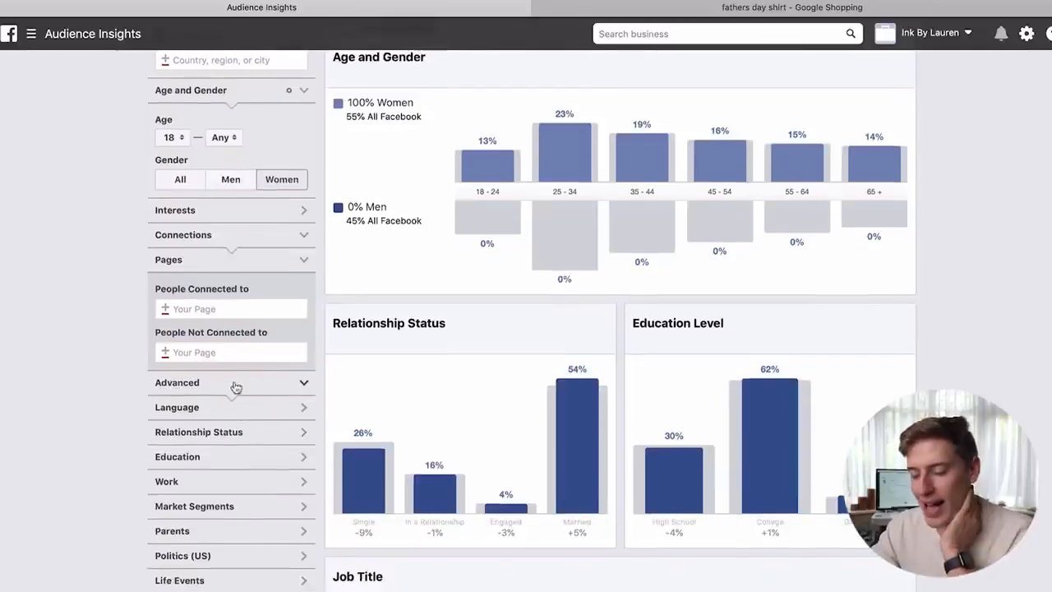
{"action": "left_click", "coordinate": [236, 432]}
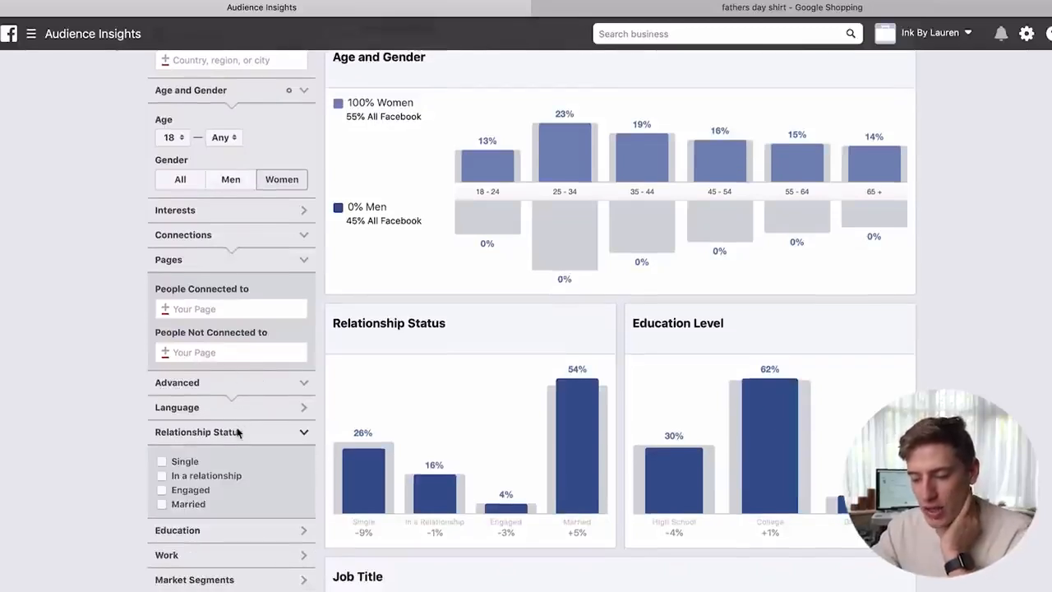
{"action": "scroll", "coordinate": [237, 431], "scroll_direction": "down", "scroll_amount": 1}
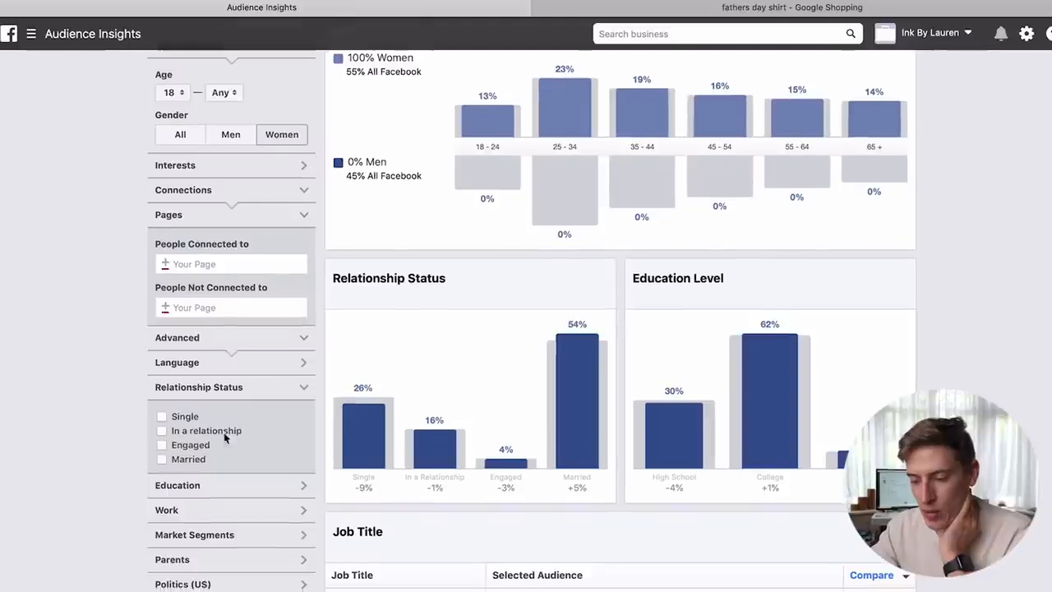
{"action": "left_click", "coordinate": [163, 460]}
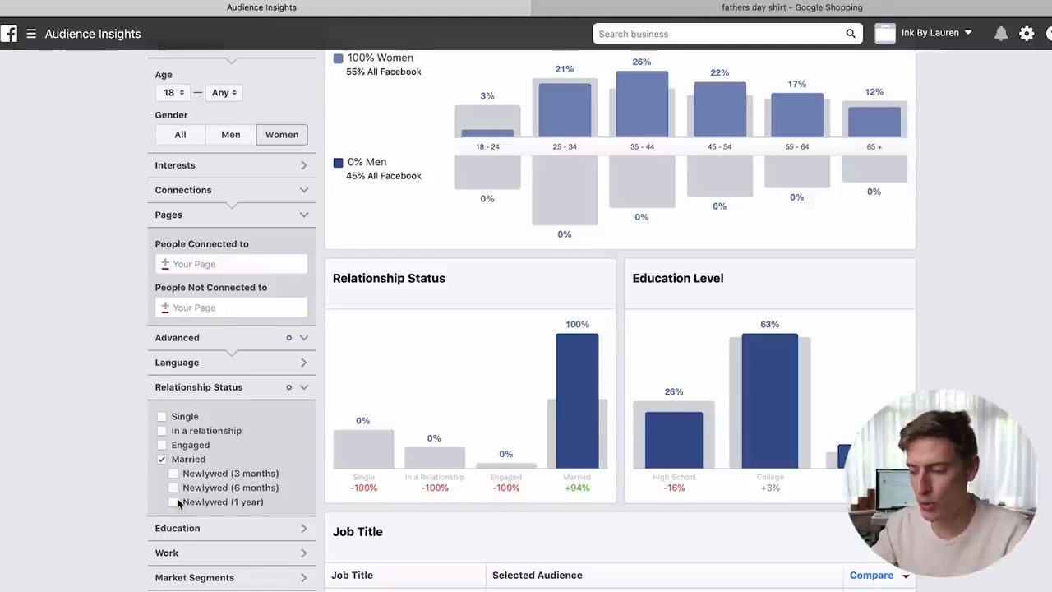
- Set the Age range to a minimum of 25 and a maximum of 54
{"action": "mouse_move", "coordinate": [505, 427]}
{"action": "scroll", "coordinate": [504, 428], "scroll_direction": "up", "scroll_amount": 2}
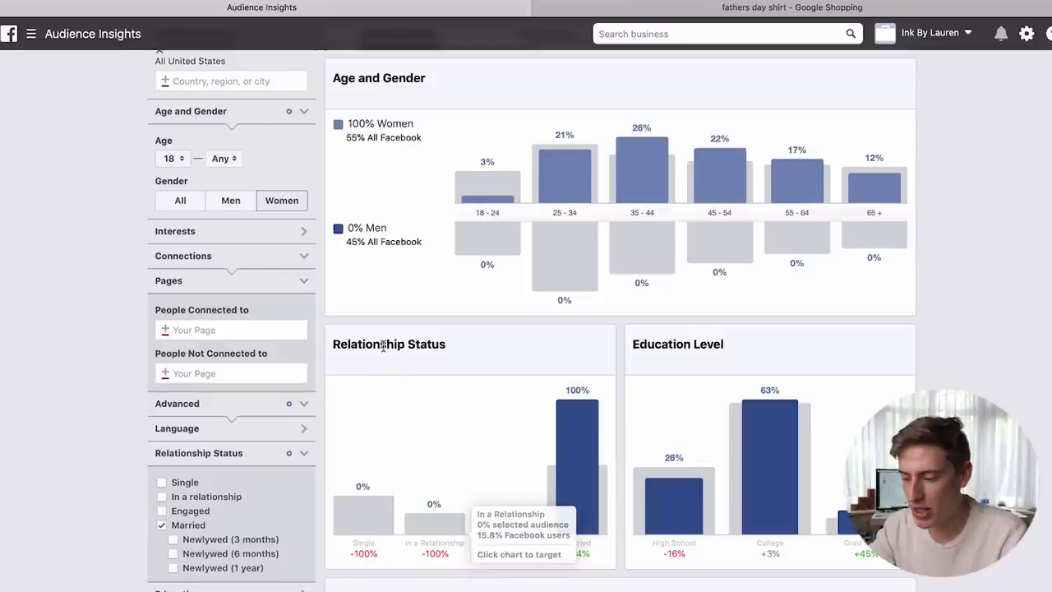
{"action": "mouse_move", "coordinate": [345, 511]}
{"action": "mouse_move", "coordinate": [576, 471]}
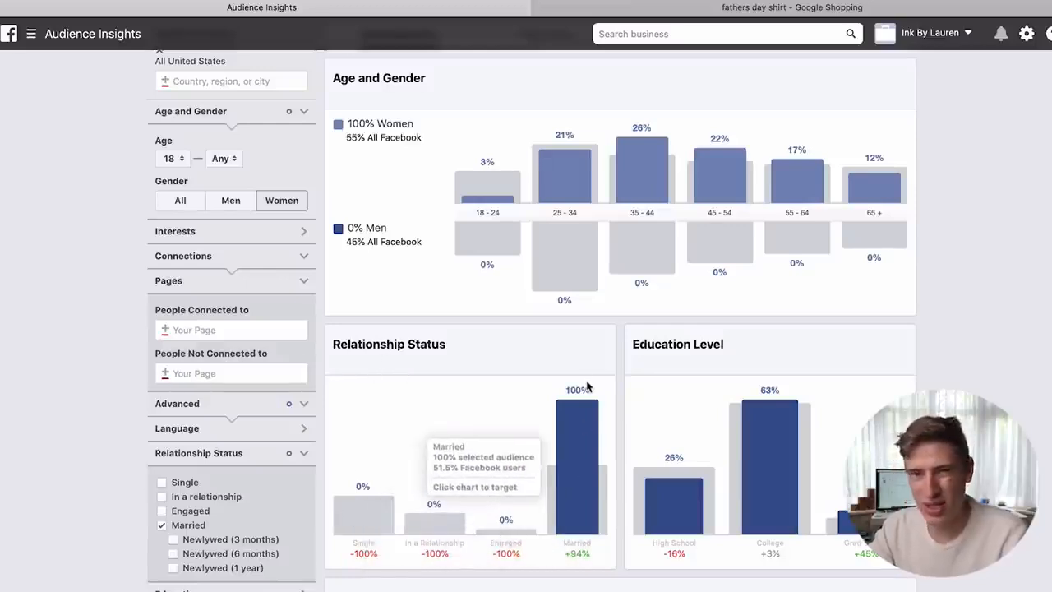
{"action": "scroll", "coordinate": [587, 387], "scroll_direction": "up", "scroll_amount": 2}
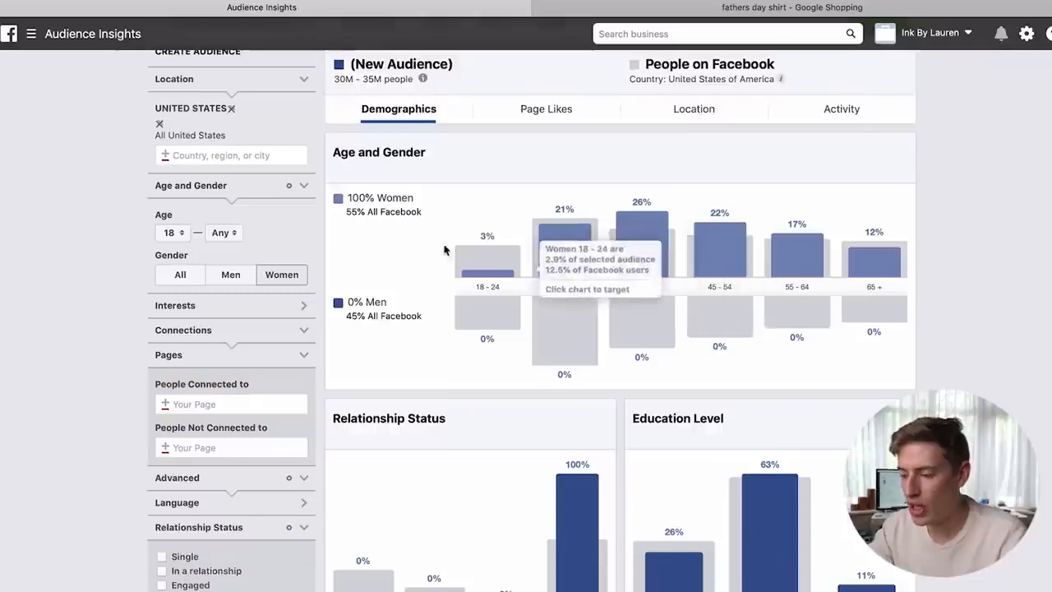
{"action": "mouse_move", "coordinate": [654, 307]}
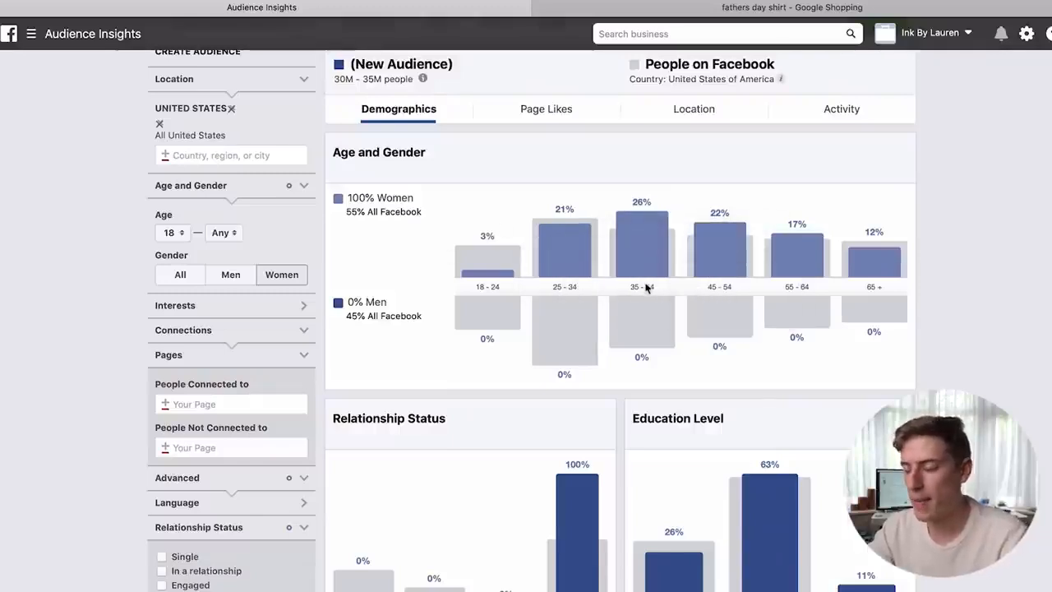
{"action": "mouse_move", "coordinate": [513, 299]}
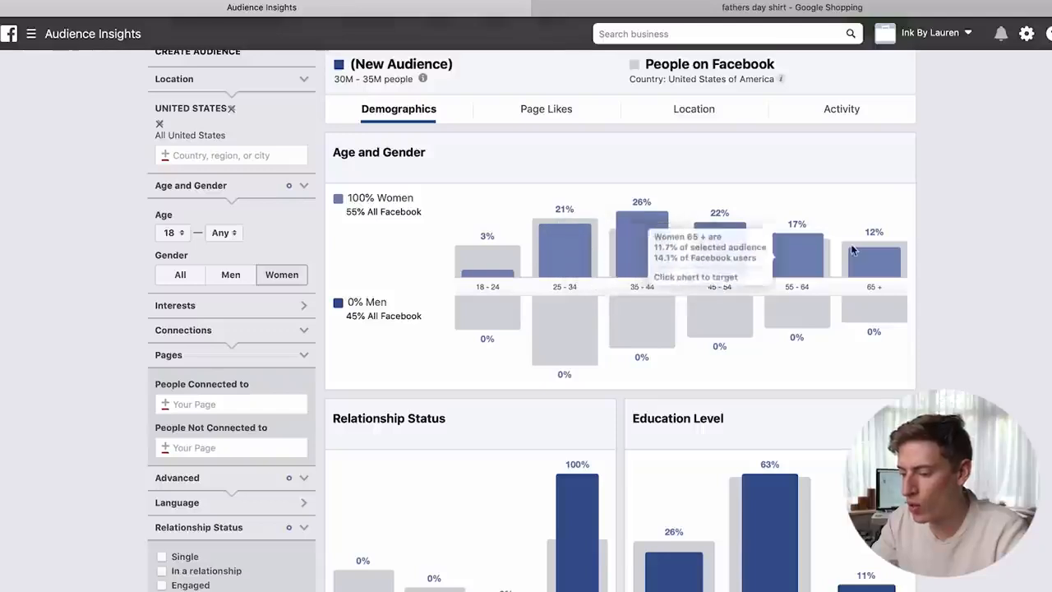
{"action": "mouse_move", "coordinate": [869, 276]}
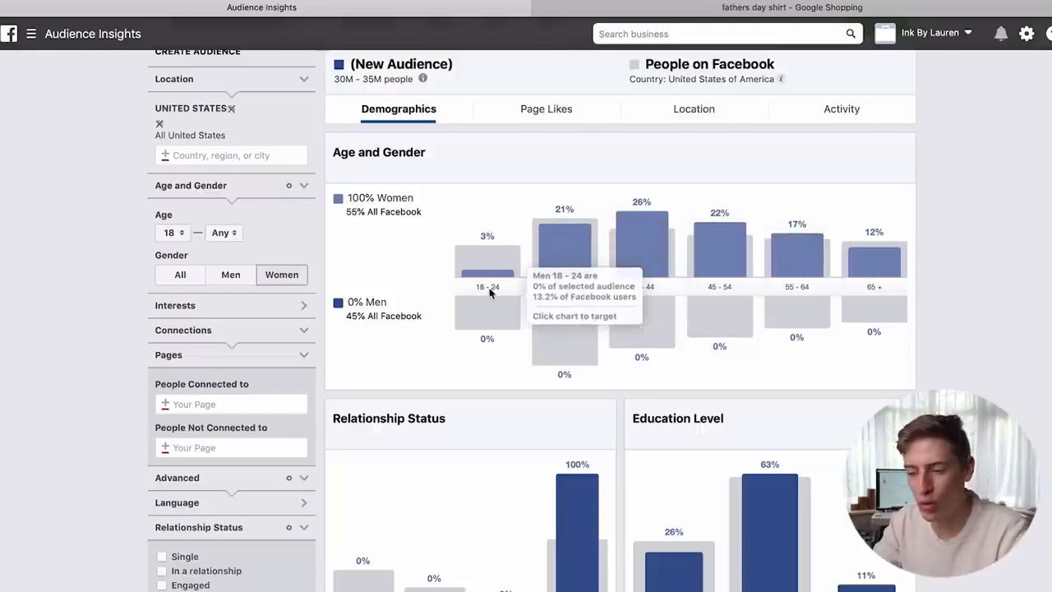
{"action": "left_click", "coordinate": [171, 233]}
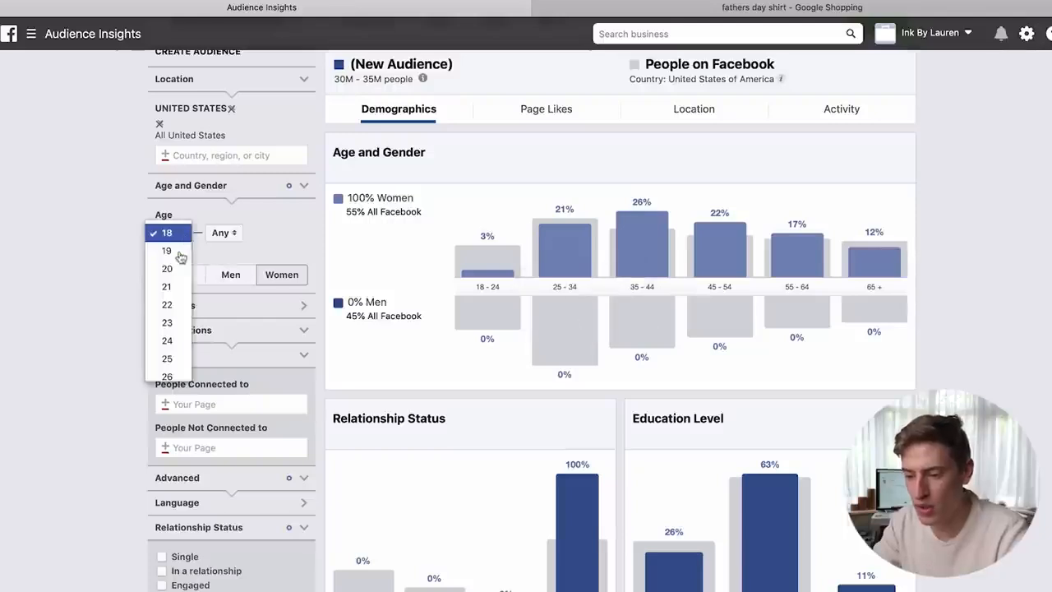
{"action": "left_click", "coordinate": [170, 336]}
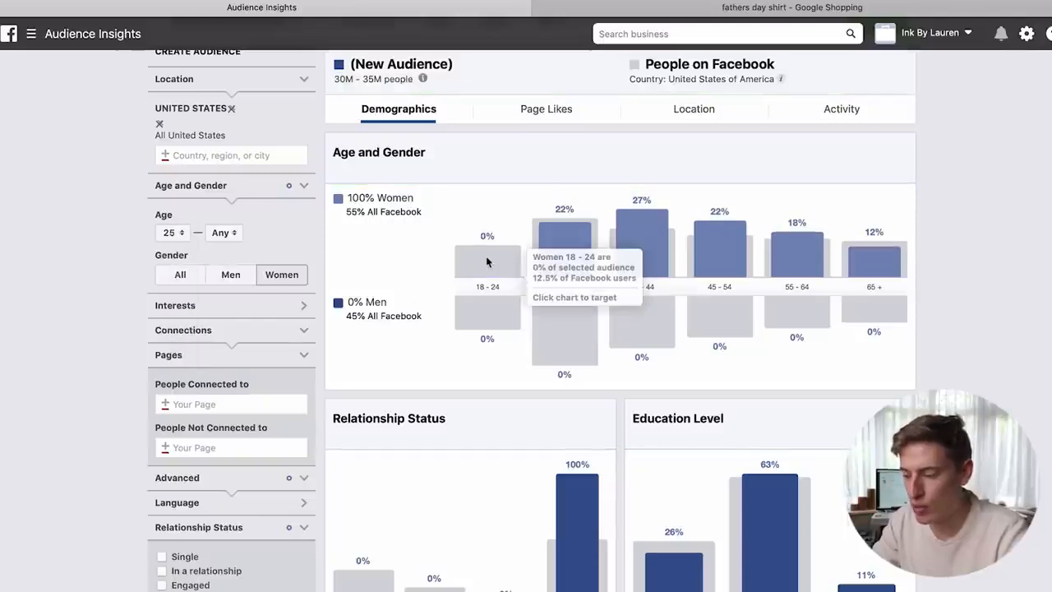
{"action": "mouse_move", "coordinate": [886, 268]}
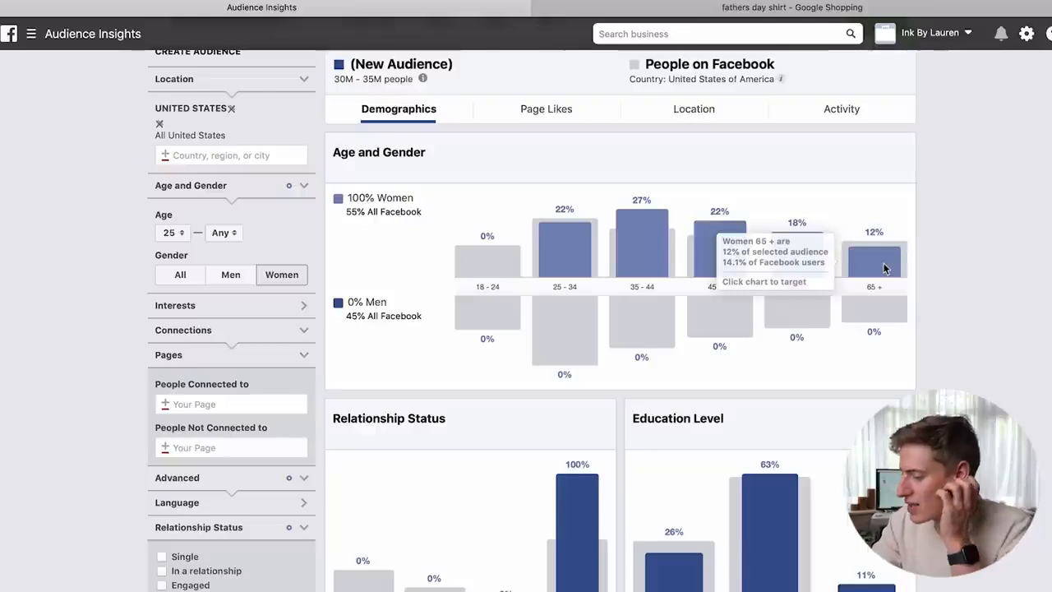
{"action": "left_click", "coordinate": [229, 234]}
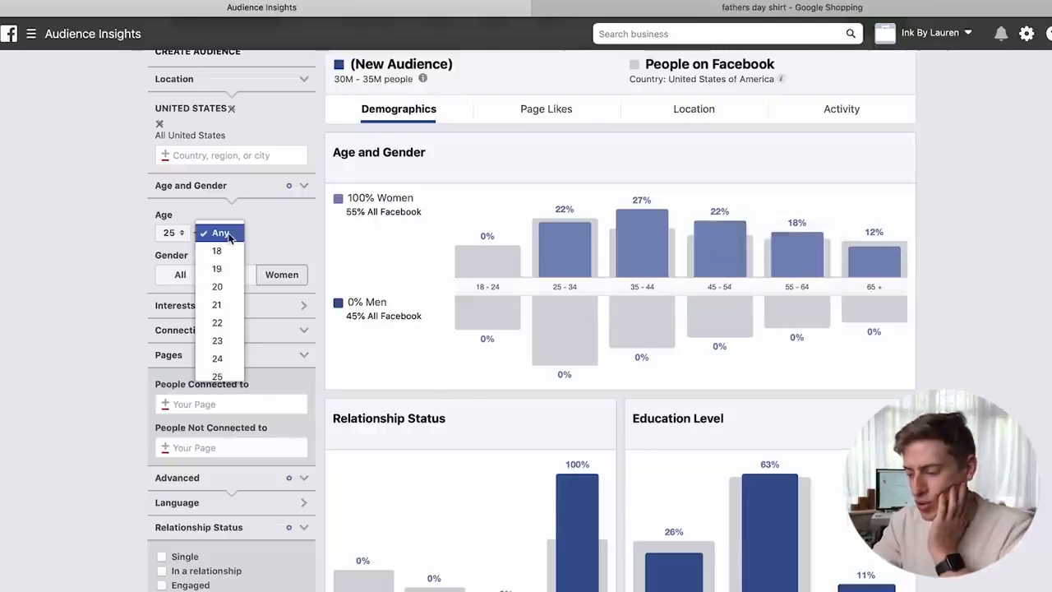
{"action": "mouse_move", "coordinate": [836, 266]}
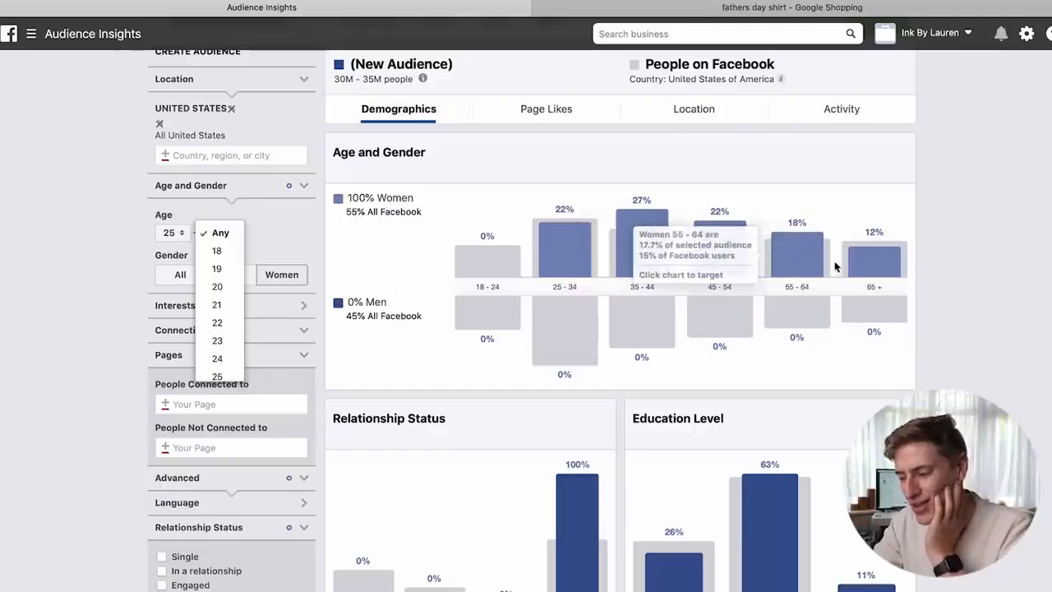
{"action": "scroll", "coordinate": [208, 315], "scroll_direction": "down", "scroll_amount": 8}
{"action": "scroll", "coordinate": [208, 314], "scroll_direction": "down", "scroll_amount": 5}
{"action": "scroll", "coordinate": [208, 315], "scroll_direction": "down", "scroll_amount": 2}
{"action": "left_click", "coordinate": [212, 316]}
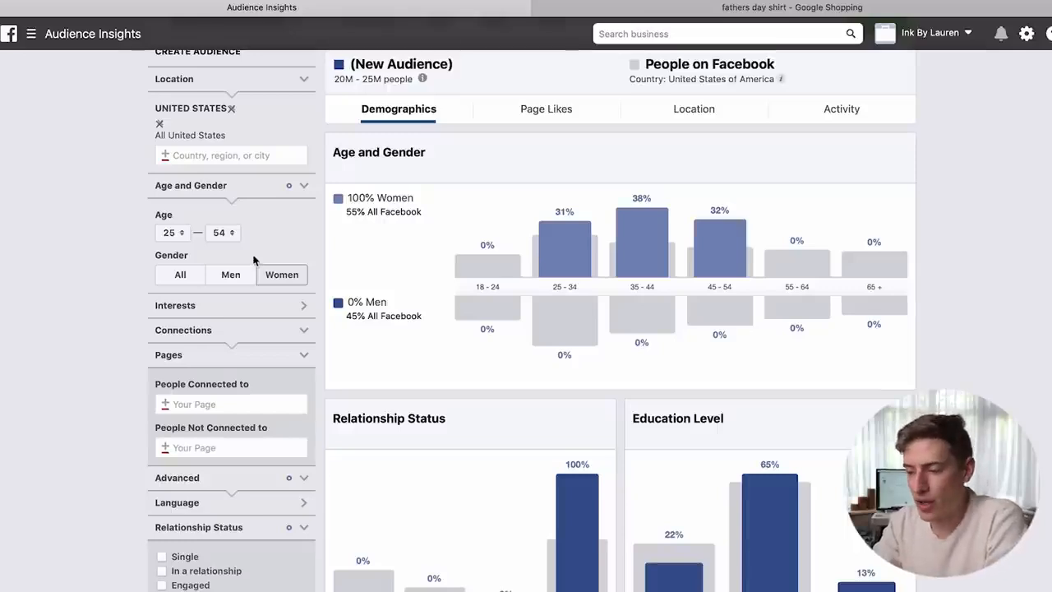
- Highlight the resulting 20M–25M audience size estimate
{"action": "scroll", "coordinate": [381, 242], "scroll_direction": "up", "scroll_amount": 1}
{"action": "left_click_drag", "start_coordinate": [335, 107], "coordinate": [391, 106]}
{"action": "left_click", "coordinate": [468, 115]}
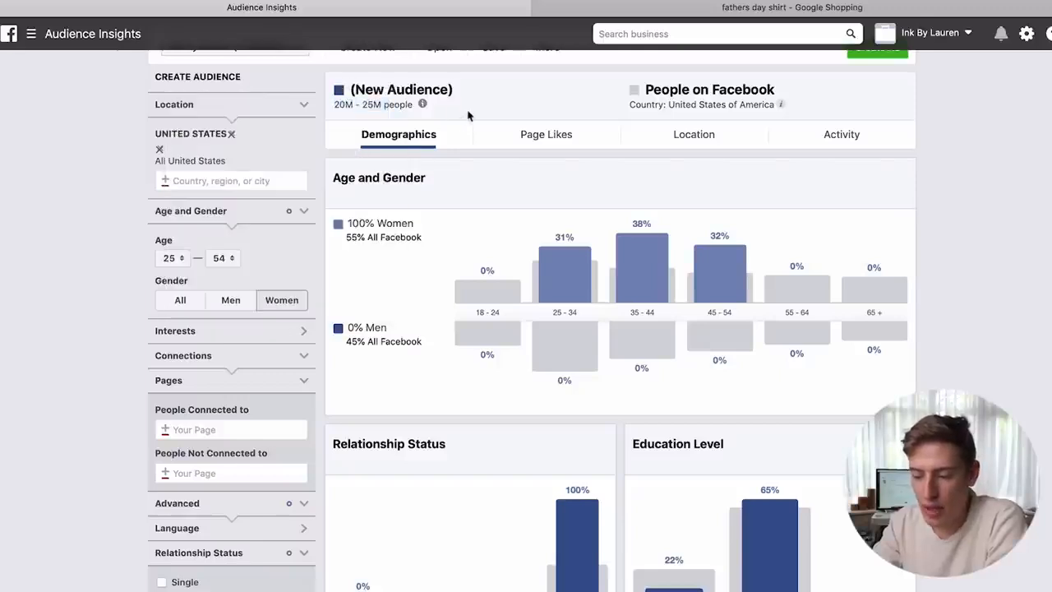
- Tick 'All parents' under Advanced > Parents and note the 10M–15M audience size
{"action": "scroll", "coordinate": [103, 413], "scroll_direction": "down", "scroll_amount": 5}
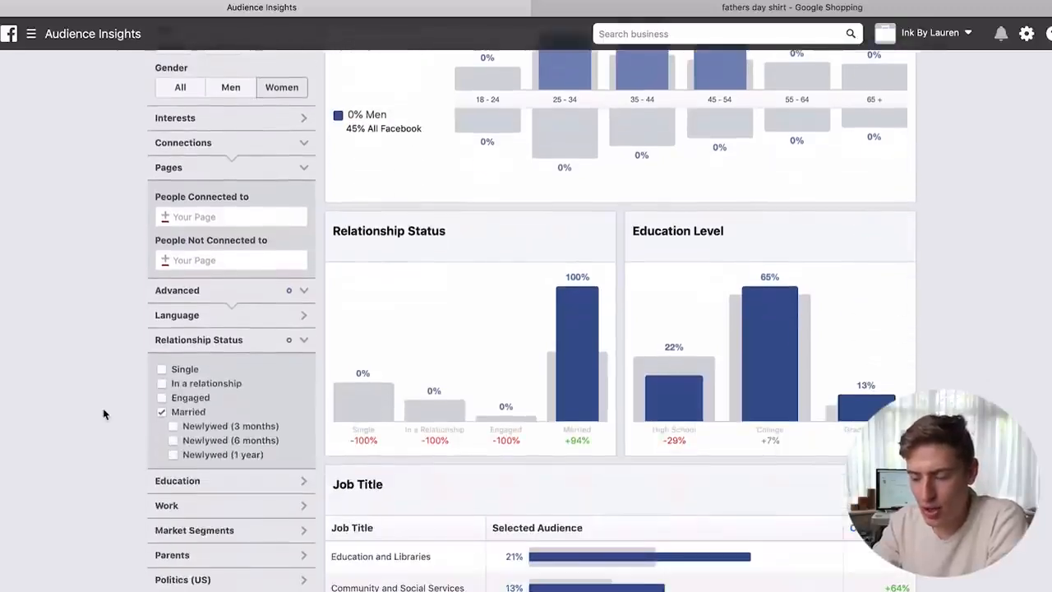
{"action": "scroll", "coordinate": [103, 413], "scroll_direction": "down", "scroll_amount": 2}
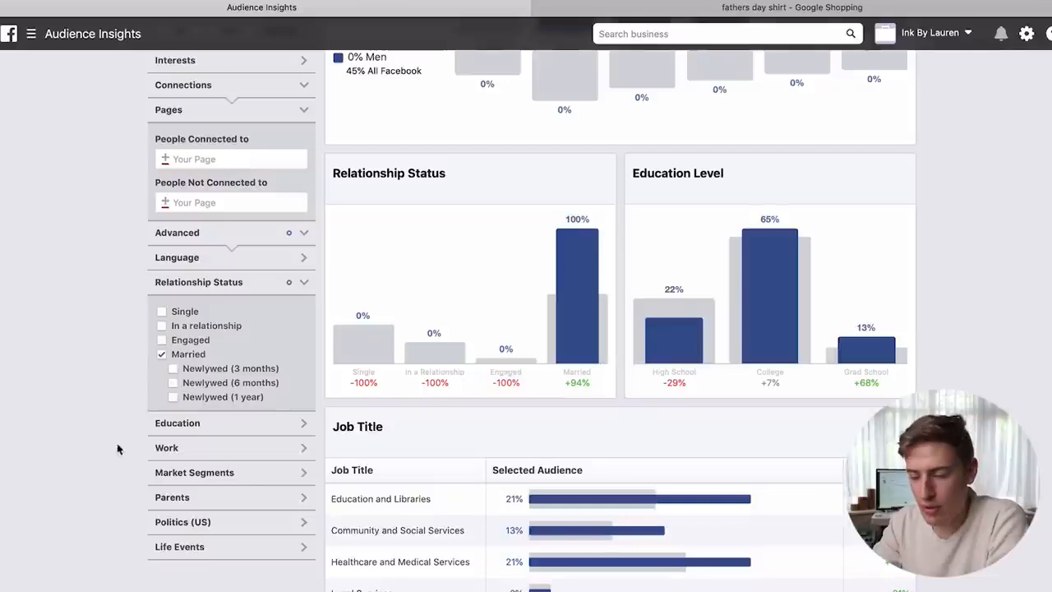
{"action": "left_click", "coordinate": [169, 503]}
{"action": "scroll", "coordinate": [168, 503], "scroll_direction": "down", "scroll_amount": 2}
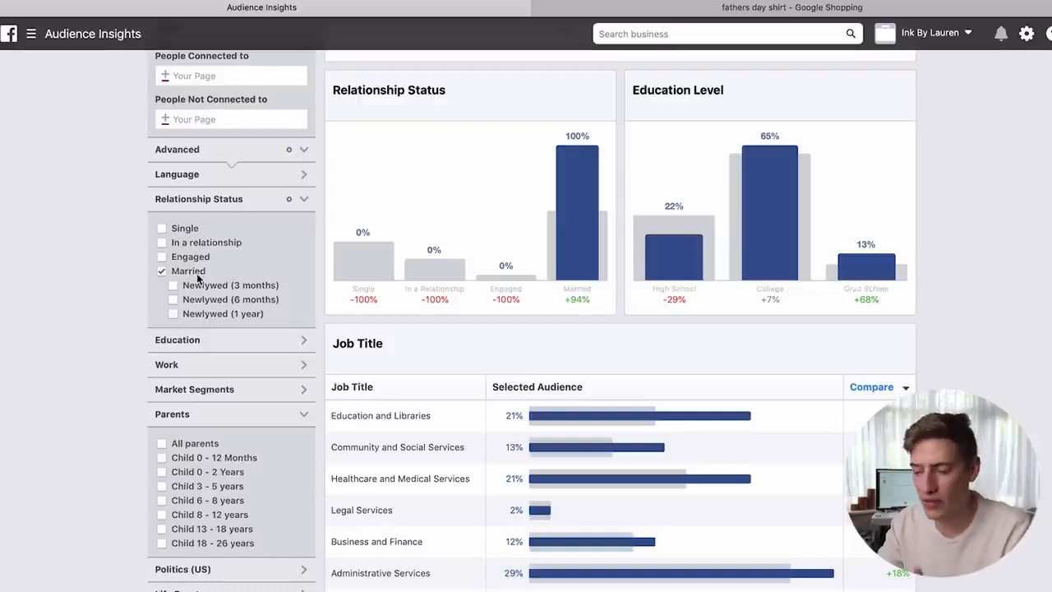
{"action": "scroll", "coordinate": [198, 279], "scroll_direction": "down", "scroll_amount": 3}
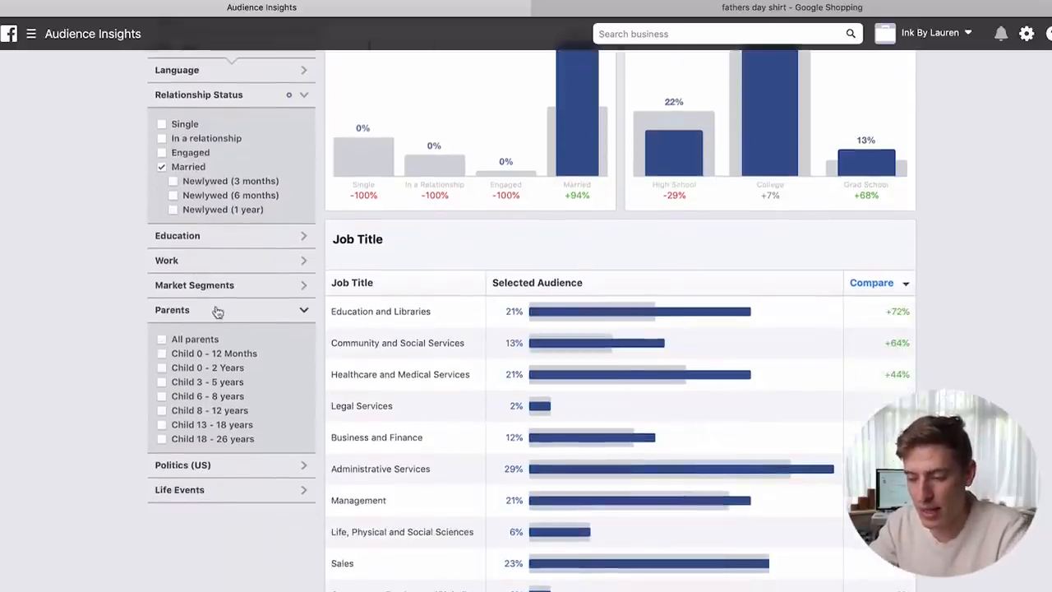
{"action": "left_click", "coordinate": [162, 339]}
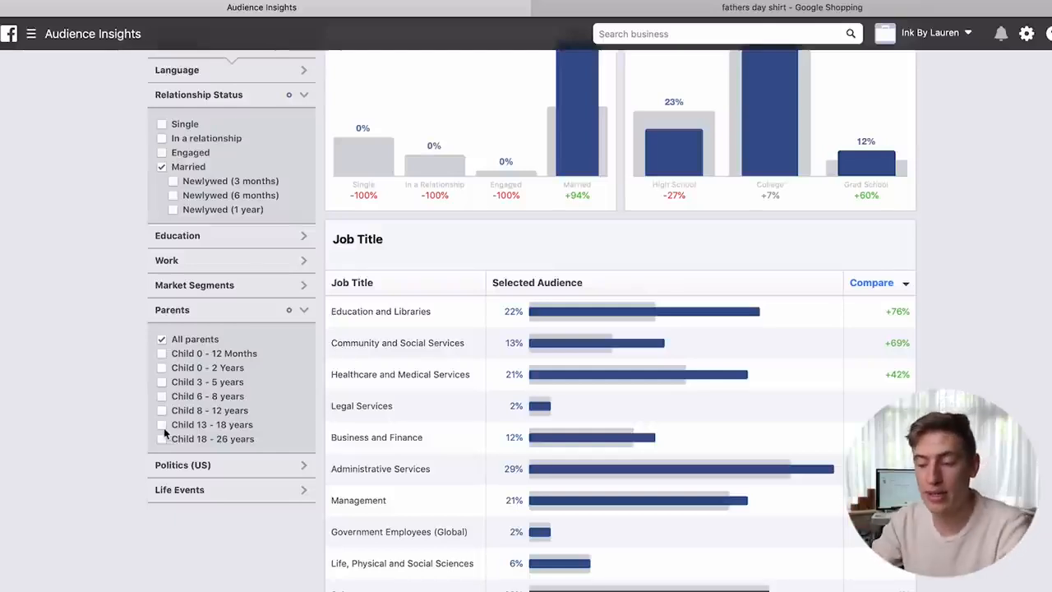
{"action": "scroll", "coordinate": [203, 333], "scroll_direction": "up", "scroll_amount": 10}
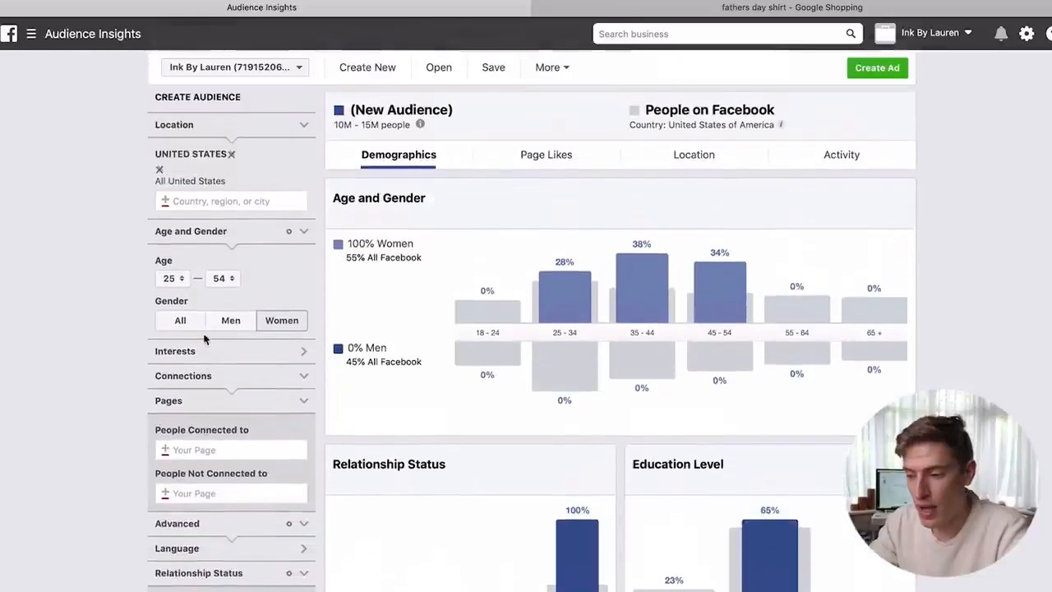
{"action": "left_click_drag", "start_coordinate": [336, 124], "coordinate": [375, 125]}
- Switch to the Page Likes breakdown and review its Top Categories and Page Likes
{"action": "left_click", "coordinate": [494, 184]}
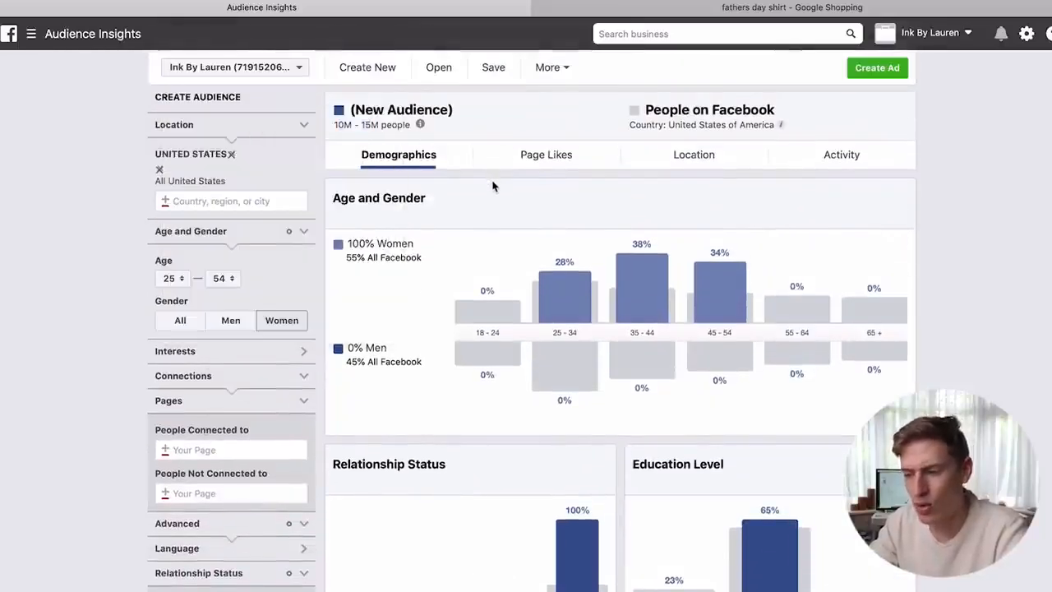
{"action": "scroll", "coordinate": [493, 186], "scroll_direction": "down", "scroll_amount": 5}
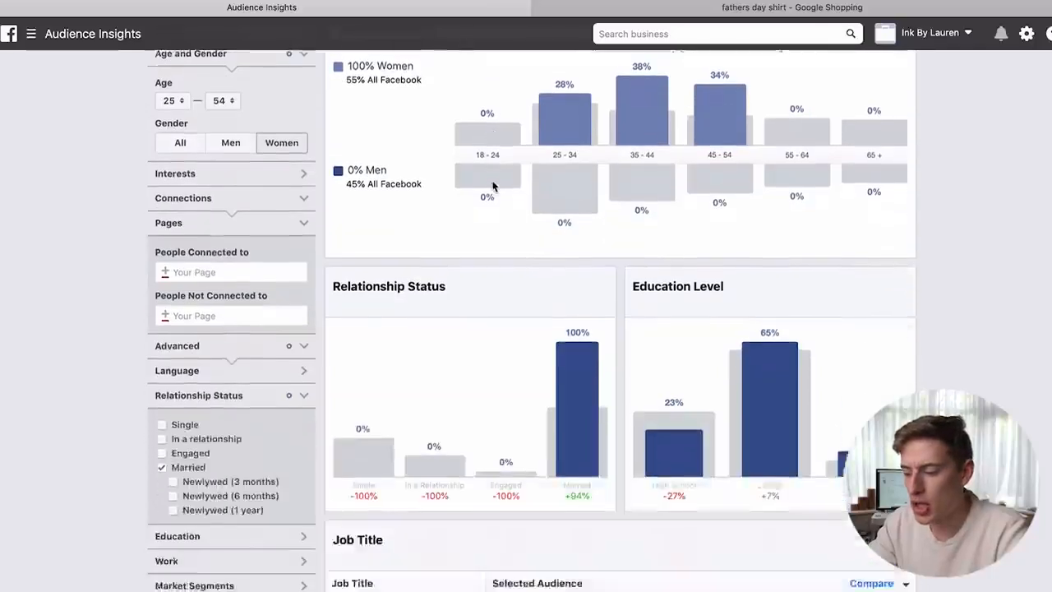
{"action": "scroll", "coordinate": [493, 185], "scroll_direction": "up", "scroll_amount": 3}
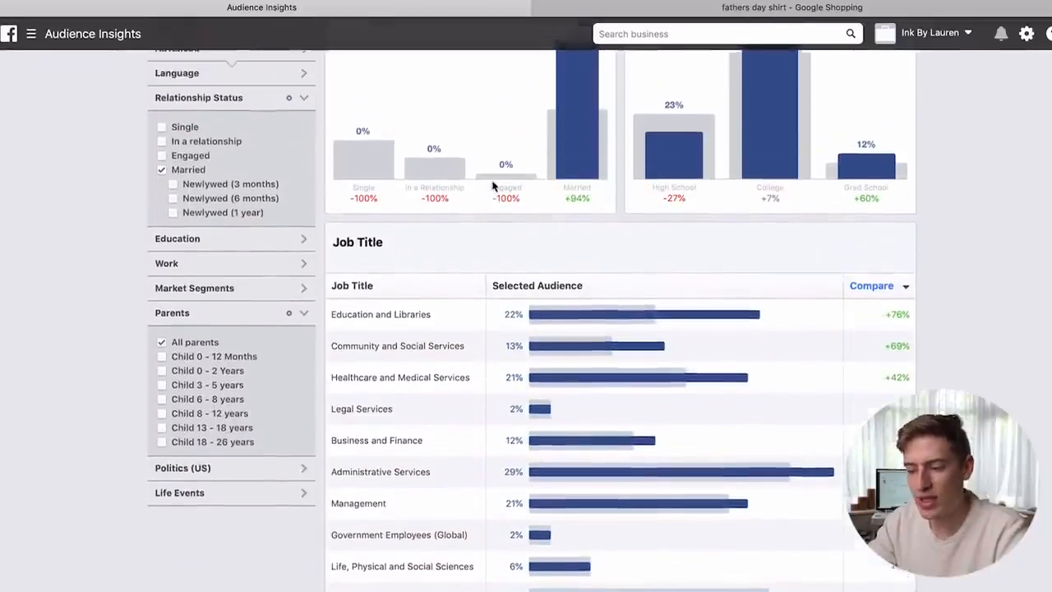
{"action": "scroll", "coordinate": [494, 186], "scroll_direction": "up", "scroll_amount": 3}
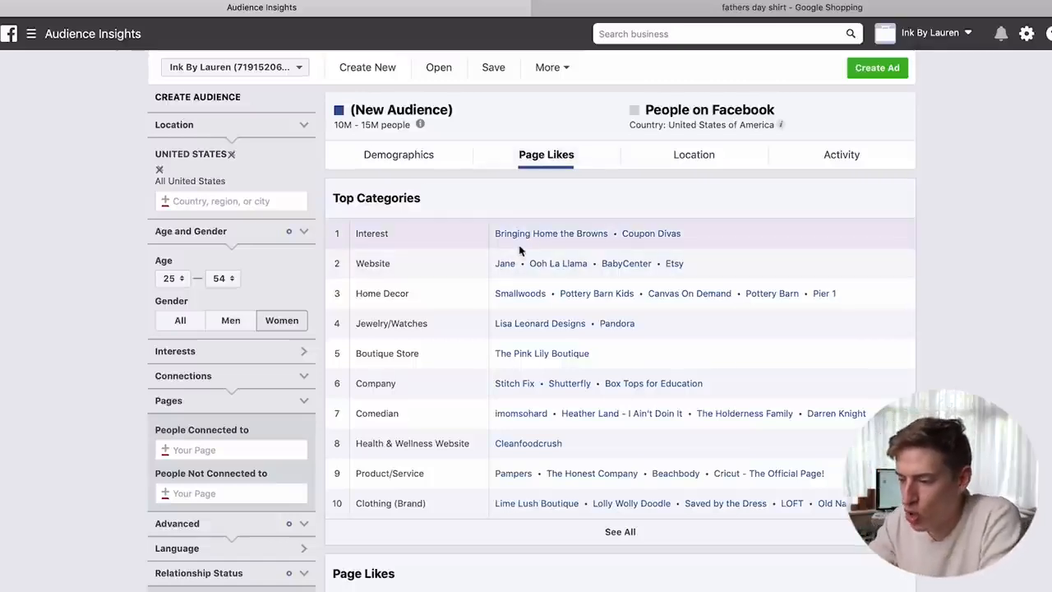
{"action": "scroll", "coordinate": [646, 240], "scroll_direction": "down", "scroll_amount": 1}
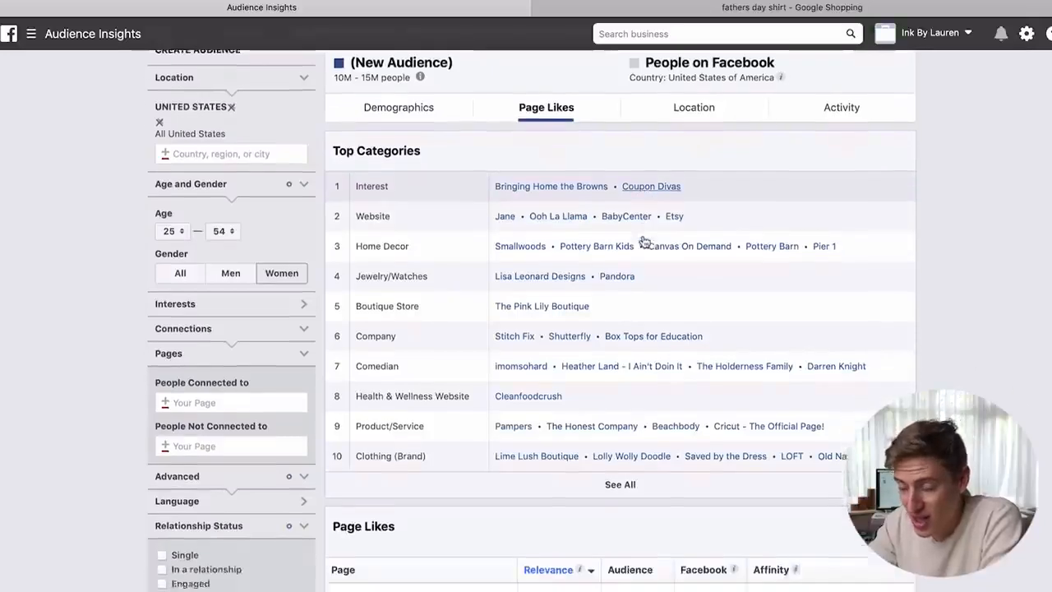
{"action": "scroll", "coordinate": [645, 240], "scroll_direction": "down", "scroll_amount": 1}
{"action": "scroll", "coordinate": [529, 188], "scroll_direction": "down", "scroll_amount": 1}
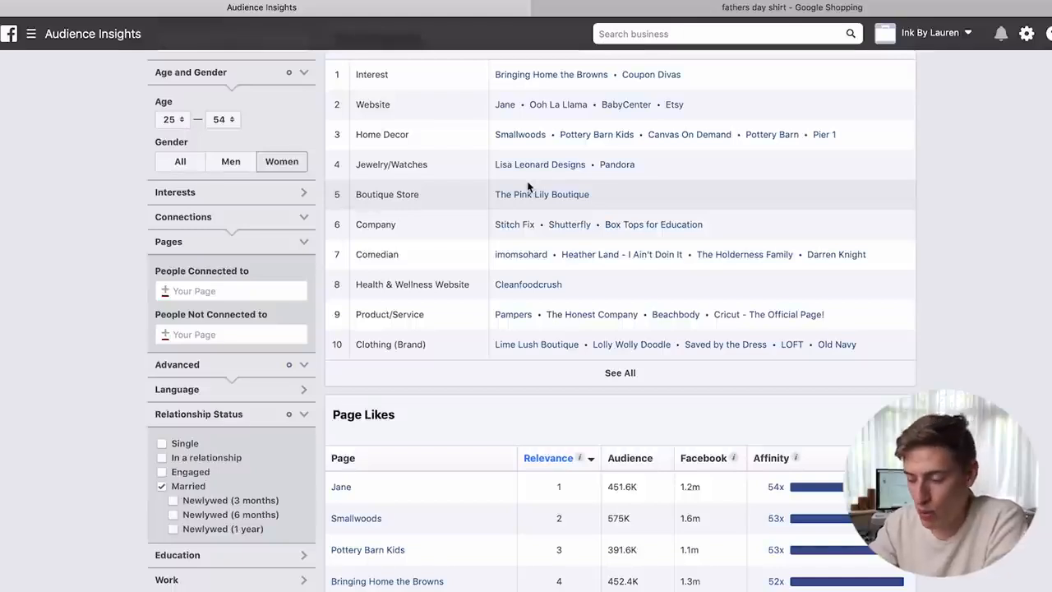
{"action": "scroll", "coordinate": [528, 188], "scroll_direction": "down", "scroll_amount": 3}
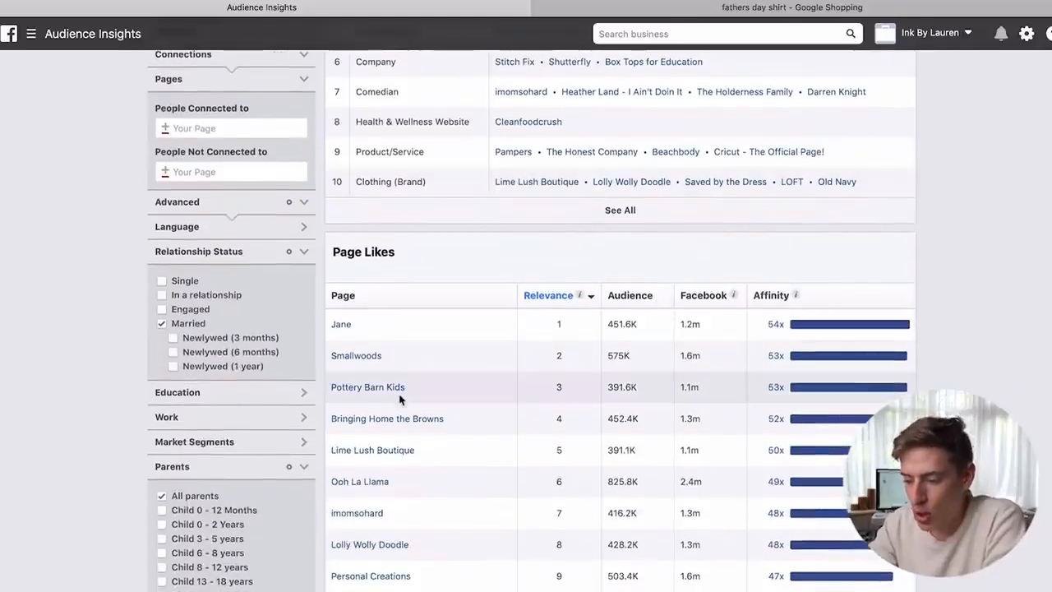
{"action": "scroll", "coordinate": [400, 398], "scroll_direction": "down", "scroll_amount": 1}
- Expand the Interests filter and focus the Interest field
{"action": "scroll", "coordinate": [374, 503], "scroll_direction": "up", "scroll_amount": 3}
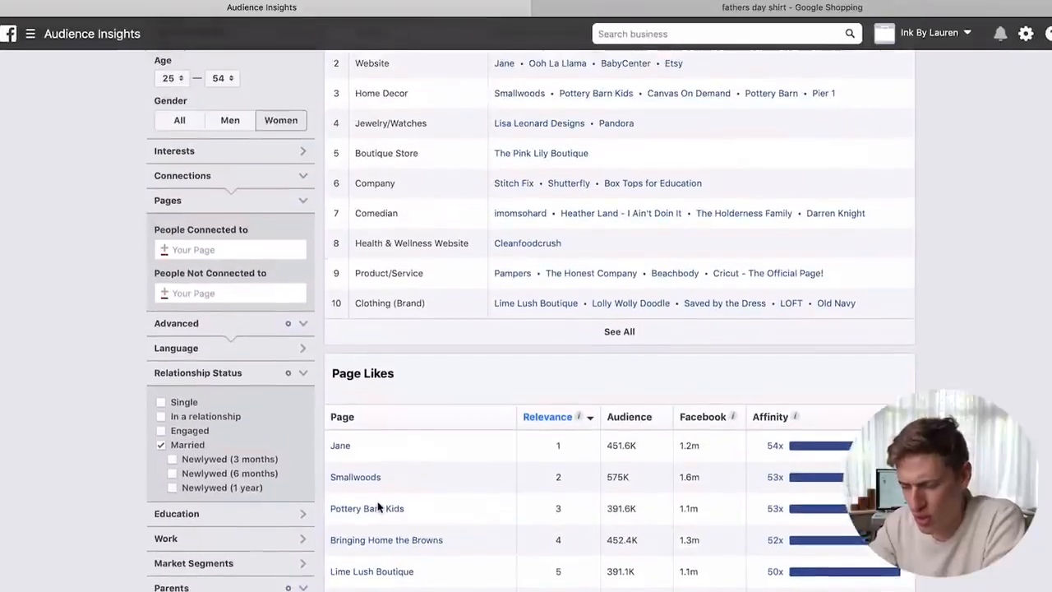
{"action": "scroll", "coordinate": [378, 507], "scroll_direction": "down", "scroll_amount": 3}
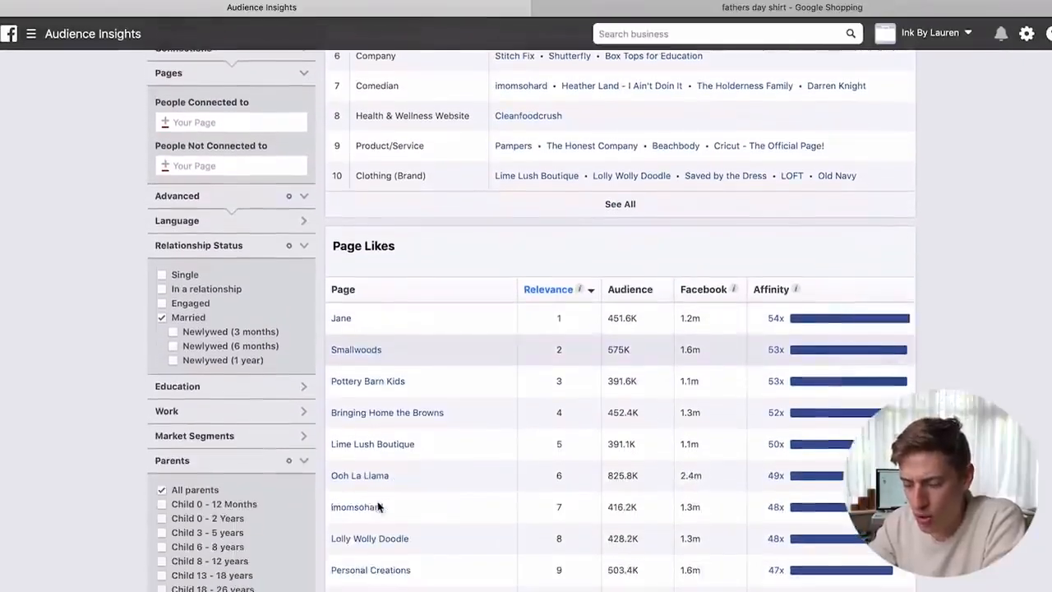
{"action": "scroll", "coordinate": [177, 544], "scroll_direction": "up", "scroll_amount": 2}
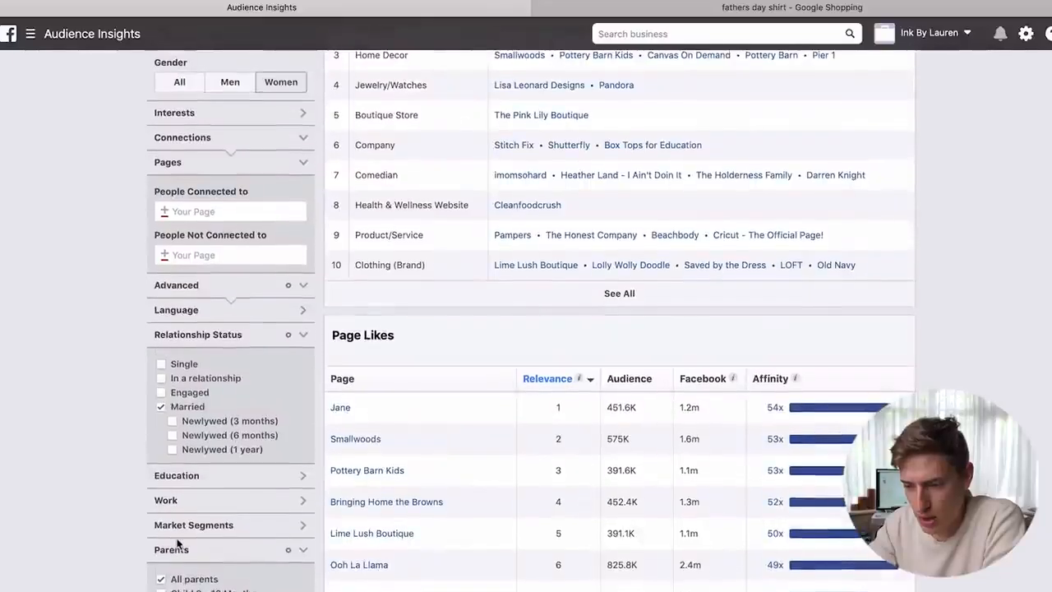
{"action": "scroll", "coordinate": [177, 544], "scroll_direction": "up", "scroll_amount": 2}
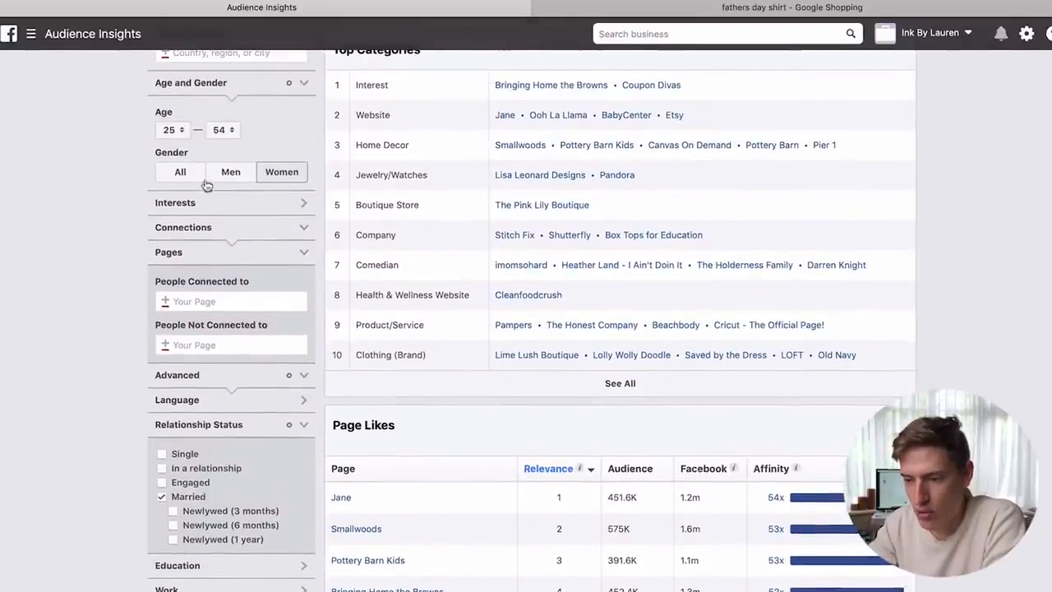
{"action": "left_click", "coordinate": [196, 207]}
{"action": "left_click", "coordinate": [226, 236]}
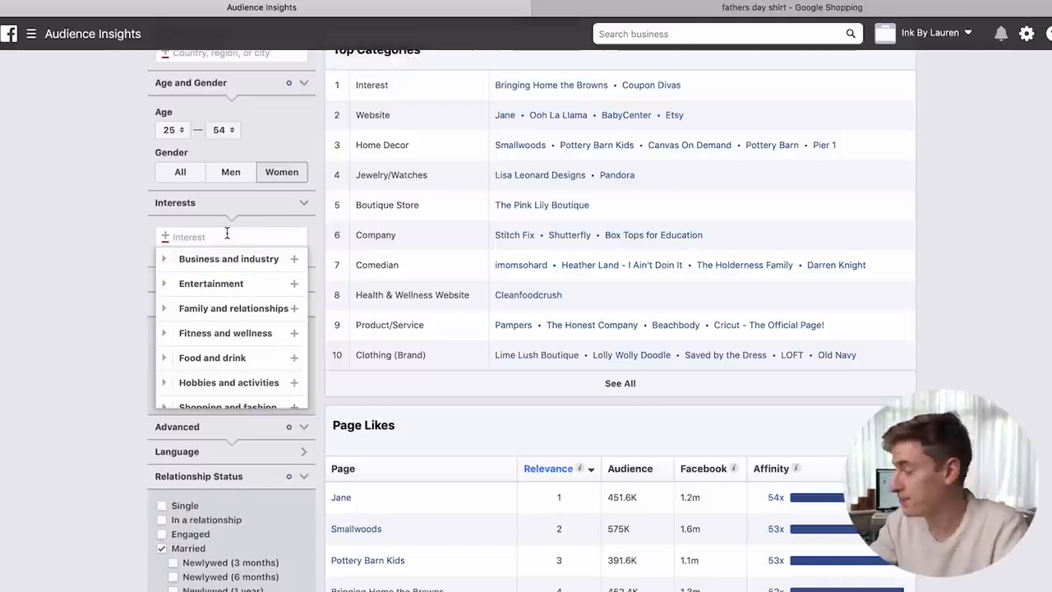
- Add the '2nd Amendment' interest and review Page Likes for the 40K–45K audience
{"action": "type", "text": "2nd"}
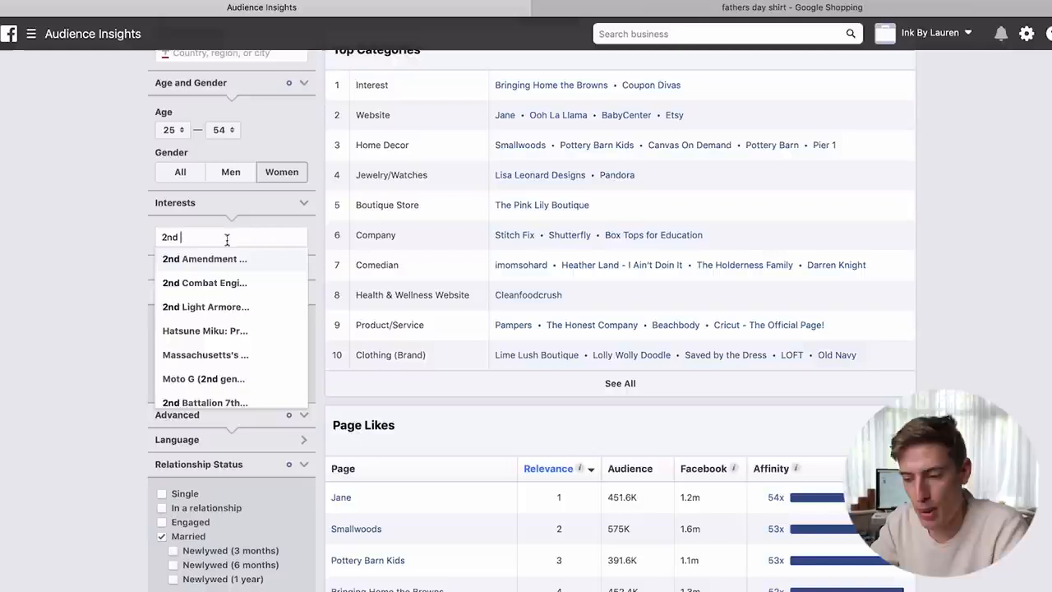
{"action": "left_click", "coordinate": [216, 259]}
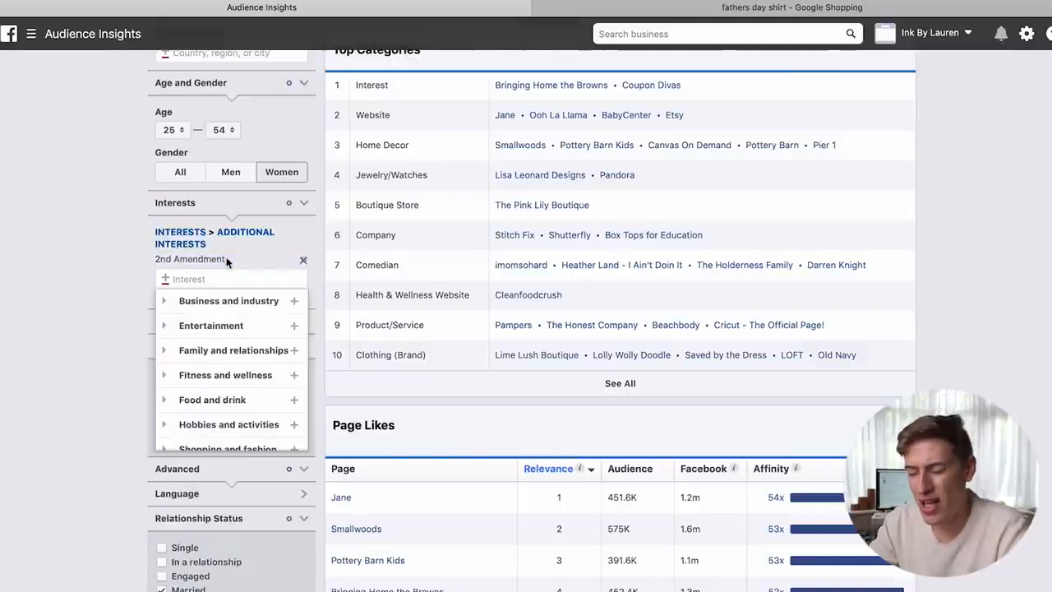
{"action": "left_click", "coordinate": [120, 291]}
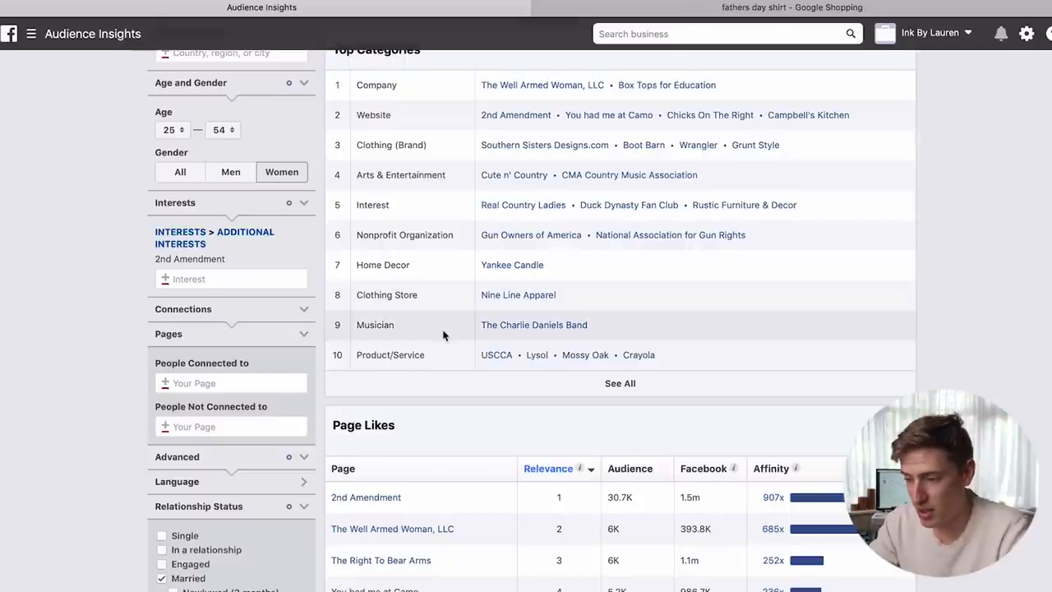
{"action": "scroll", "coordinate": [444, 335], "scroll_direction": "up", "scroll_amount": 3}
{"action": "scroll", "coordinate": [444, 335], "scroll_direction": "up", "scroll_amount": 1}
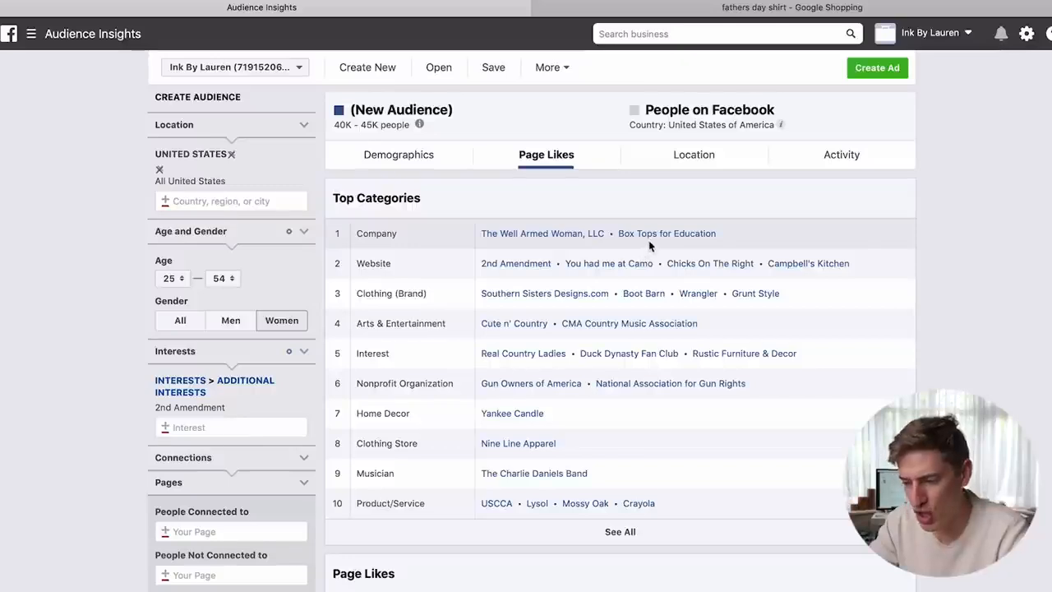
{"action": "scroll", "coordinate": [646, 243], "scroll_direction": "down", "scroll_amount": 1}
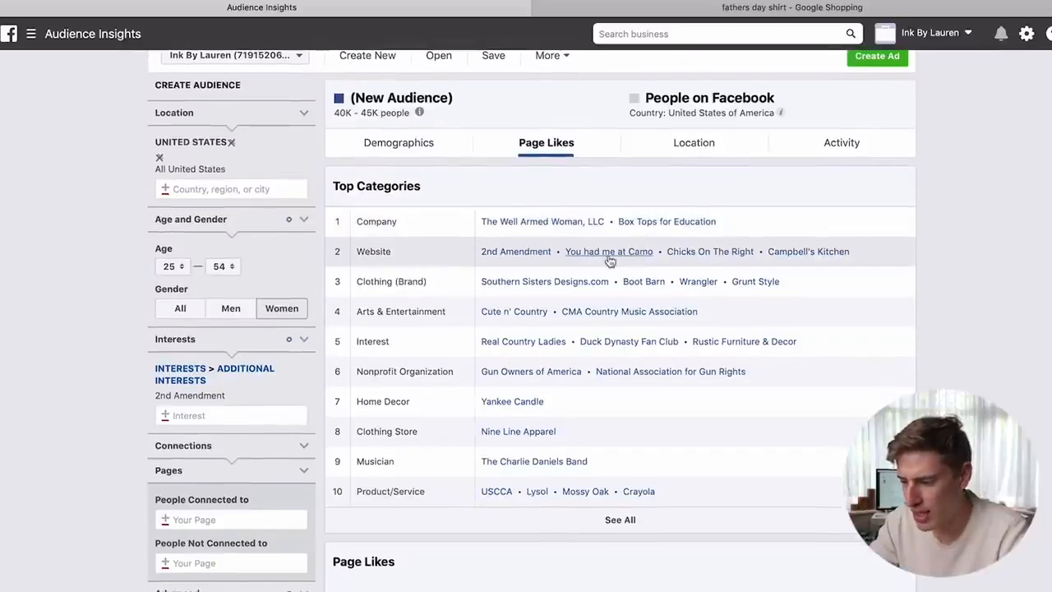
{"action": "scroll", "coordinate": [609, 260], "scroll_direction": "down", "scroll_amount": 3}
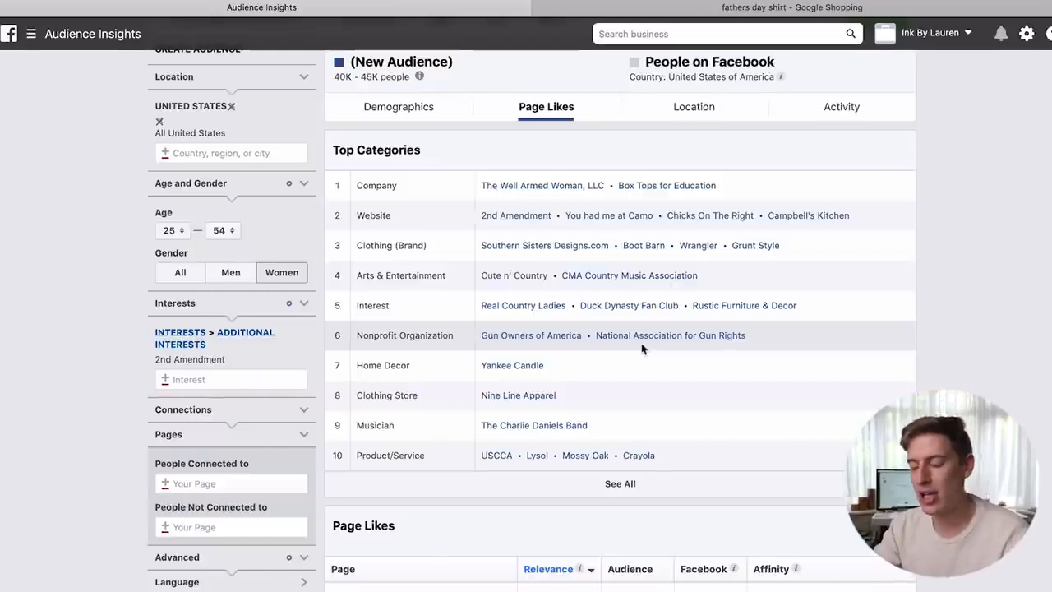
{"action": "scroll", "coordinate": [642, 348], "scroll_direction": "down", "scroll_amount": 3}
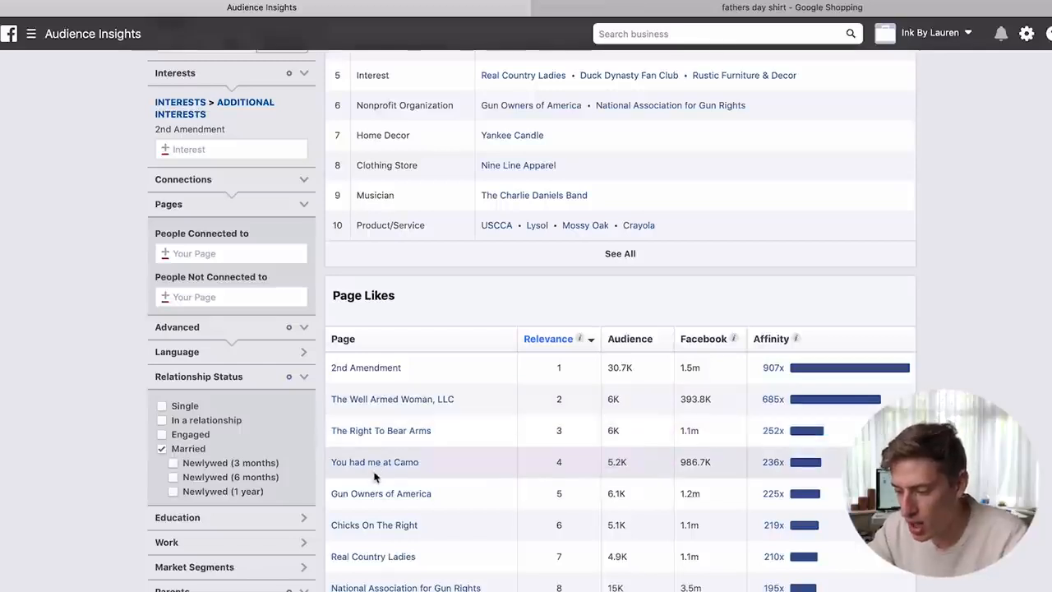
{"action": "scroll", "coordinate": [208, 231], "scroll_direction": "up", "scroll_amount": 2}
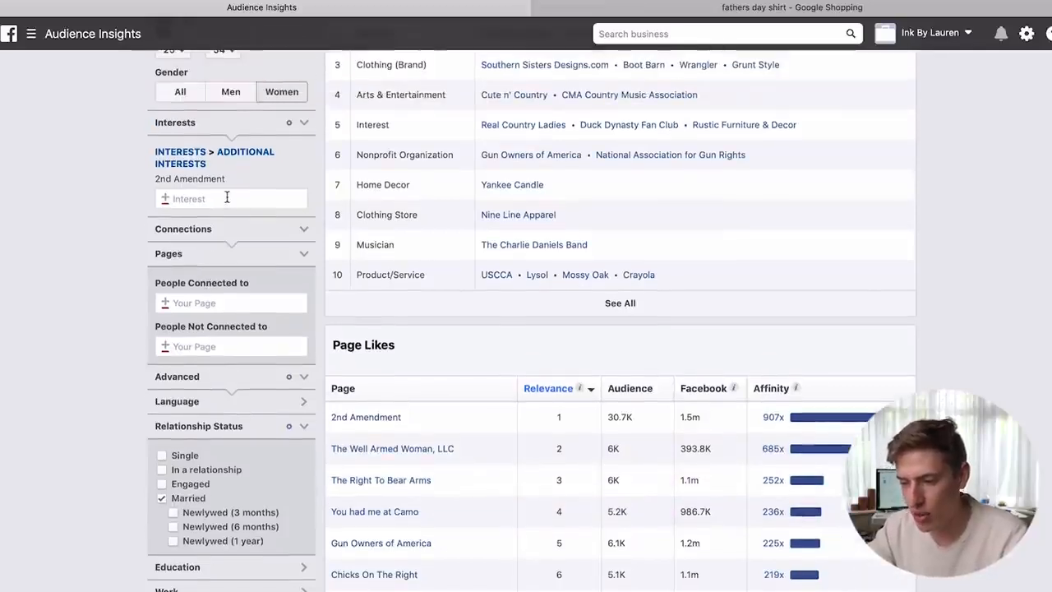
- Add 'Right to keep and bear arms' as a second interest
{"action": "left_click", "coordinate": [228, 197]}
{"action": "type", "text": "the right to bea"}
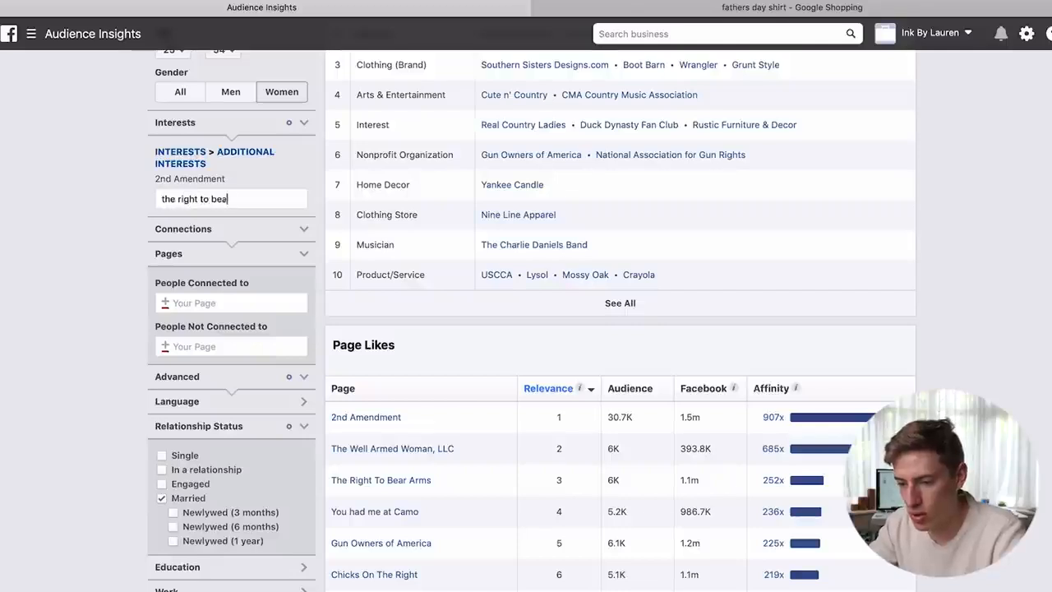
{"action": "type", "text": "r arms"}
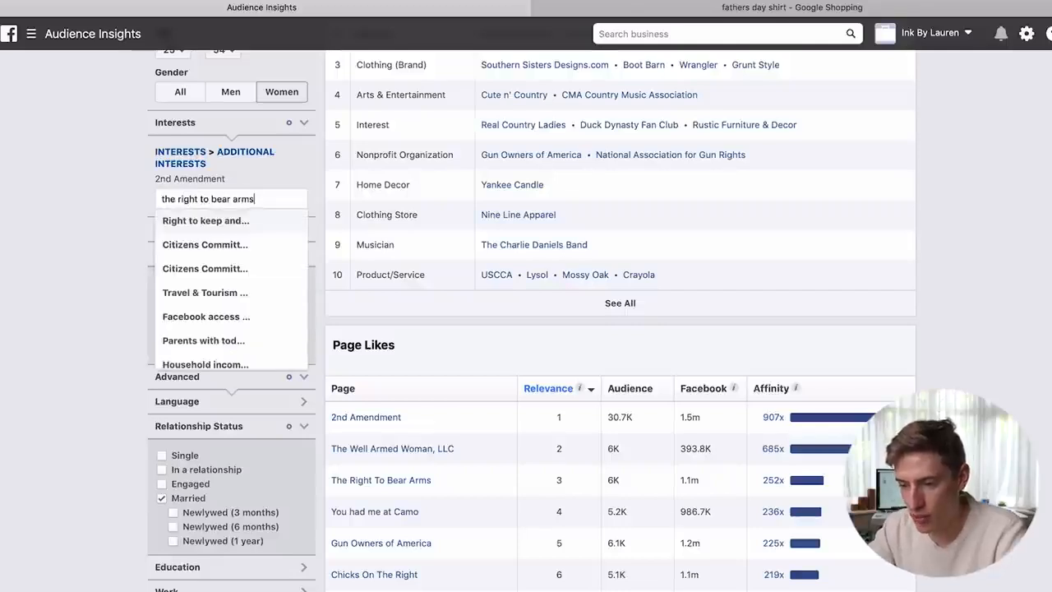
{"action": "left_click", "coordinate": [205, 222]}
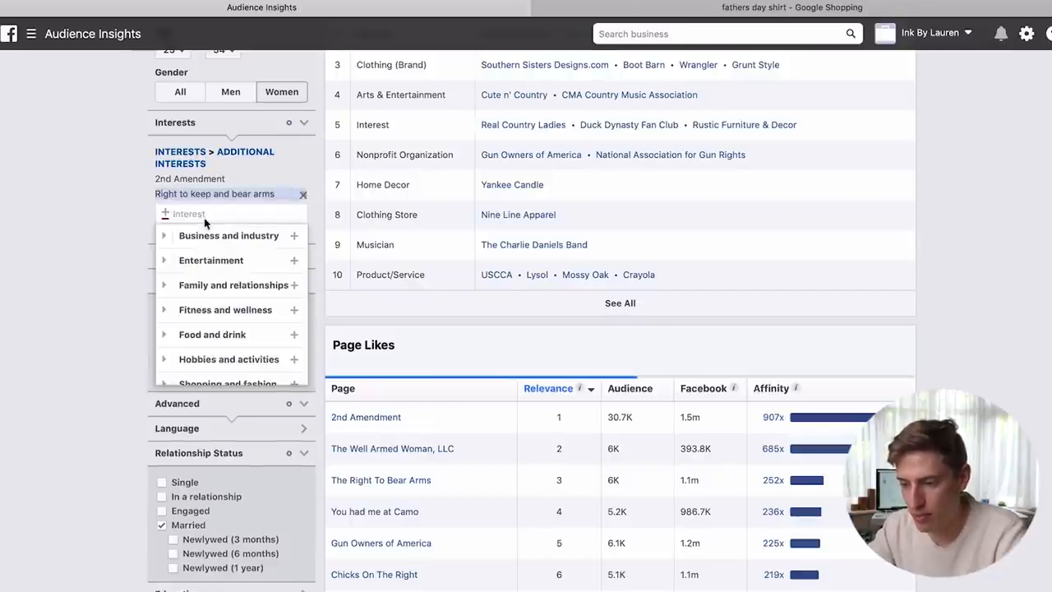
{"action": "left_click", "coordinate": [113, 249]}
- Review the refreshed Page Likes for the 80K–90K audience
{"action": "scroll", "coordinate": [114, 248], "scroll_direction": "up", "scroll_amount": 5}
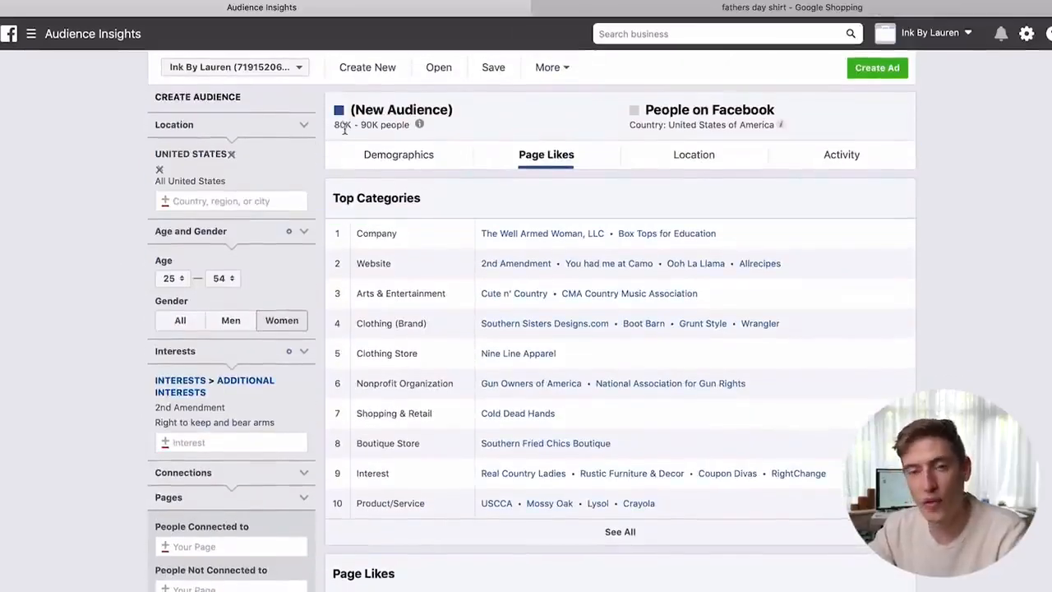
{"action": "scroll", "coordinate": [345, 131], "scroll_direction": "down", "scroll_amount": 3}
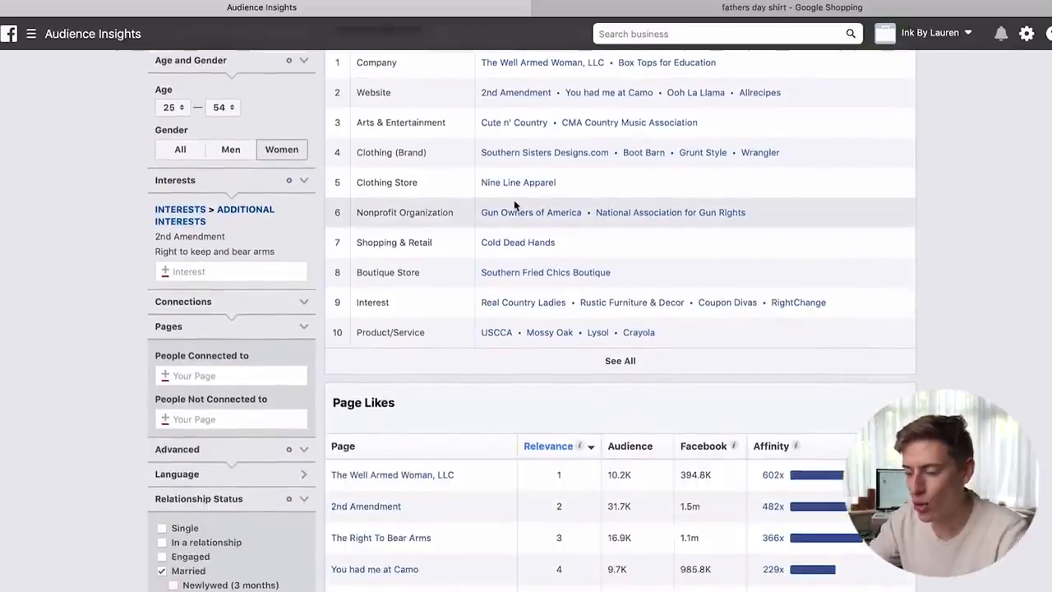
{"action": "scroll", "coordinate": [515, 204], "scroll_direction": "down", "scroll_amount": 4}
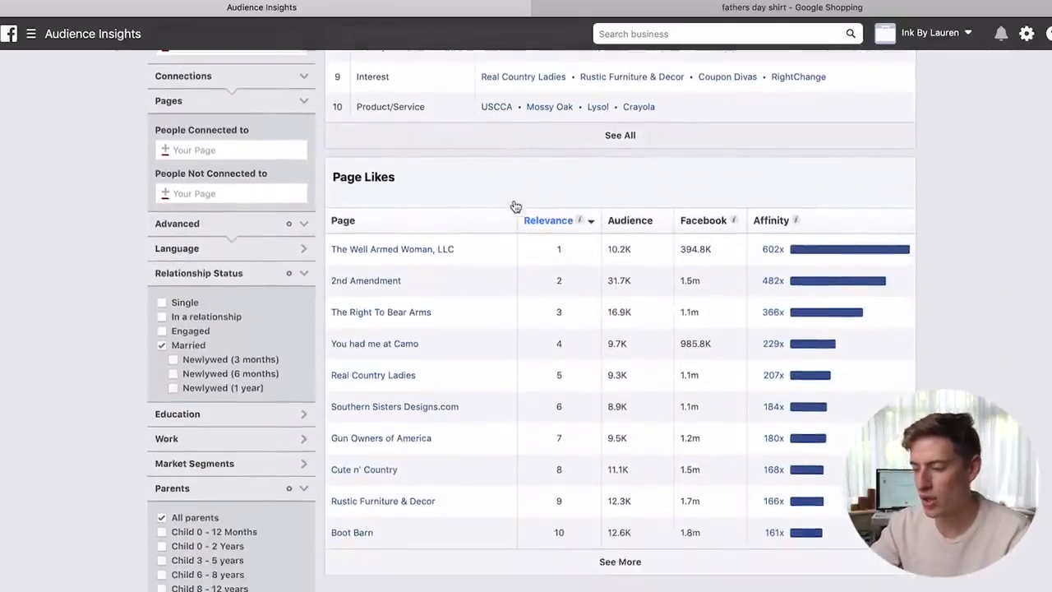
{"action": "mouse_move", "coordinate": [793, 224]}
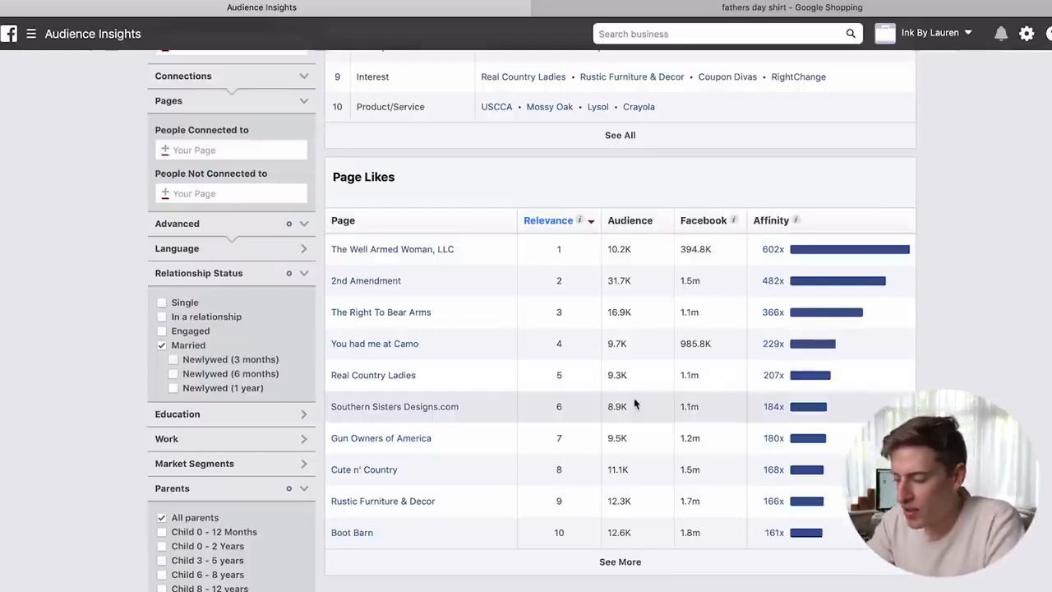
{"action": "mouse_move", "coordinate": [784, 257]}
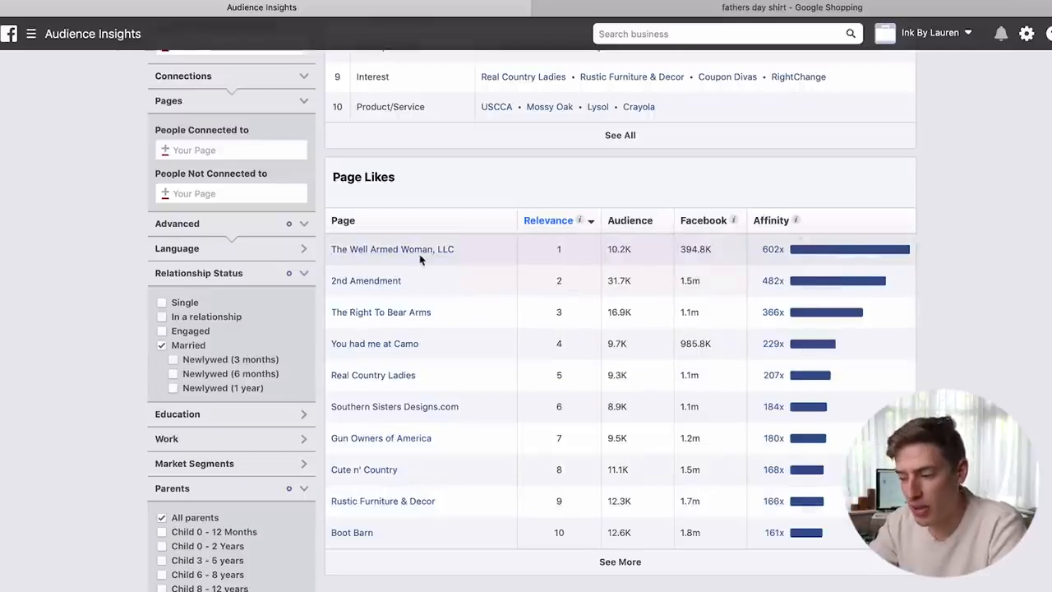
{"action": "mouse_move", "coordinate": [788, 357]}
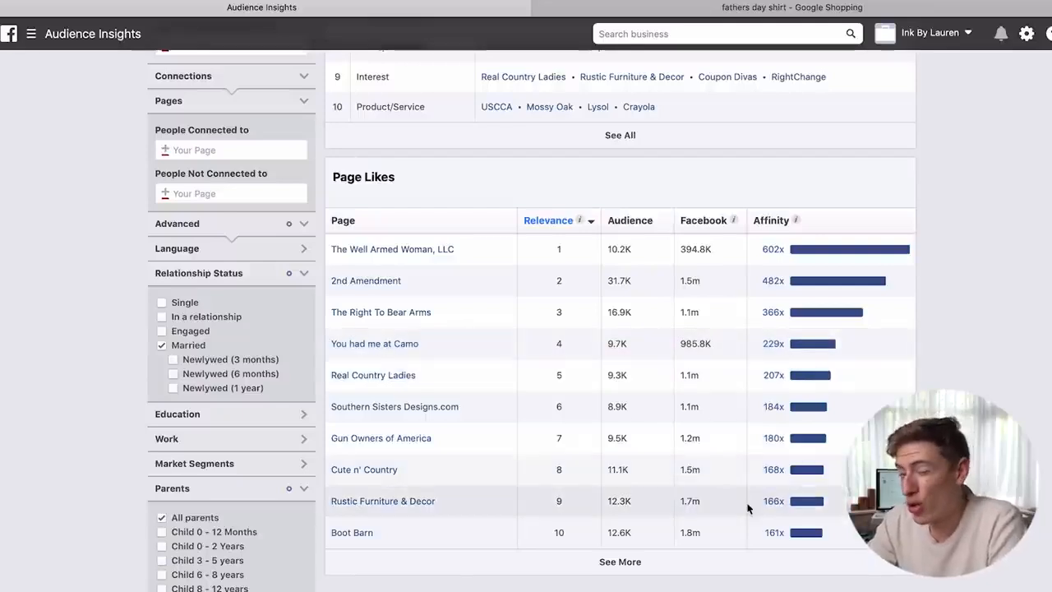
{"action": "mouse_move", "coordinate": [774, 532]}
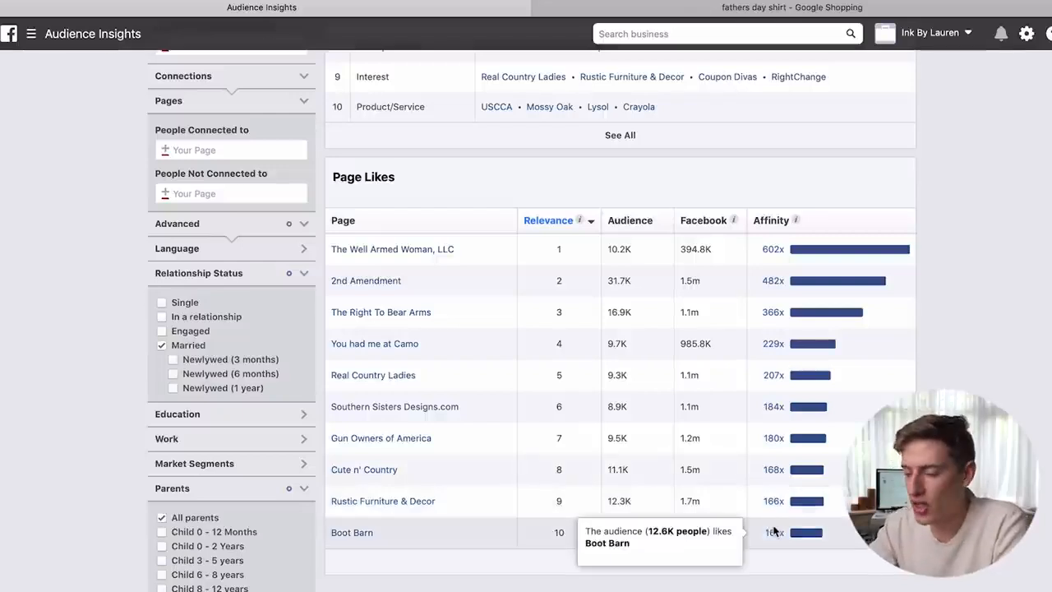
{"action": "scroll", "coordinate": [774, 531], "scroll_direction": "up", "scroll_amount": 5}
{"action": "scroll", "coordinate": [775, 531], "scroll_direction": "down", "scroll_amount": 5}
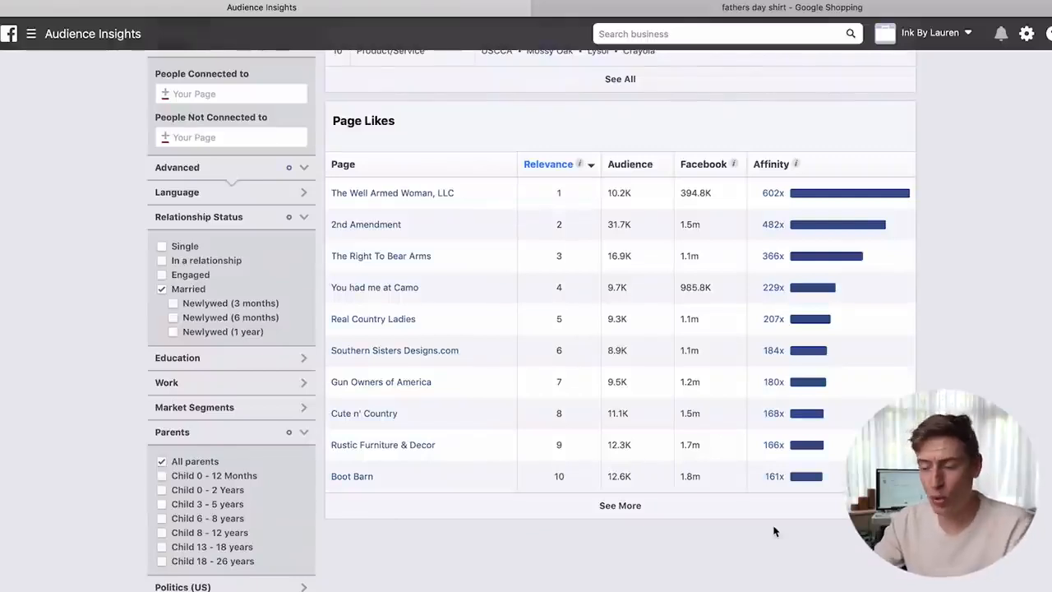
{"action": "scroll", "coordinate": [774, 532], "scroll_direction": "up", "scroll_amount": 5}
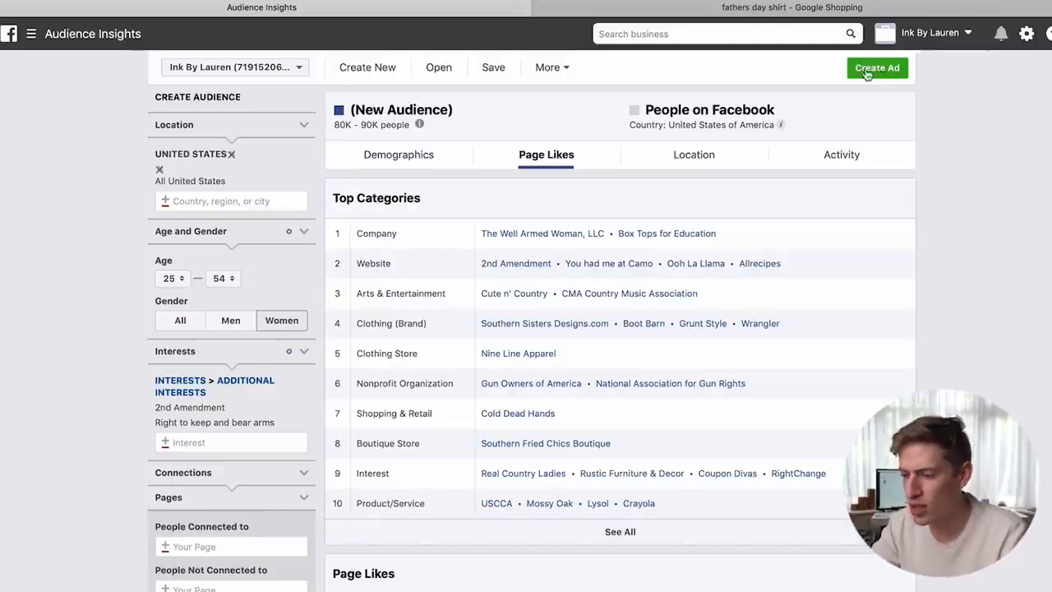
{"action": "left_click", "coordinate": [548, 69]}
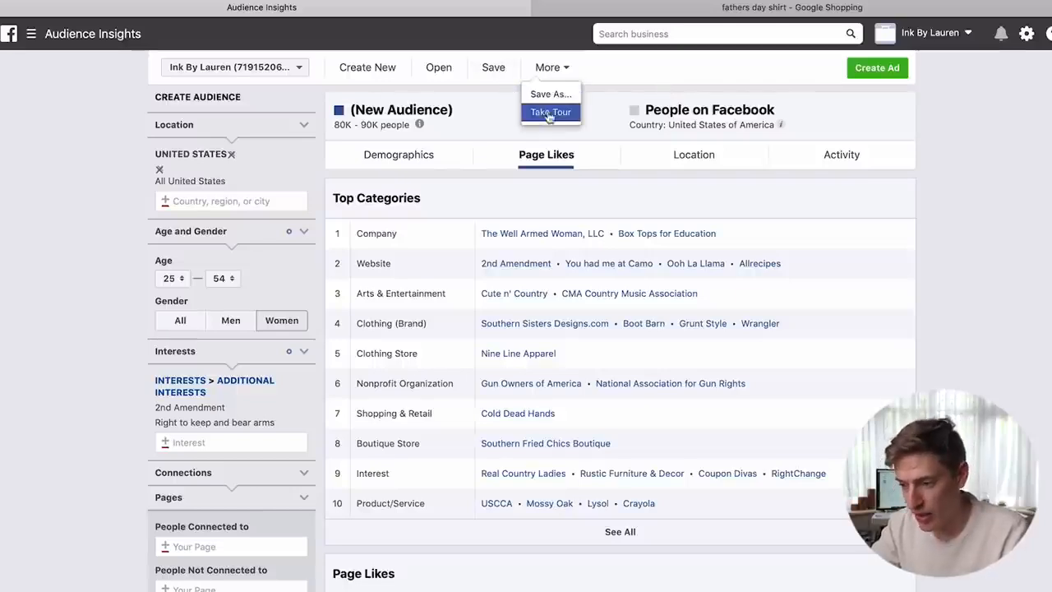
{"action": "left_click", "coordinate": [354, 69]}
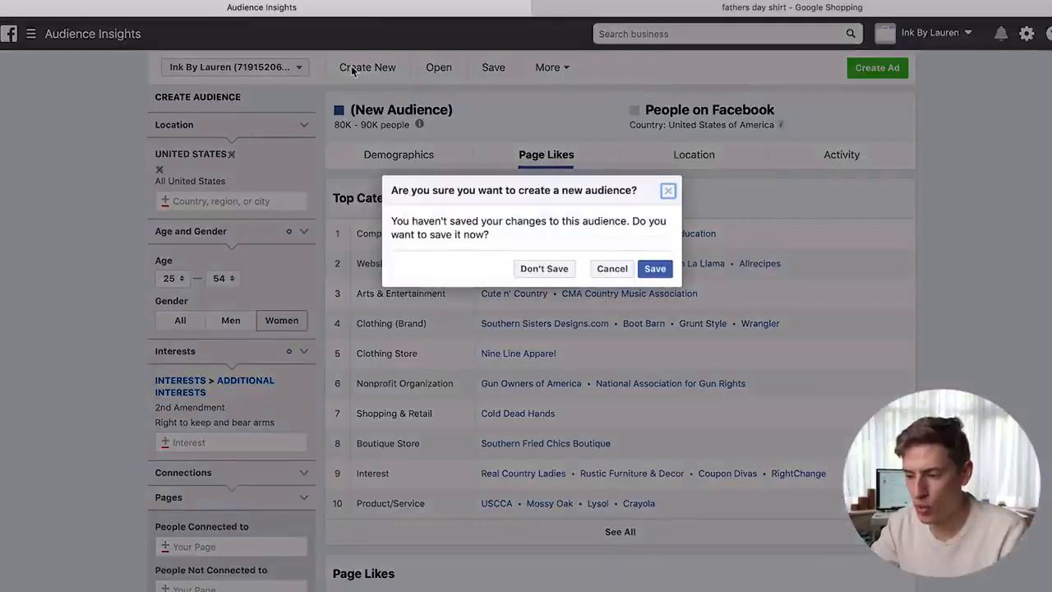
{"action": "left_click", "coordinate": [671, 194]}
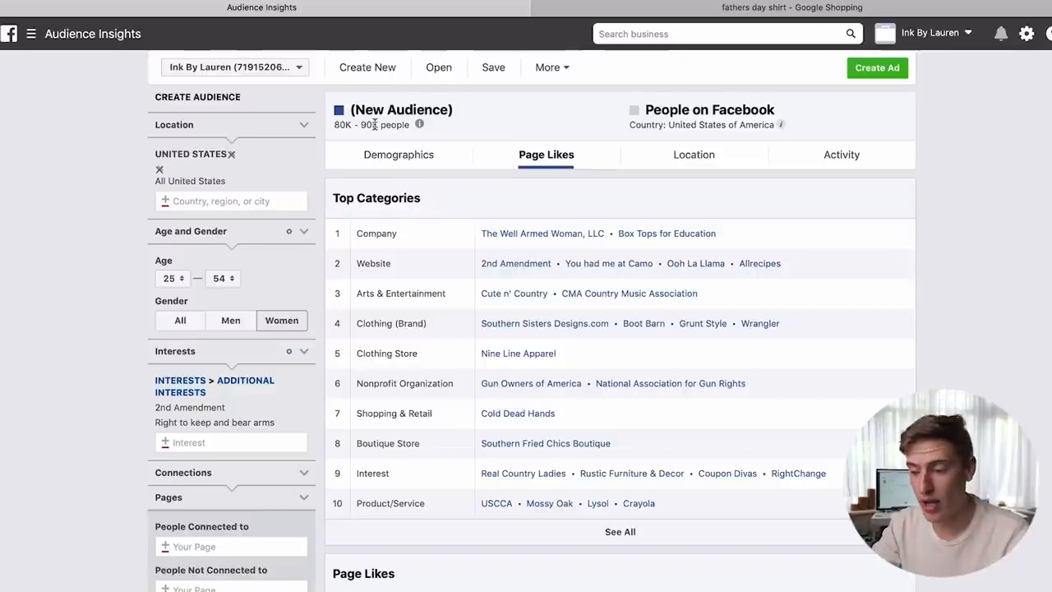
{"action": "left_click_drag", "start_coordinate": [377, 124], "coordinate": [327, 125]}
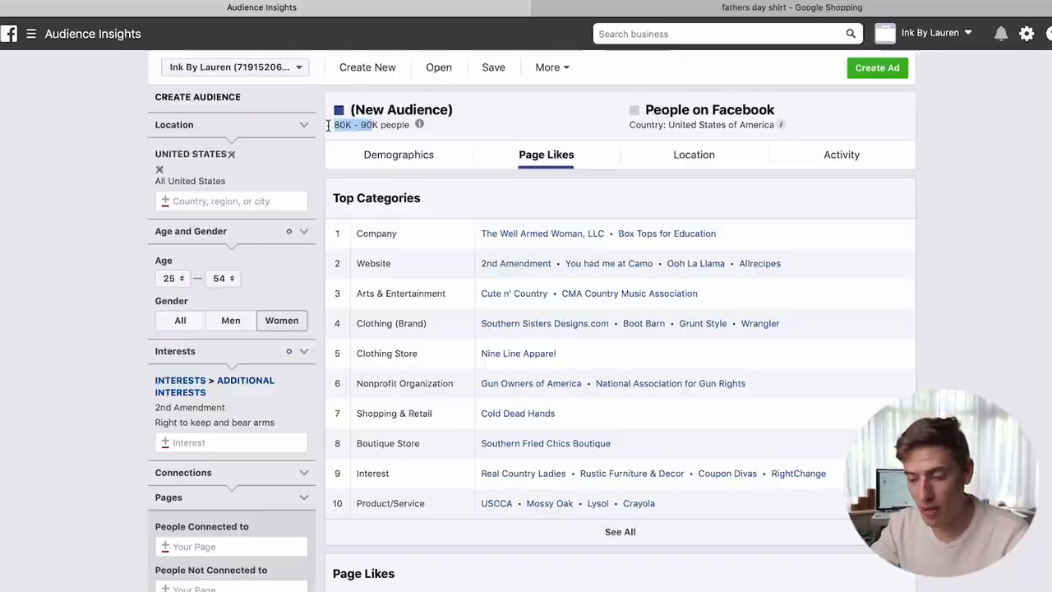
{"action": "left_click", "coordinate": [231, 320]}
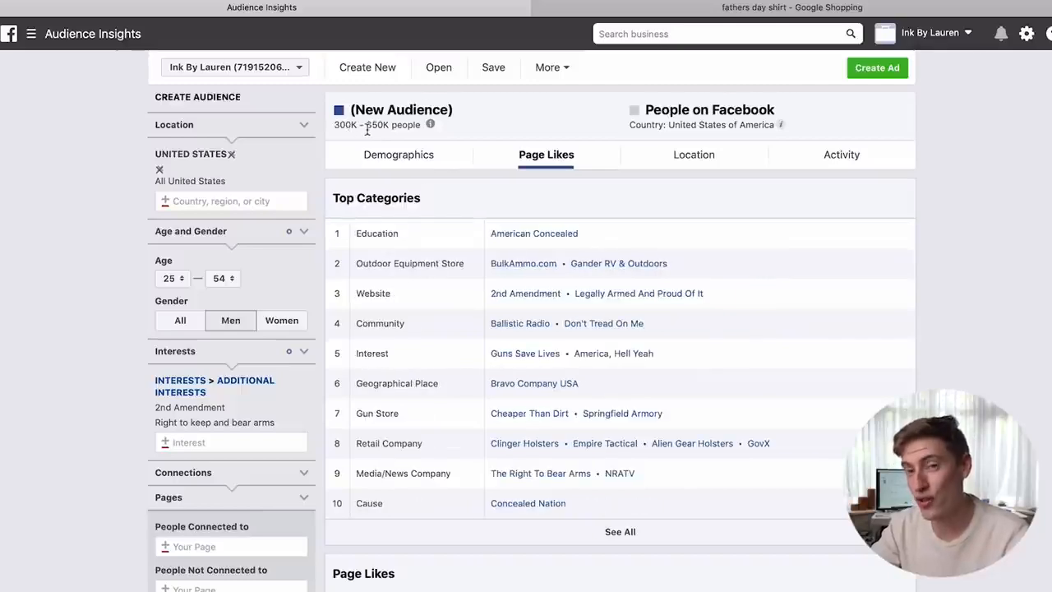
{"action": "left_click", "coordinate": [264, 320]}
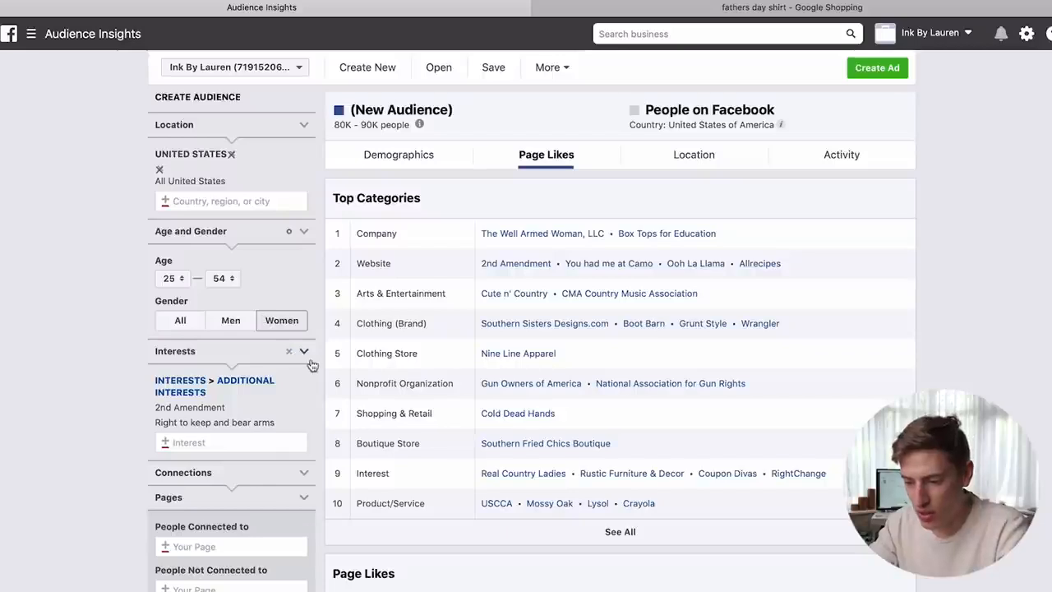
- Toggle Relationship Status options back to Married and untick All parents
{"action": "scroll", "coordinate": [227, 424], "scroll_direction": "down", "scroll_amount": 10}
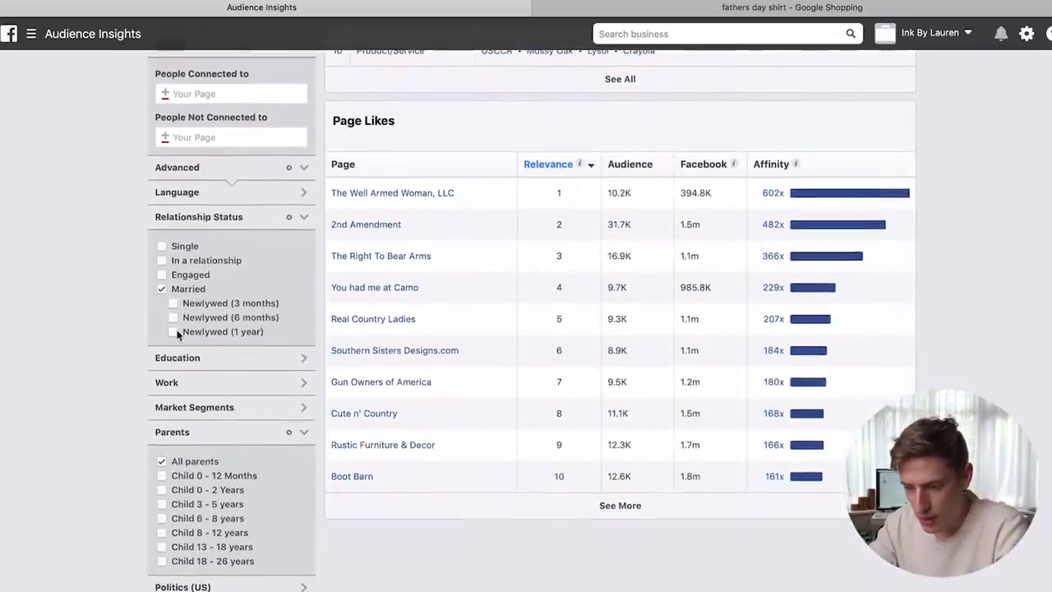
{"action": "left_click", "coordinate": [173, 304]}
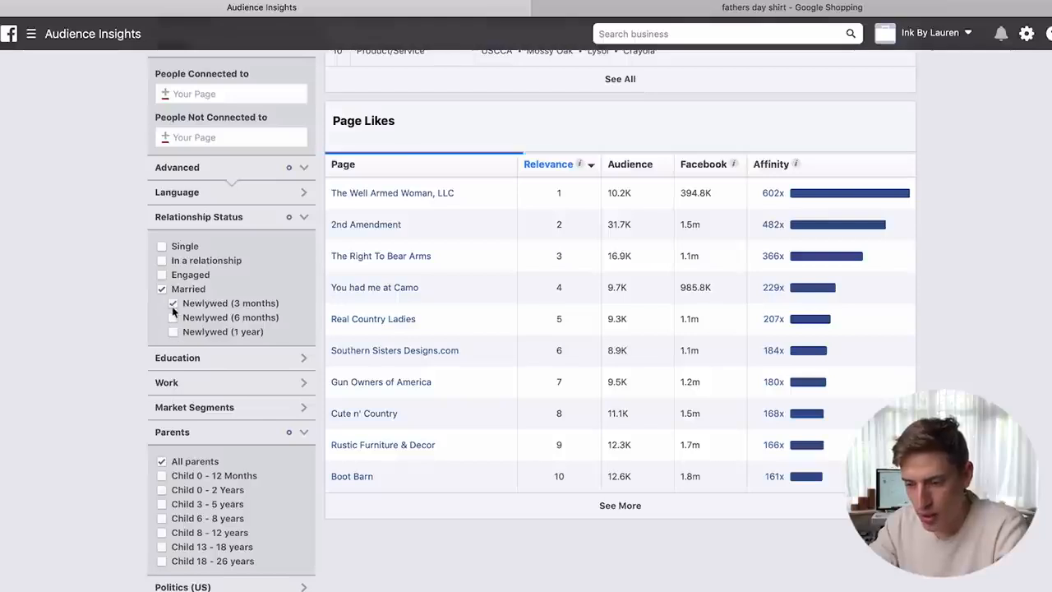
{"action": "left_click", "coordinate": [162, 290]}
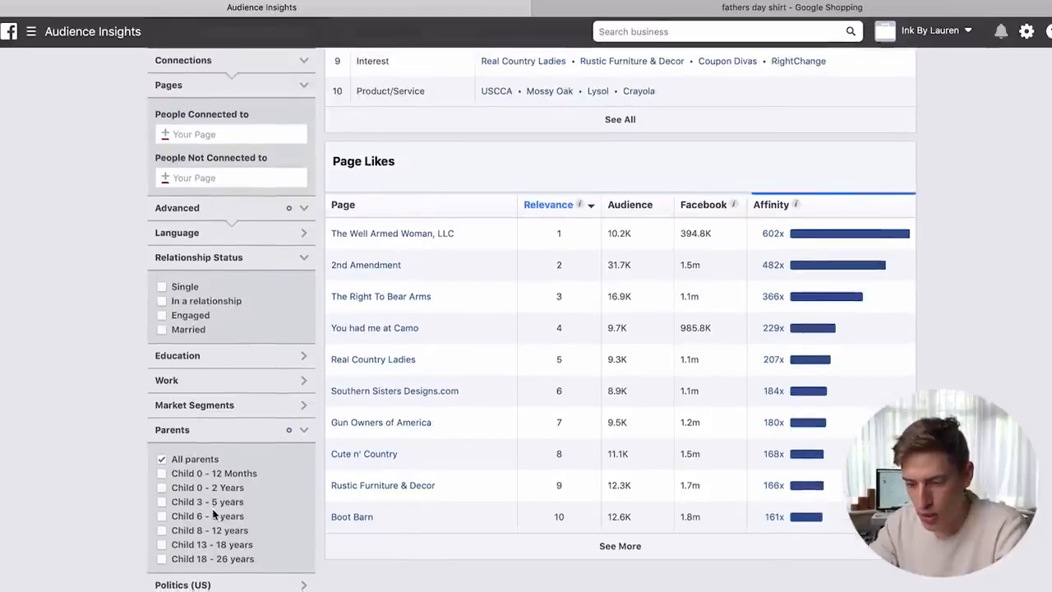
{"action": "left_click", "coordinate": [162, 461]}
{"action": "left_click", "coordinate": [163, 332]}
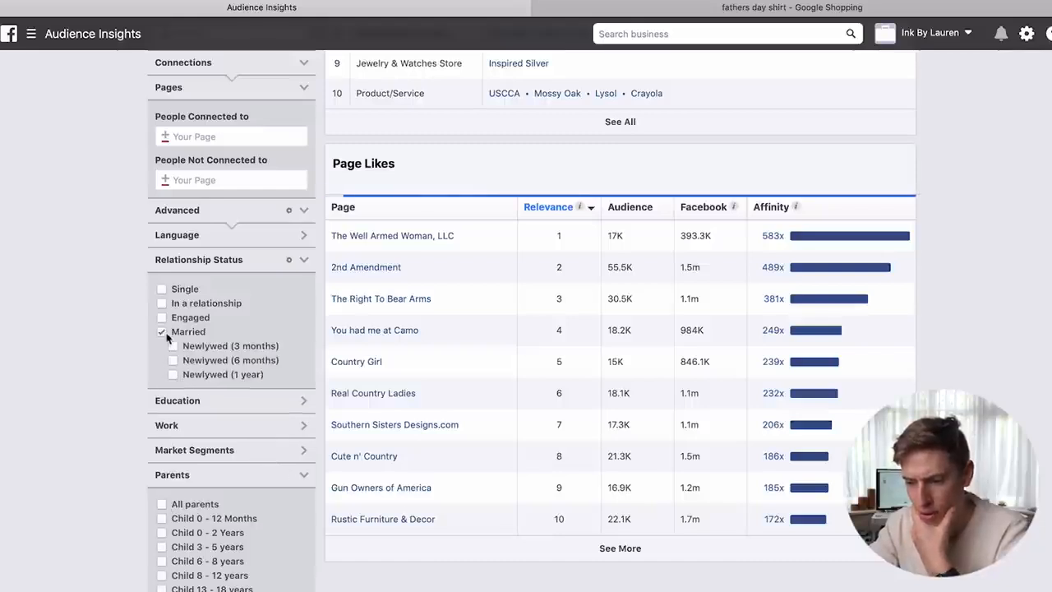
{"action": "left_click", "coordinate": [172, 375]}
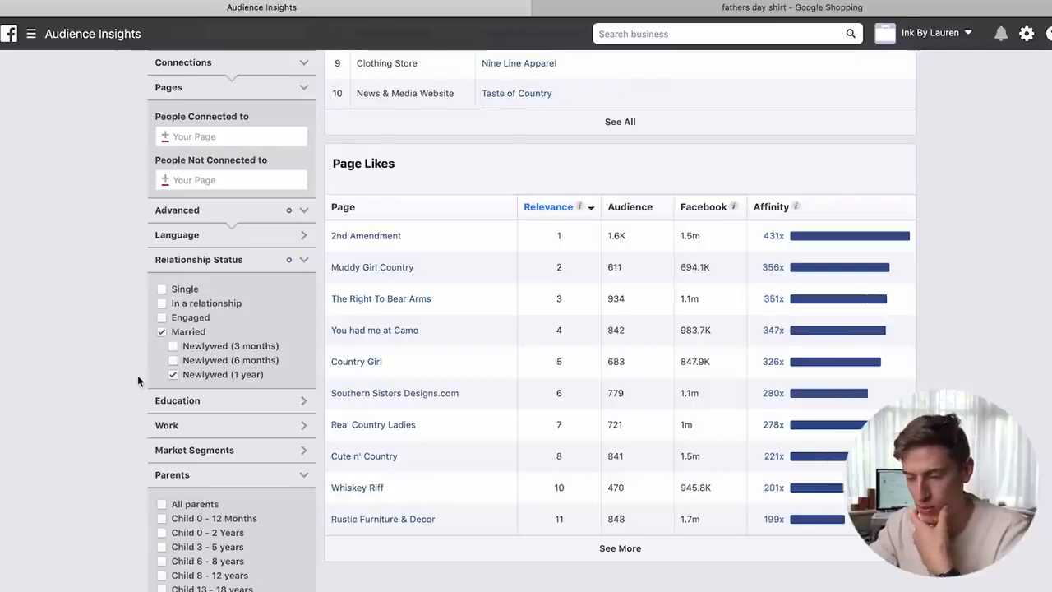
- Remove the 2nd Amendment interest and untick Newlywed (1 year)
{"action": "scroll", "coordinate": [138, 375], "scroll_direction": "up", "scroll_amount": 10}
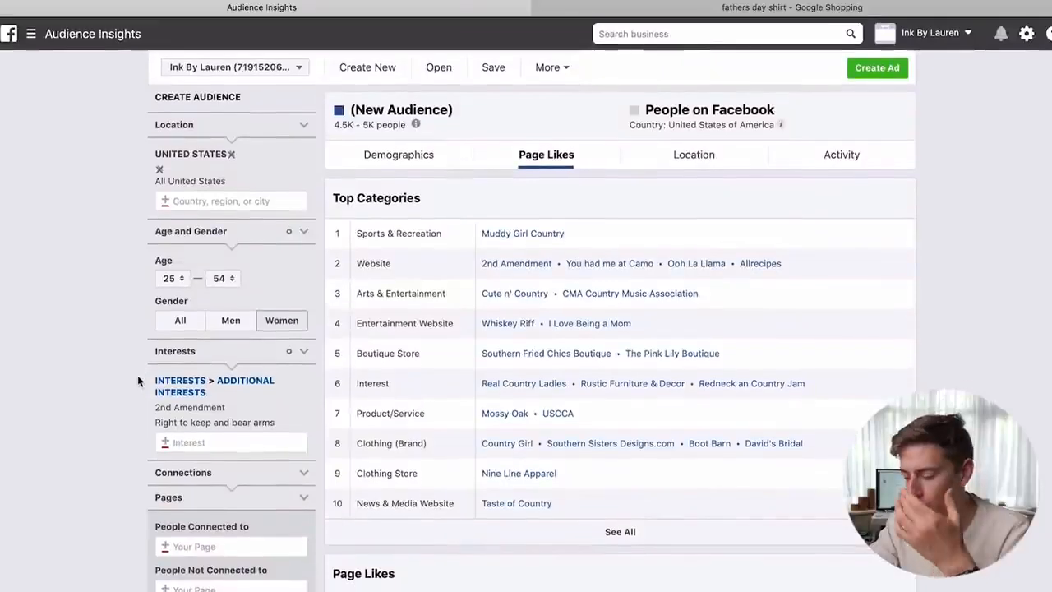
{"action": "scroll", "coordinate": [138, 375], "scroll_direction": "down", "scroll_amount": 1}
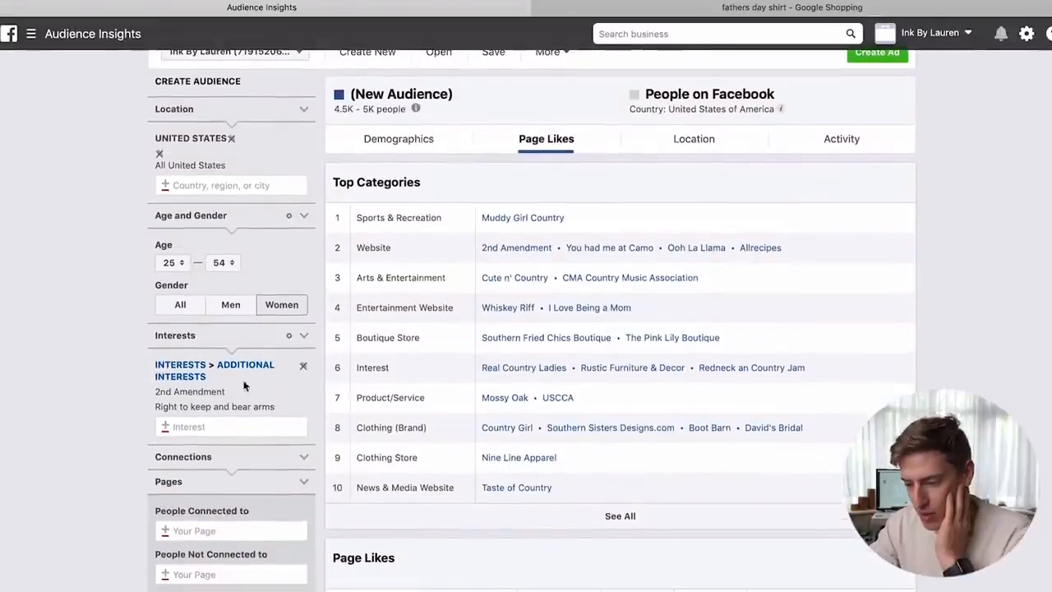
{"action": "left_click", "coordinate": [305, 393]}
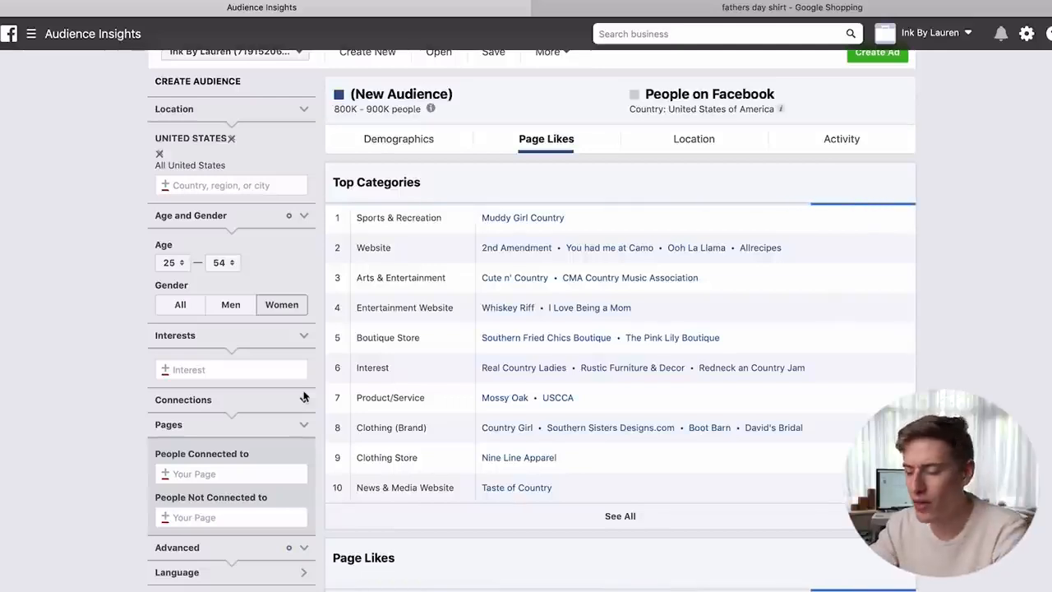
{"action": "scroll", "coordinate": [303, 396], "scroll_direction": "down", "scroll_amount": 5}
{"action": "scroll", "coordinate": [303, 396], "scroll_direction": "down", "scroll_amount": 2}
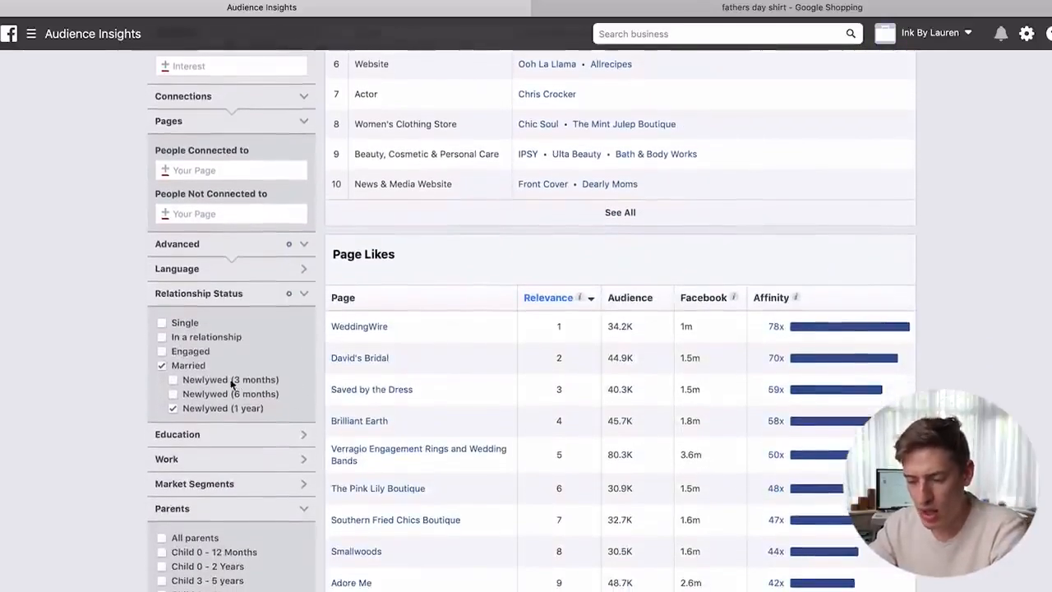
{"action": "left_click", "coordinate": [173, 408]}
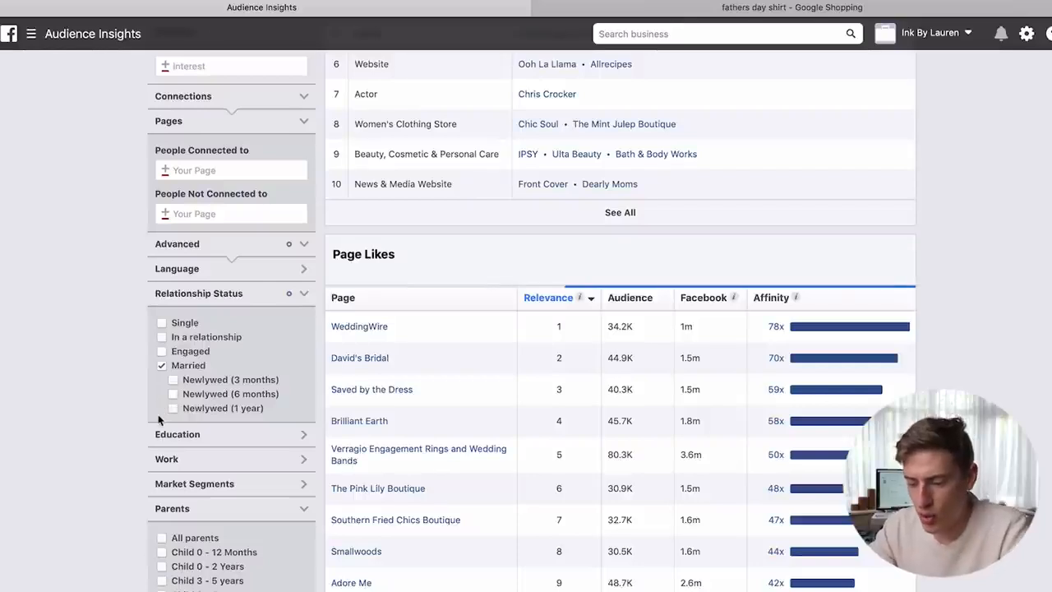
{"action": "scroll", "coordinate": [159, 420], "scroll_direction": "up", "scroll_amount": 5}
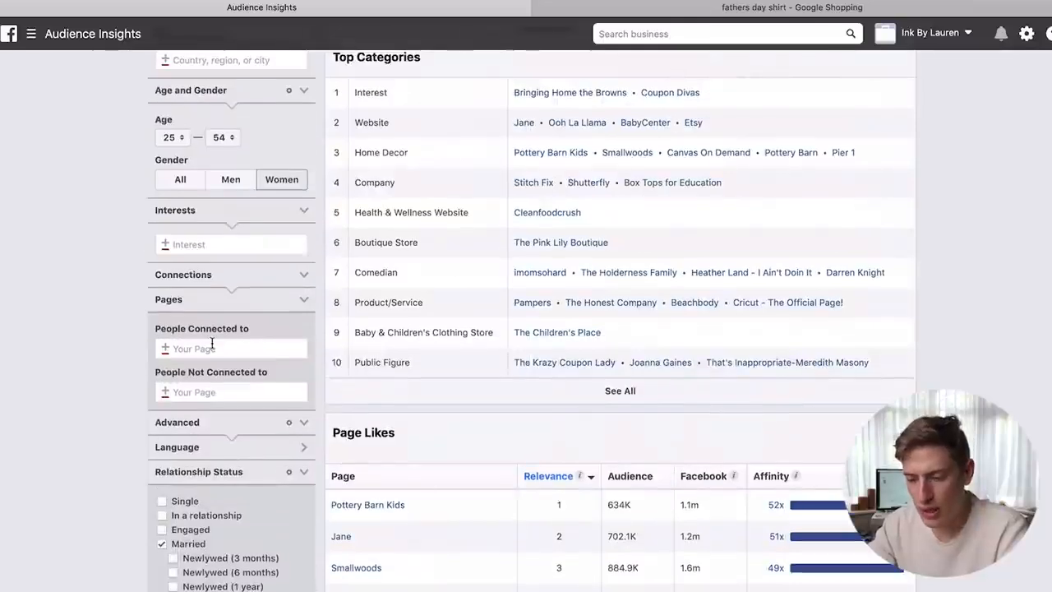
- Add Bartender as an interest, searching 'bartend'
{"action": "left_click", "coordinate": [236, 246]}
{"action": "type", "text": "bart"}
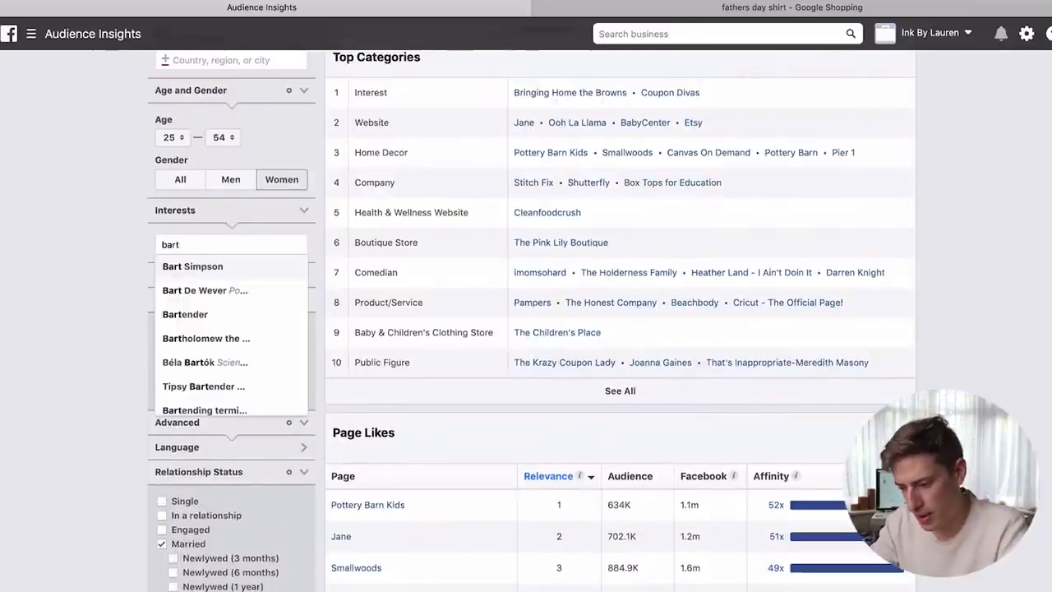
{"action": "type", "text": "end"}
{"action": "left_click", "coordinate": [227, 265]}
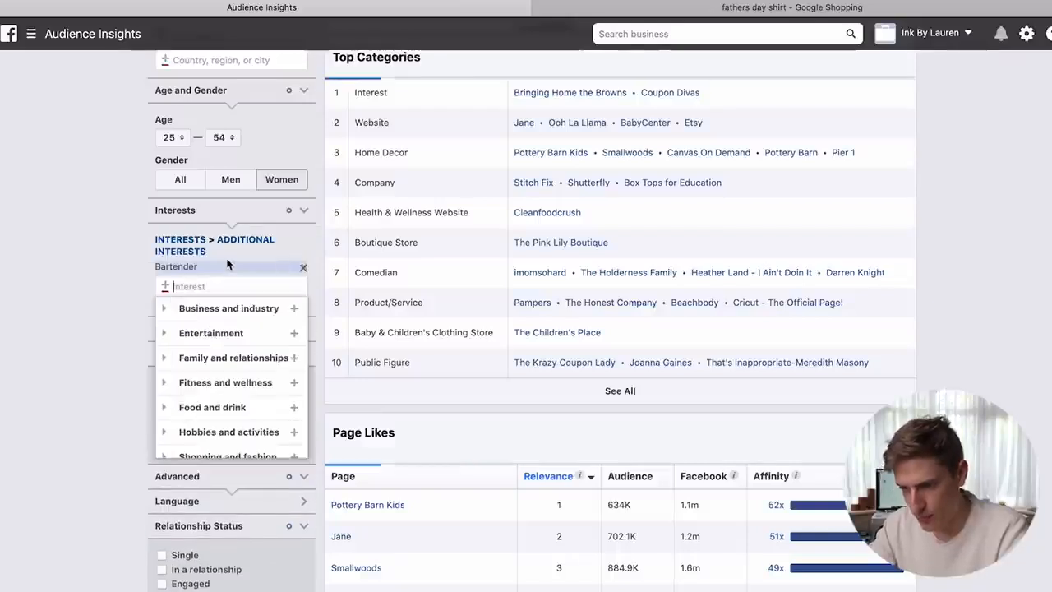
{"action": "left_click", "coordinate": [66, 278]}
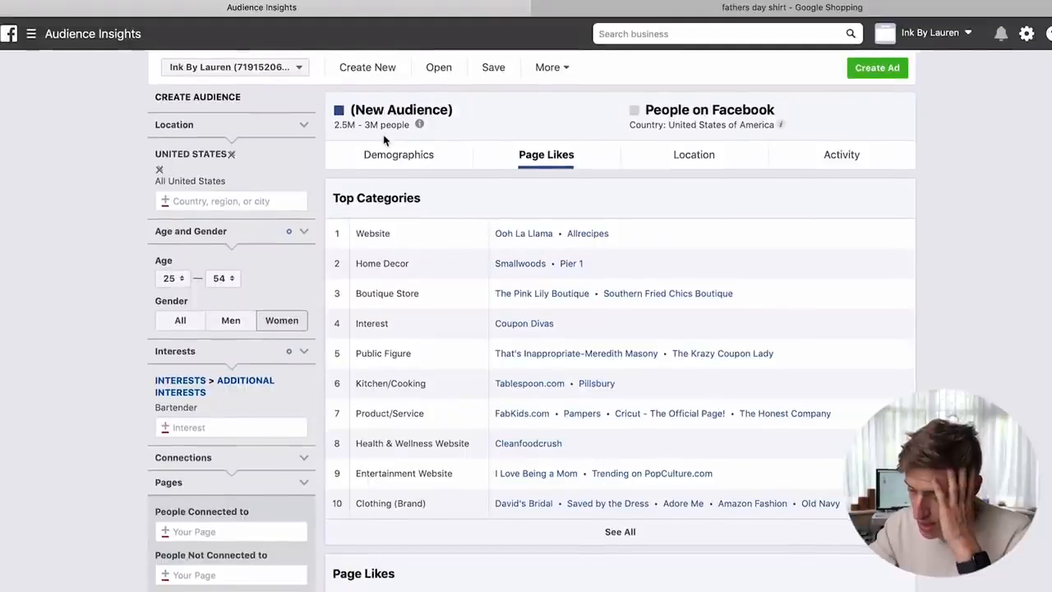
{"action": "scroll", "coordinate": [384, 142], "scroll_direction": "down", "scroll_amount": 3}
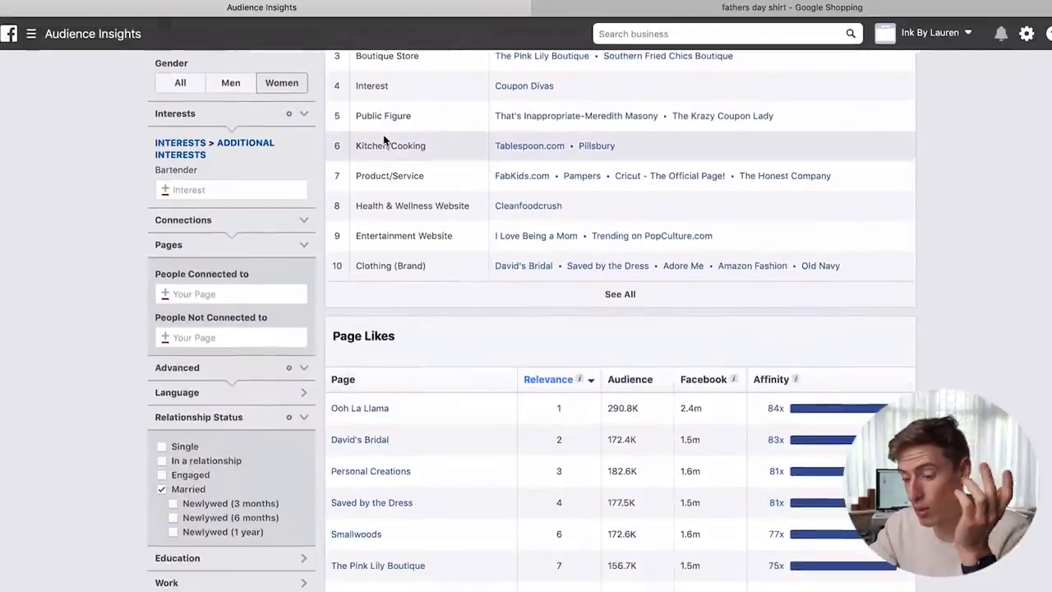
{"action": "scroll", "coordinate": [235, 345], "scroll_direction": "up", "scroll_amount": 3}
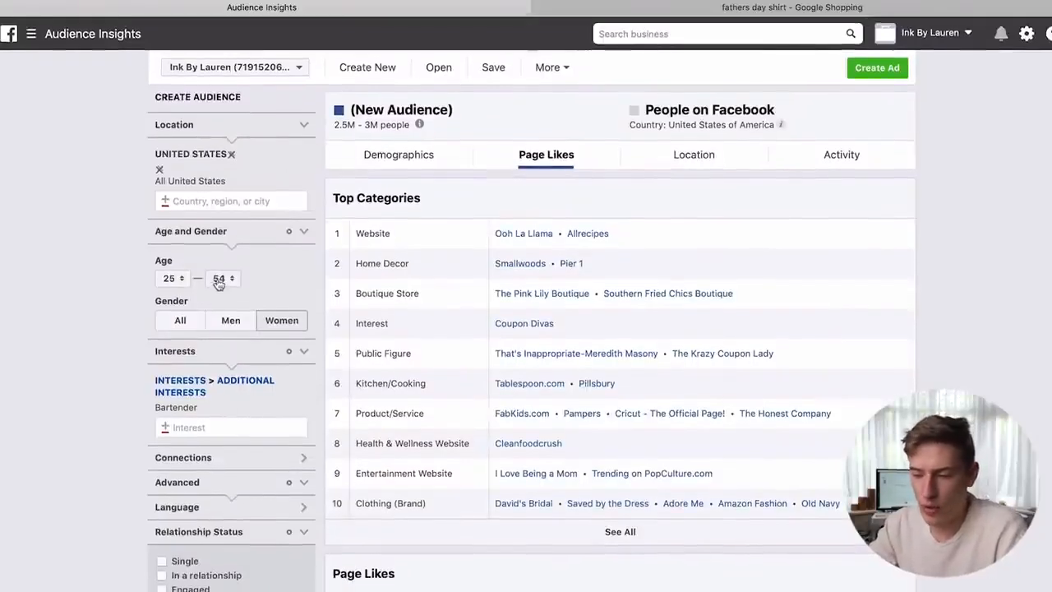
- Set the audience Gender to All
{"action": "left_click", "coordinate": [231, 322]}
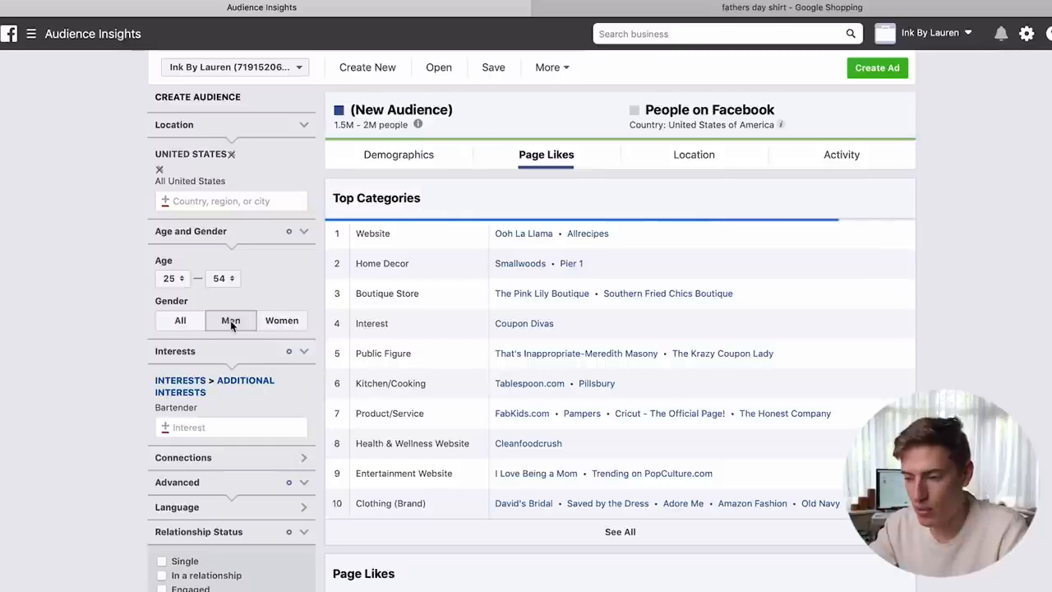
{"action": "left_click", "coordinate": [184, 326]}
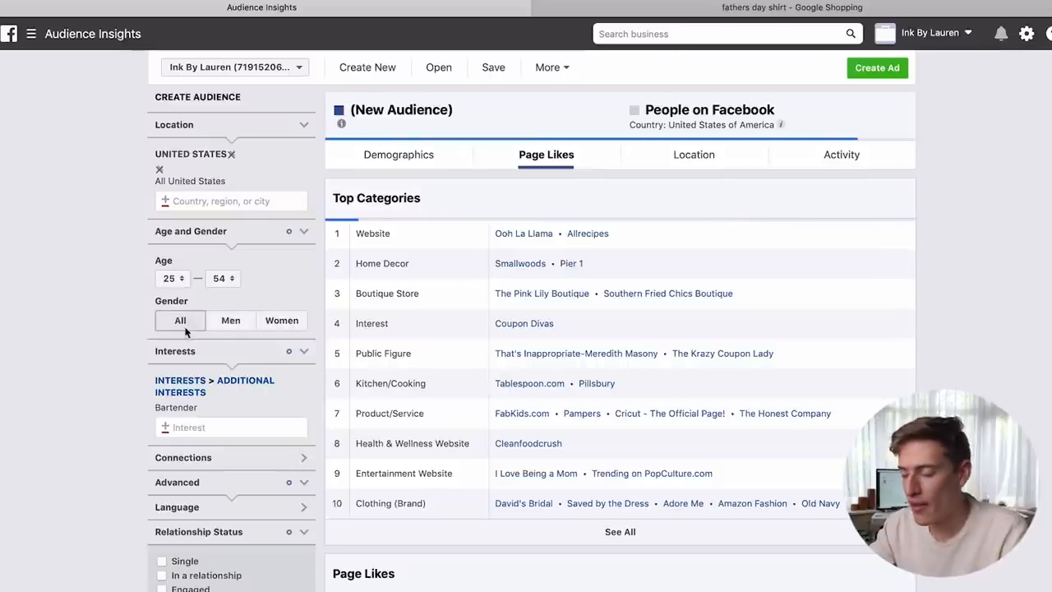
{"action": "scroll", "coordinate": [186, 330], "scroll_direction": "down", "scroll_amount": 1}
{"action": "scroll", "coordinate": [187, 330], "scroll_direction": "down", "scroll_amount": 5}
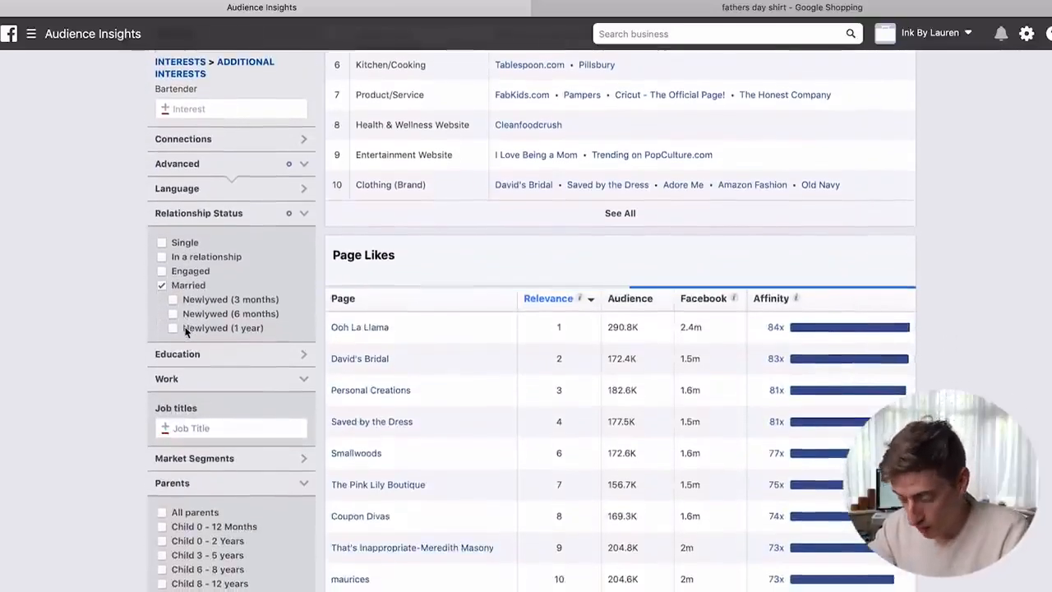
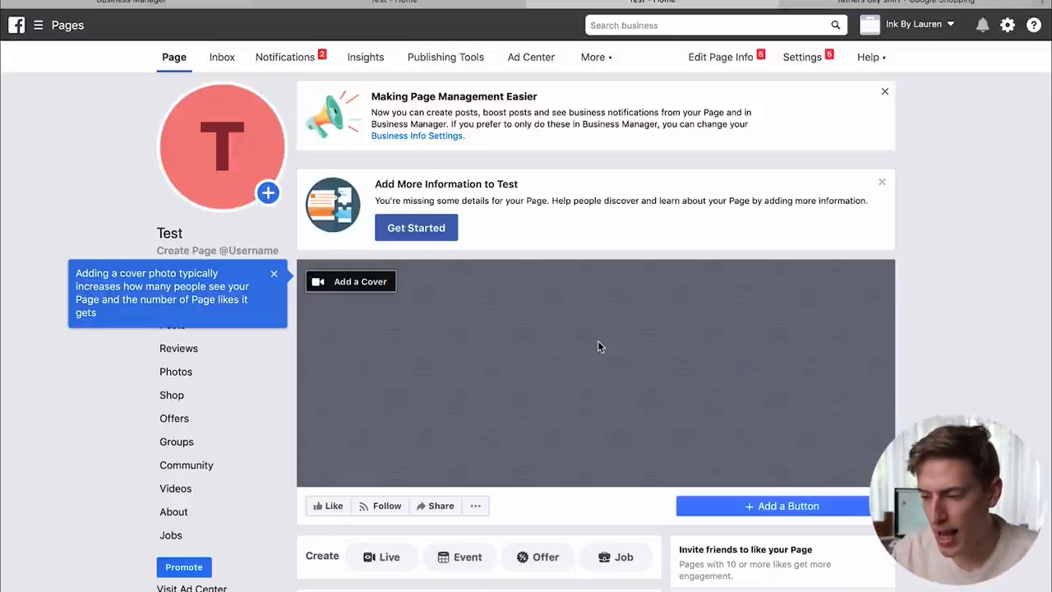
- Dismiss the 'Making Page Management Easier' and 'Add More Information' tip cards on the Test page
{"action": "scroll", "coordinate": [614, 430], "scroll_direction": "down", "scroll_amount": 3}
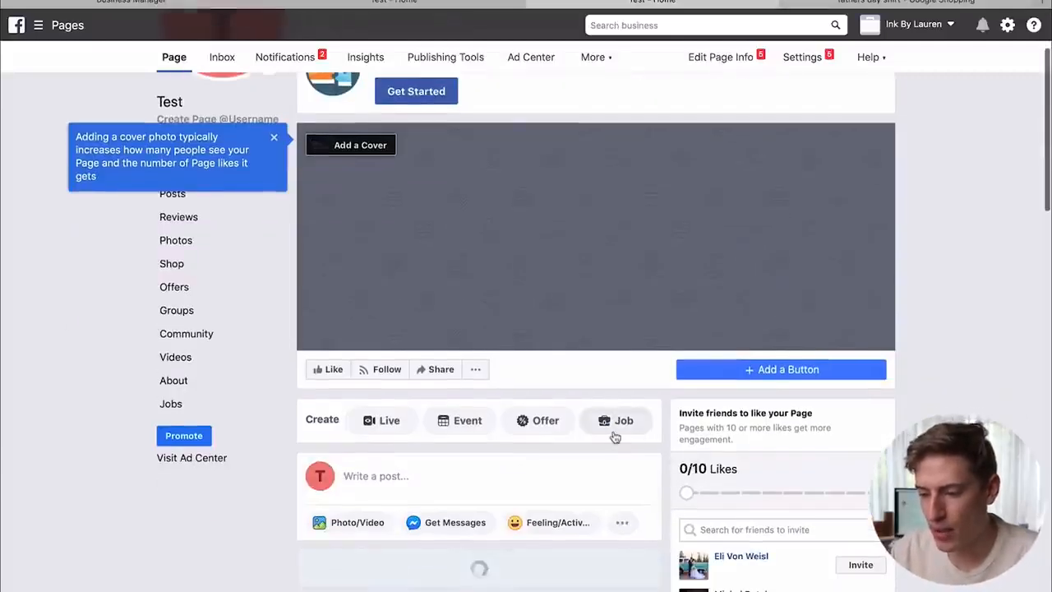
{"action": "scroll", "coordinate": [613, 437], "scroll_direction": "up", "scroll_amount": 3}
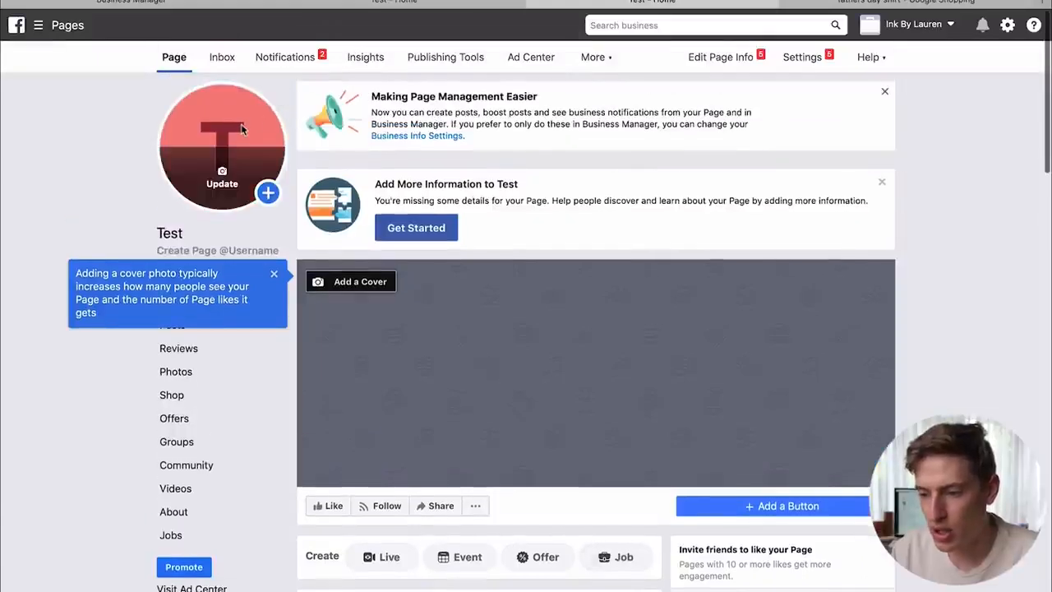
{"action": "left_click", "coordinate": [886, 93]}
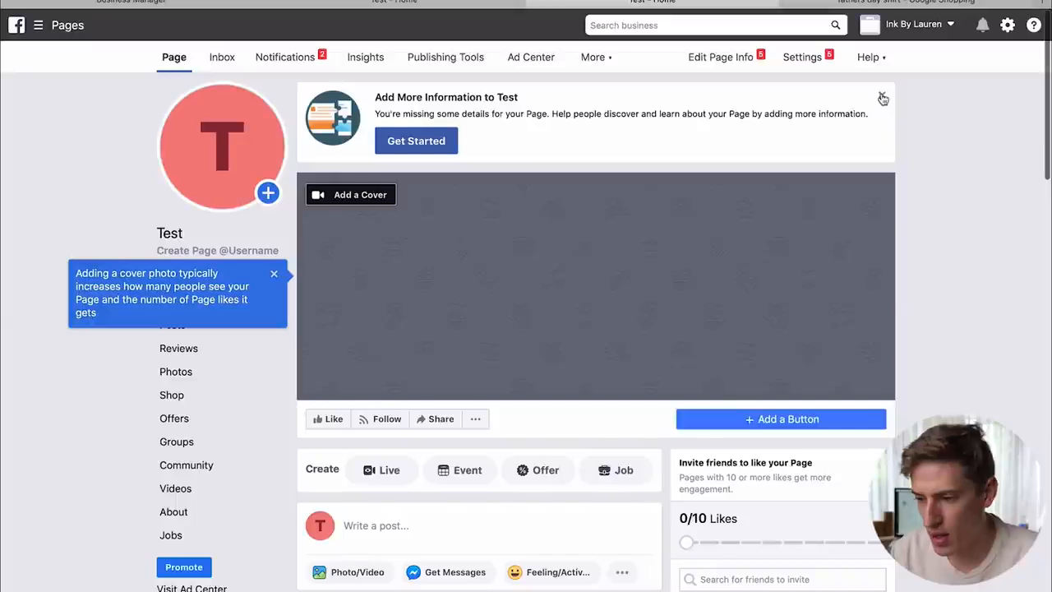
{"action": "left_click", "coordinate": [882, 98]}
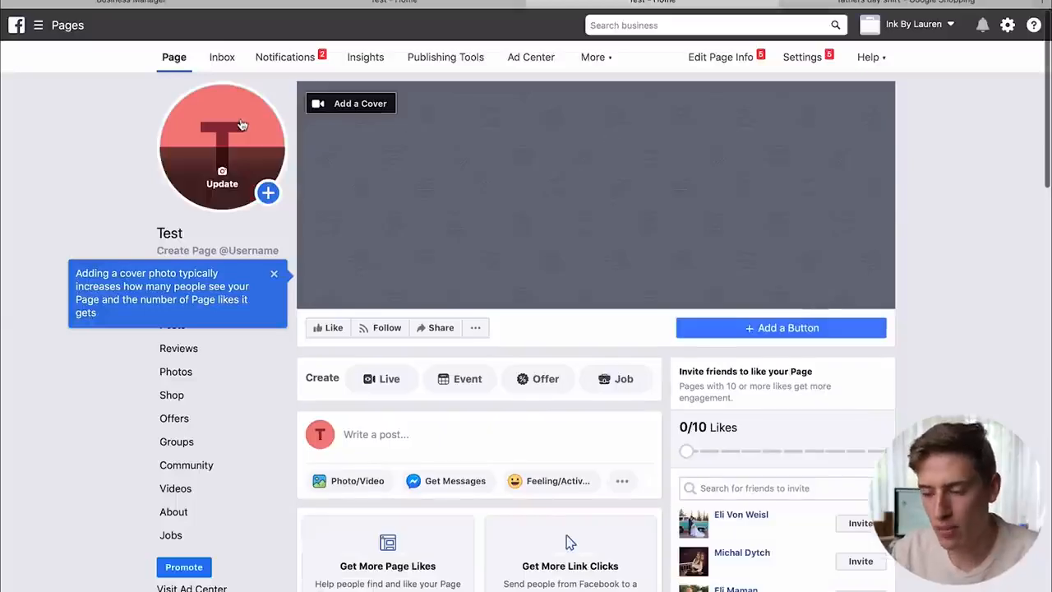
- Start a new post on the Test page, leaving the Create Post text empty
{"action": "scroll", "coordinate": [454, 451], "scroll_direction": "down", "scroll_amount": 3}
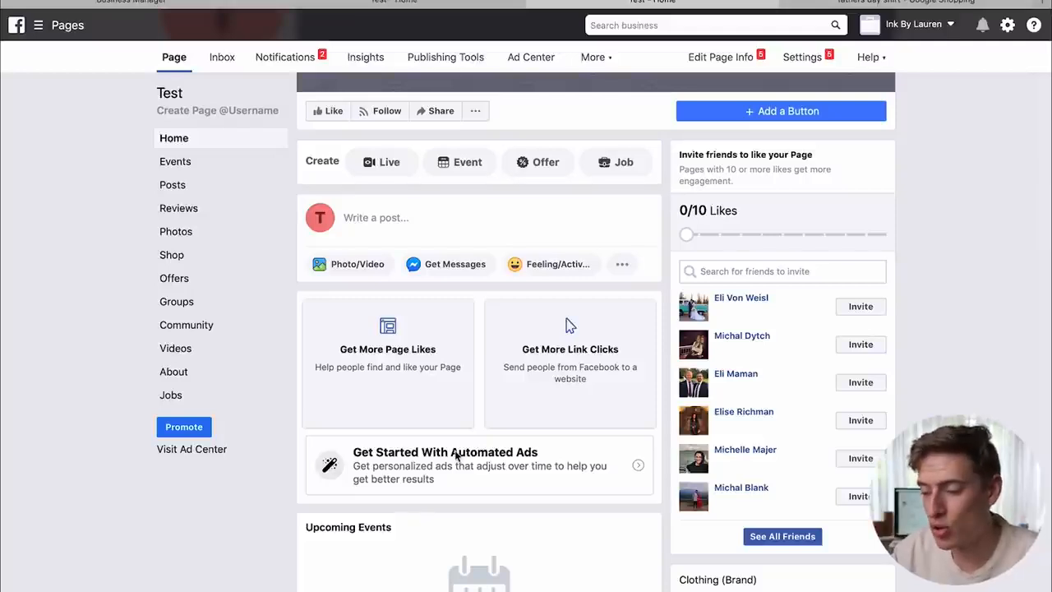
{"action": "scroll", "coordinate": [456, 457], "scroll_direction": "up", "scroll_amount": 2}
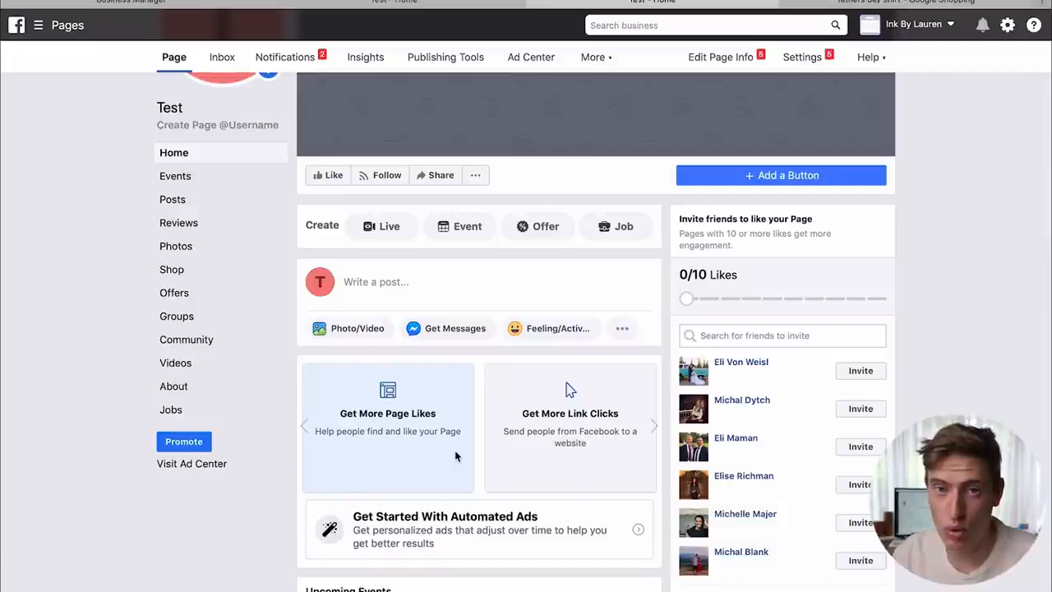
{"action": "scroll", "coordinate": [457, 456], "scroll_direction": "up", "scroll_amount": 2}
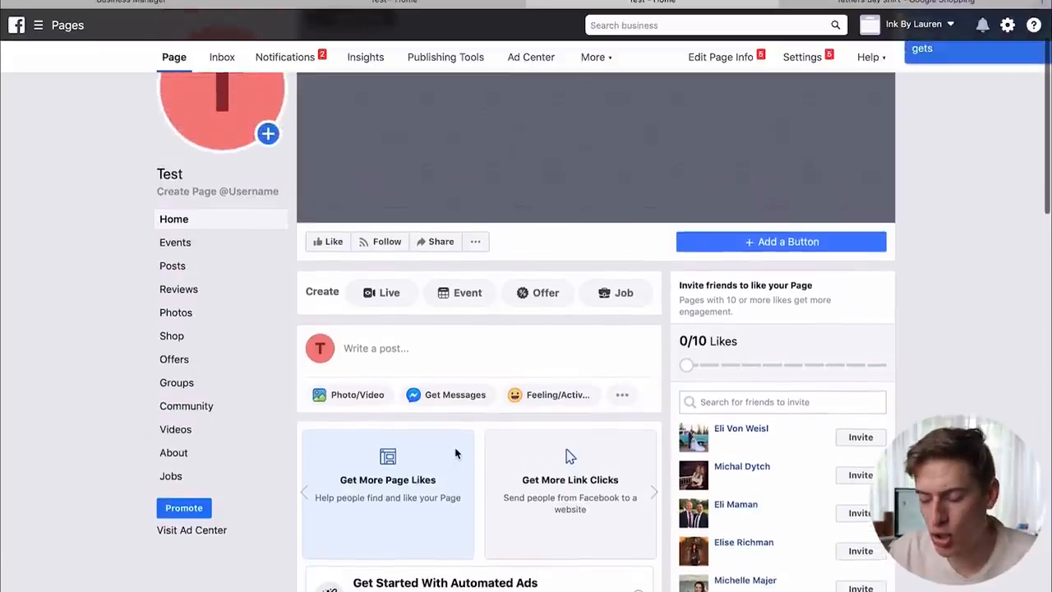
{"action": "left_click", "coordinate": [412, 361]}
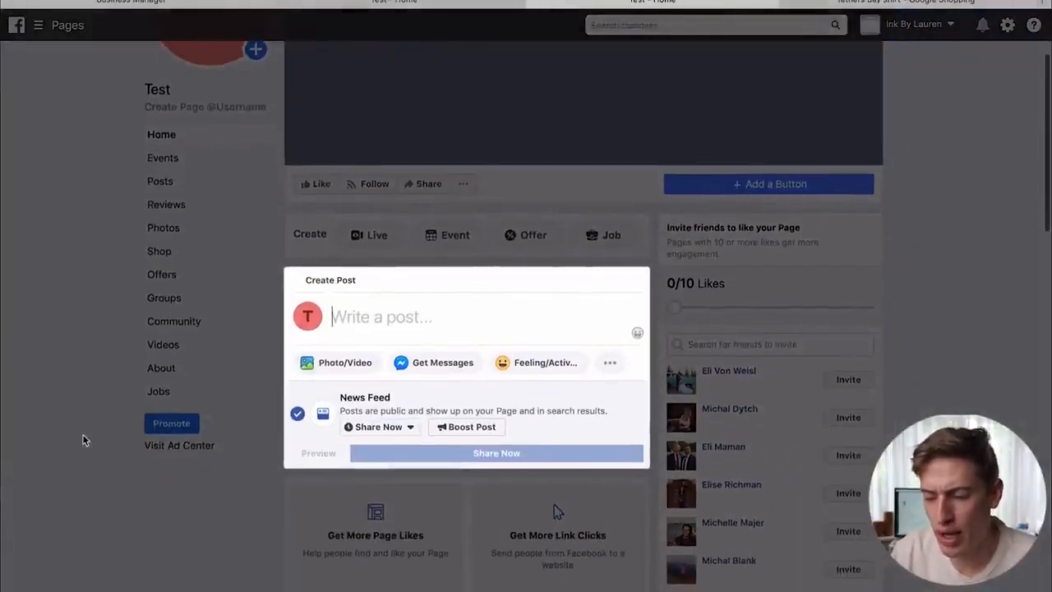
- Close the Create Post dialog without posting and look over the Test page
{"action": "left_click", "coordinate": [83, 439]}
{"action": "scroll", "coordinate": [83, 440], "scroll_direction": "down", "scroll_amount": 1}
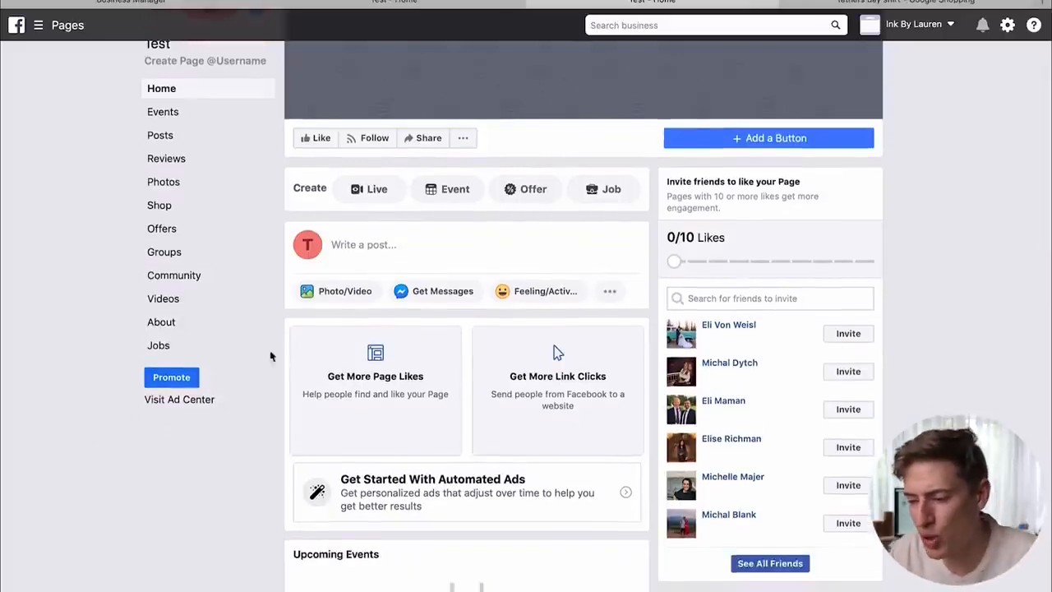
{"action": "scroll", "coordinate": [293, 349], "scroll_direction": "up", "scroll_amount": 2}
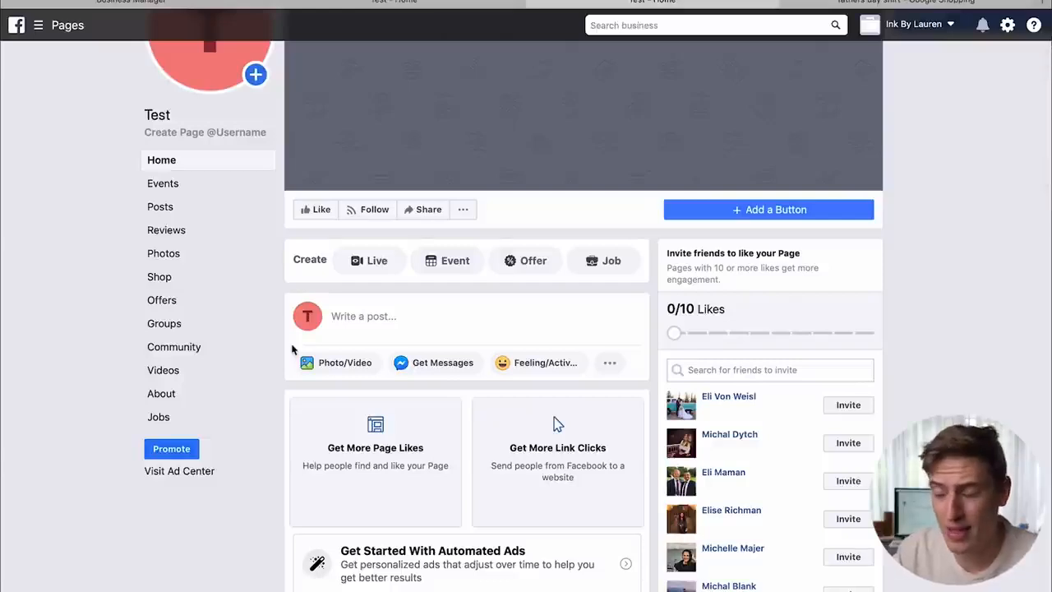
{"action": "scroll", "coordinate": [292, 349], "scroll_direction": "up", "scroll_amount": 3}
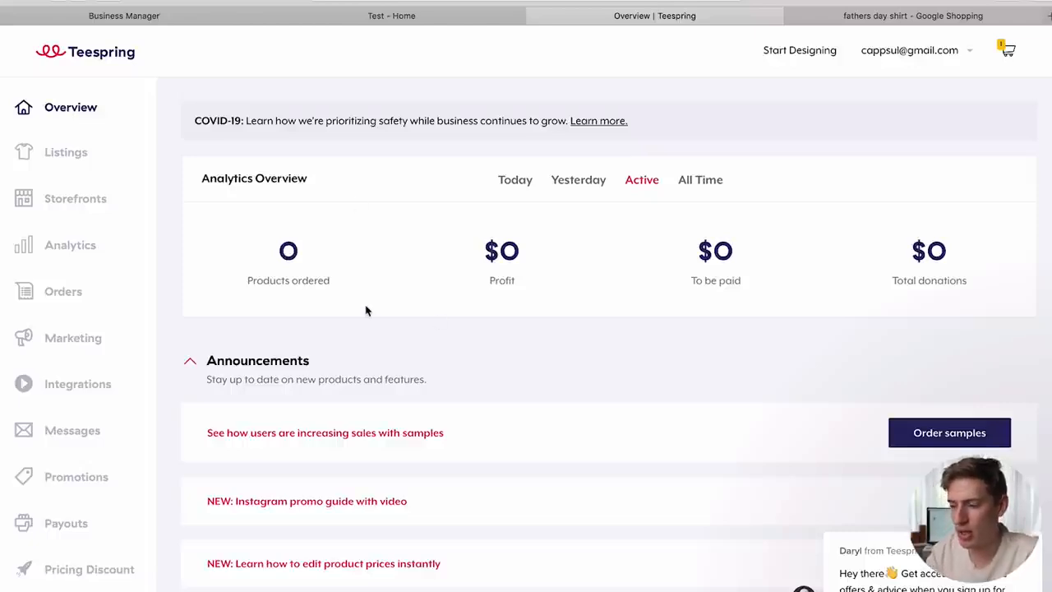
- In Promotions, draft promo code FB1 with type Free Shipping (US) and try saving it
{"action": "scroll", "coordinate": [30, 312], "scroll_direction": "down", "scroll_amount": 2}
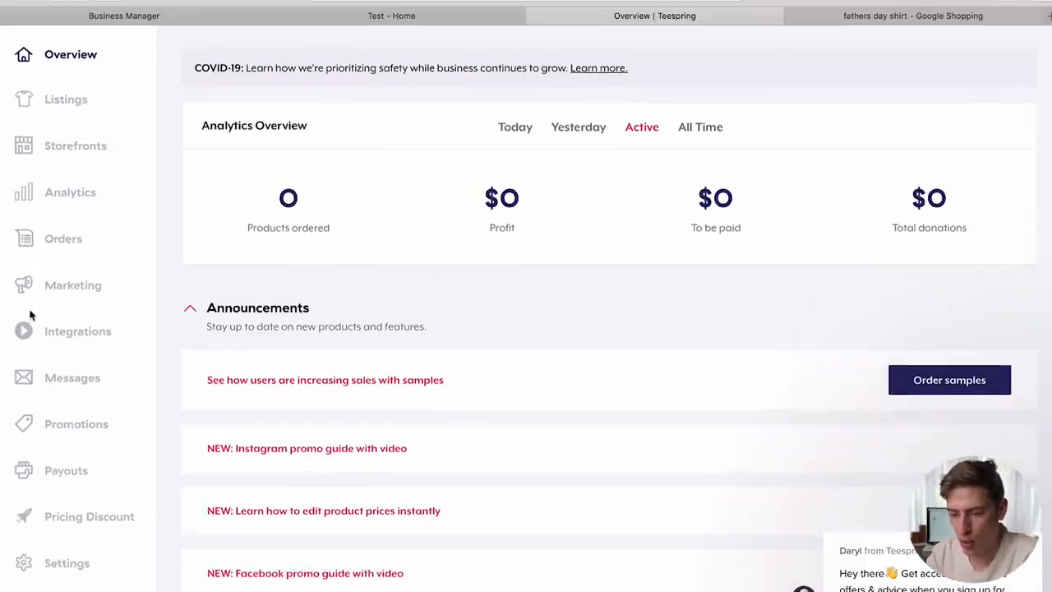
{"action": "left_click", "coordinate": [59, 405]}
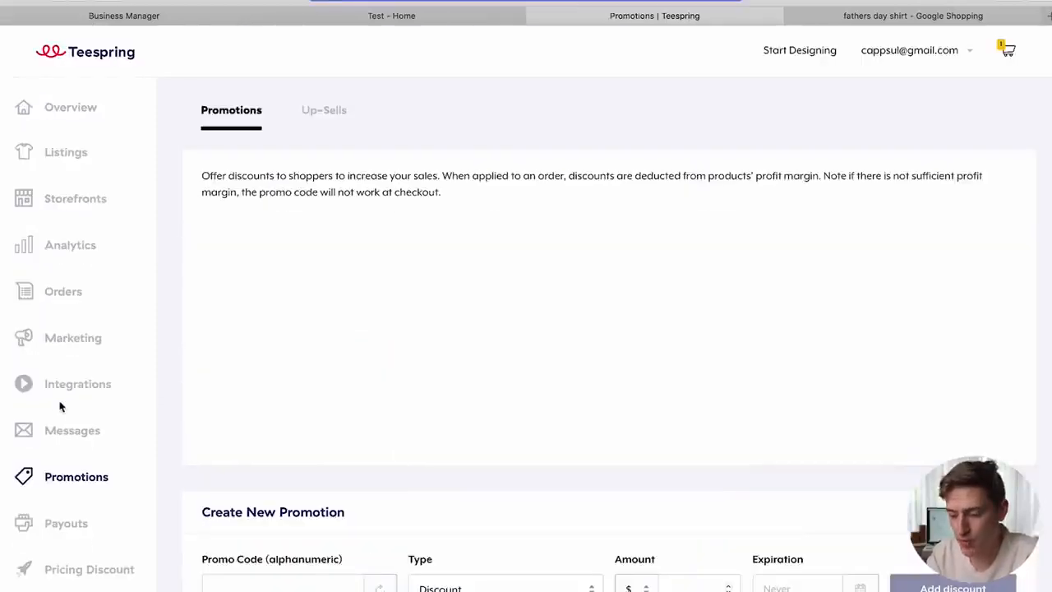
{"action": "scroll", "coordinate": [327, 420], "scroll_direction": "down", "scroll_amount": 1}
{"action": "scroll", "coordinate": [326, 420], "scroll_direction": "down", "scroll_amount": 2}
{"action": "left_click", "coordinate": [309, 444]}
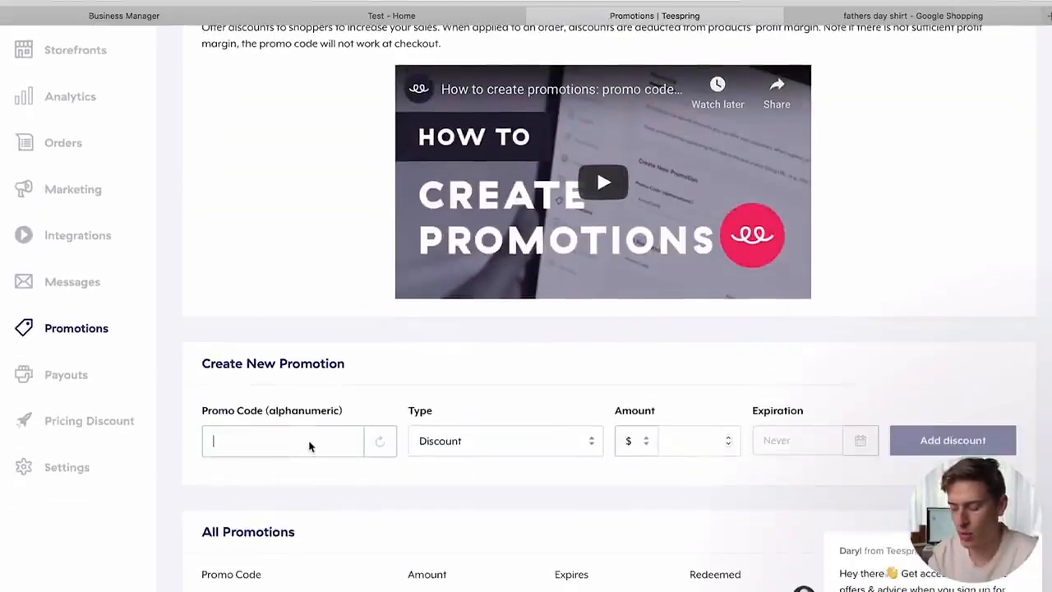
{"action": "type", "text": "FB1"}
{"action": "left_click", "coordinate": [486, 446]}
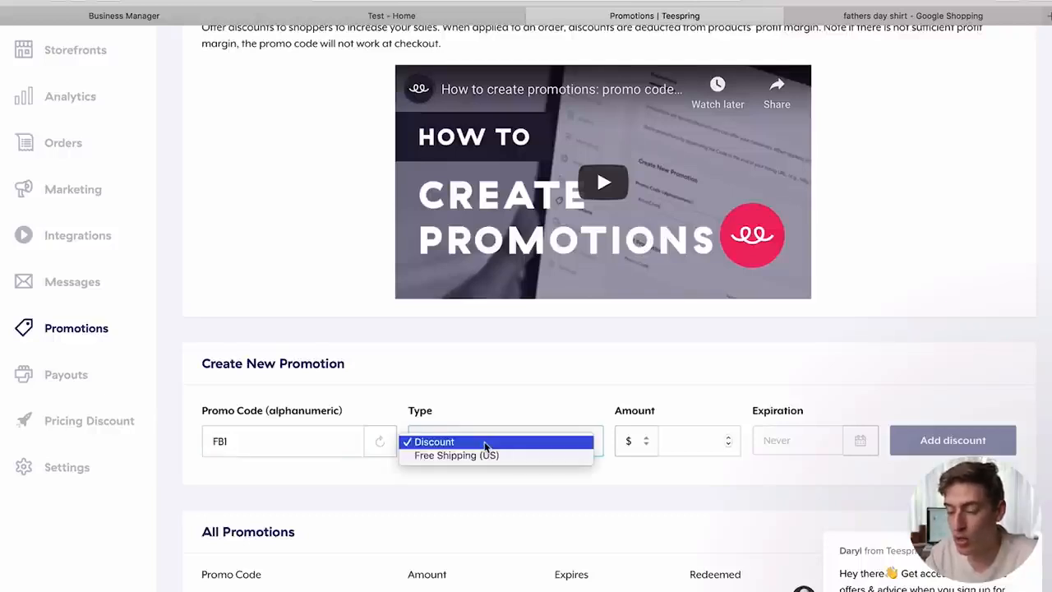
{"action": "left_click", "coordinate": [475, 455]}
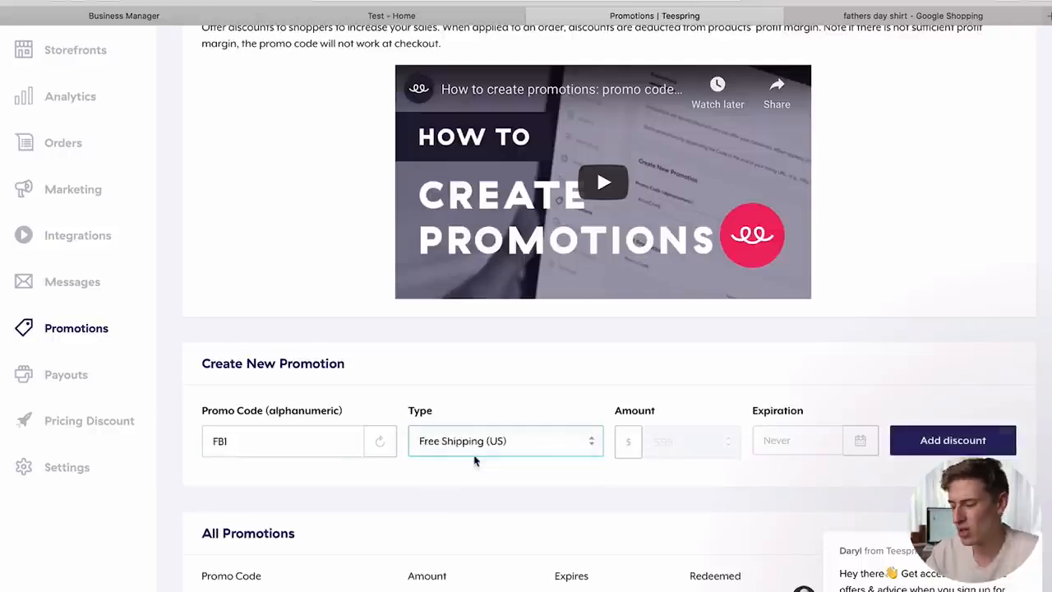
{"action": "scroll", "coordinate": [762, 370], "scroll_direction": "down", "scroll_amount": 3}
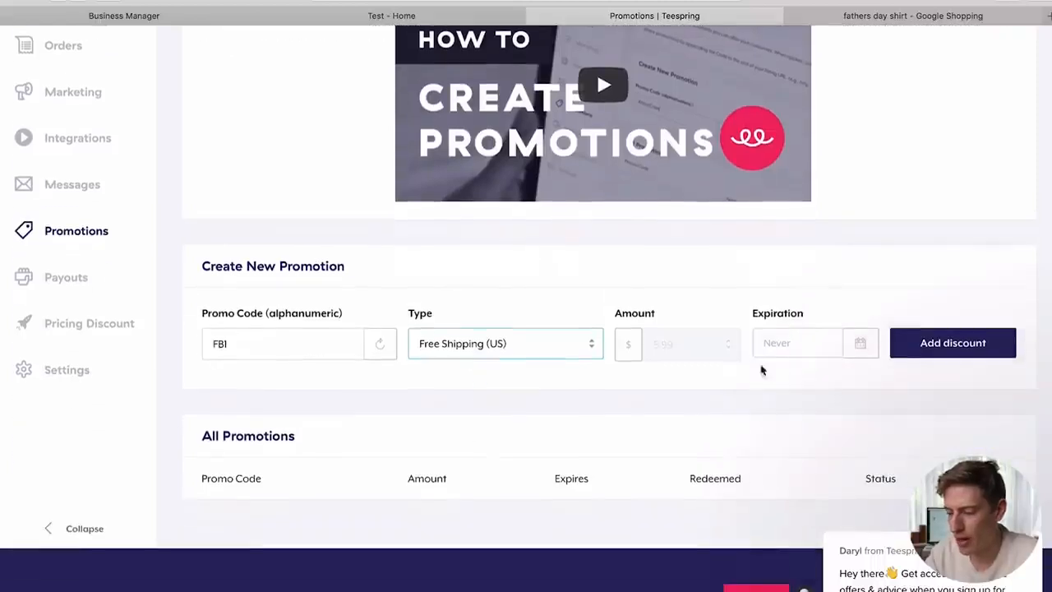
{"action": "left_click", "coordinate": [933, 344]}
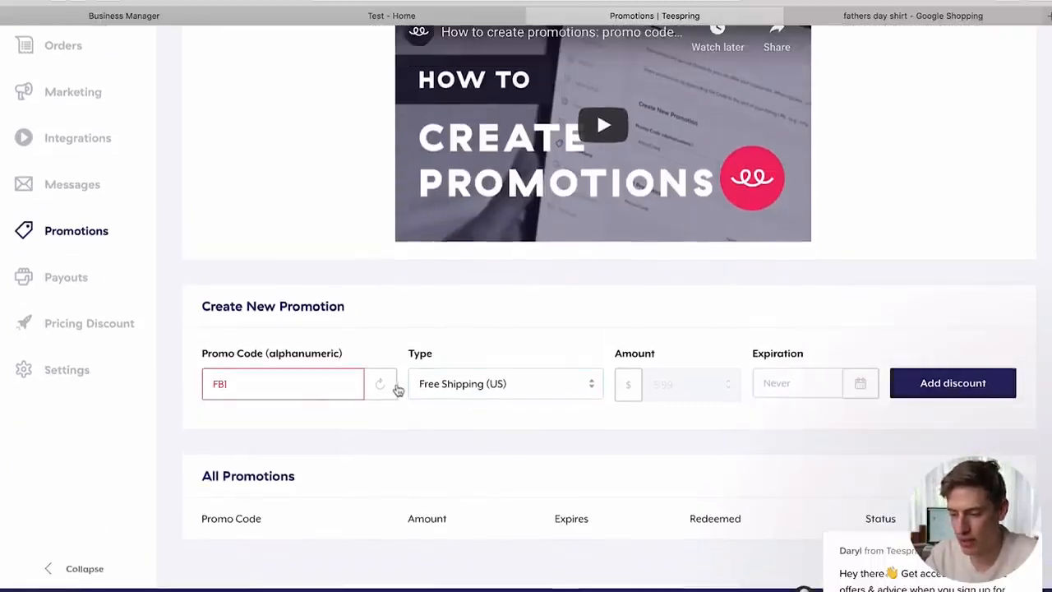
- Correct the promo code to FBSPECIAL and add the Free Shipping (US) discount
{"action": "left_click", "coordinate": [309, 386]}
{"action": "key", "text": "BackSpace"}
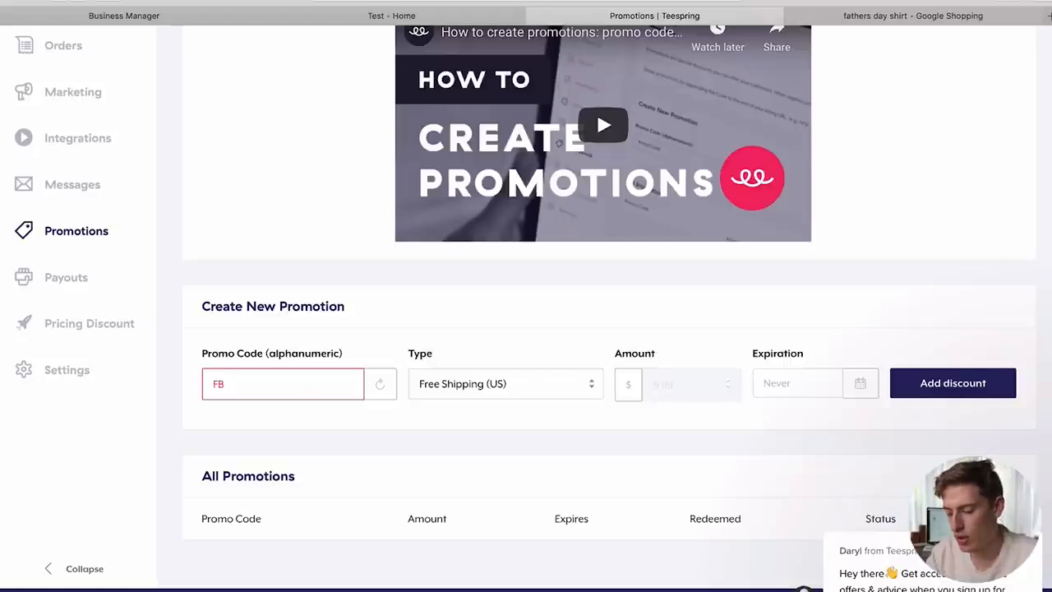
{"action": "type", "text": "SPECIAL"}
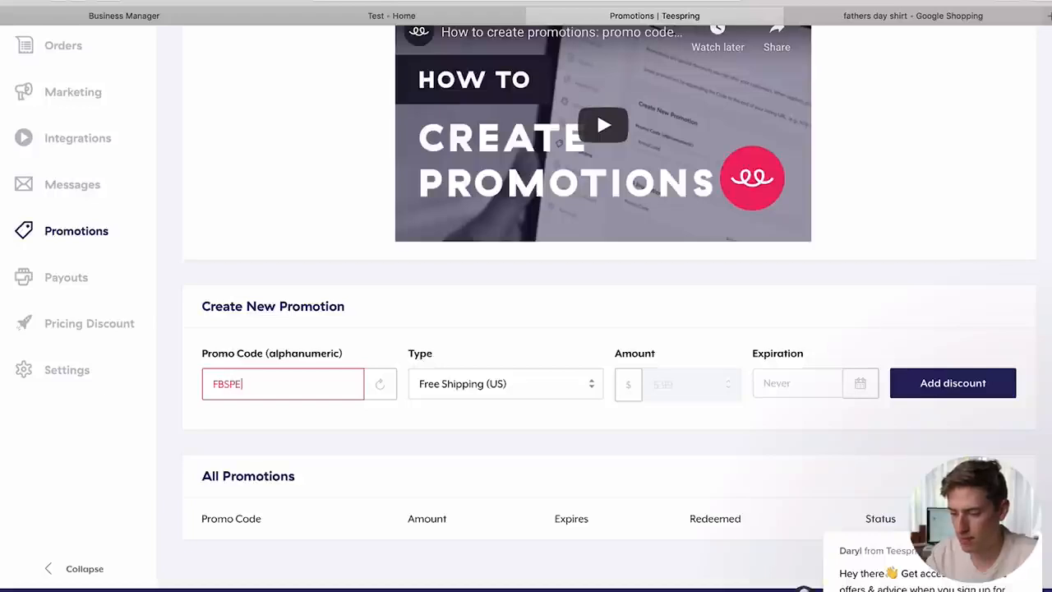
{"action": "left_click", "coordinate": [934, 387]}
{"action": "scroll", "coordinate": [229, 563], "scroll_direction": "down", "scroll_amount": 3}
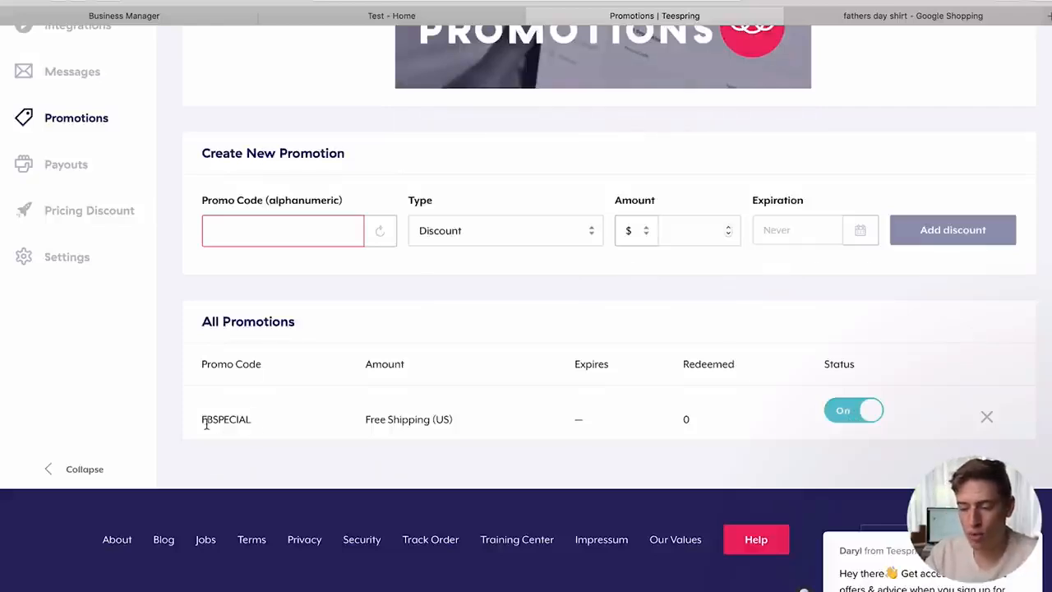
{"action": "left_click_drag", "start_coordinate": [202, 419], "coordinate": [247, 418]}
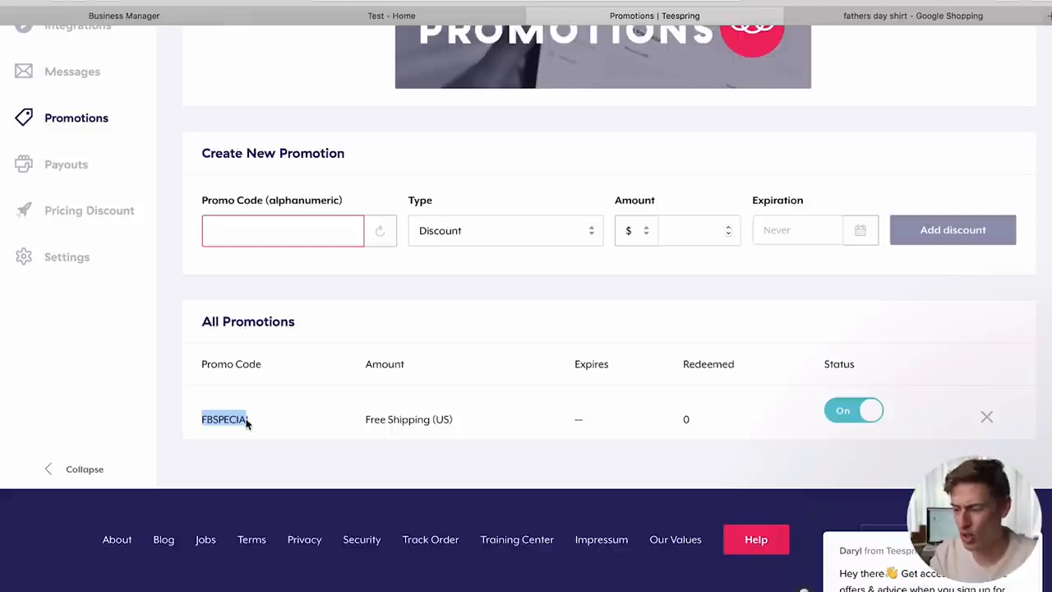
{"action": "scroll", "coordinate": [245, 422], "scroll_direction": "up", "scroll_amount": 2}
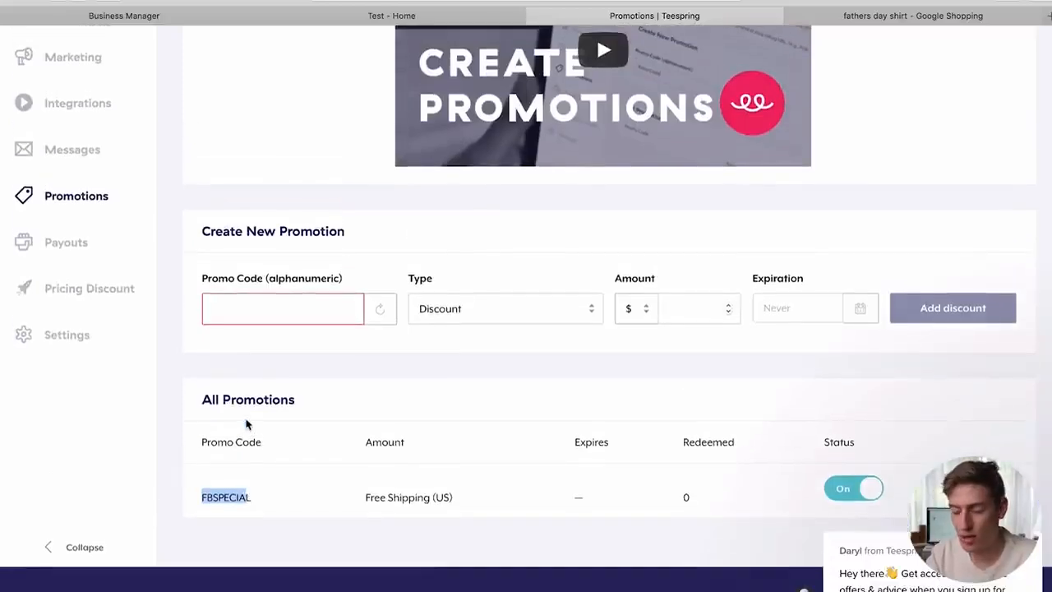
{"action": "scroll", "coordinate": [246, 423], "scroll_direction": "up", "scroll_amount": 4}
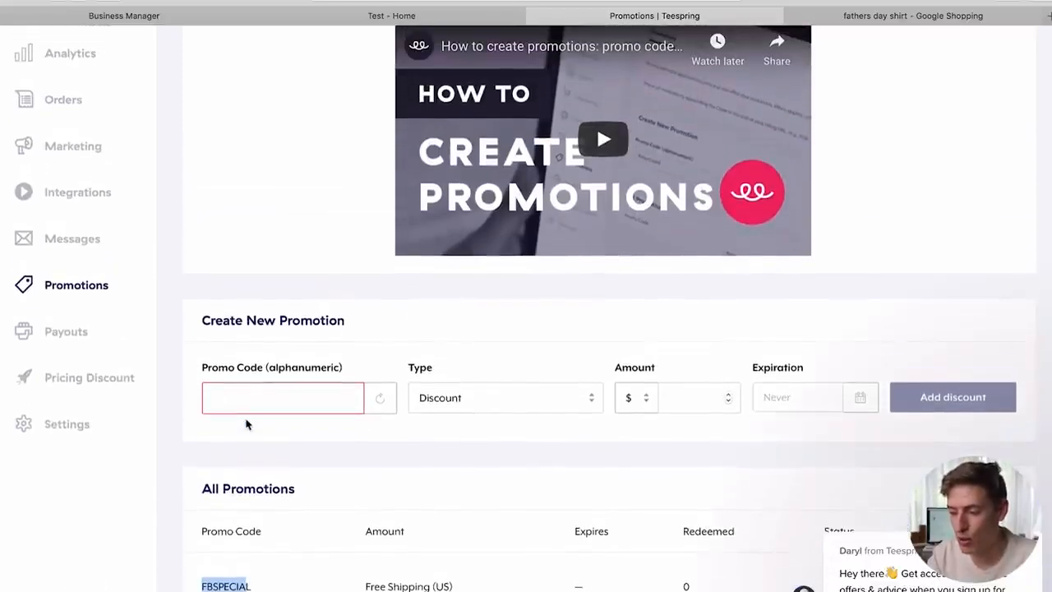
{"action": "scroll", "coordinate": [246, 422], "scroll_direction": "up", "scroll_amount": 1}
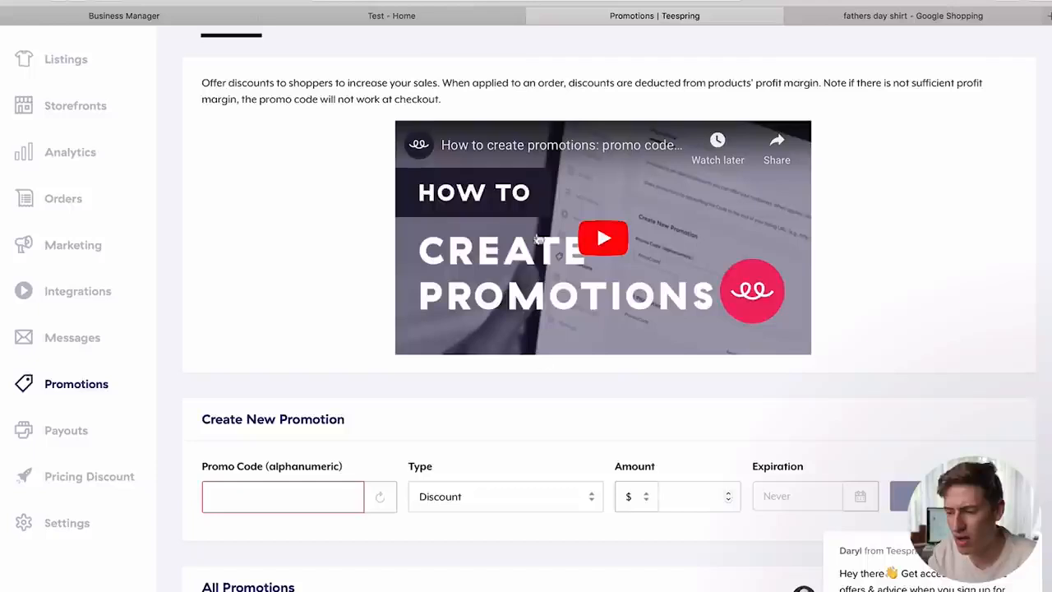
{"action": "scroll", "coordinate": [602, 261], "scroll_direction": "up", "scroll_amount": 3}
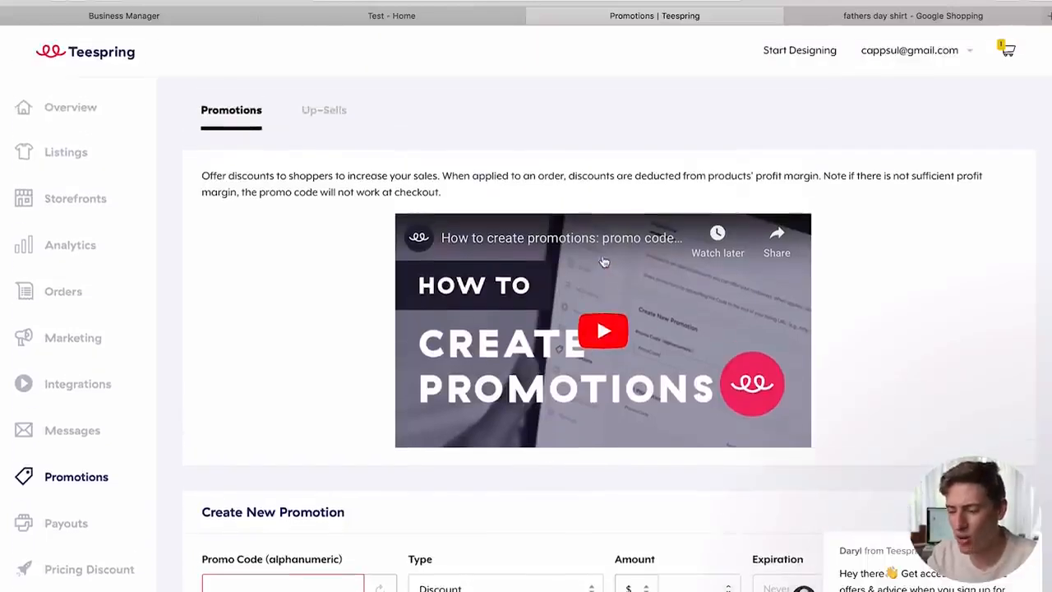
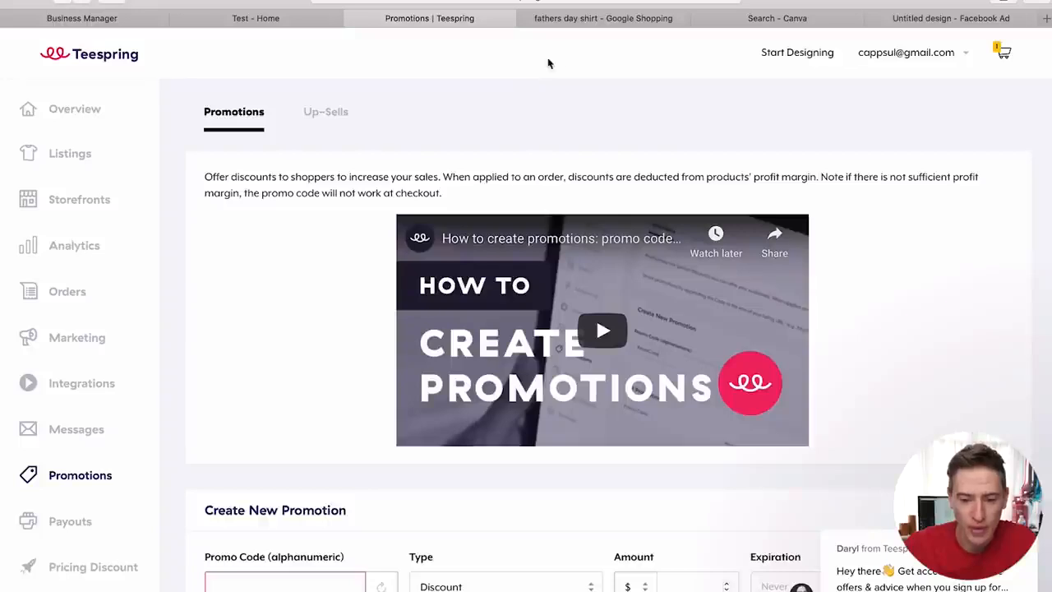
- Save the front TEST shirt image from the Teespring listing to the computer as 560.jpg
{"action": "left_click", "coordinate": [71, 153]}
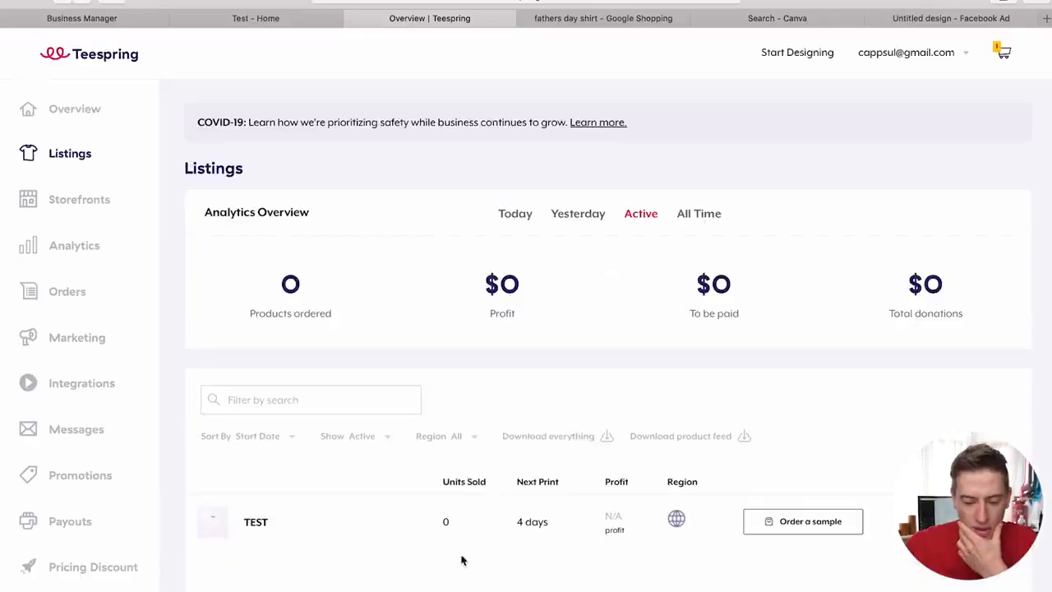
{"action": "left_click", "coordinate": [255, 524]}
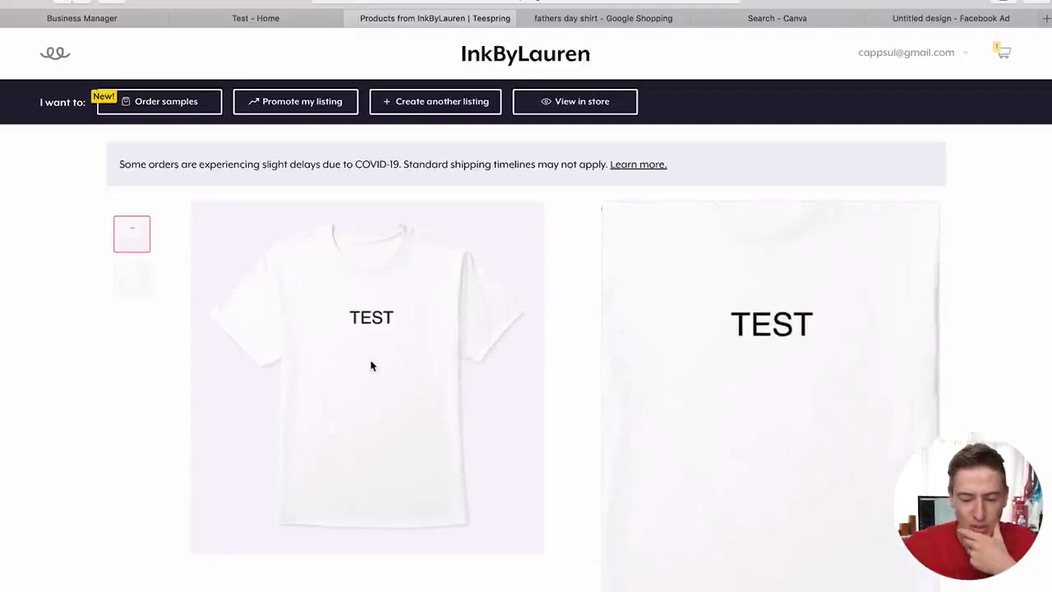
{"action": "left_click", "coordinate": [132, 280]}
{"action": "left_click", "coordinate": [137, 235]}
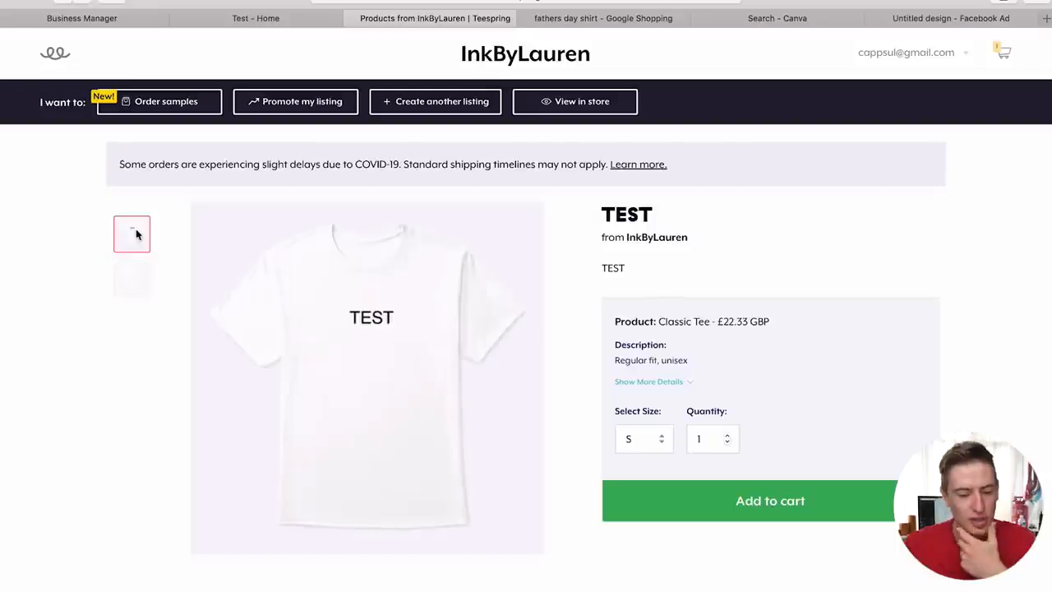
{"action": "right_click", "coordinate": [363, 263]}
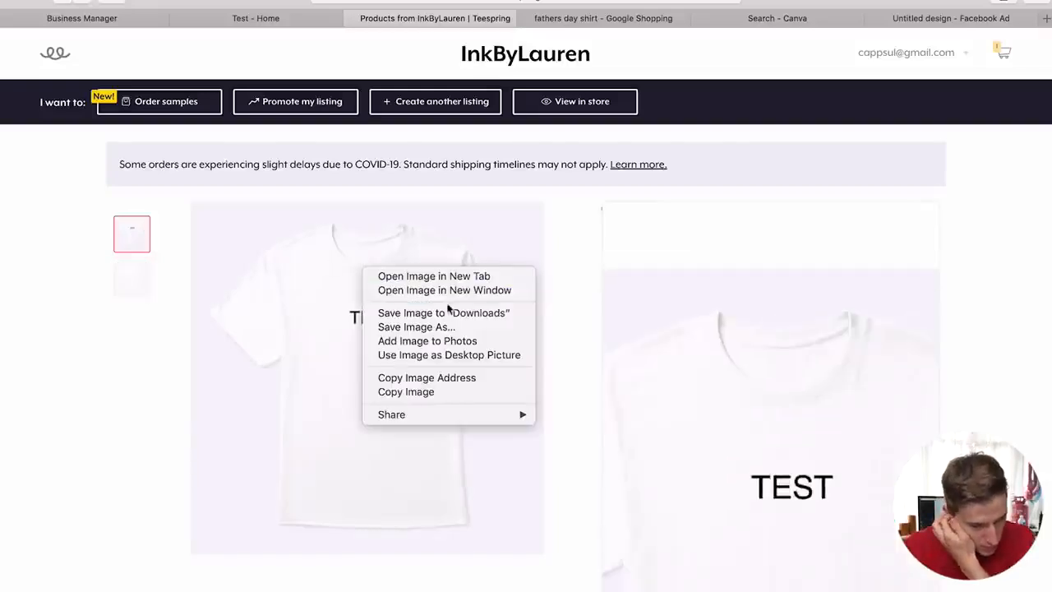
{"action": "left_click", "coordinate": [436, 327]}
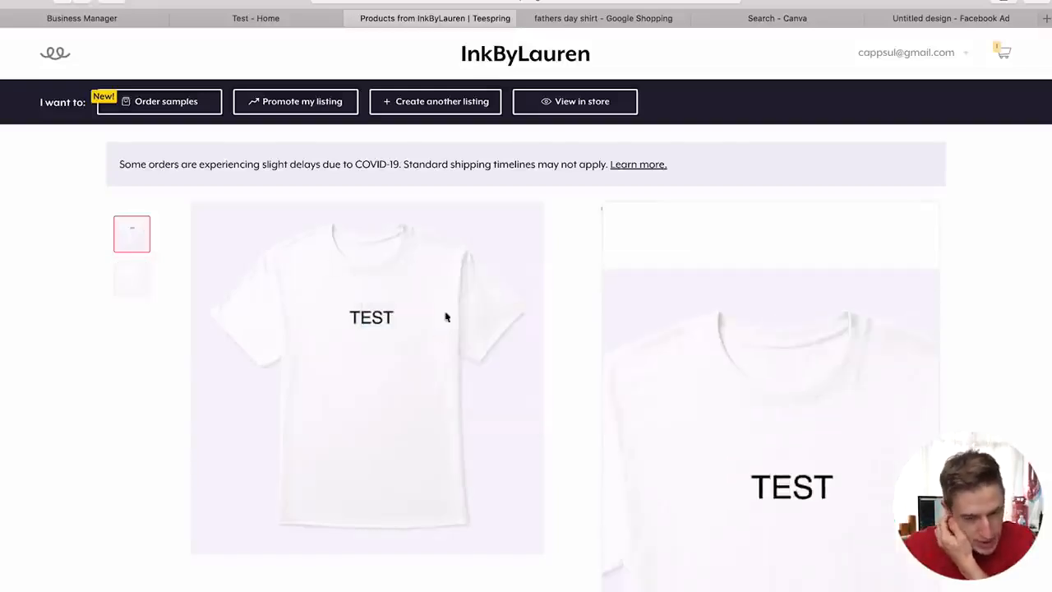
{"action": "left_click", "coordinate": [610, 123]}
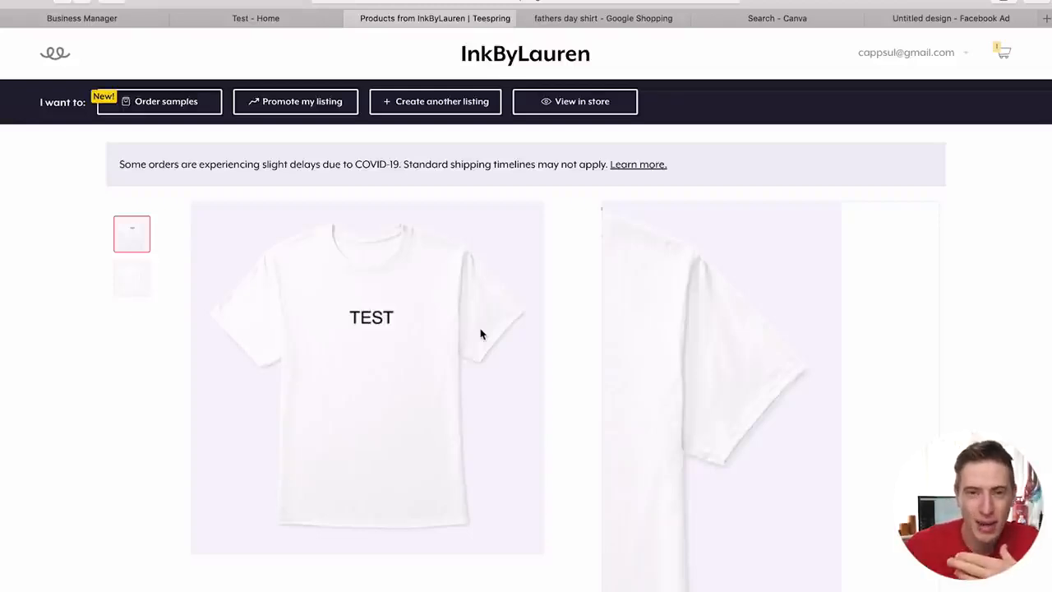
{"action": "key", "text": "ctrl+Right"}
- Magic-wand select the white background, then contract and expand the selection by 1 px
{"action": "scroll", "coordinate": [395, 296], "scroll_direction": "up", "scroll_amount": 8}
{"action": "scroll", "coordinate": [395, 300], "scroll_direction": "up", "scroll_amount": 3}
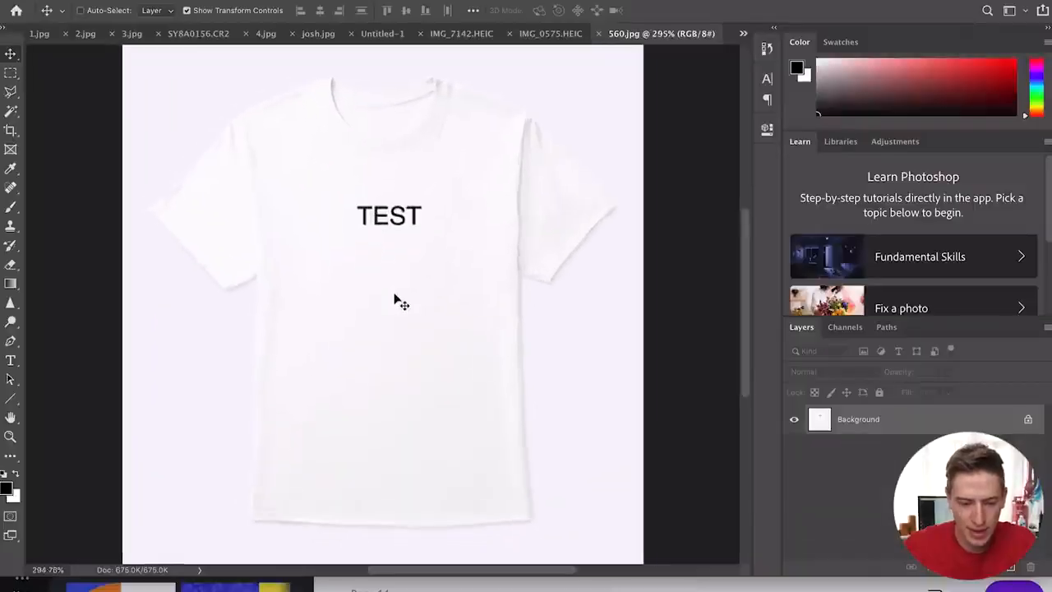
{"action": "left_click", "coordinate": [11, 111]}
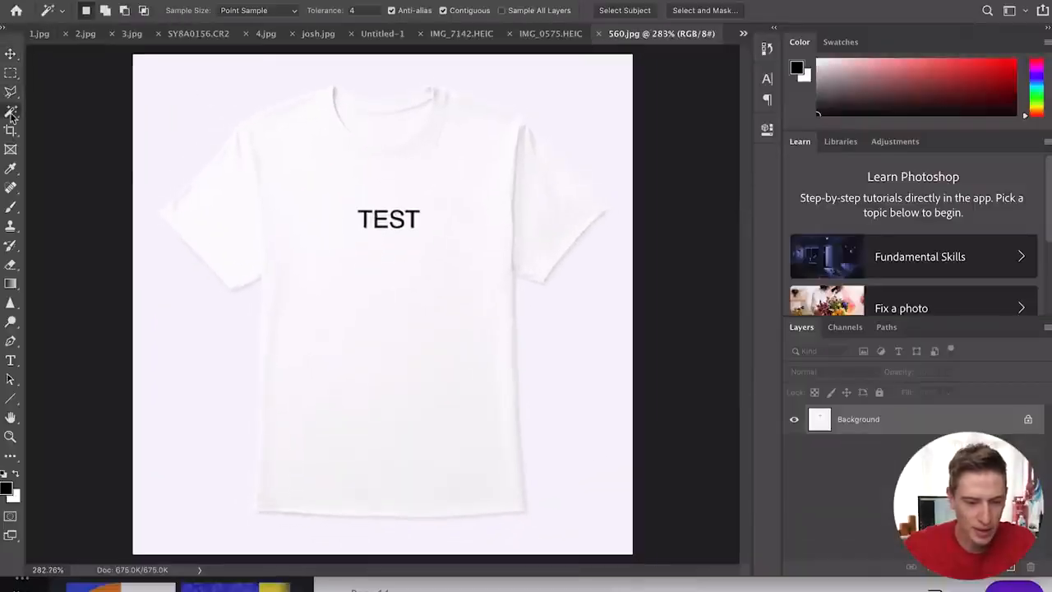
{"action": "left_click", "coordinate": [216, 103]}
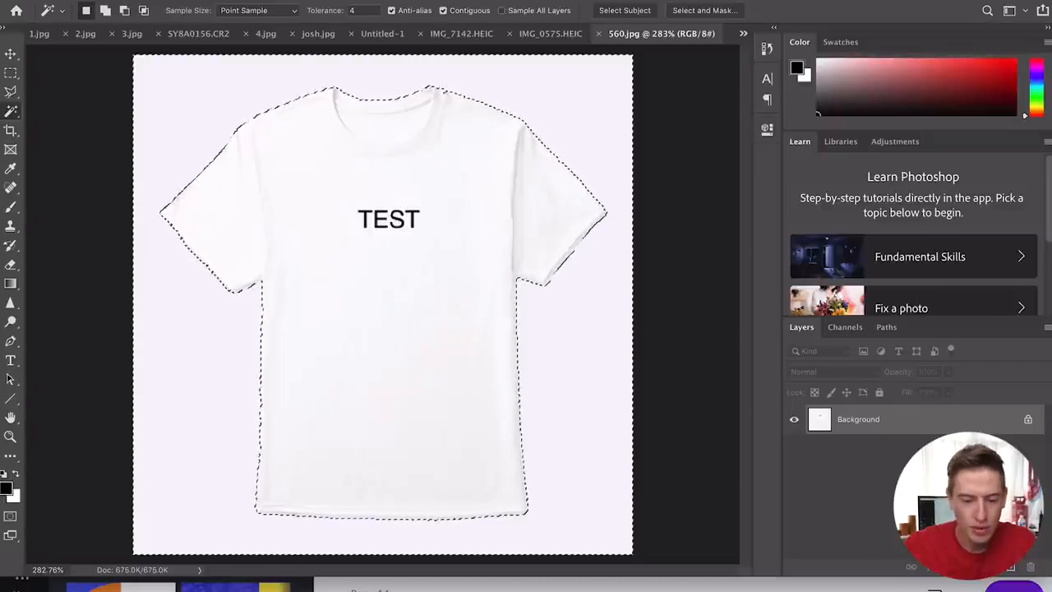
{"action": "left_click", "coordinate": [300, 1]}
{"action": "mouse_move", "coordinate": [369, 184]}
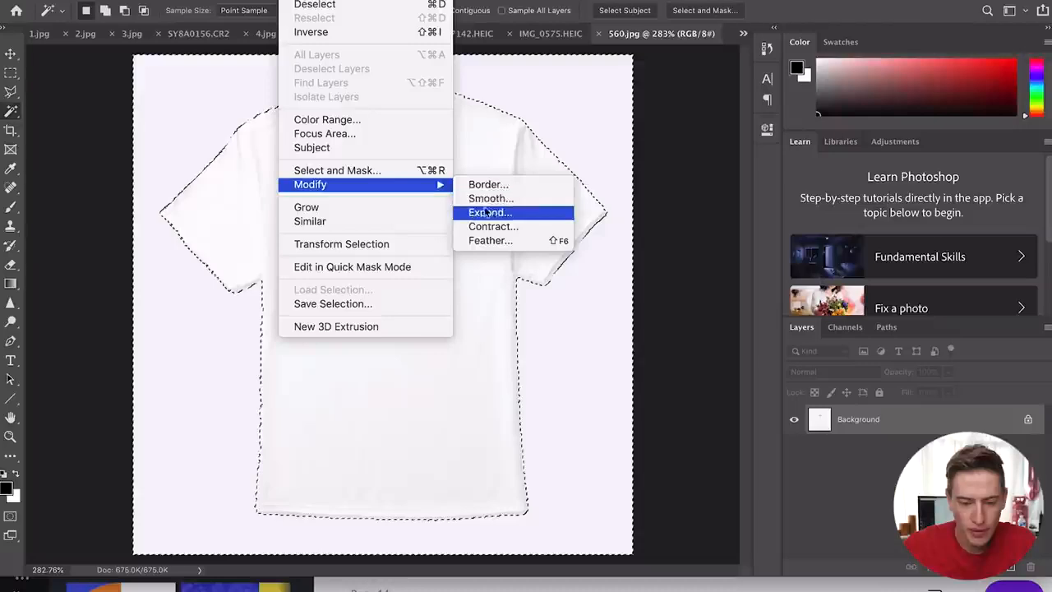
{"action": "left_click", "coordinate": [503, 227]}
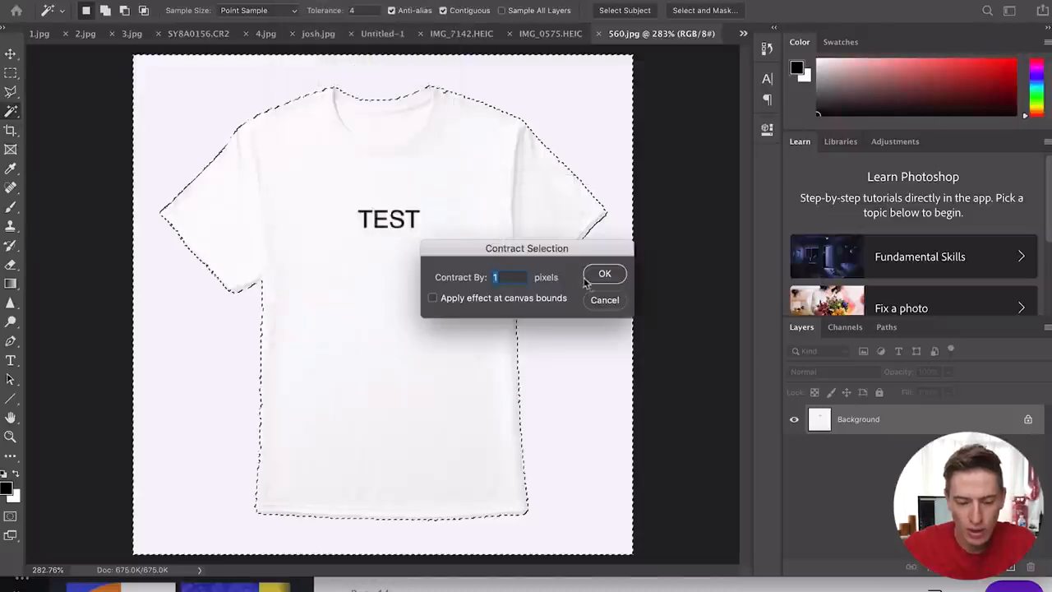
{"action": "left_click", "coordinate": [595, 275]}
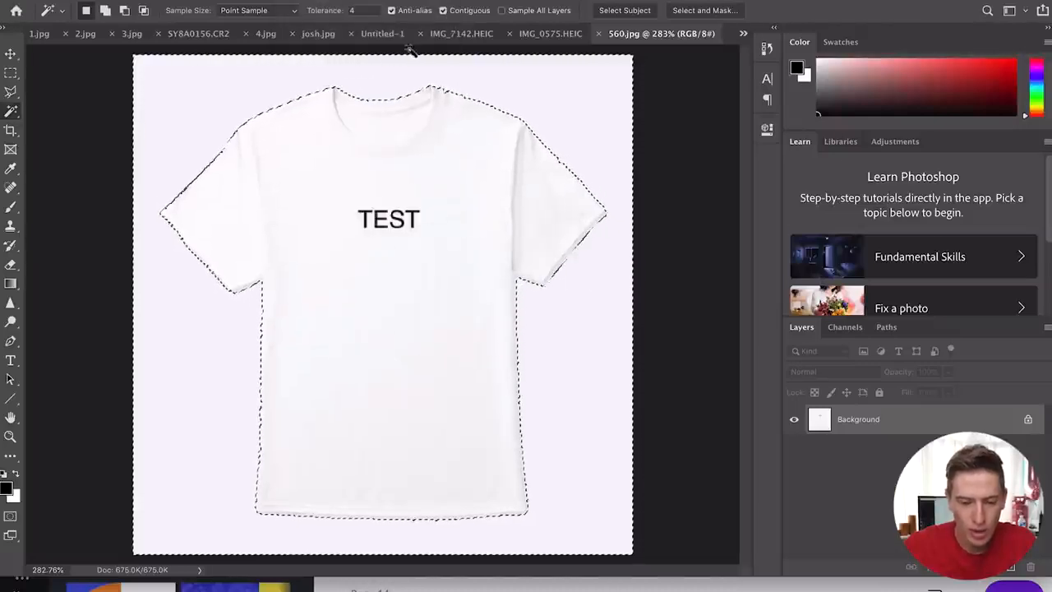
{"action": "left_click", "coordinate": [297, 1]}
{"action": "mouse_move", "coordinate": [369, 187]}
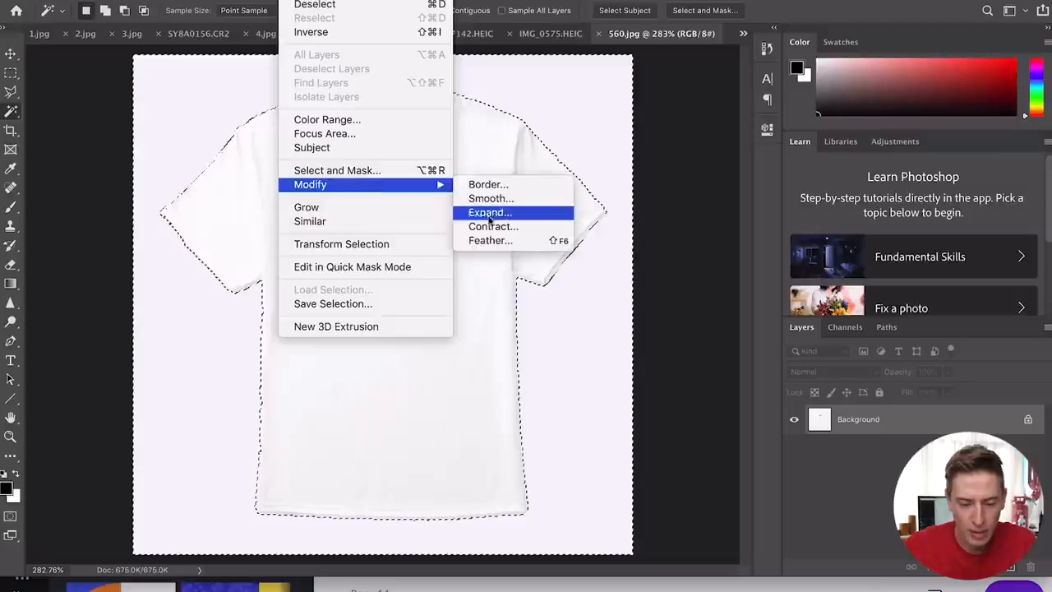
{"action": "left_click", "coordinate": [490, 213]}
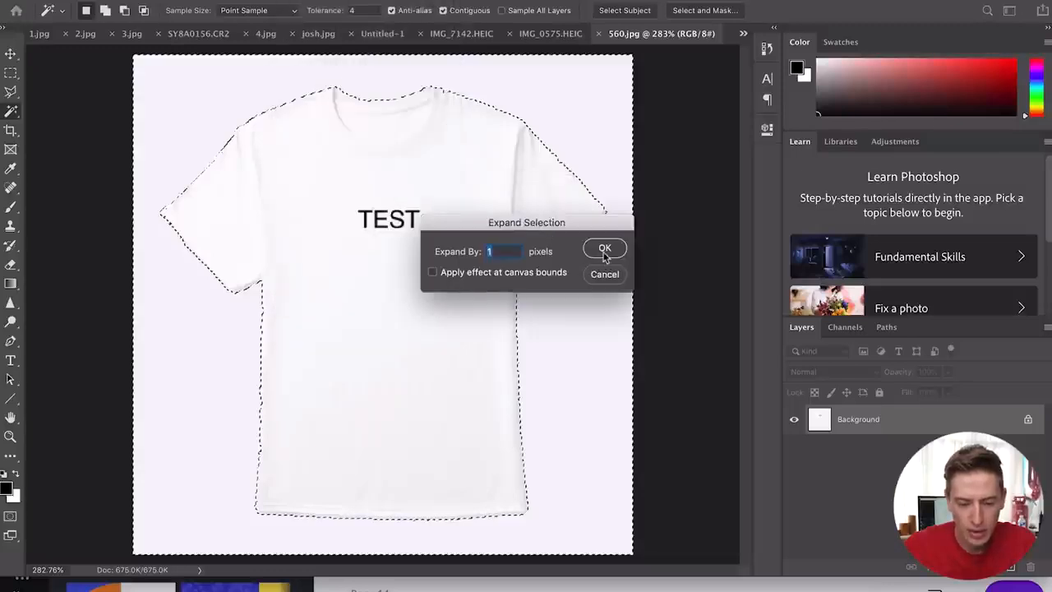
{"action": "left_click", "coordinate": [605, 249]}
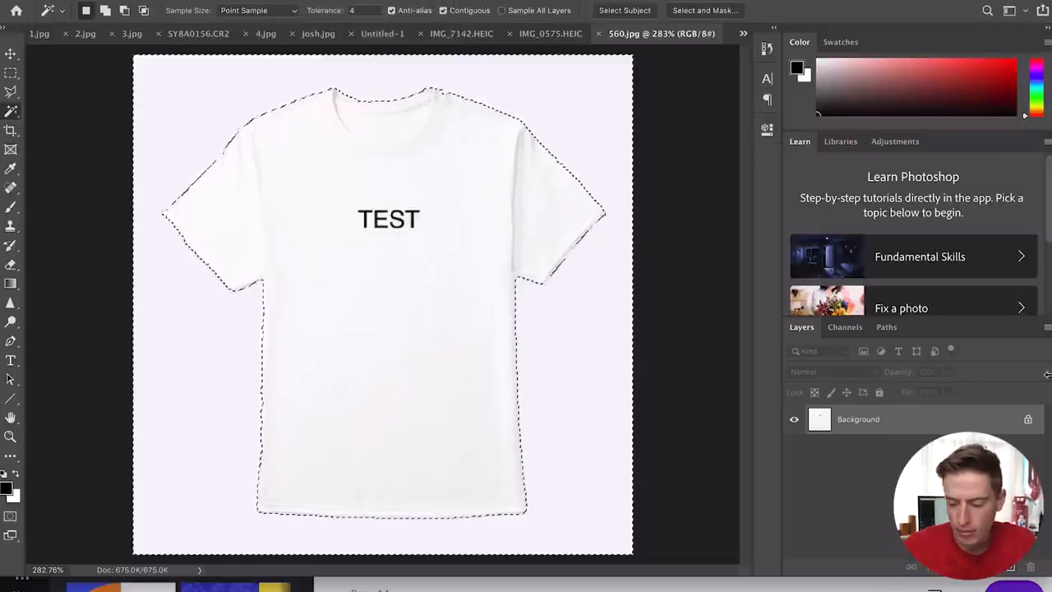
- Unlock the Background layer, delete the selected backdrop, deselect, then reselect the previous selection
{"action": "left_click", "coordinate": [1027, 419]}
{"action": "key", "text": "ctrl+j"}
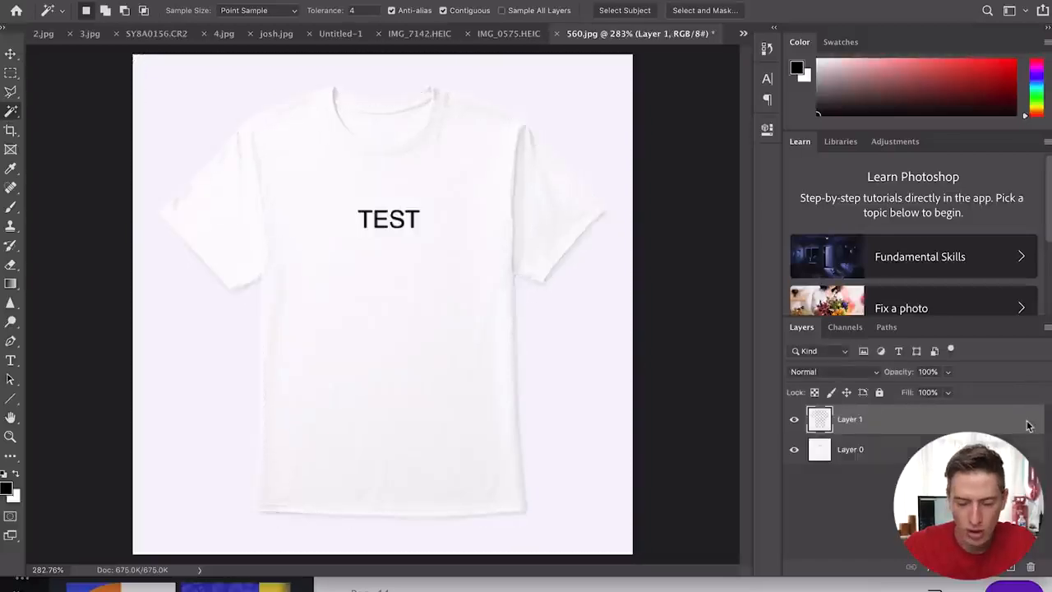
{"action": "key", "text": "ctrl+z"}
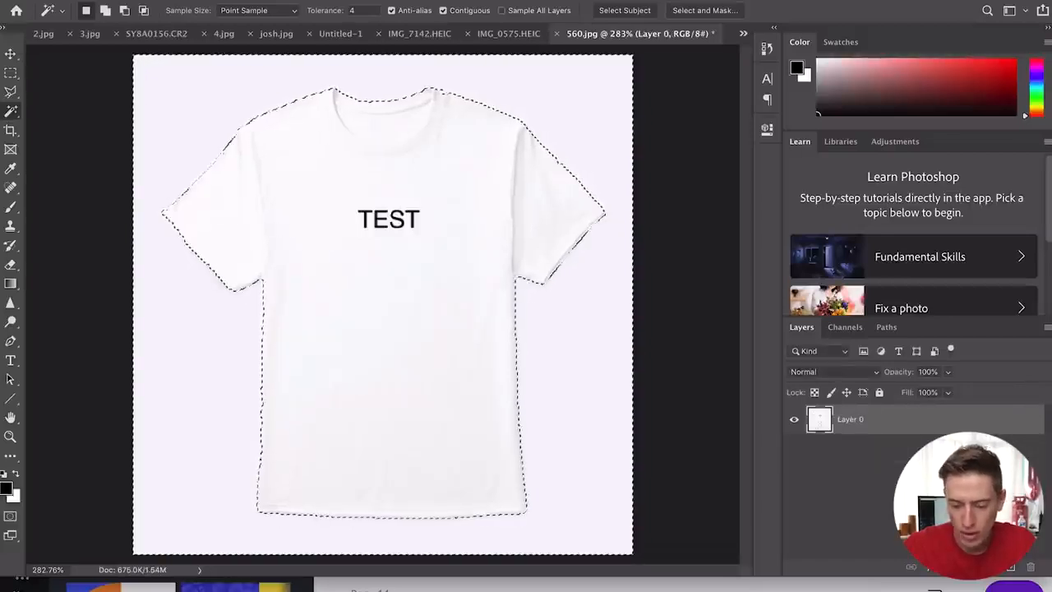
{"action": "key", "text": "Delete"}
{"action": "key", "text": "ctrl+d"}
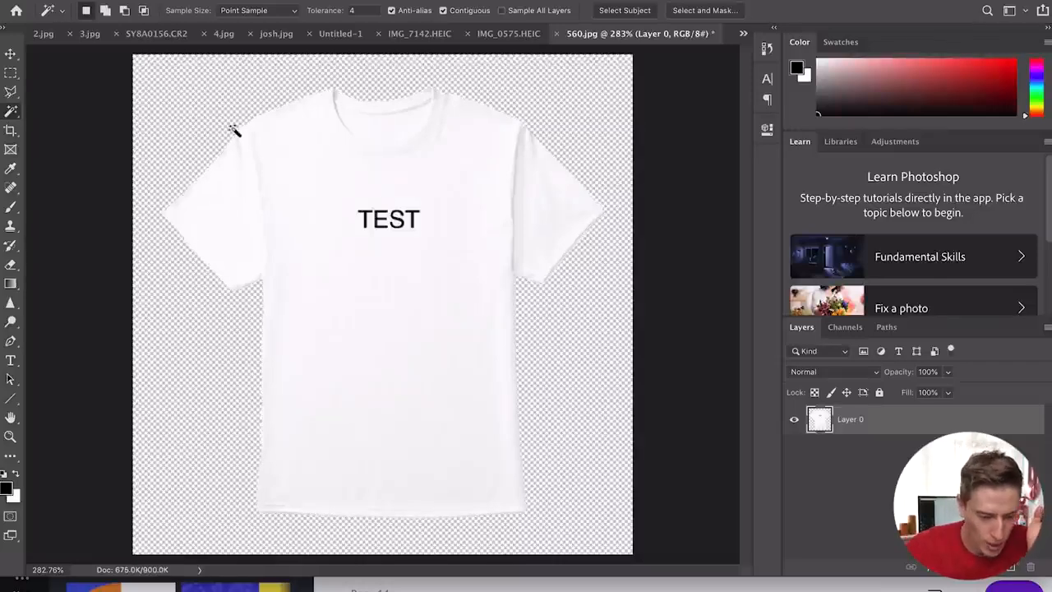
{"action": "scroll", "coordinate": [234, 131], "scroll_direction": "up", "scroll_amount": 5}
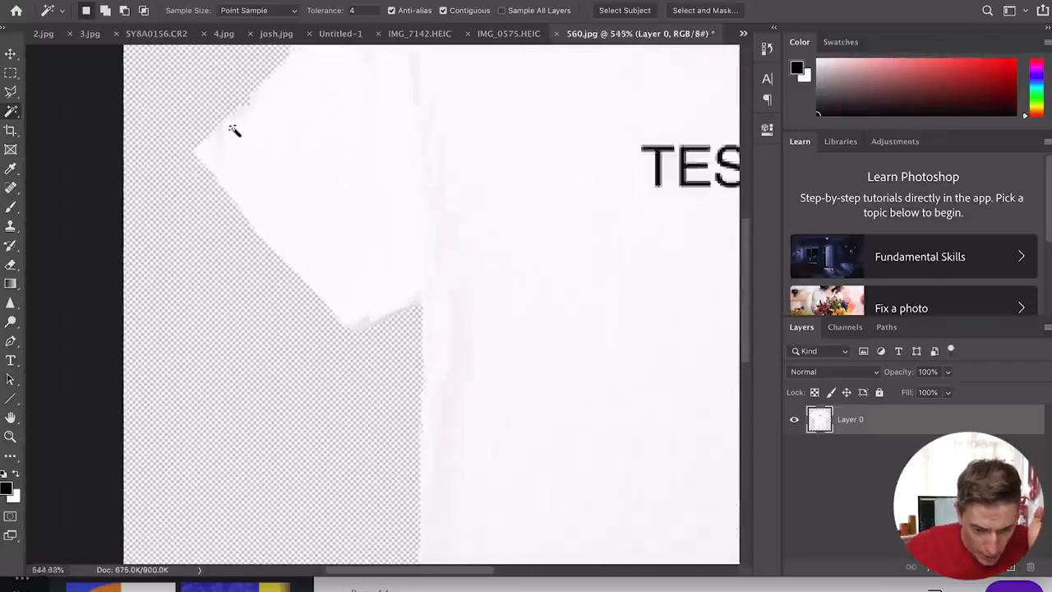
{"action": "scroll", "coordinate": [234, 131], "scroll_direction": "up", "scroll_amount": 4}
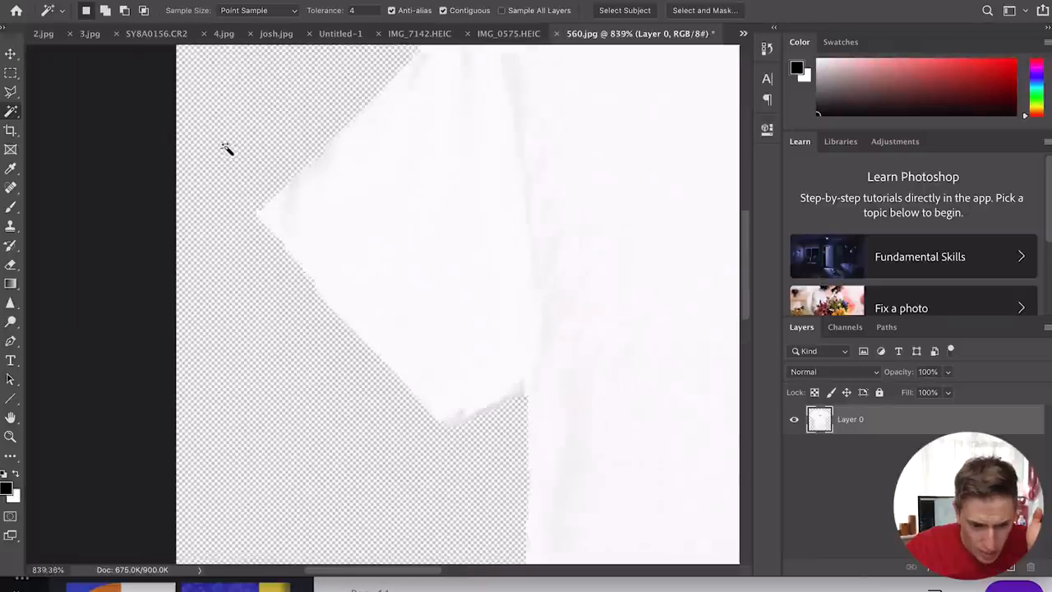
{"action": "scroll", "coordinate": [226, 148], "scroll_direction": "down", "scroll_amount": 9}
{"action": "key", "text": "ctrl+shift+d"}
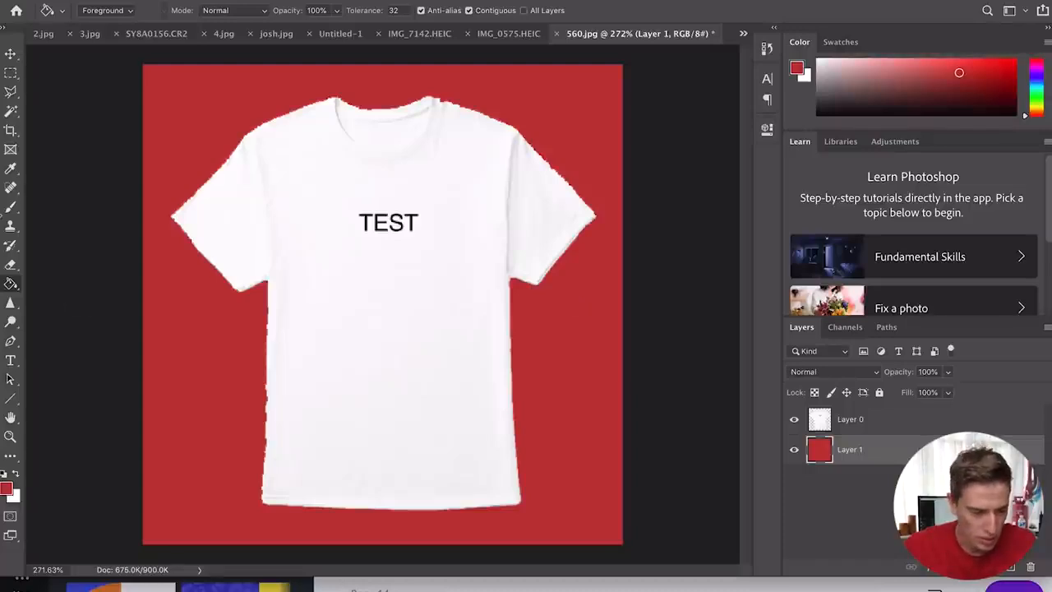
- Trace the shirt's lower left and bottom edges with the Pen tool, then hide the red backing layer
{"action": "left_click", "coordinate": [10, 341]}
{"action": "left_click", "coordinate": [268, 281]}
{"action": "left_click", "coordinate": [265, 457]}
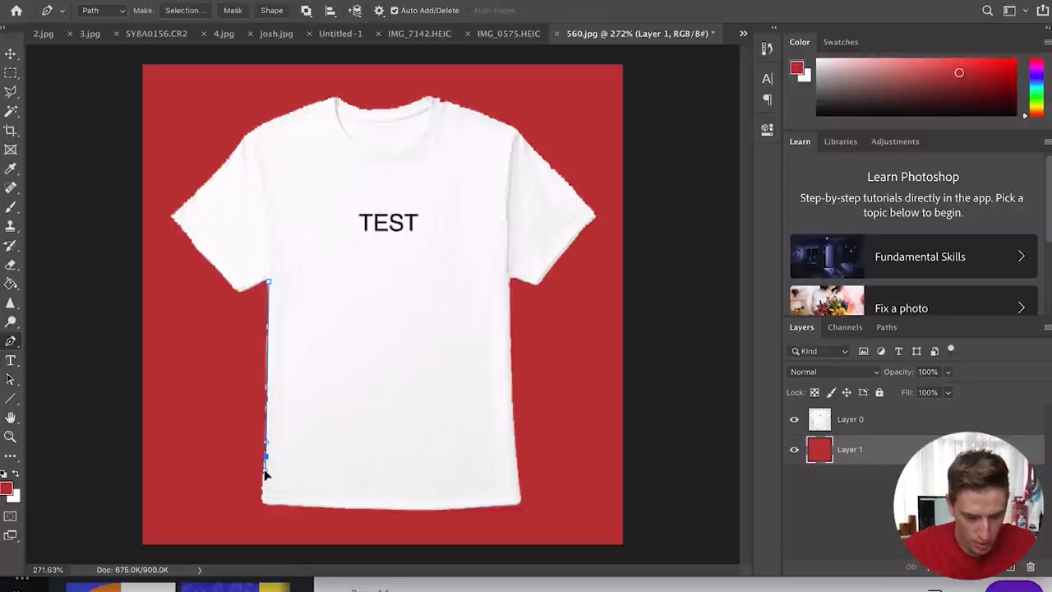
{"action": "left_click", "coordinate": [265, 503]}
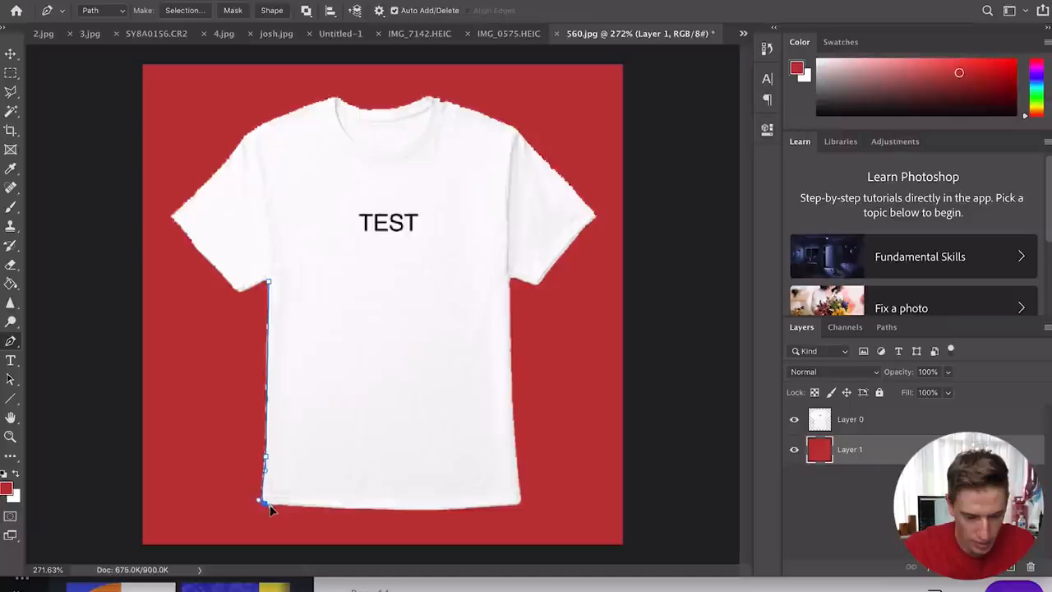
{"action": "left_click", "coordinate": [421, 509]}
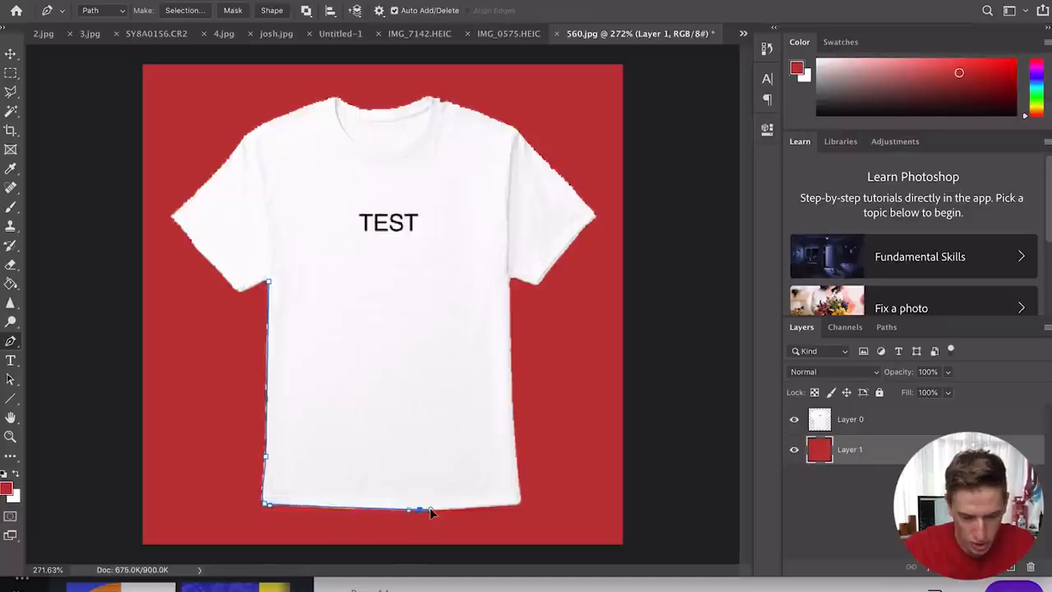
{"action": "left_click", "coordinate": [521, 501]}
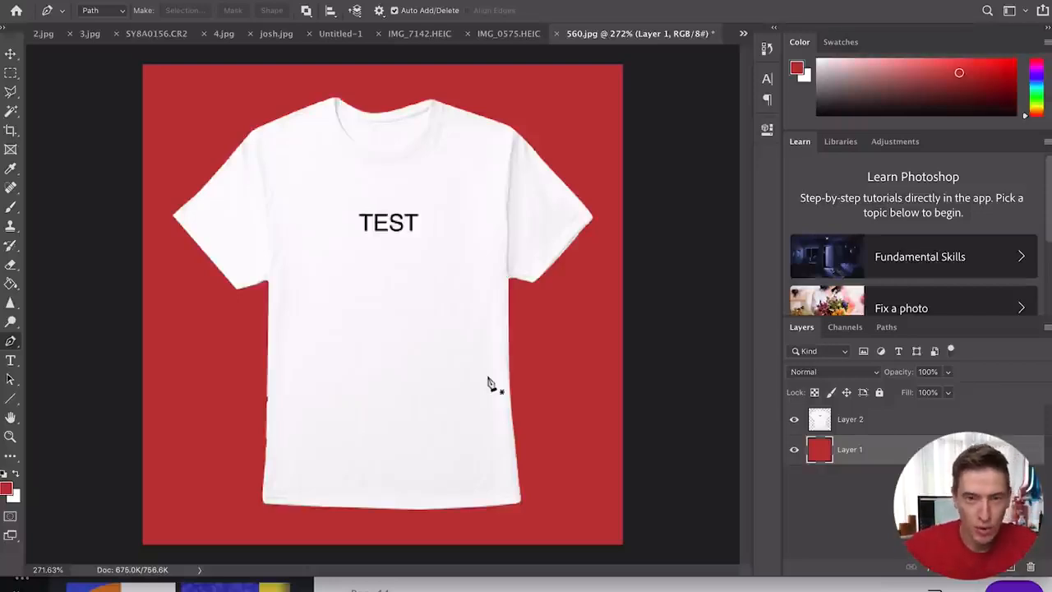
{"action": "left_click", "coordinate": [794, 451]}
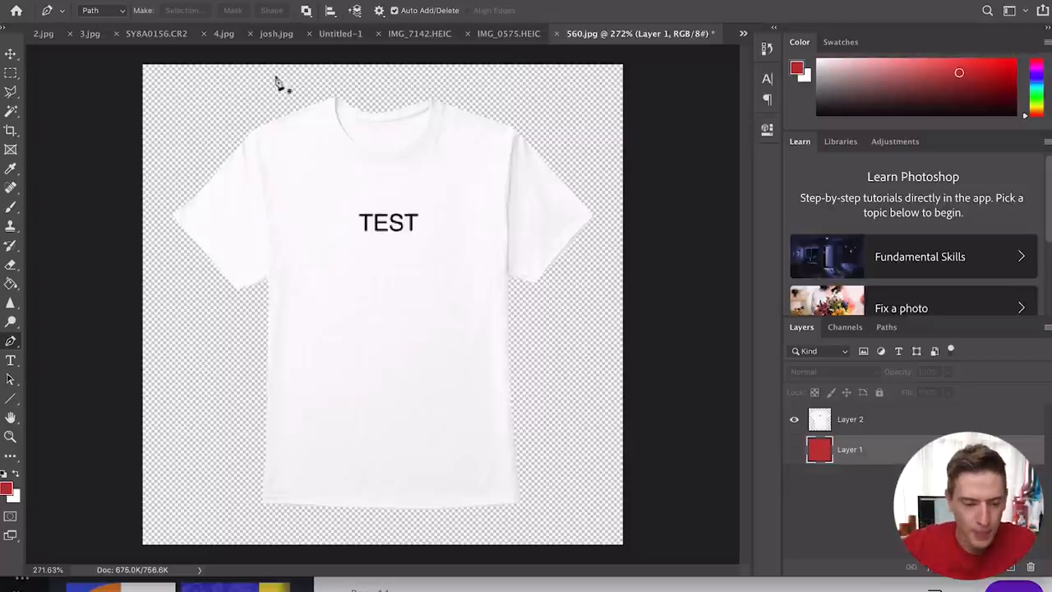
{"action": "left_click", "coordinate": [111, 1]}
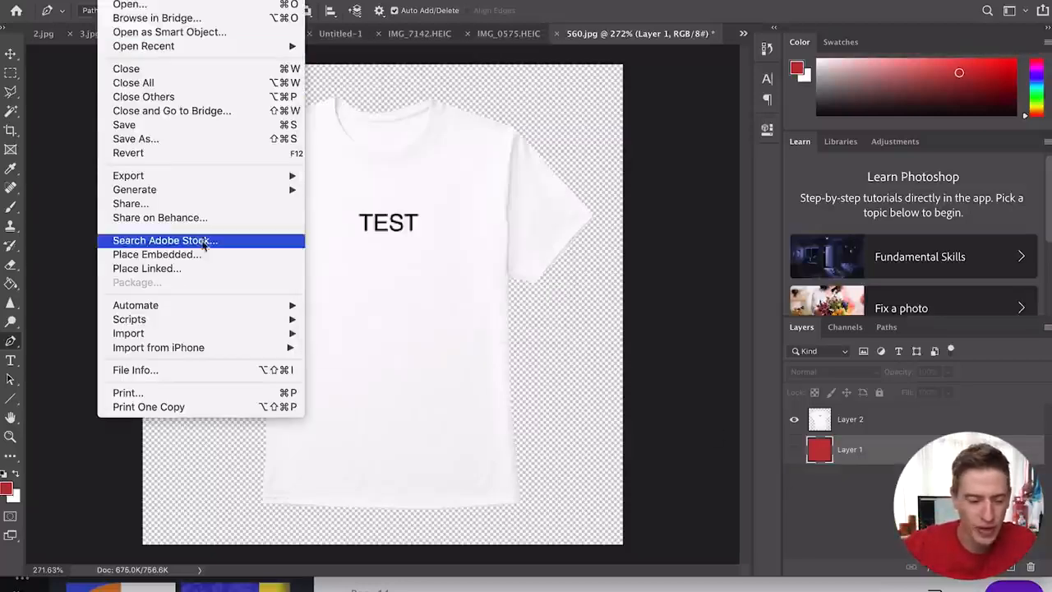
- Save the shirt cut-out to the Desktop as 'test' in PNG format
{"action": "left_click", "coordinate": [239, 140]}
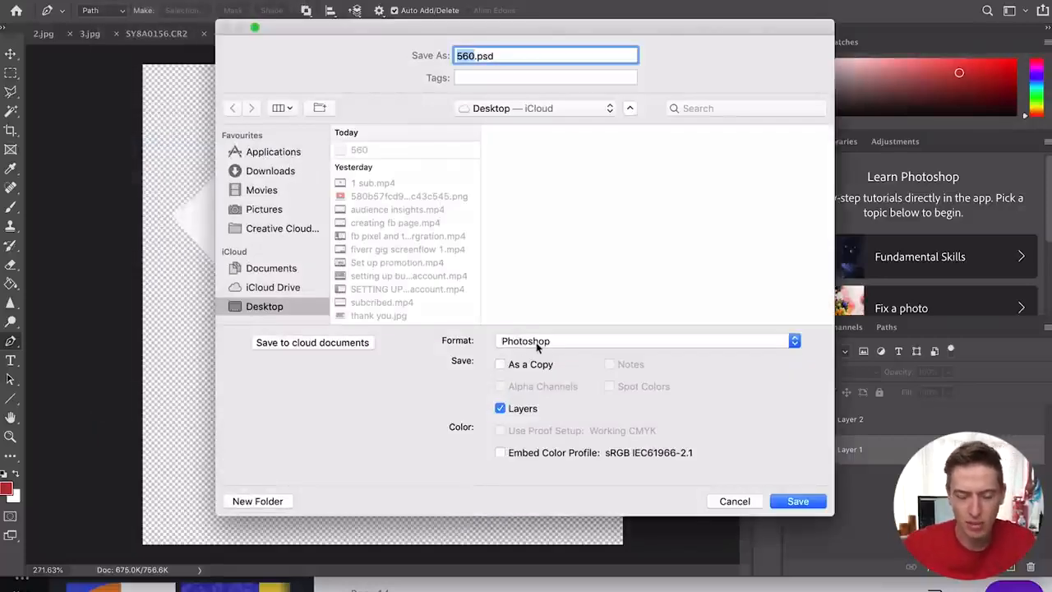
{"action": "type", "text": "test png"}
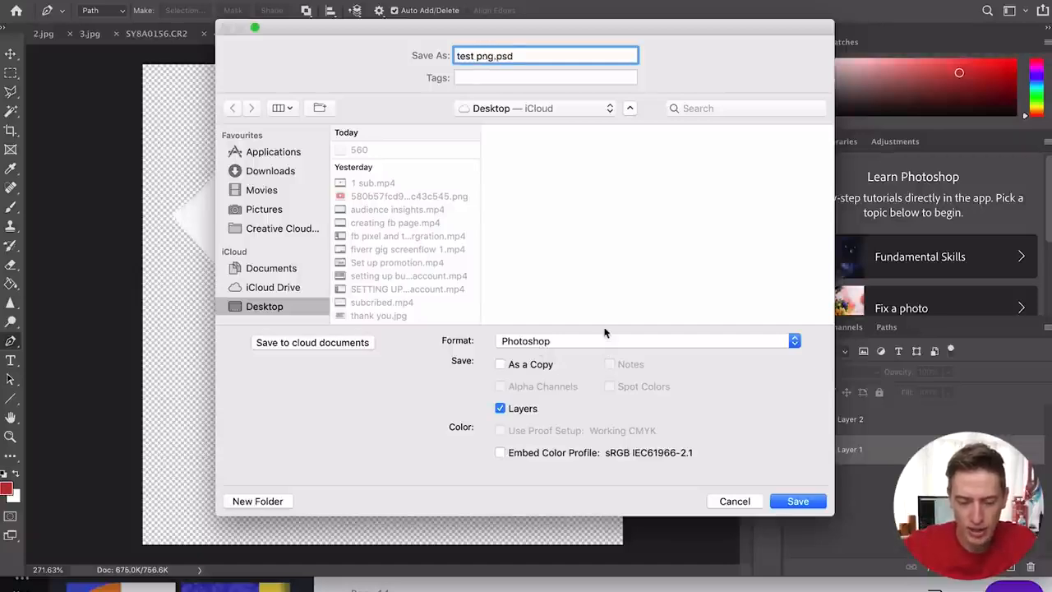
{"action": "left_click", "coordinate": [605, 337]}
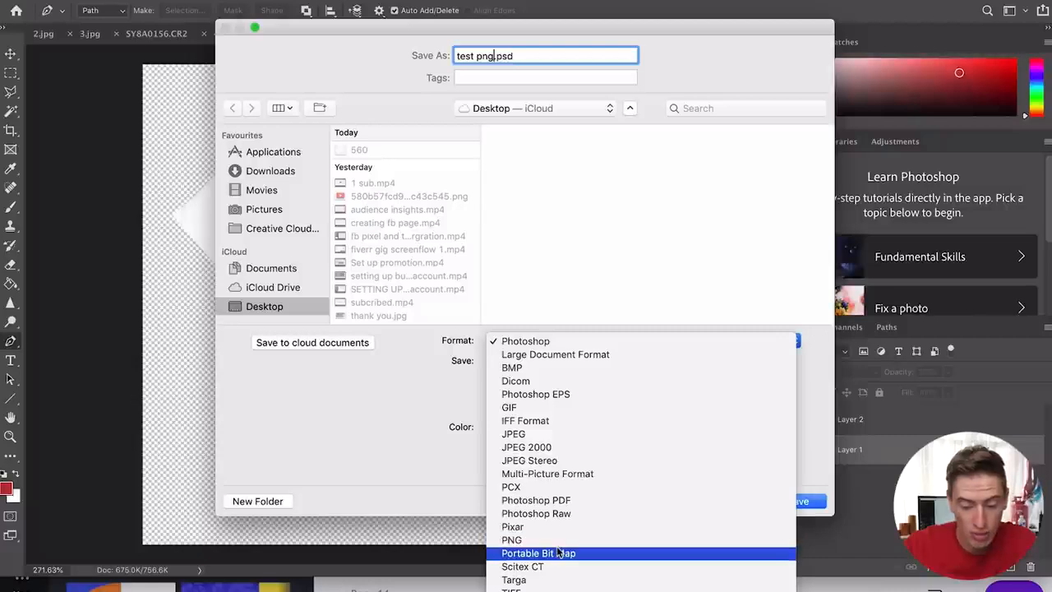
{"action": "left_click", "coordinate": [563, 540]}
{"action": "left_click", "coordinate": [787, 503]}
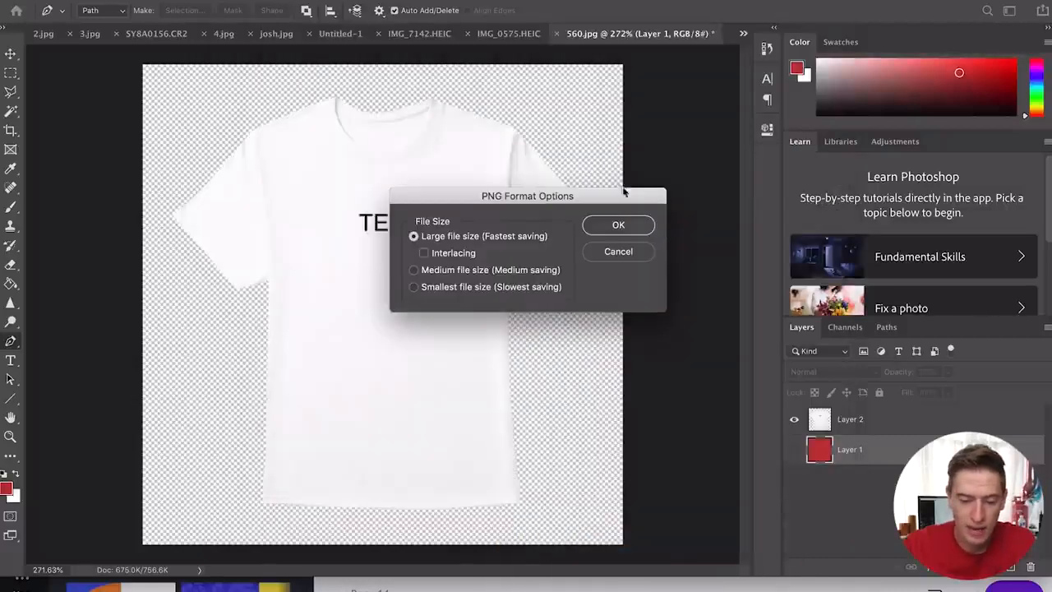
{"action": "left_click", "coordinate": [628, 224]}
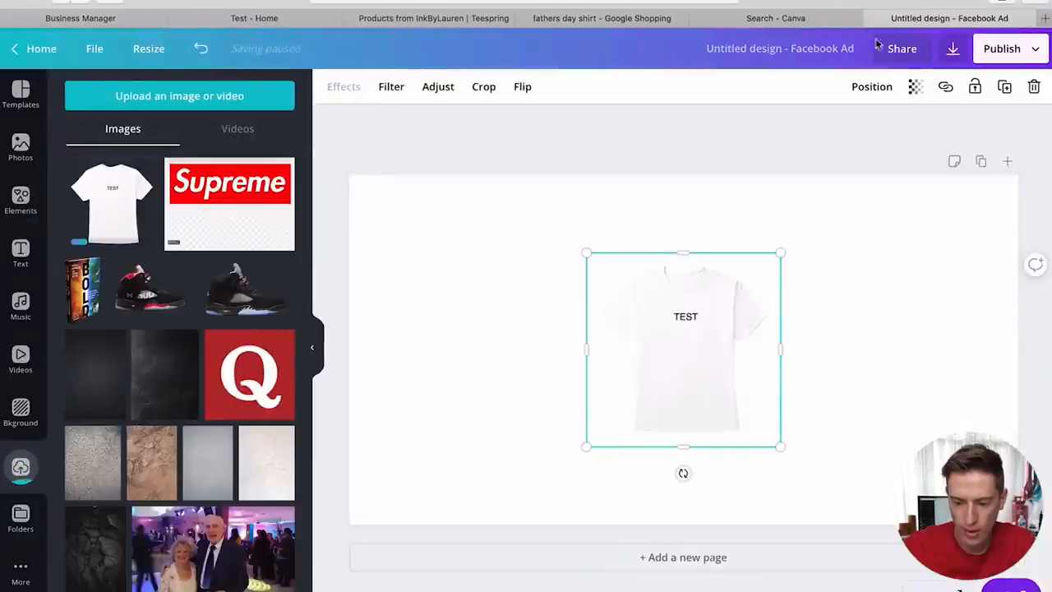
{"action": "left_click_drag", "start_coordinate": [792, 254], "coordinate": [756, 302]}
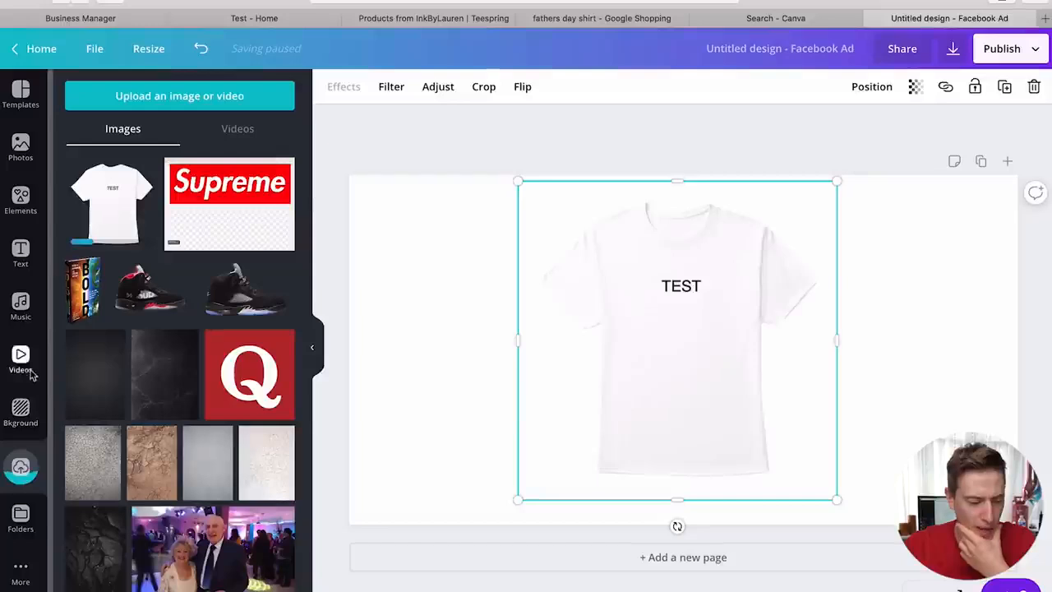
- Apply a red-orange gradient as the Facebook ad's page background
{"action": "left_click", "coordinate": [21, 411]}
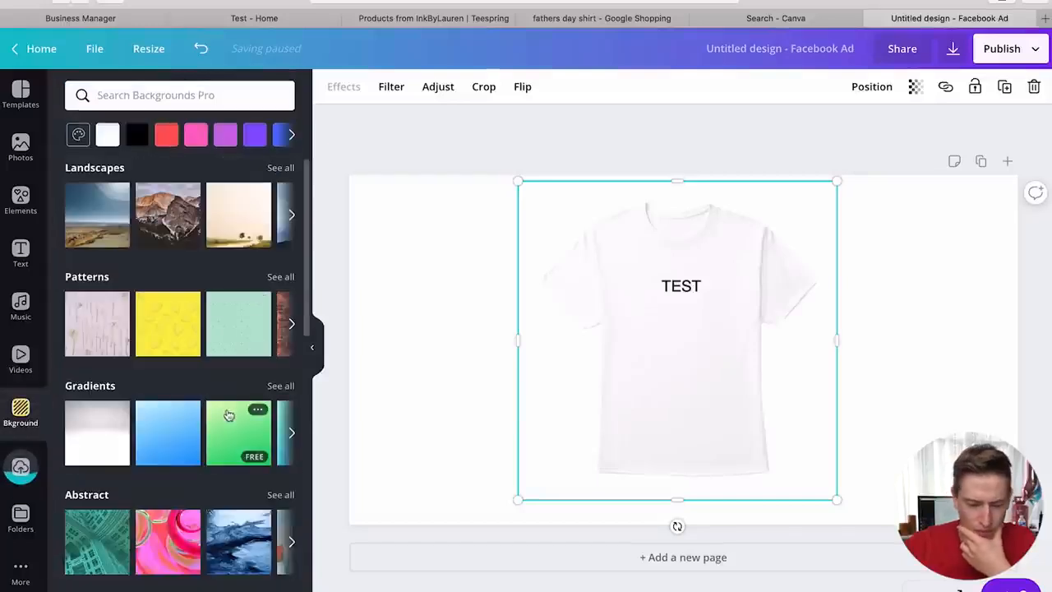
{"action": "left_click", "coordinate": [290, 436]}
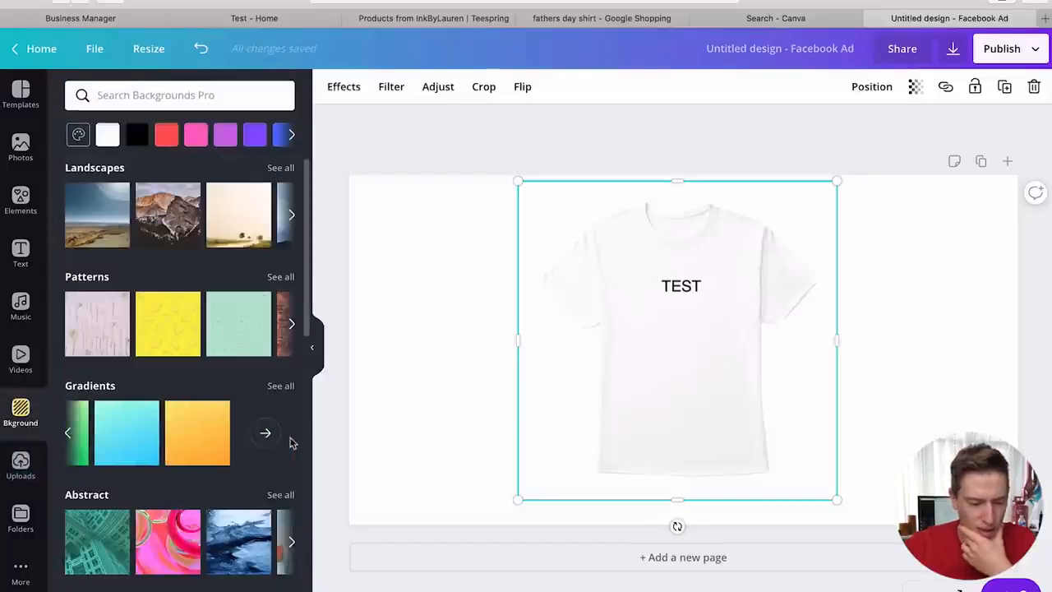
{"action": "left_click", "coordinate": [200, 437]}
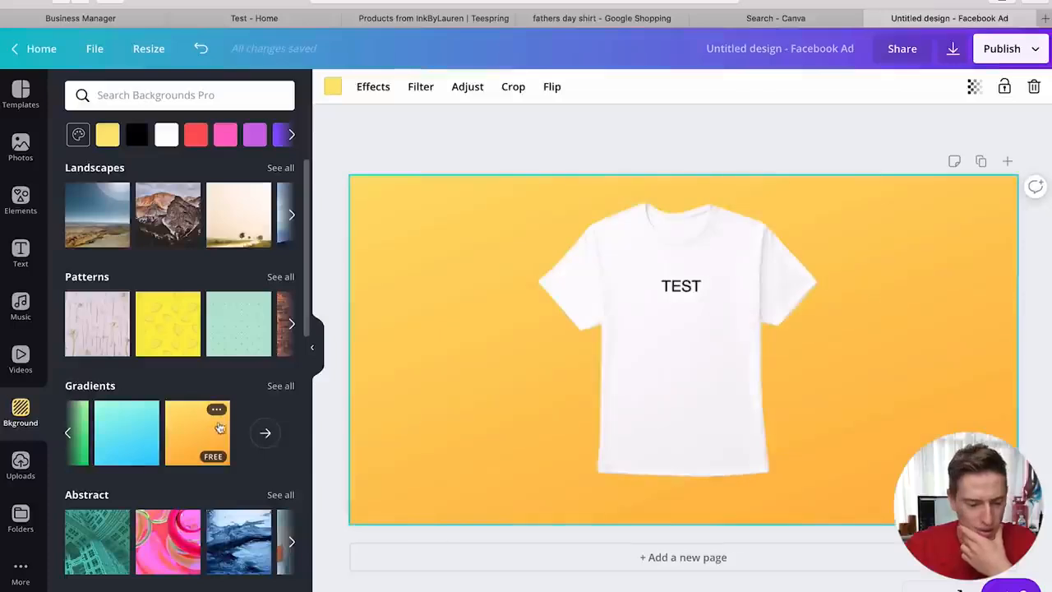
{"action": "left_click", "coordinate": [265, 432]}
{"action": "left_click", "coordinate": [259, 440]}
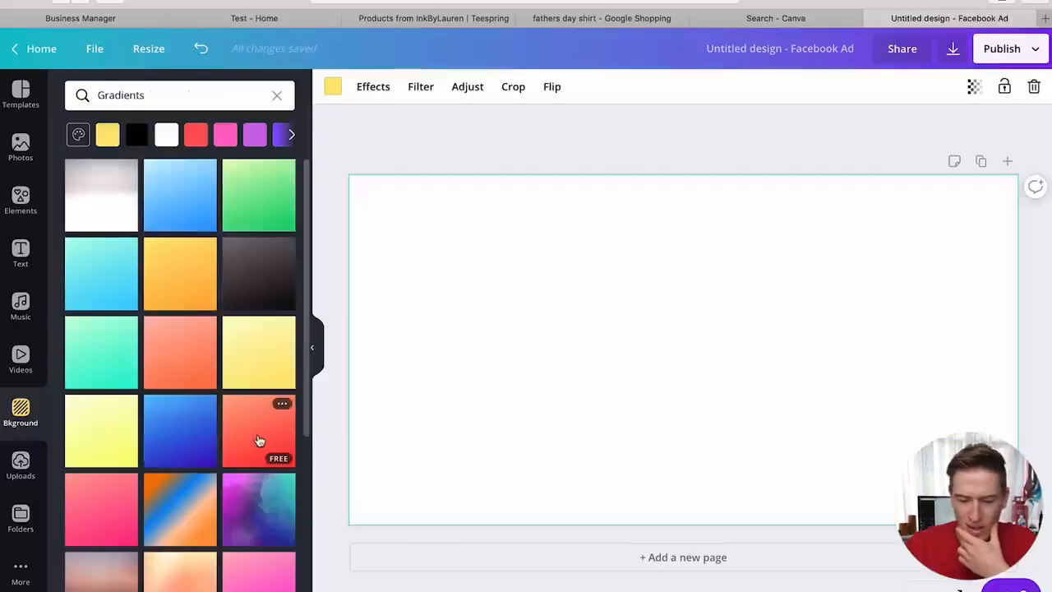
- Resize the TEST shirt image and centre it on the design
{"action": "left_click", "coordinate": [703, 416]}
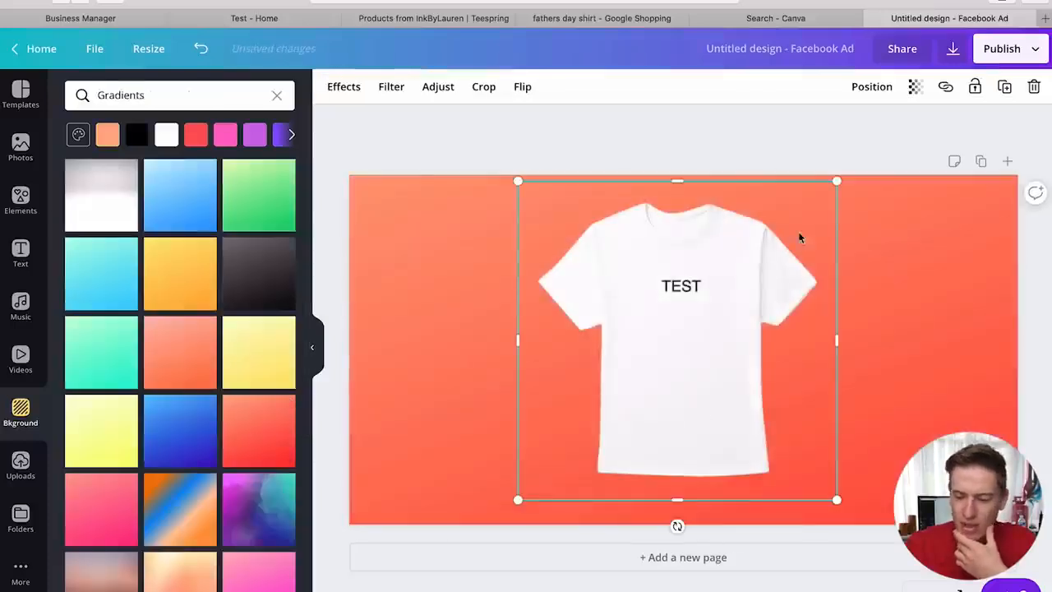
{"action": "left_click_drag", "start_coordinate": [848, 194], "coordinate": [945, 73]}
{"action": "left_click_drag", "start_coordinate": [794, 319], "coordinate": [746, 392]}
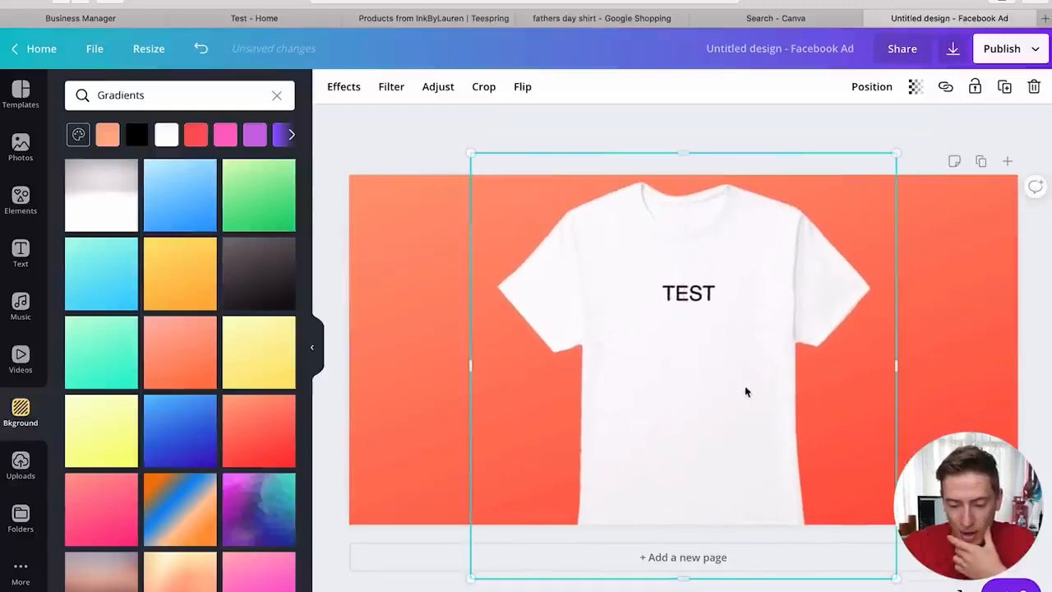
{"action": "left_click_drag", "start_coordinate": [896, 155], "coordinate": [850, 176]}
{"action": "left_click_drag", "start_coordinate": [754, 291], "coordinate": [775, 273]}
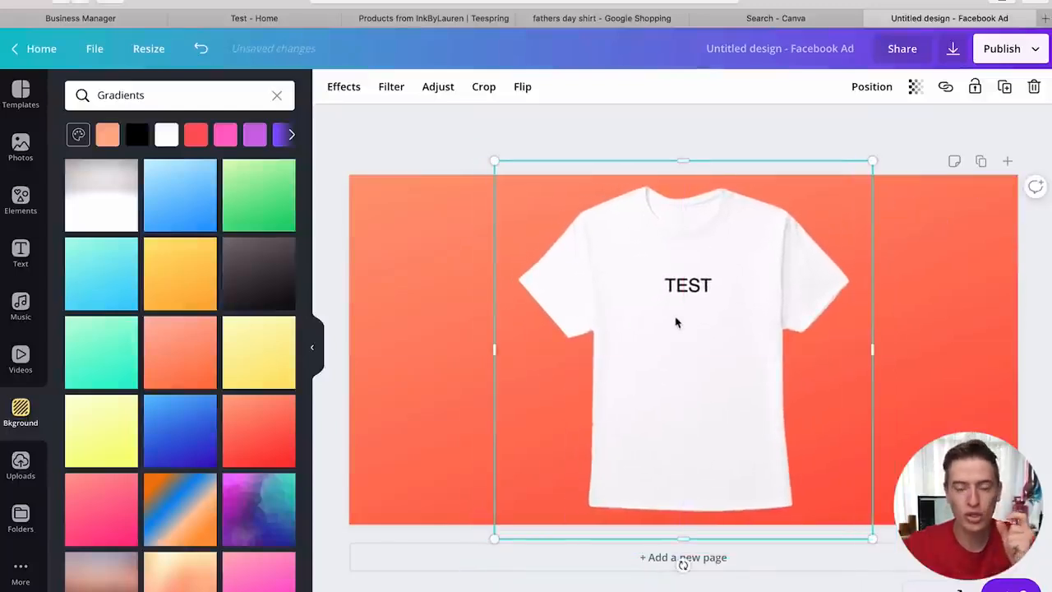
{"action": "left_click", "coordinate": [20, 253]}
- Add a heading reading 'WOULD YOU WEAR THIS?' to the design
{"action": "left_click", "coordinate": [154, 167]}
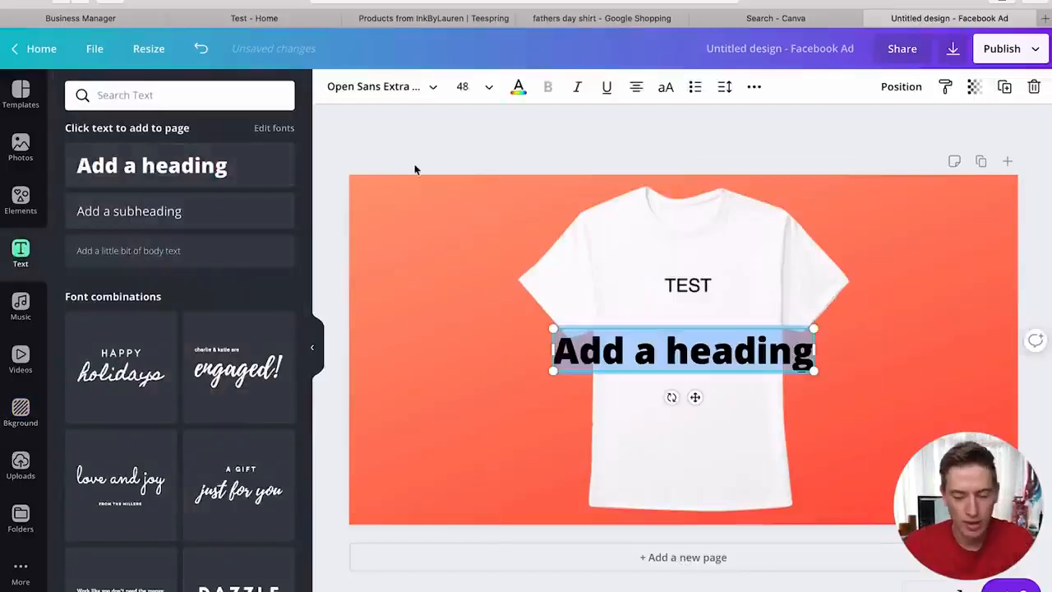
{"action": "type", "text": "WOULD YOU W"}
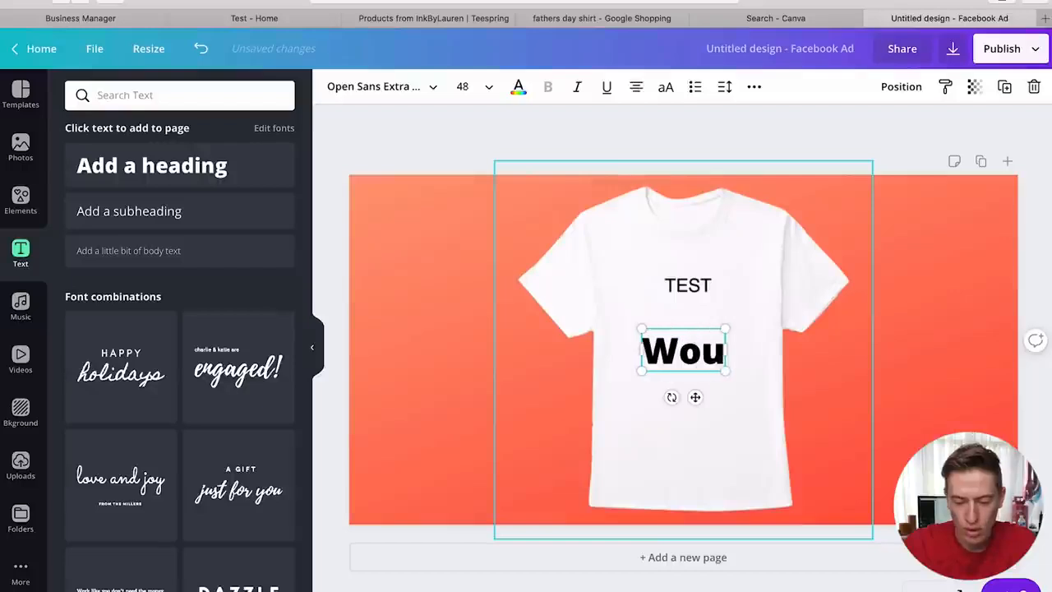
{"action": "type", "text": "EAR THIS?"}
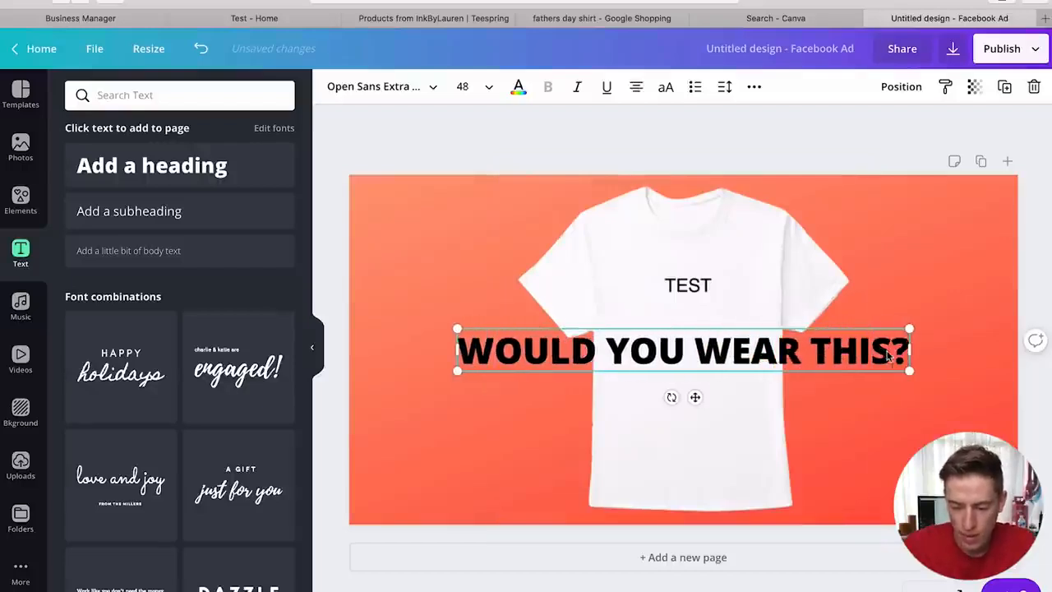
{"action": "key", "text": "BackSpace"}
{"action": "type", "text": "A"}
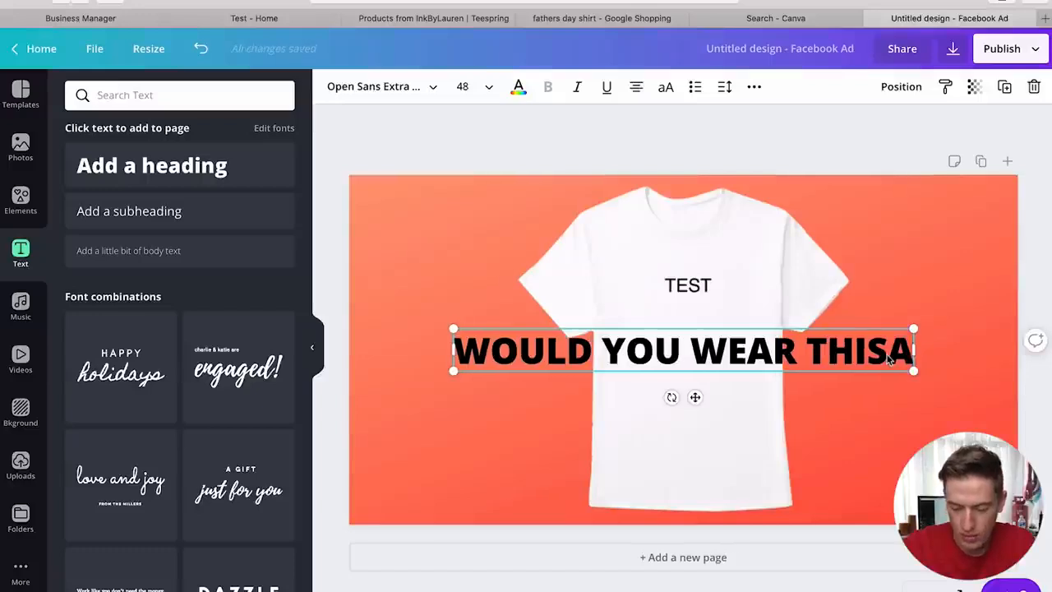
{"action": "key", "text": "BackSpace"}
{"action": "type", "text": "?"}
- Make the heading text white and move it to the bottom of the design
{"action": "key", "text": "ctrl+a"}
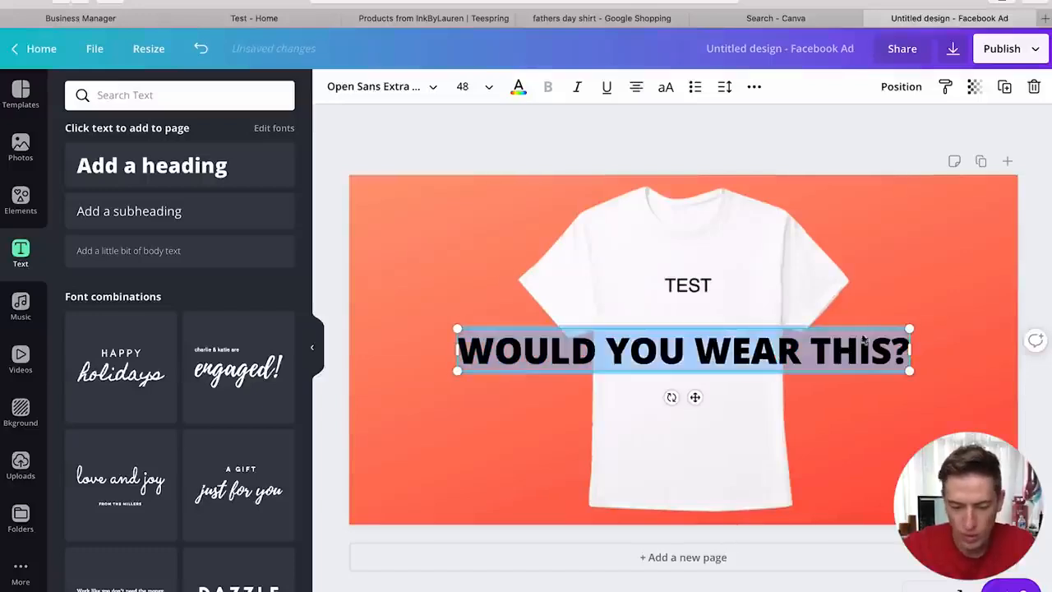
{"action": "left_click", "coordinate": [522, 90]}
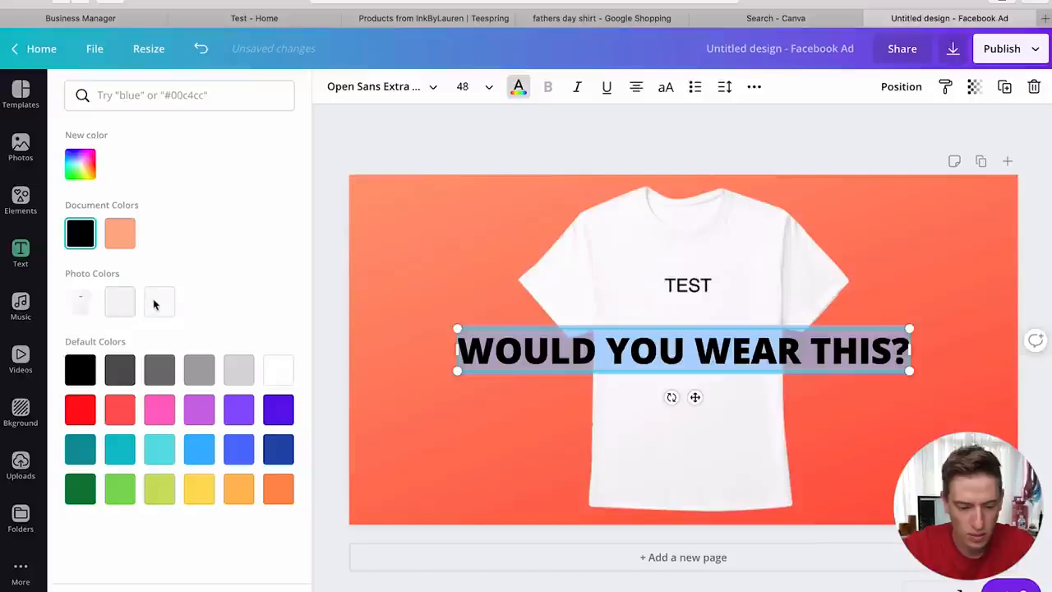
{"action": "left_click", "coordinate": [160, 301]}
{"action": "left_click", "coordinate": [552, 383]}
{"action": "left_click_drag", "start_coordinate": [538, 370], "coordinate": [538, 491]}
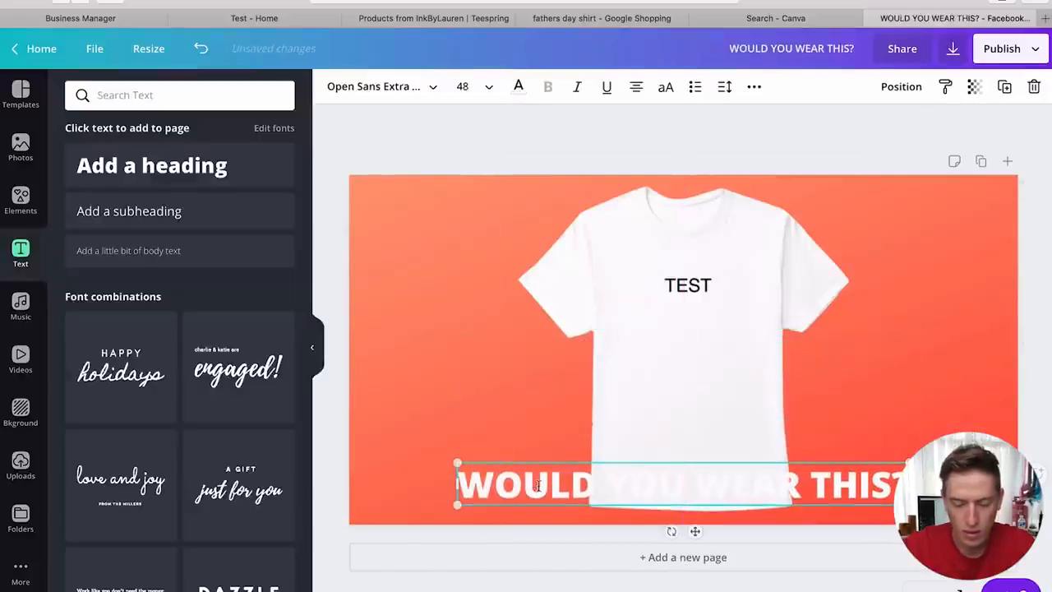
- Place a square shape behind the heading, trim it to a bar, and colour it dark green
{"action": "left_click", "coordinate": [21, 411]}
{"action": "left_click", "coordinate": [20, 197]}
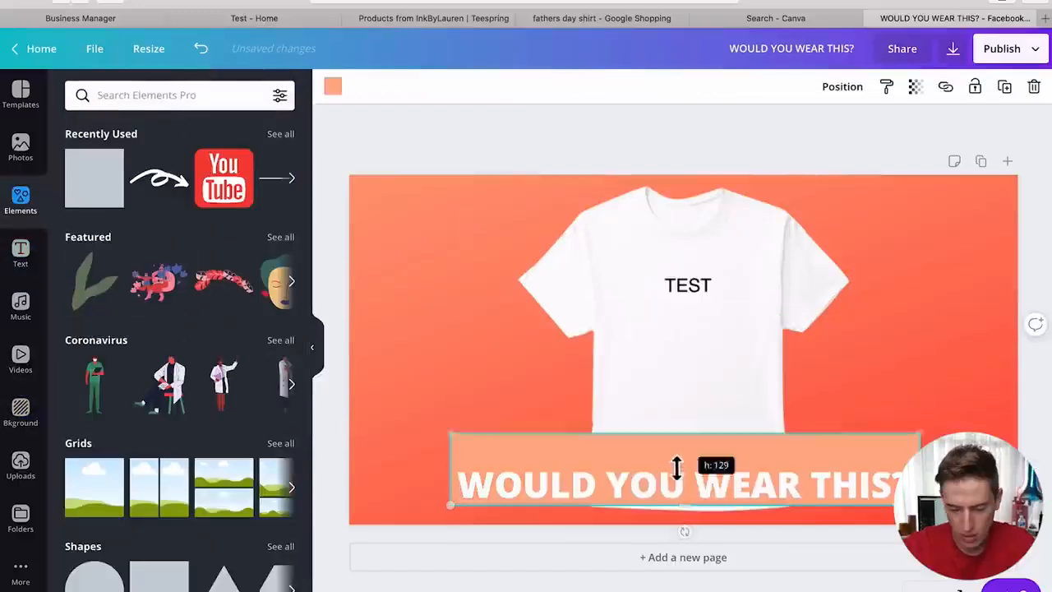
{"action": "mouse_move", "coordinate": [676, 466]}
{"action": "left_mouse_down"}
{"action": "mouse_move", "coordinate": [666, 482]}
{"action": "mouse_move", "coordinate": [662, 472]}
{"action": "left_mouse_up"}
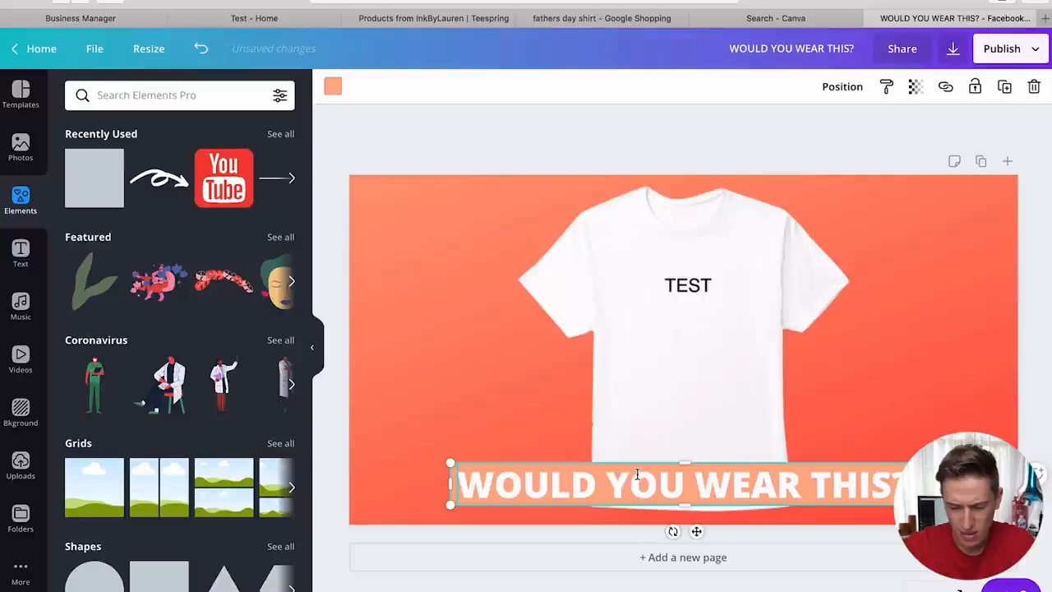
{"action": "left_click", "coordinate": [332, 86]}
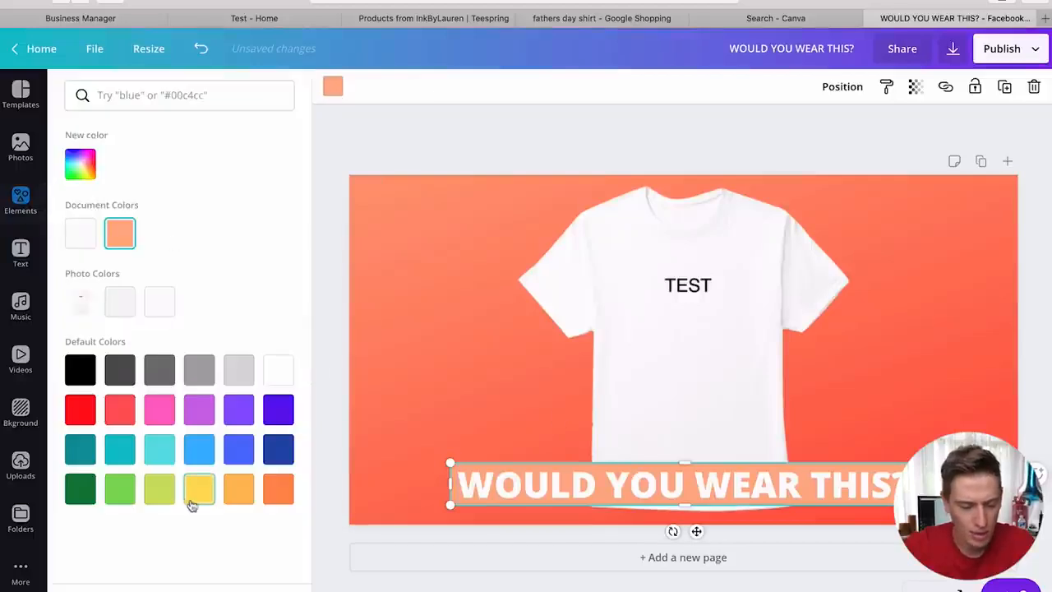
{"action": "left_click", "coordinate": [128, 496]}
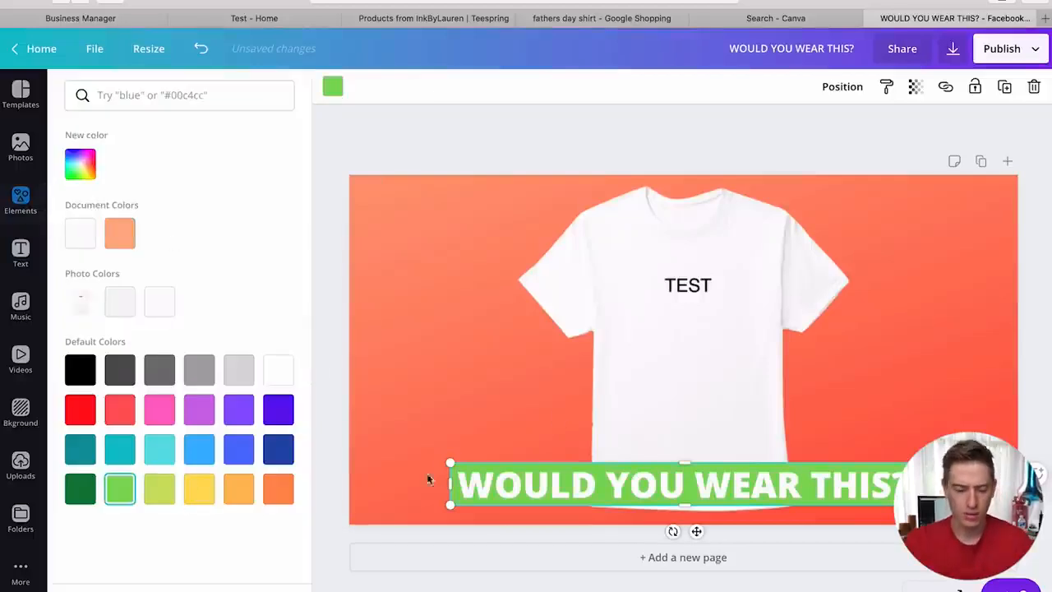
{"action": "left_click", "coordinate": [90, 413]}
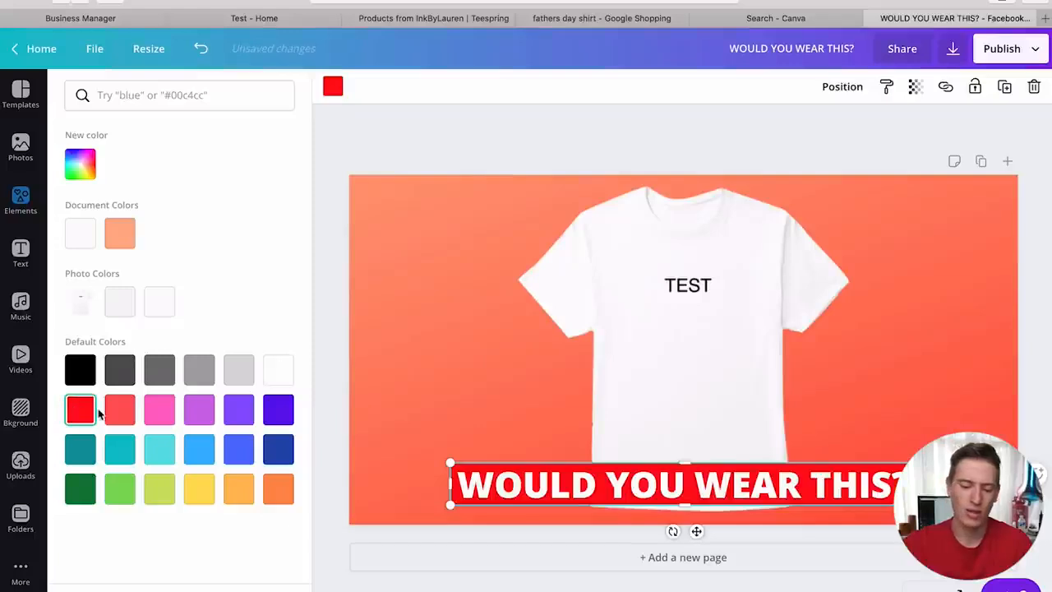
{"action": "left_click", "coordinate": [119, 419]}
{"action": "left_click", "coordinate": [78, 493]}
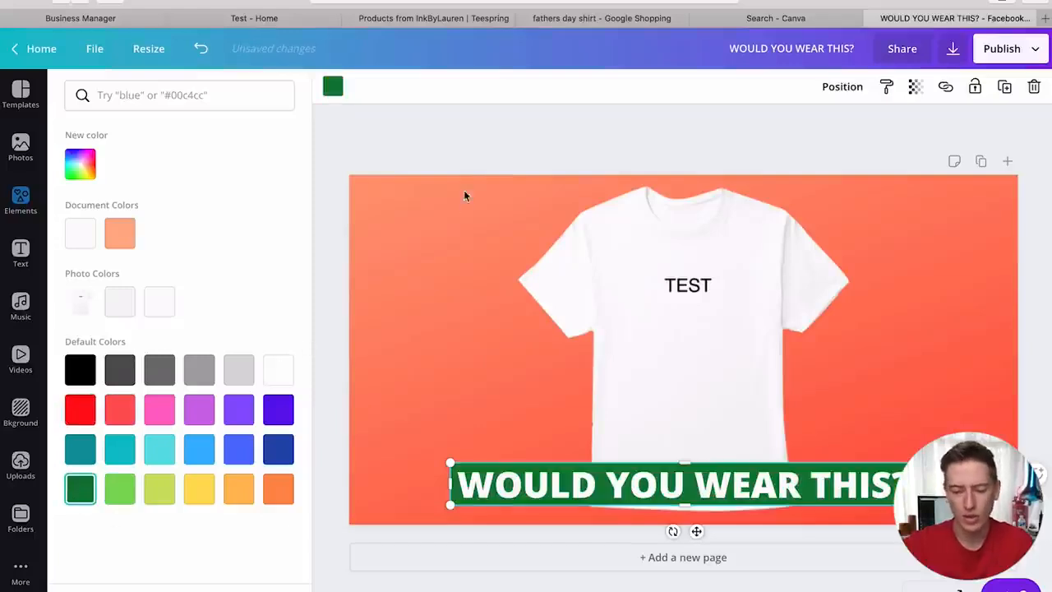
{"action": "left_click", "coordinate": [466, 160]}
{"action": "left_click", "coordinate": [1027, 355]}
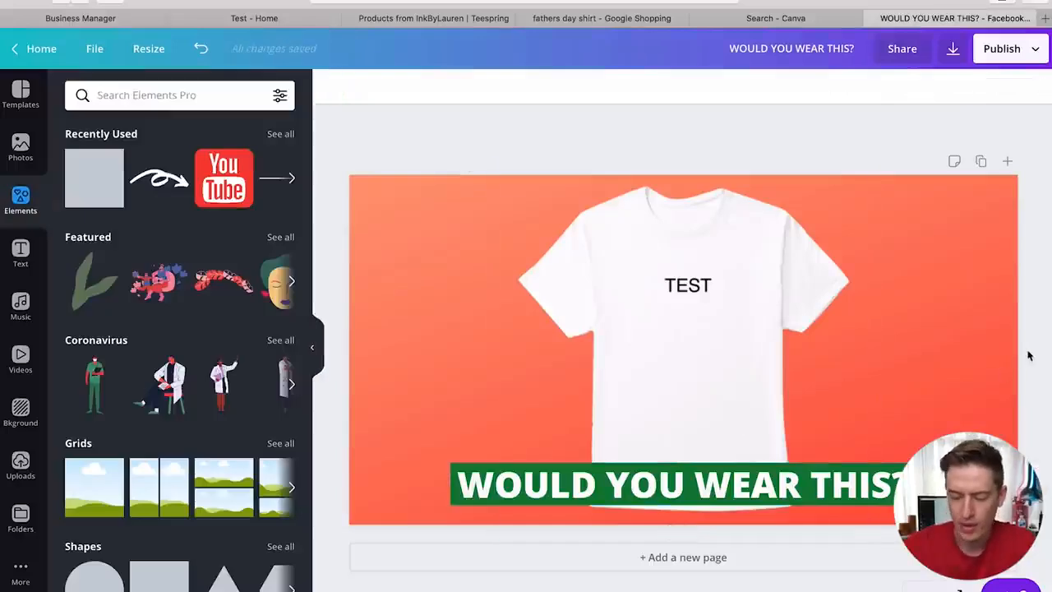
- Nudge the green heading bar and the shirt image to recentre them
{"action": "left_click", "coordinate": [867, 500]}
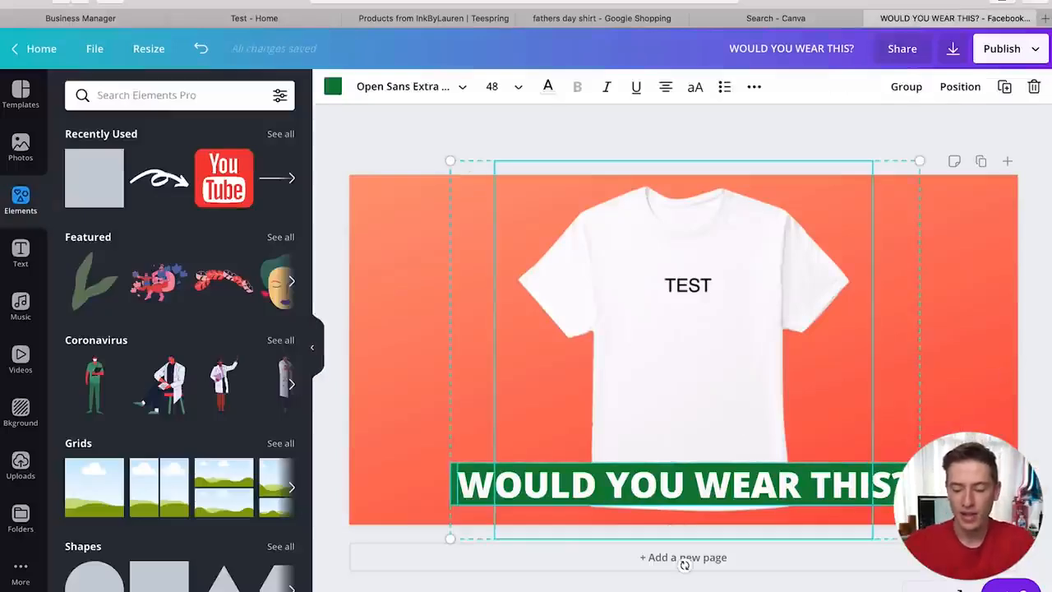
{"action": "left_click", "coordinate": [945, 493]}
{"action": "left_click", "coordinate": [894, 490]}
{"action": "mouse_move", "coordinate": [895, 490]}
{"action": "left_mouse_down"}
{"action": "mouse_move", "coordinate": [906, 488]}
{"action": "mouse_move", "coordinate": [893, 486]}
{"action": "left_mouse_up"}
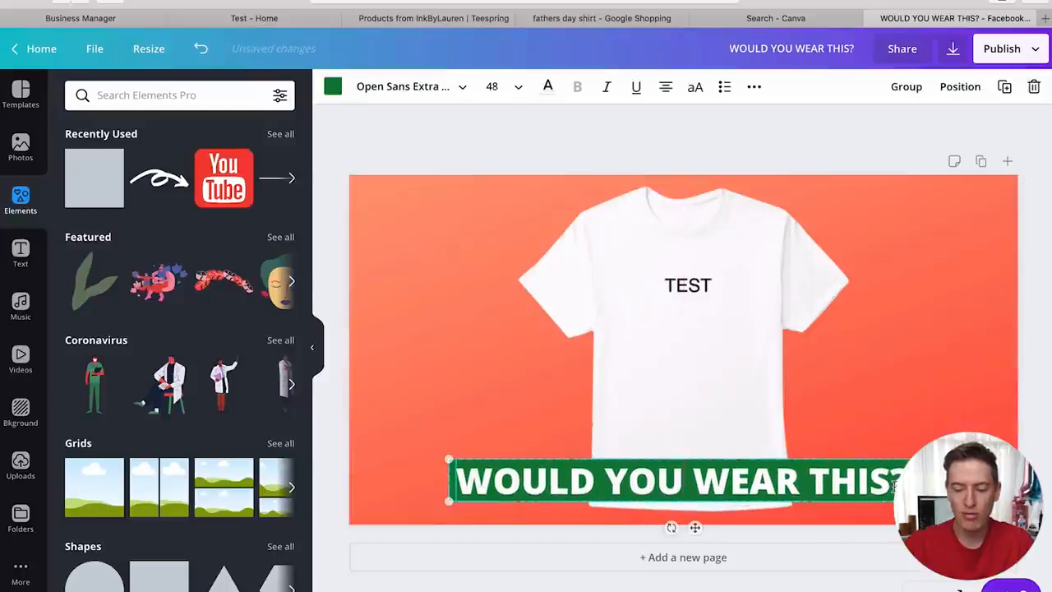
{"action": "left_click", "coordinate": [956, 371]}
{"action": "left_click_drag", "start_coordinate": [707, 336], "coordinate": [707, 336]}
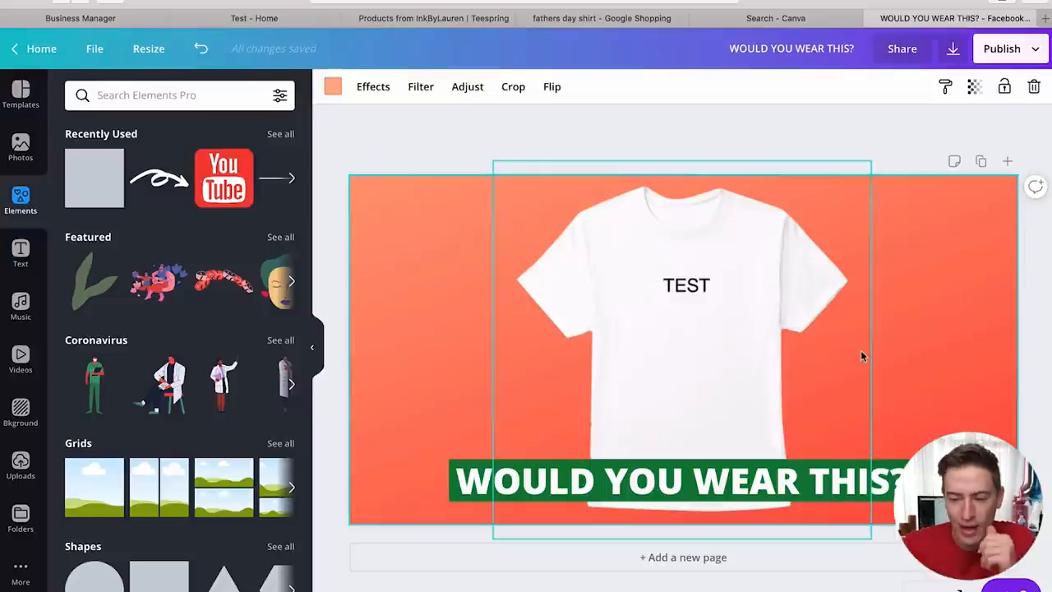
- Download the design as a 2x PNG at 2400 × 1256 px
{"action": "left_click", "coordinate": [1032, 47]}
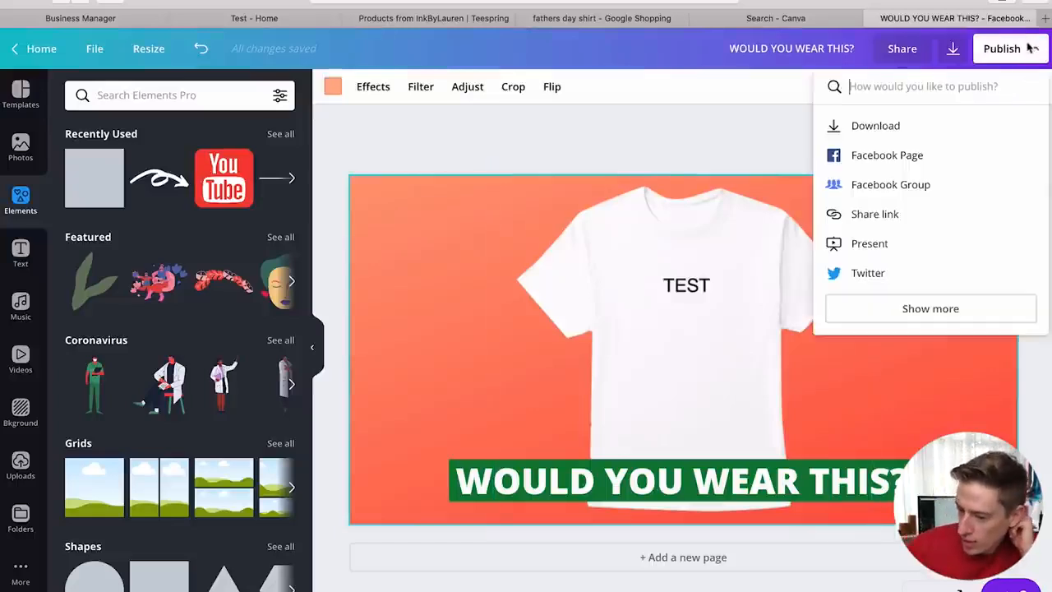
{"action": "left_click", "coordinate": [944, 125]}
{"action": "left_click_drag", "start_coordinate": [886, 187], "coordinate": [942, 199]}
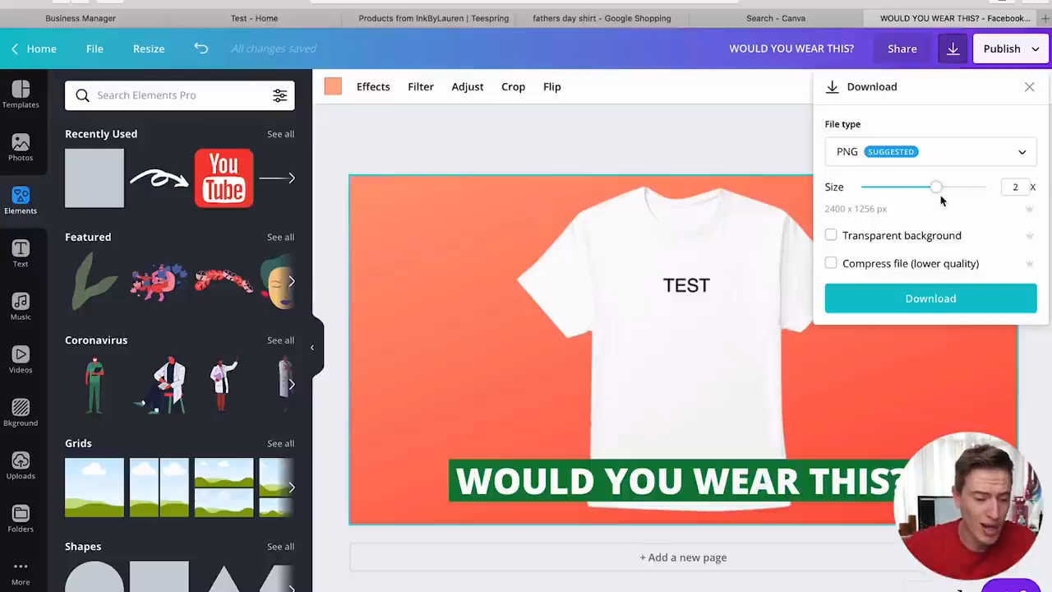
{"action": "scroll", "coordinate": [192, 303], "scroll_direction": "down", "scroll_amount": 10}
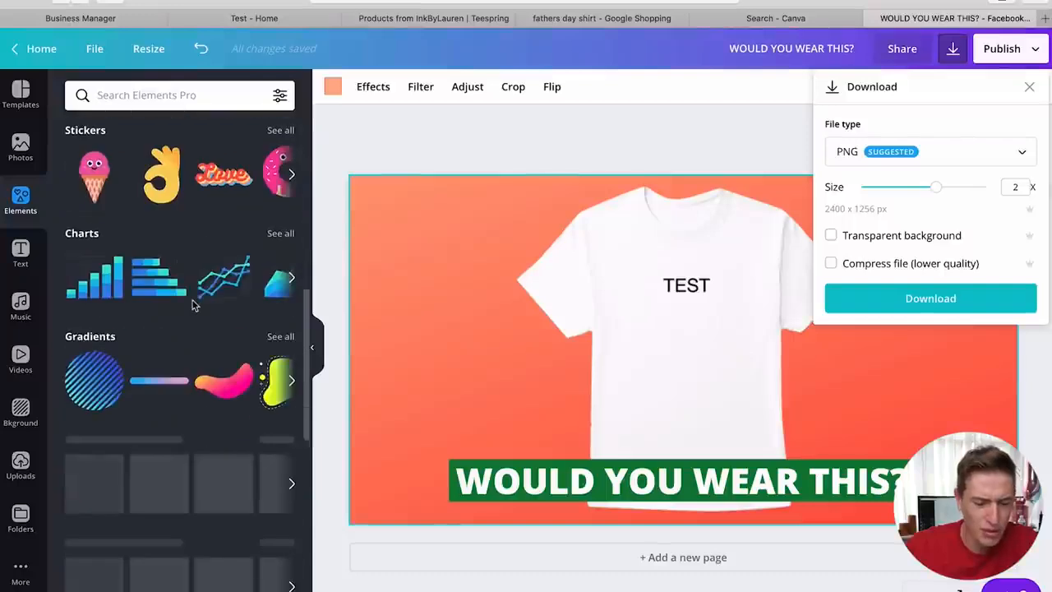
{"action": "scroll", "coordinate": [193, 303], "scroll_direction": "up", "scroll_amount": 7}
{"action": "scroll", "coordinate": [193, 304], "scroll_direction": "up", "scroll_amount": 3}
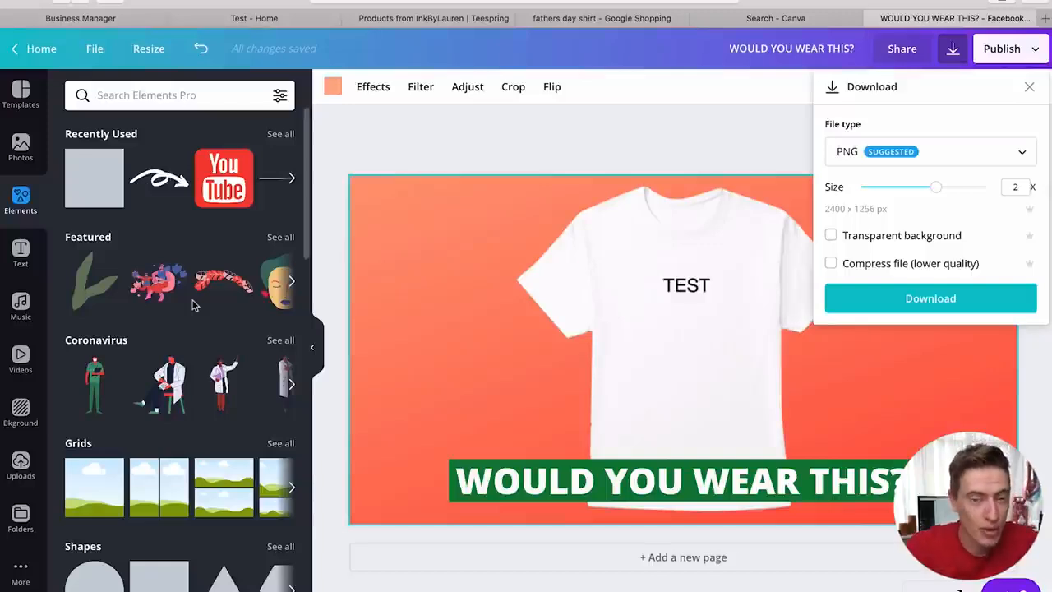
{"action": "left_click", "coordinate": [891, 306]}
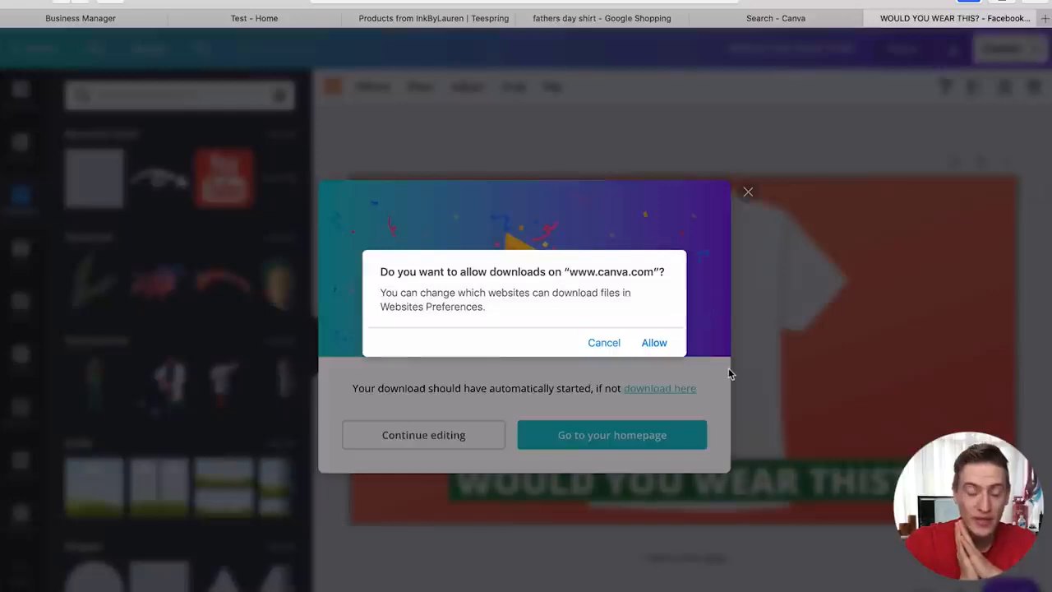
{"action": "left_click", "coordinate": [610, 345]}
{"action": "left_click", "coordinate": [748, 193]}
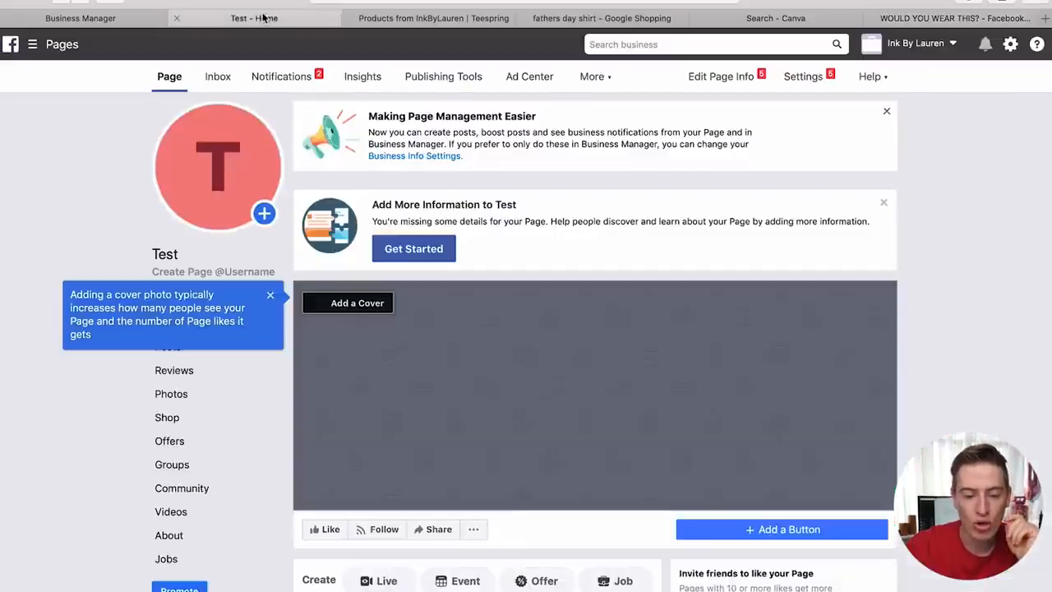
- On the Test page, start a new photo post with the downloaded t-shirt PNG
{"action": "left_click", "coordinate": [261, 18]}
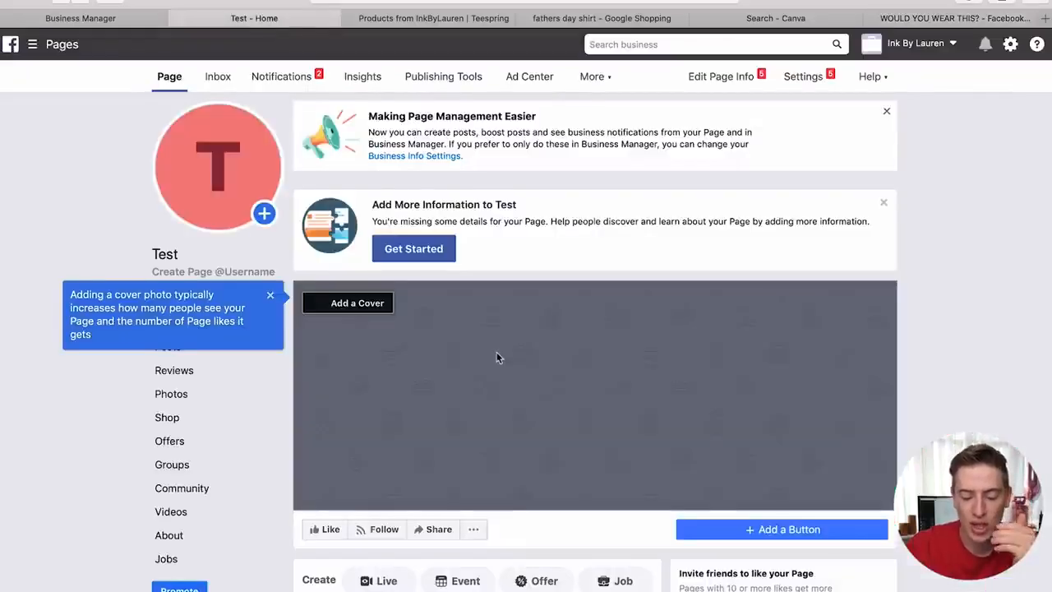
{"action": "scroll", "coordinate": [497, 357], "scroll_direction": "down", "scroll_amount": 5}
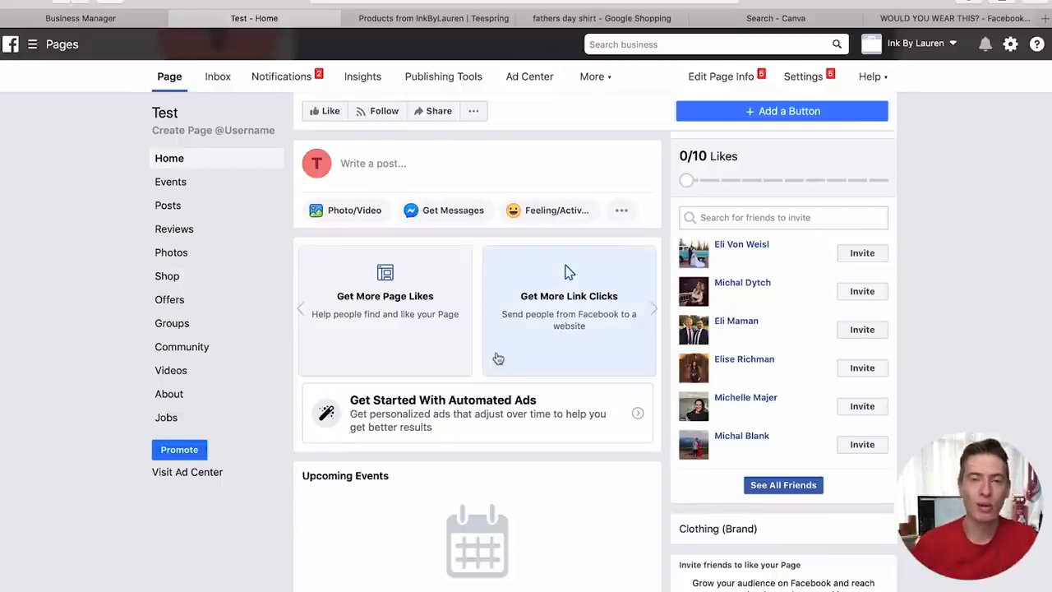
{"action": "scroll", "coordinate": [498, 359], "scroll_direction": "up", "scroll_amount": 2}
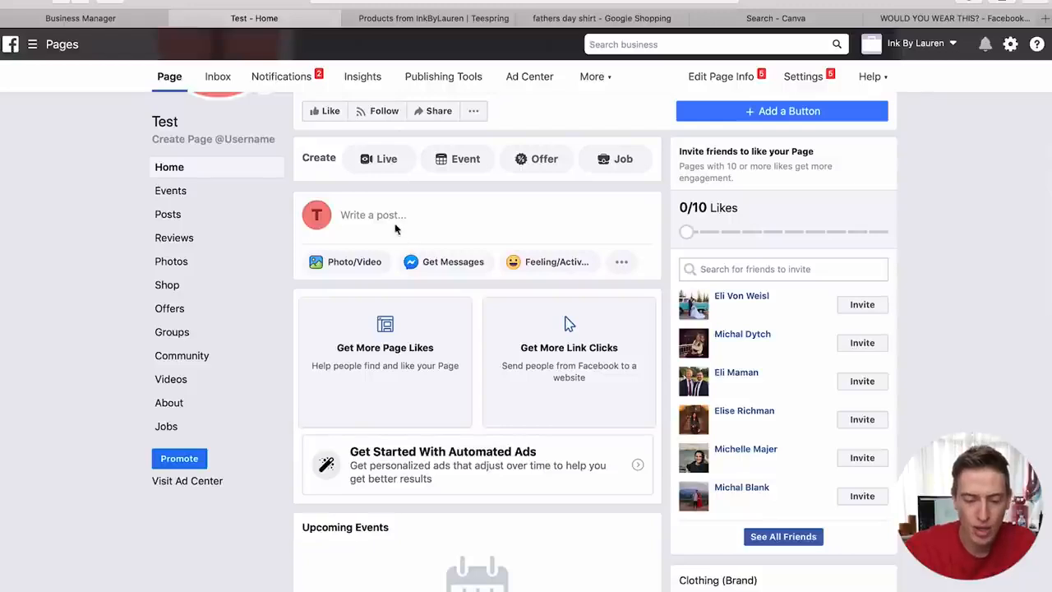
{"action": "scroll", "coordinate": [411, 279], "scroll_direction": "up", "scroll_amount": 5}
{"action": "scroll", "coordinate": [414, 282], "scroll_direction": "down", "scroll_amount": 1}
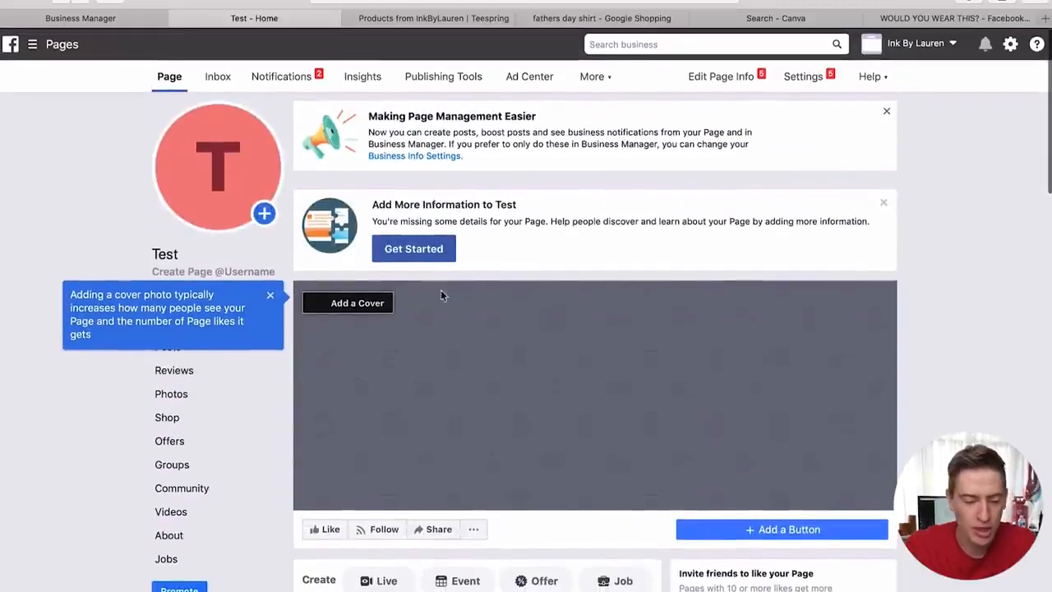
{"action": "scroll", "coordinate": [412, 148], "scroll_direction": "down", "scroll_amount": 3}
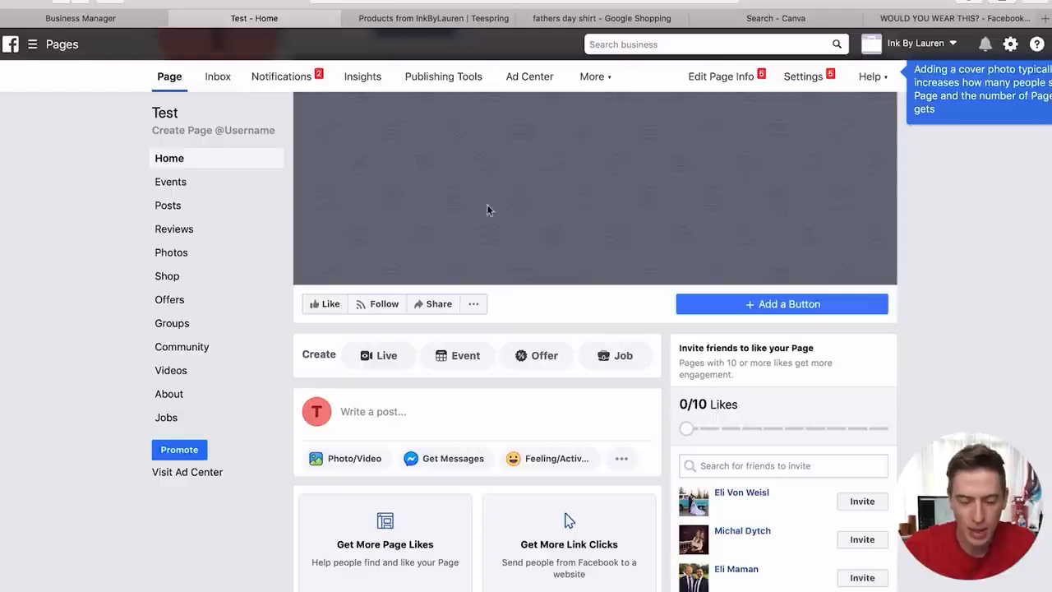
{"action": "scroll", "coordinate": [504, 209], "scroll_direction": "up", "scroll_amount": 1}
{"action": "scroll", "coordinate": [504, 210], "scroll_direction": "down", "scroll_amount": 4}
{"action": "scroll", "coordinate": [403, 261], "scroll_direction": "up", "scroll_amount": 1}
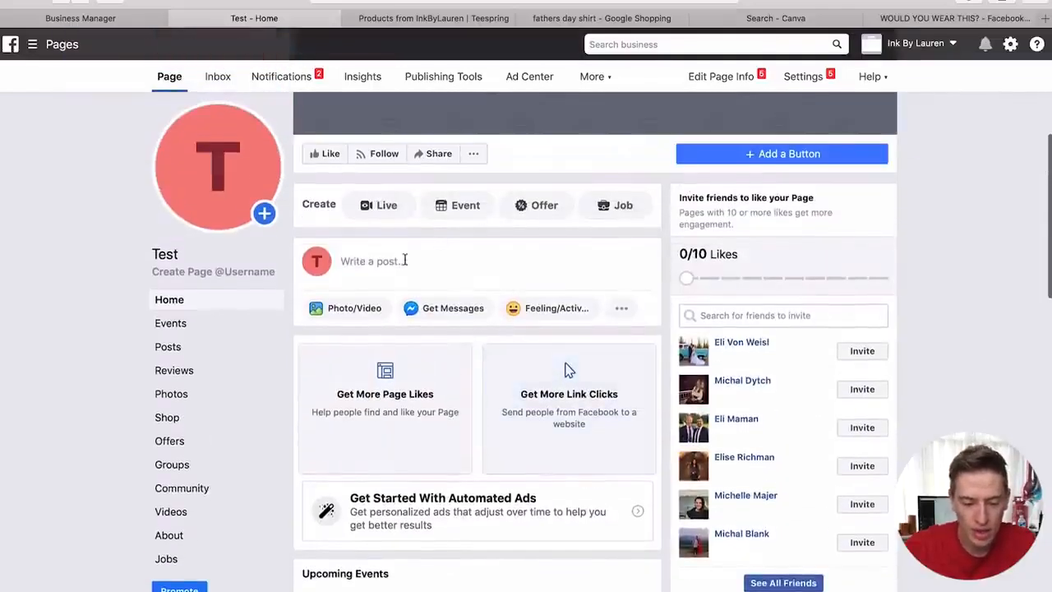
{"action": "left_click", "coordinate": [399, 263]}
{"action": "left_click", "coordinate": [355, 336]}
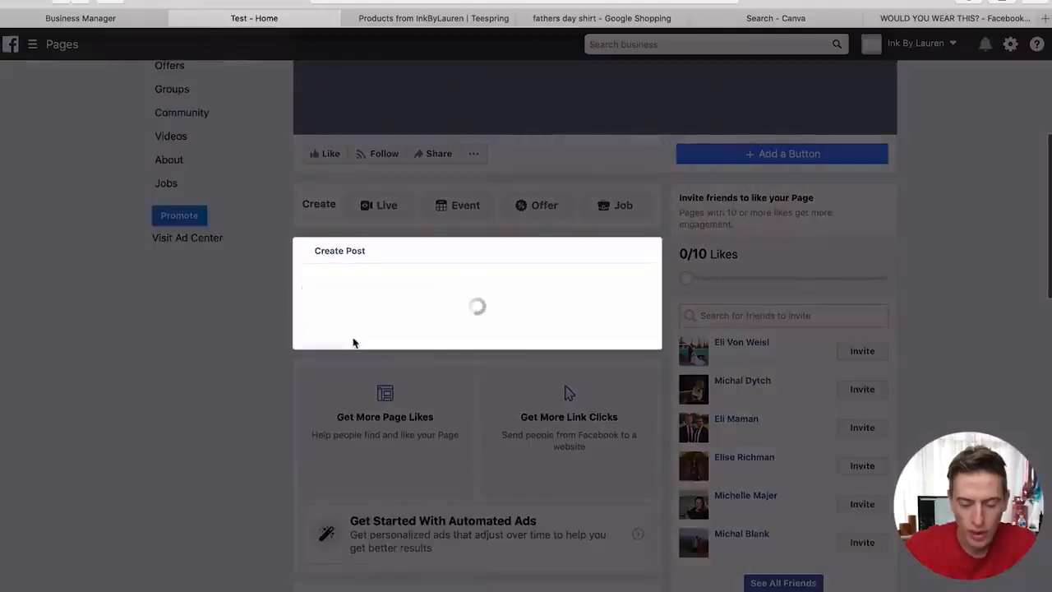
{"action": "left_click", "coordinate": [403, 304]}
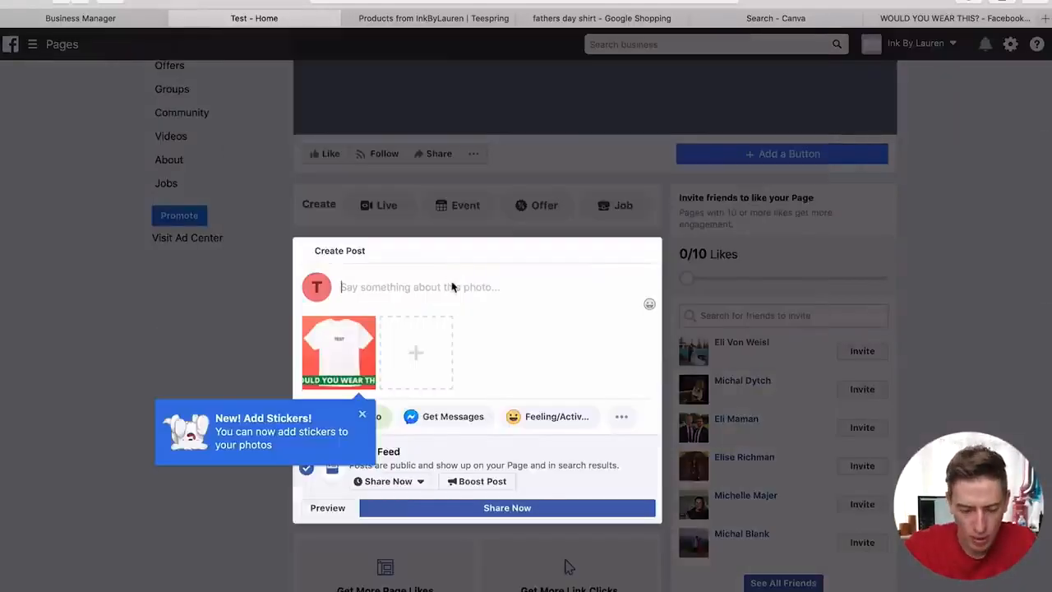
- Caption it 'Comment below if you would wear this t-shirt?', share it, and dismiss the boost popup
{"action": "type", "text": "Commn"}
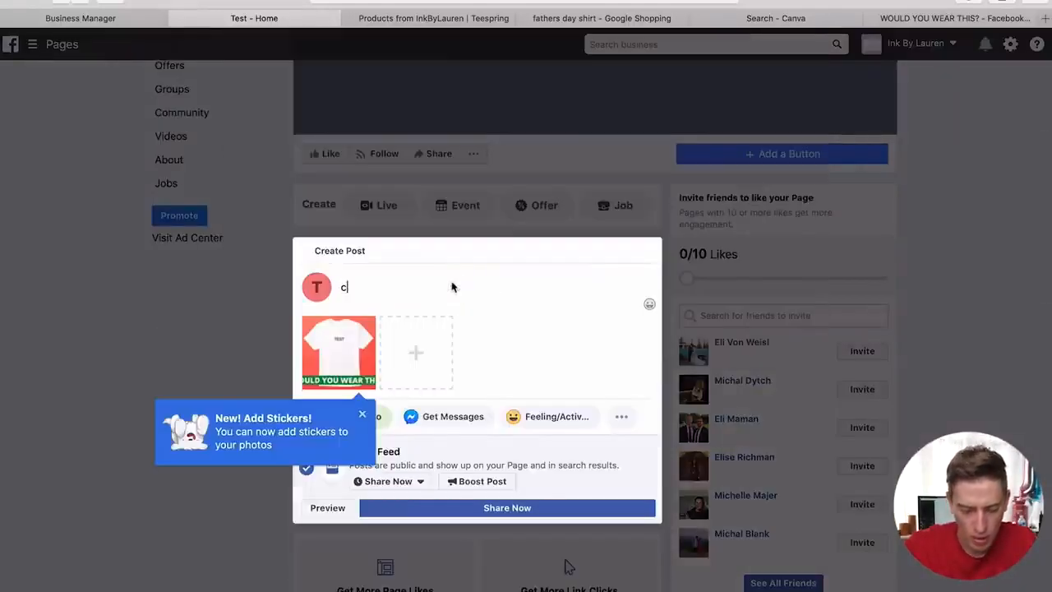
{"action": "key", "text": "BackSpace"}
{"action": "type", "text": "ent Belo"}
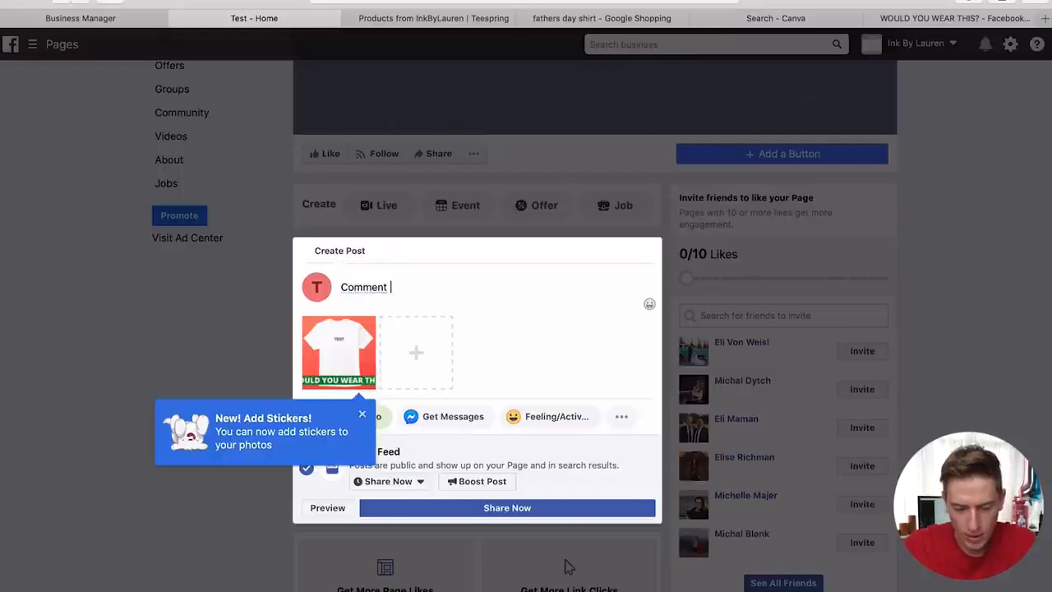
{"action": "key", "text": "BackSpace"}
{"action": "key", "text": "BackSpace"}
{"action": "key", "text": "BackSpace"}
{"action": "key", "text": "BackSpace"}
{"action": "type", "text": "below if y"}
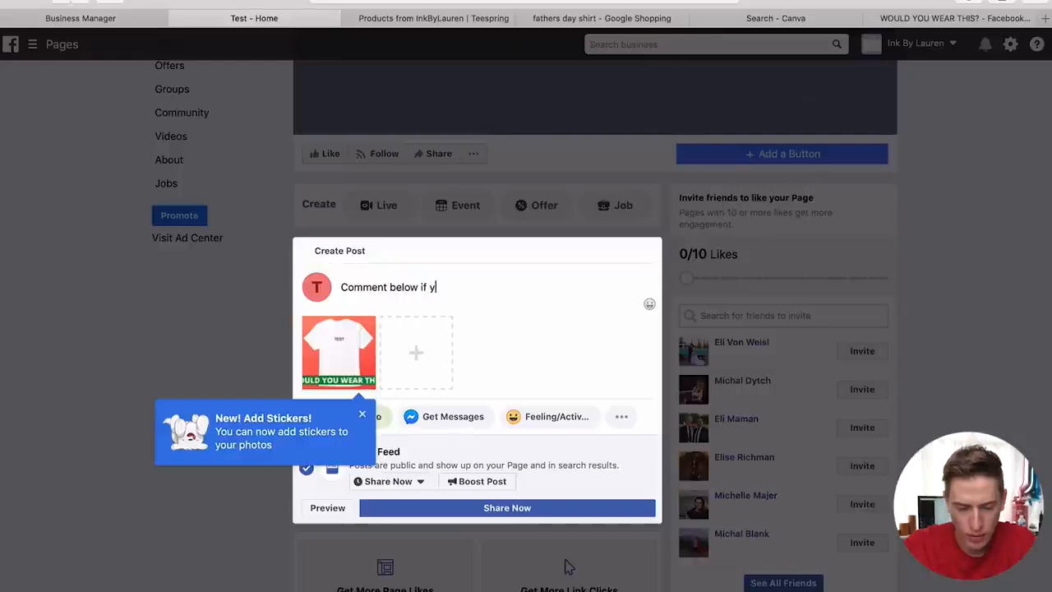
{"action": "type", "text": "ou would wear this "}
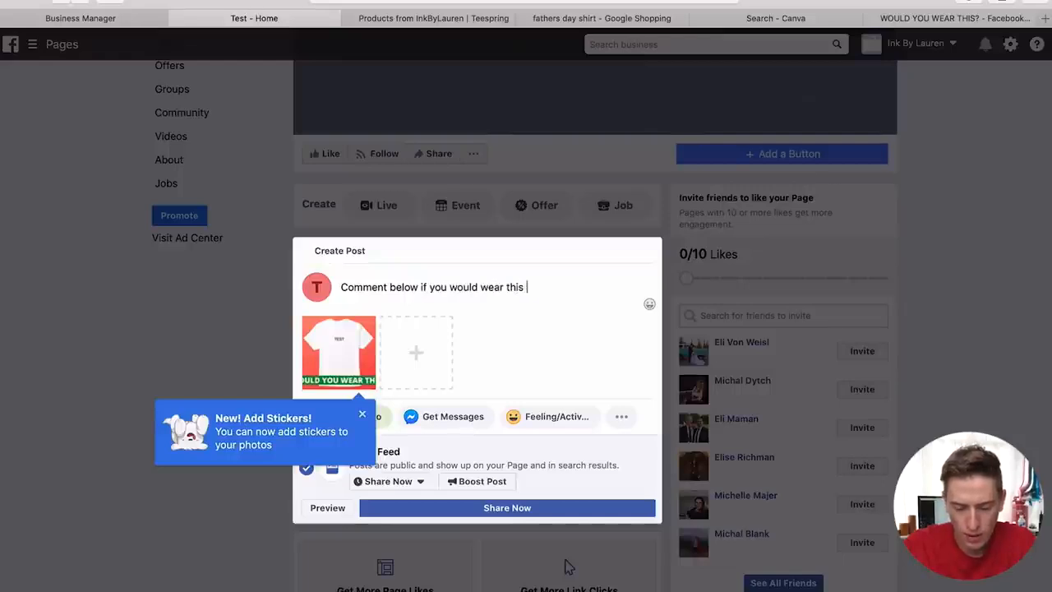
{"action": "type", "text": "t-shirt or"}
{"action": "key", "text": "BackSpace"}
{"action": "key", "text": "BackSpace"}
{"action": "key", "text": "BackSpace"}
{"action": "key", "text": "BackSpace"}
{"action": "type", "text": "?"}
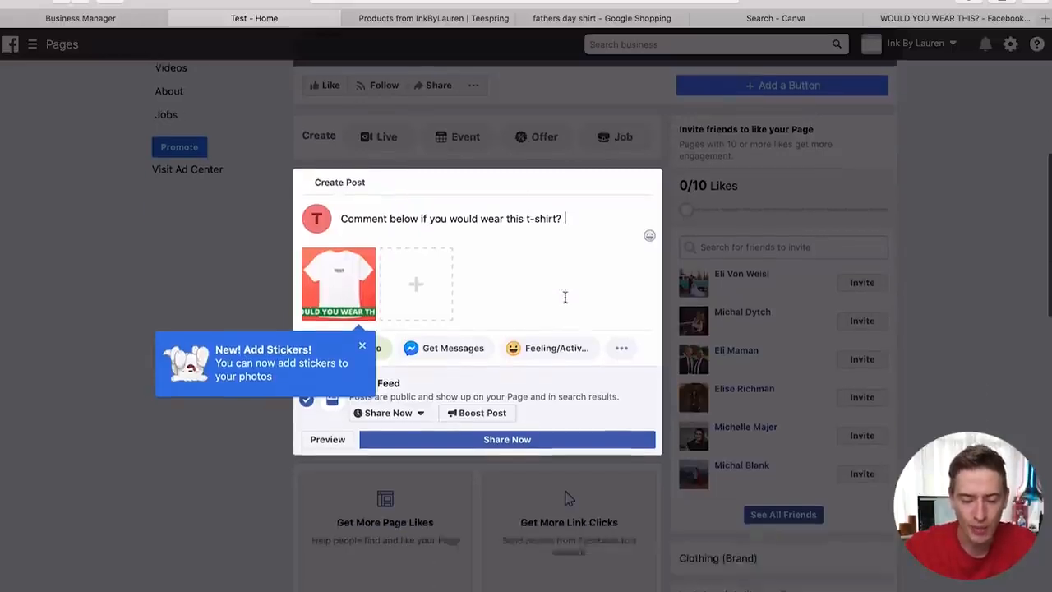
{"action": "scroll", "coordinate": [564, 296], "scroll_direction": "down", "scroll_amount": 2}
{"action": "left_click", "coordinate": [532, 419]}
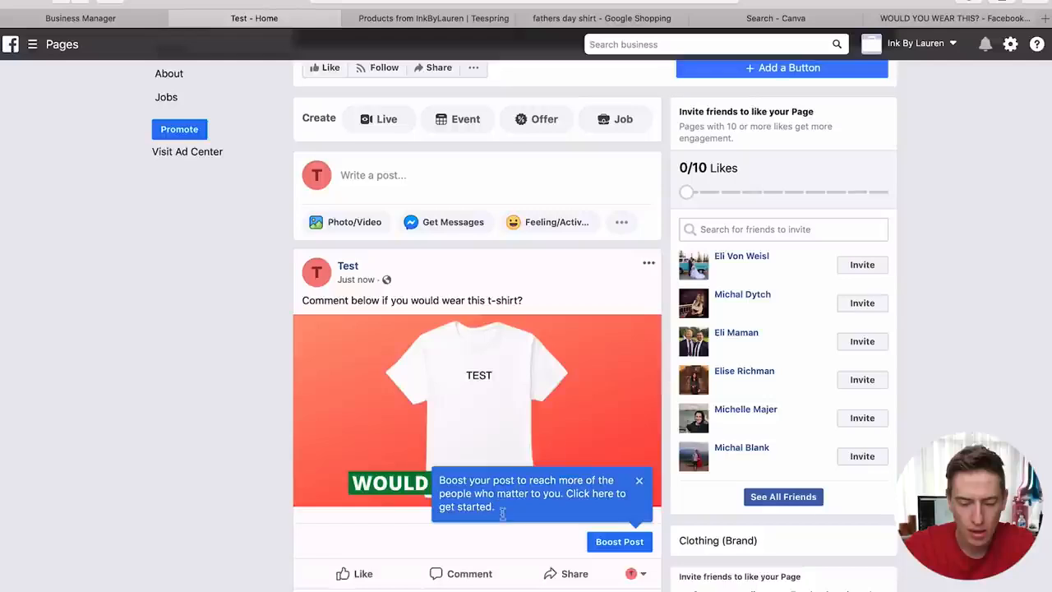
{"action": "scroll", "coordinate": [553, 442], "scroll_direction": "down", "scroll_amount": 1}
{"action": "left_click", "coordinate": [639, 473]}
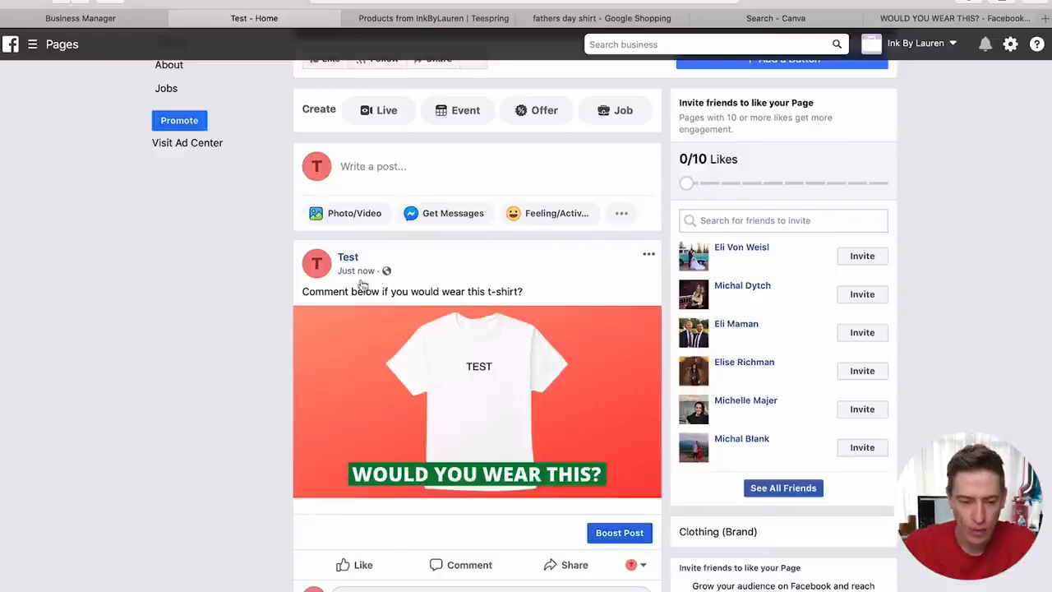
{"action": "left_click", "coordinate": [33, 49]}
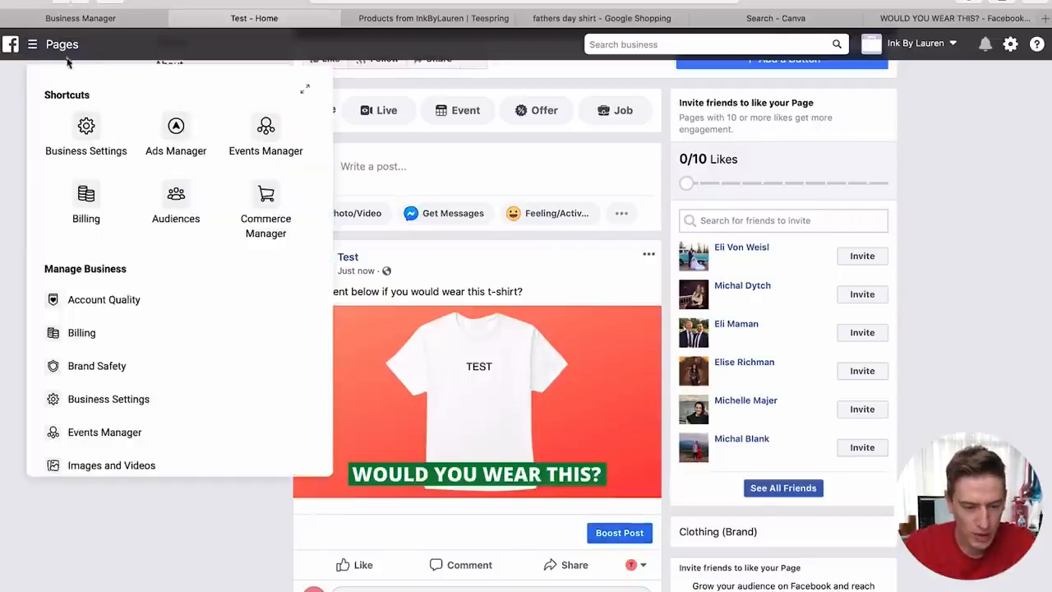
- Go to the Ads Manager campaigns list and dismiss the VAT information notices
{"action": "left_click", "coordinate": [171, 126]}
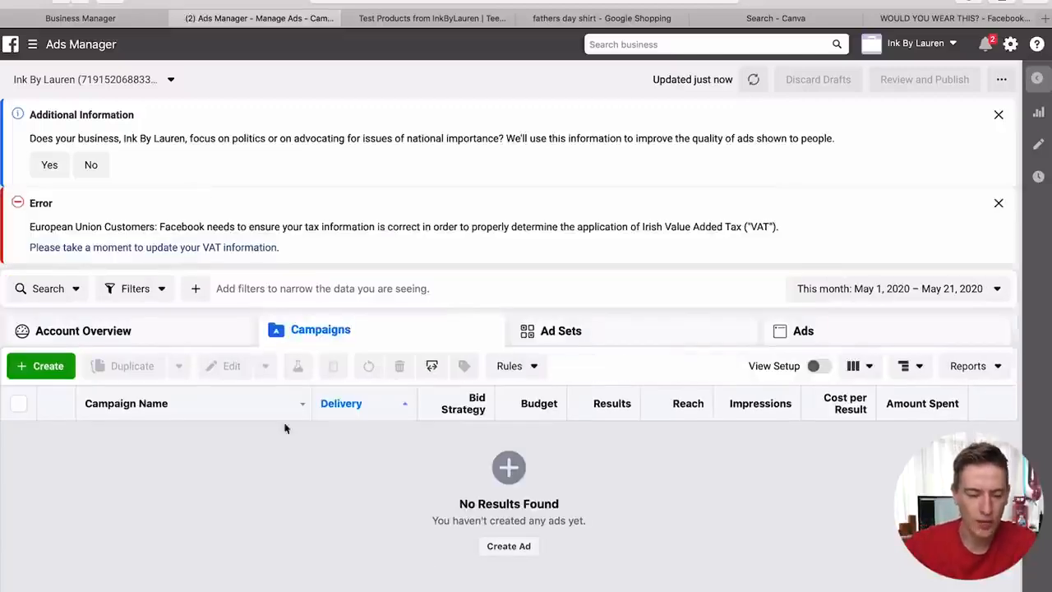
{"action": "left_click", "coordinate": [158, 340]}
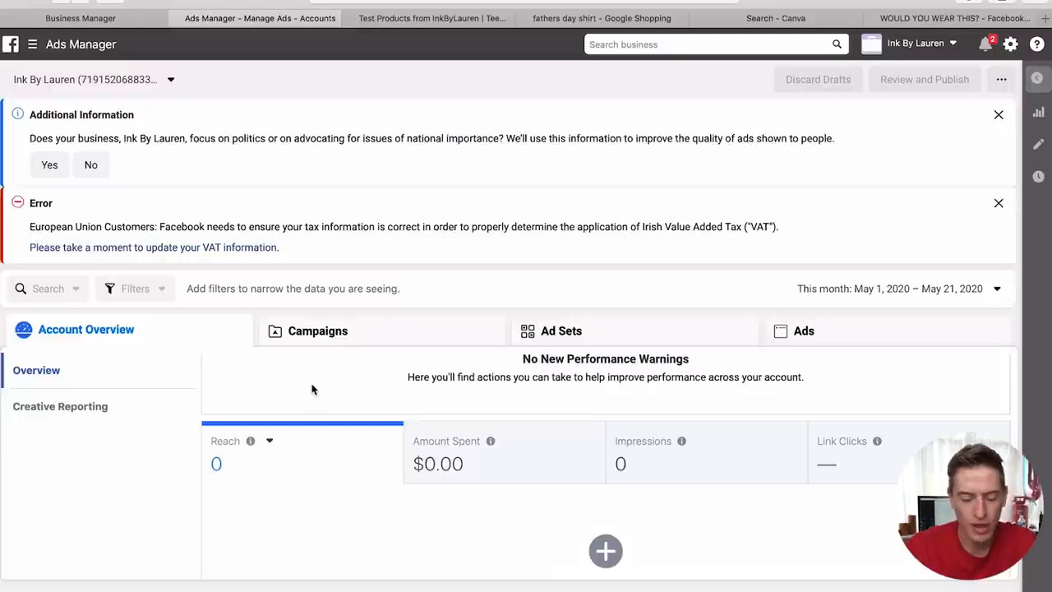
{"action": "left_click", "coordinate": [320, 337]}
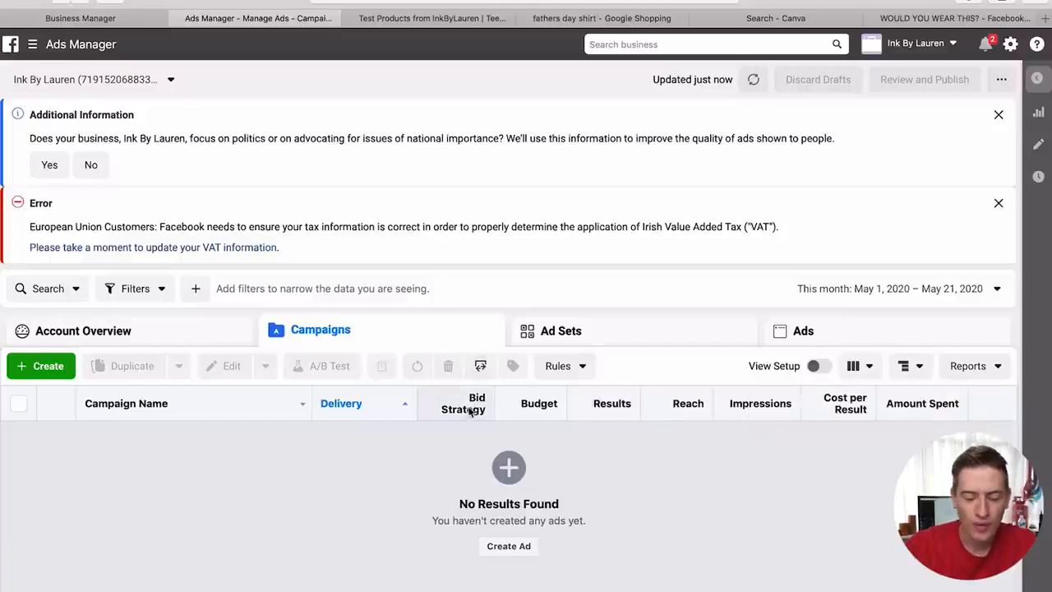
{"action": "mouse_move", "coordinate": [471, 411]}
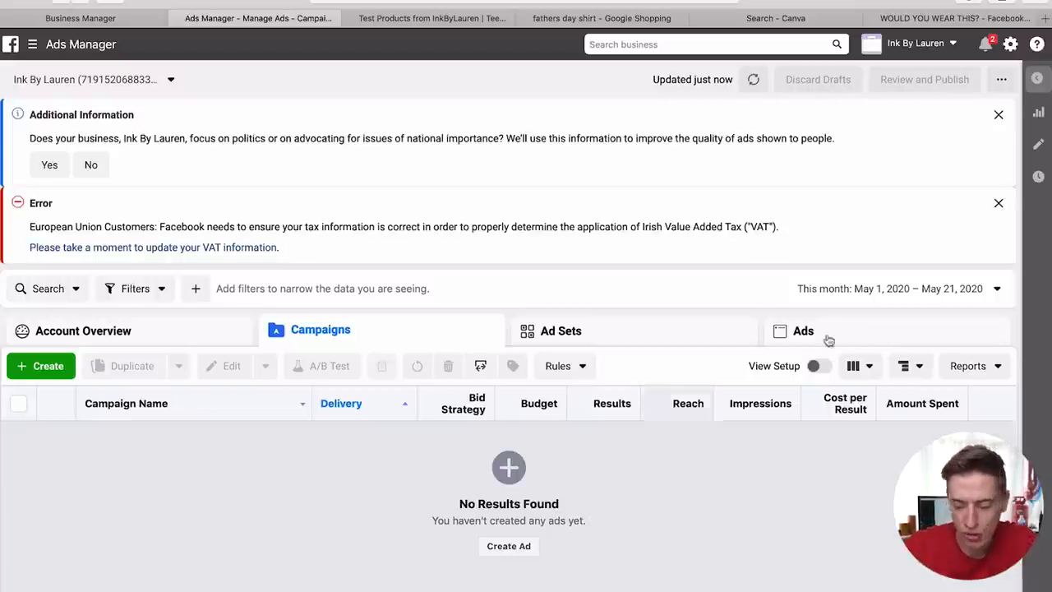
{"action": "left_click", "coordinate": [998, 114]}
{"action": "left_click", "coordinate": [998, 115]}
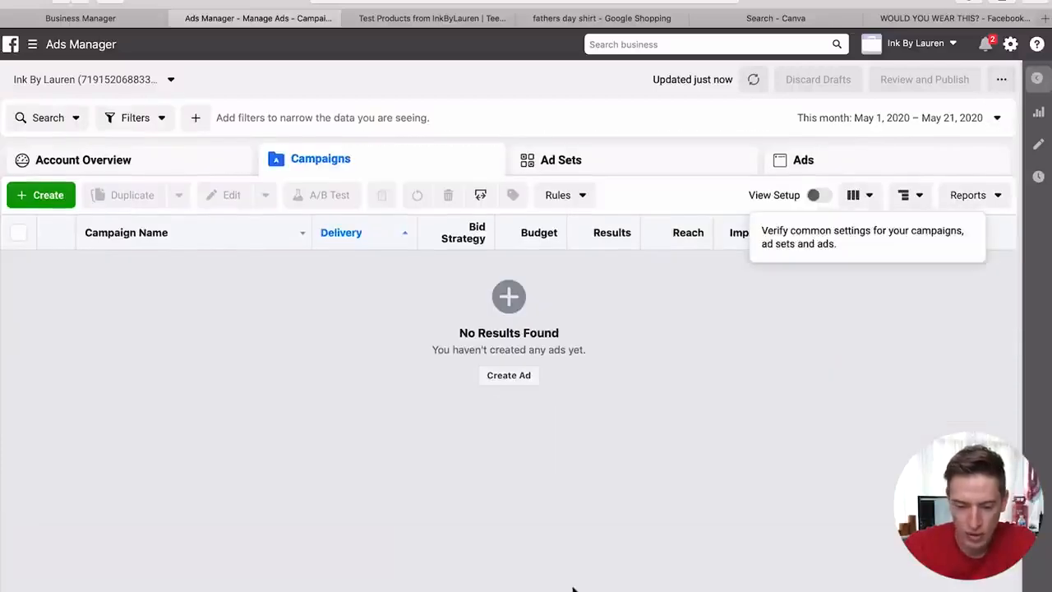
- Create a new campaign with Engagement as its objective
{"action": "left_click", "coordinate": [37, 284]}
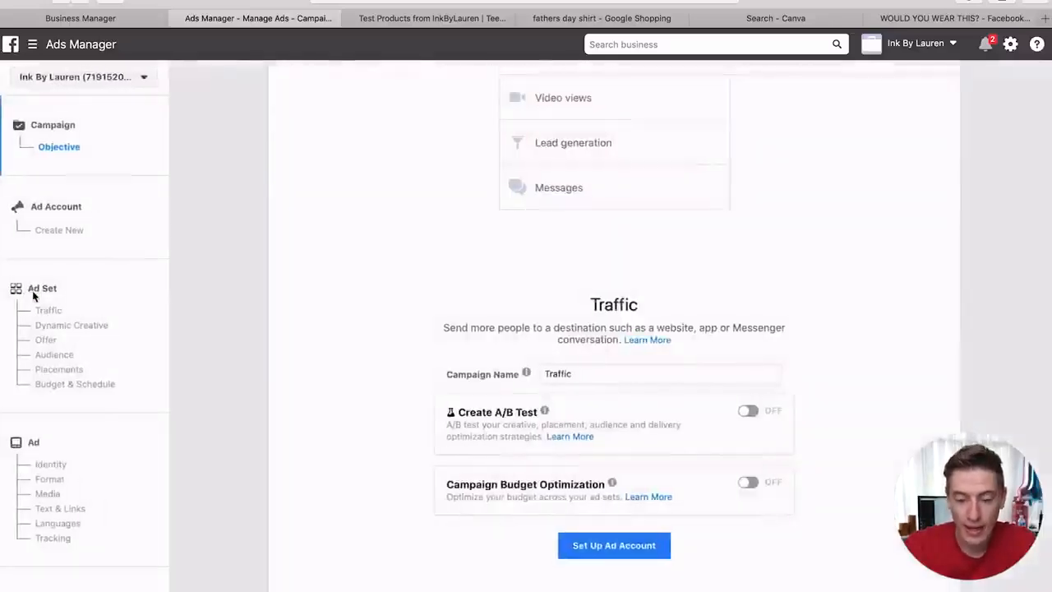
{"action": "scroll", "coordinate": [471, 392], "scroll_direction": "up", "scroll_amount": 6}
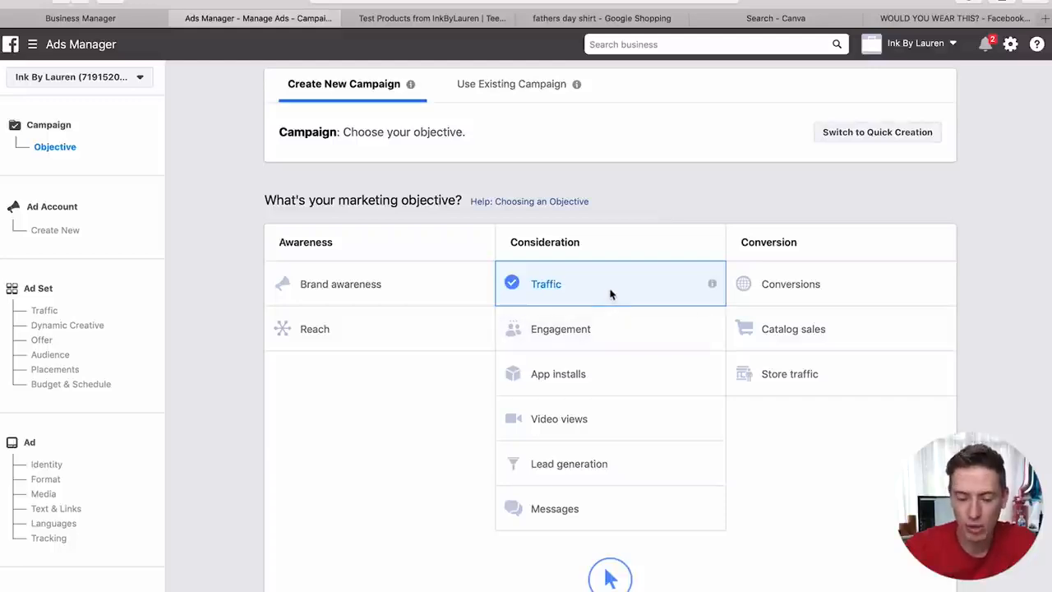
{"action": "left_click", "coordinate": [594, 330]}
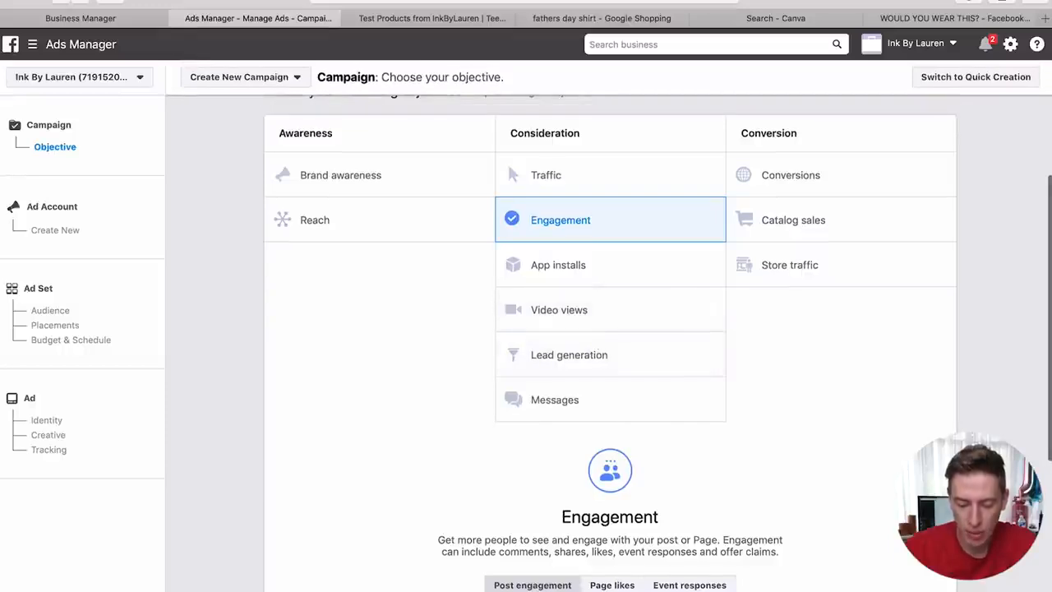
{"action": "scroll", "coordinate": [677, 409], "scroll_direction": "up", "scroll_amount": 1}
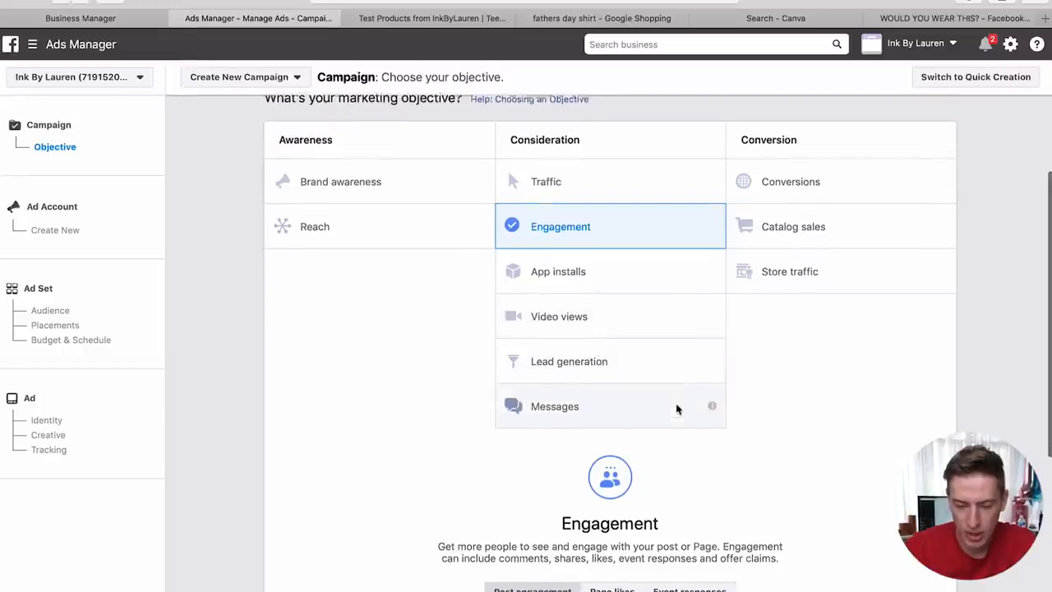
{"action": "left_click", "coordinate": [775, 194]}
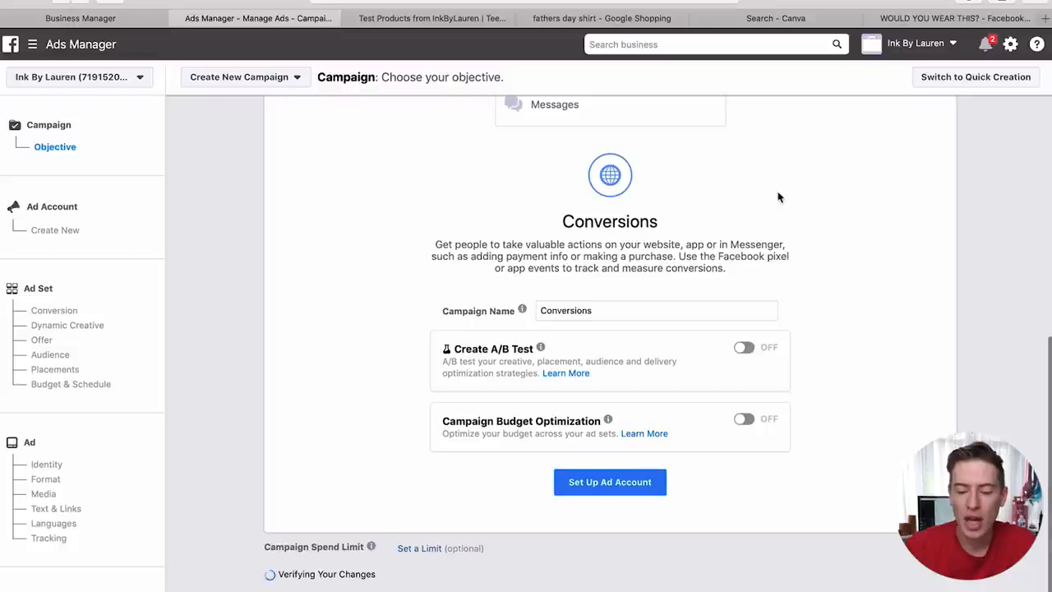
{"action": "scroll", "coordinate": [778, 195], "scroll_direction": "up", "scroll_amount": 5}
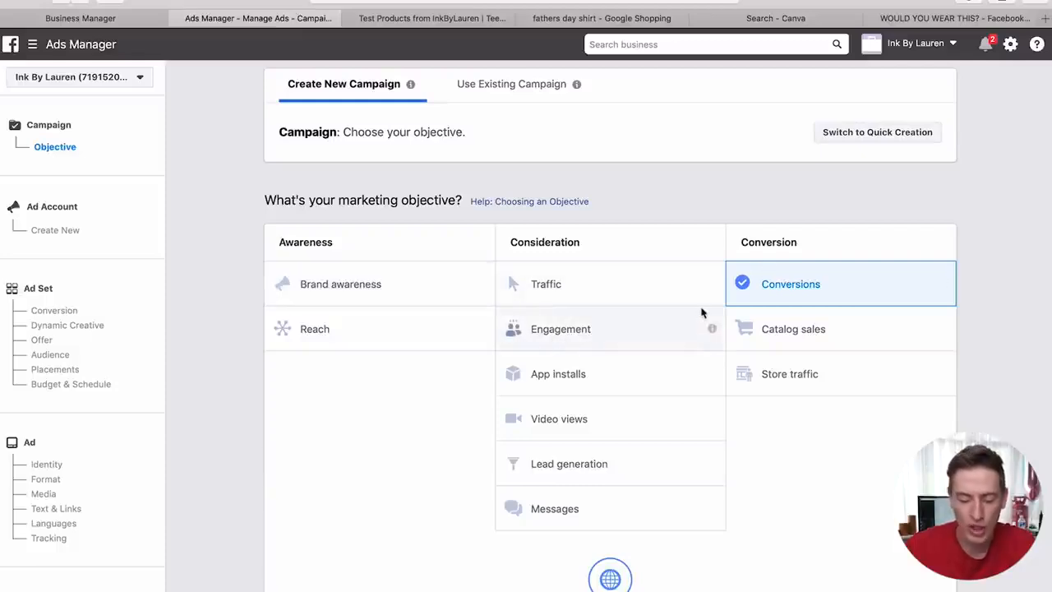
{"action": "left_click", "coordinate": [610, 347]}
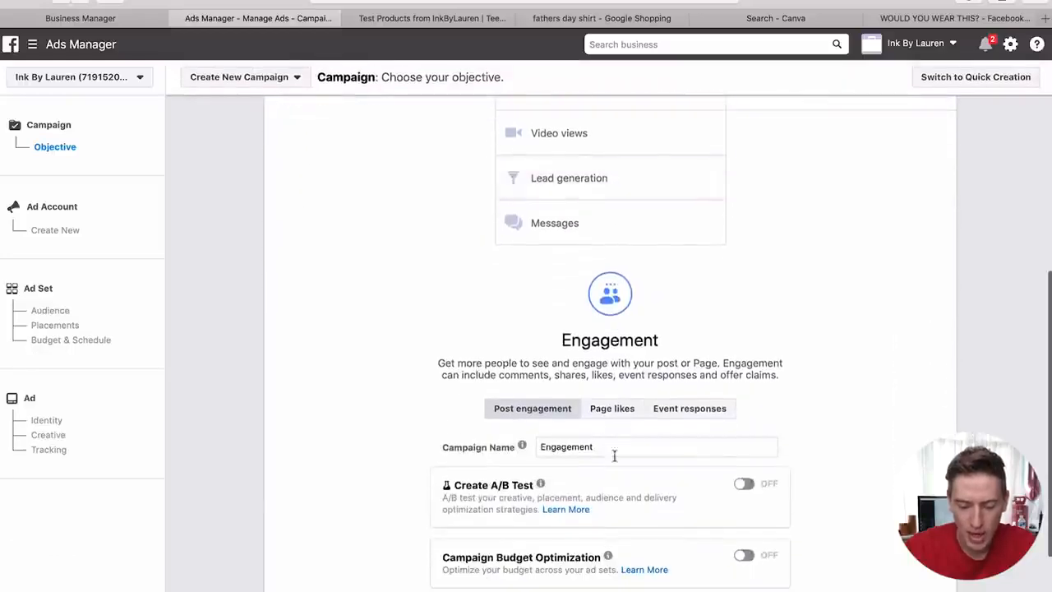
- Name the campaign 'Would you wear this (test tee)' and continue to ad account setup
{"action": "double_click", "coordinate": [612, 447]}
{"action": "type", "text": "Would you wear this"}
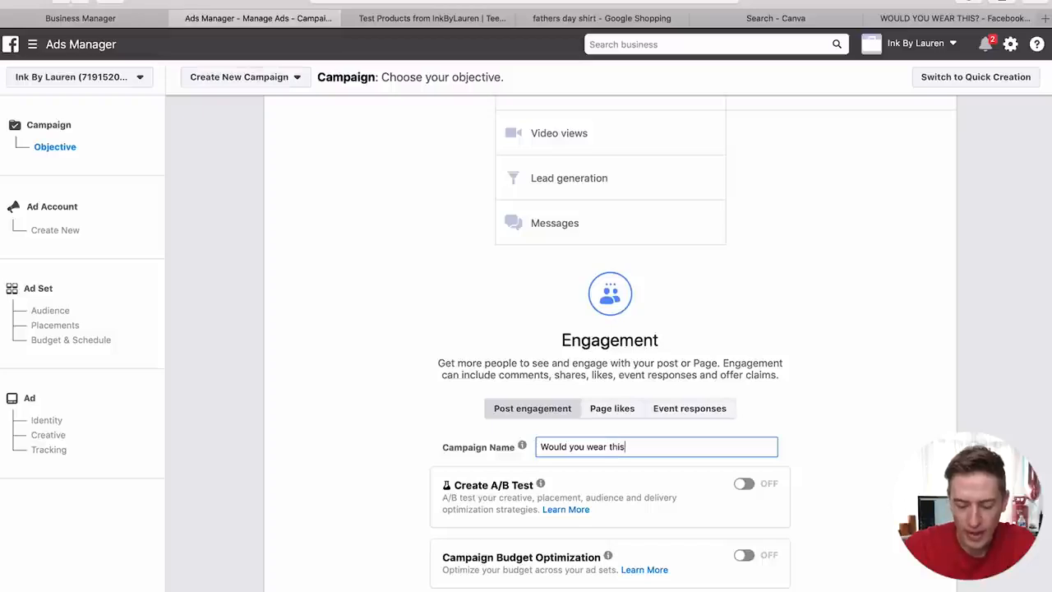
{"action": "type", "text": " (test tee)"}
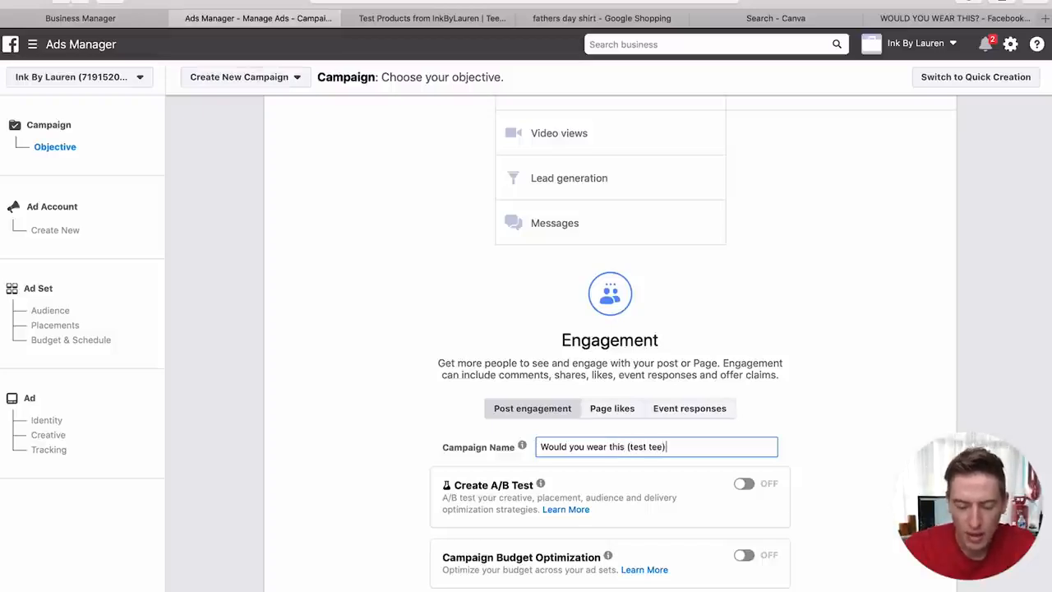
{"action": "scroll", "coordinate": [534, 364], "scroll_direction": "down", "scroll_amount": 1}
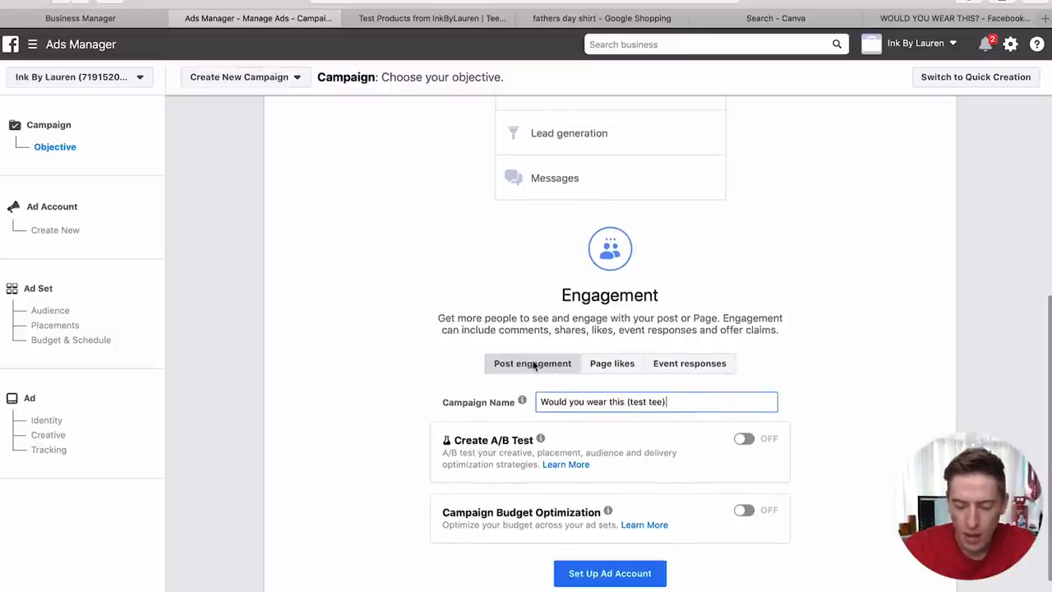
{"action": "scroll", "coordinate": [533, 368], "scroll_direction": "down", "scroll_amount": 1}
{"action": "scroll", "coordinate": [533, 368], "scroll_direction": "down", "scroll_amount": 1}
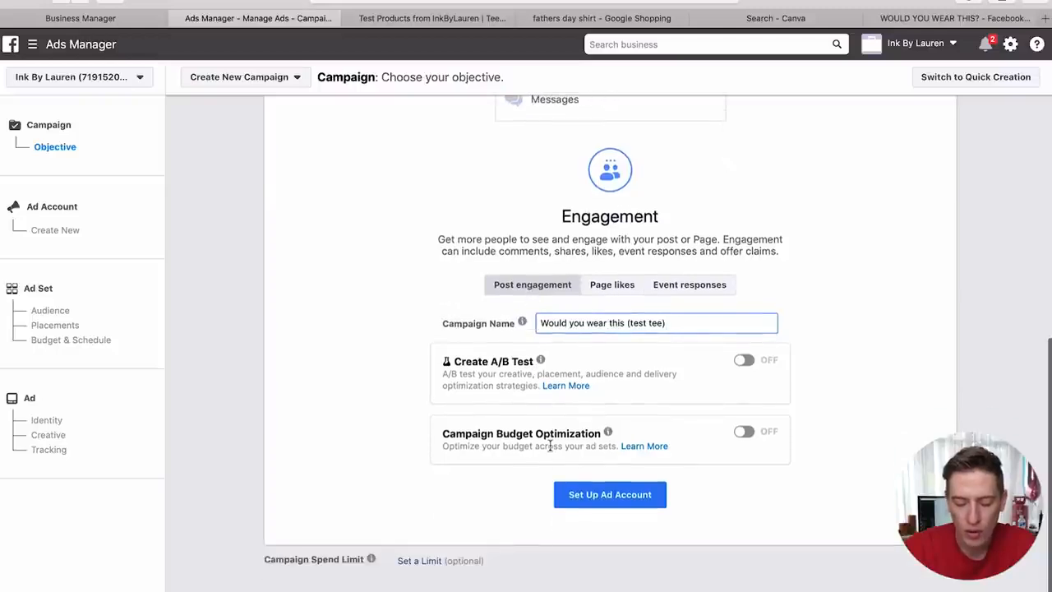
{"action": "left_click", "coordinate": [587, 497]}
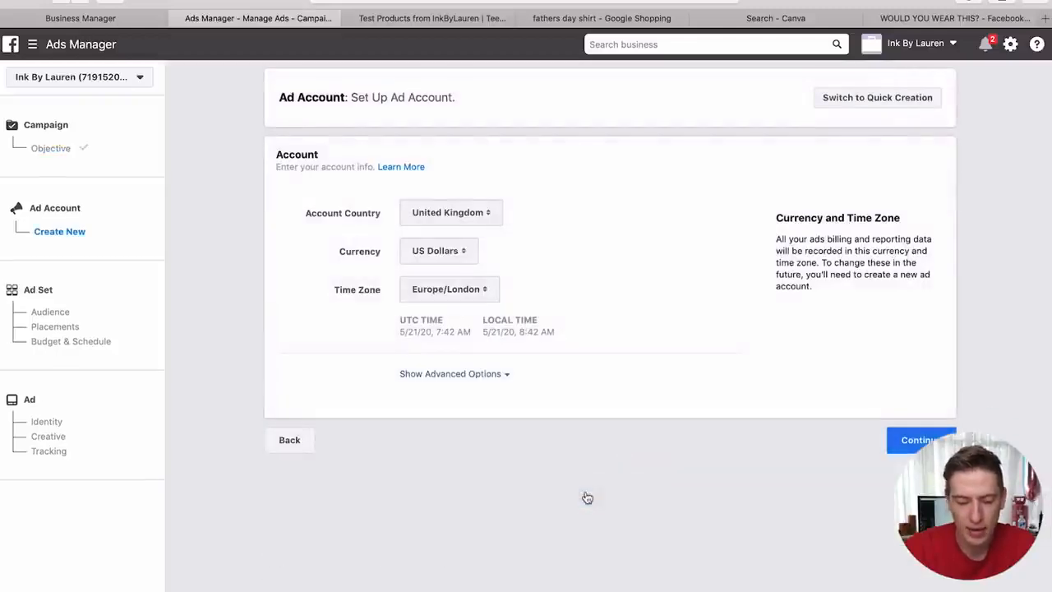
- Accept the United Kingdom, US Dollars and Europe/London account settings, then dismiss the lookalike audience tip
{"action": "left_click", "coordinate": [903, 450]}
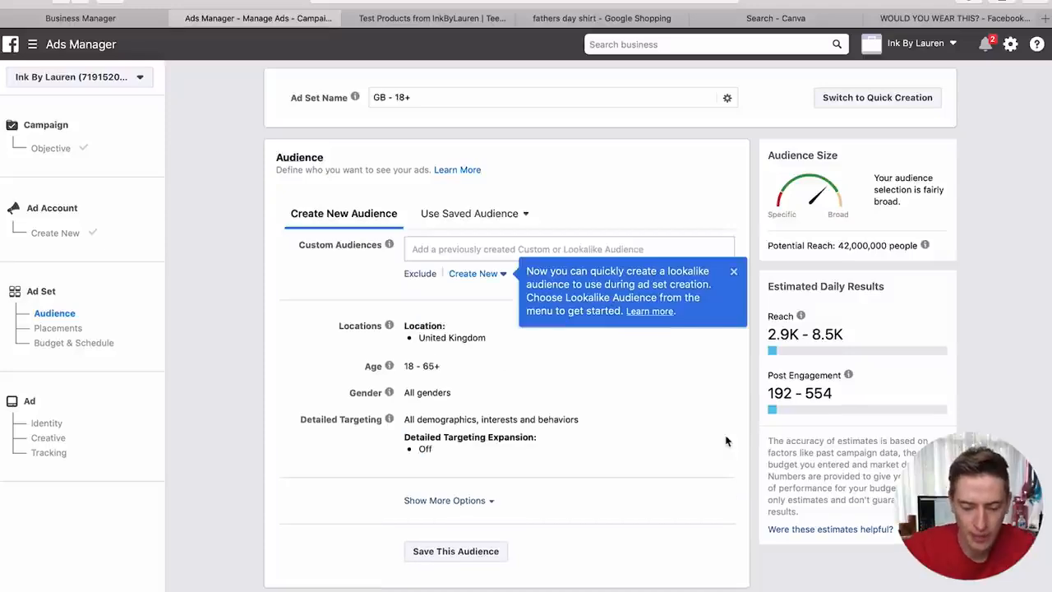
{"action": "left_click", "coordinate": [734, 272]}
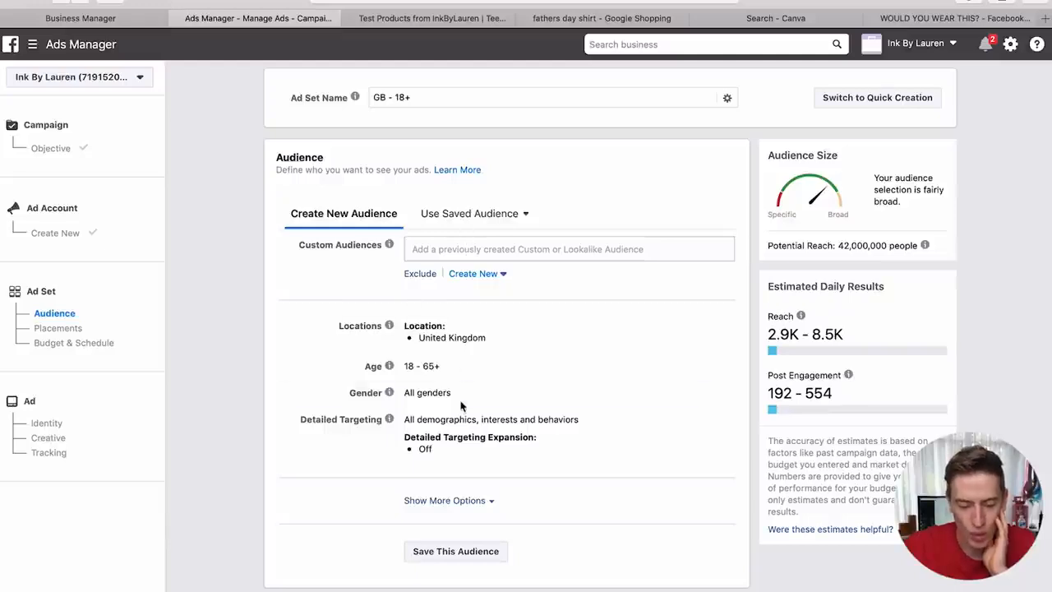
- Replace United Kingdom with United States as the ad set's target location
{"action": "scroll", "coordinate": [462, 408], "scroll_direction": "down", "scroll_amount": 1}
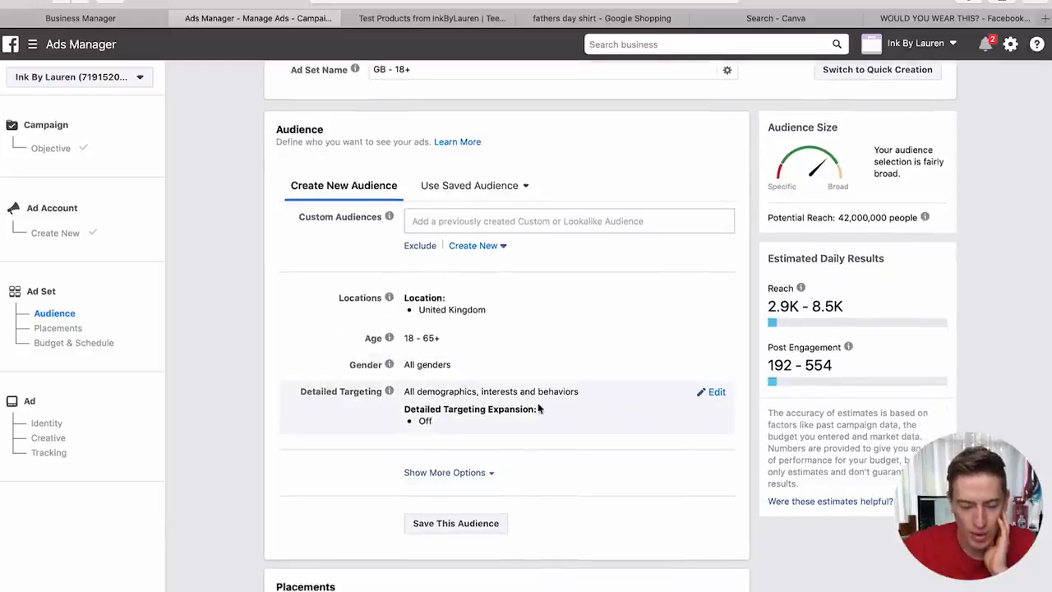
{"action": "left_click", "coordinate": [714, 393]}
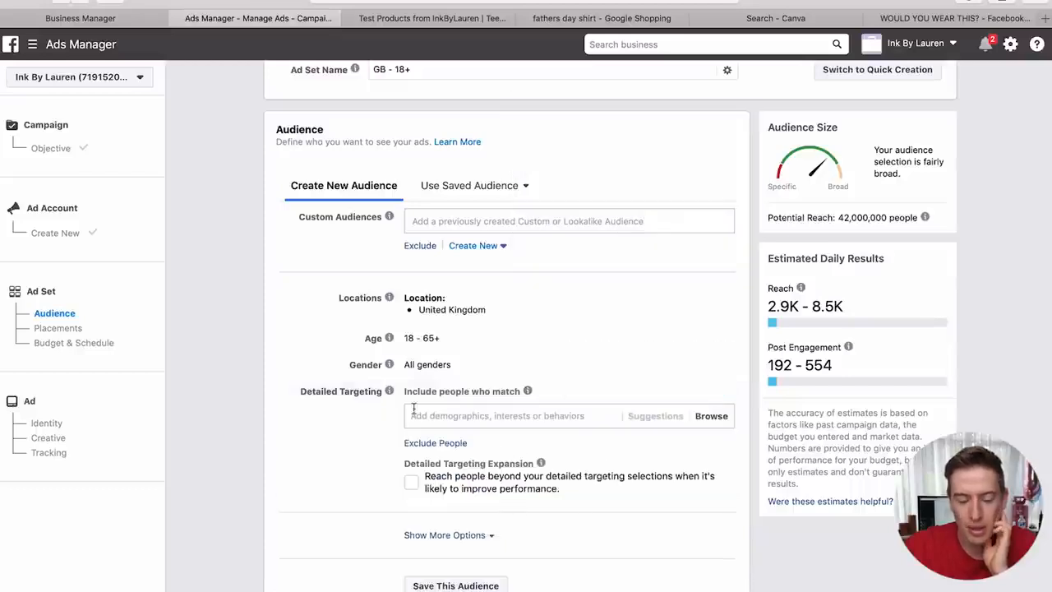
{"action": "left_click", "coordinate": [712, 339]}
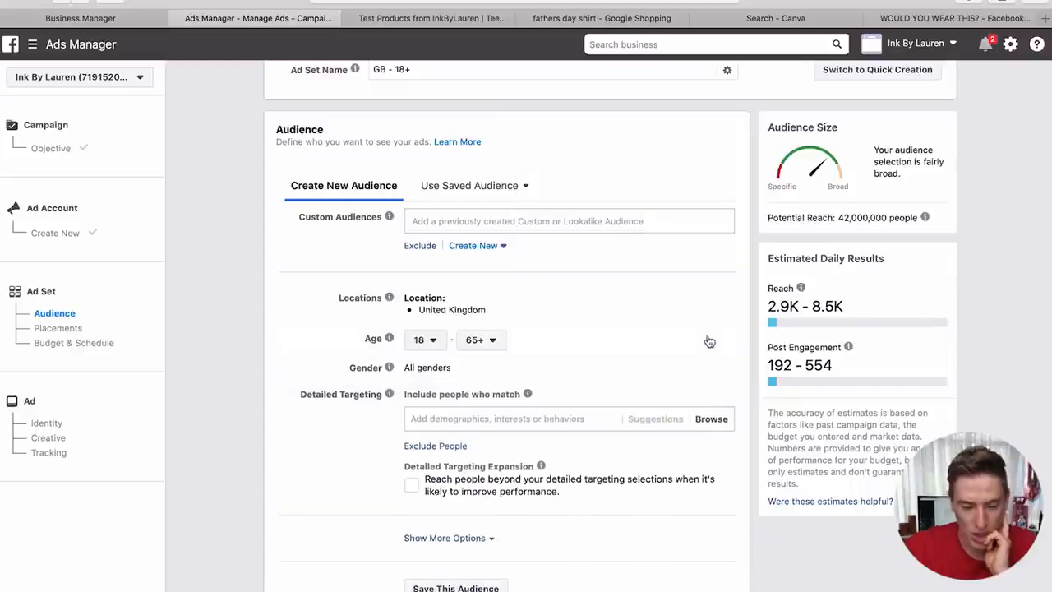
{"action": "left_click", "coordinate": [724, 307]}
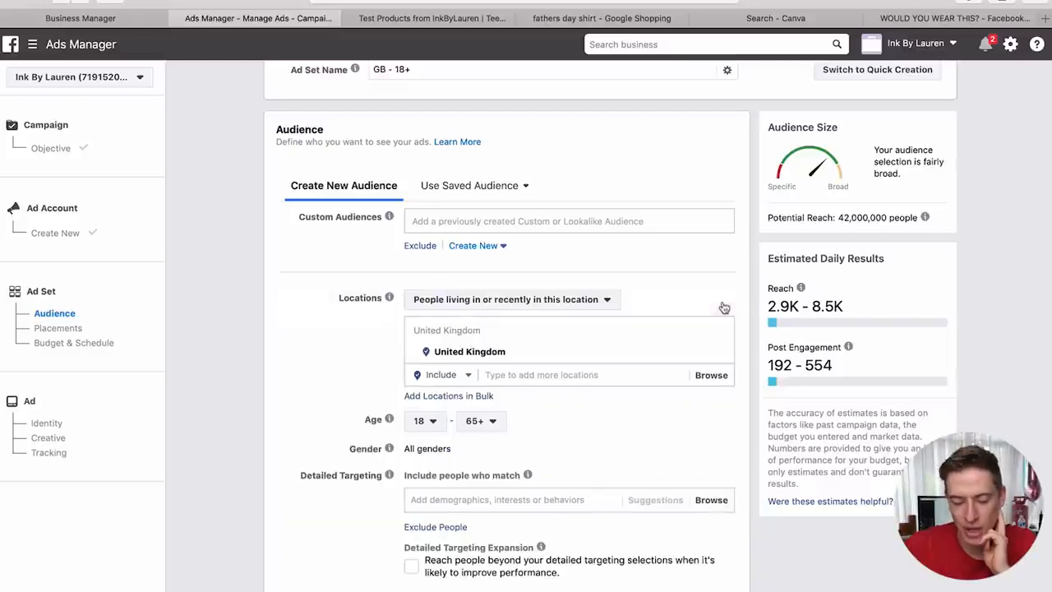
{"action": "left_click", "coordinate": [600, 376]}
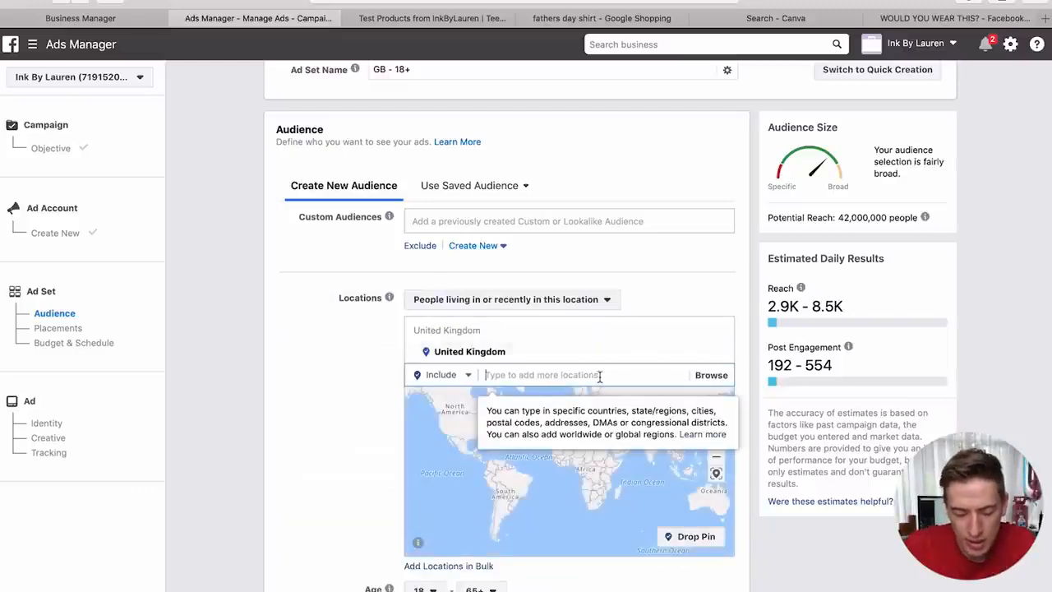
{"action": "type", "text": "united"}
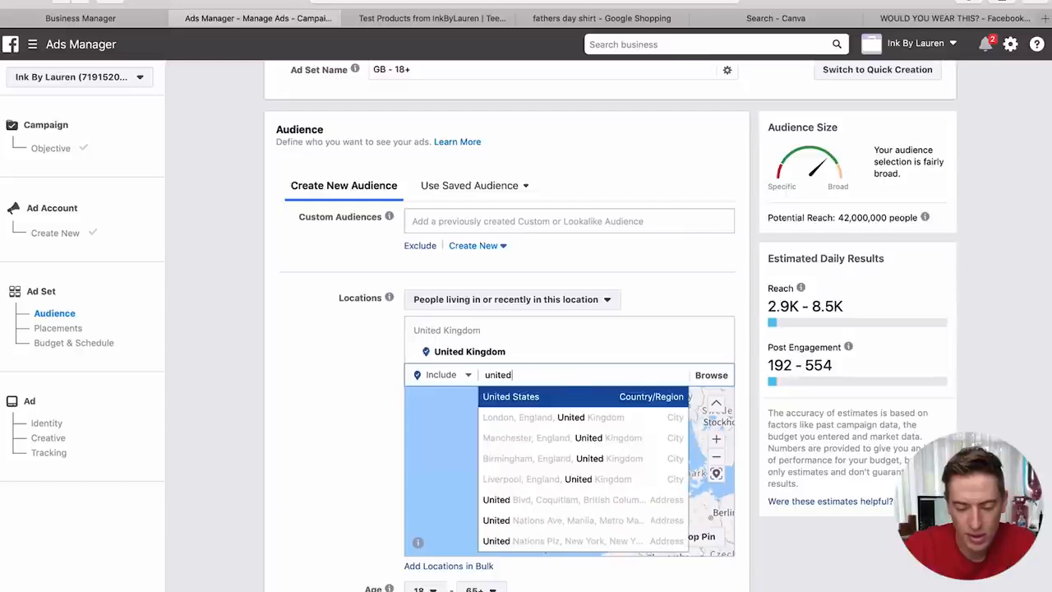
{"action": "left_click", "coordinate": [574, 394]}
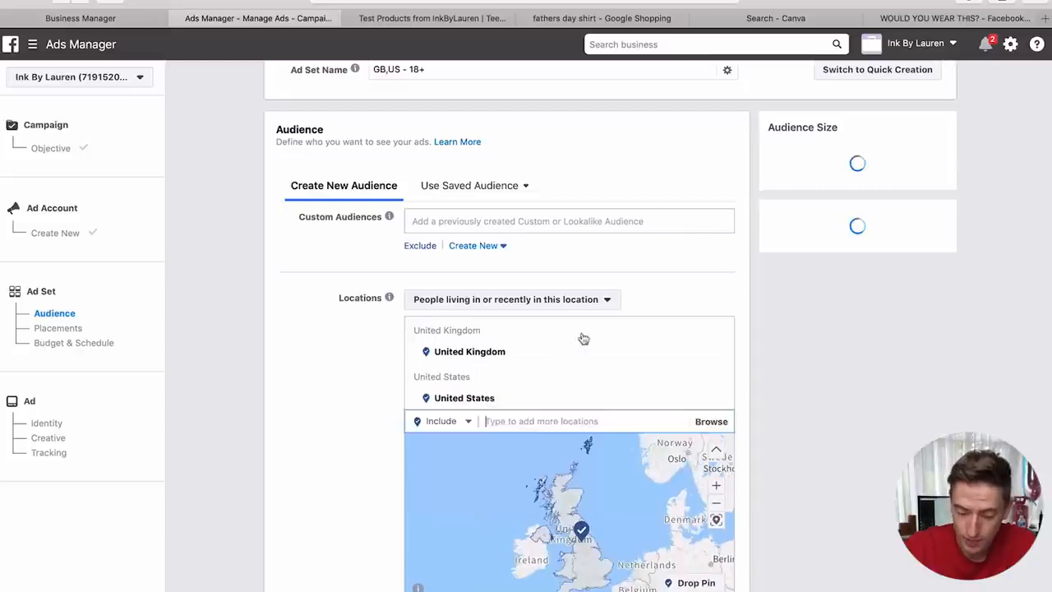
{"action": "left_click", "coordinate": [721, 352]}
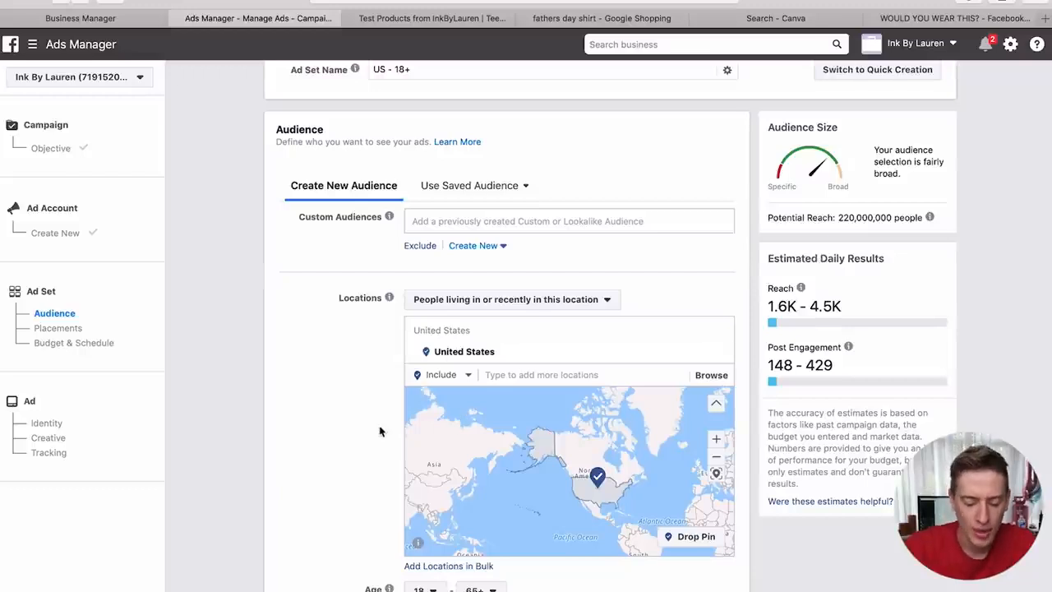
- Set the audience age range to 18–30
{"action": "scroll", "coordinate": [380, 431], "scroll_direction": "down", "scroll_amount": 4}
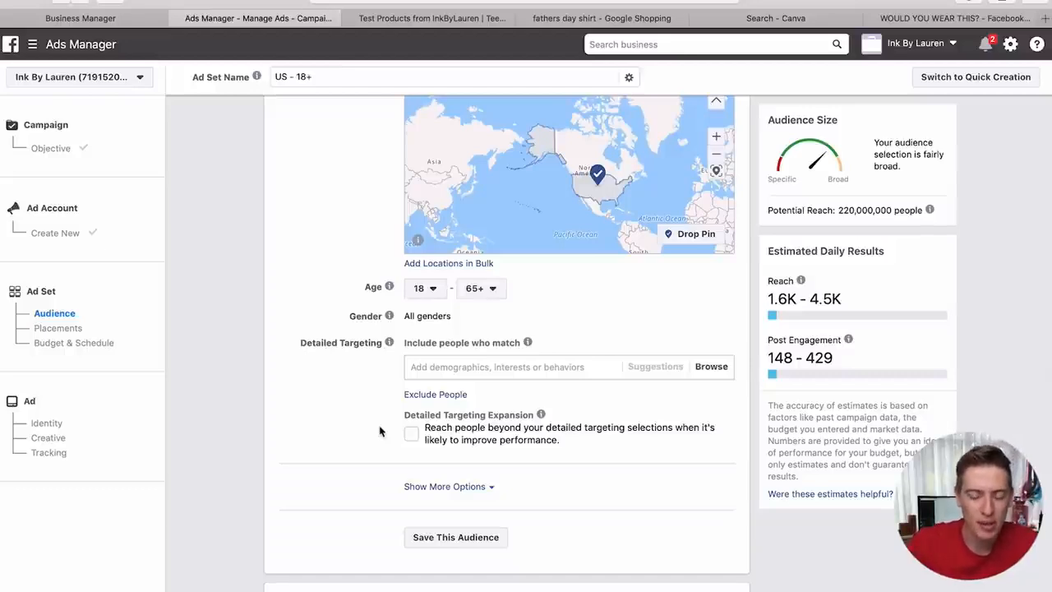
{"action": "left_click", "coordinate": [428, 290]}
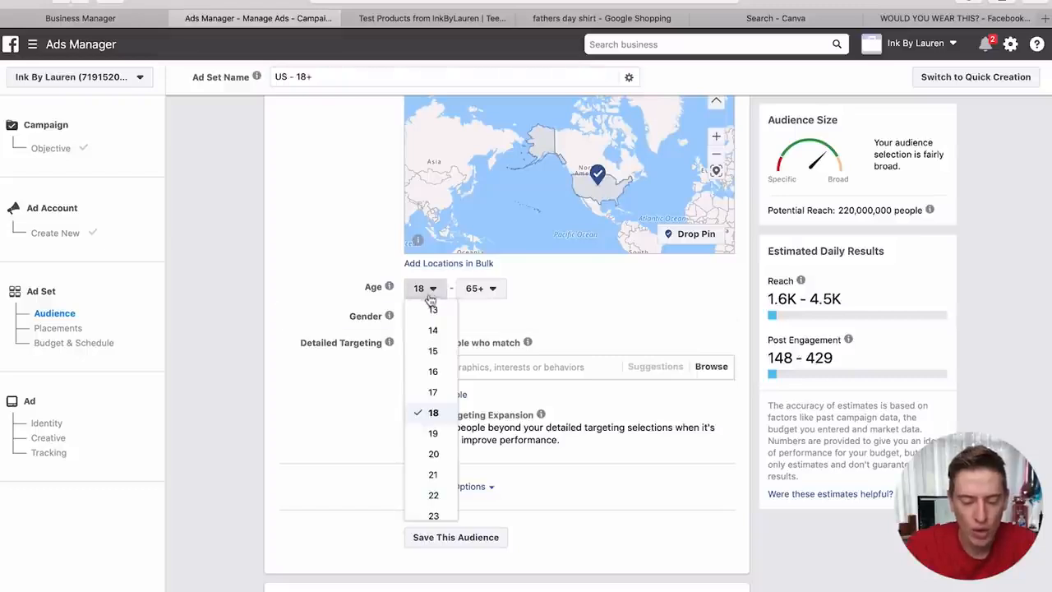
{"action": "scroll", "coordinate": [436, 475], "scroll_direction": "down", "scroll_amount": 2}
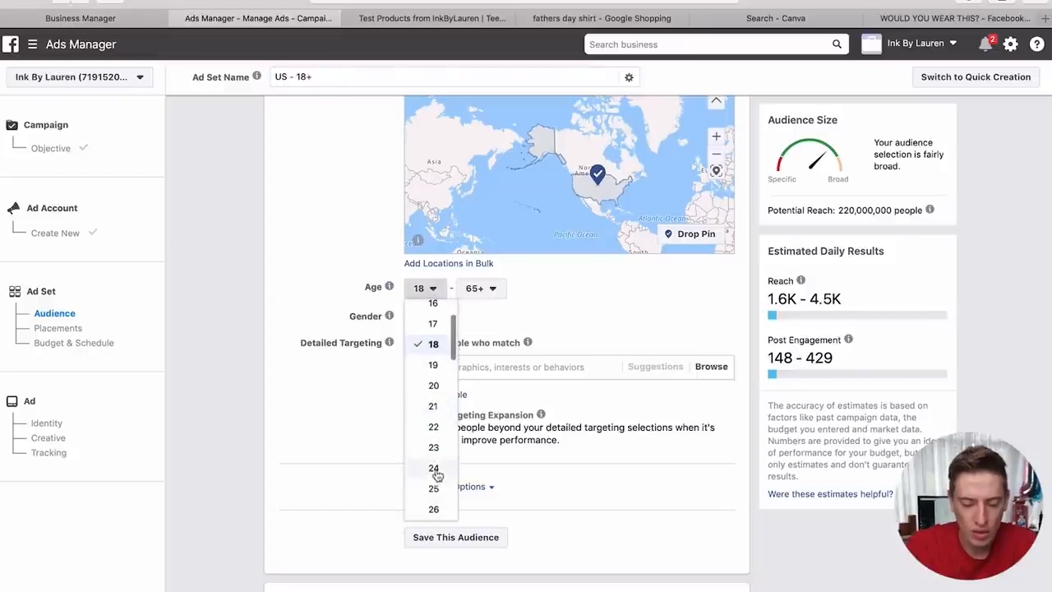
{"action": "left_click", "coordinate": [484, 289]}
{"action": "scroll", "coordinate": [486, 407], "scroll_direction": "up", "scroll_amount": 5}
{"action": "scroll", "coordinate": [486, 406], "scroll_direction": "down", "scroll_amount": 3}
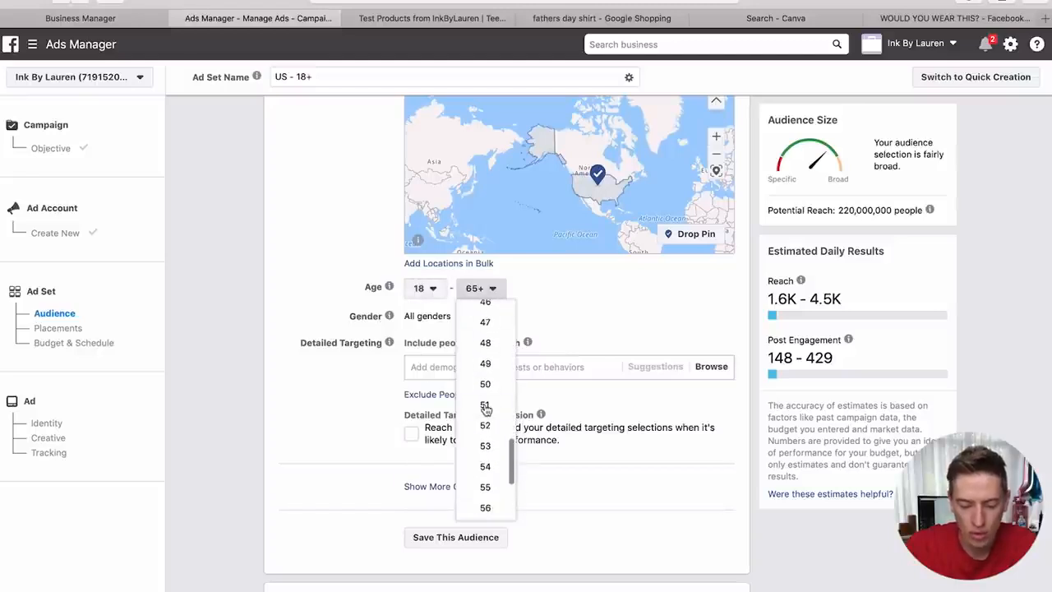
{"action": "scroll", "coordinate": [486, 408], "scroll_direction": "up", "scroll_amount": 3}
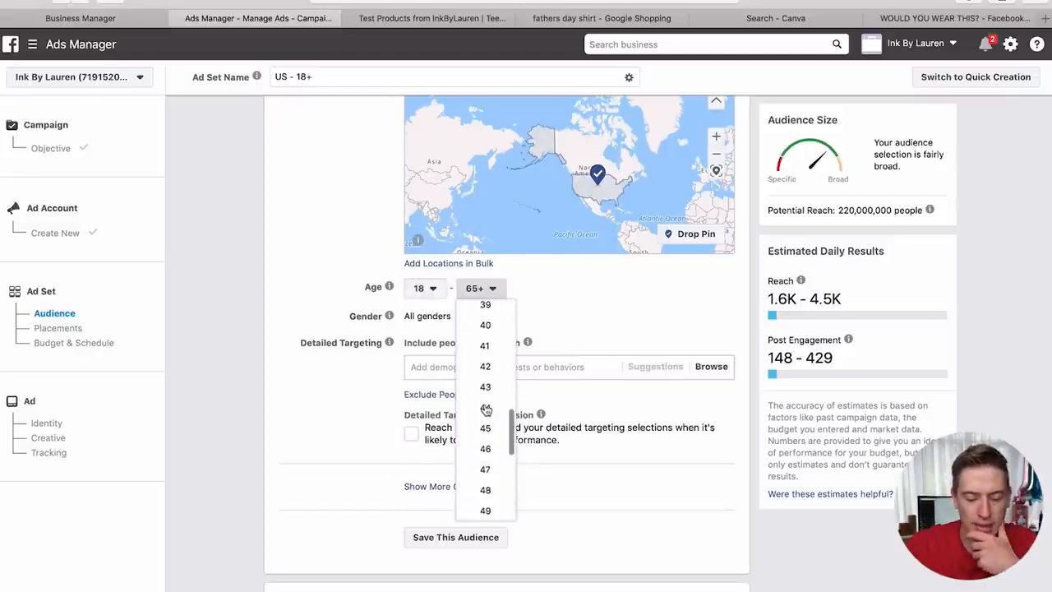
{"action": "scroll", "coordinate": [486, 408], "scroll_direction": "up", "scroll_amount": 1}
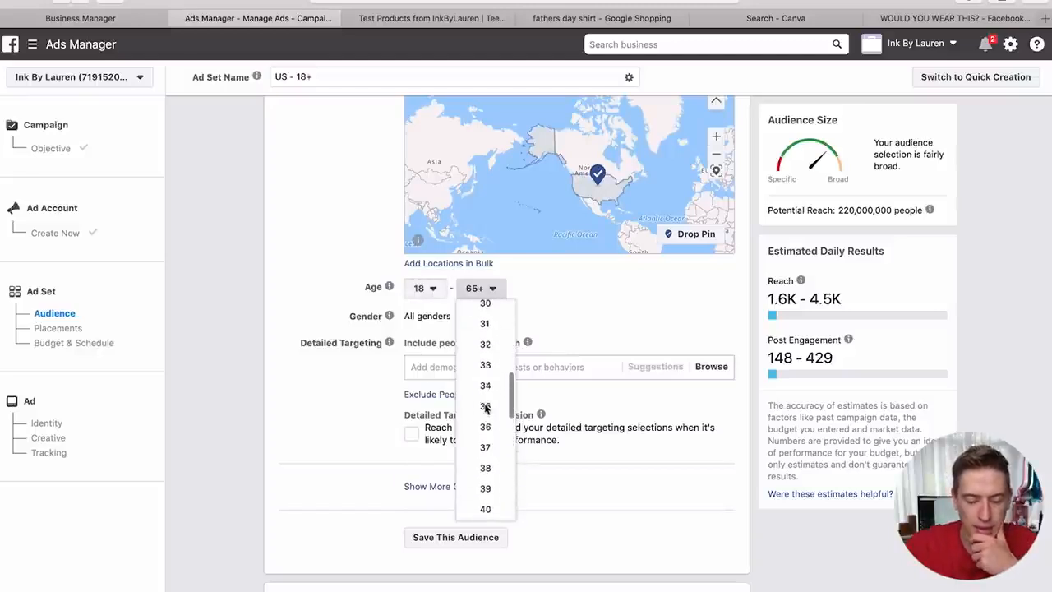
{"action": "left_click", "coordinate": [485, 305]}
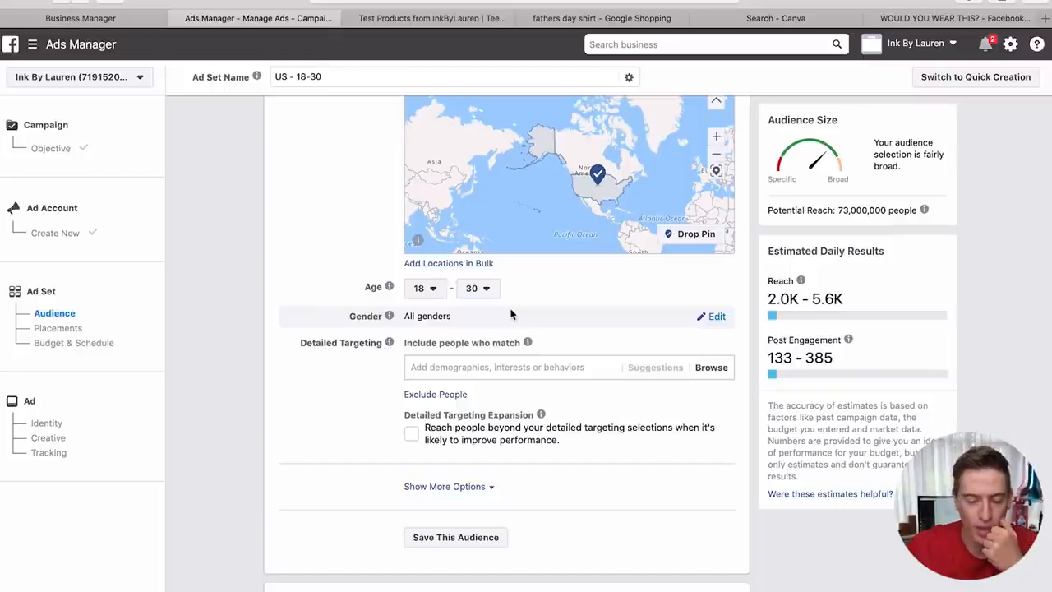
{"action": "left_click", "coordinate": [503, 371]}
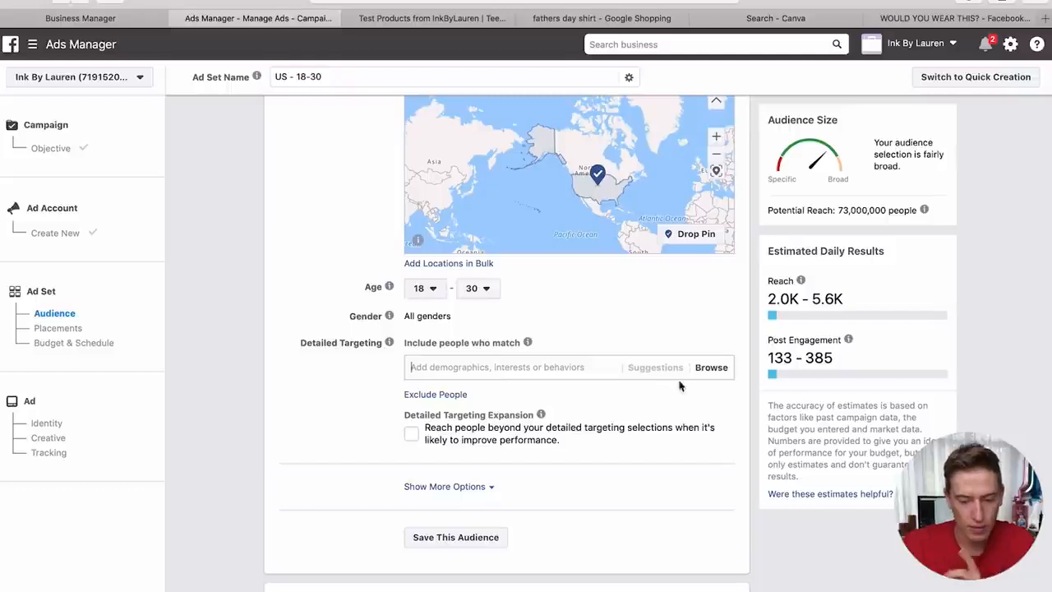
- Add Parents (All) from Demographics > Parents to the detailed targeting
{"action": "left_click", "coordinate": [713, 376]}
{"action": "left_click", "coordinate": [660, 398]}
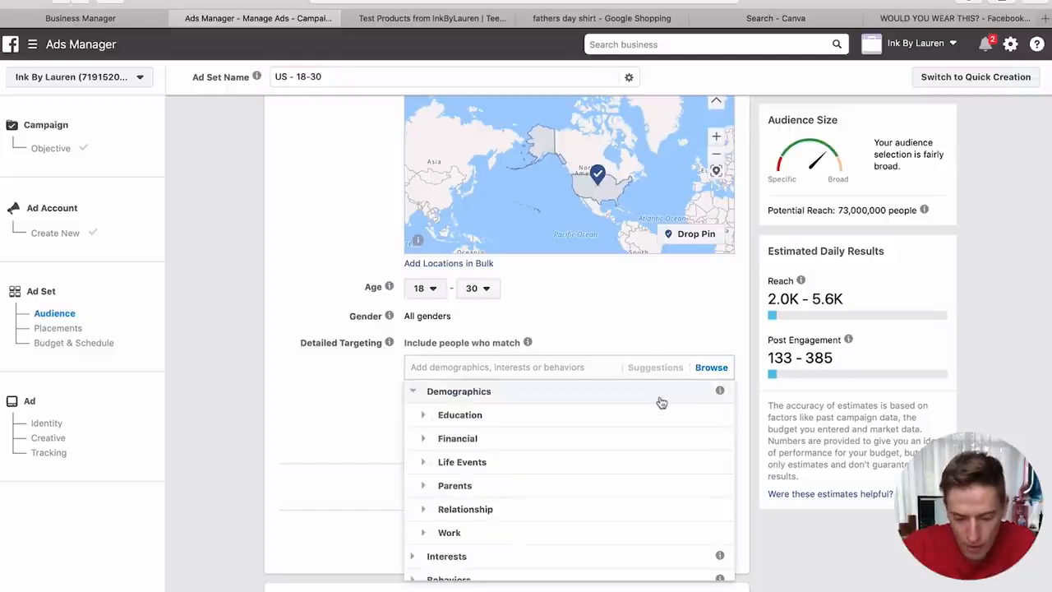
{"action": "left_click", "coordinate": [506, 490]}
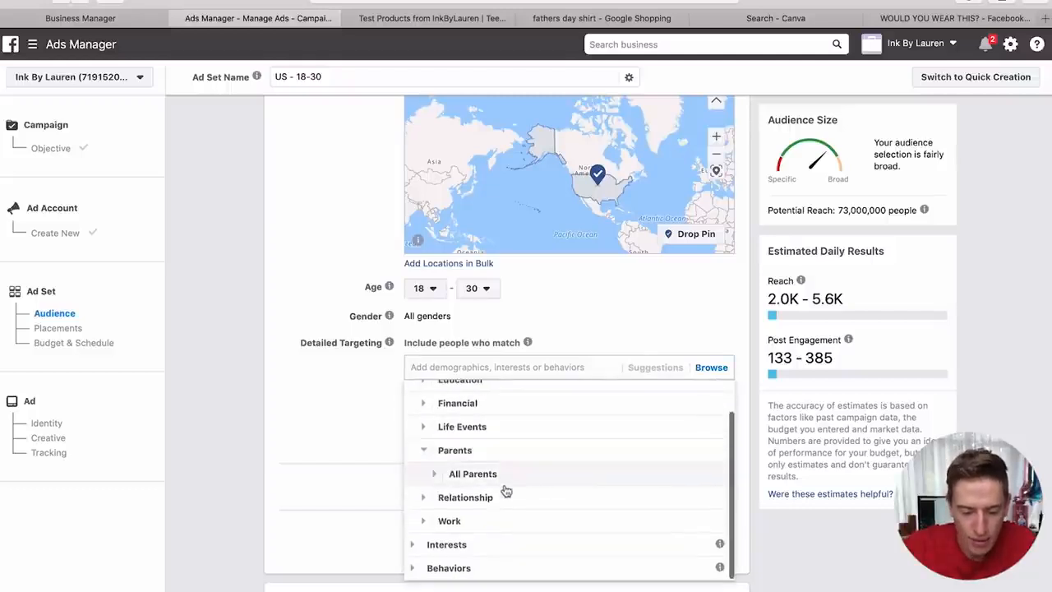
{"action": "left_click", "coordinate": [488, 484]}
{"action": "scroll", "coordinate": [486, 486], "scroll_direction": "down", "scroll_amount": 1}
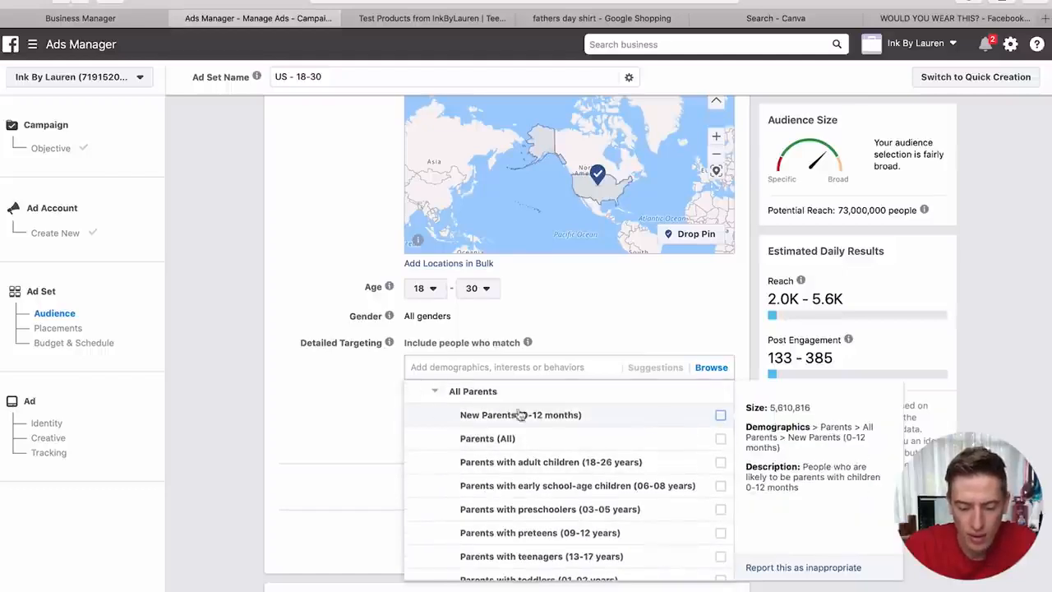
{"action": "left_click", "coordinate": [496, 449]}
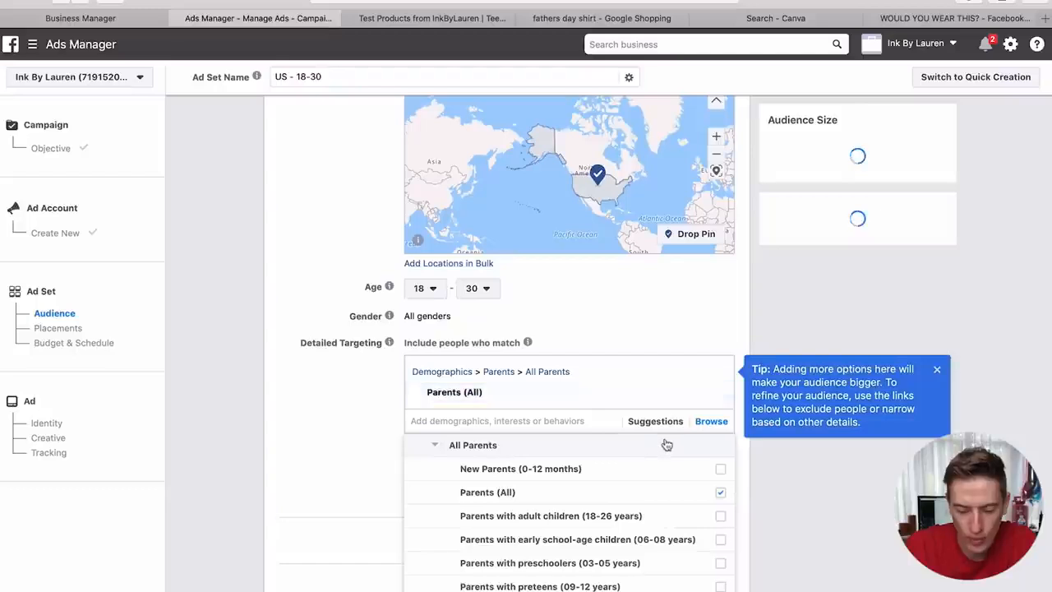
{"action": "left_click", "coordinate": [635, 333]}
- Restrict the ad set's gender to women only
{"action": "scroll", "coordinate": [635, 333], "scroll_direction": "up", "scroll_amount": 5}
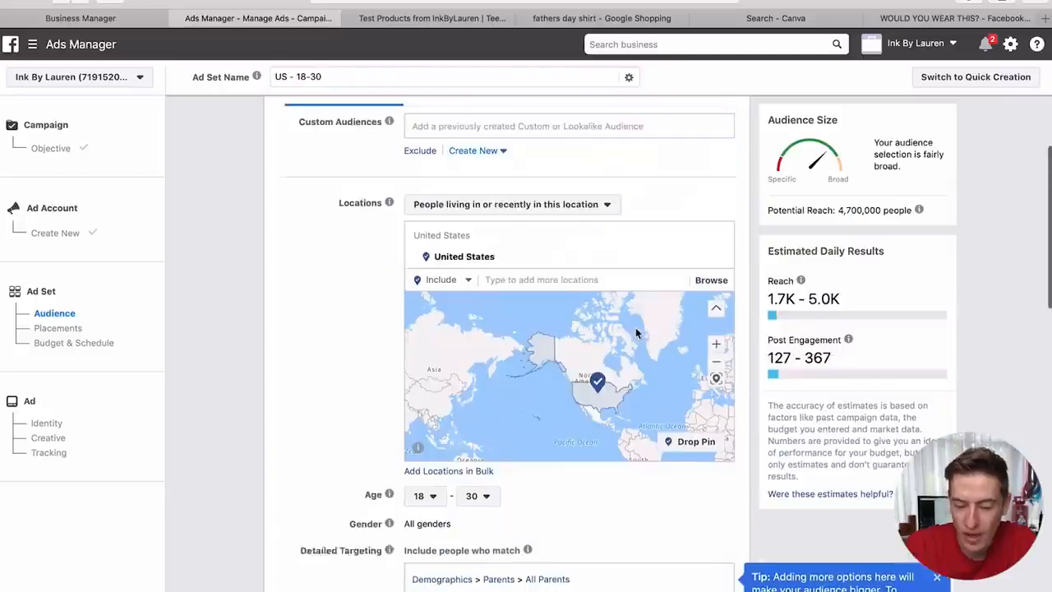
{"action": "scroll", "coordinate": [599, 287], "scroll_direction": "down", "scroll_amount": 4}
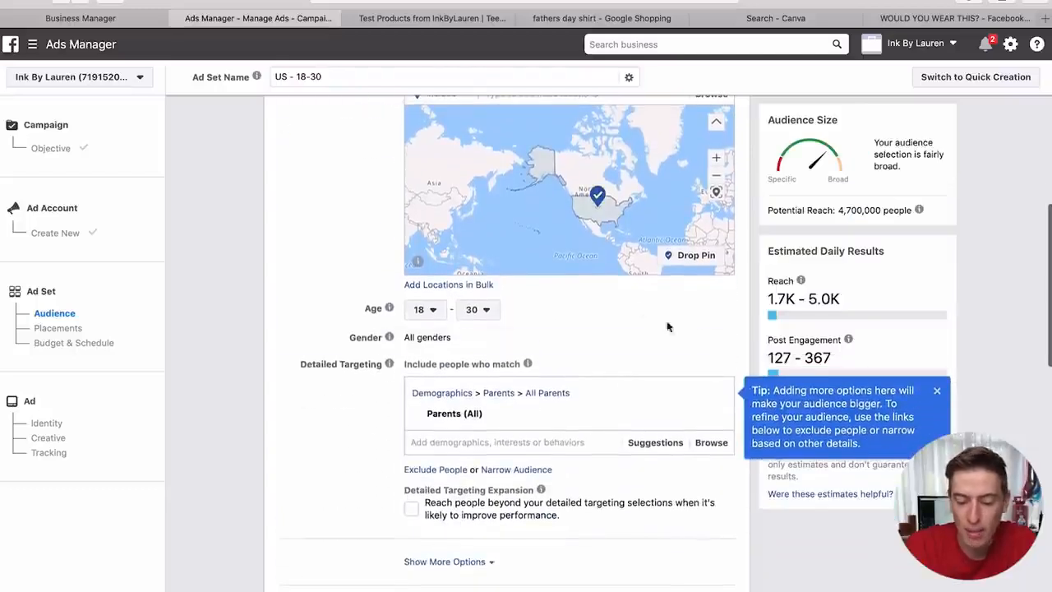
{"action": "left_click", "coordinate": [716, 345]}
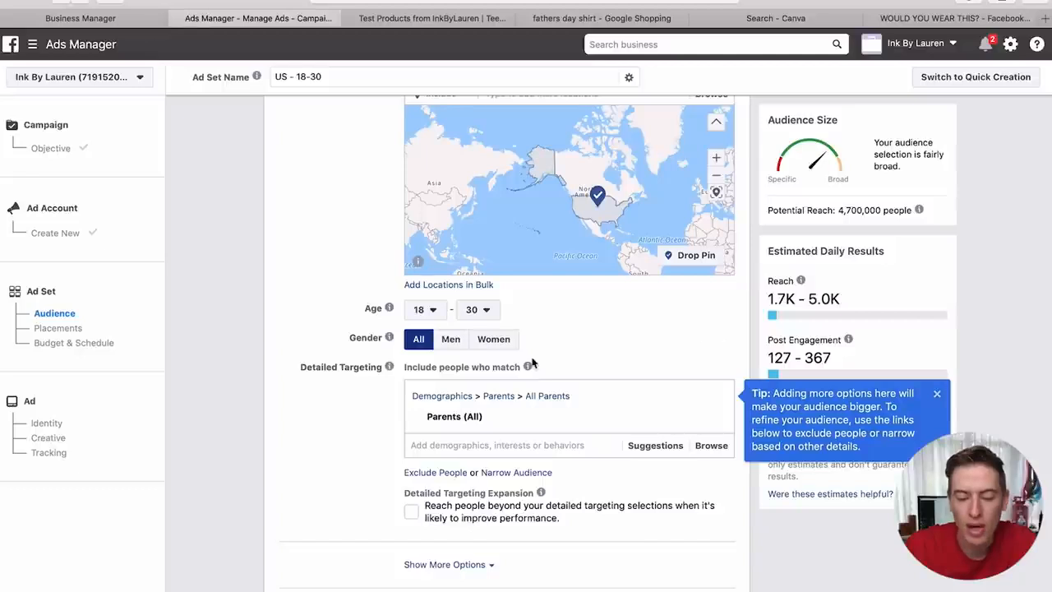
{"action": "left_click", "coordinate": [494, 342]}
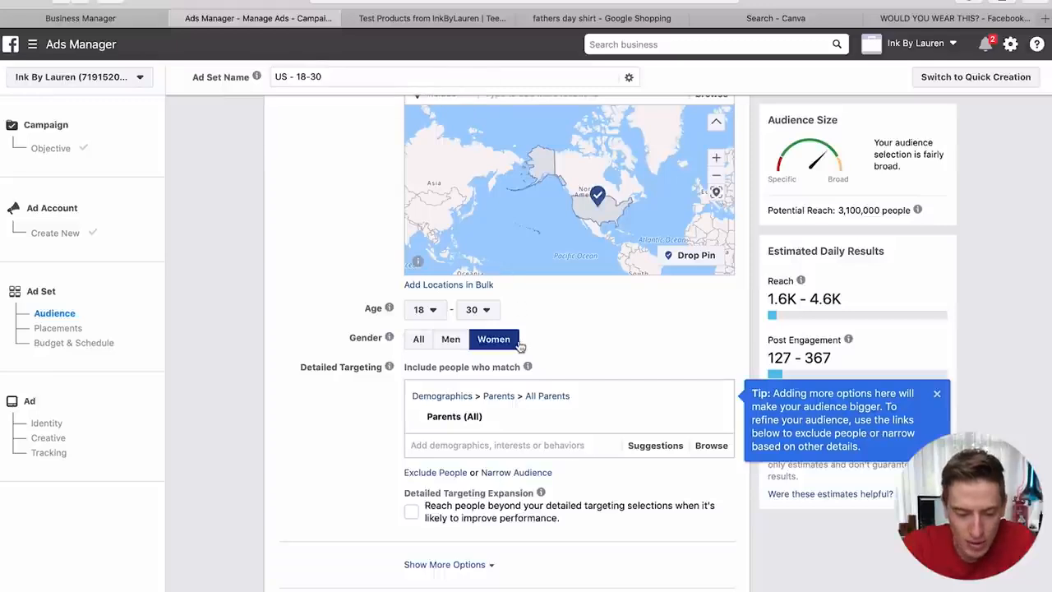
- Add an extra must-also-match condition, then remove it again
{"action": "scroll", "coordinate": [574, 442], "scroll_direction": "down", "scroll_amount": 1}
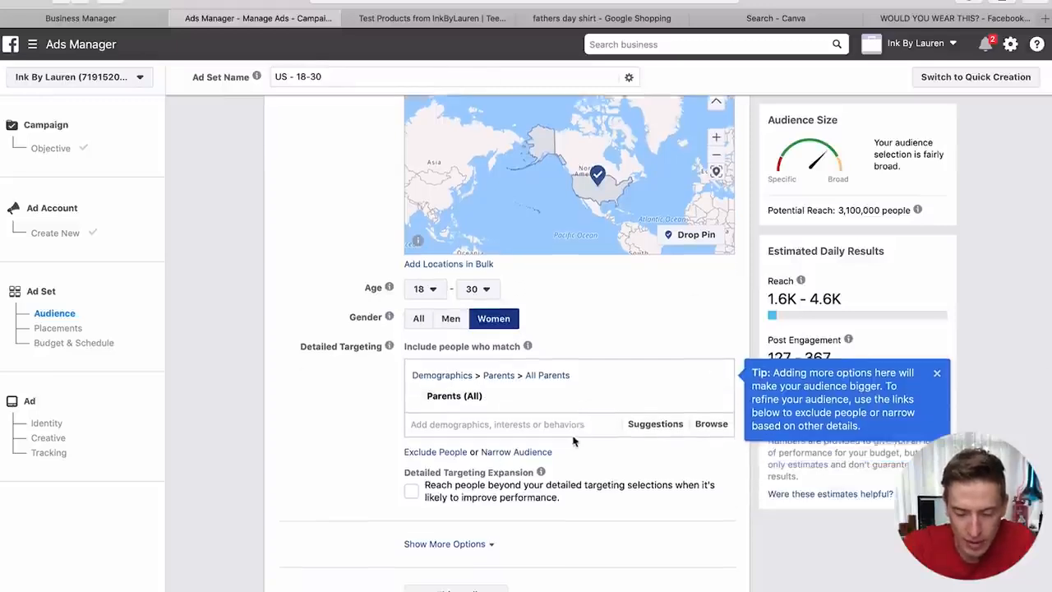
{"action": "scroll", "coordinate": [573, 442], "scroll_direction": "down", "scroll_amount": 2}
{"action": "left_click", "coordinate": [518, 400]}
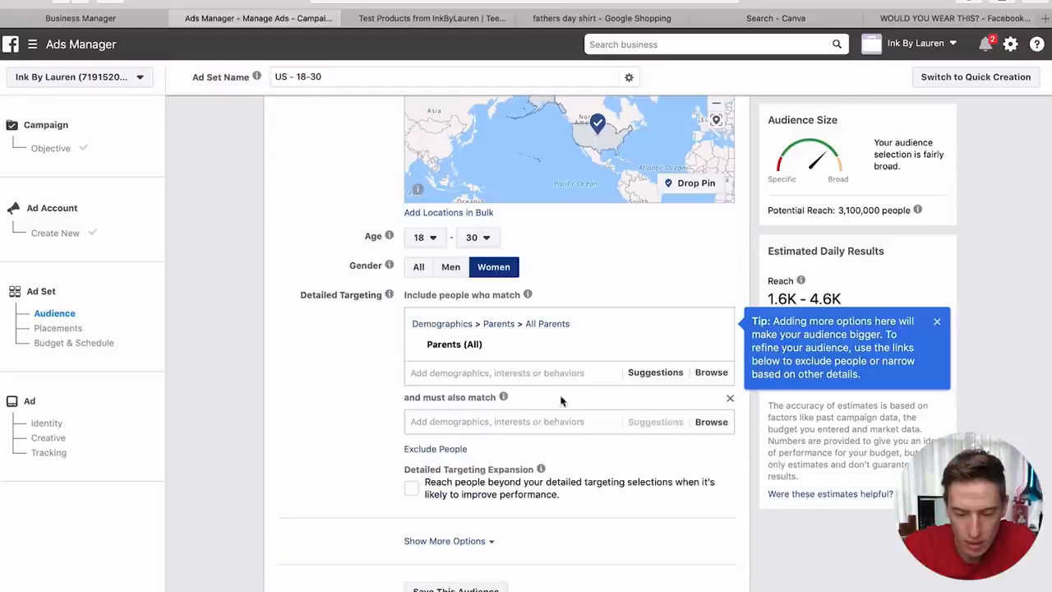
{"action": "left_click", "coordinate": [709, 422]}
{"action": "left_click", "coordinate": [326, 395]}
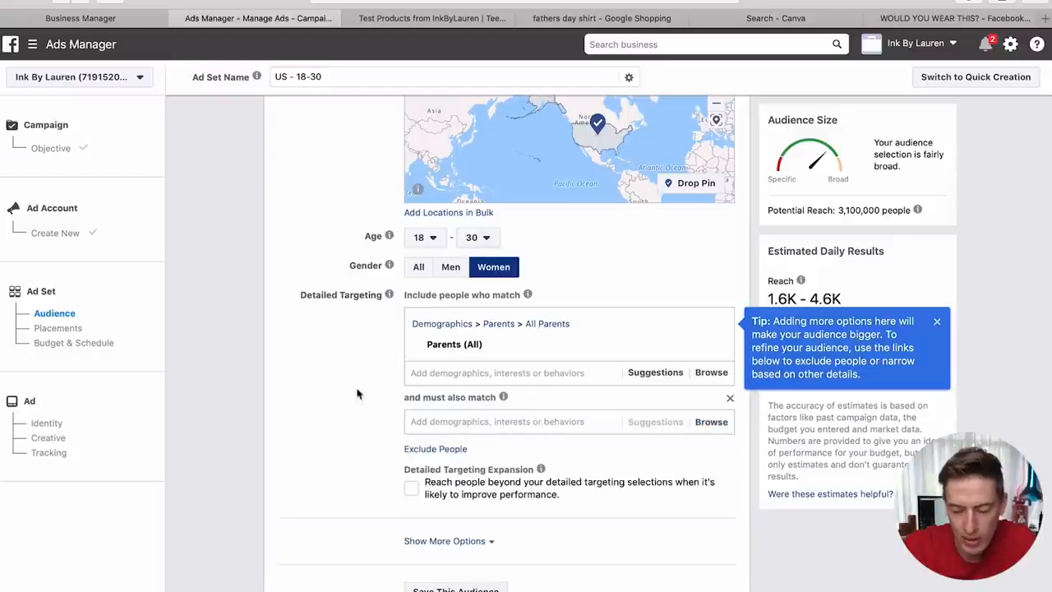
{"action": "left_click", "coordinate": [730, 399]}
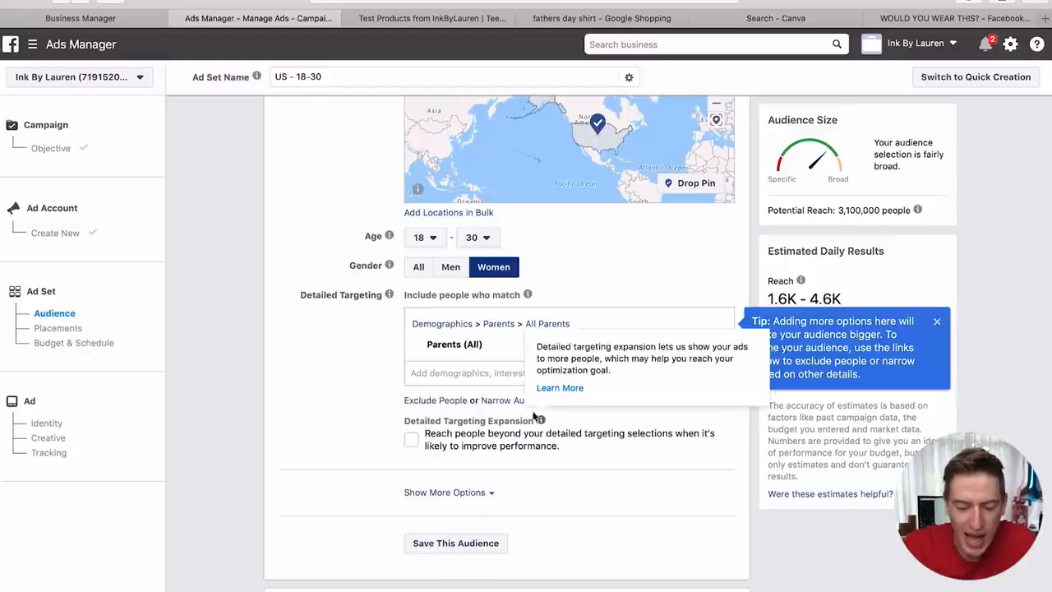
{"action": "left_click", "coordinate": [431, 377]}
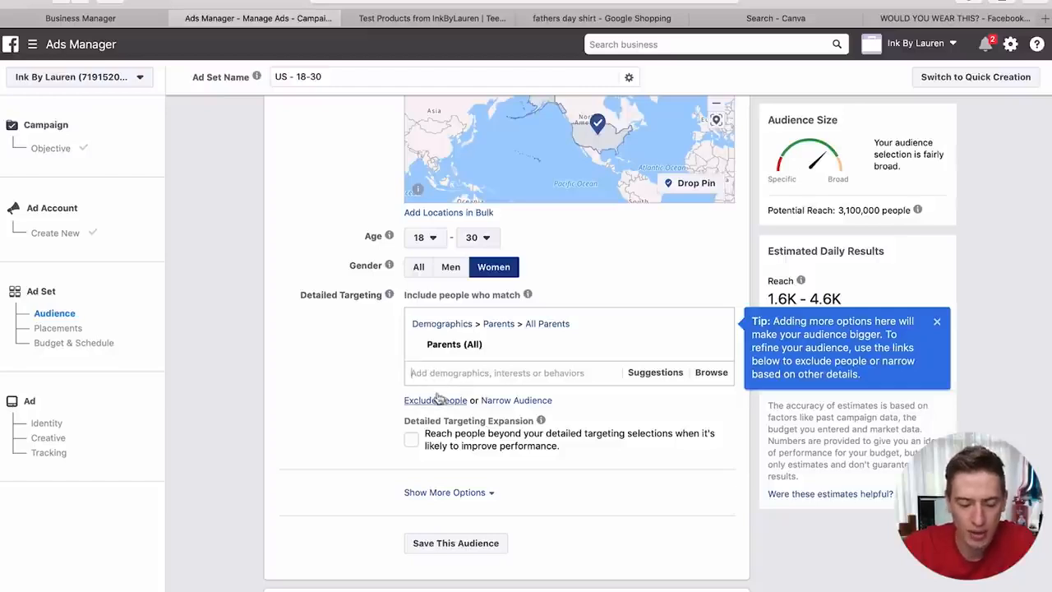
- Require Married from Demographics > Relationship > Relationship Status as a must-also-match condition
{"action": "left_click", "coordinate": [517, 401]}
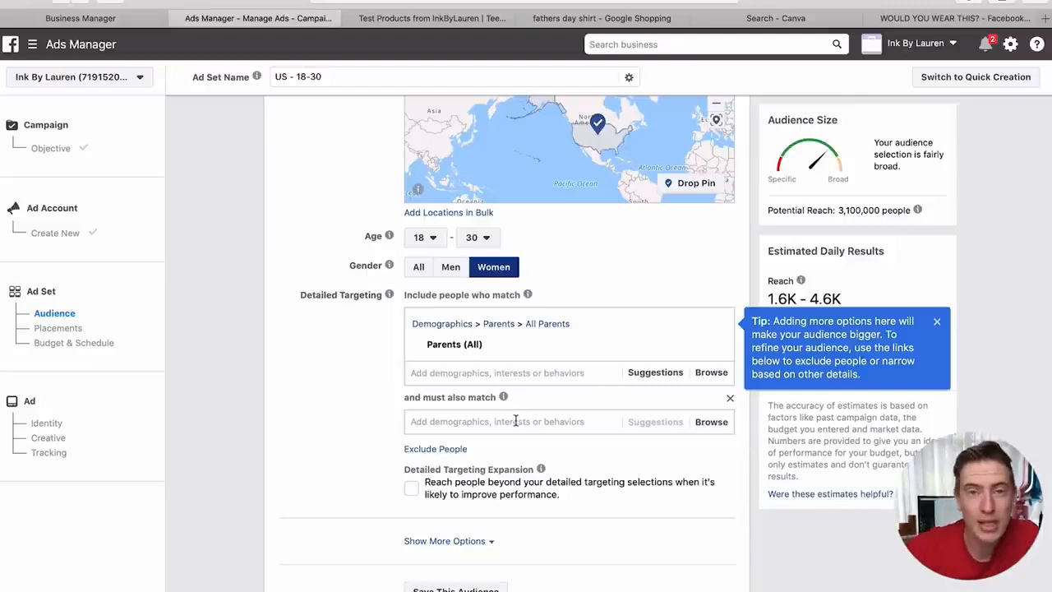
{"action": "mouse_move", "coordinate": [434, 350]}
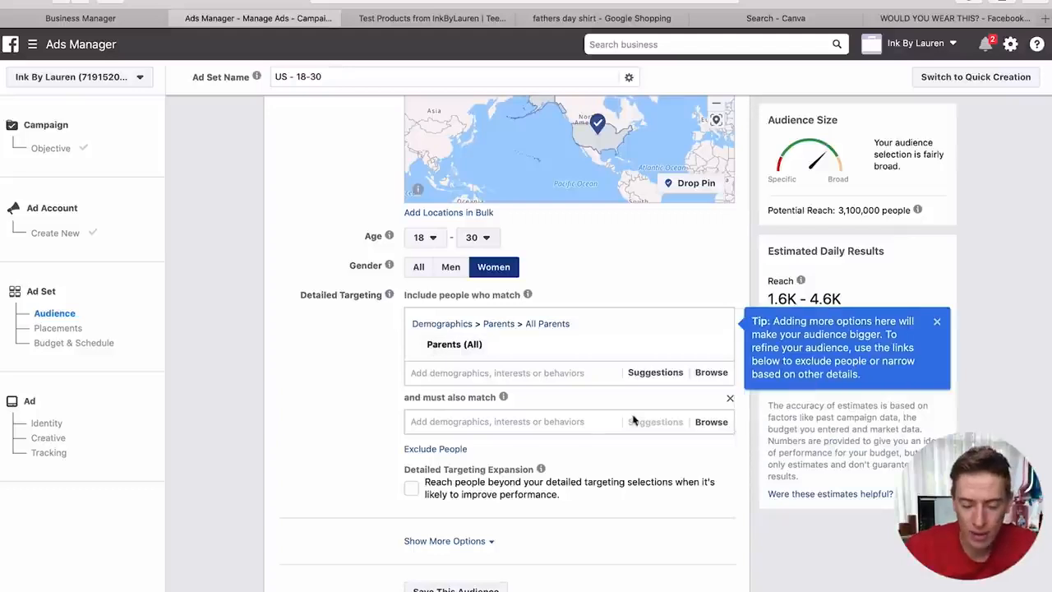
{"action": "left_click", "coordinate": [693, 422]}
{"action": "left_click", "coordinate": [597, 451]}
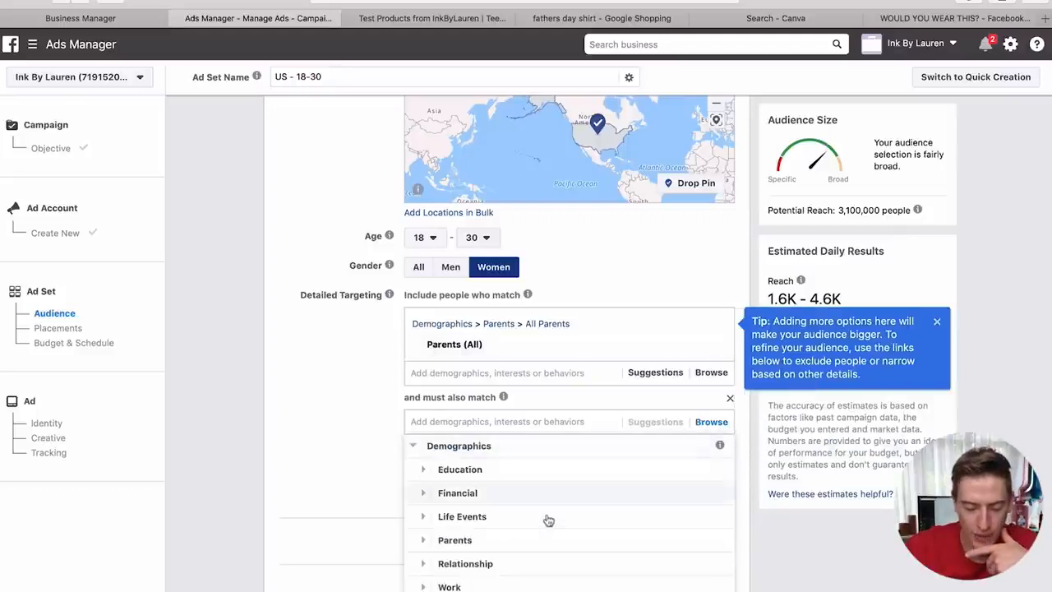
{"action": "scroll", "coordinate": [547, 523], "scroll_direction": "down", "scroll_amount": 1}
{"action": "left_click", "coordinate": [531, 550]}
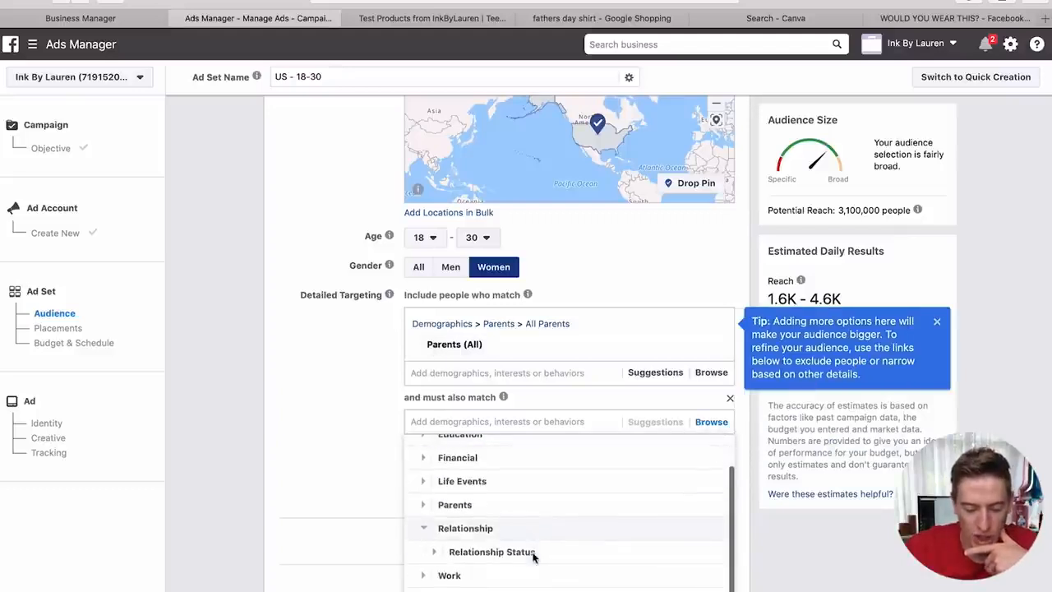
{"action": "left_click", "coordinate": [533, 553]}
{"action": "scroll", "coordinate": [534, 526], "scroll_direction": "down", "scroll_amount": 3}
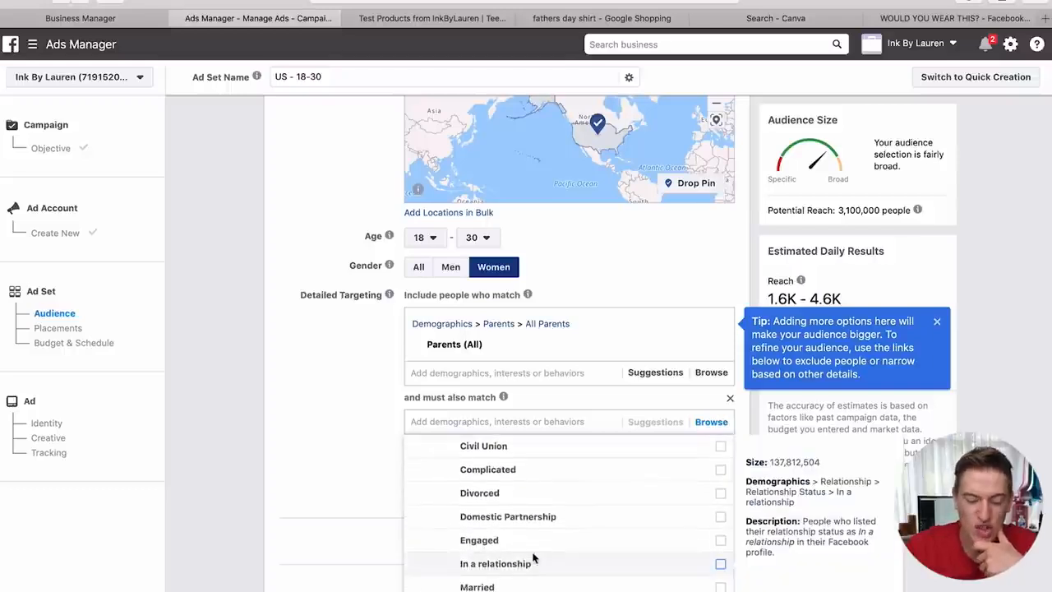
{"action": "left_click", "coordinate": [543, 588]}
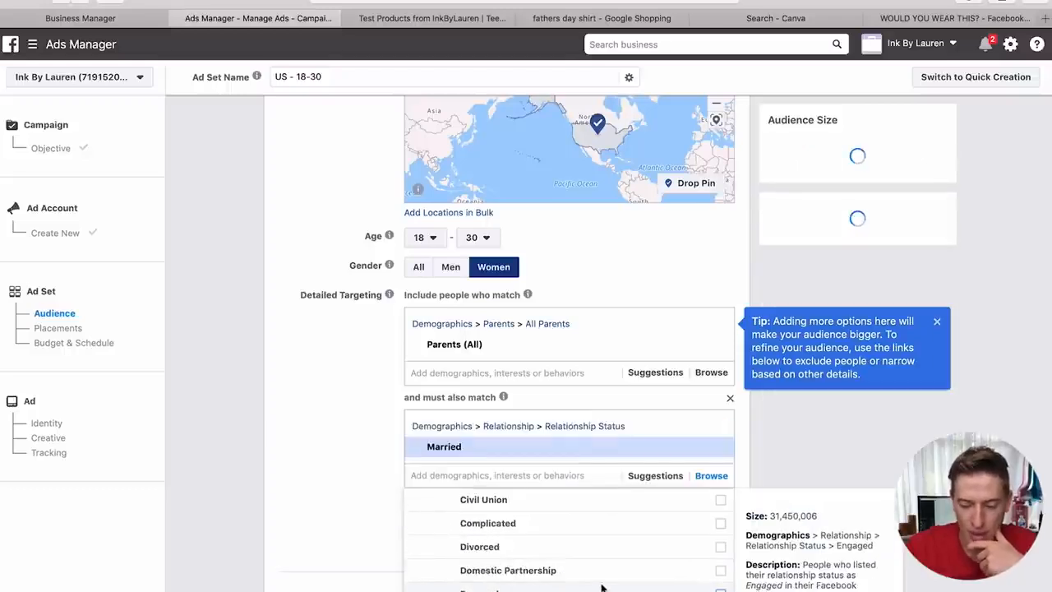
{"action": "left_click", "coordinate": [349, 525]}
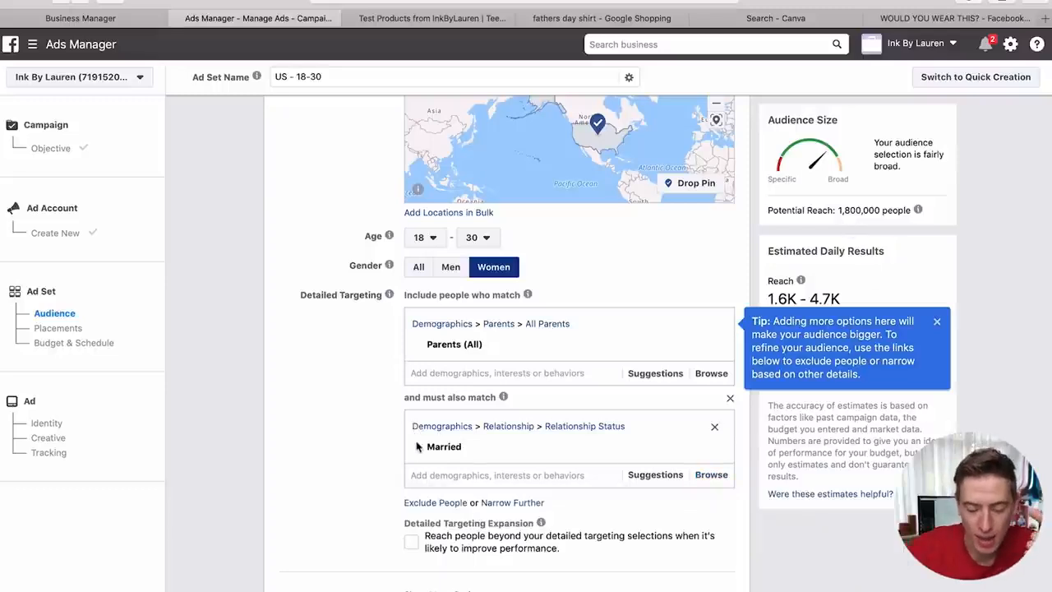
- Add Married beside Parents (All) in the main group, removing the duplicate must-also-match condition
{"action": "mouse_move", "coordinate": [437, 347]}
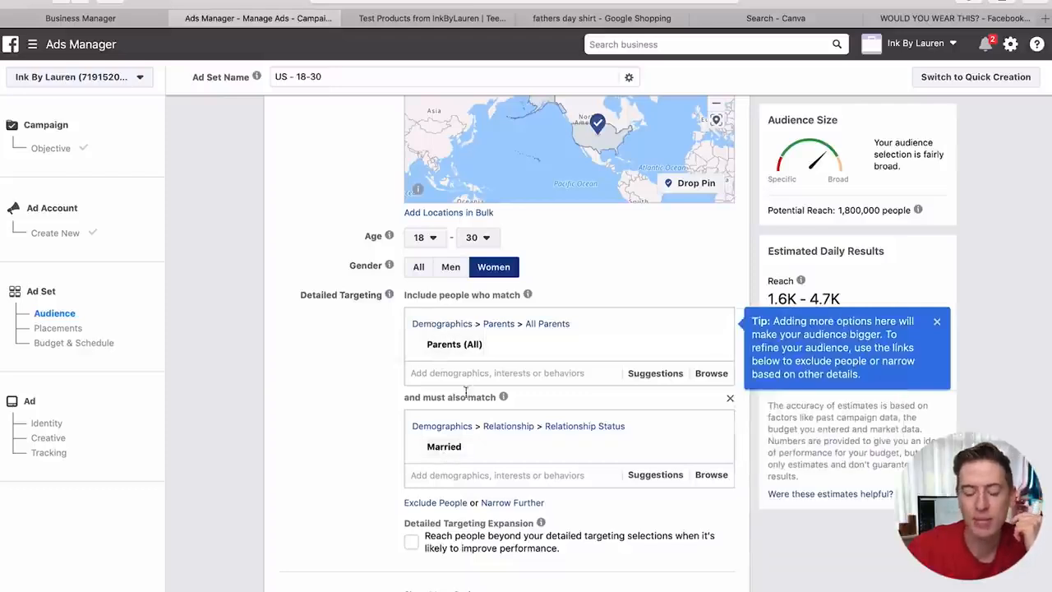
{"action": "left_click", "coordinate": [457, 374]}
{"action": "type", "text": "married"}
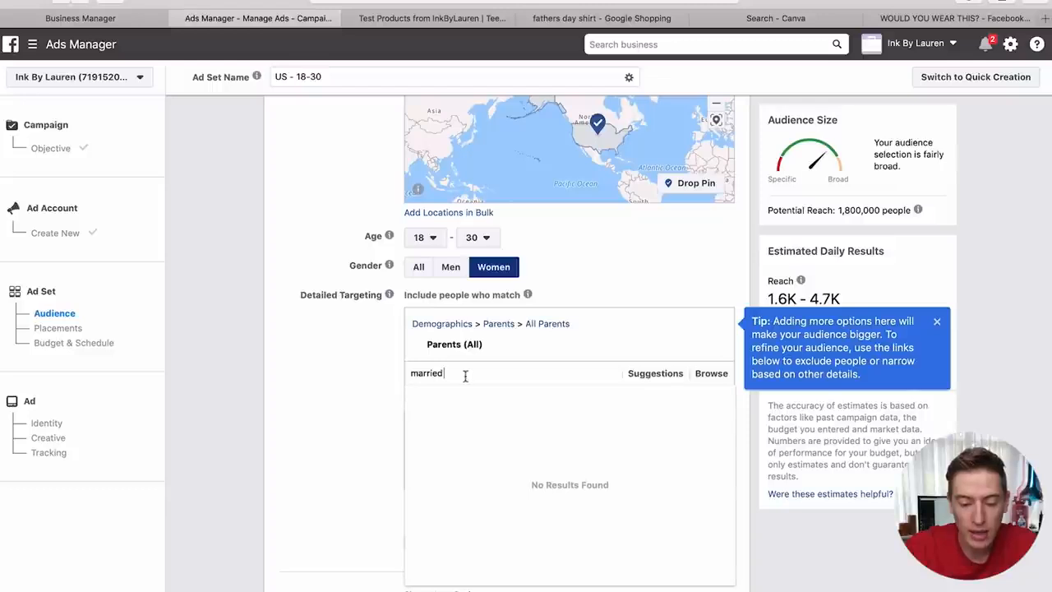
{"action": "left_click", "coordinate": [473, 397]}
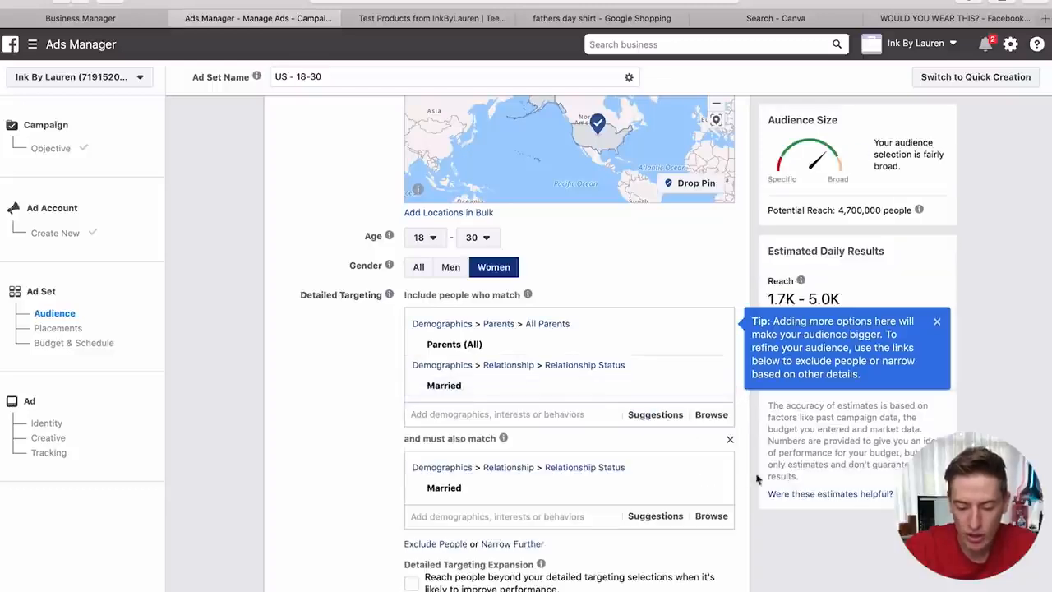
{"action": "left_click", "coordinate": [729, 440]}
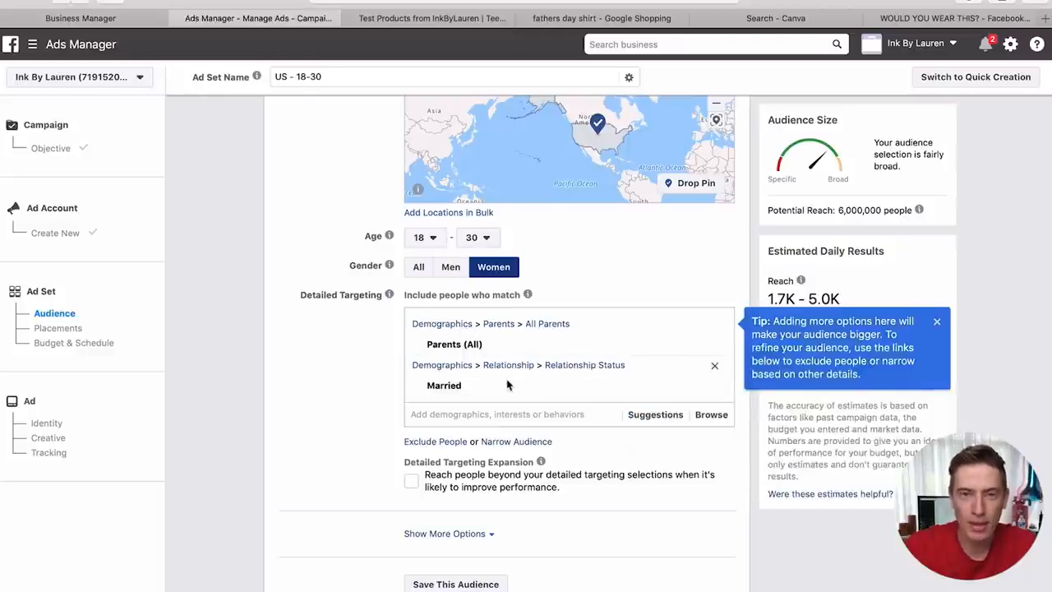
- Move Married out of the main group into a new must-also-match condition
{"action": "mouse_move", "coordinate": [506, 391]}
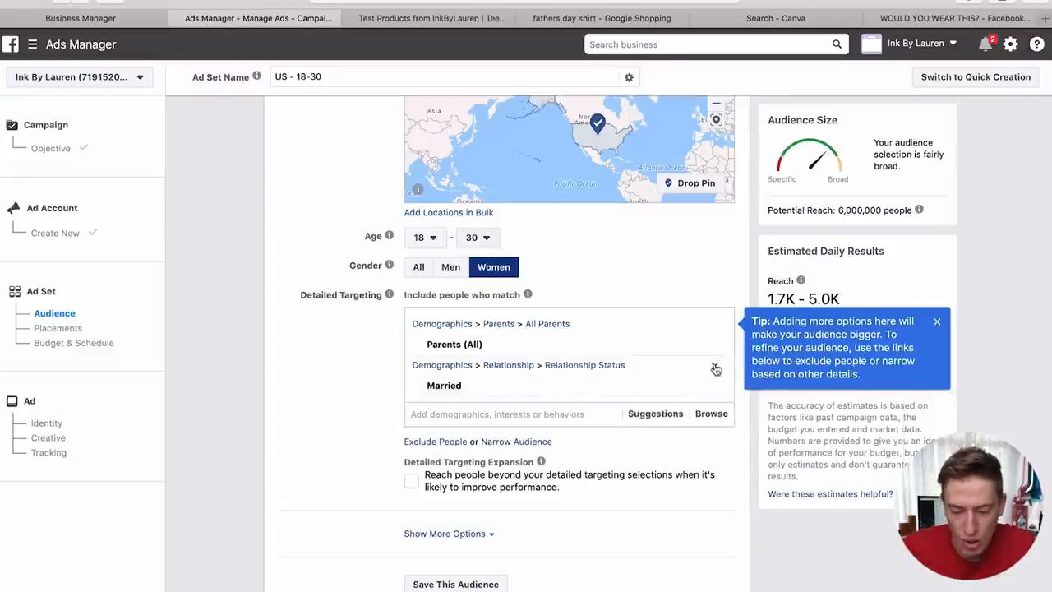
{"action": "left_click", "coordinate": [714, 365]}
{"action": "left_click", "coordinate": [514, 408]}
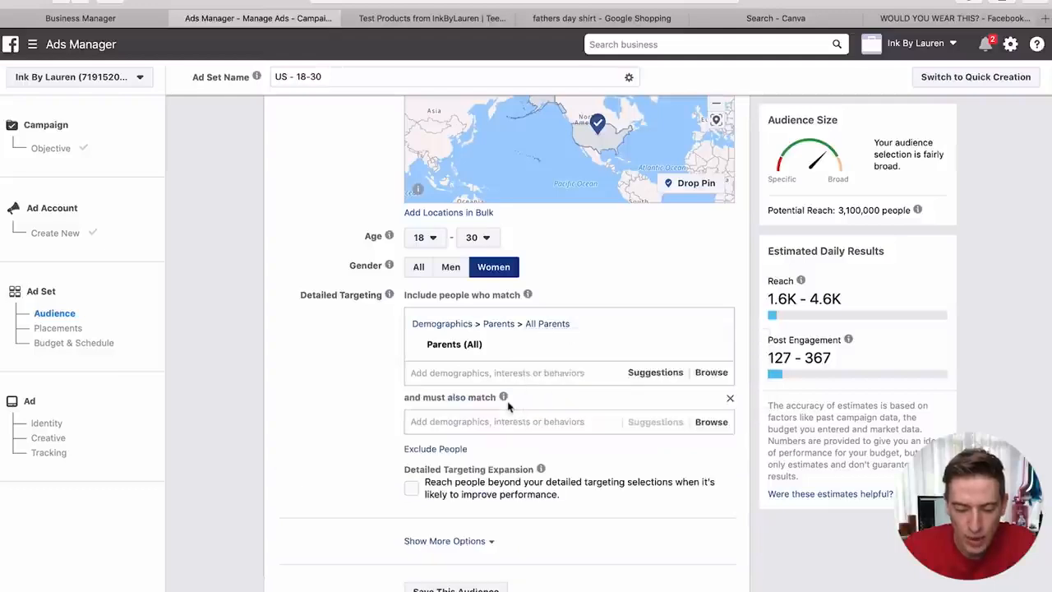
{"action": "type", "text": "married"}
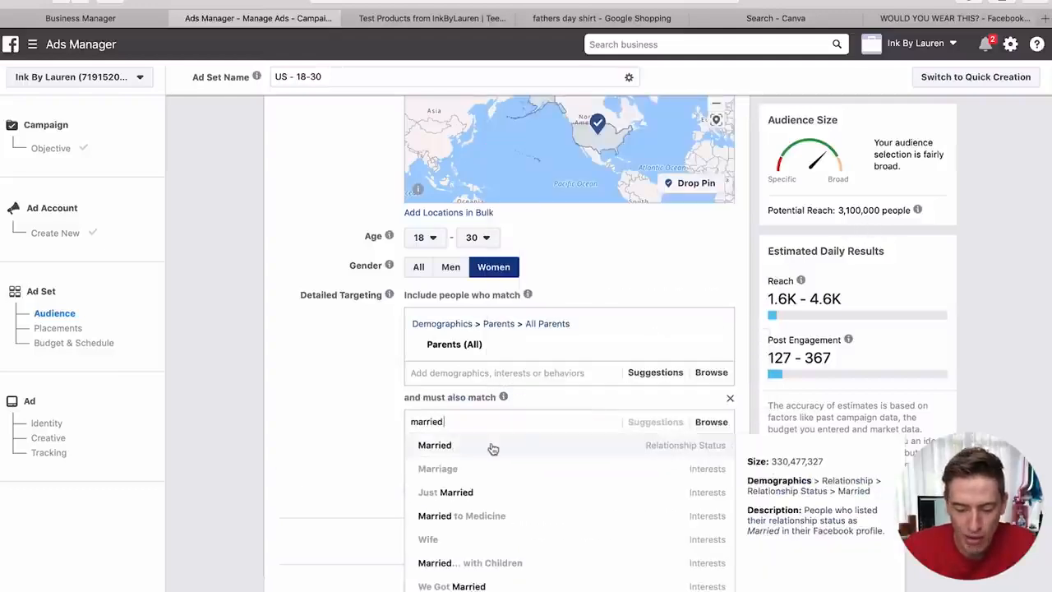
{"action": "left_click", "coordinate": [490, 446]}
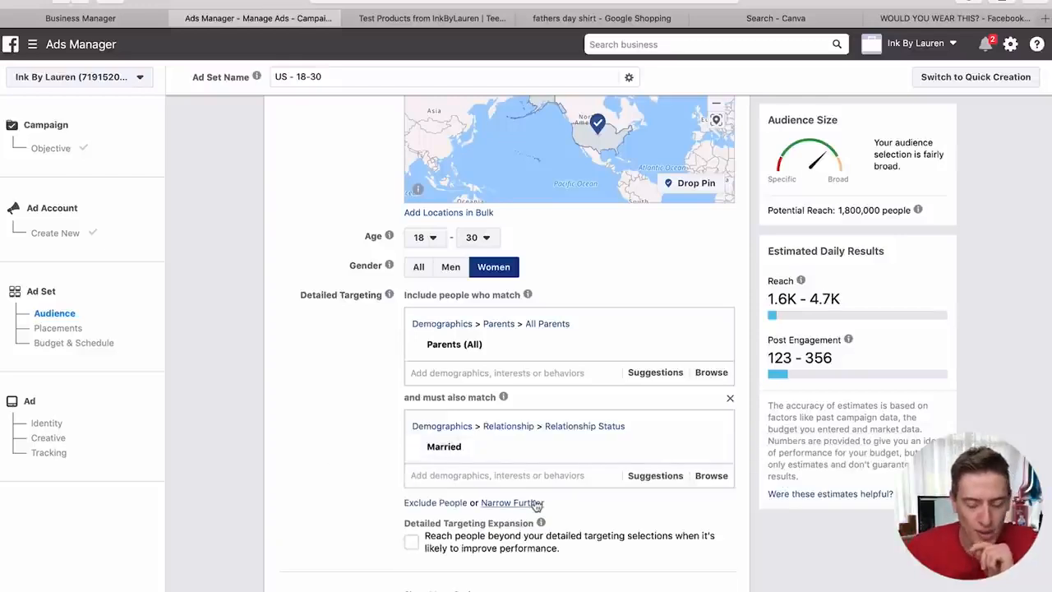
- Require 2nd Amendment, National Rifle Association and Friends of NRA interests in a third must-also-match group
{"action": "left_click", "coordinate": [536, 504]}
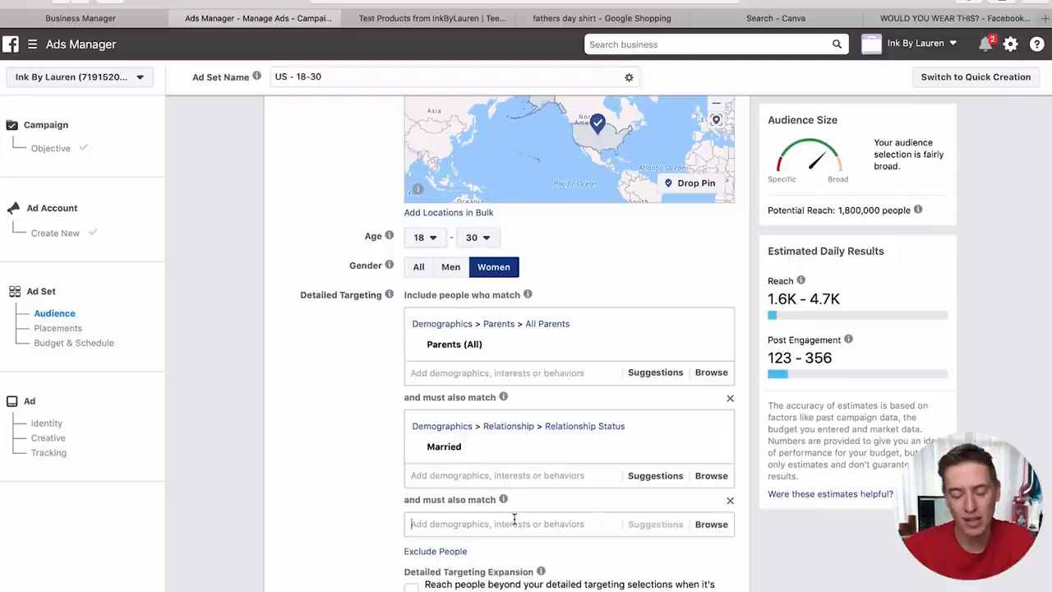
{"action": "type", "text": "2nd am"}
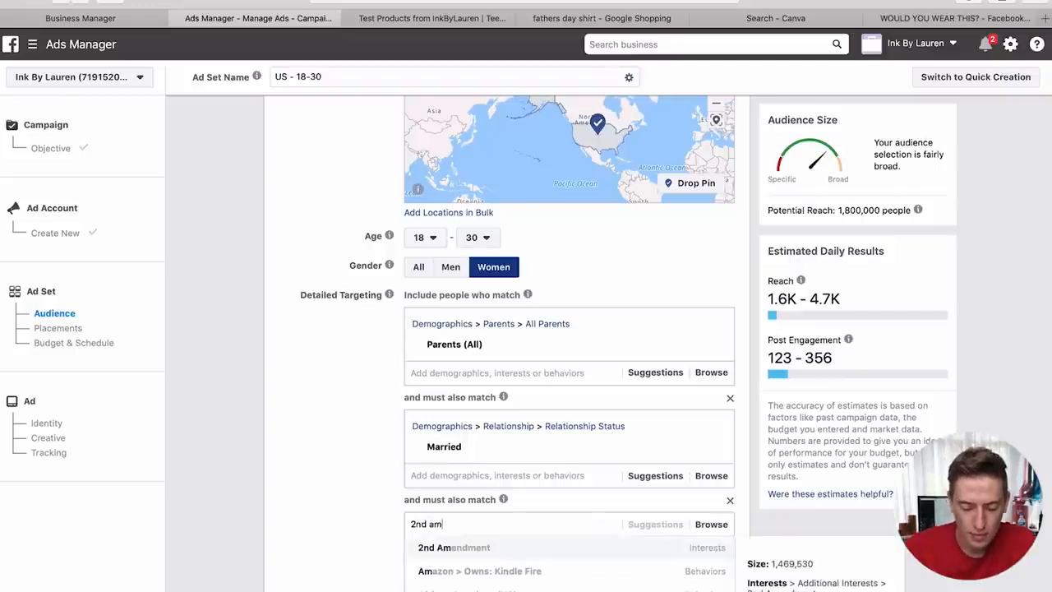
{"action": "left_click", "coordinate": [493, 549]}
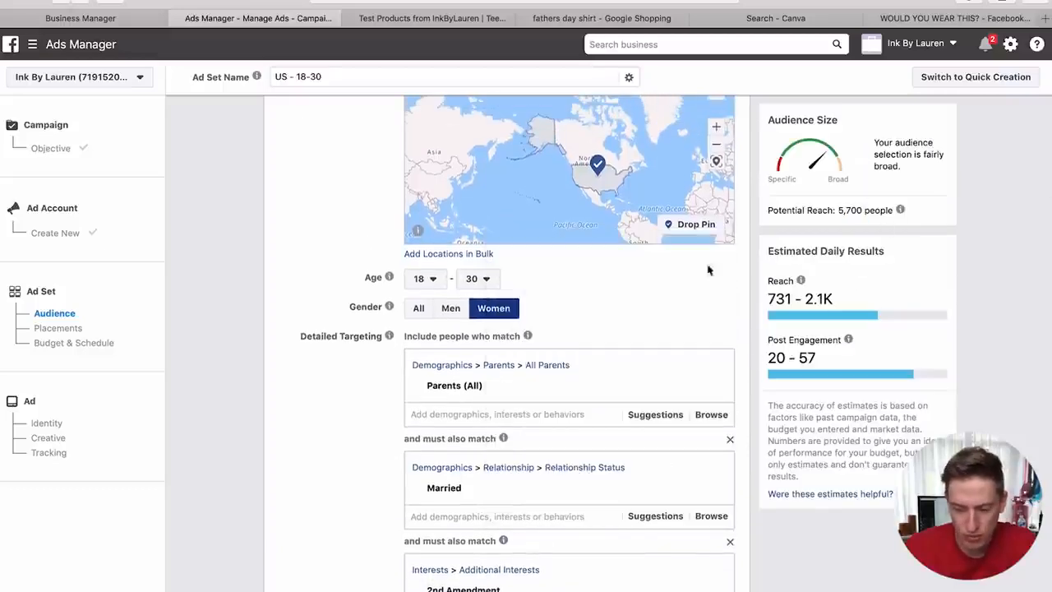
{"action": "scroll", "coordinate": [325, 430], "scroll_direction": "down", "scroll_amount": 2}
{"action": "scroll", "coordinate": [325, 429], "scroll_direction": "down", "scroll_amount": 5}
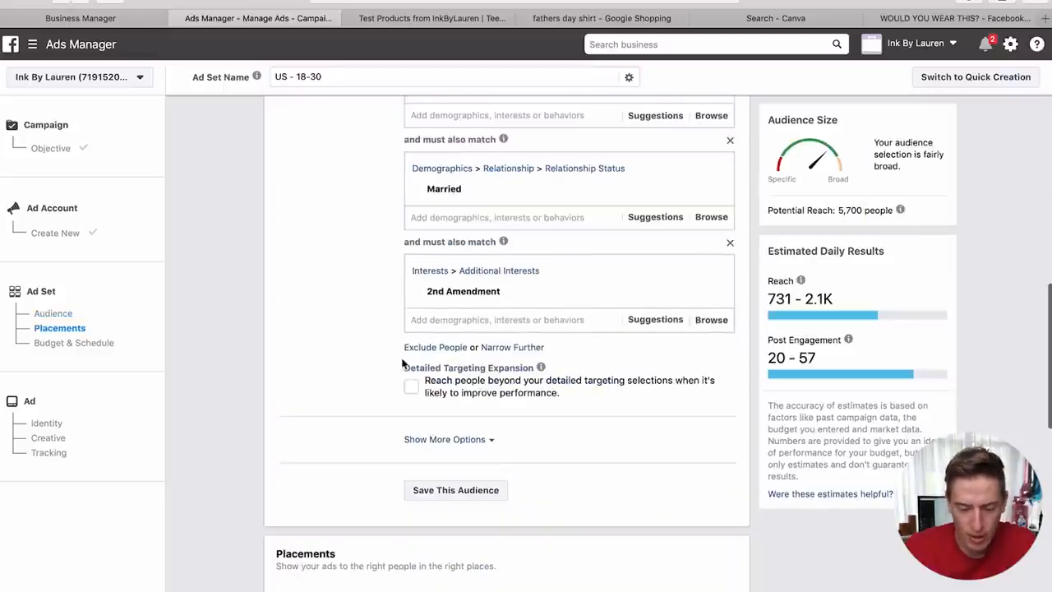
{"action": "left_click", "coordinate": [456, 319]}
{"action": "type", "text": "nat"}
{"action": "key", "text": "BackSpace"}
{"action": "key", "text": "BackSpace"}
{"action": "type", "text": "ra"}
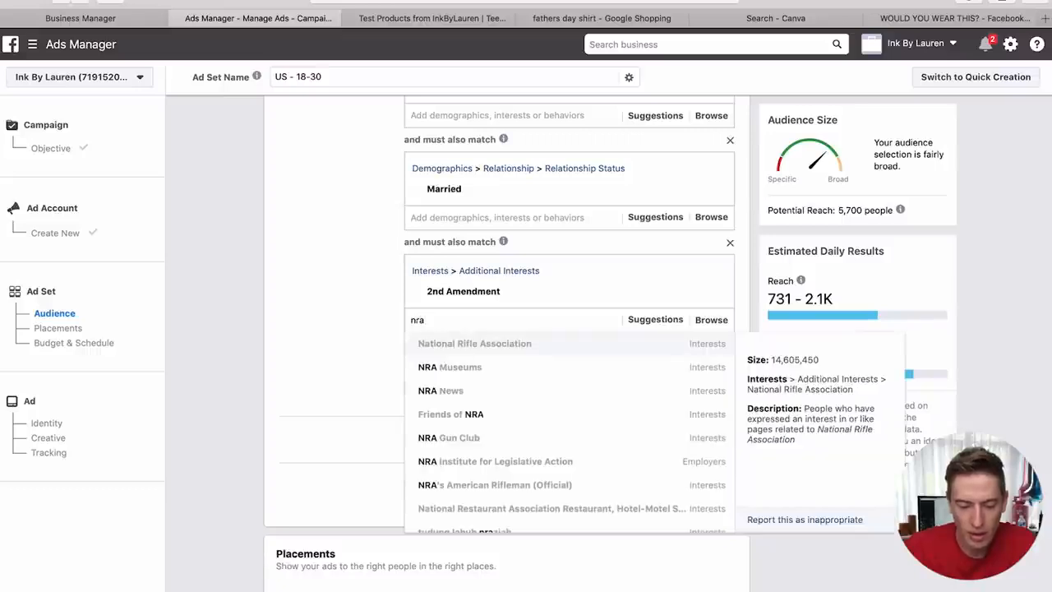
{"action": "left_click", "coordinate": [455, 344]}
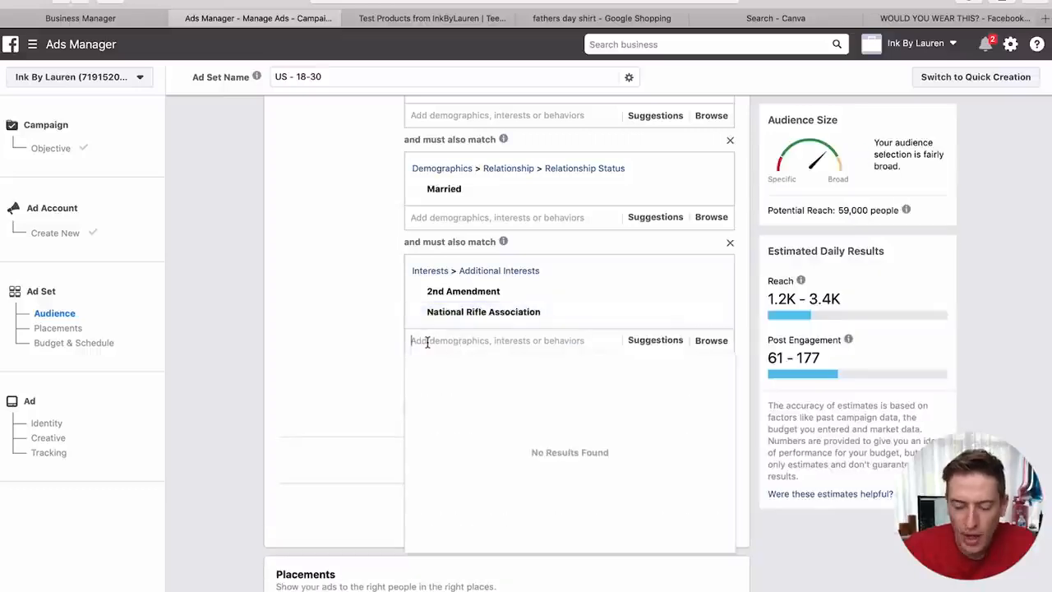
{"action": "type", "text": "nra"}
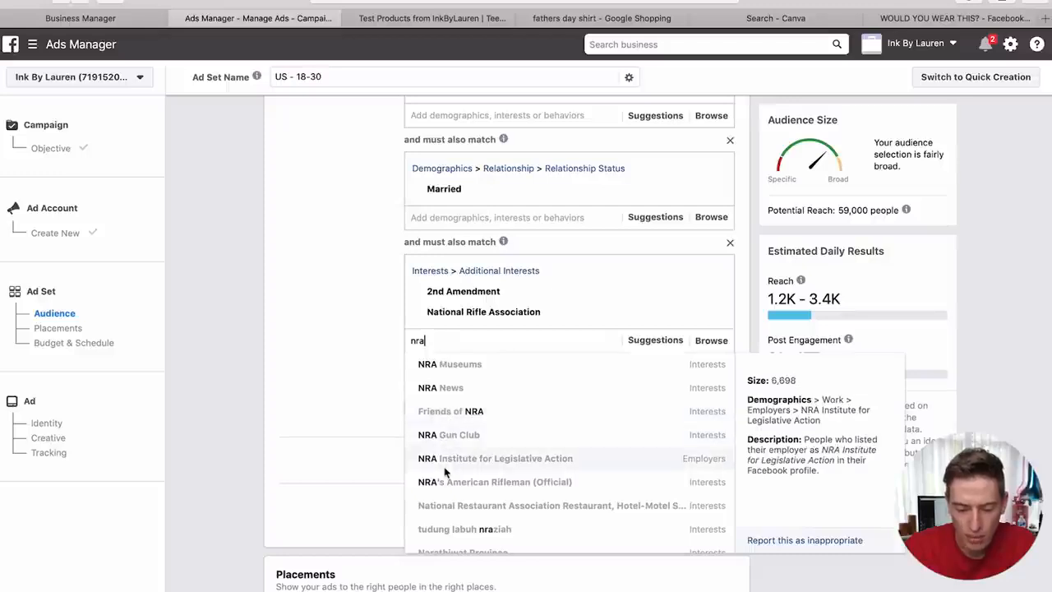
{"action": "left_click", "coordinate": [459, 411]}
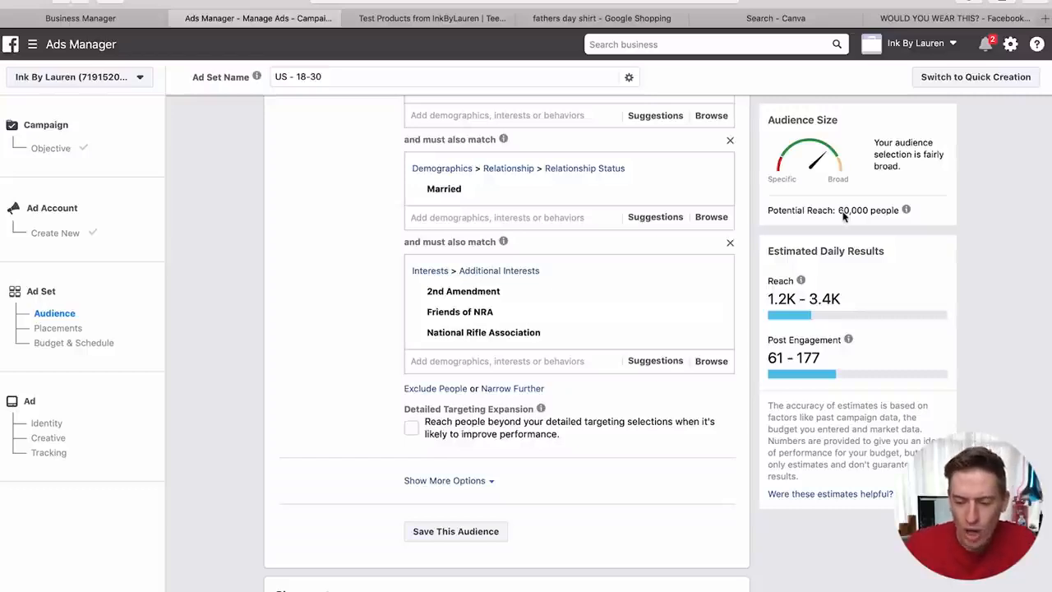
{"action": "left_click_drag", "start_coordinate": [839, 212], "coordinate": [868, 212]}
{"action": "left_click", "coordinate": [583, 362]}
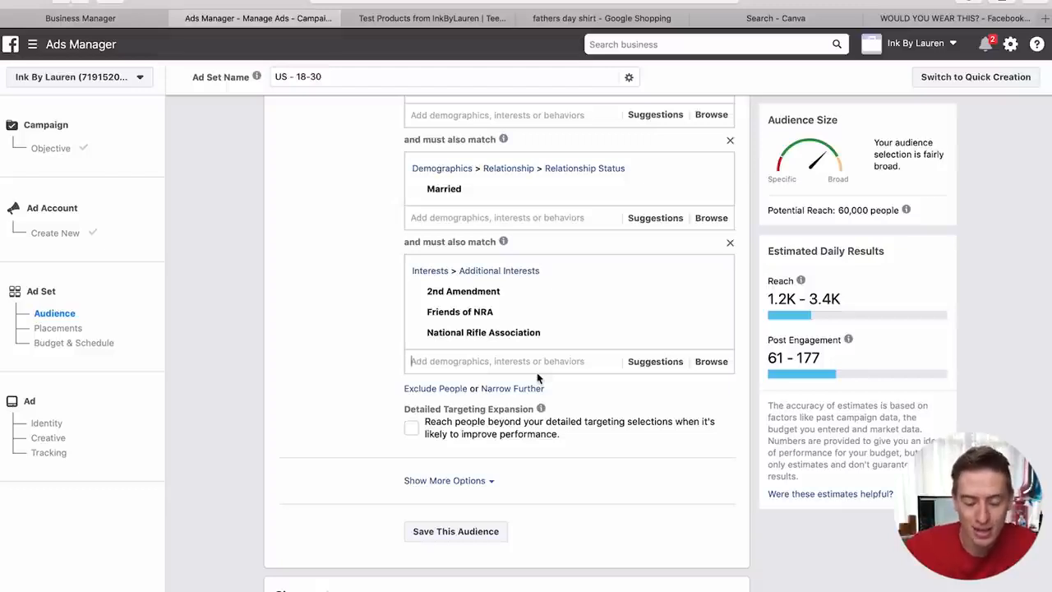
- Search 'gun magazine' and add Garden & Gun Magazine to the required interests
{"action": "type", "text": "gun magazine"}
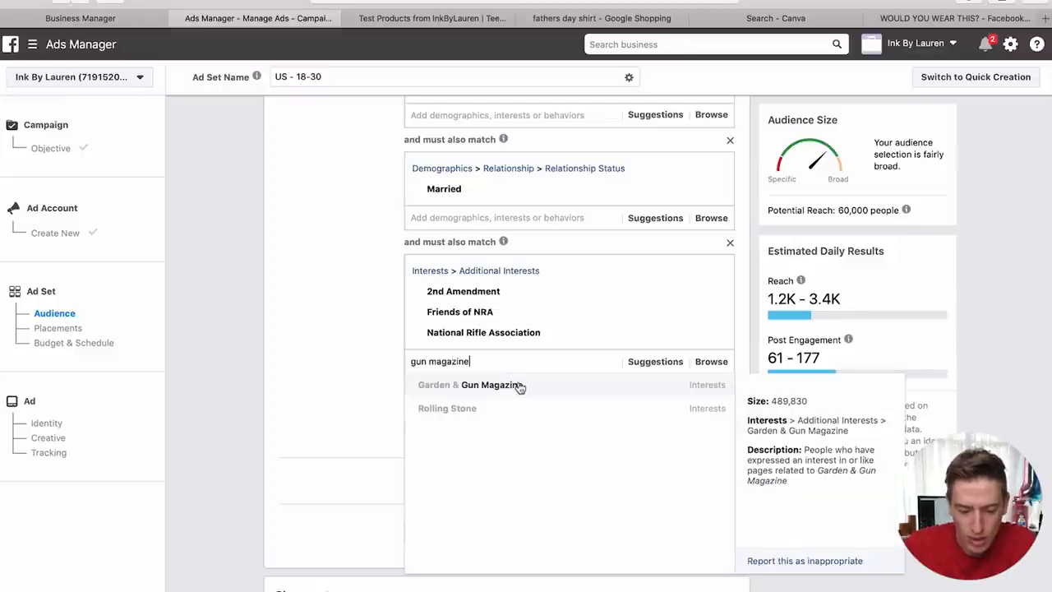
{"action": "left_click", "coordinate": [520, 385]}
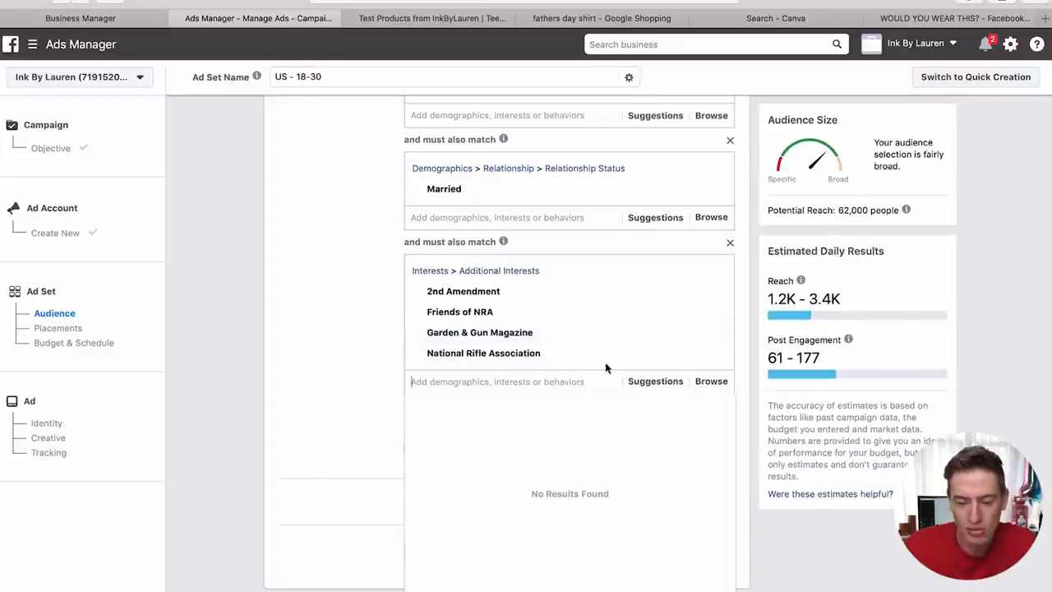
{"action": "left_click", "coordinate": [362, 398]}
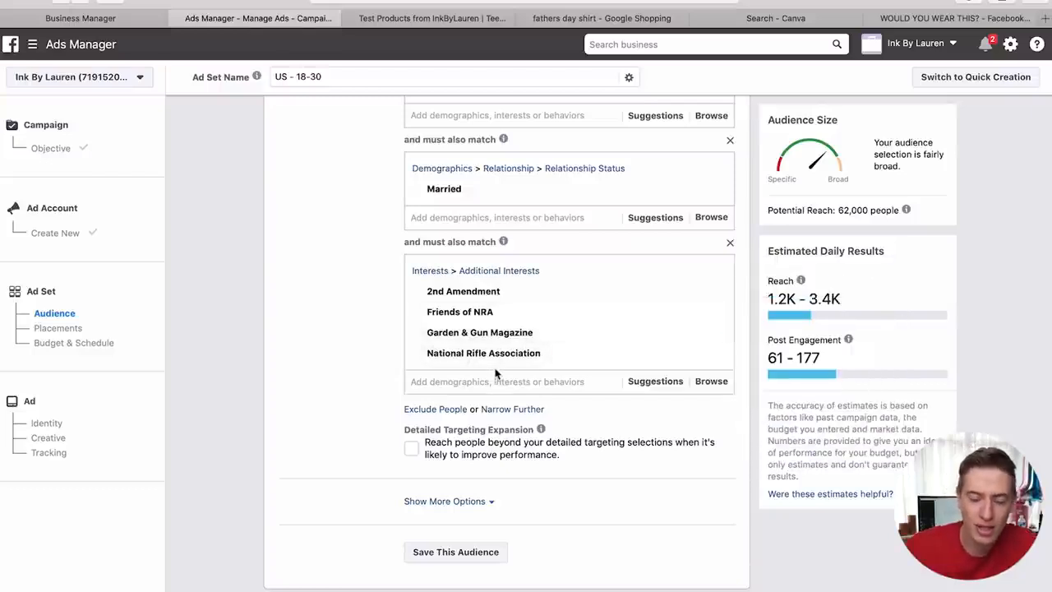
{"action": "scroll", "coordinate": [496, 374], "scroll_direction": "up", "scroll_amount": 1}
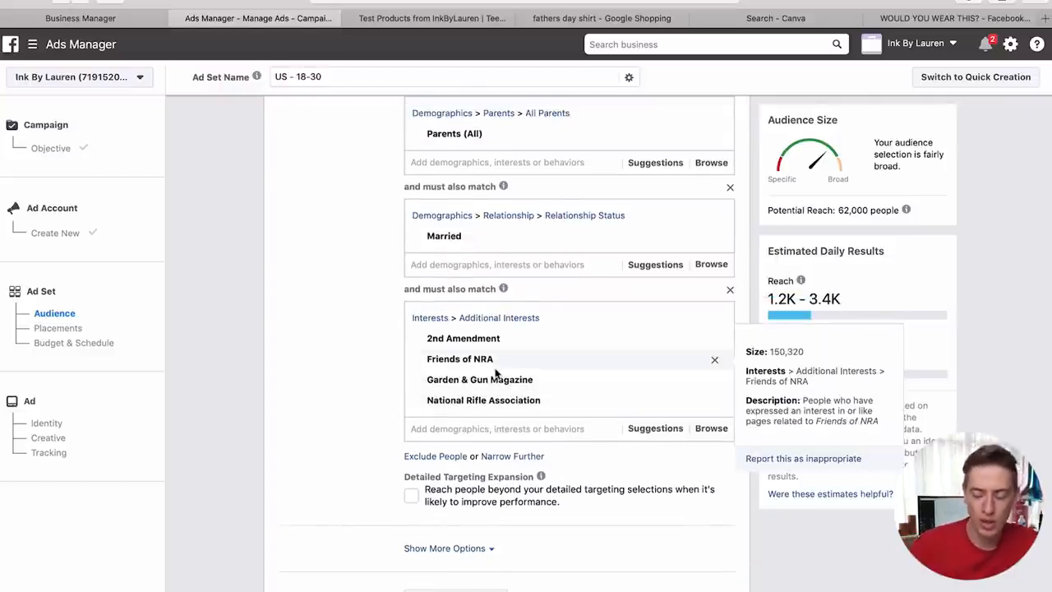
{"action": "mouse_move", "coordinate": [463, 146]}
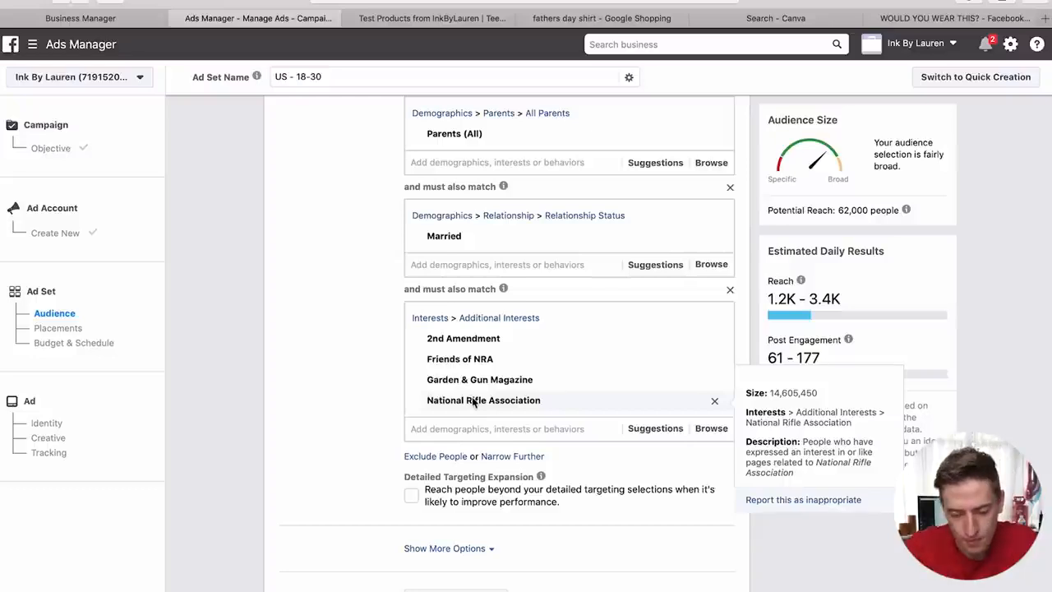
{"action": "scroll", "coordinate": [474, 401], "scroll_direction": "up", "scroll_amount": 5}
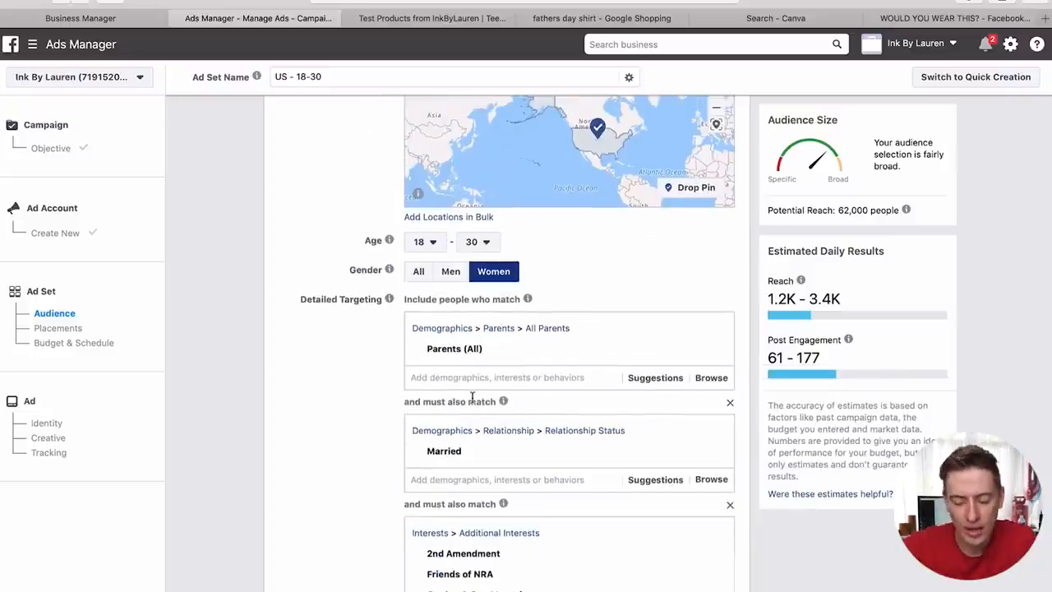
{"action": "scroll", "coordinate": [471, 398], "scroll_direction": "down", "scroll_amount": 10}
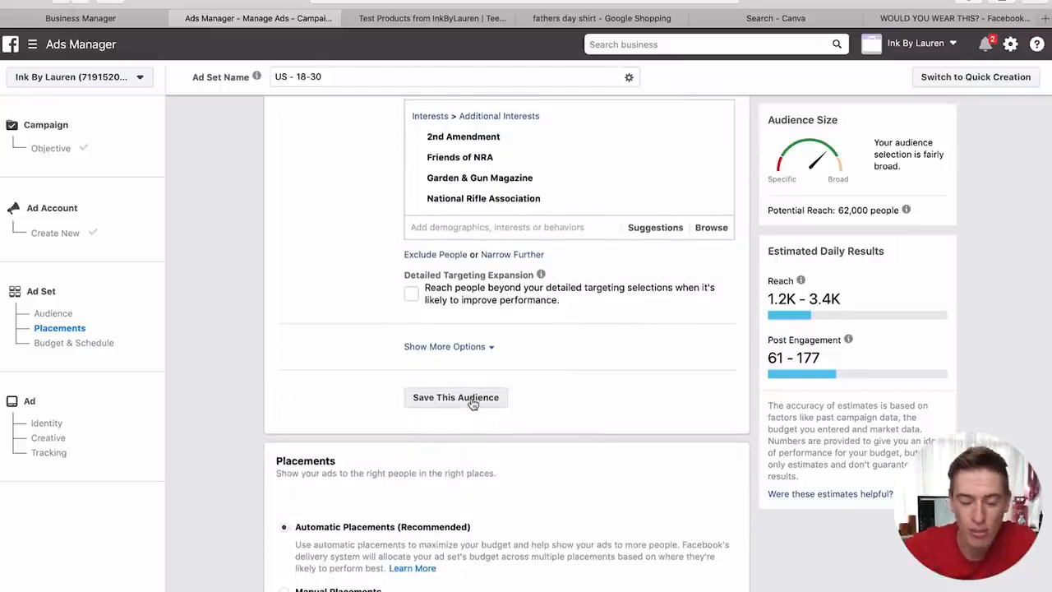
{"action": "scroll", "coordinate": [514, 239], "scroll_direction": "up", "scroll_amount": 1}
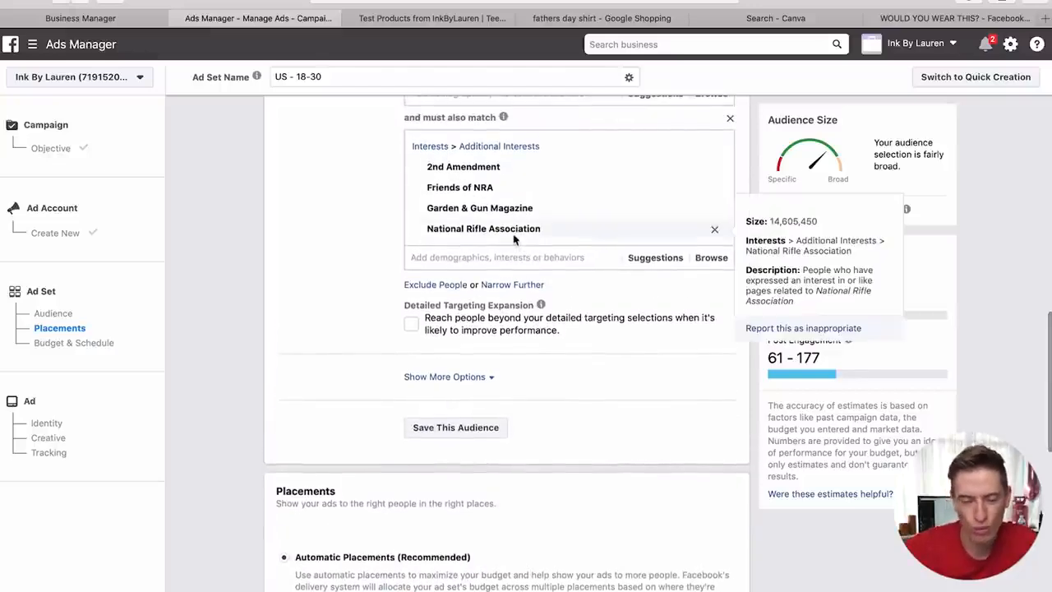
{"action": "scroll", "coordinate": [513, 239], "scroll_direction": "down", "scroll_amount": 5}
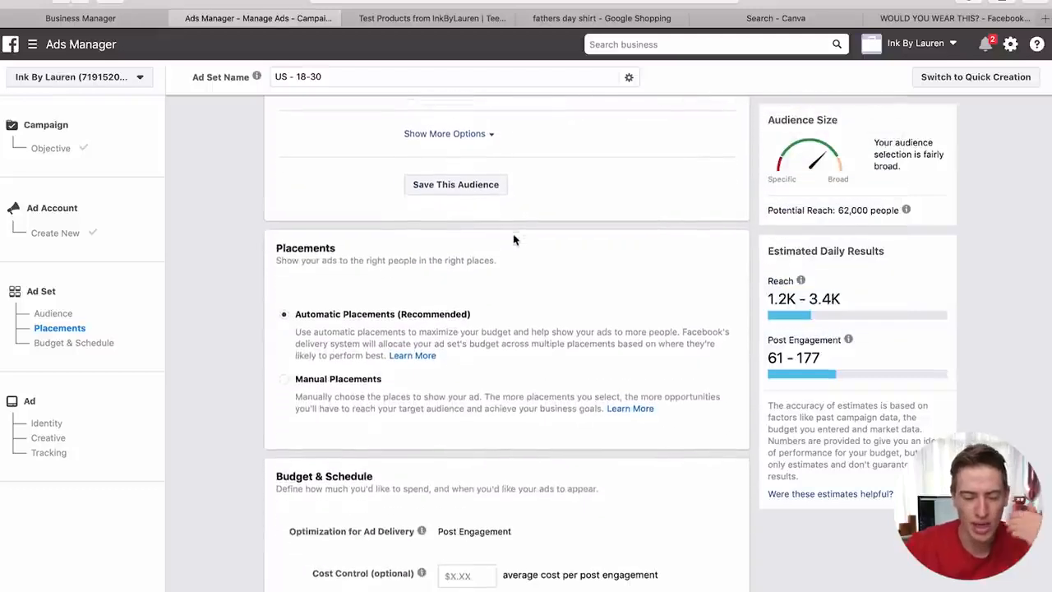
{"action": "scroll", "coordinate": [514, 239], "scroll_direction": "down", "scroll_amount": 2}
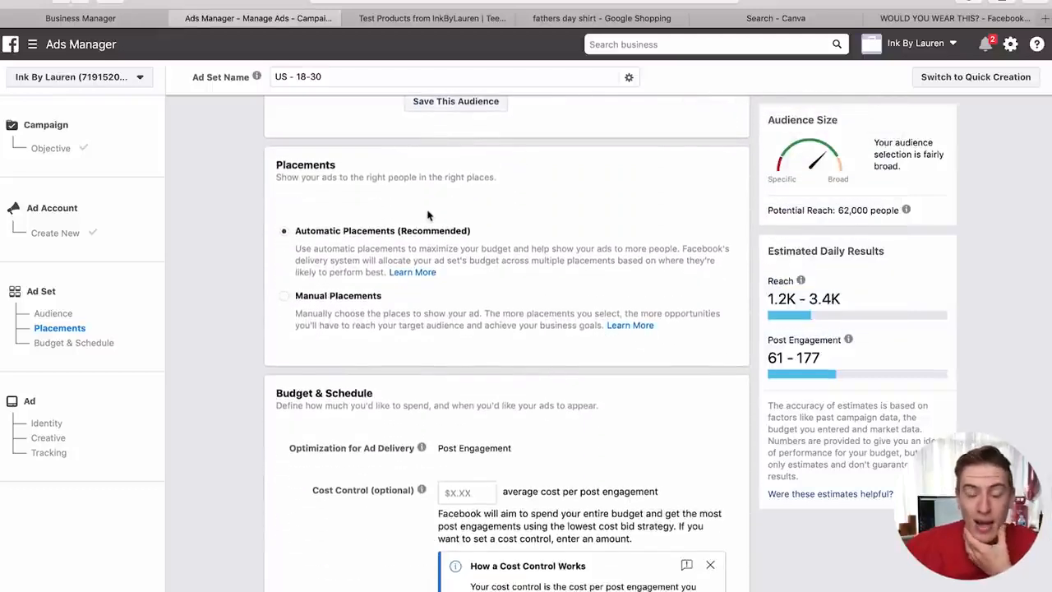
{"action": "left_click", "coordinate": [284, 297]}
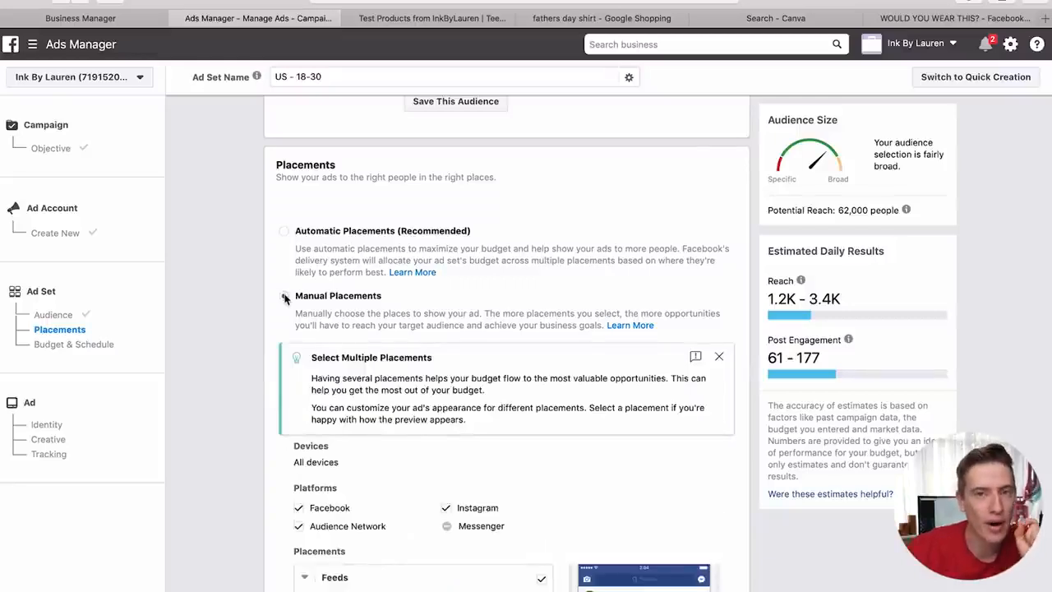
{"action": "scroll", "coordinate": [286, 298], "scroll_direction": "down", "scroll_amount": 2}
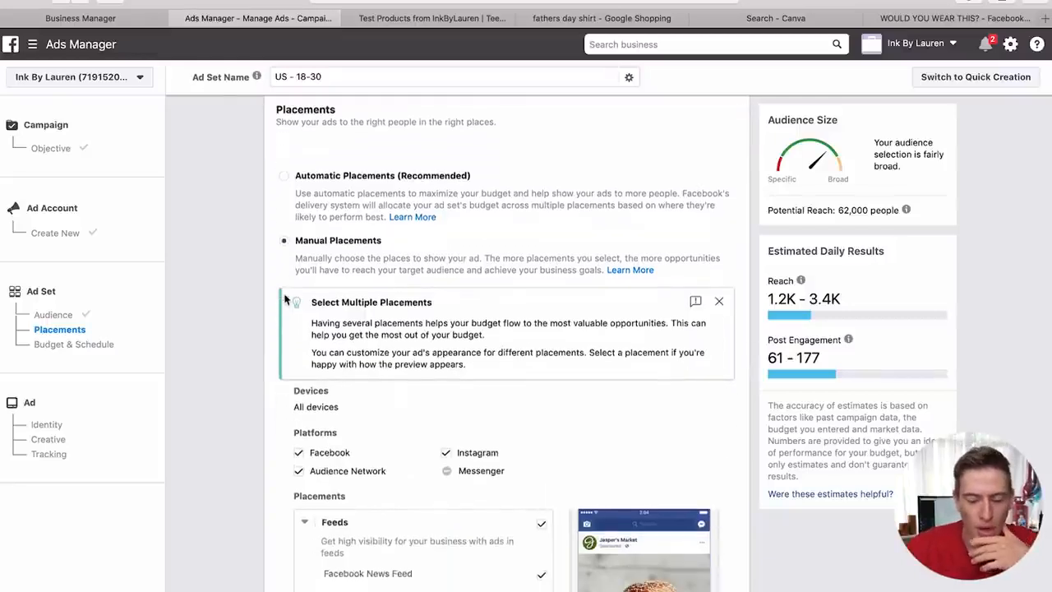
{"action": "scroll", "coordinate": [298, 353], "scroll_direction": "down", "scroll_amount": 1}
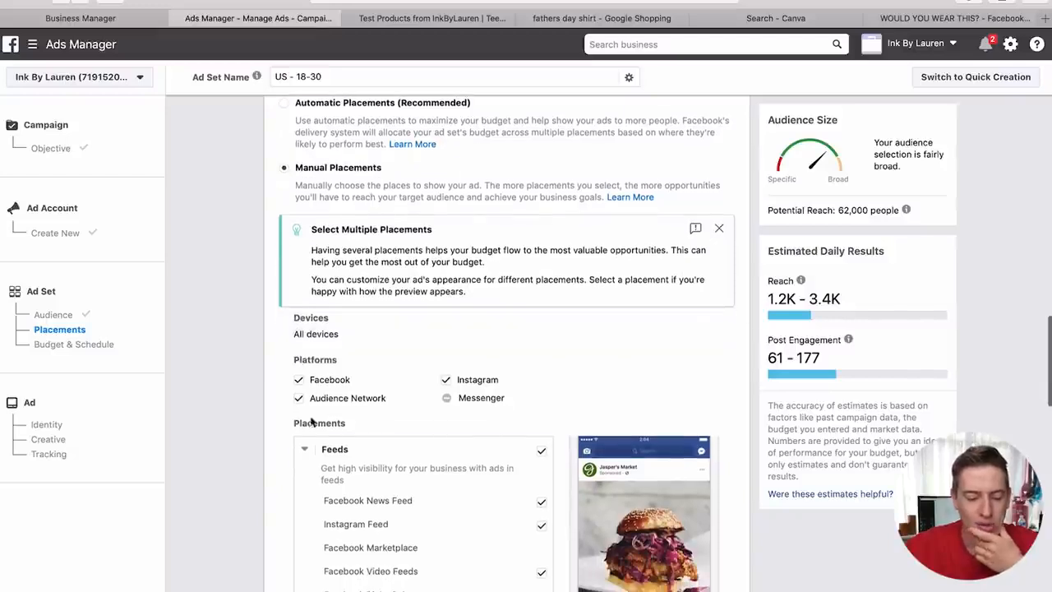
{"action": "left_click", "coordinate": [446, 381]}
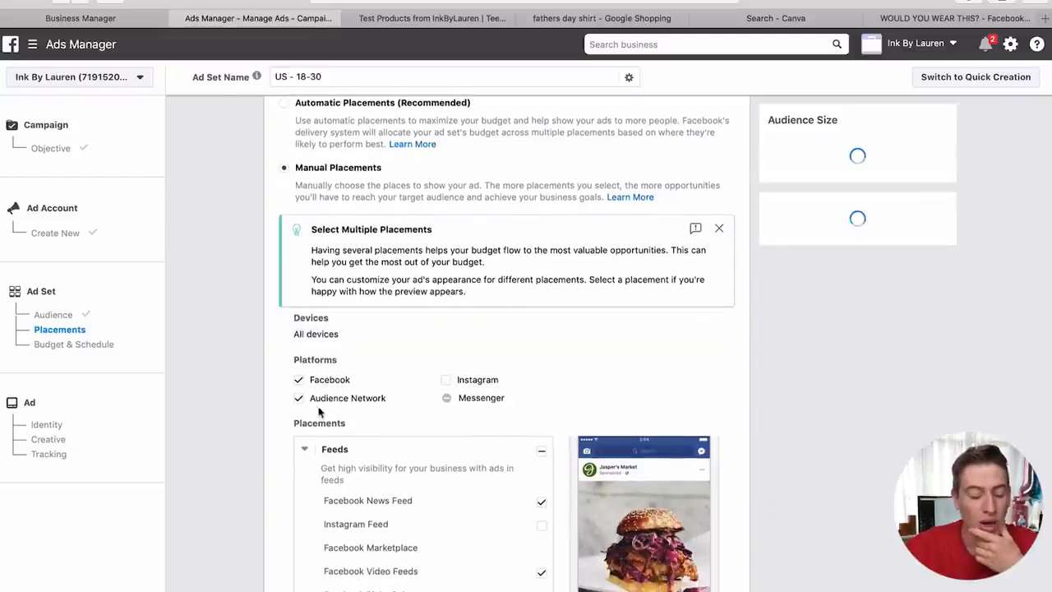
{"action": "left_click", "coordinate": [299, 399]}
{"action": "scroll", "coordinate": [301, 404], "scroll_direction": "down", "scroll_amount": 4}
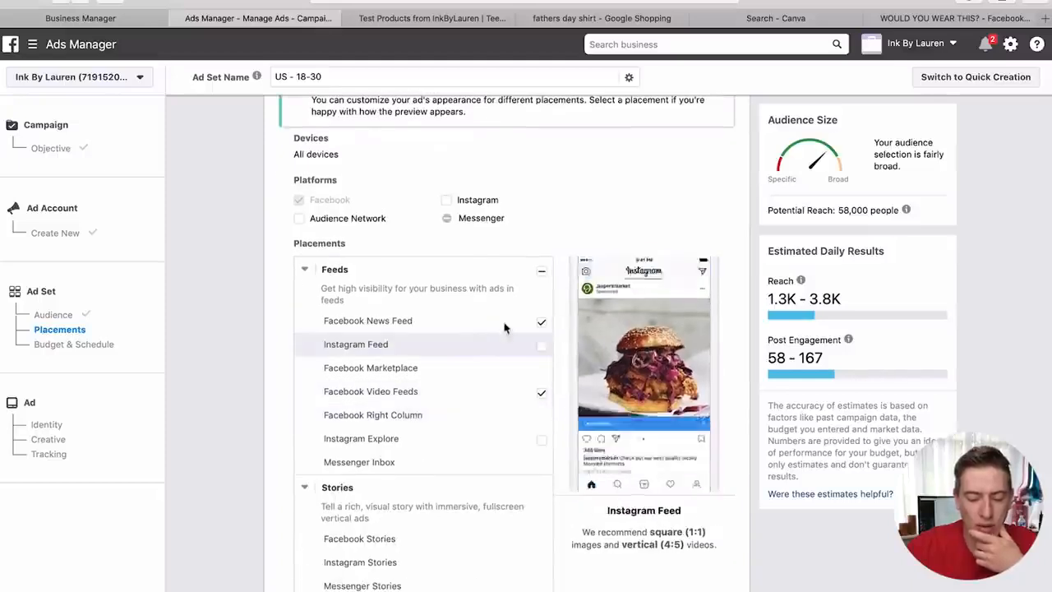
{"action": "left_click", "coordinate": [541, 392]}
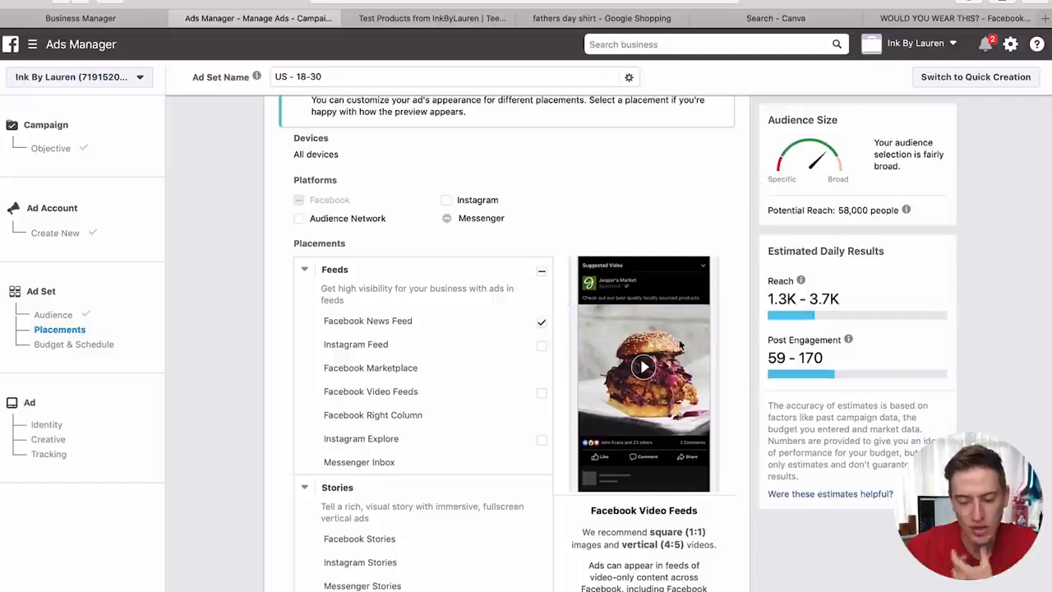
{"action": "scroll", "coordinate": [501, 427], "scroll_direction": "down", "scroll_amount": 3}
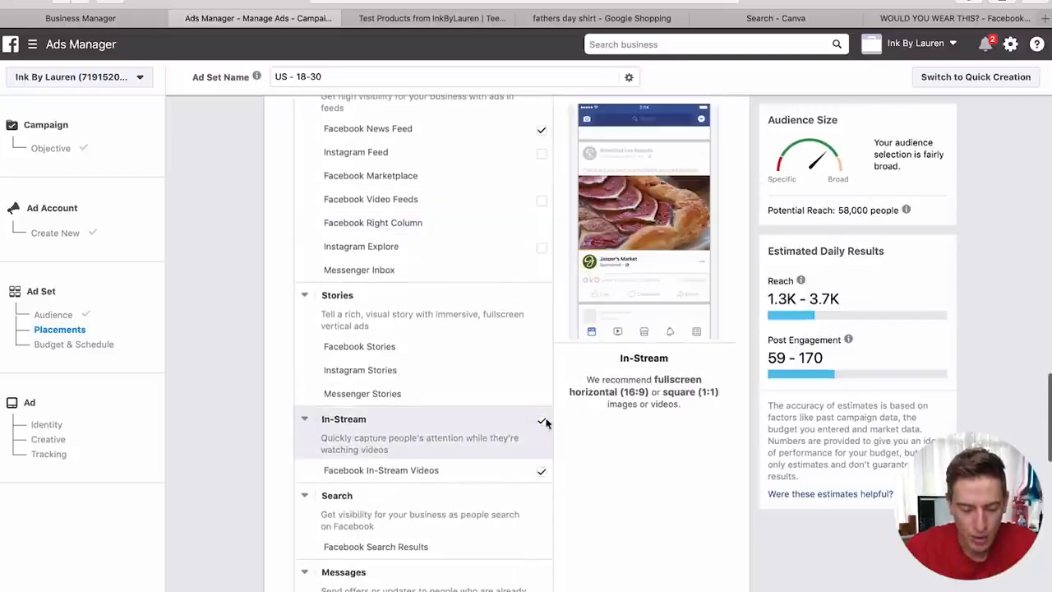
{"action": "left_click", "coordinate": [542, 470]}
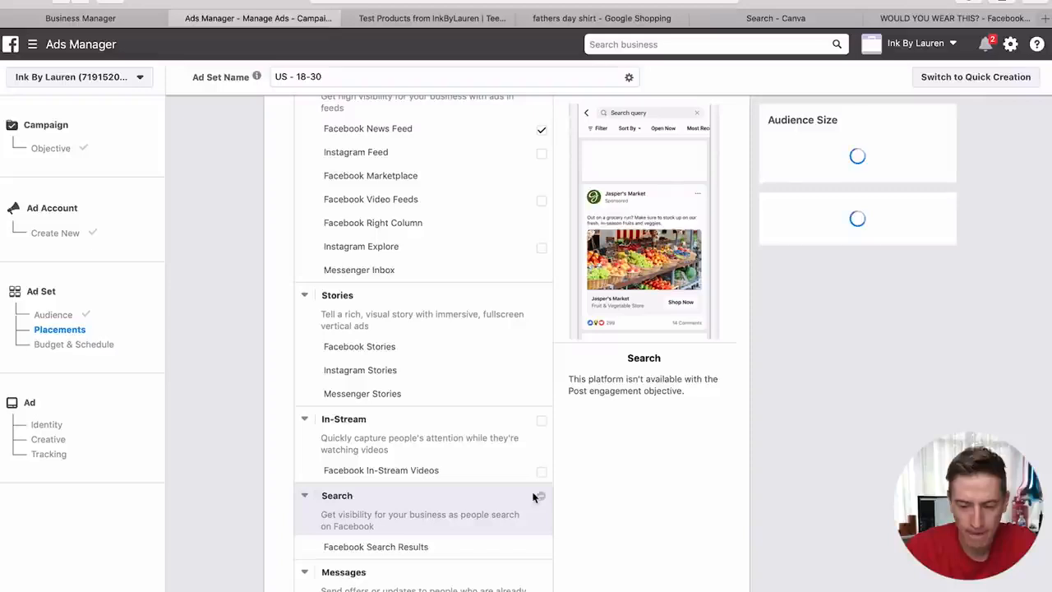
{"action": "scroll", "coordinate": [535, 494], "scroll_direction": "down", "scroll_amount": 3}
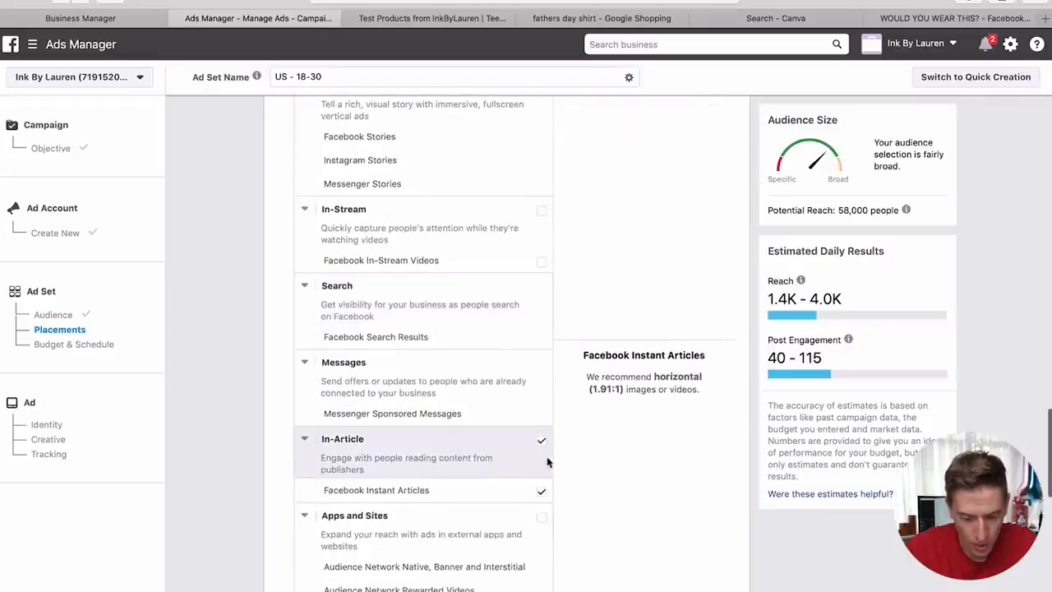
{"action": "left_click", "coordinate": [541, 442]}
{"action": "scroll", "coordinate": [545, 449], "scroll_direction": "down", "scroll_amount": 3}
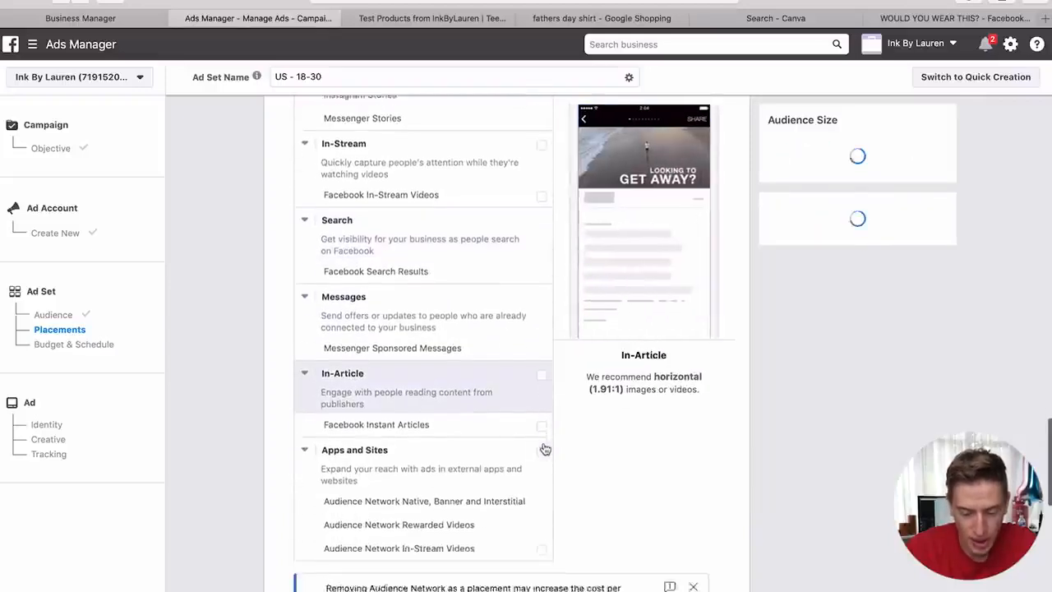
{"action": "scroll", "coordinate": [545, 449], "scroll_direction": "up", "scroll_amount": 10}
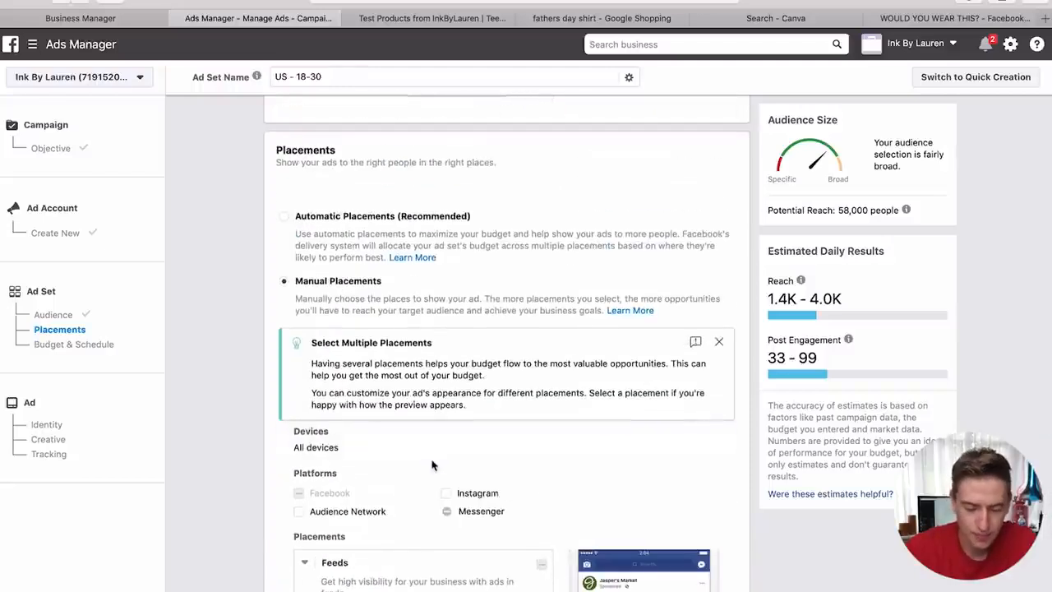
{"action": "scroll", "coordinate": [433, 464], "scroll_direction": "down", "scroll_amount": 2}
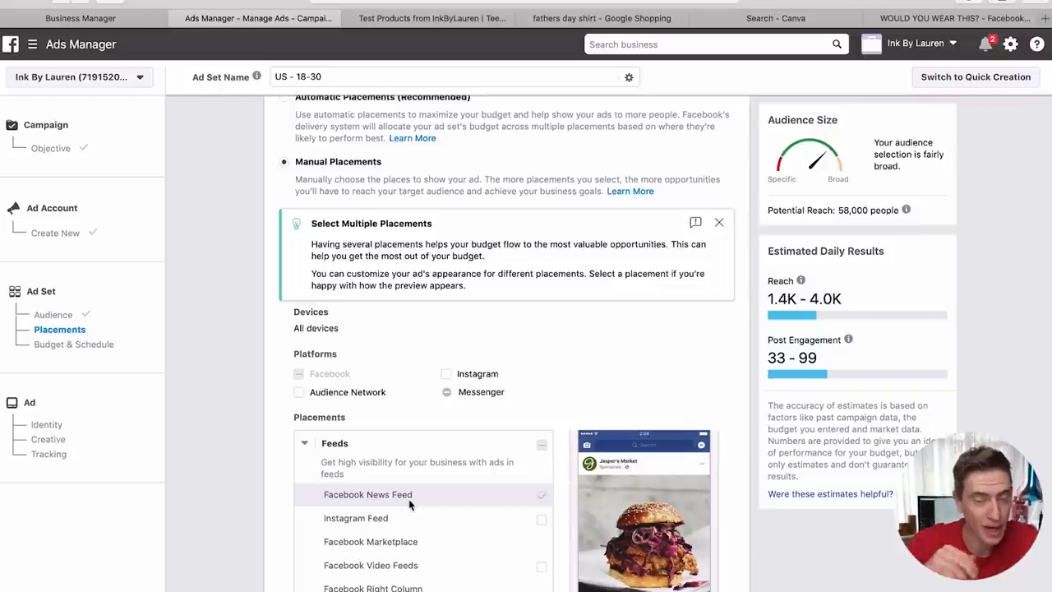
{"action": "scroll", "coordinate": [409, 503], "scroll_direction": "down", "scroll_amount": 12}
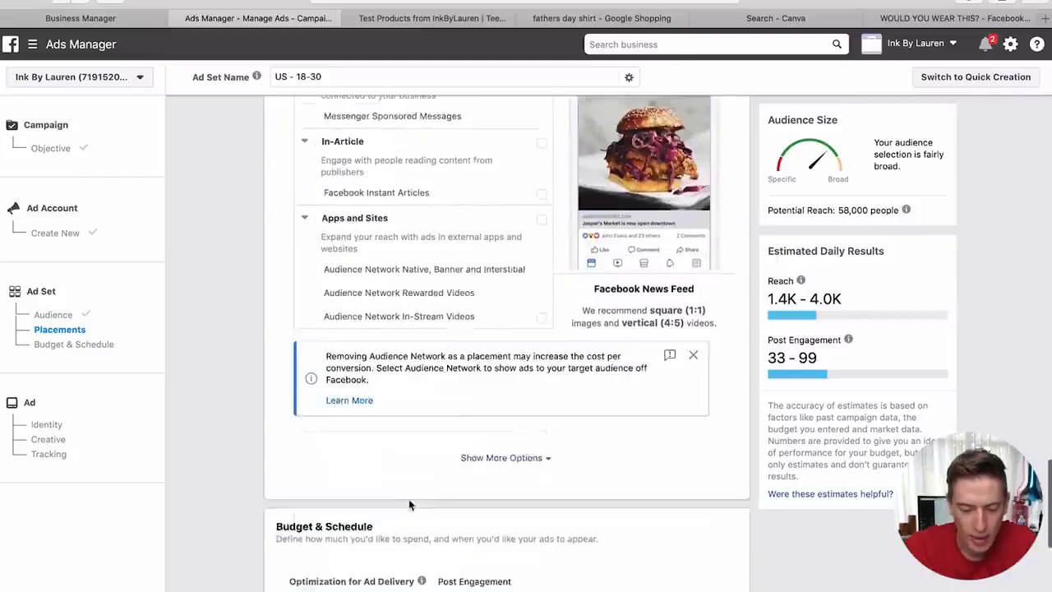
{"action": "scroll", "coordinate": [410, 503], "scroll_direction": "down", "scroll_amount": 1}
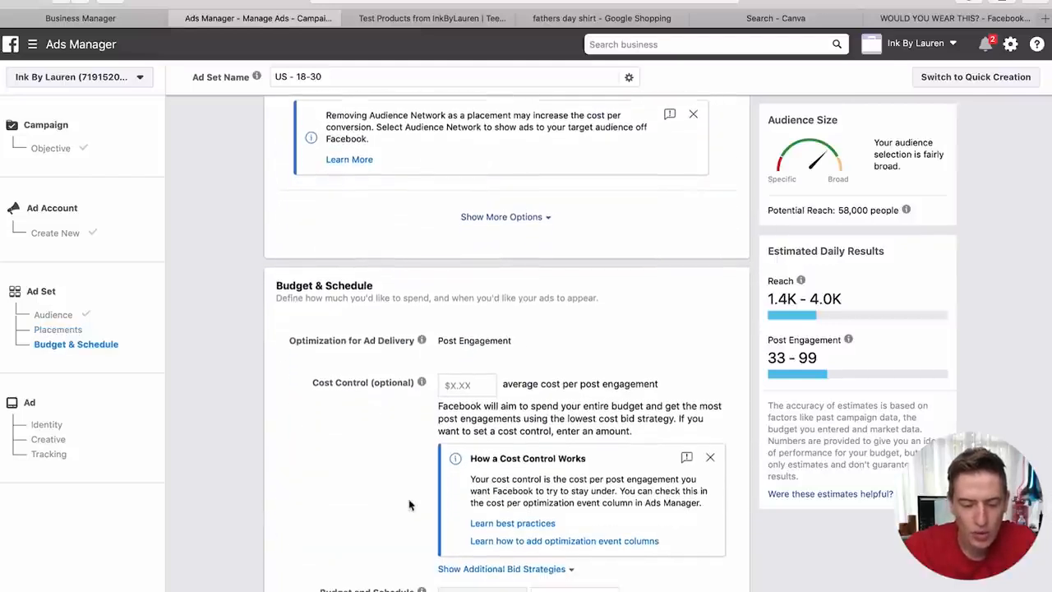
{"action": "scroll", "coordinate": [454, 378], "scroll_direction": "down", "scroll_amount": 3}
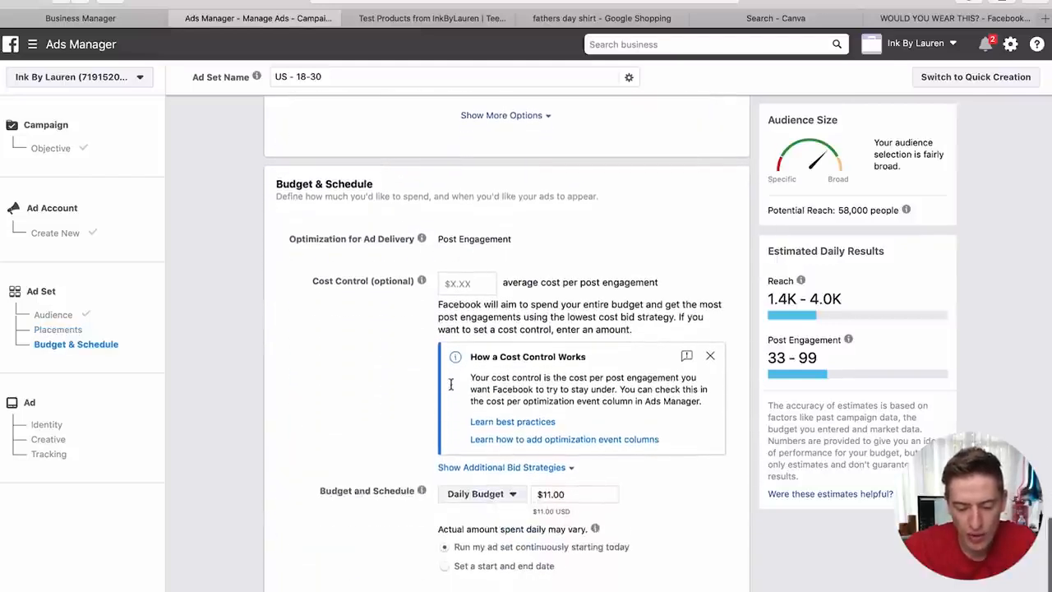
{"action": "mouse_move", "coordinate": [403, 286]}
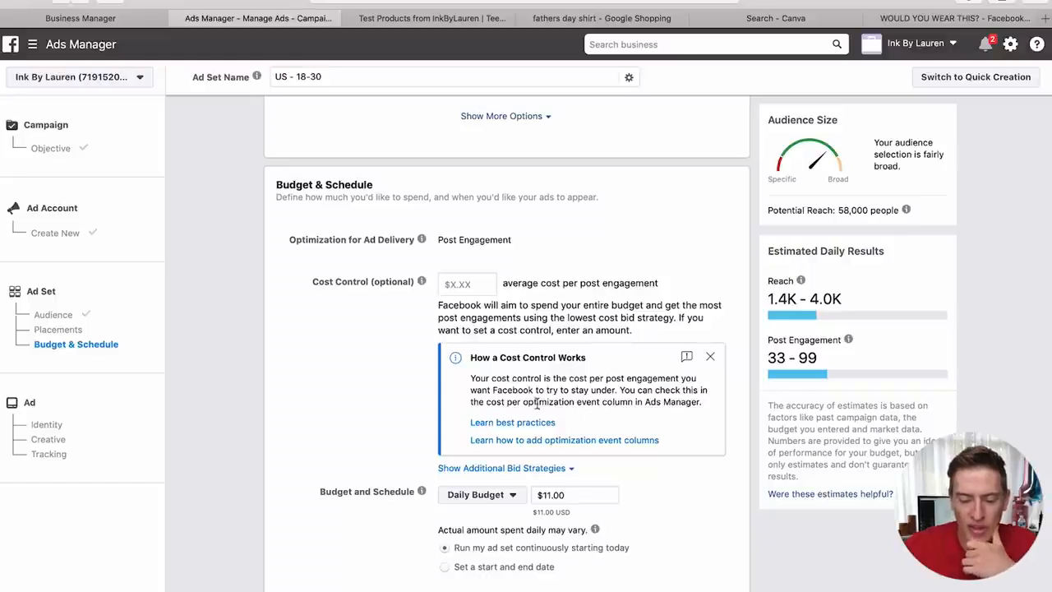
- Lower the ad set's daily budget to $5.00 and continue to the ad setup
{"action": "scroll", "coordinate": [552, 417], "scroll_direction": "down", "scroll_amount": 2}
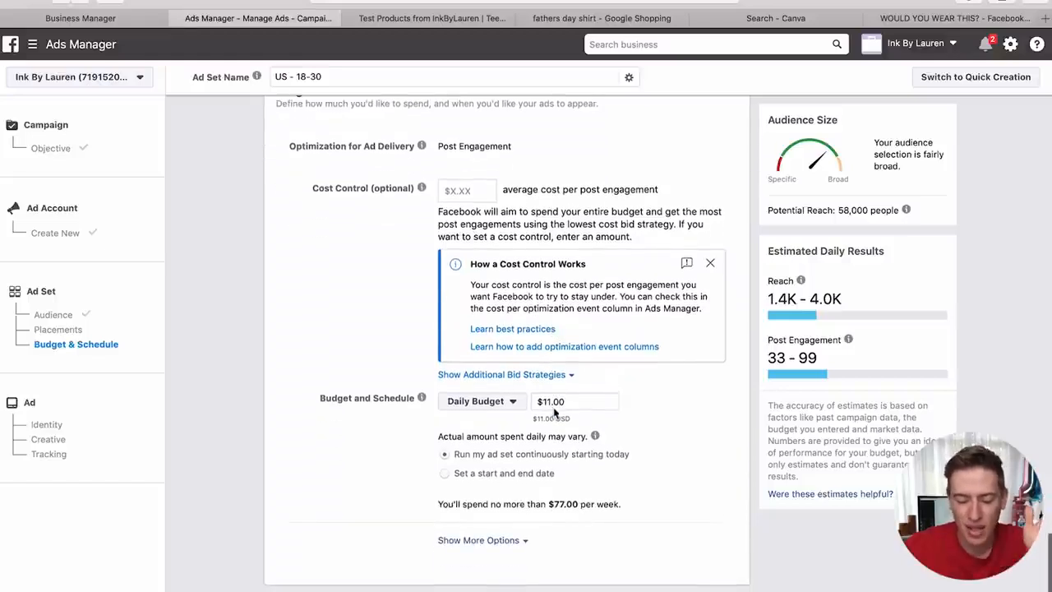
{"action": "double_click", "coordinate": [539, 403]}
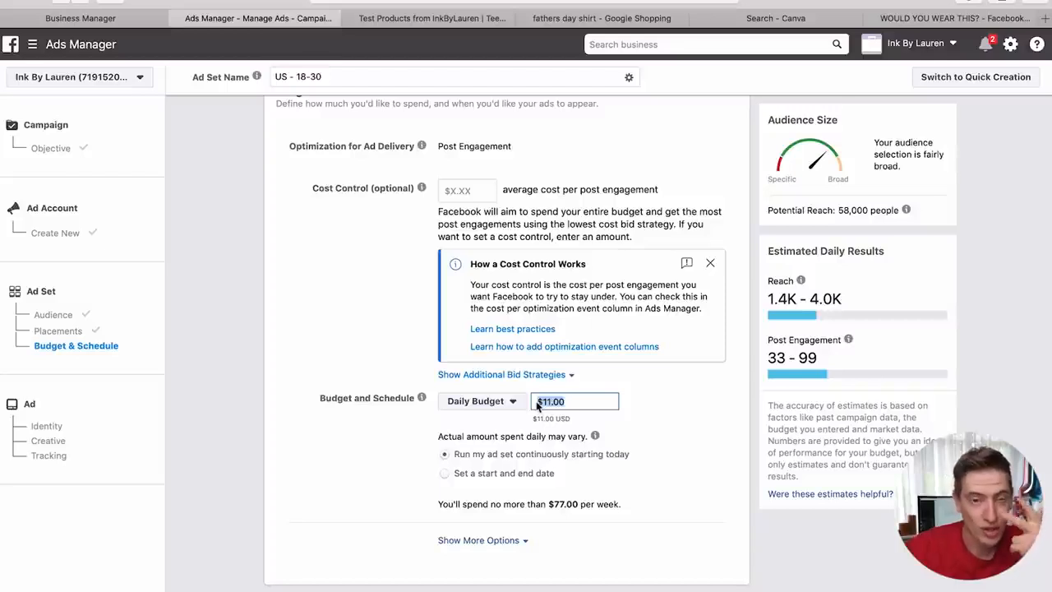
{"action": "type", "text": "5"}
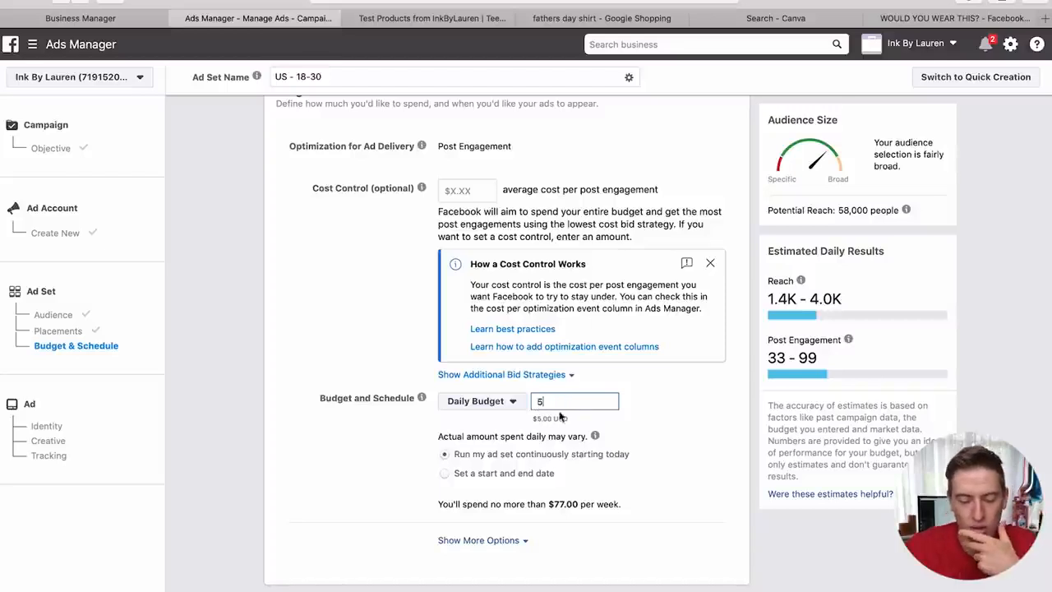
{"action": "left_click", "coordinate": [646, 413]}
{"action": "scroll", "coordinate": [599, 466], "scroll_direction": "down", "scroll_amount": 1}
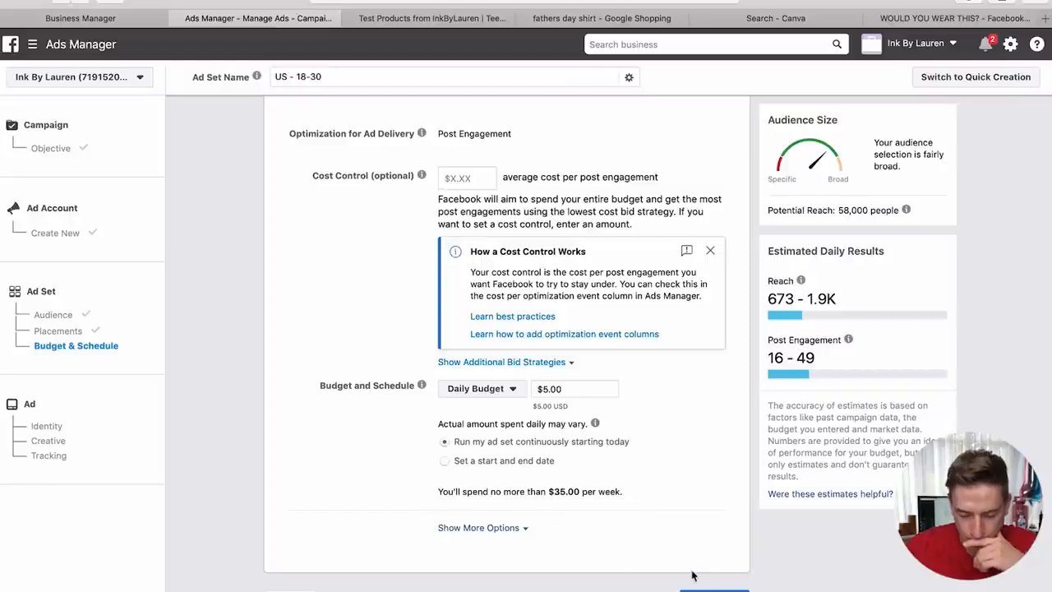
{"action": "left_click", "coordinate": [714, 591]}
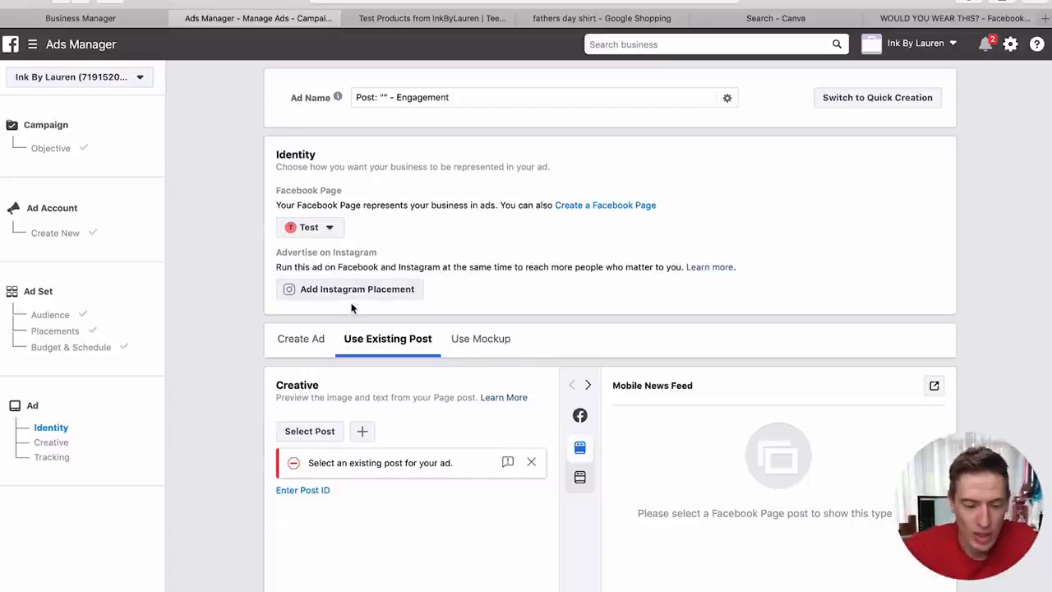
{"action": "left_click", "coordinate": [303, 343]}
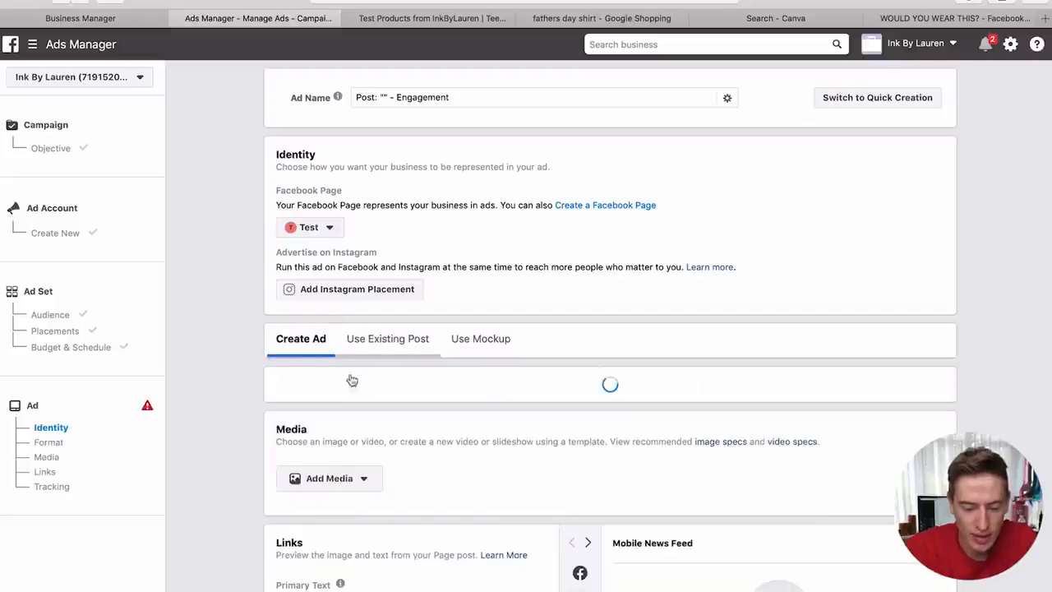
{"action": "scroll", "coordinate": [340, 494], "scroll_direction": "down", "scroll_amount": 3}
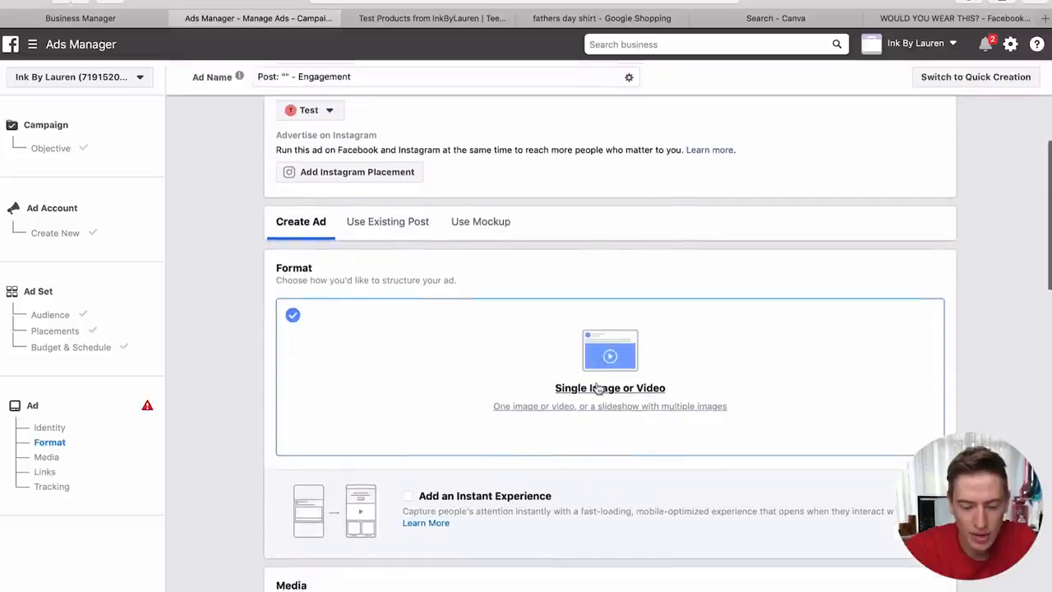
{"action": "left_click", "coordinate": [597, 394]}
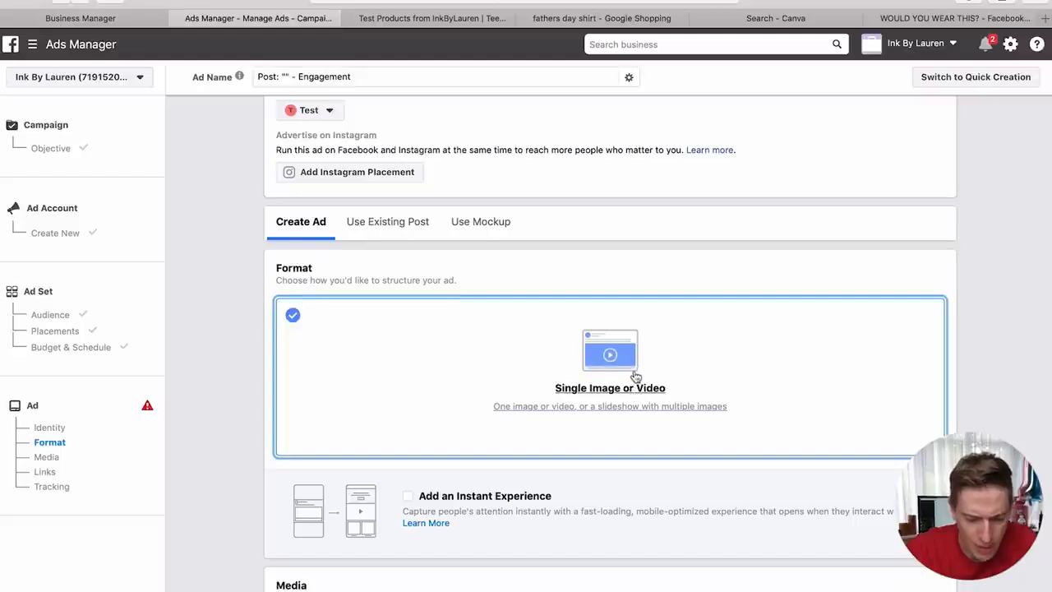
{"action": "scroll", "coordinate": [634, 376], "scroll_direction": "down", "scroll_amount": 3}
{"action": "scroll", "coordinate": [632, 375], "scroll_direction": "up", "scroll_amount": 3}
{"action": "scroll", "coordinate": [575, 460], "scroll_direction": "down", "scroll_amount": 5}
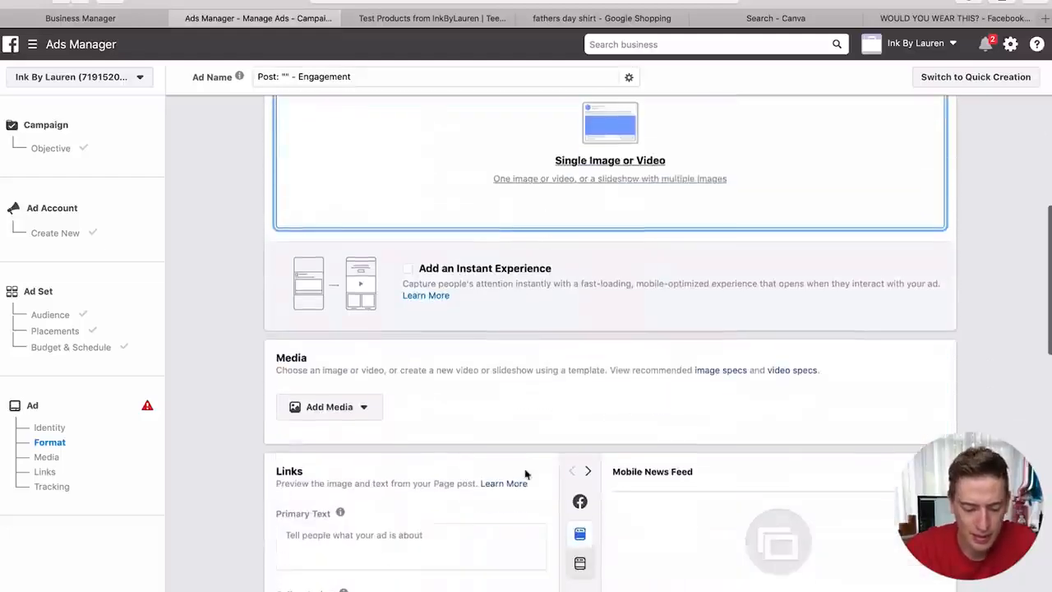
{"action": "left_click", "coordinate": [366, 408]}
{"action": "left_click", "coordinate": [355, 433]}
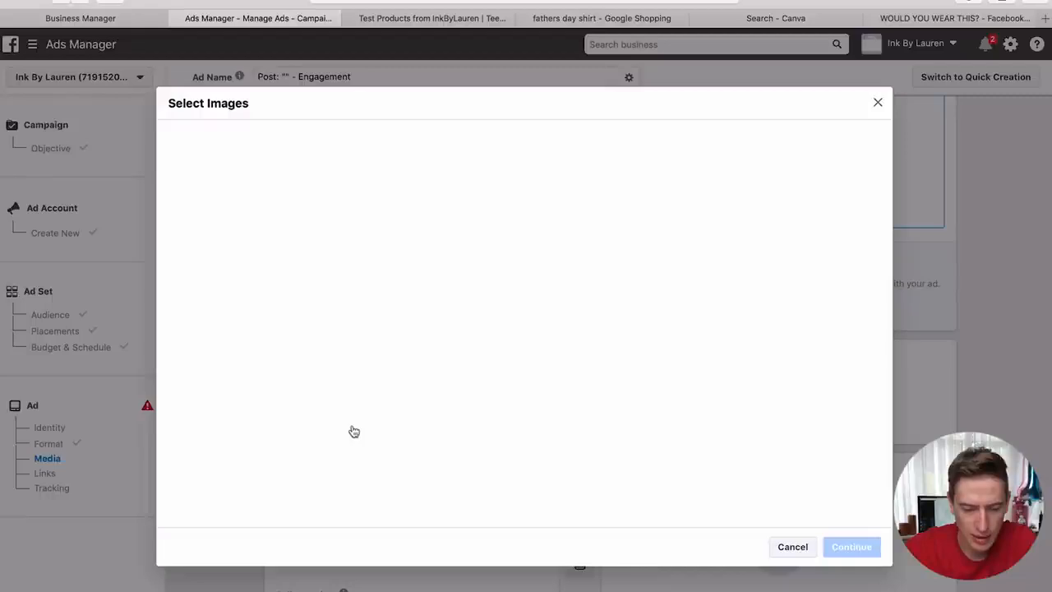
{"action": "left_click", "coordinate": [878, 103]}
{"action": "scroll", "coordinate": [591, 378], "scroll_direction": "up", "scroll_amount": 5}
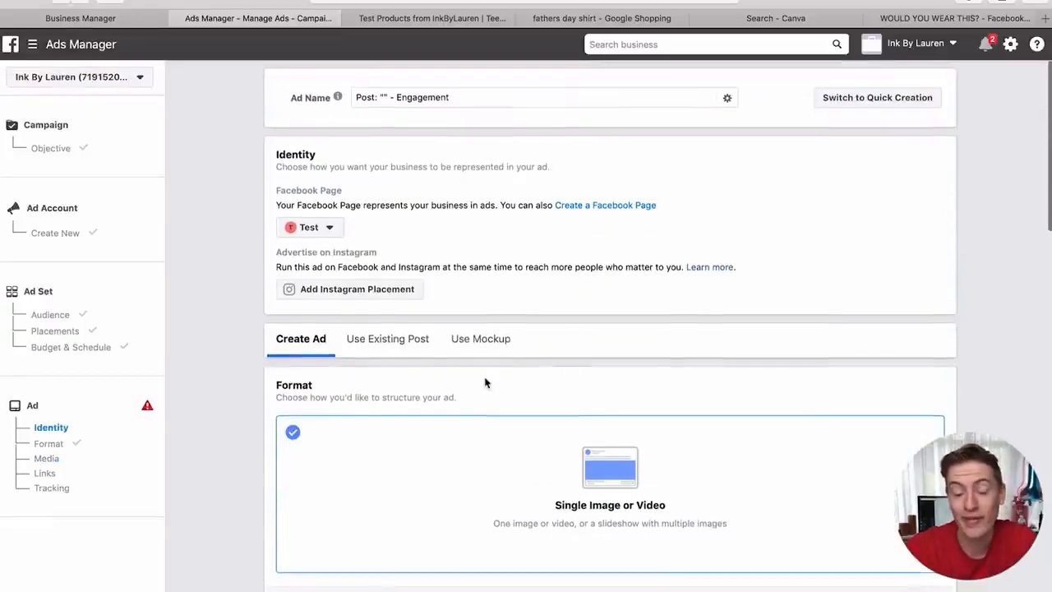
{"action": "left_click", "coordinate": [370, 345]}
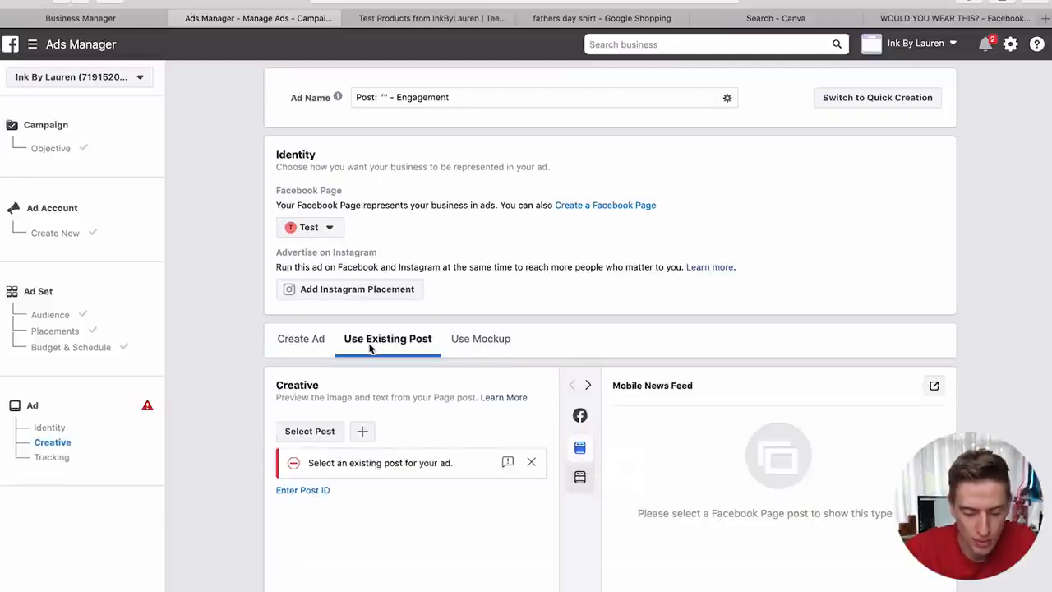
- Select the Test Page post 'Comment below if you would wear this t-shirt?' for the ad
{"action": "scroll", "coordinate": [370, 348], "scroll_direction": "down", "scroll_amount": 1}
{"action": "left_click", "coordinate": [335, 391]}
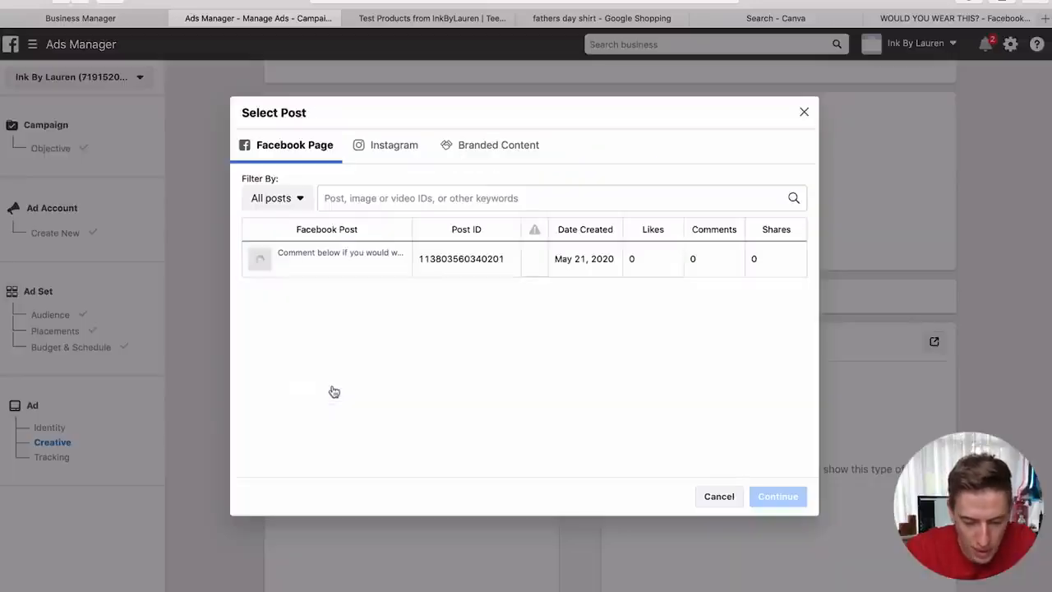
{"action": "left_click", "coordinate": [317, 261]}
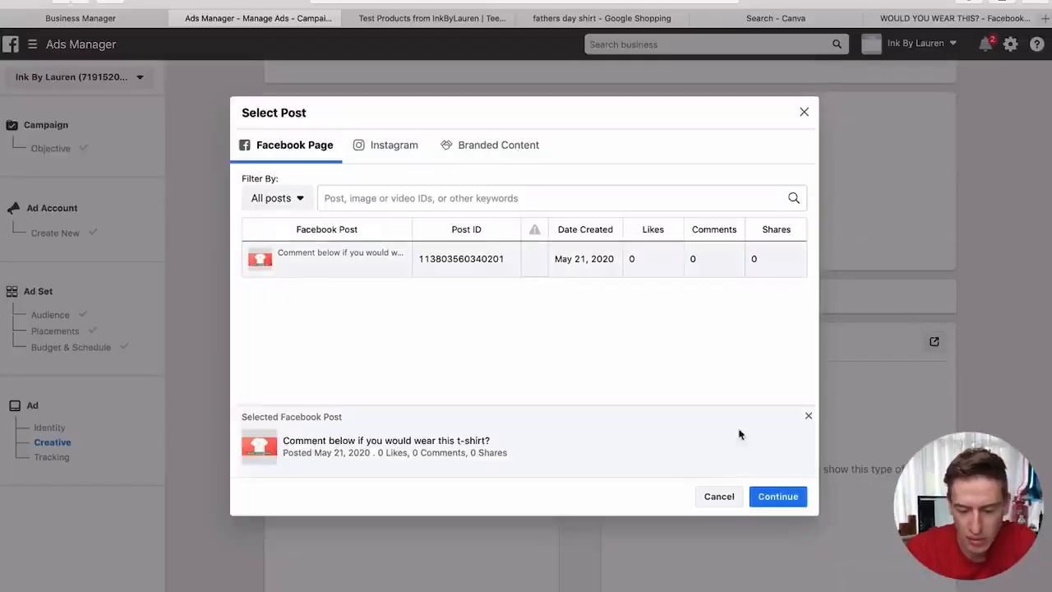
{"action": "left_click", "coordinate": [768, 497]}
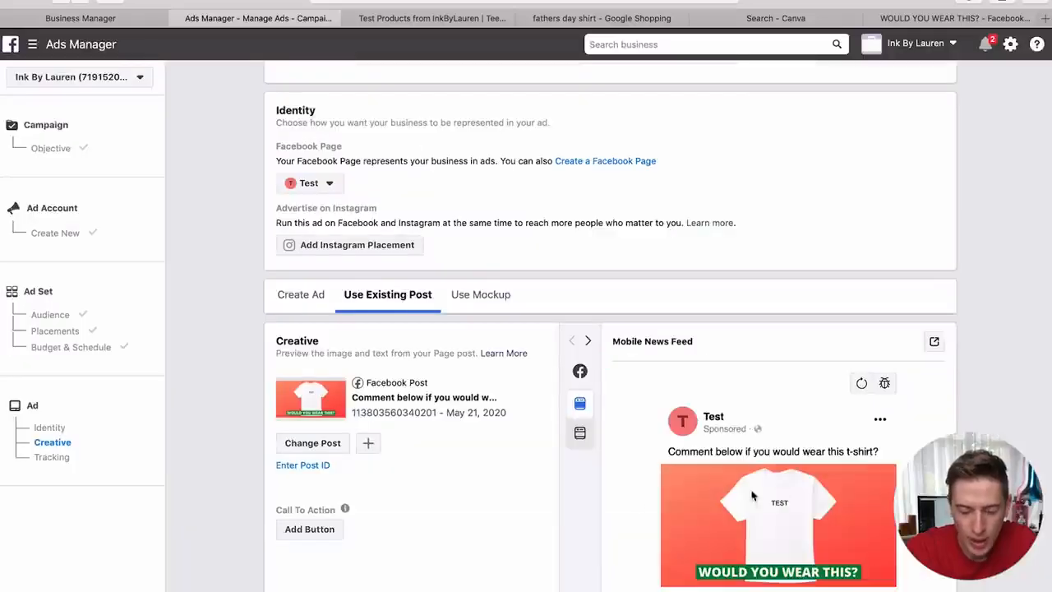
{"action": "scroll", "coordinate": [637, 499], "scroll_direction": "down", "scroll_amount": 2}
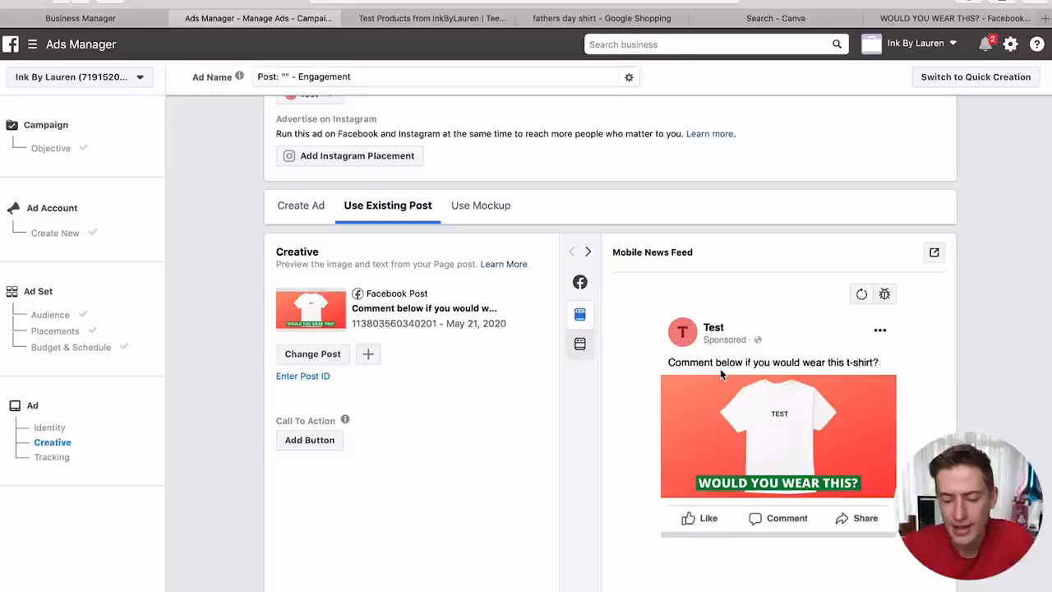
{"action": "scroll", "coordinate": [720, 372], "scroll_direction": "down", "scroll_amount": 2}
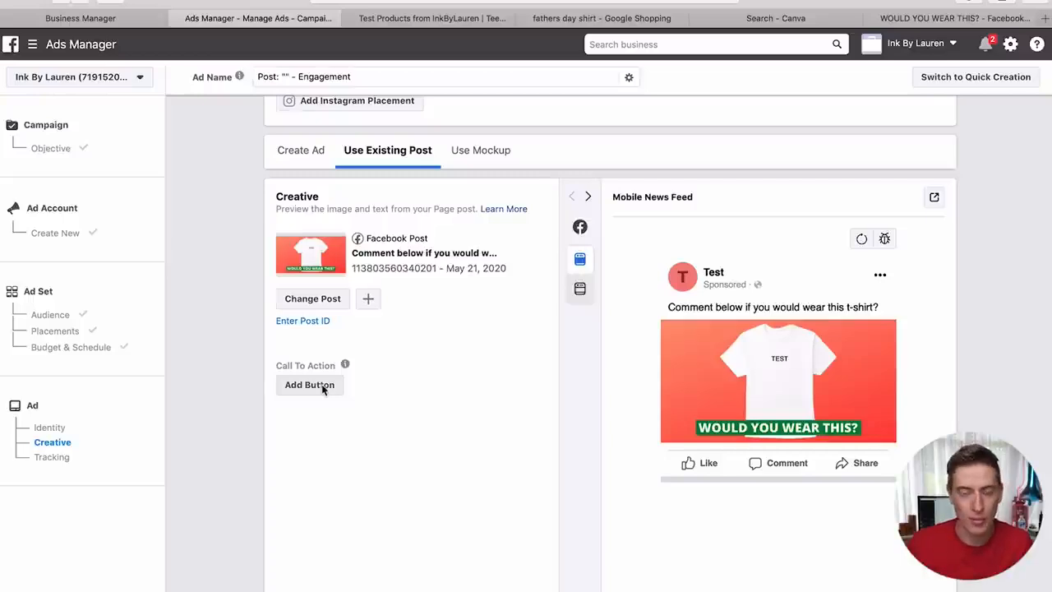
- Check the Teespring pixel, confirm publishing, and start entering the cardholder's name
{"action": "scroll", "coordinate": [321, 384], "scroll_direction": "down", "scroll_amount": 3}
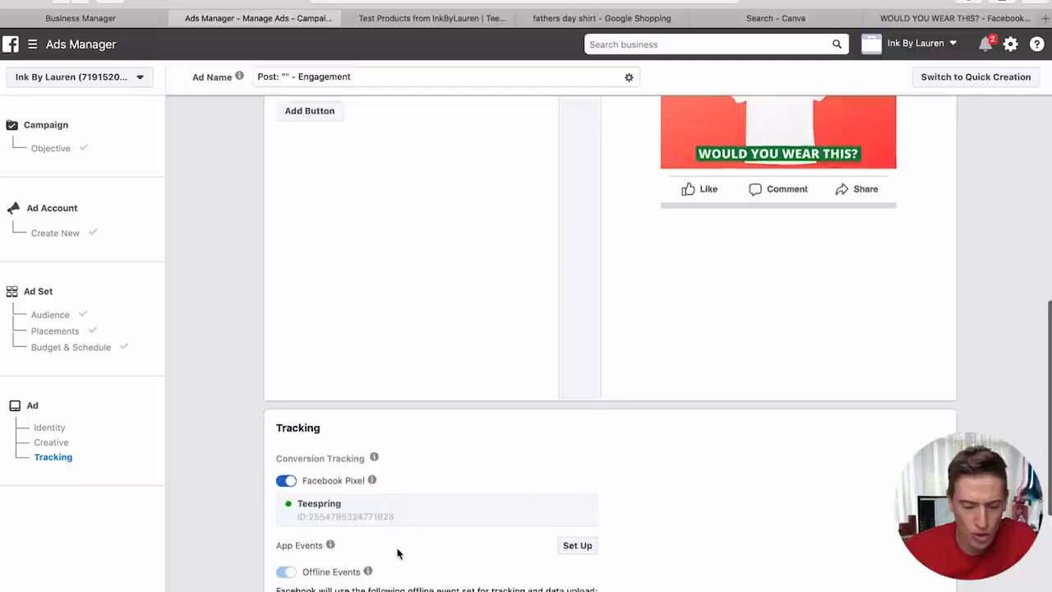
{"action": "scroll", "coordinate": [354, 477], "scroll_direction": "down", "scroll_amount": 1}
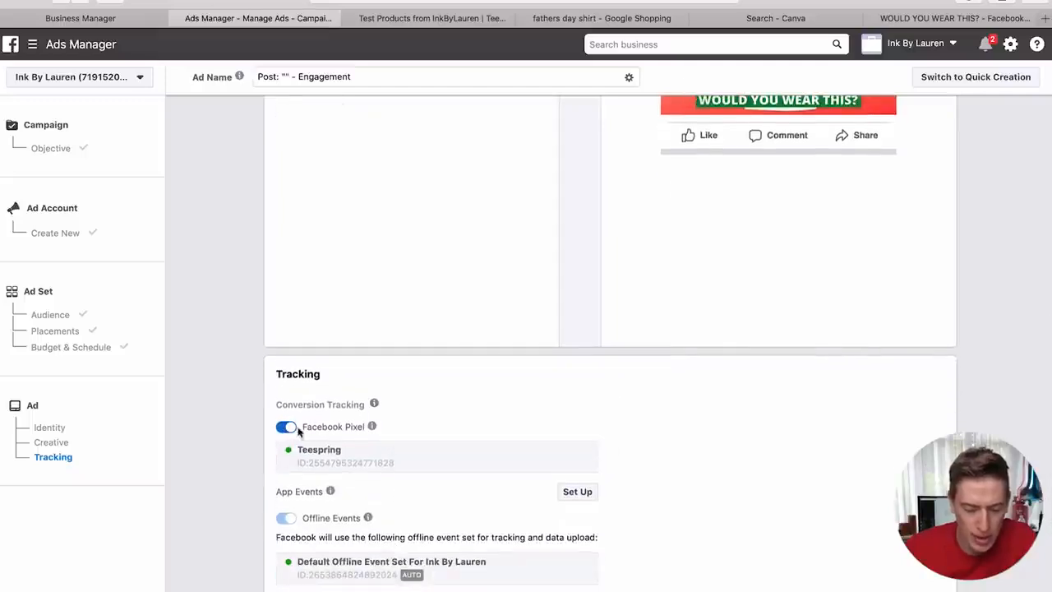
{"action": "left_click_drag", "start_coordinate": [350, 457], "coordinate": [296, 454]}
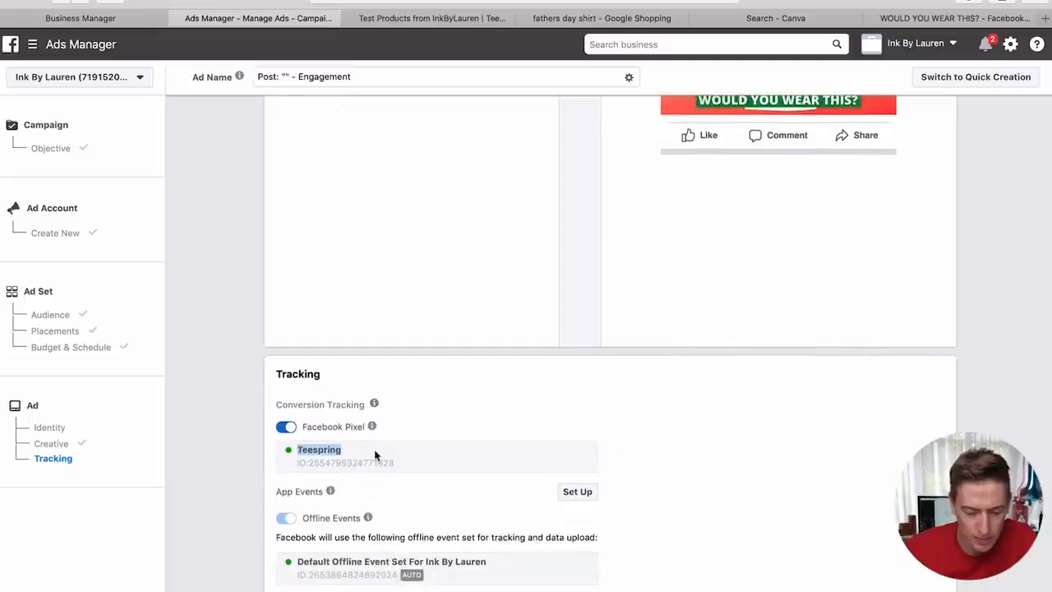
{"action": "left_click", "coordinate": [679, 466]}
{"action": "scroll", "coordinate": [679, 466], "scroll_direction": "down", "scroll_amount": 4}
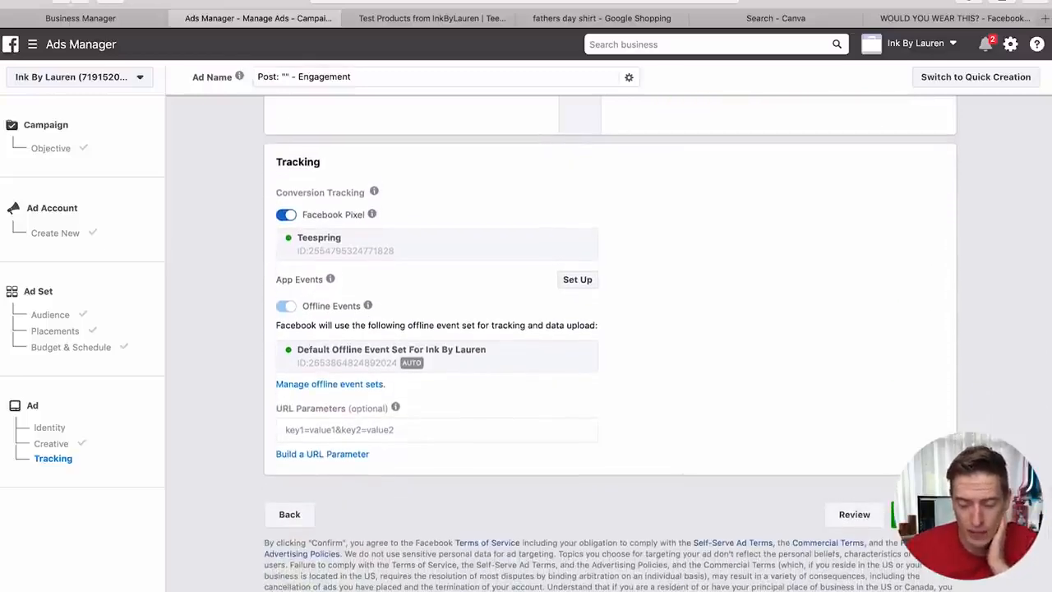
{"action": "left_click", "coordinate": [924, 514]}
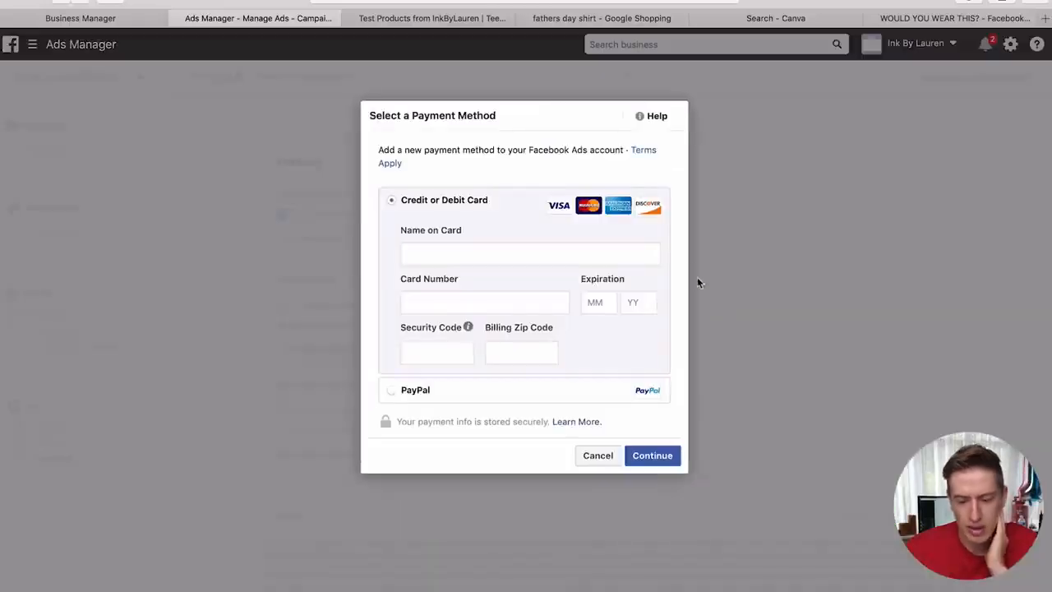
{"action": "left_click", "coordinate": [569, 252]}
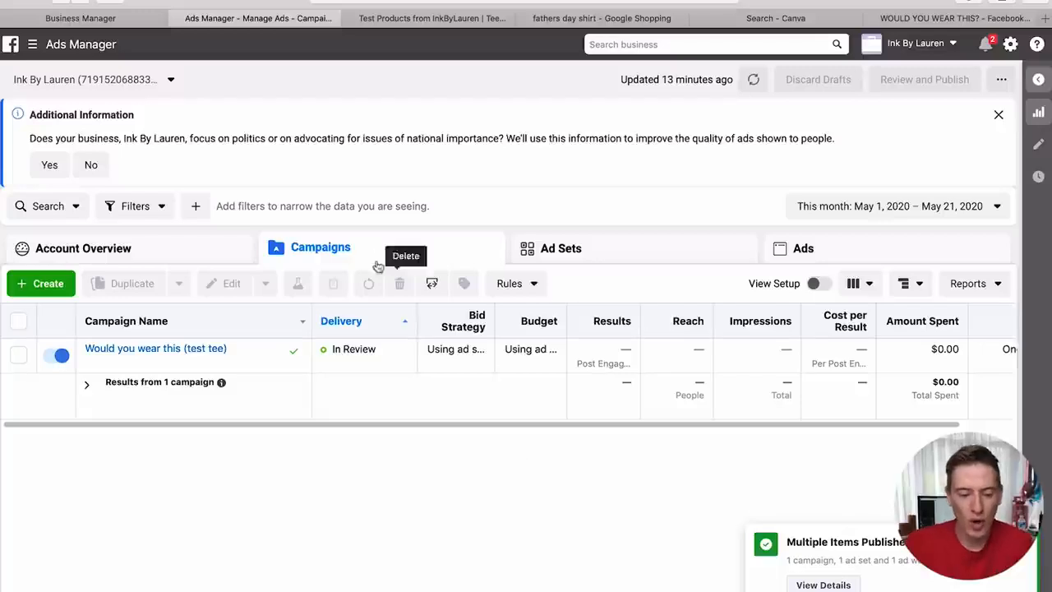
- Append ' - women' to the US - 18-30 ad set name, publish it, and view its ad
{"action": "mouse_move", "coordinate": [146, 366]}
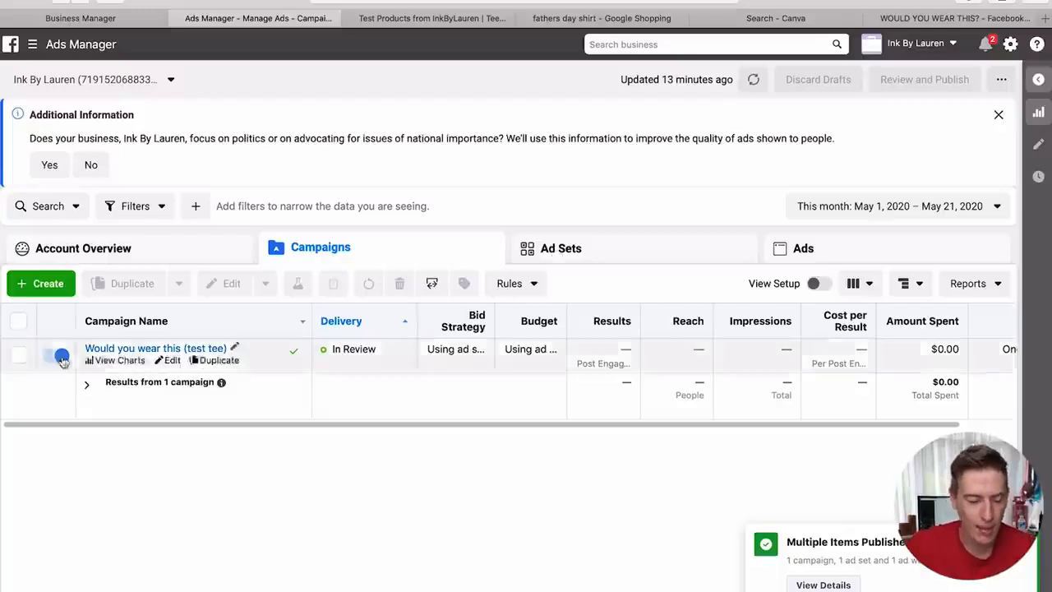
{"action": "left_click", "coordinate": [18, 354]}
{"action": "left_click", "coordinate": [592, 248]}
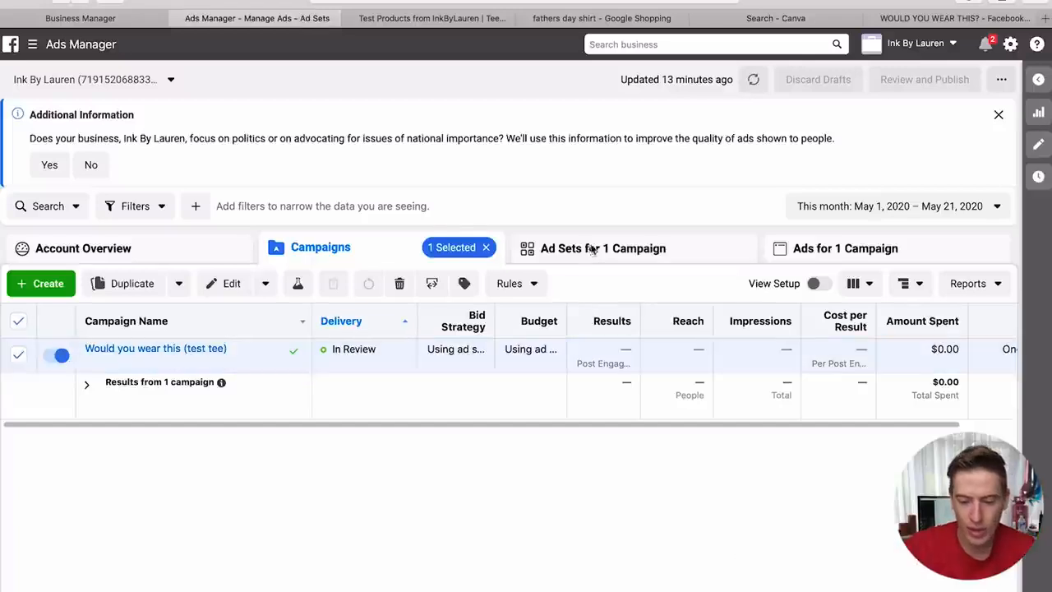
{"action": "mouse_move", "coordinate": [114, 358]}
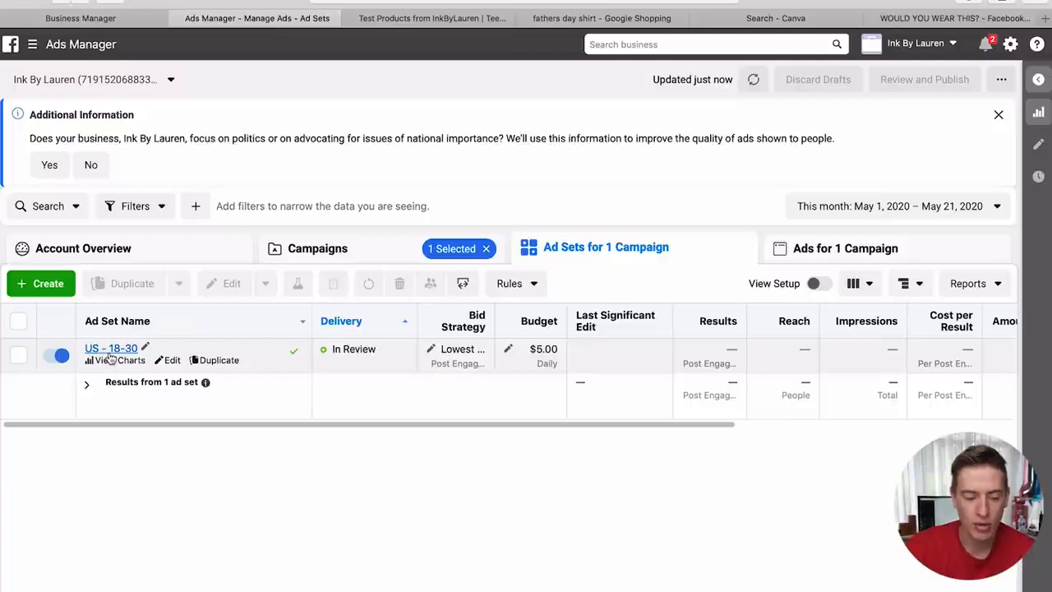
{"action": "left_click", "coordinate": [145, 348]}
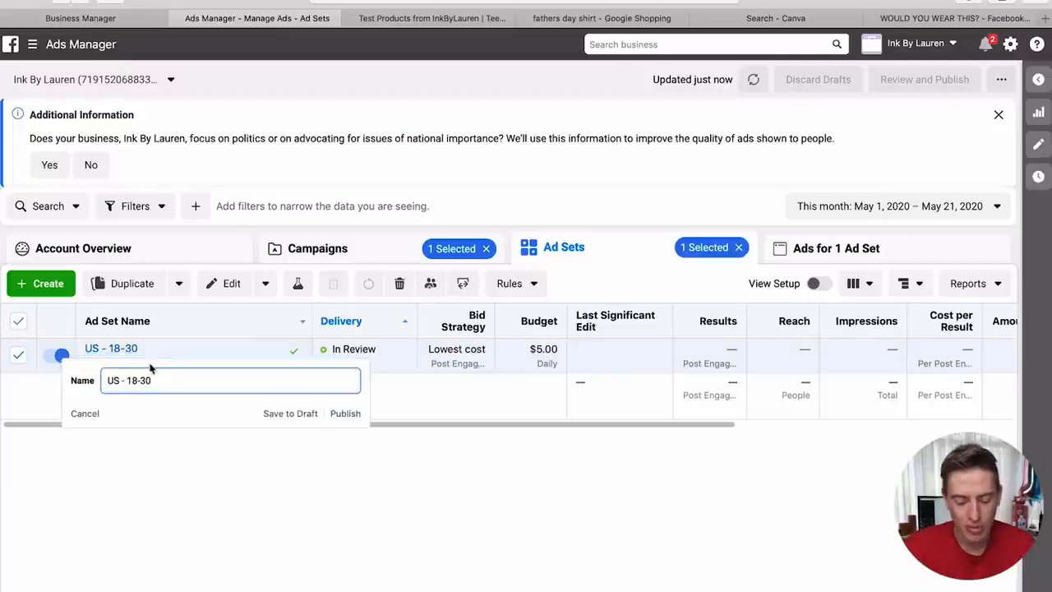
{"action": "type", "text": "- w"}
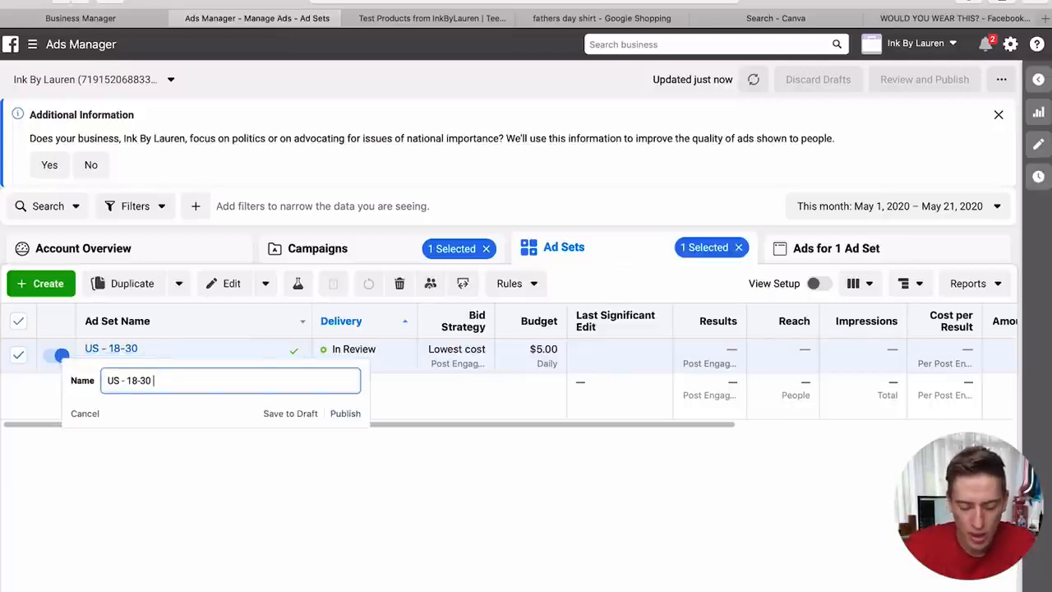
{"action": "type", "text": "omen"}
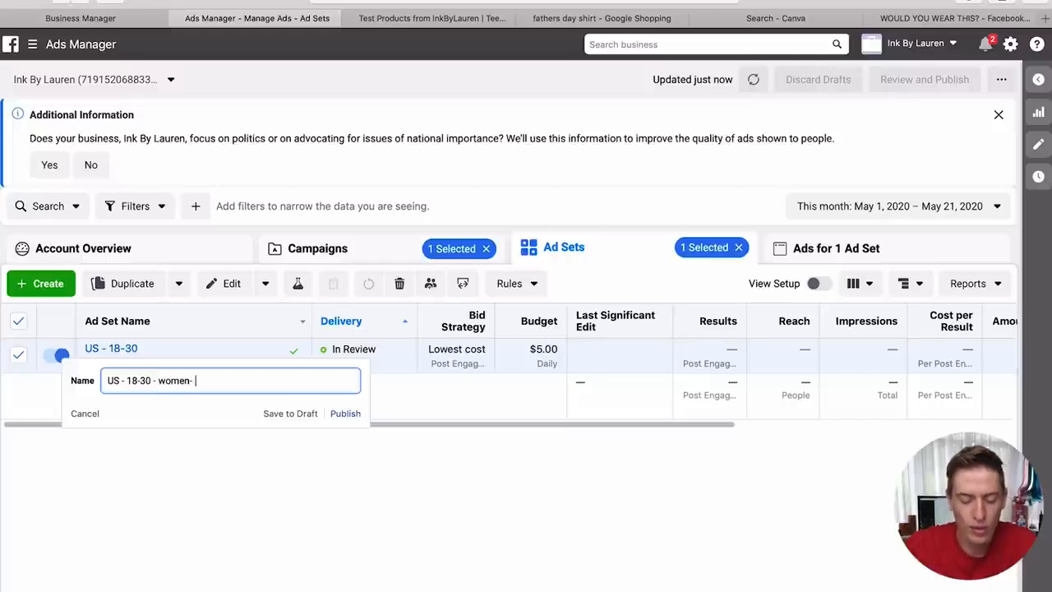
{"action": "left_click", "coordinate": [336, 414]}
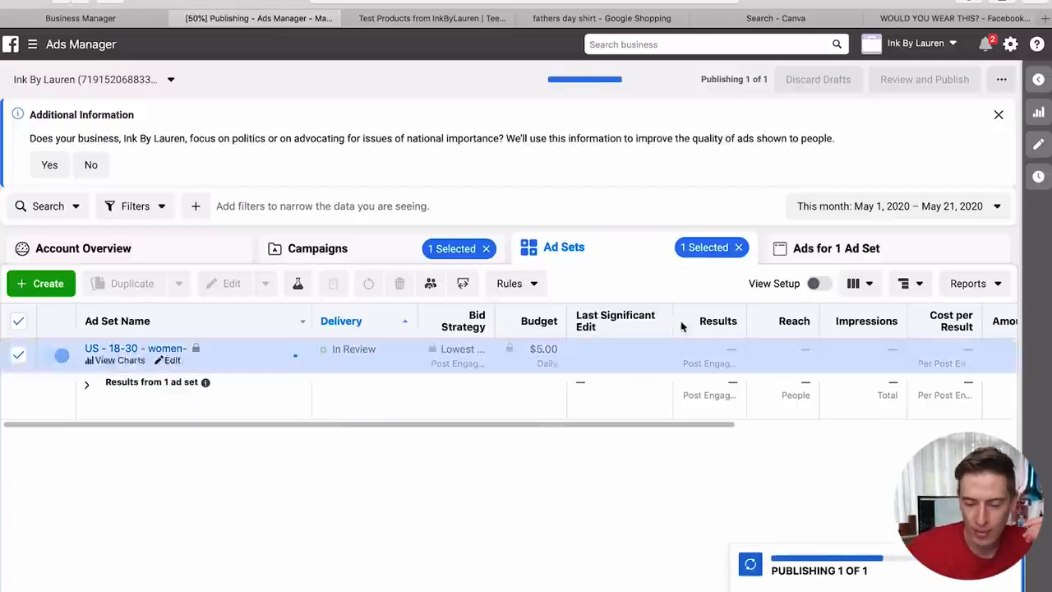
{"action": "left_click", "coordinate": [860, 258]}
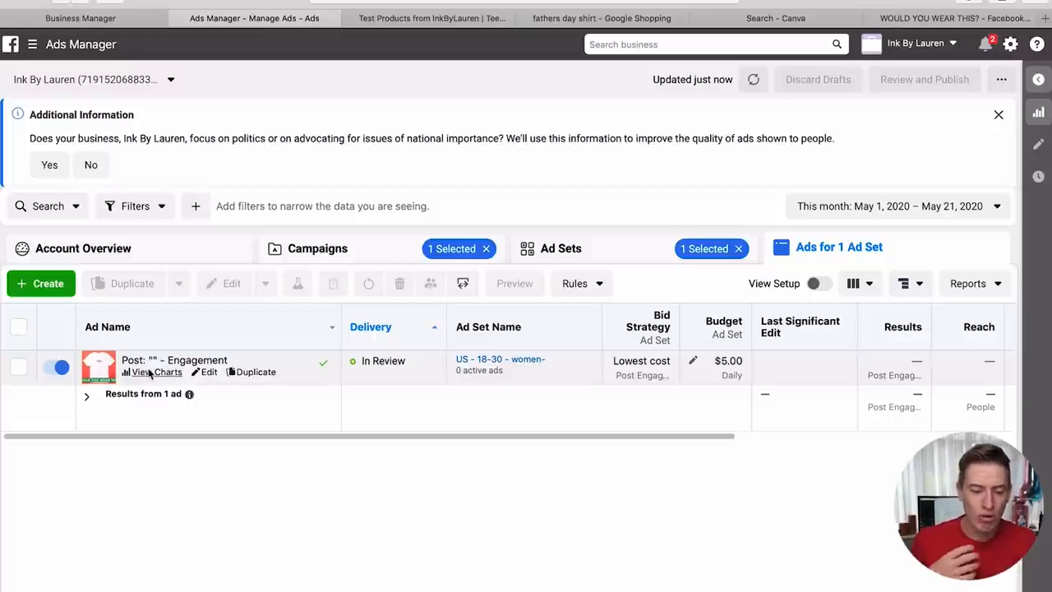
- Check the Campaigns list, then start duplicating the US - 18-30 - women- ad set
{"action": "left_click", "coordinate": [578, 254]}
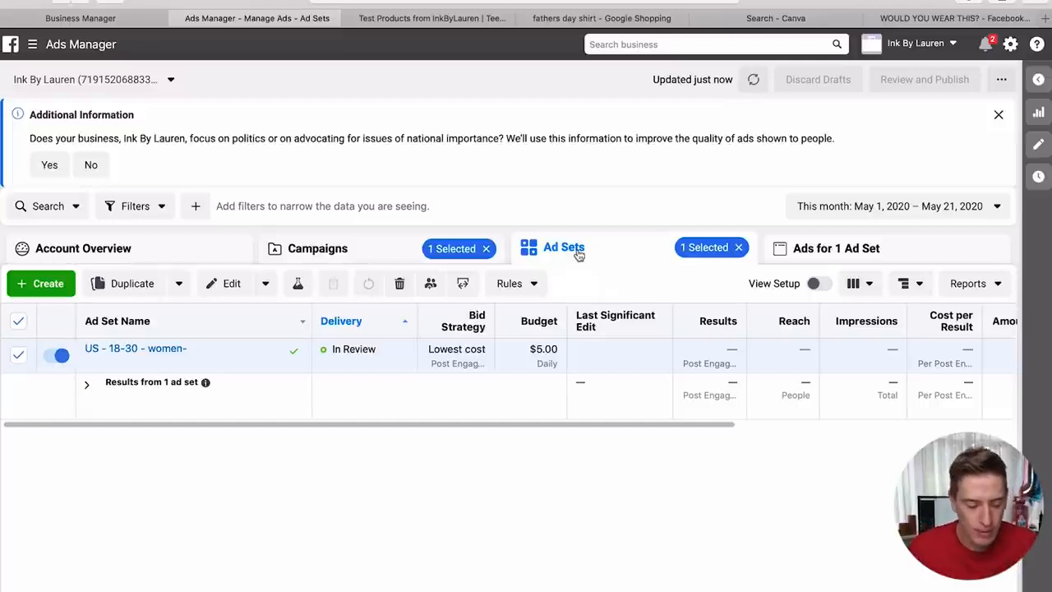
{"action": "left_click", "coordinate": [332, 247]}
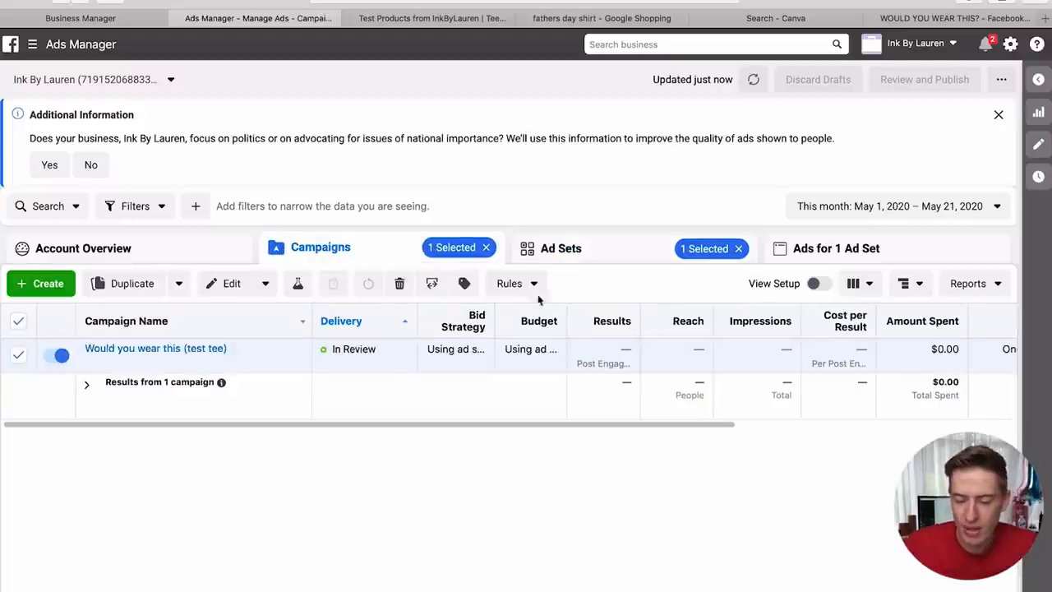
{"action": "left_click", "coordinate": [587, 256]}
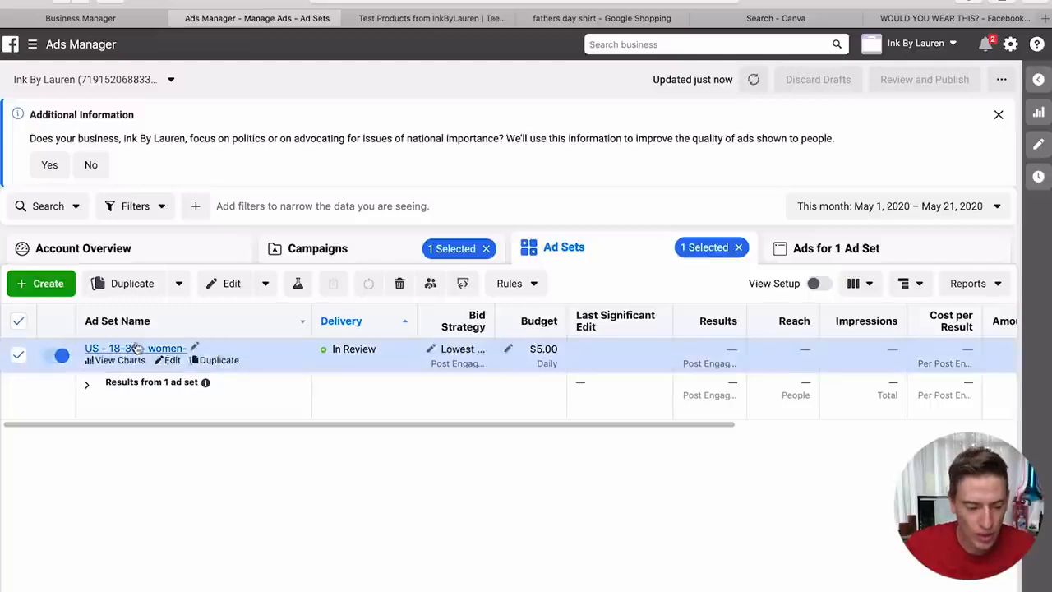
{"action": "left_click", "coordinate": [217, 360]}
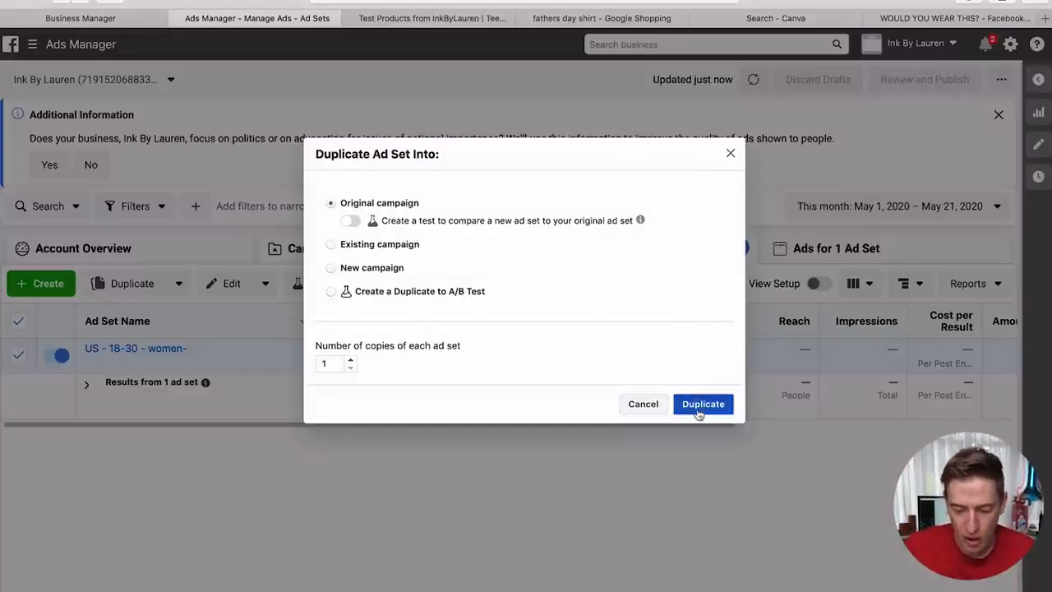
- Cancel the duplication and reopen the US - 18-30 - women- ad set's editing pane ($5.00 daily)
{"action": "left_click", "coordinate": [654, 409]}
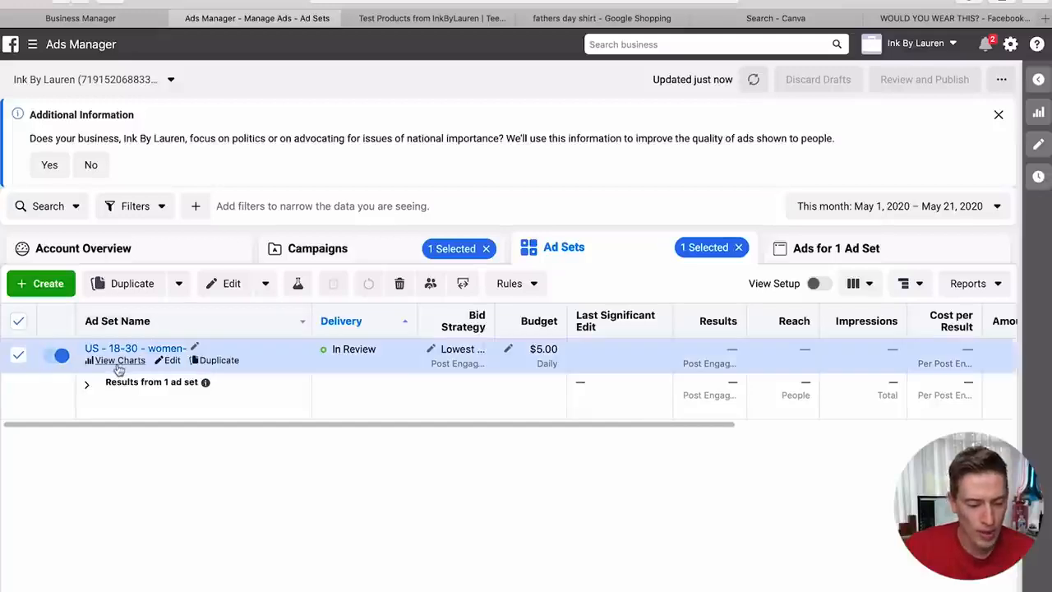
{"action": "left_click", "coordinate": [168, 361]}
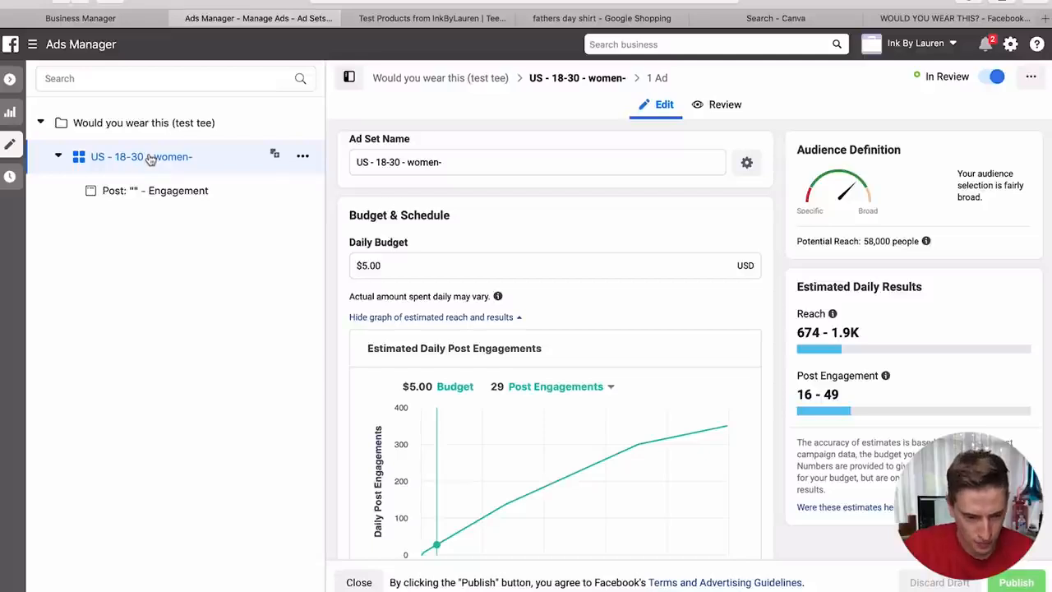
{"action": "left_click", "coordinate": [12, 82]}
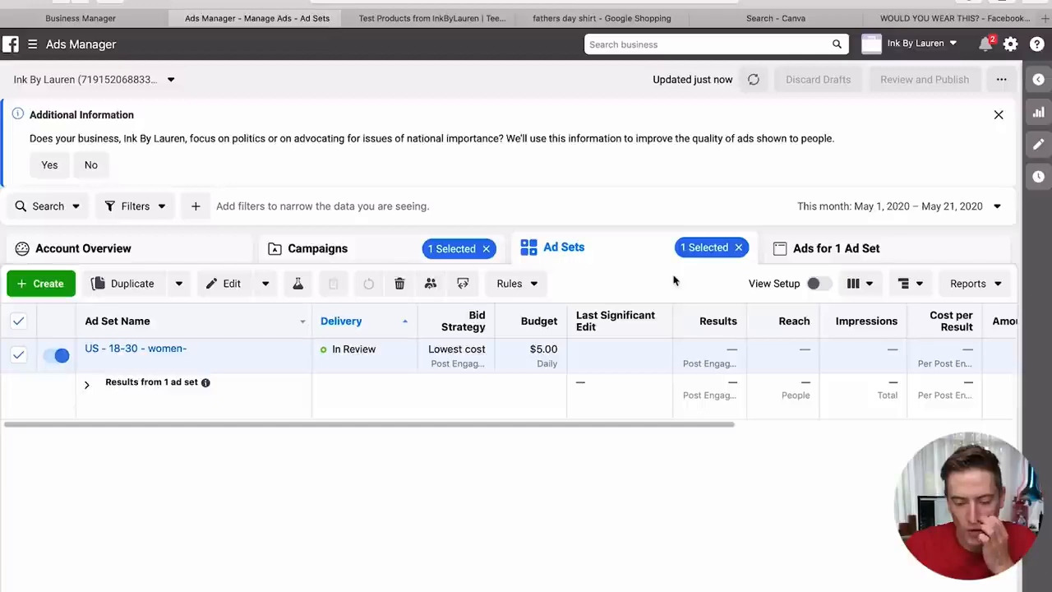
{"action": "mouse_move", "coordinate": [99, 361]}
{"action": "left_click", "coordinate": [174, 360]}
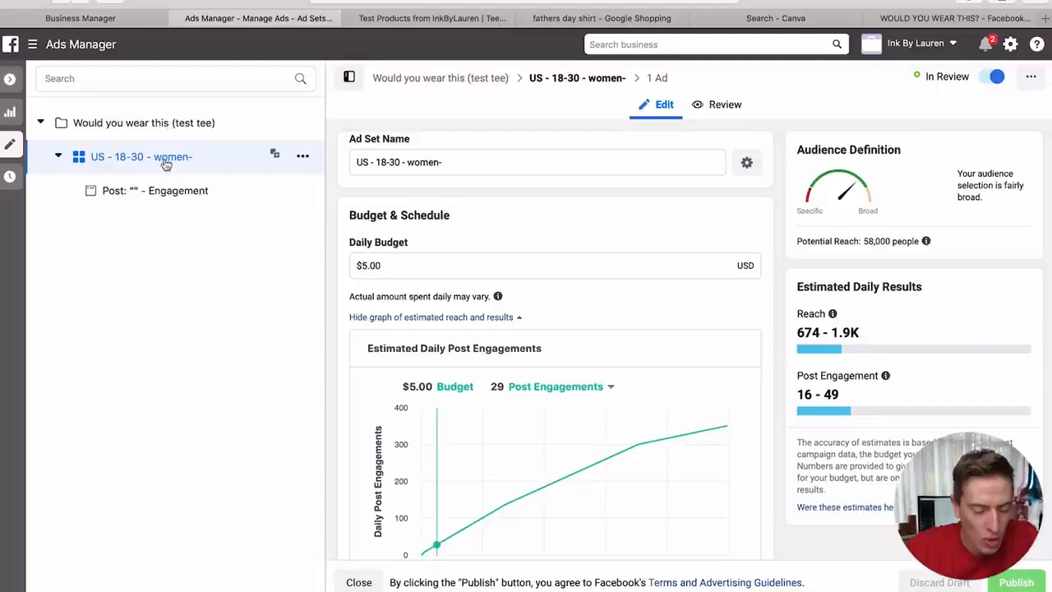
- Make one copy of the 18-30 women ad set in its campaign and delete the Copy suffix
{"action": "left_click", "coordinate": [301, 155]}
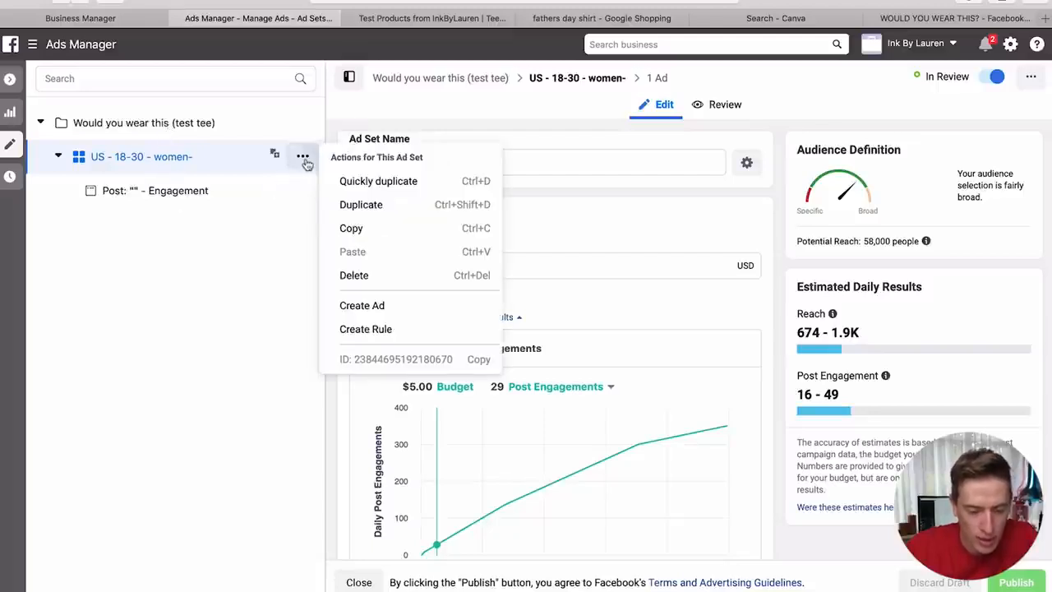
{"action": "left_click", "coordinate": [350, 205]}
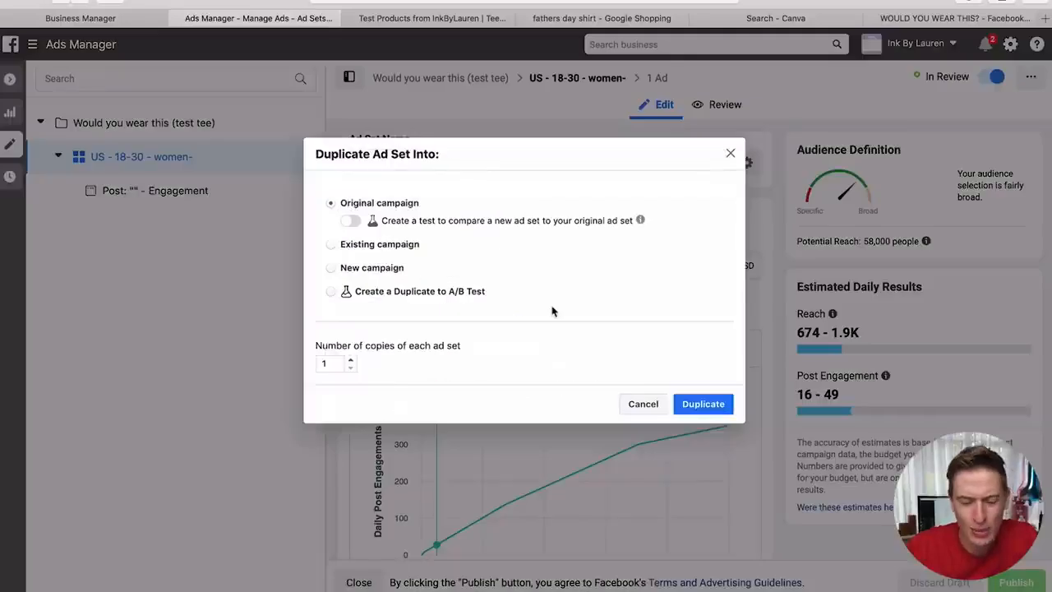
{"action": "left_click", "coordinate": [702, 401]}
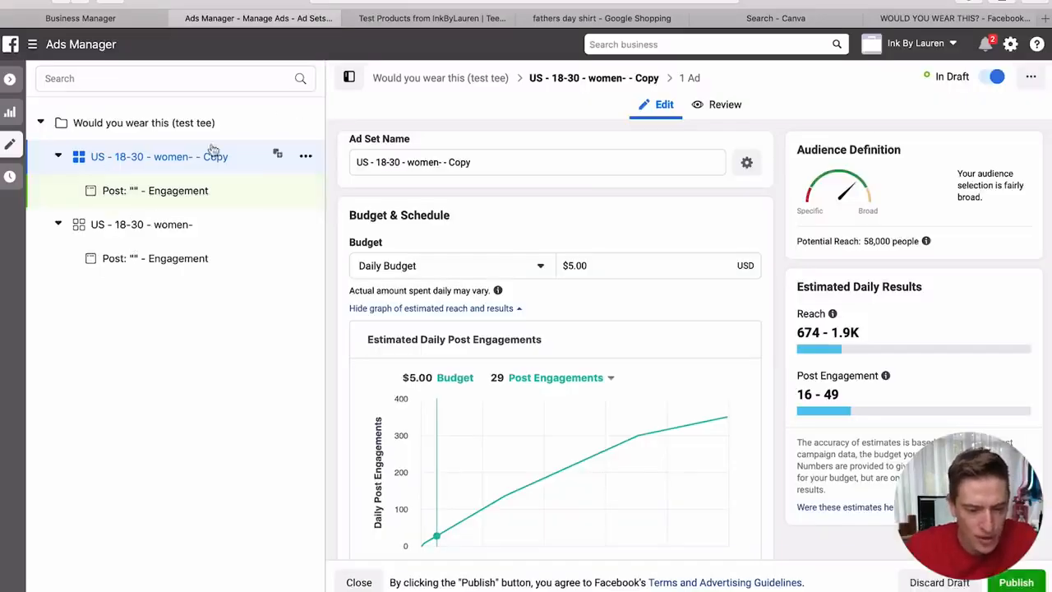
{"action": "left_click_drag", "start_coordinate": [479, 162], "coordinate": [376, 162]}
{"action": "key", "text": "BackSpace"}
- Finish renaming the copy to 'US - 30-50 - women-'
{"action": "type", "text": "30-50"}
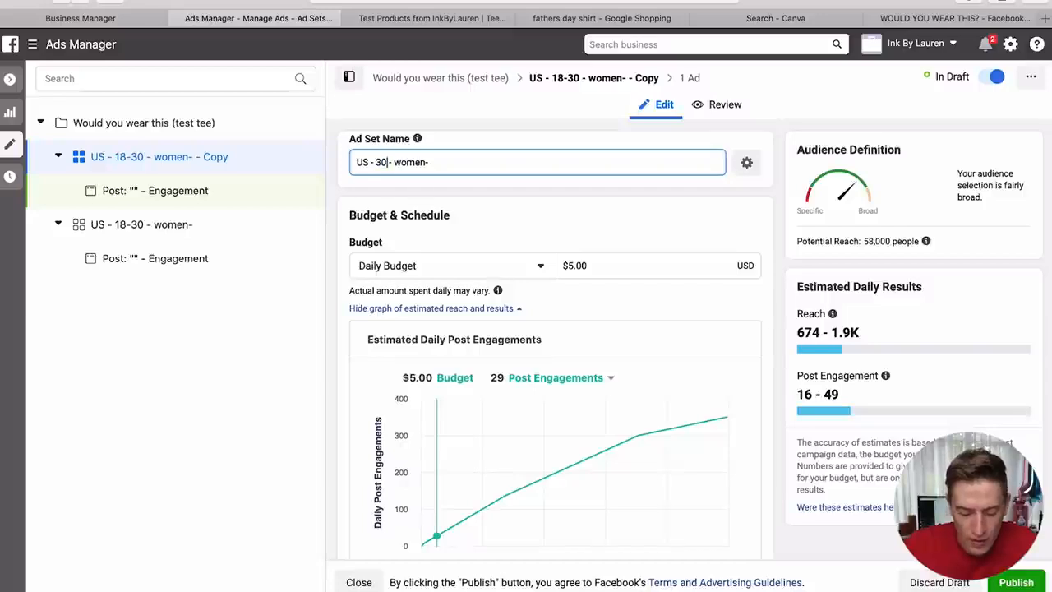
{"action": "left_click", "coordinate": [590, 204]}
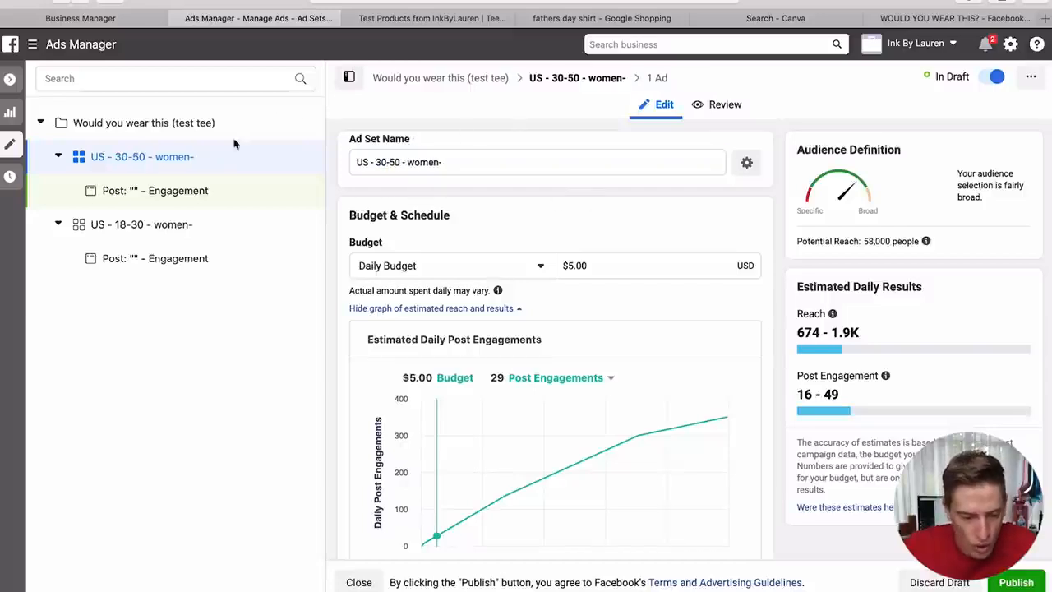
{"action": "scroll", "coordinate": [498, 313], "scroll_direction": "down", "scroll_amount": 1}
{"action": "scroll", "coordinate": [498, 312], "scroll_direction": "down", "scroll_amount": 10}
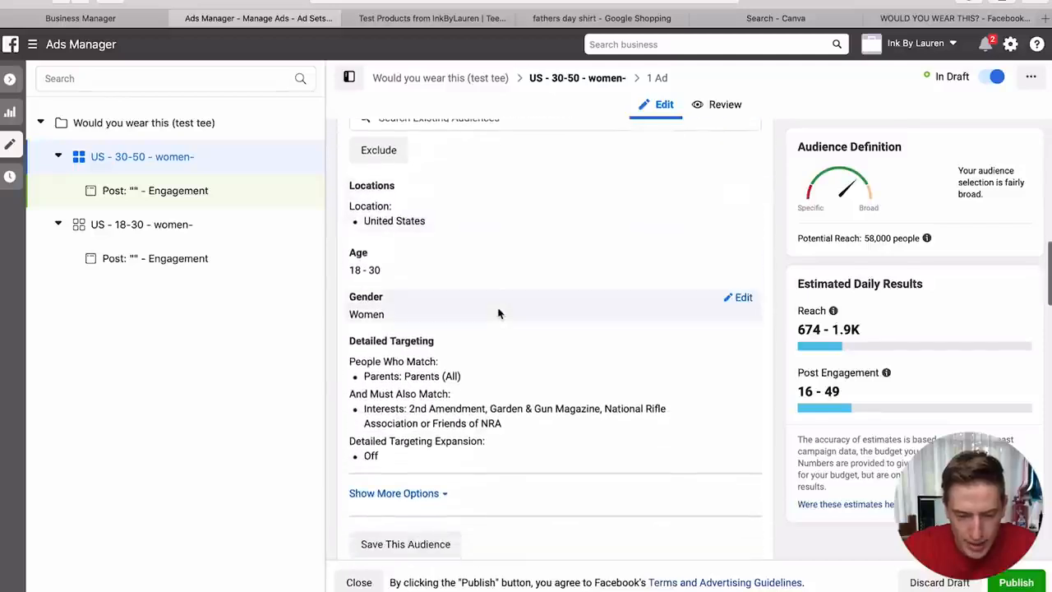
- Set the ad set's age range to 30–50
{"action": "left_click", "coordinate": [738, 253]}
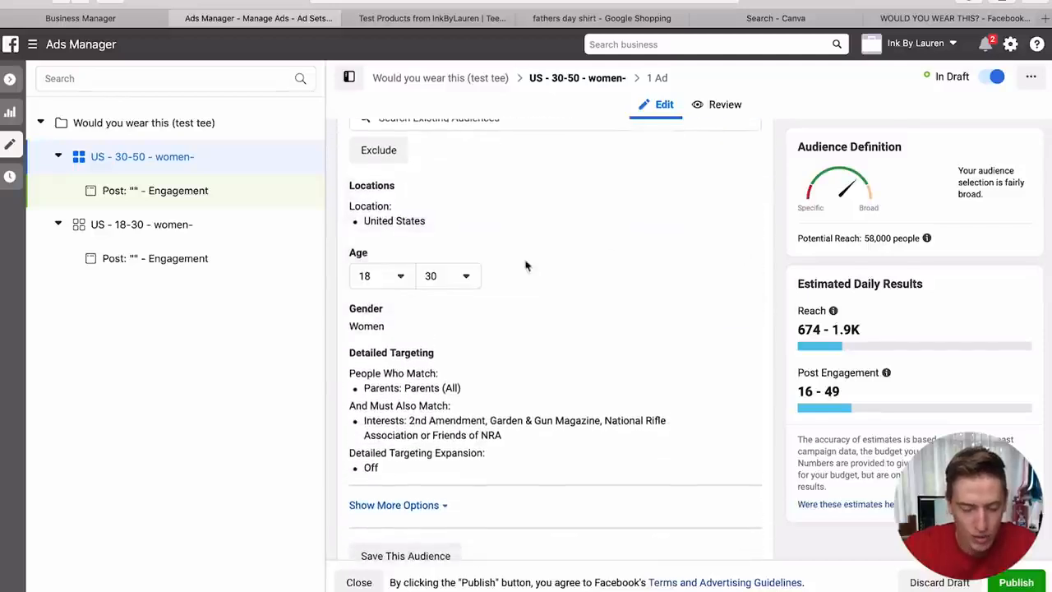
{"action": "left_click", "coordinate": [390, 281]}
{"action": "scroll", "coordinate": [404, 413], "scroll_direction": "down", "scroll_amount": 5}
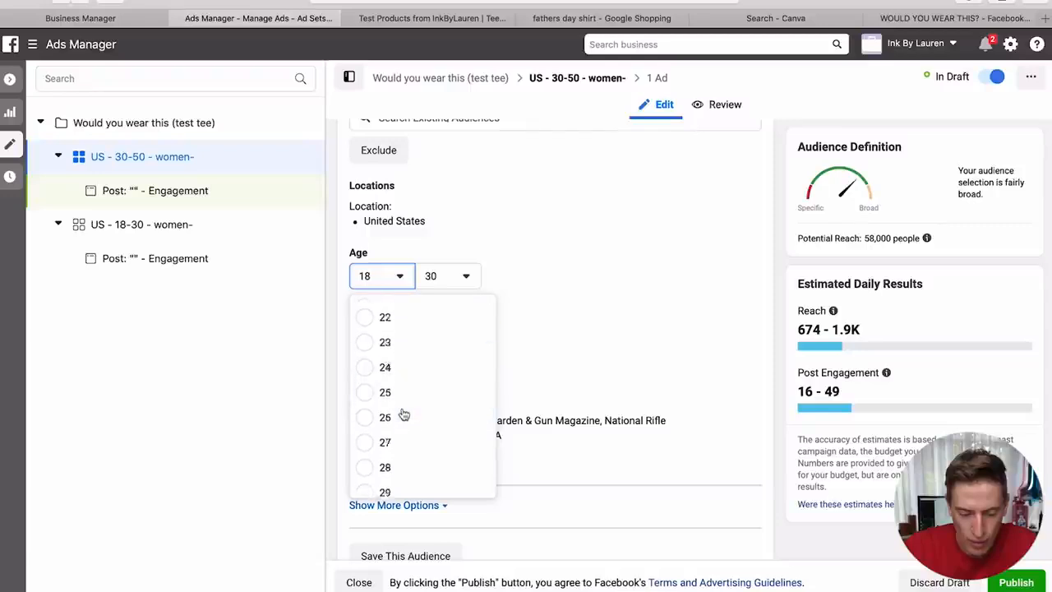
{"action": "scroll", "coordinate": [404, 415], "scroll_direction": "down", "scroll_amount": 1}
{"action": "left_click", "coordinate": [372, 435]}
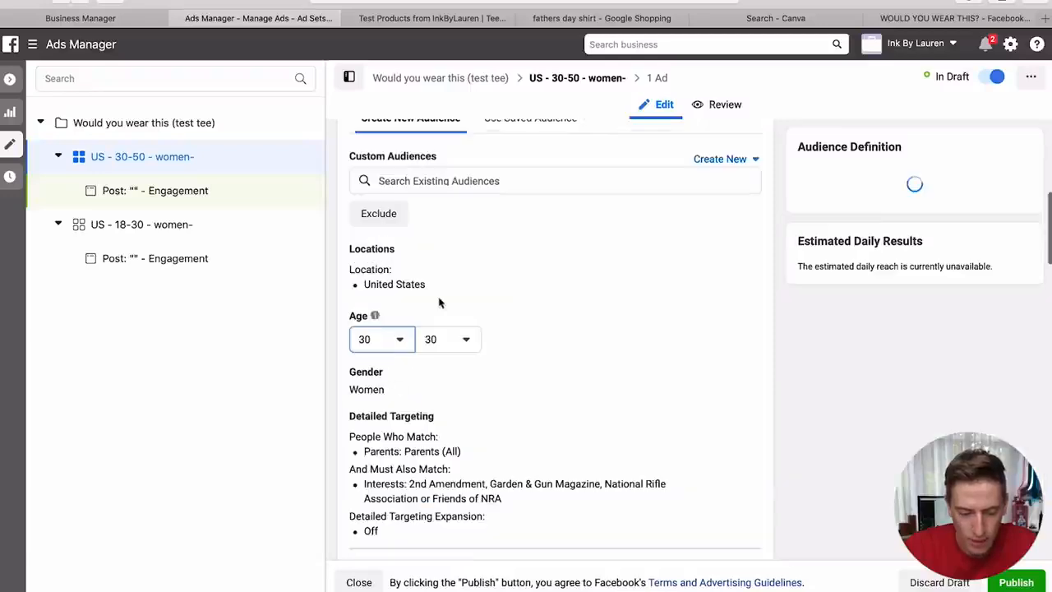
{"action": "left_click", "coordinate": [447, 339]}
{"action": "scroll", "coordinate": [464, 459], "scroll_direction": "down", "scroll_amount": 8}
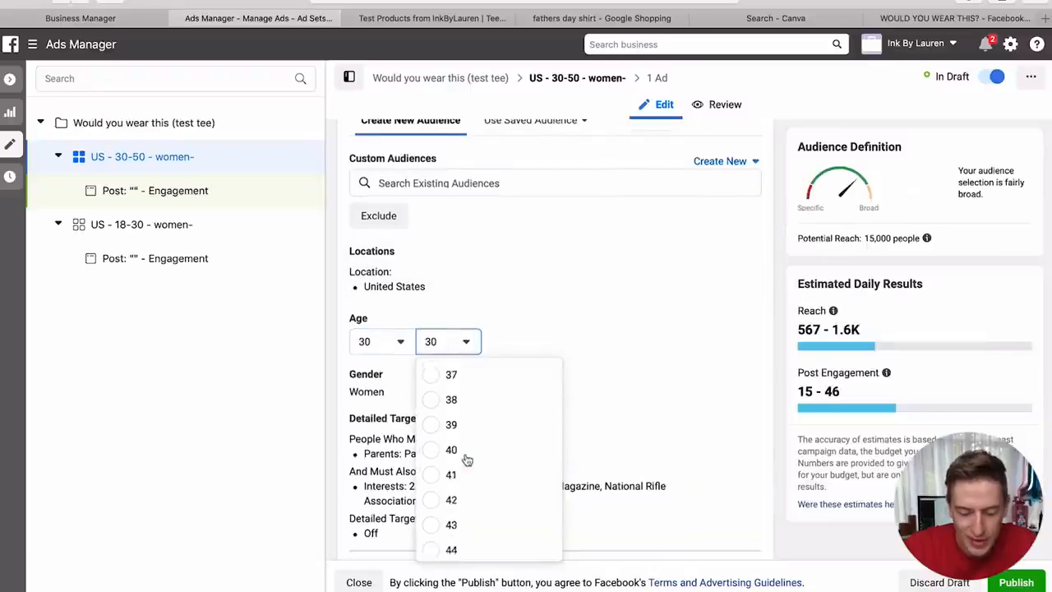
{"action": "scroll", "coordinate": [465, 459], "scroll_direction": "down", "scroll_amount": 2}
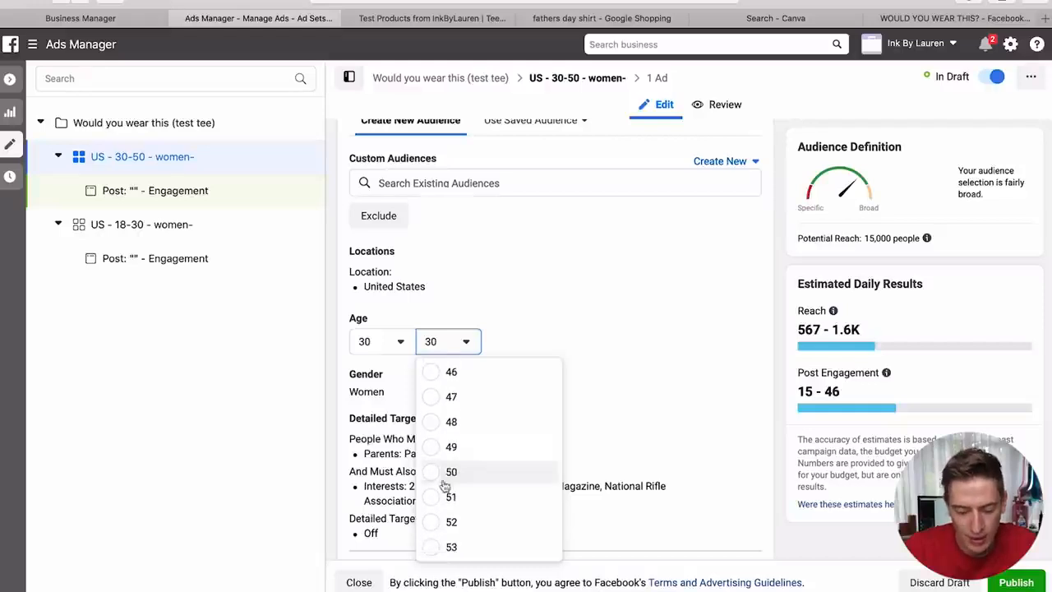
{"action": "left_click", "coordinate": [490, 459]}
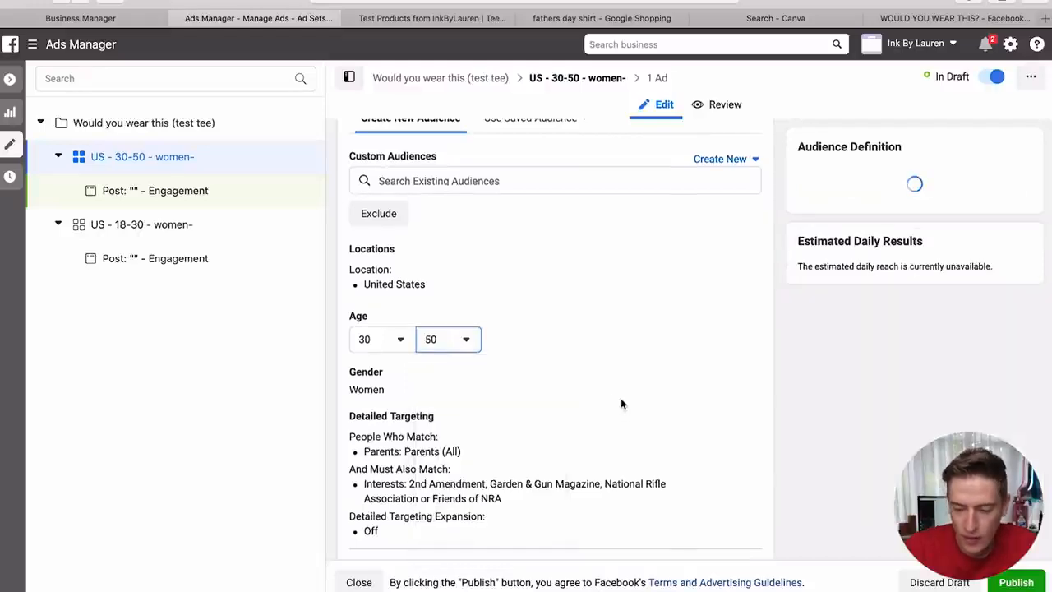
- Clear the listed detailed-targeting interests and publish the 30-50 women ad set
{"action": "scroll", "coordinate": [852, 311], "scroll_direction": "up", "scroll_amount": 4}
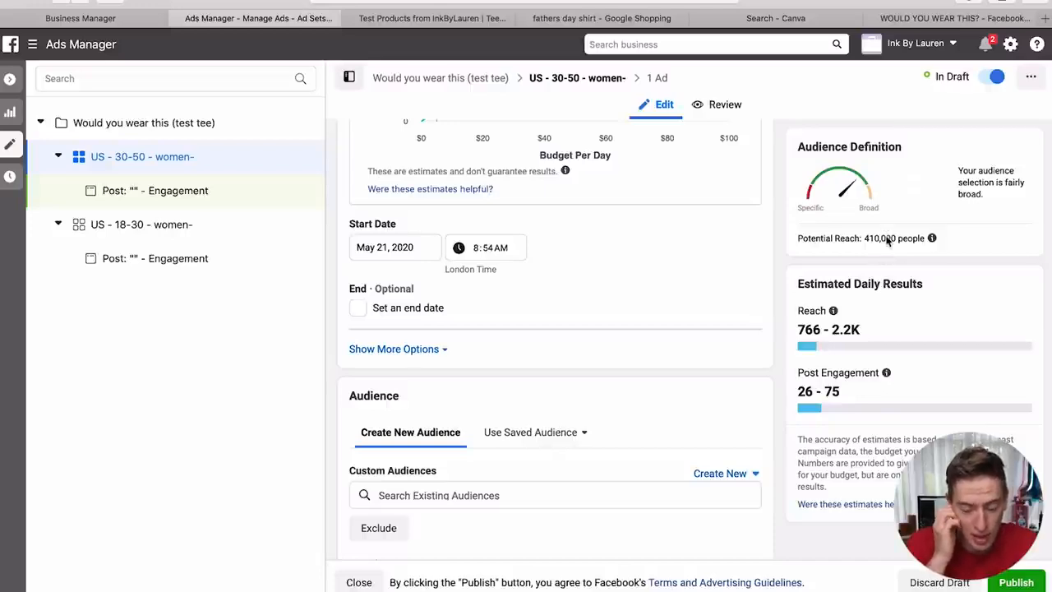
{"action": "scroll", "coordinate": [705, 303], "scroll_direction": "up", "scroll_amount": 5}
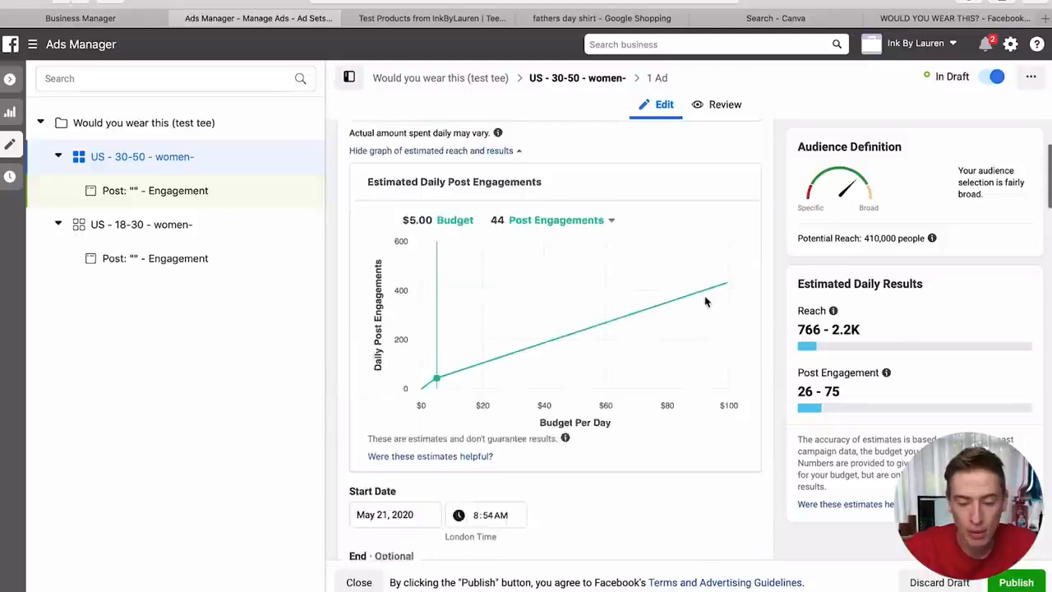
{"action": "scroll", "coordinate": [704, 303], "scroll_direction": "up", "scroll_amount": 1}
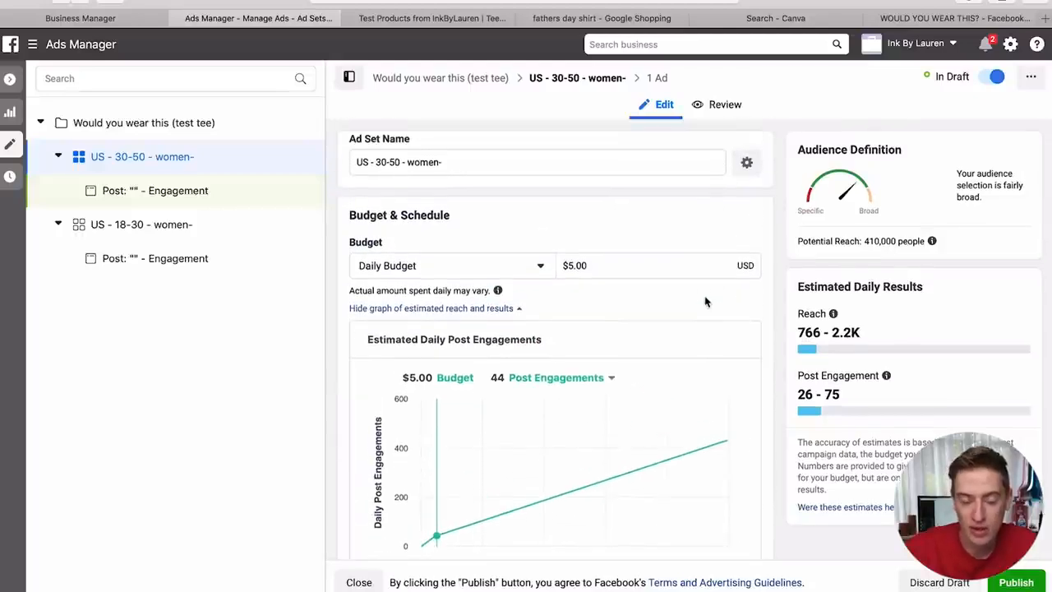
{"action": "scroll", "coordinate": [705, 303], "scroll_direction": "down", "scroll_amount": 5}
{"action": "scroll", "coordinate": [704, 303], "scroll_direction": "down", "scroll_amount": 5}
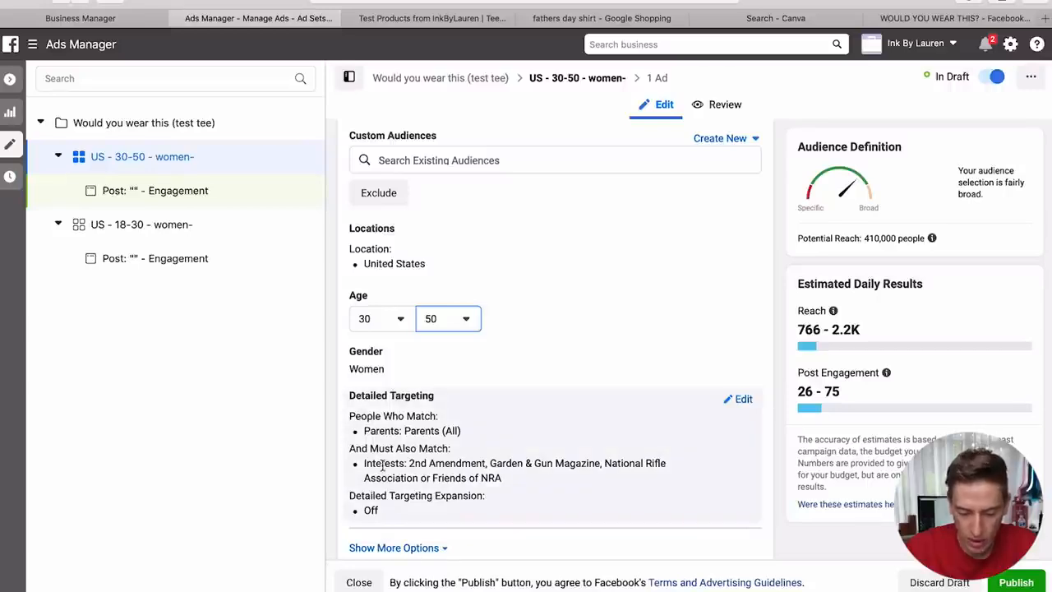
{"action": "left_click_drag", "start_coordinate": [382, 465], "coordinate": [551, 482]}
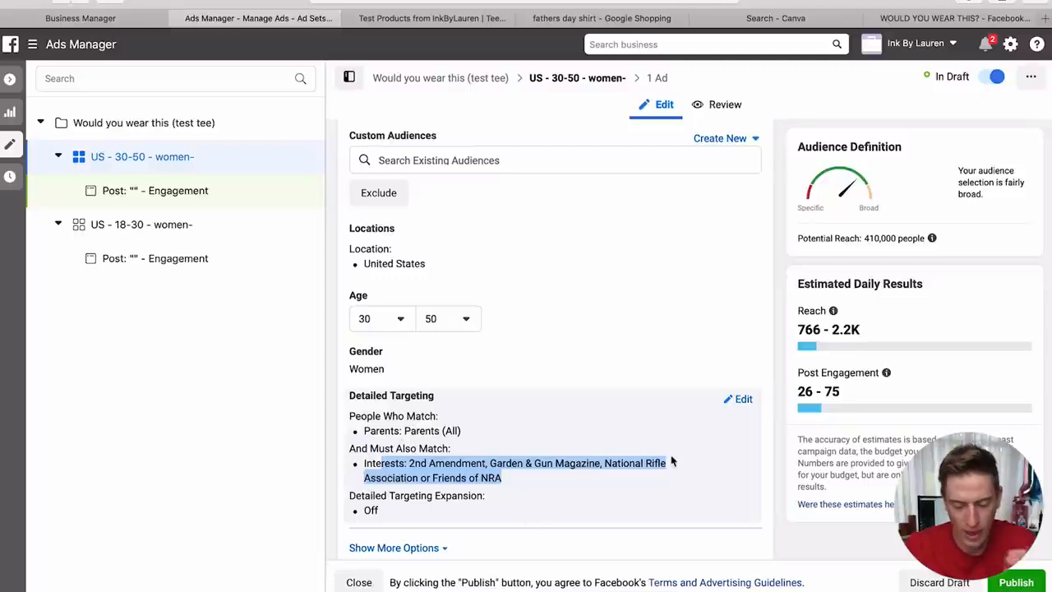
{"action": "left_click", "coordinate": [767, 508]}
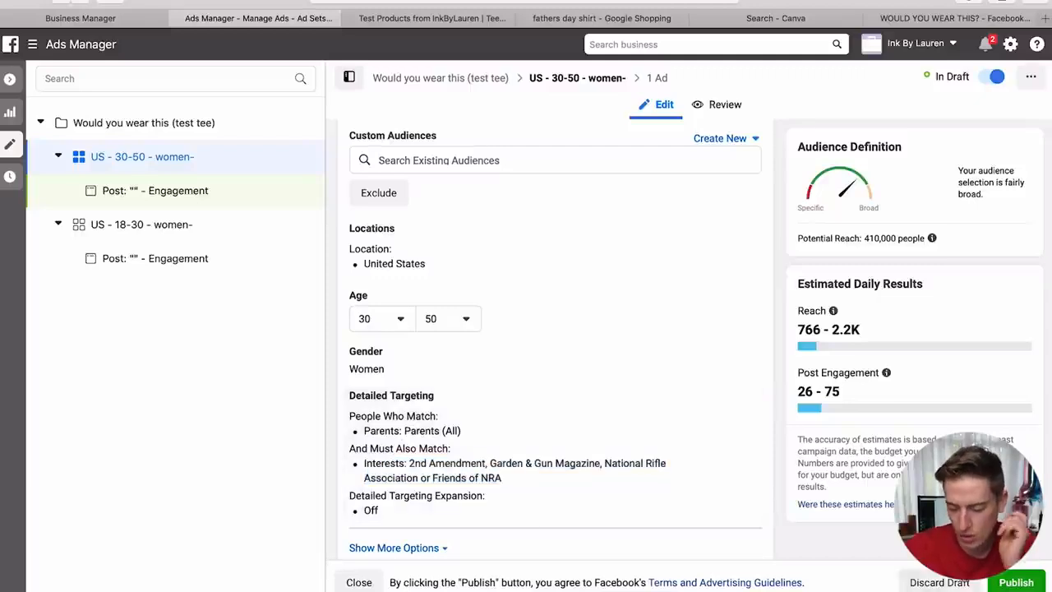
{"action": "left_click", "coordinate": [1016, 583]}
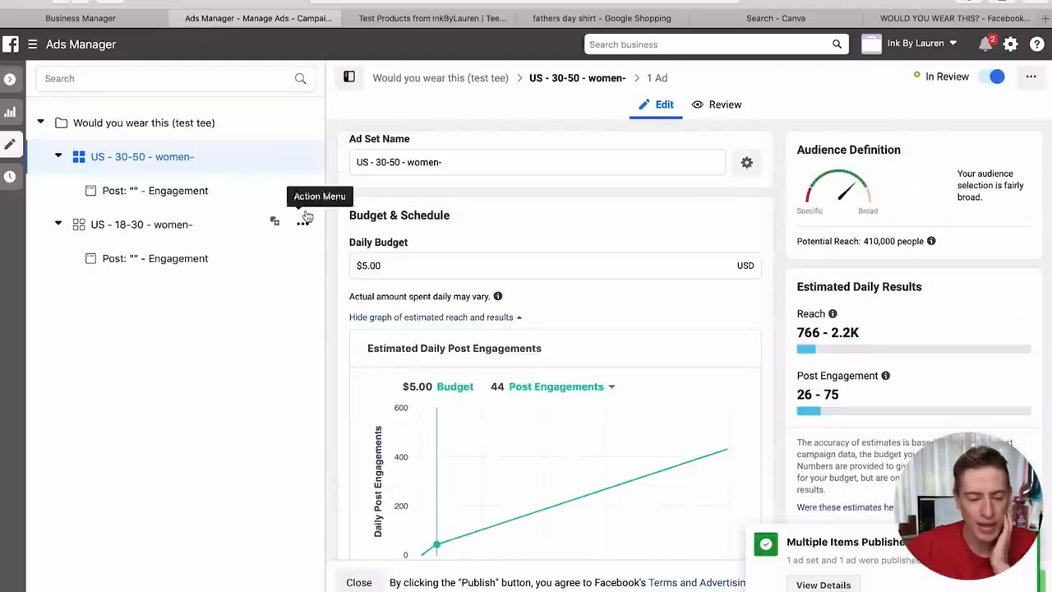
- Make one copy of the 30-50 women ad set in its campaign and select the name's age range
{"action": "left_click", "coordinate": [304, 191]}
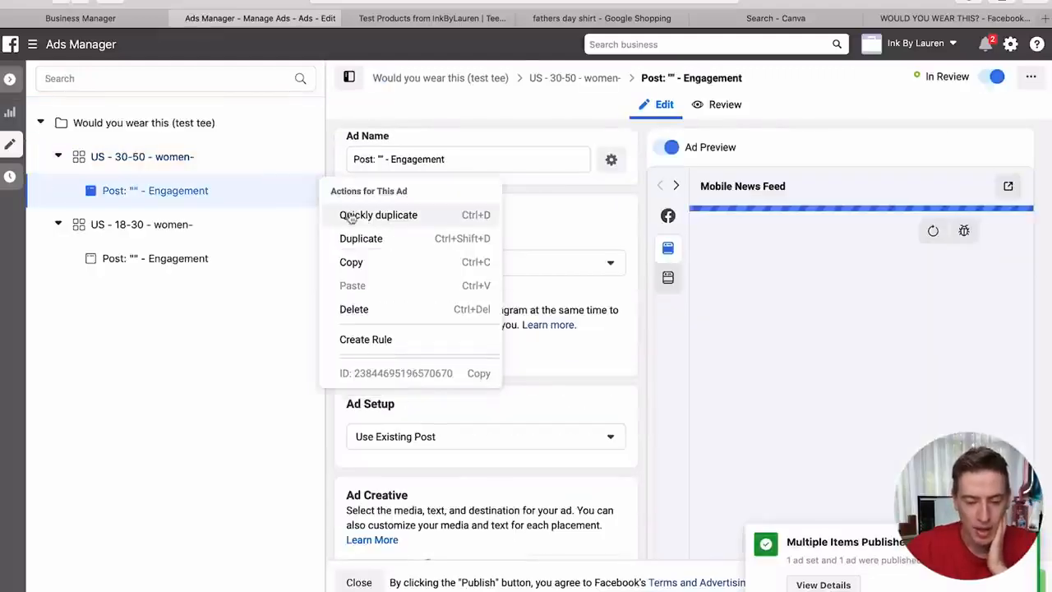
{"action": "left_click", "coordinate": [370, 238]}
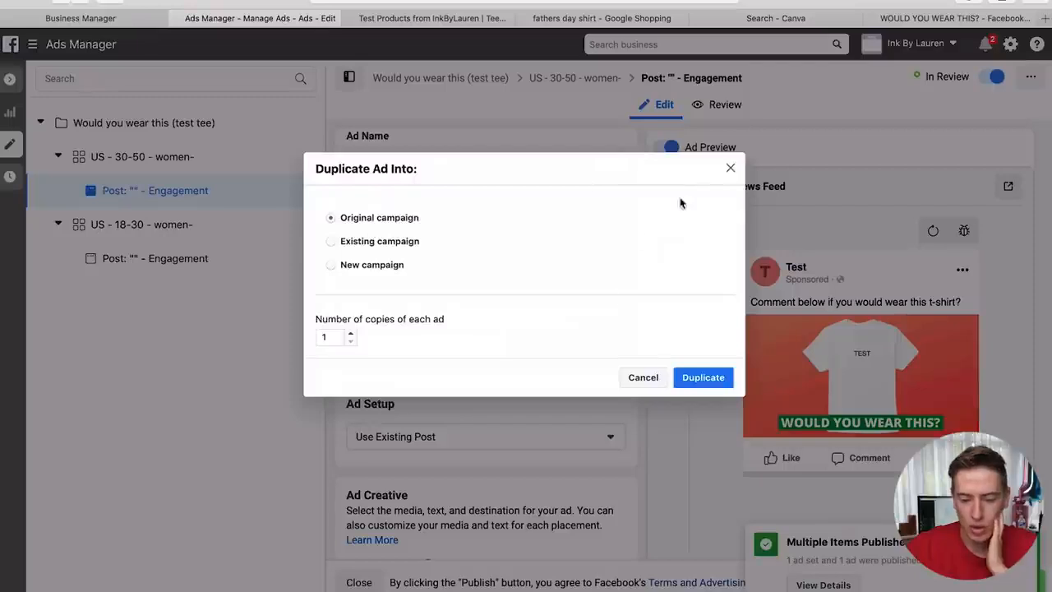
{"action": "left_click", "coordinate": [728, 171]}
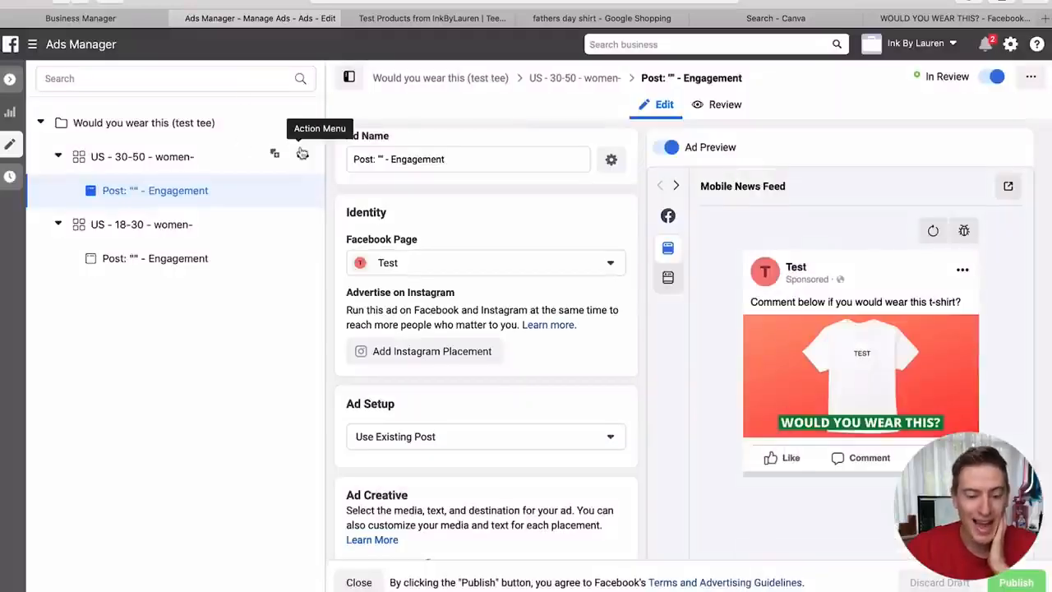
{"action": "left_click", "coordinate": [305, 155]}
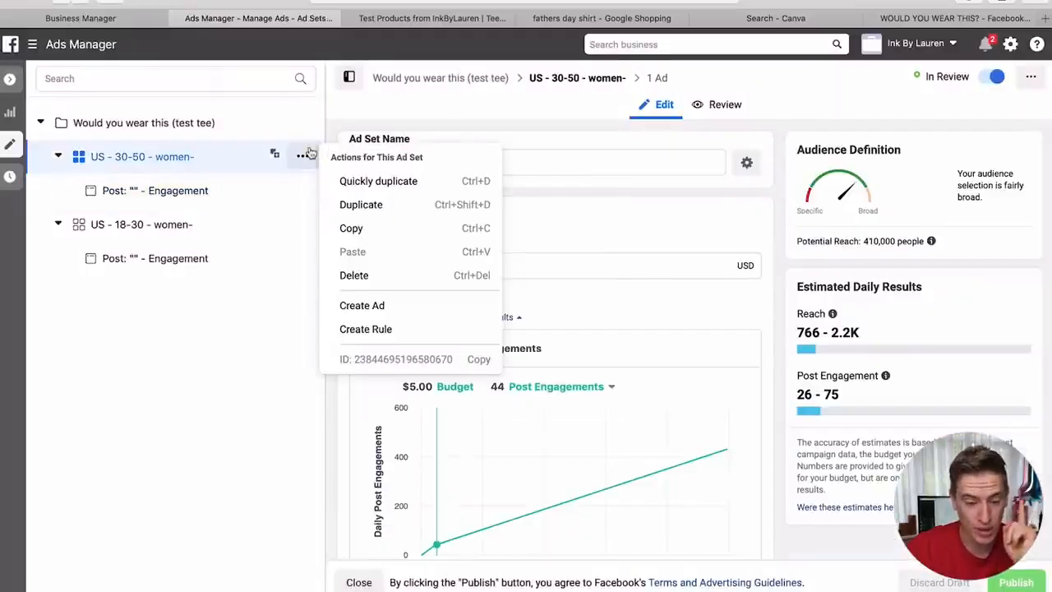
{"action": "left_click", "coordinate": [351, 204]}
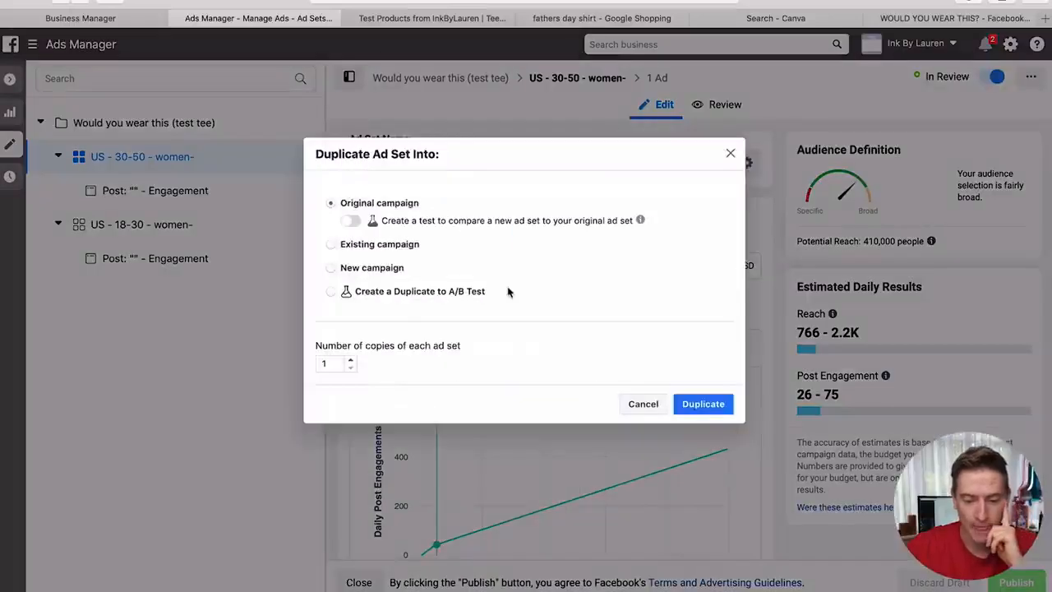
{"action": "left_click", "coordinate": [721, 409]}
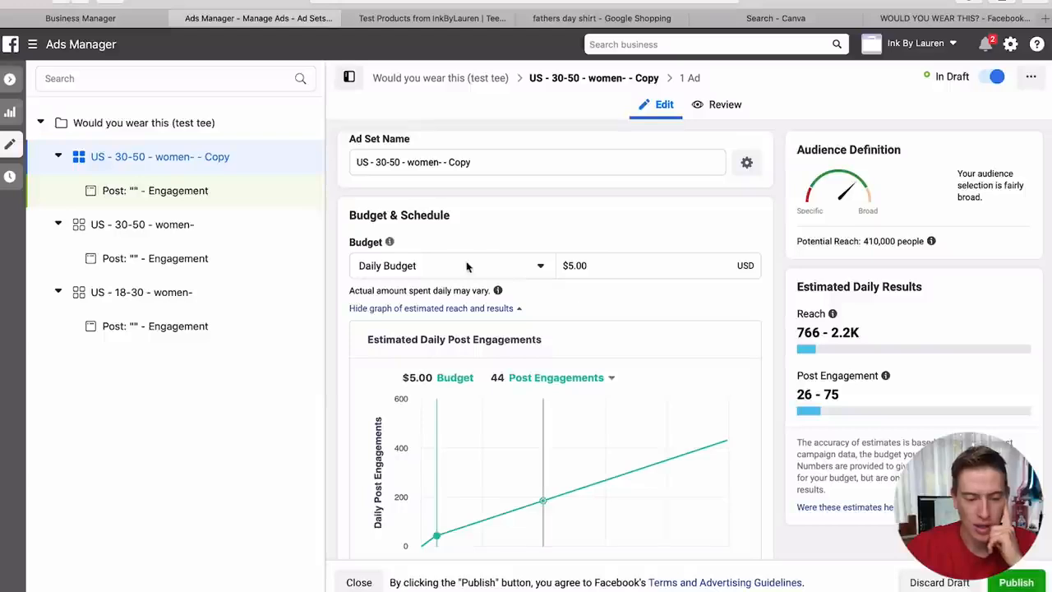
{"action": "left_click_drag", "start_coordinate": [401, 162], "coordinate": [374, 162]}
- Rename the copy to 'US - 50+ - women- -', dropping the Copy suffix
{"action": "type", "text": "50- women- - Copy"}
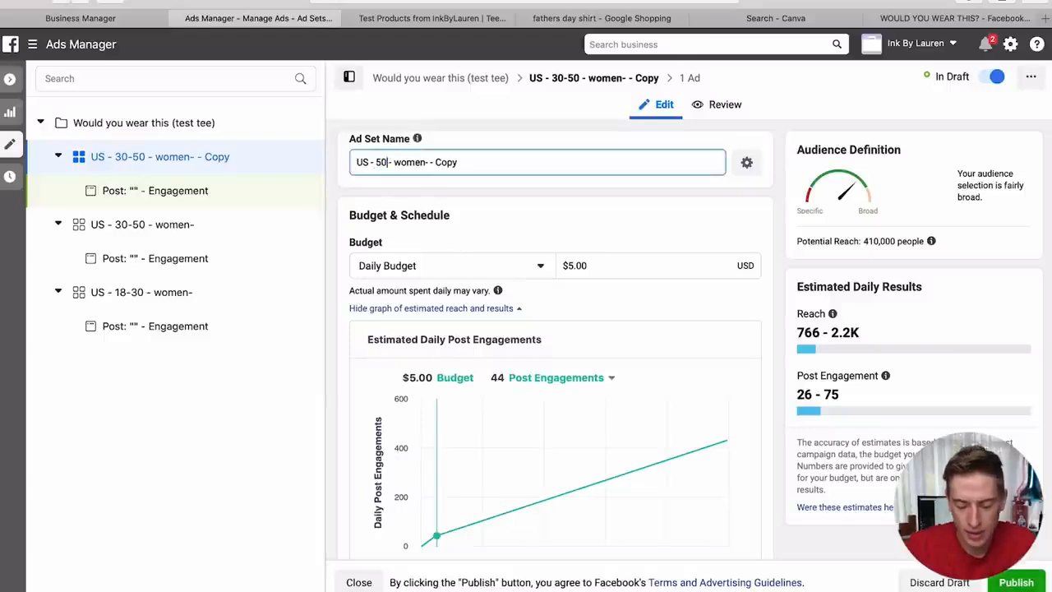
{"action": "type", "text": "+"}
{"action": "left_click", "coordinate": [456, 164]}
{"action": "key", "text": "BackSpace"}
{"action": "key", "text": "BackSpace"}
{"action": "key", "text": "BackSpace"}
{"action": "key", "text": "BackSpace"}
- Set the ad set's age range to 50–65+
{"action": "scroll", "coordinate": [451, 178], "scroll_direction": "down", "scroll_amount": 10}
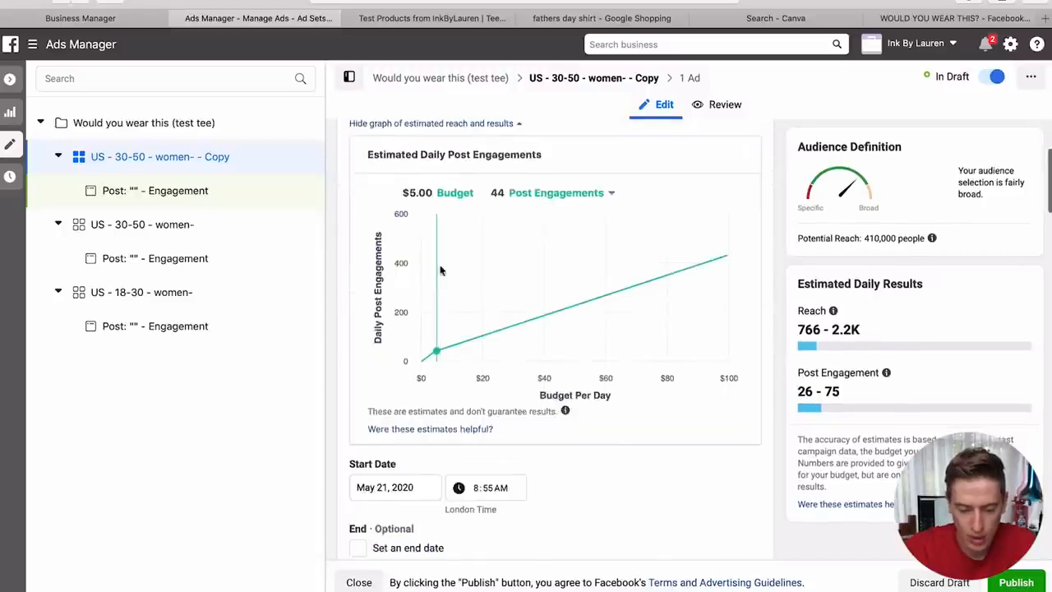
{"action": "scroll", "coordinate": [417, 363], "scroll_direction": "down", "scroll_amount": 2}
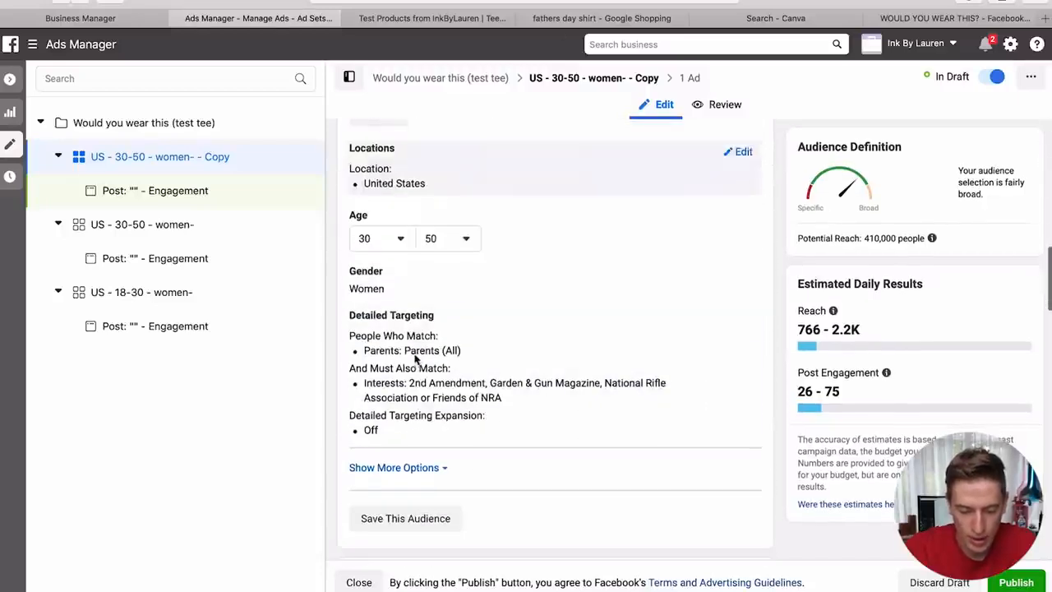
{"action": "left_click", "coordinate": [355, 238]}
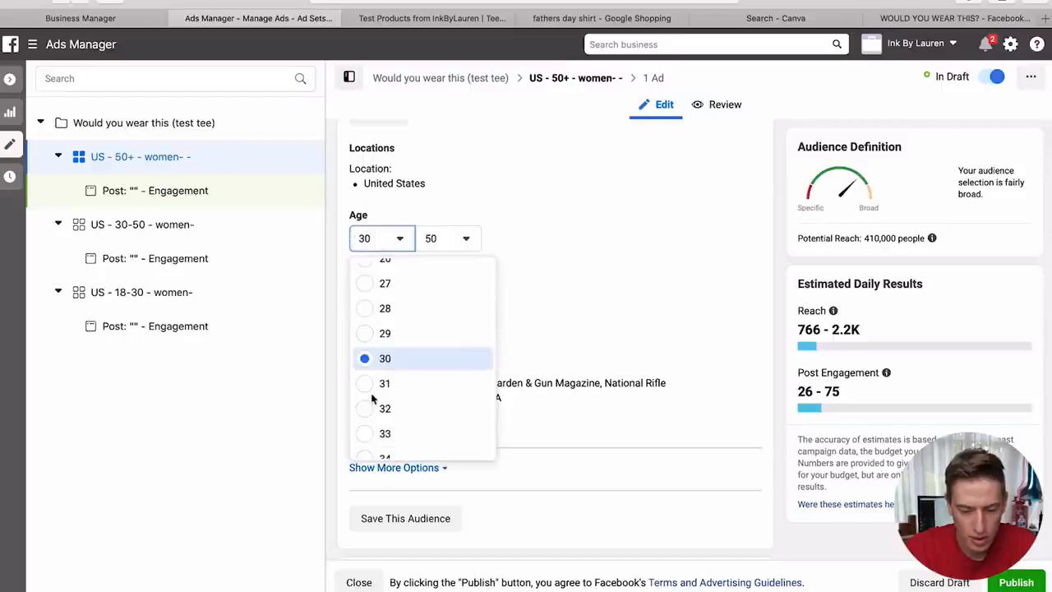
{"action": "scroll", "coordinate": [371, 399], "scroll_direction": "down", "scroll_amount": 5}
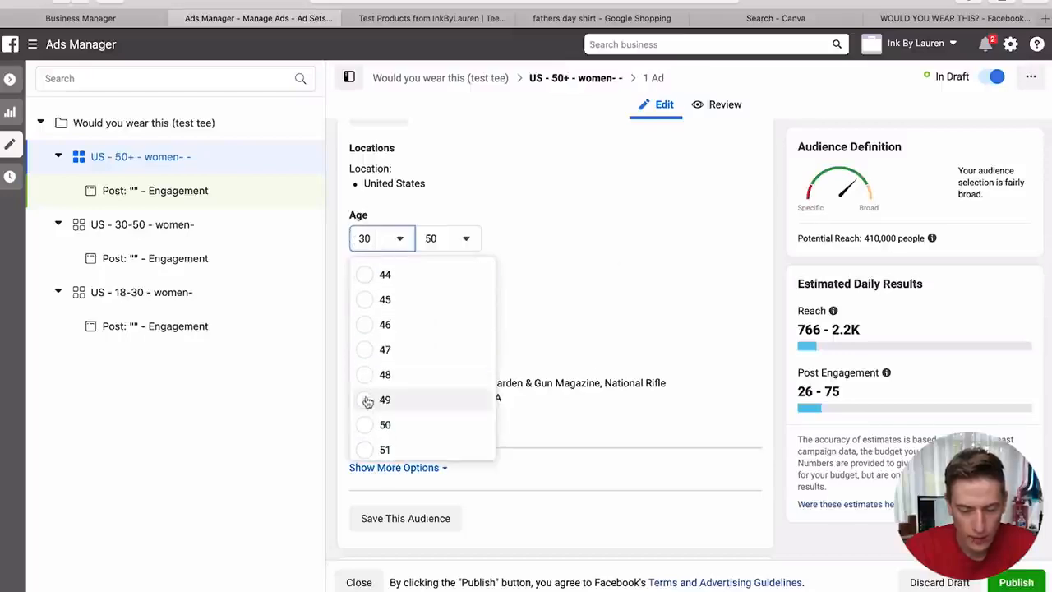
{"action": "left_click", "coordinate": [366, 425]}
{"action": "scroll", "coordinate": [449, 340], "scroll_direction": "up", "scroll_amount": 4}
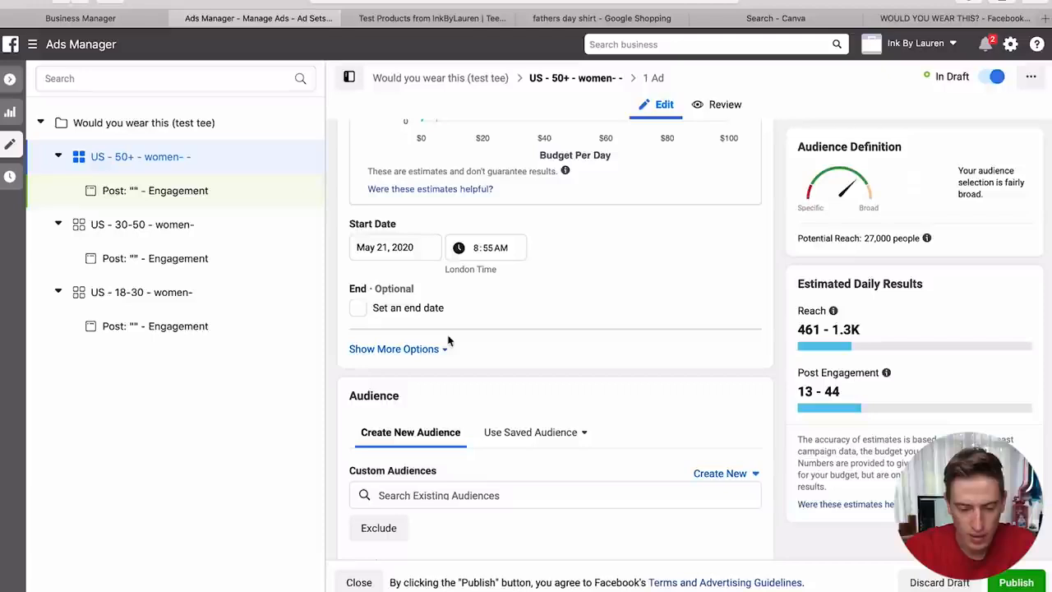
{"action": "scroll", "coordinate": [456, 319], "scroll_direction": "down", "scroll_amount": 5}
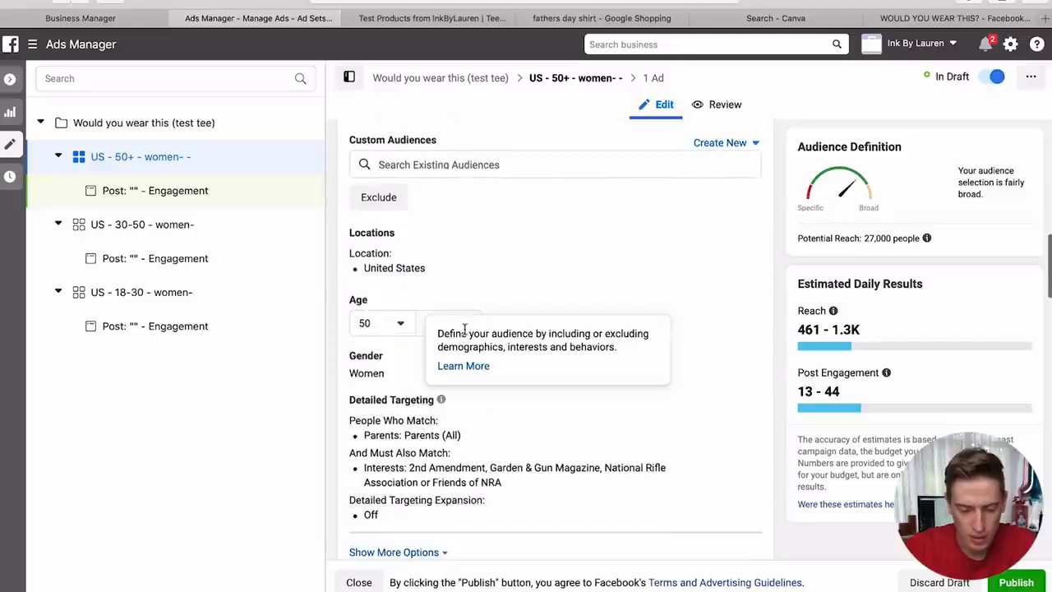
{"action": "left_click", "coordinate": [469, 329]}
{"action": "scroll", "coordinate": [466, 454], "scroll_direction": "down", "scroll_amount": 8}
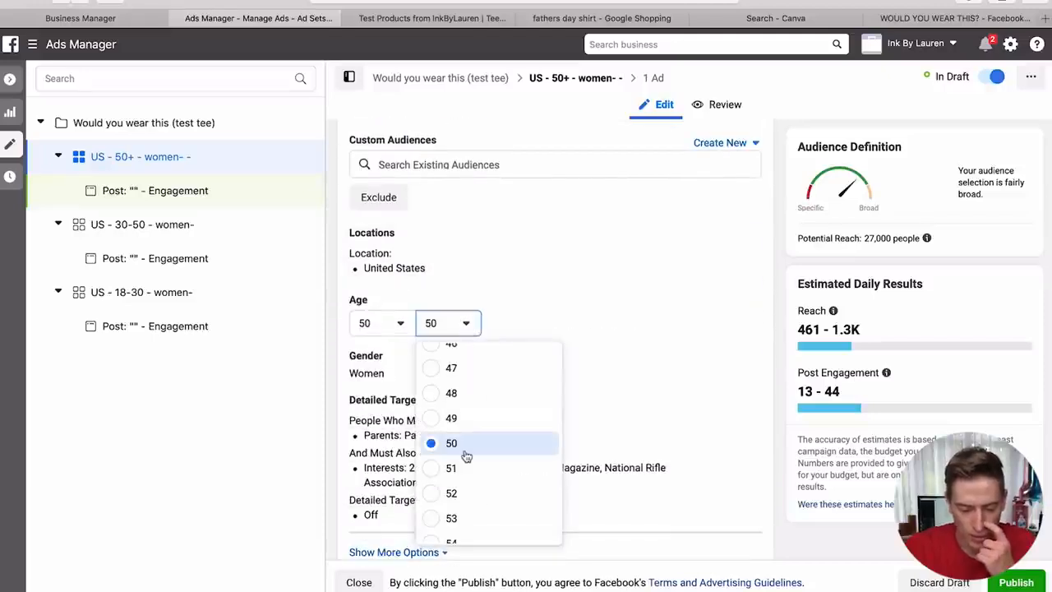
{"action": "left_click", "coordinate": [434, 530]}
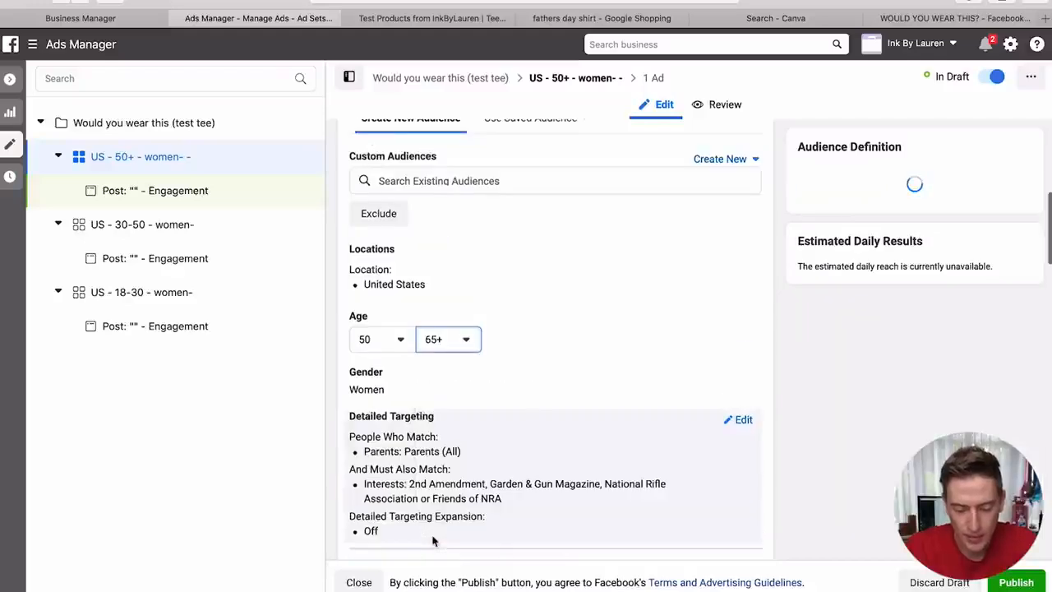
{"action": "scroll", "coordinate": [701, 515], "scroll_direction": "up", "scroll_amount": 5}
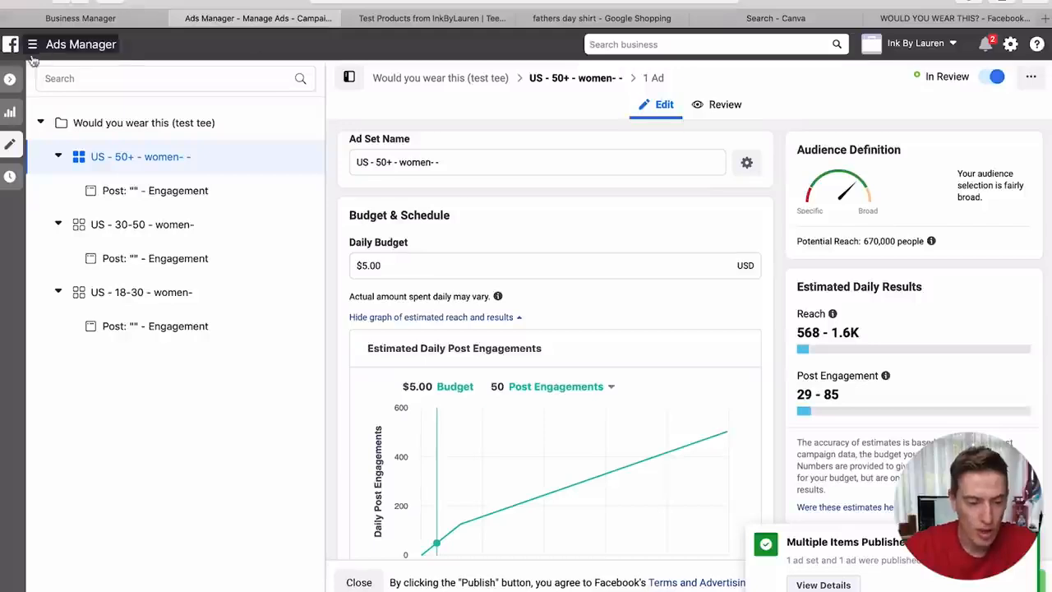
- Close the editor and check the Campaigns, Ad Sets and Ads lists, ending on Ad Sets
{"action": "left_click", "coordinate": [10, 79]}
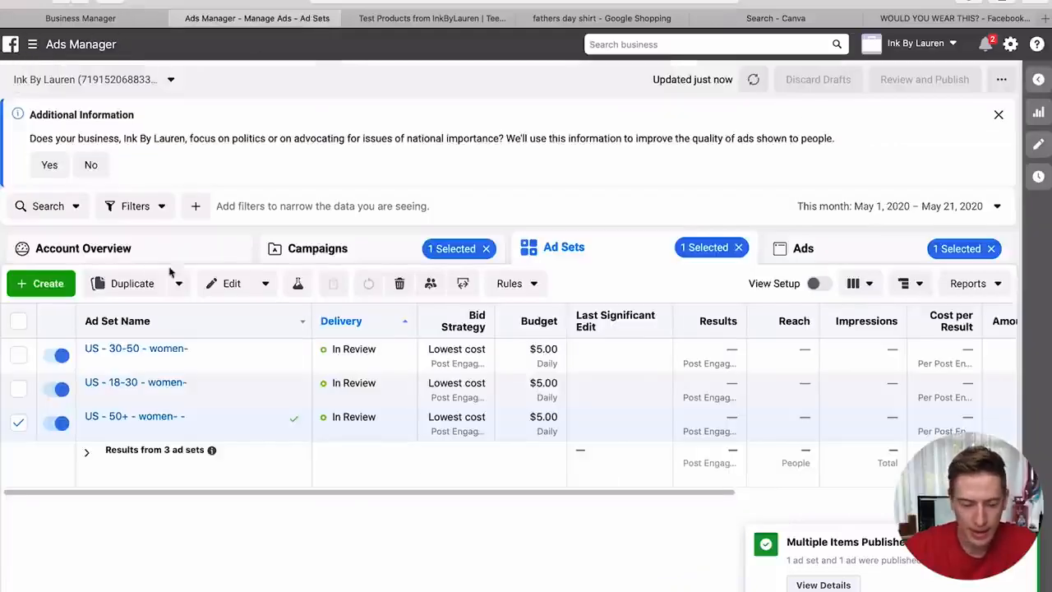
{"action": "left_click", "coordinate": [305, 252]}
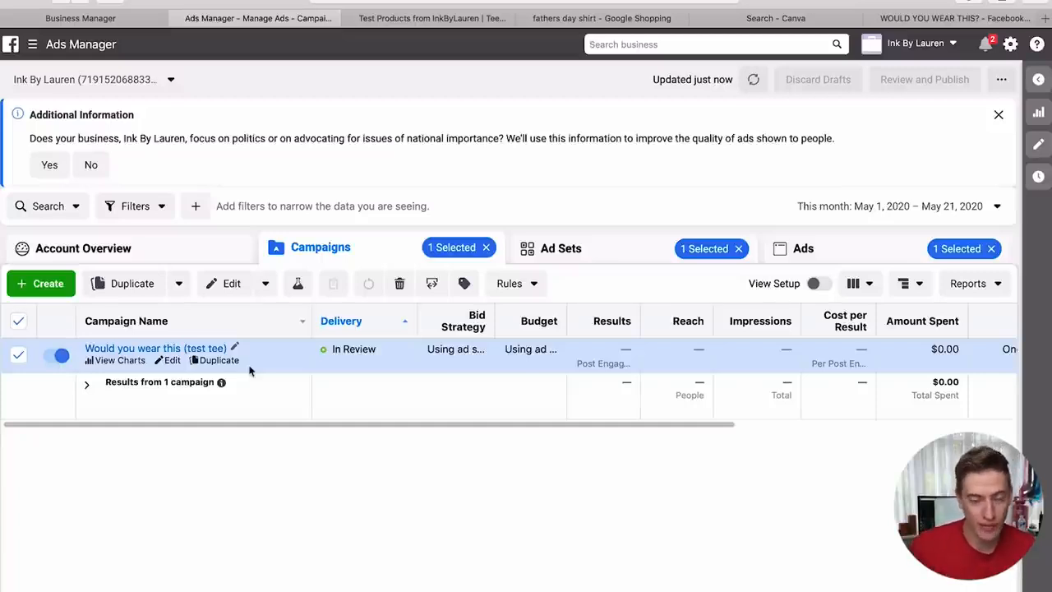
{"action": "left_click", "coordinate": [646, 260]}
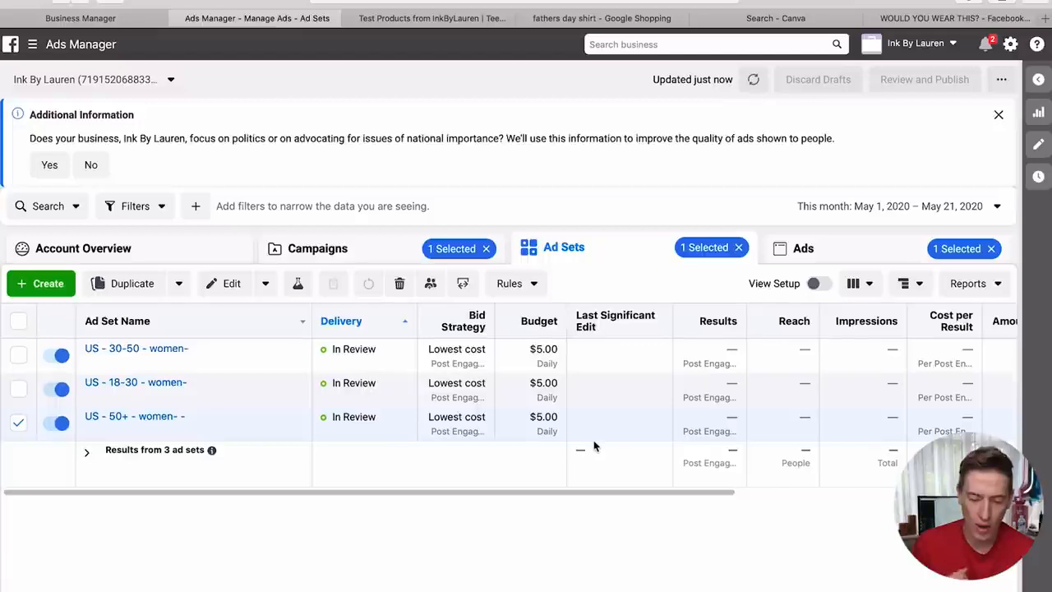
{"action": "left_click", "coordinate": [848, 260]}
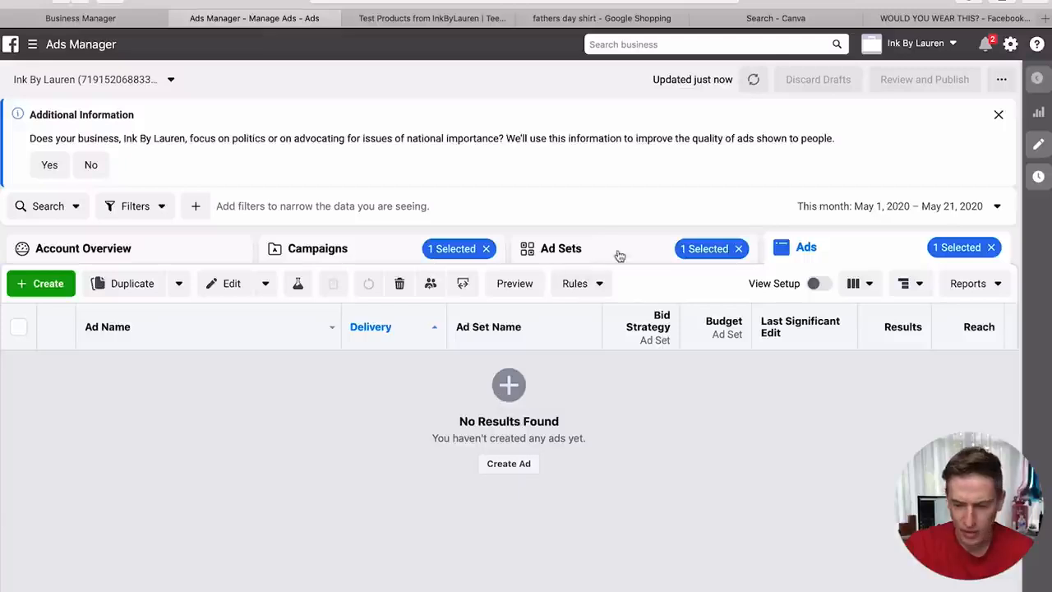
{"action": "left_click", "coordinate": [583, 257]}
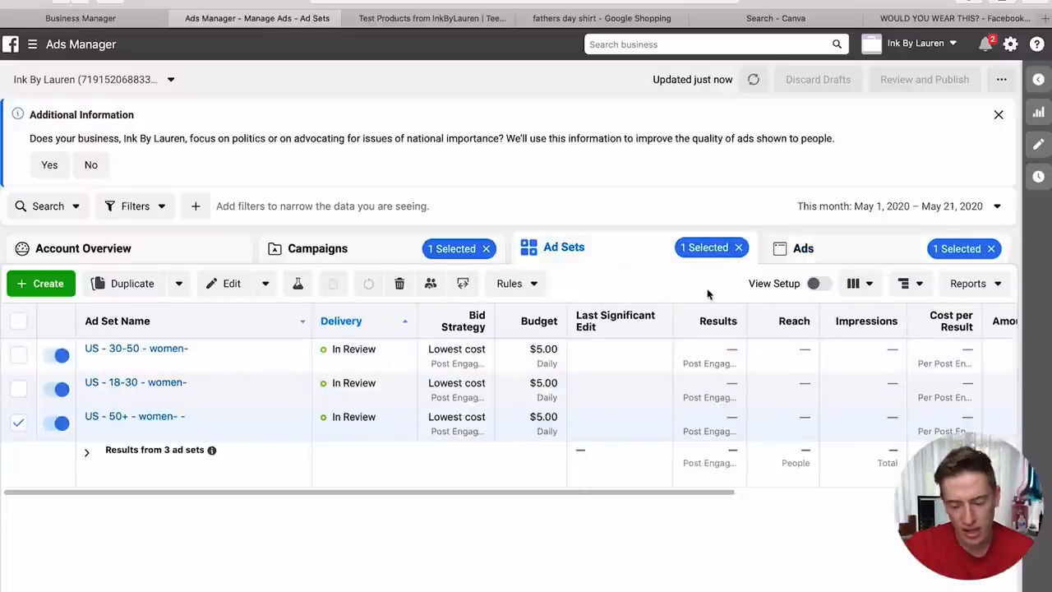
{"action": "left_click", "coordinate": [807, 249]}
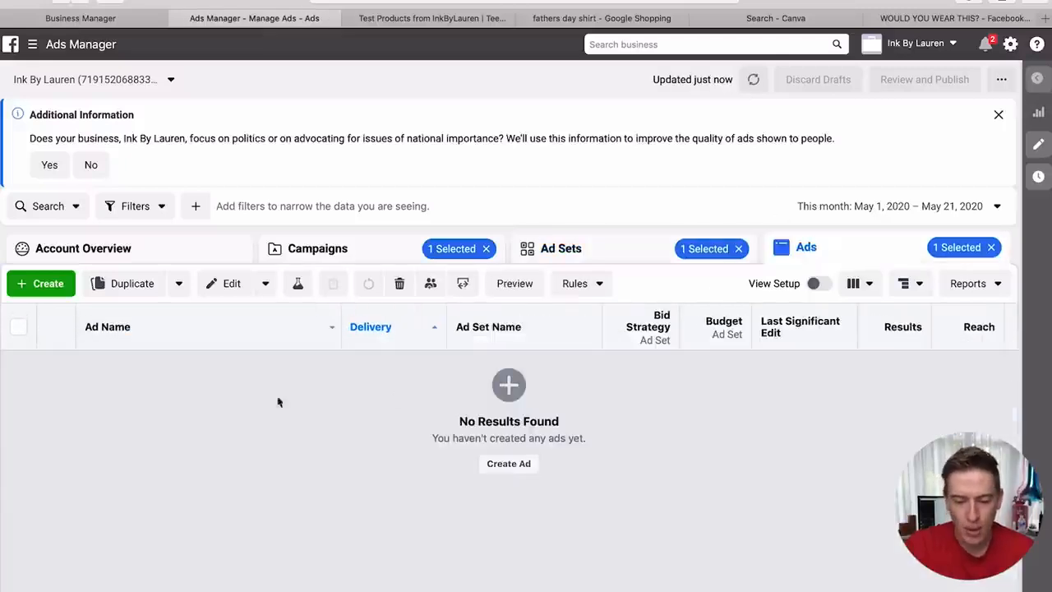
{"action": "left_click", "coordinate": [573, 249]}
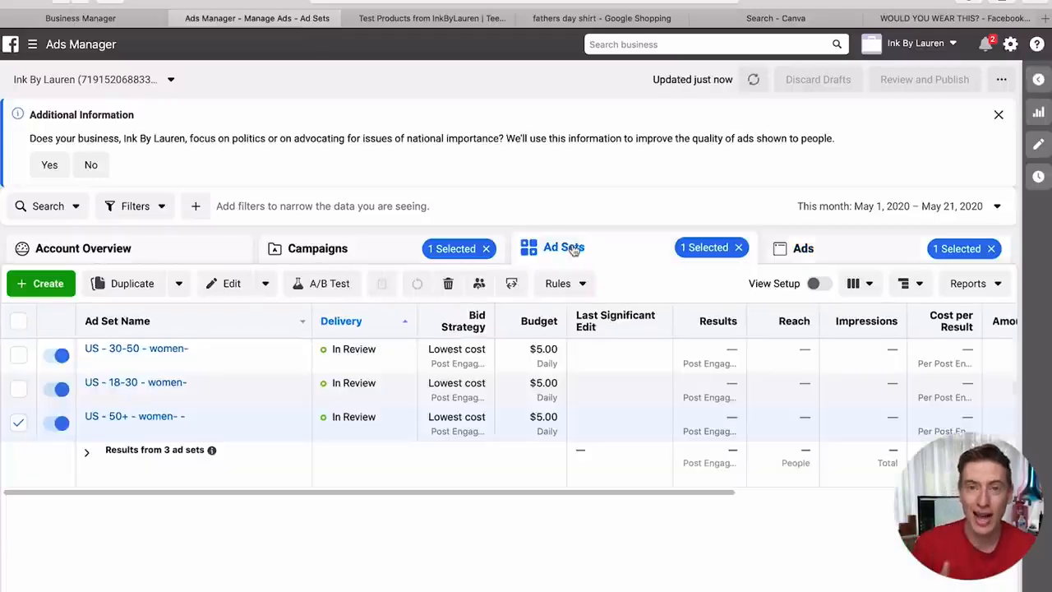
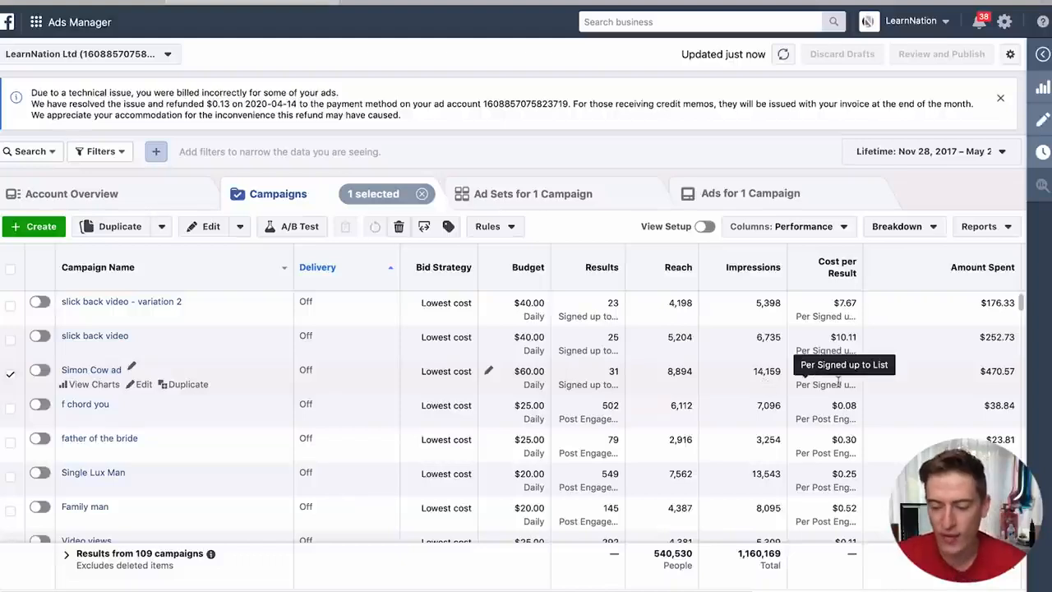
- Open the Simon Cow campaign's four age-group ad sets; US - 50+ brings 29 of 31 sign-ups at $13.01
{"action": "scroll", "coordinate": [961, 378], "scroll_direction": "right", "scroll_amount": 3}
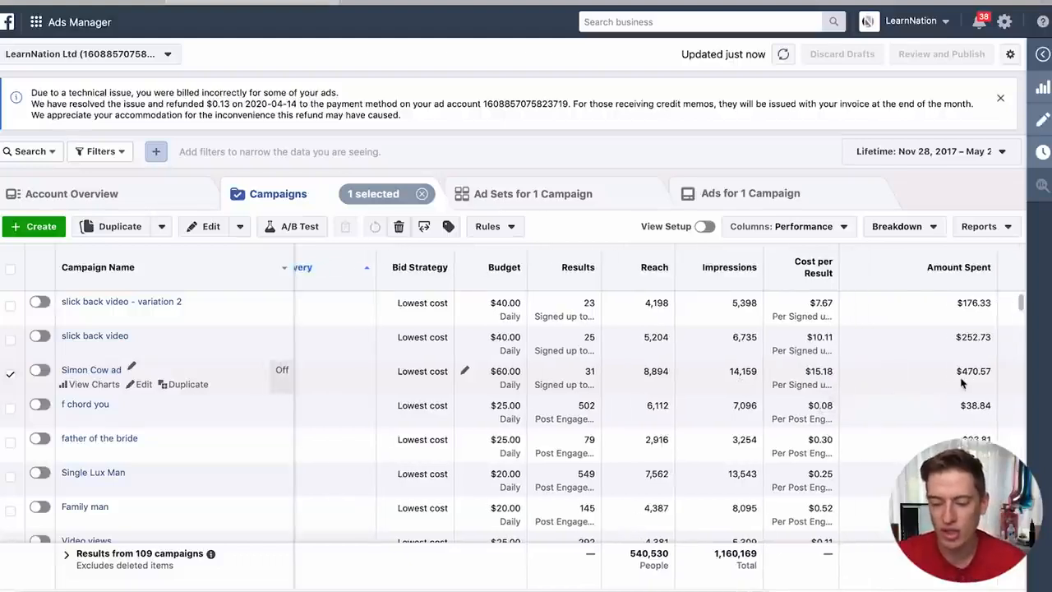
{"action": "scroll", "coordinate": [962, 382], "scroll_direction": "right", "scroll_amount": 5}
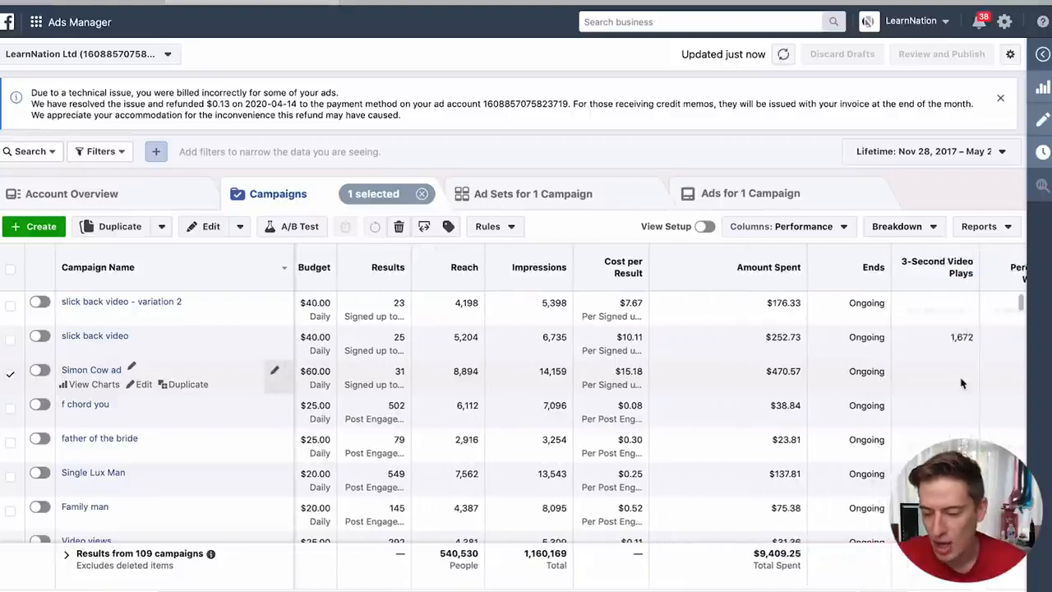
{"action": "scroll", "coordinate": [962, 383], "scroll_direction": "right", "scroll_amount": 2}
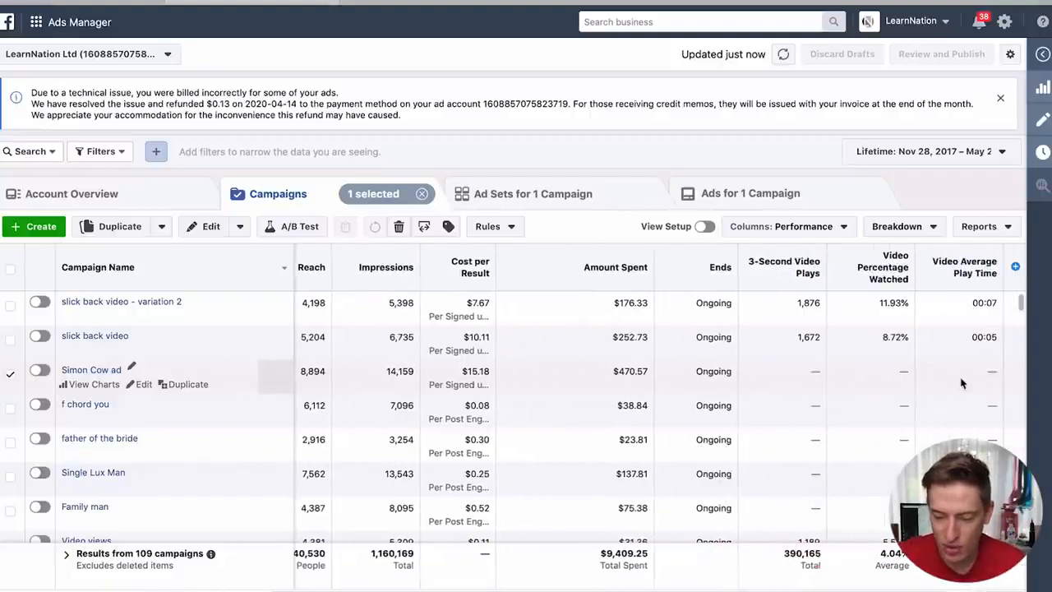
{"action": "scroll", "coordinate": [962, 383], "scroll_direction": "left", "scroll_amount": 10}
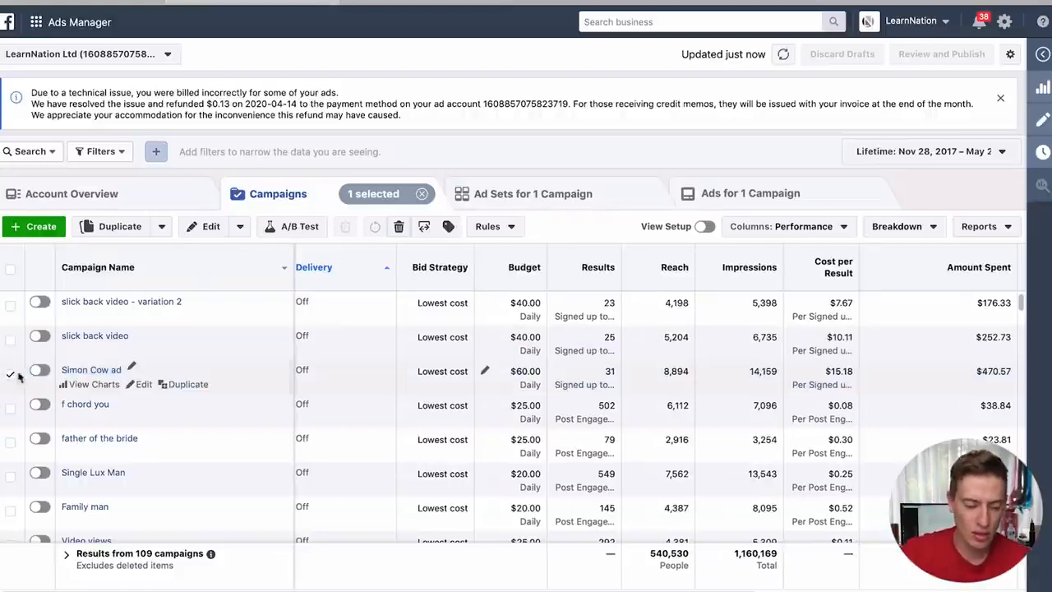
{"action": "left_click", "coordinate": [501, 208]}
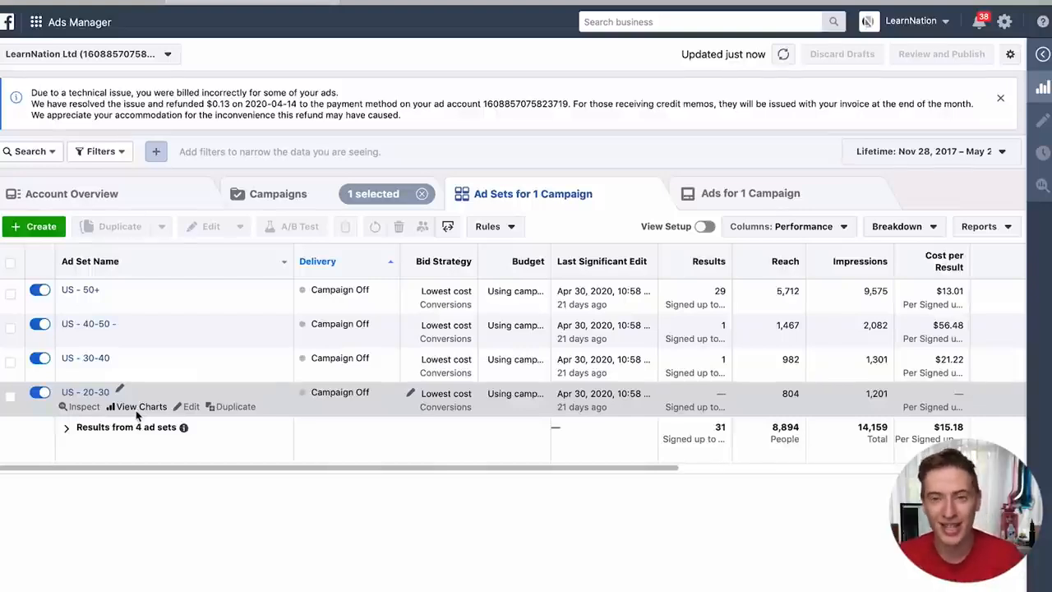
{"action": "left_click", "coordinate": [275, 194]}
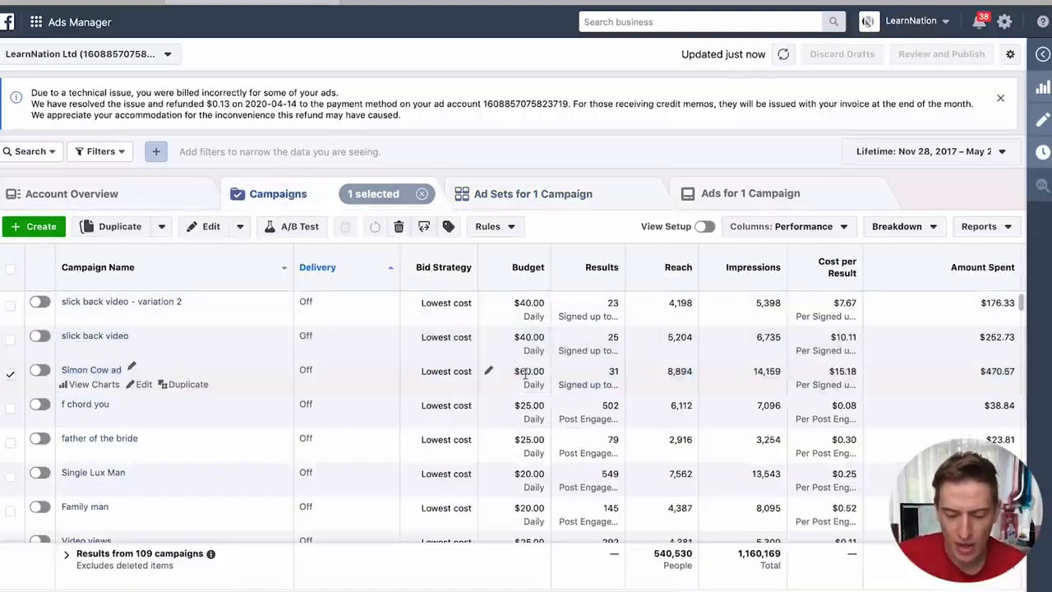
{"action": "left_click", "coordinate": [564, 187]}
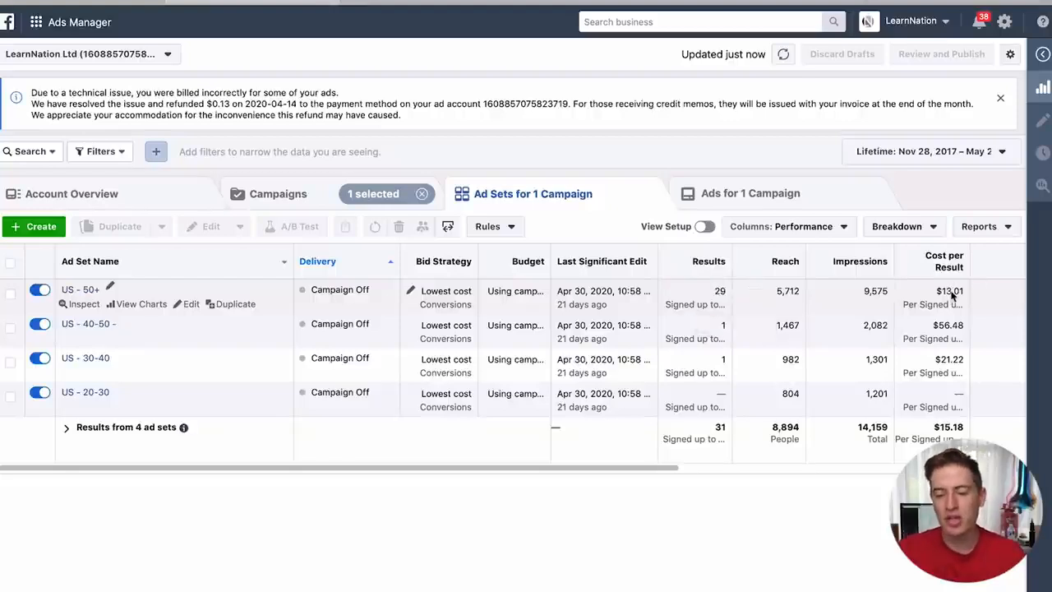
{"action": "scroll", "coordinate": [952, 296], "scroll_direction": "right", "scroll_amount": 5}
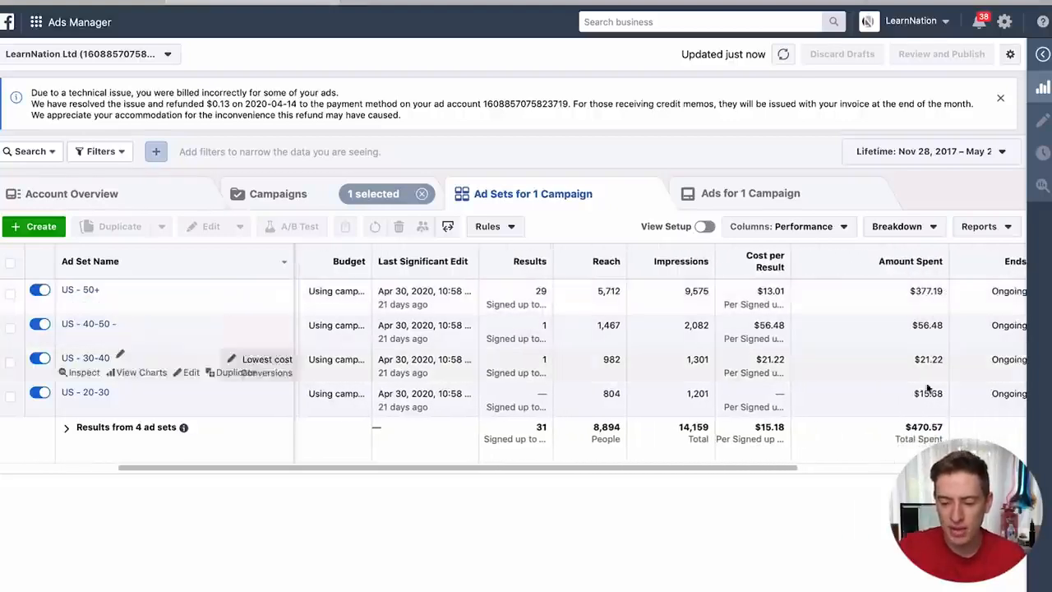
{"action": "scroll", "coordinate": [909, 301], "scroll_direction": "right", "scroll_amount": 3}
{"action": "scroll", "coordinate": [909, 301], "scroll_direction": "left", "scroll_amount": 8}
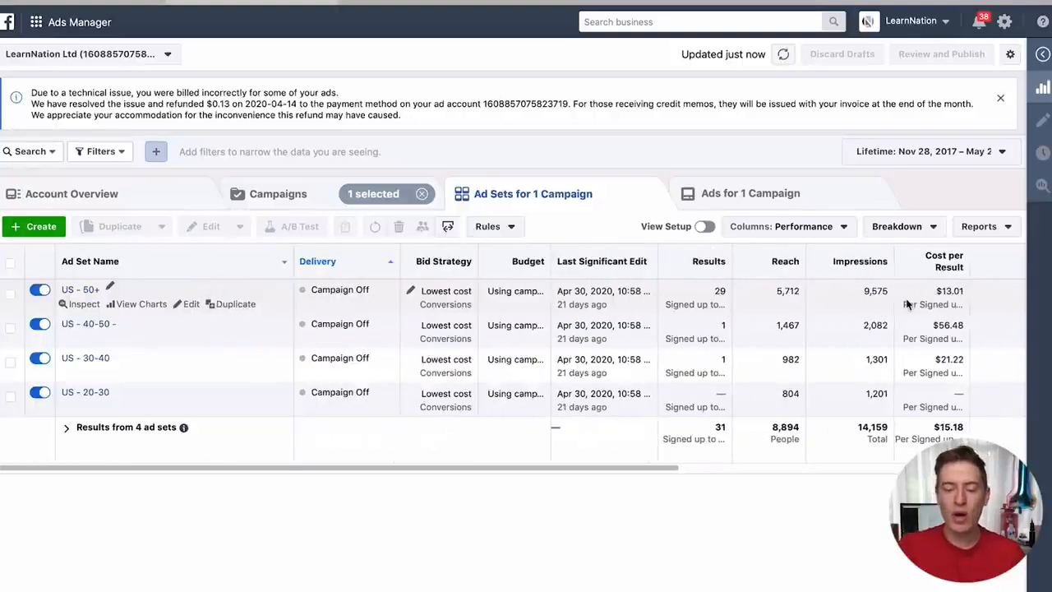
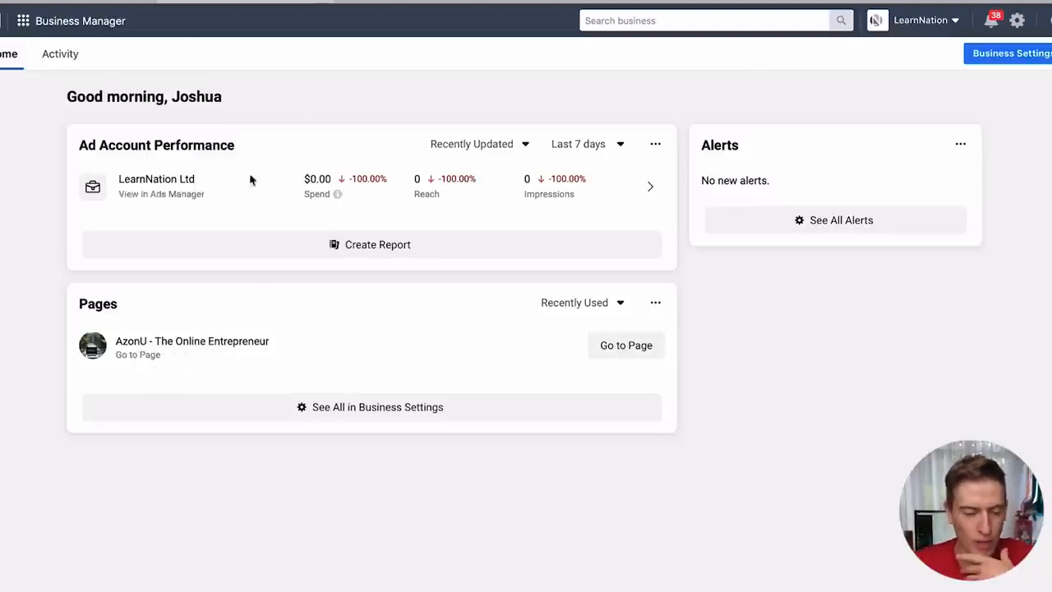
- Go to the Audiences page, dismiss the Lookalikes notice, and start a new custom audience
{"action": "left_click", "coordinate": [23, 28]}
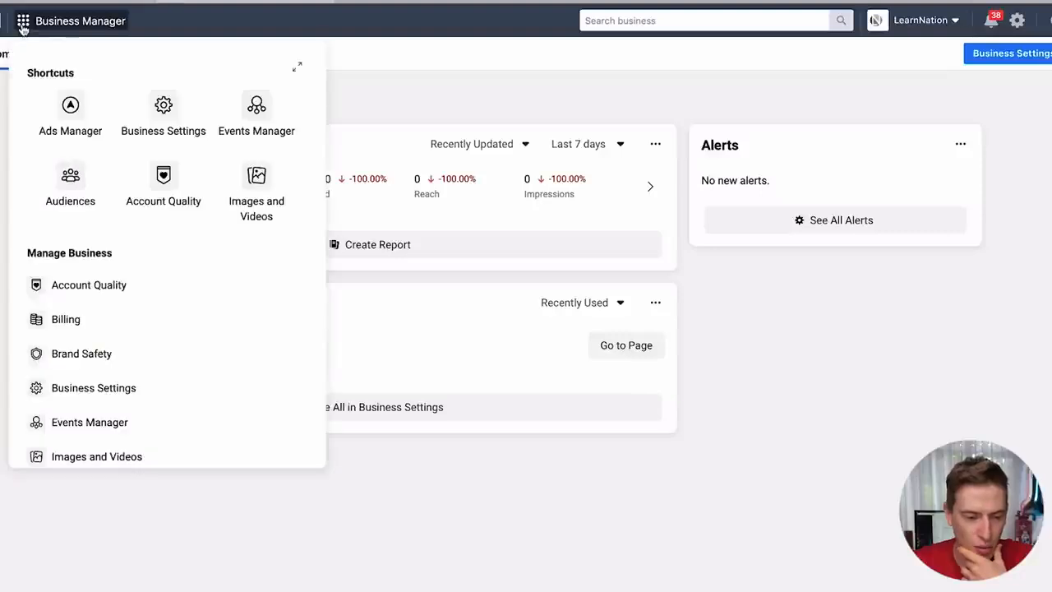
{"action": "left_click", "coordinate": [70, 176]}
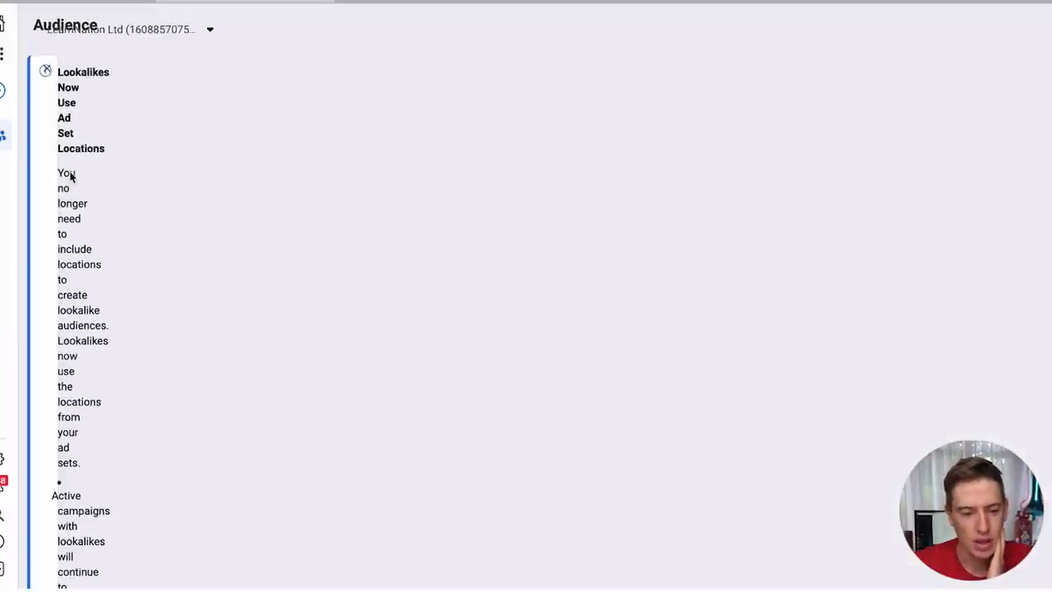
{"action": "left_click", "coordinate": [45, 71]}
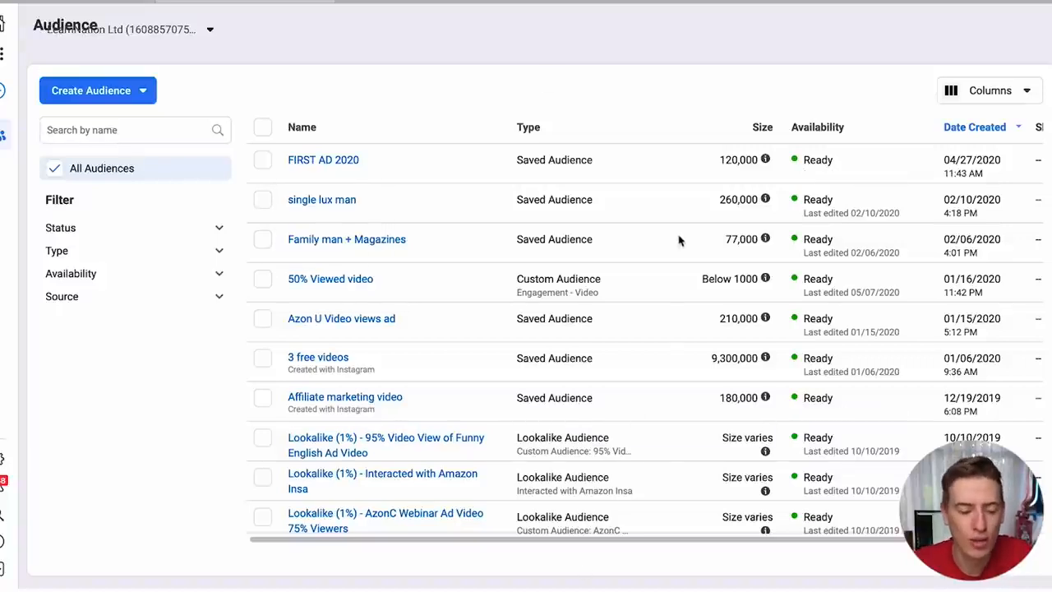
{"action": "left_click", "coordinate": [122, 97]}
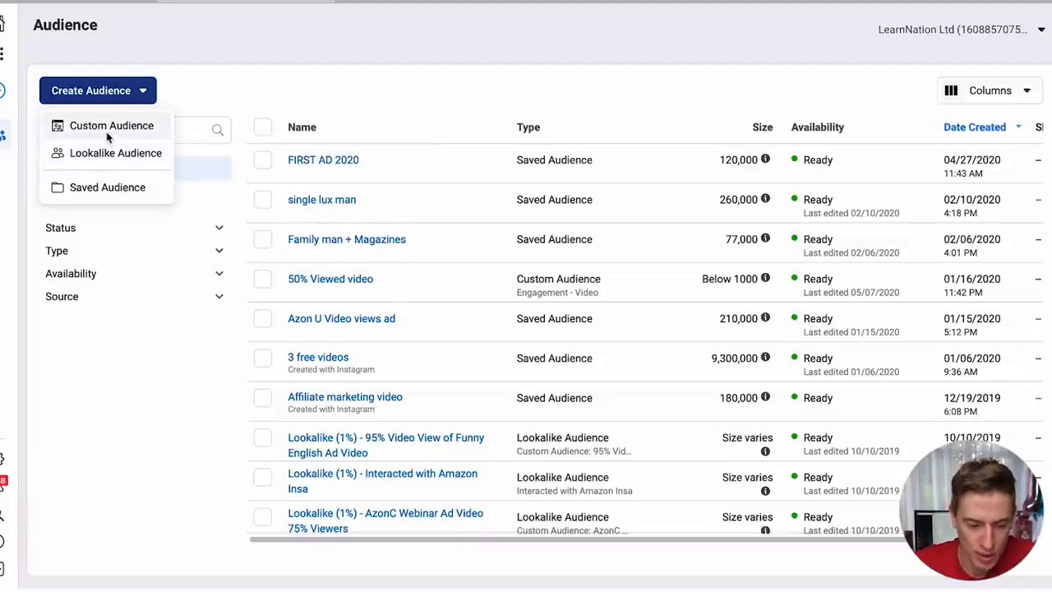
{"action": "left_click", "coordinate": [107, 134]}
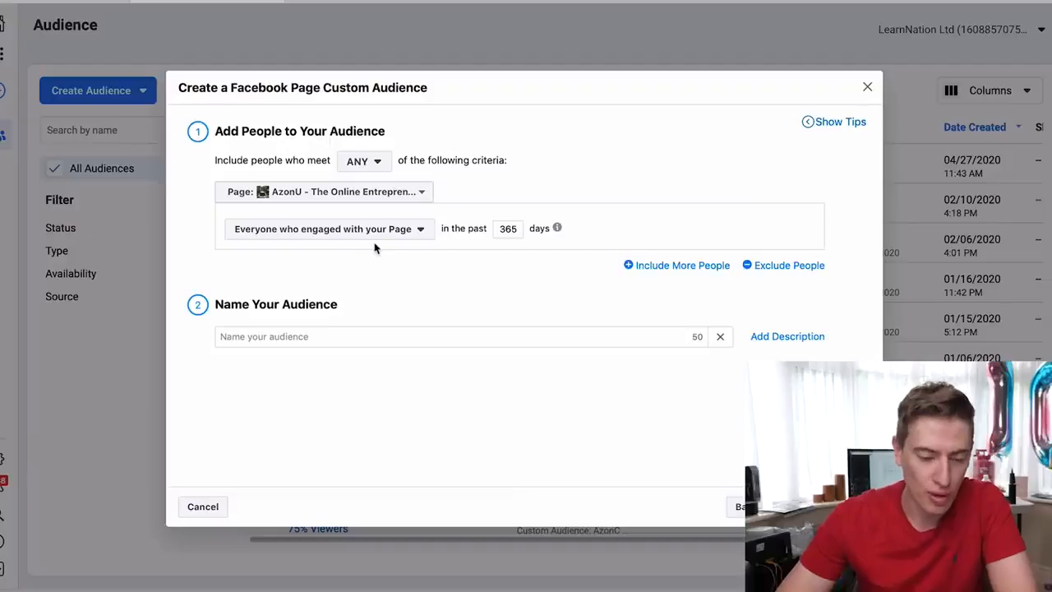
{"action": "left_click", "coordinate": [387, 192]}
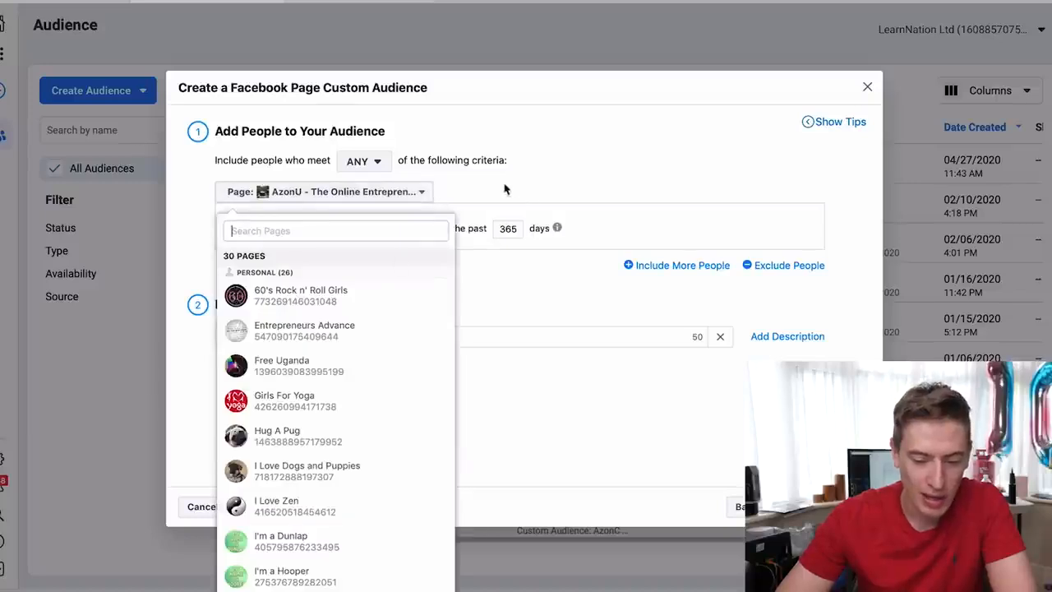
{"action": "left_click", "coordinate": [508, 188]}
{"action": "left_click", "coordinate": [388, 238]}
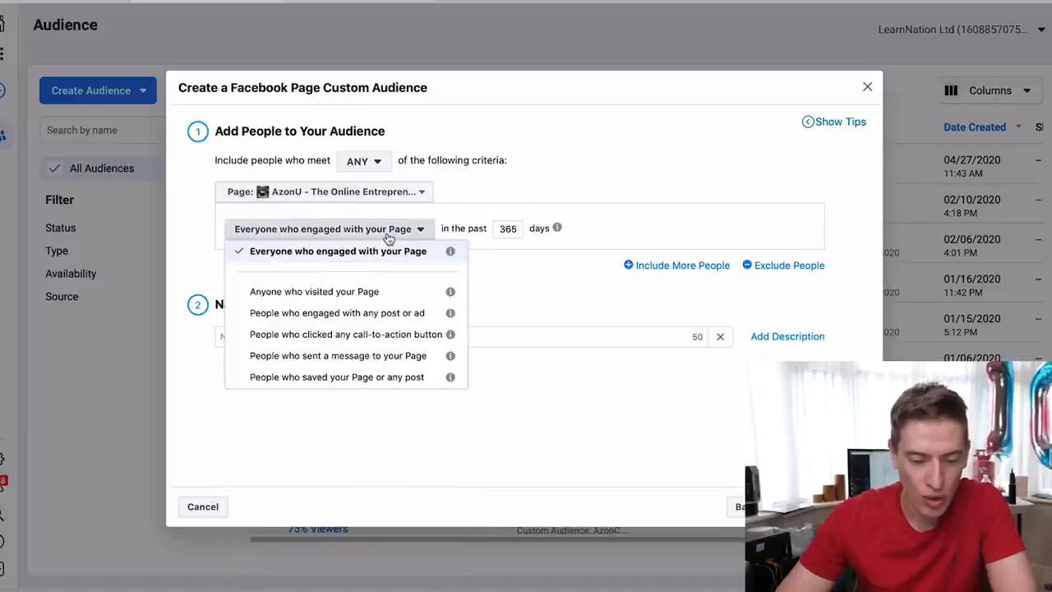
{"action": "left_click", "coordinate": [384, 313]}
{"action": "left_click", "coordinate": [373, 342]}
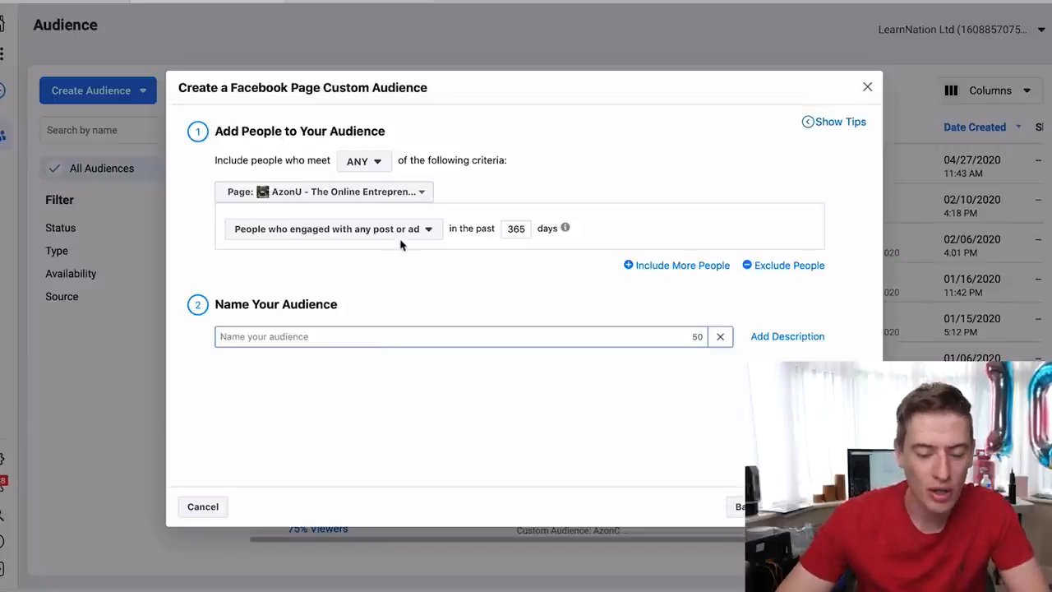
{"action": "left_click", "coordinate": [409, 281]}
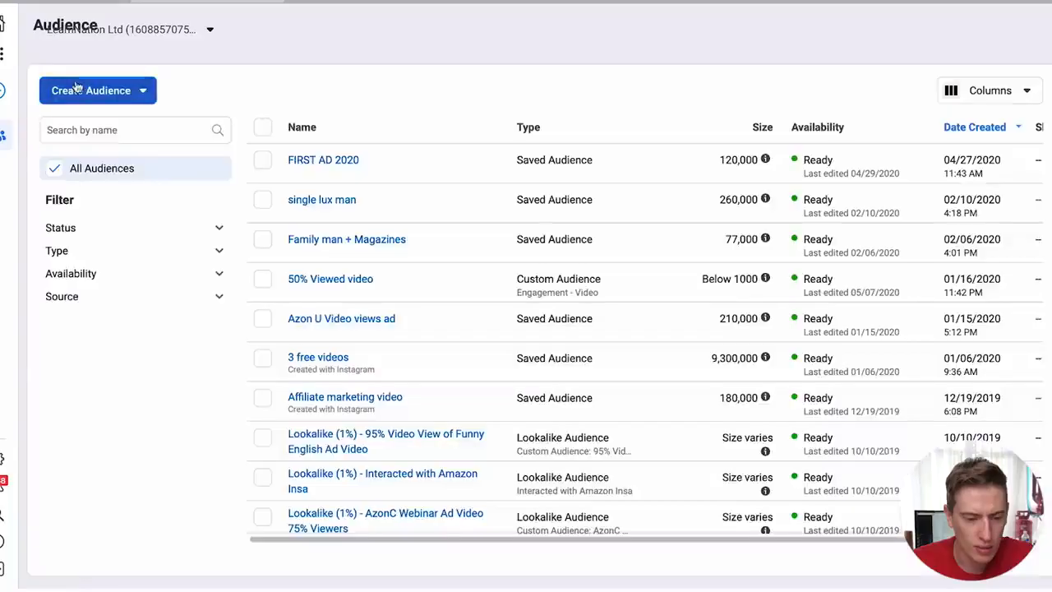
- Start a Video custom audience targeting people who watched 95% of a video
{"action": "left_click", "coordinate": [87, 91]}
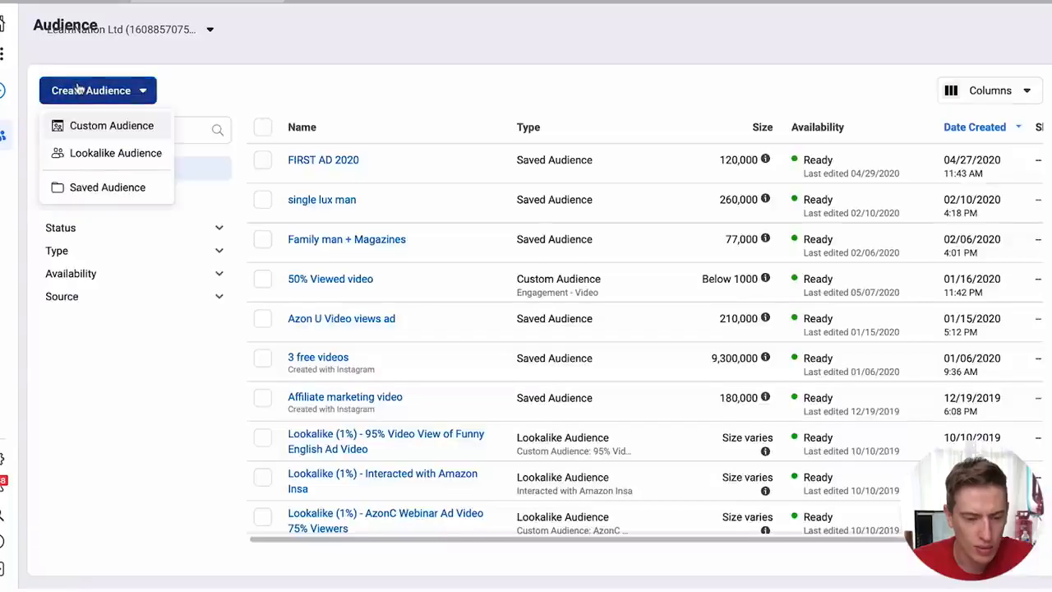
{"action": "left_click", "coordinate": [107, 127]}
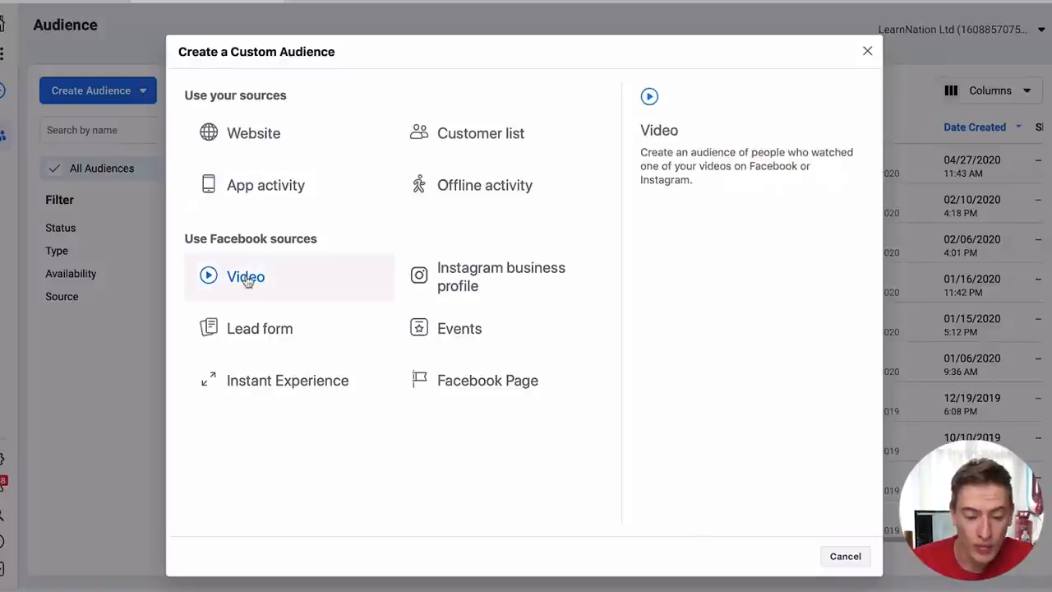
{"action": "left_click", "coordinate": [247, 278]}
{"action": "left_click", "coordinate": [421, 227]}
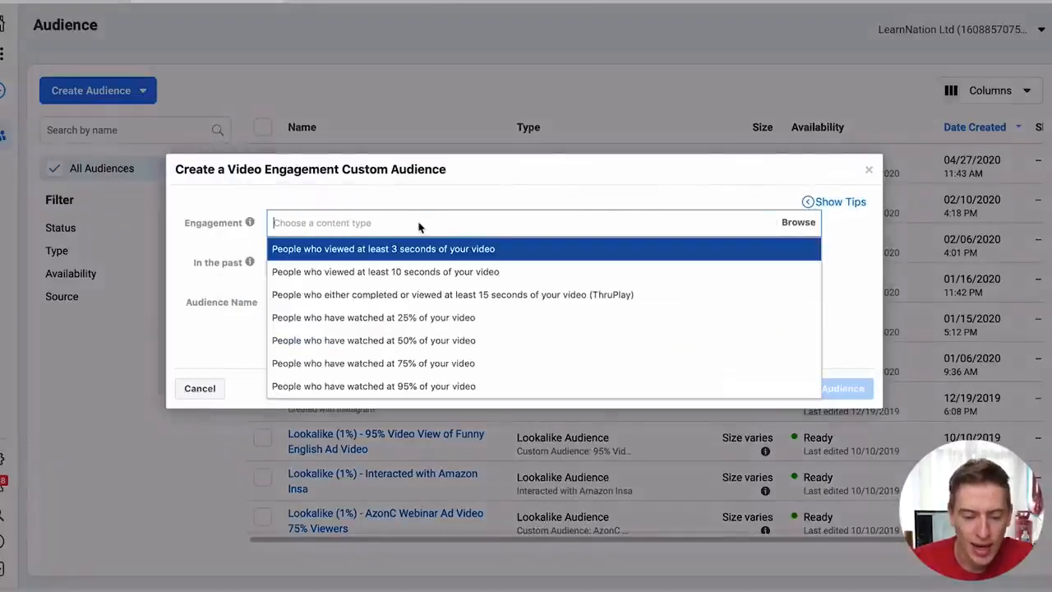
{"action": "left_click", "coordinate": [389, 386]}
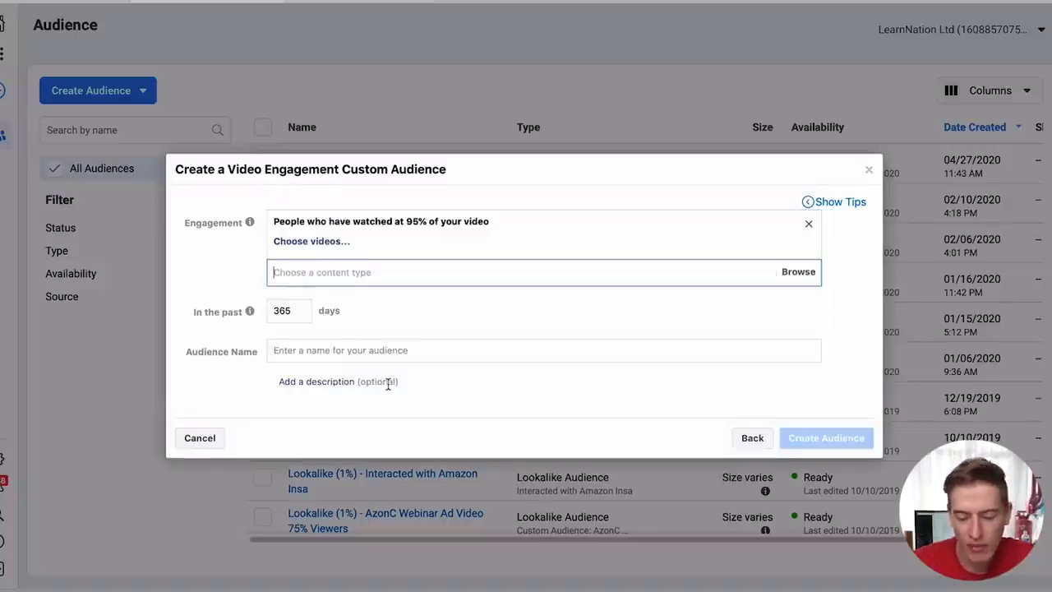
{"action": "left_click", "coordinate": [792, 275]}
{"action": "left_click", "coordinate": [838, 269]}
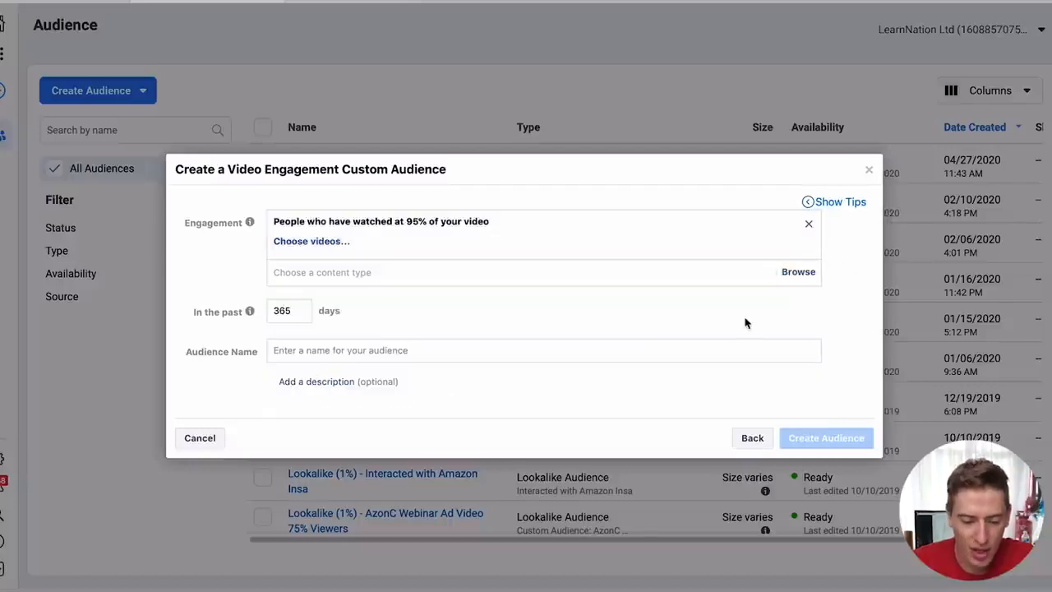
- Pick the first AzonU - The Online Entrepreneur video, confirm it, then back out to source choices
{"action": "left_click", "coordinate": [333, 241]}
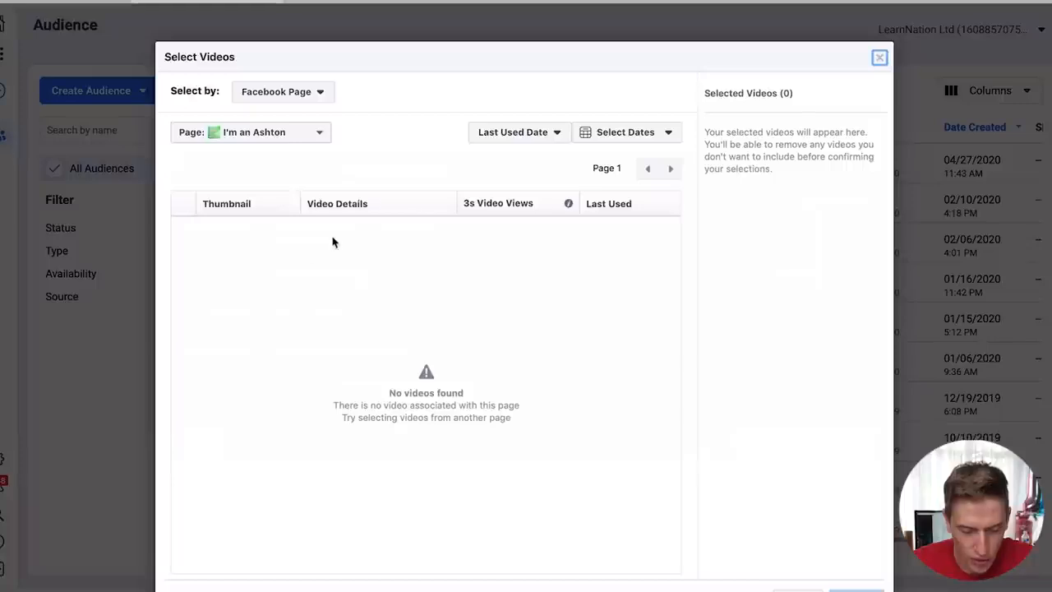
{"action": "left_click", "coordinate": [300, 131]}
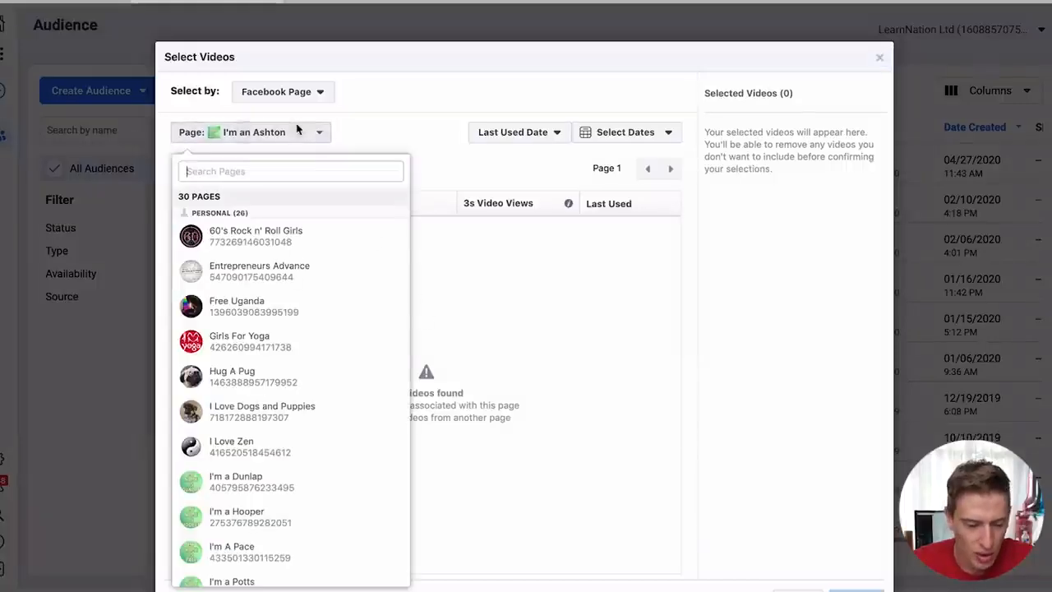
{"action": "scroll", "coordinate": [263, 580], "scroll_direction": "down", "scroll_amount": 10}
{"action": "scroll", "coordinate": [263, 580], "scroll_direction": "down", "scroll_amount": 1}
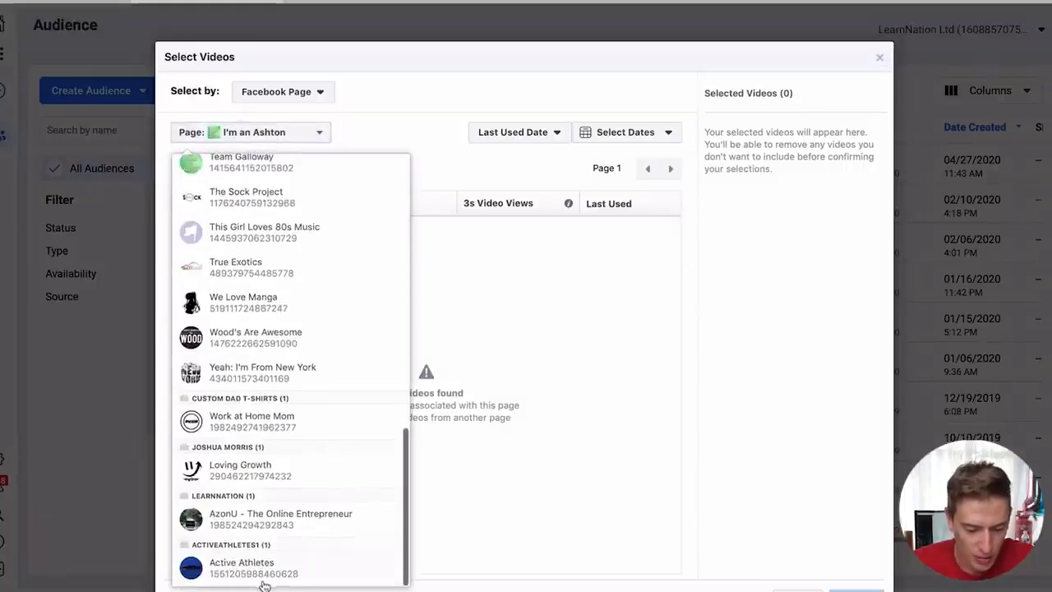
{"action": "left_click", "coordinate": [285, 521]}
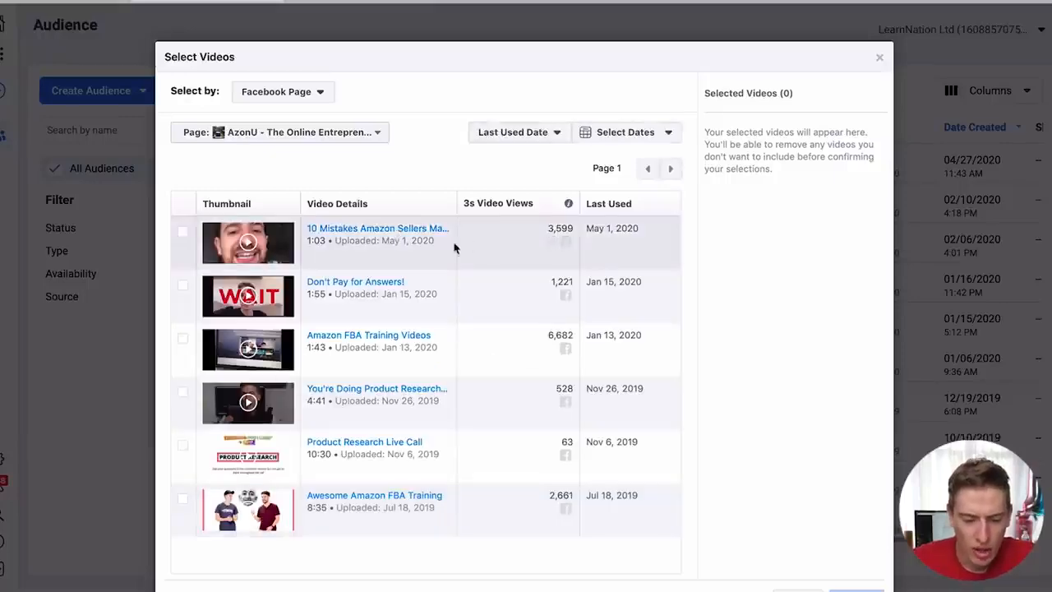
{"action": "left_click", "coordinate": [183, 231]}
{"action": "left_click", "coordinate": [855, 589]}
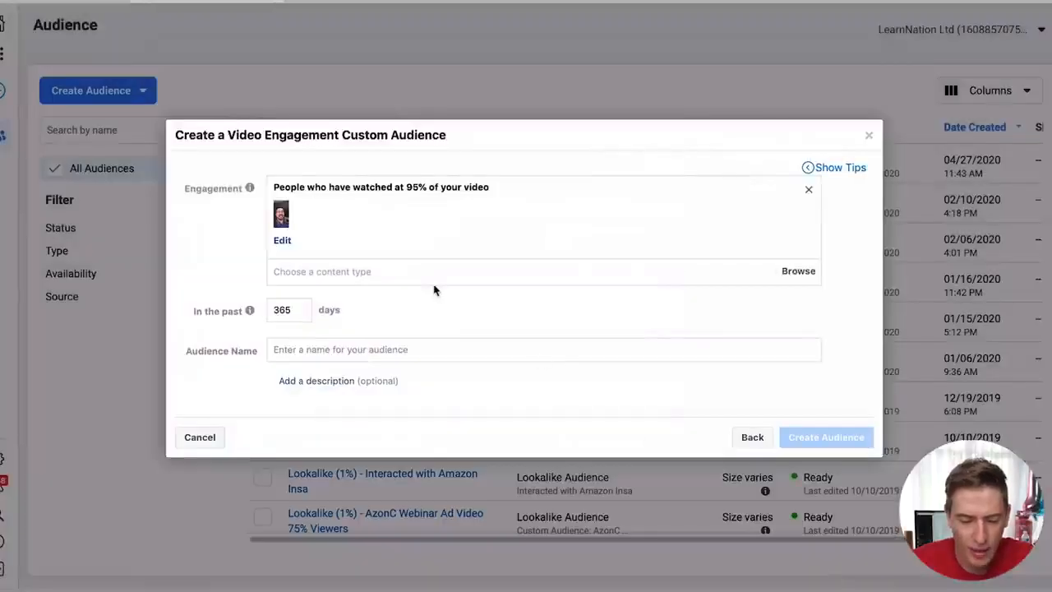
{"action": "left_click", "coordinate": [324, 349]}
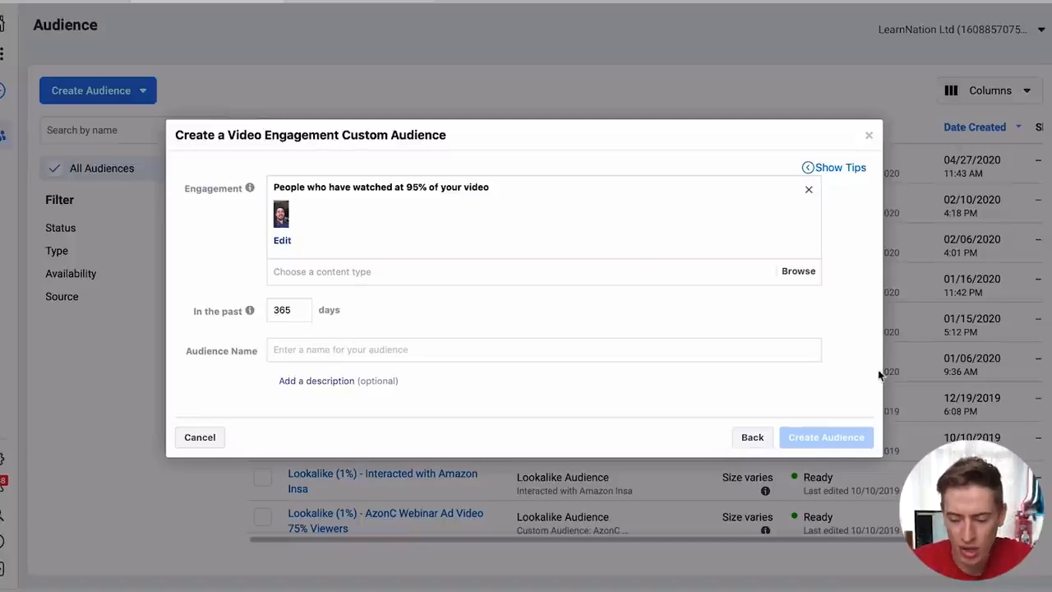
{"action": "left_click", "coordinate": [744, 440]}
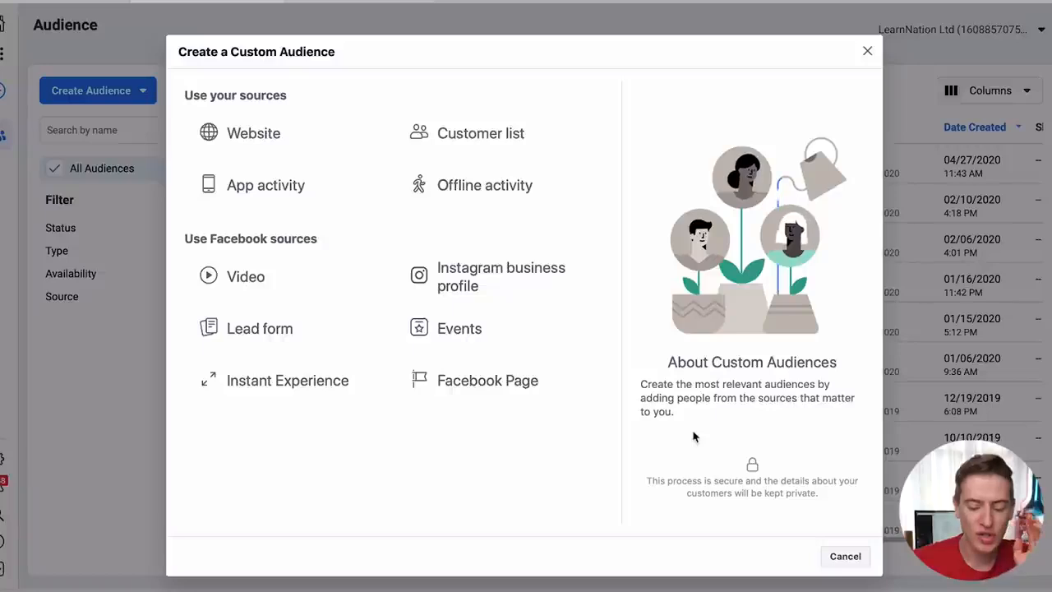
- Discard the custom audience draft, review the Audiences list, and reopen the Create Audience options
{"action": "left_click", "coordinate": [868, 53]}
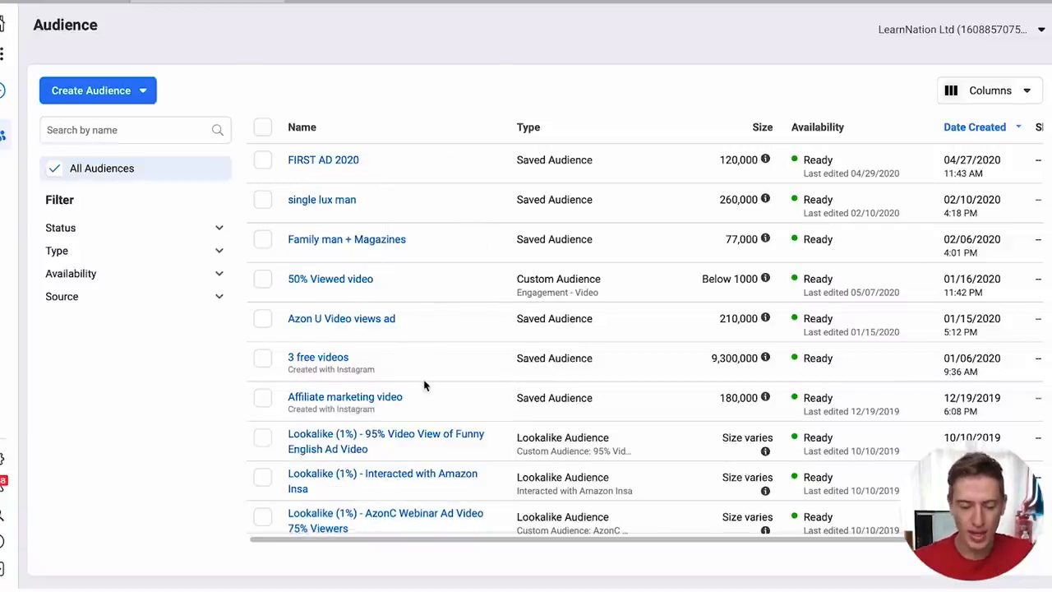
{"action": "scroll", "coordinate": [393, 228], "scroll_direction": "down", "scroll_amount": 12}
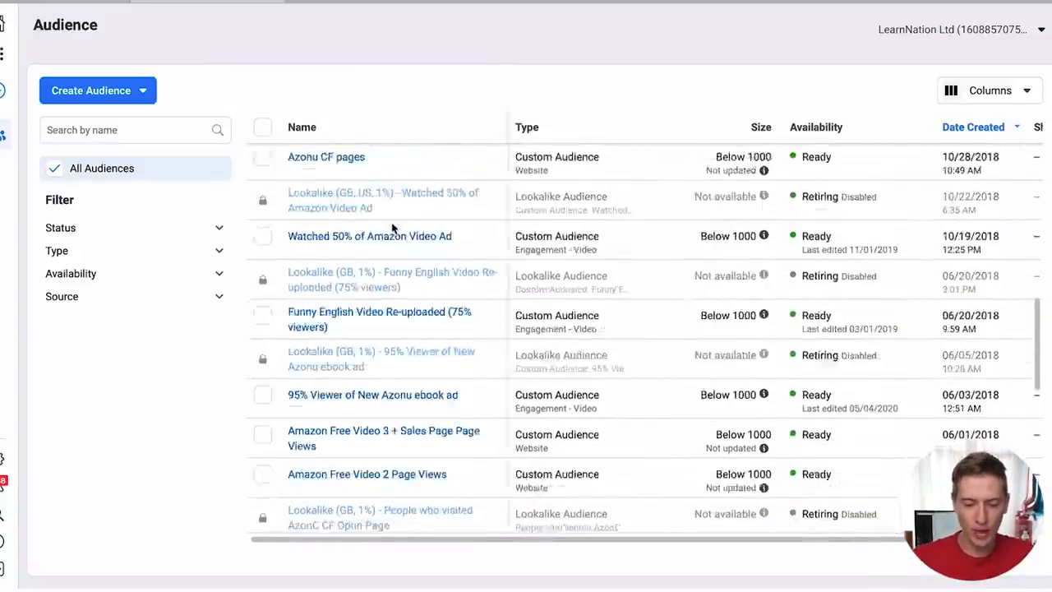
{"action": "scroll", "coordinate": [393, 228], "scroll_direction": "up", "scroll_amount": 3}
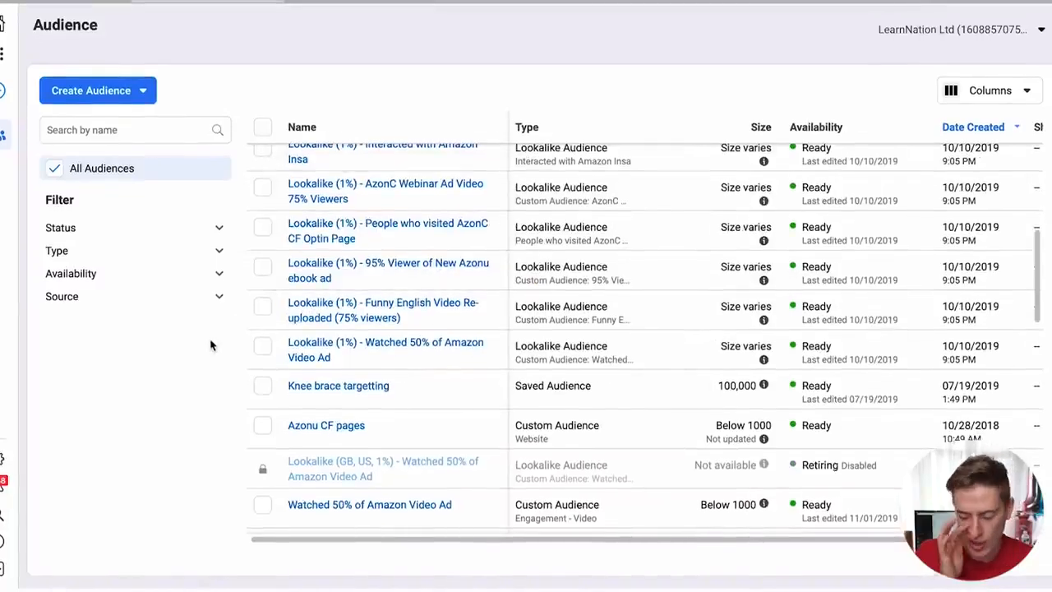
{"action": "scroll", "coordinate": [305, 386], "scroll_direction": "up", "scroll_amount": 5}
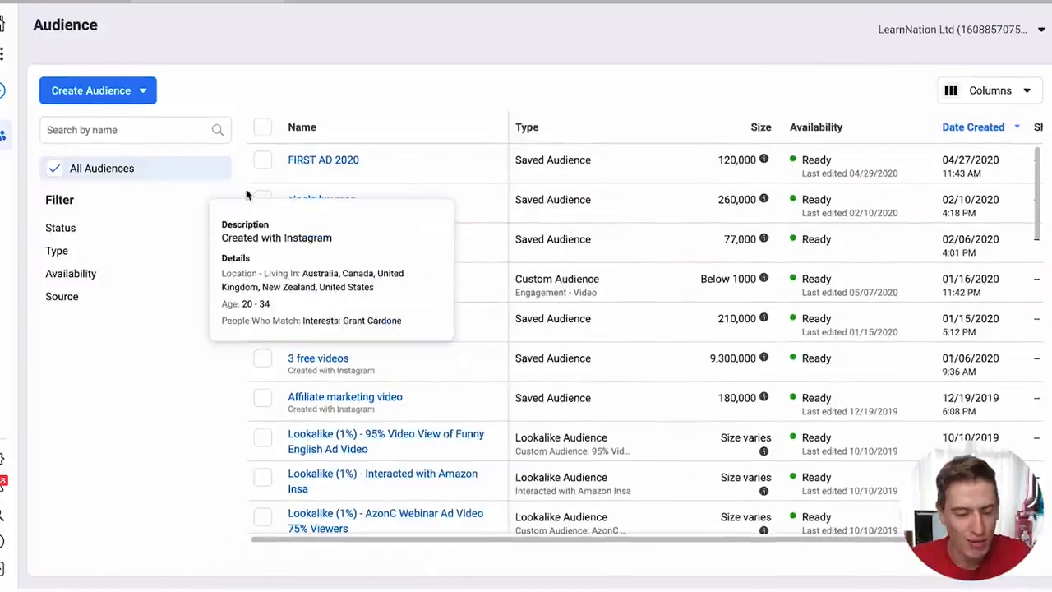
{"action": "left_click", "coordinate": [141, 92]}
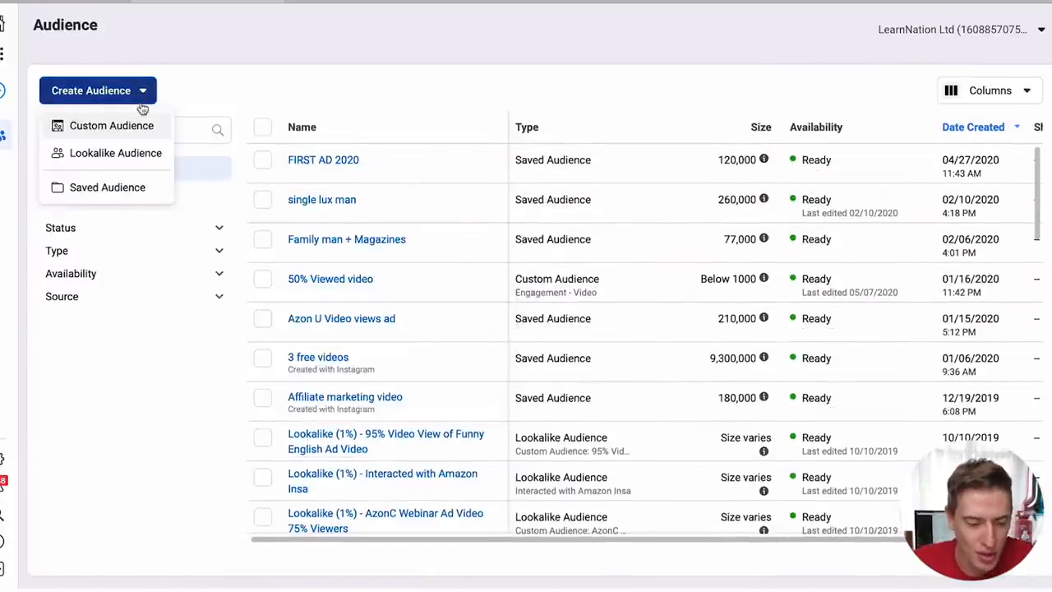
- Start a lookalike audience and set its source to 95% Video View of Funny English Ad Video
{"action": "left_click", "coordinate": [127, 157]}
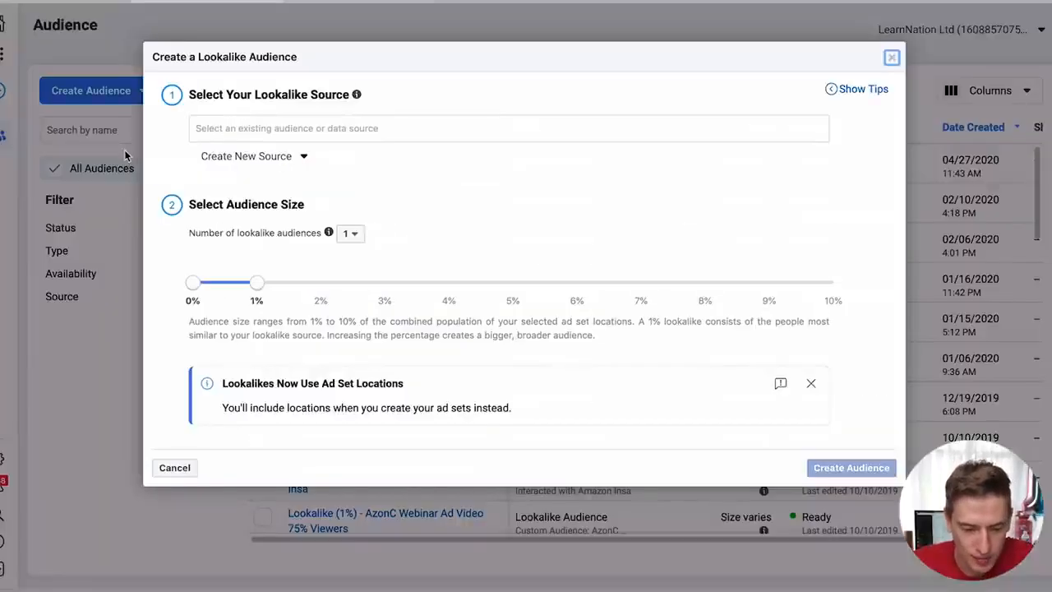
{"action": "left_click", "coordinate": [279, 125]}
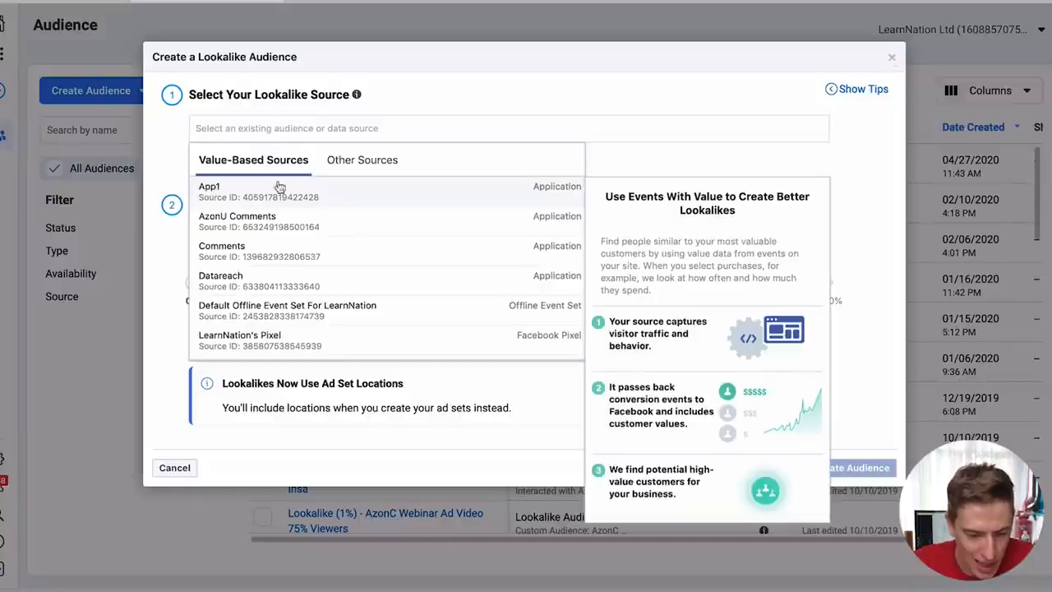
{"action": "scroll", "coordinate": [265, 227], "scroll_direction": "down", "scroll_amount": 3}
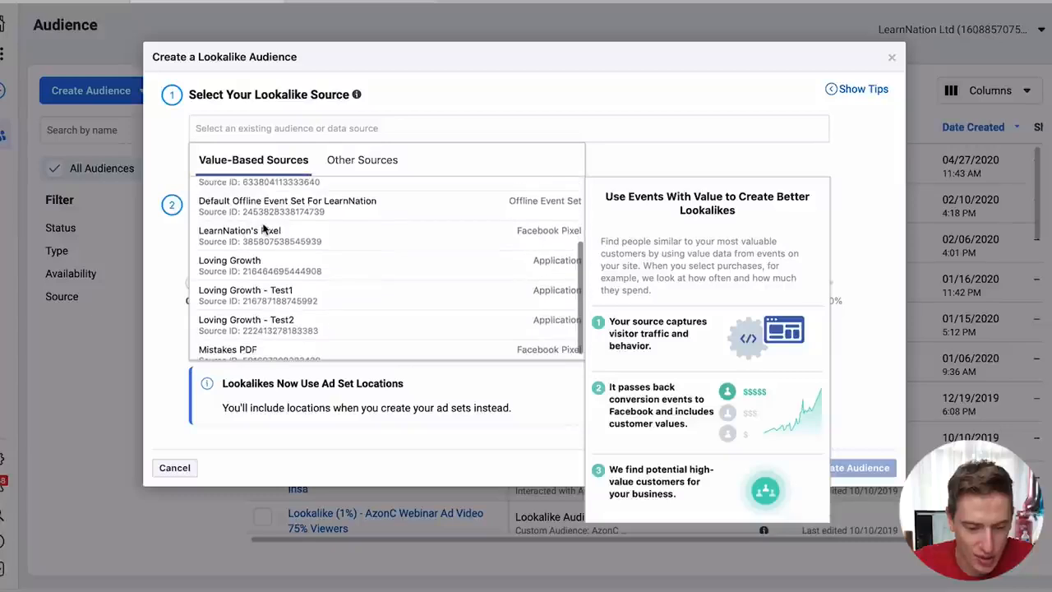
{"action": "left_click", "coordinate": [332, 161]}
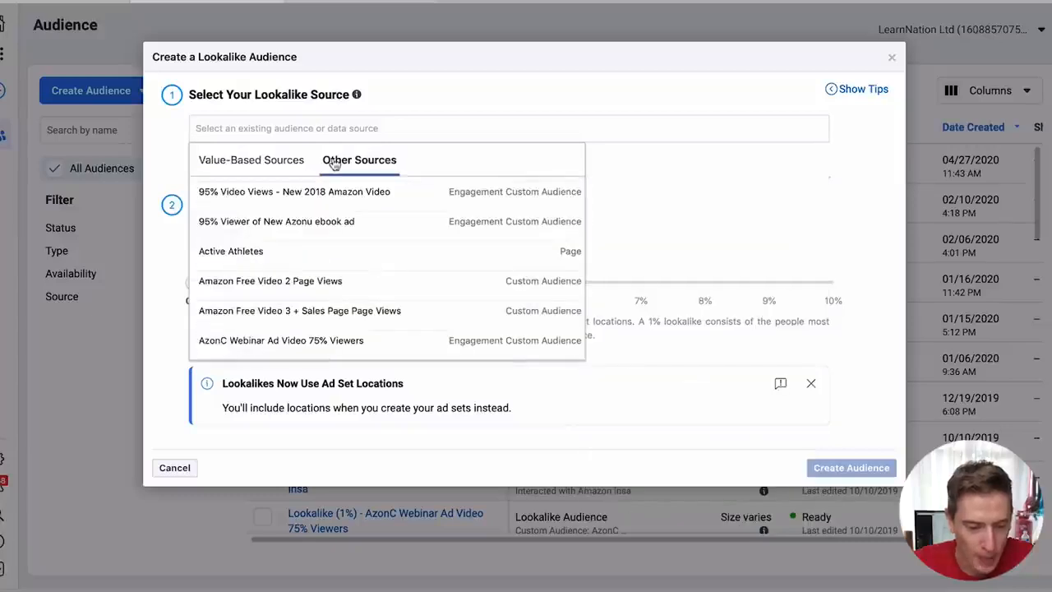
{"action": "scroll", "coordinate": [305, 237], "scroll_direction": "up", "scroll_amount": 3}
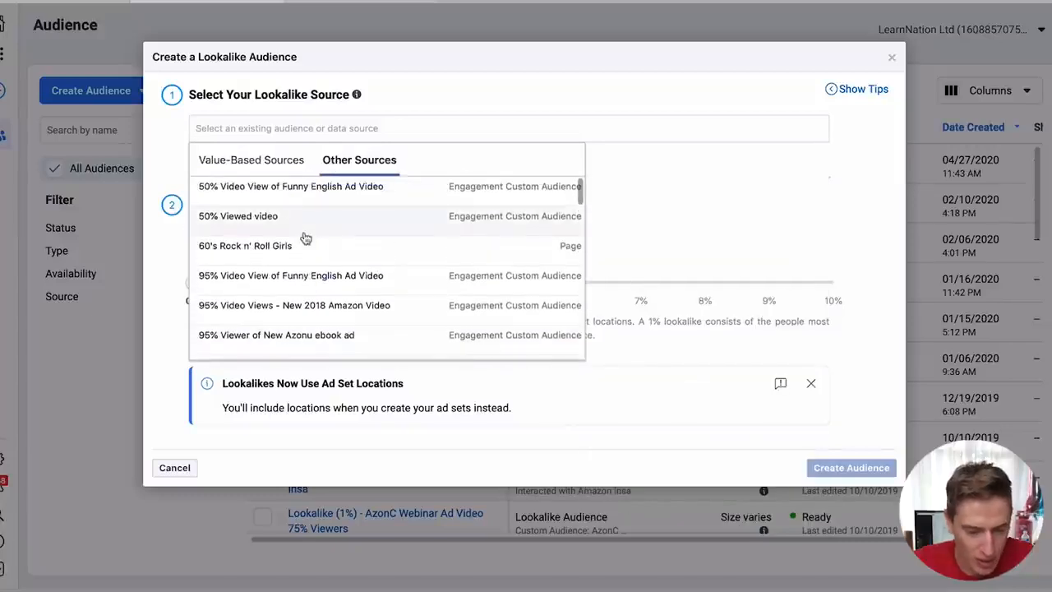
{"action": "scroll", "coordinate": [321, 215], "scroll_direction": "down", "scroll_amount": 2}
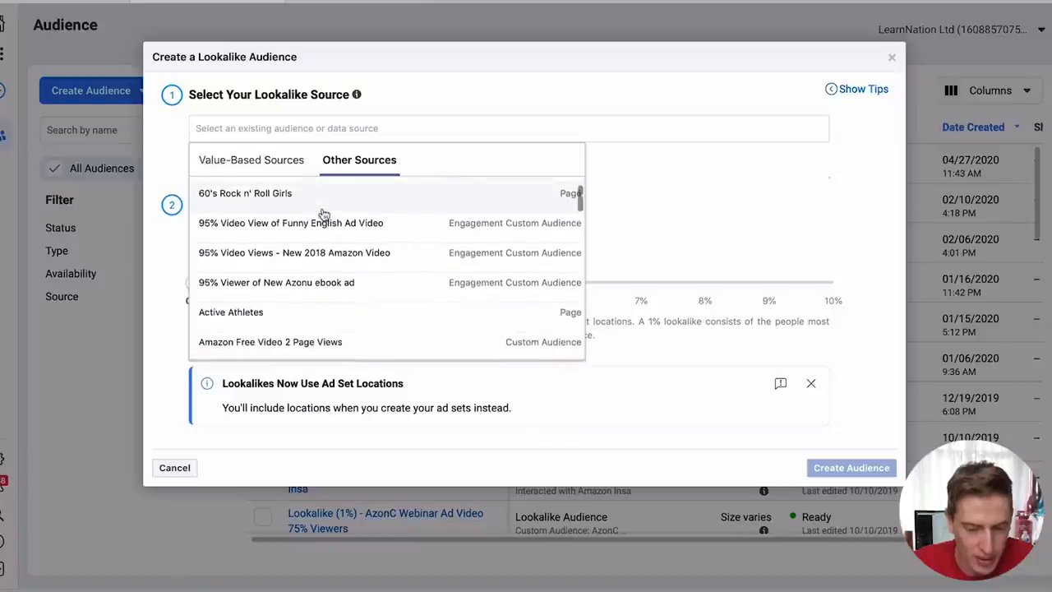
{"action": "left_click", "coordinate": [301, 236]}
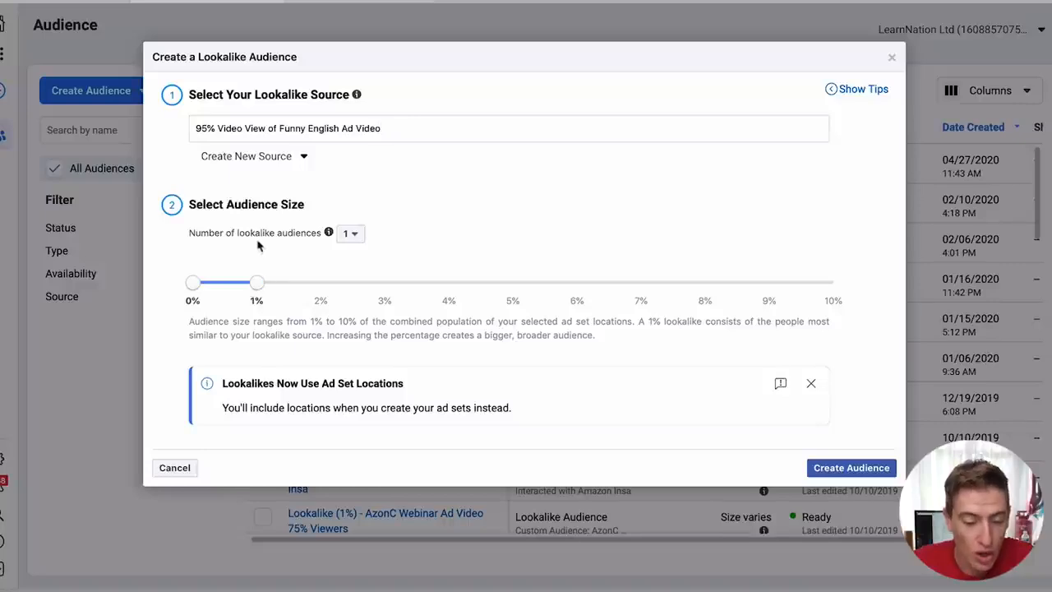
{"action": "mouse_move", "coordinate": [329, 235]}
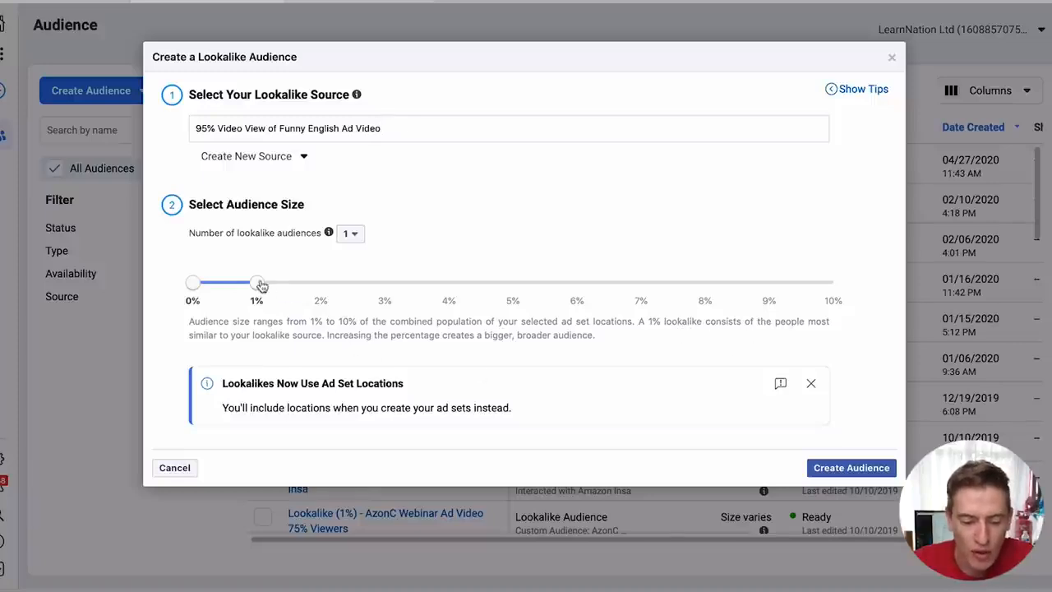
- Try a 10% lookalike size, return to 1%, review the source options, and submit the audience
{"action": "left_click_drag", "start_coordinate": [257, 283], "coordinate": [898, 304]}
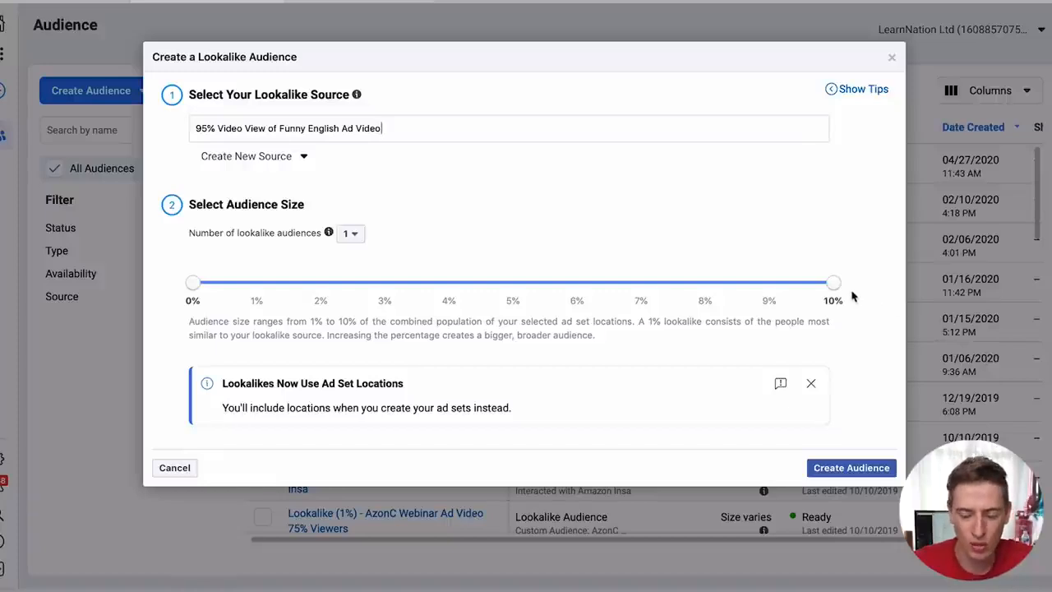
{"action": "left_click_drag", "start_coordinate": [836, 285], "coordinate": [191, 286]}
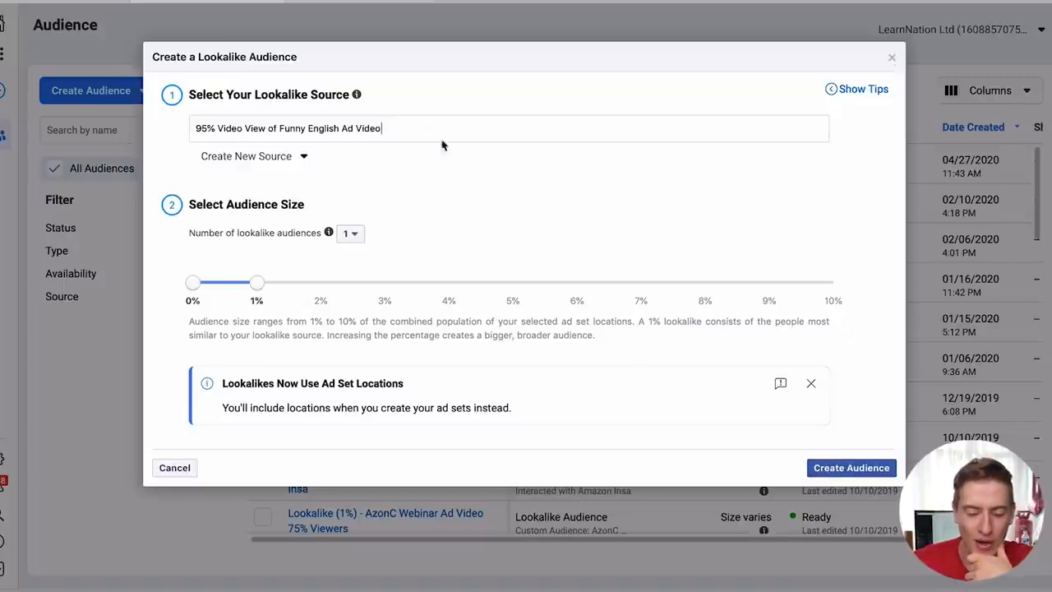
{"action": "left_click", "coordinate": [228, 162]}
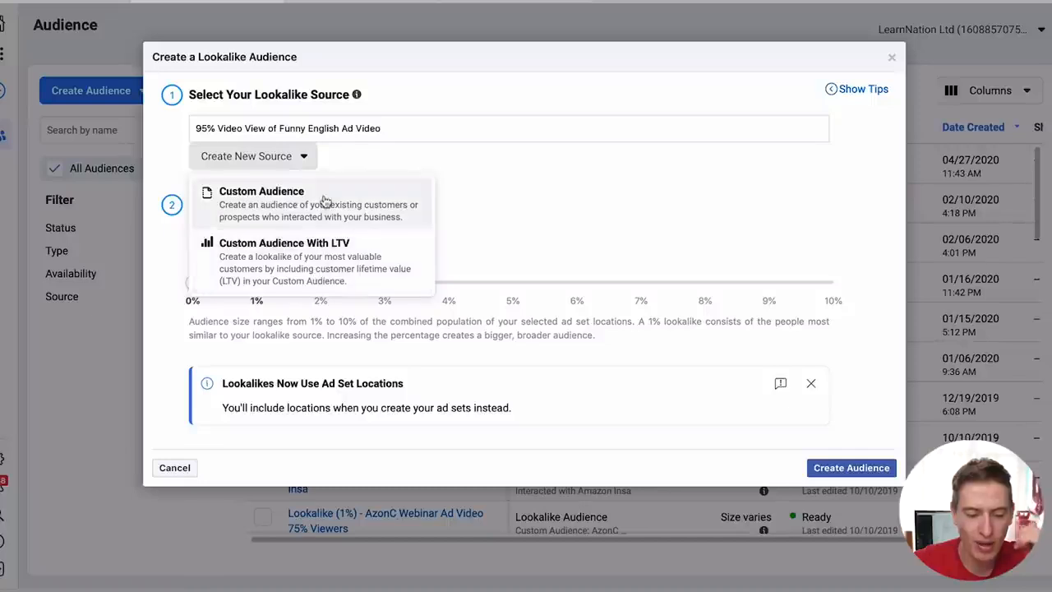
{"action": "left_click", "coordinate": [363, 156]}
{"action": "double_click", "coordinate": [376, 127]}
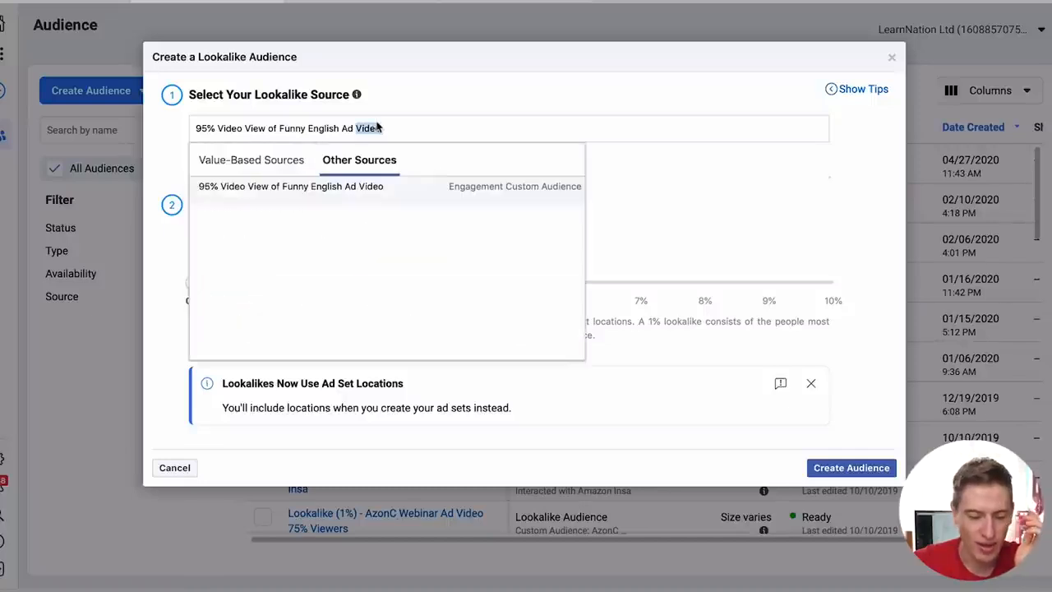
{"action": "left_click", "coordinate": [247, 159]}
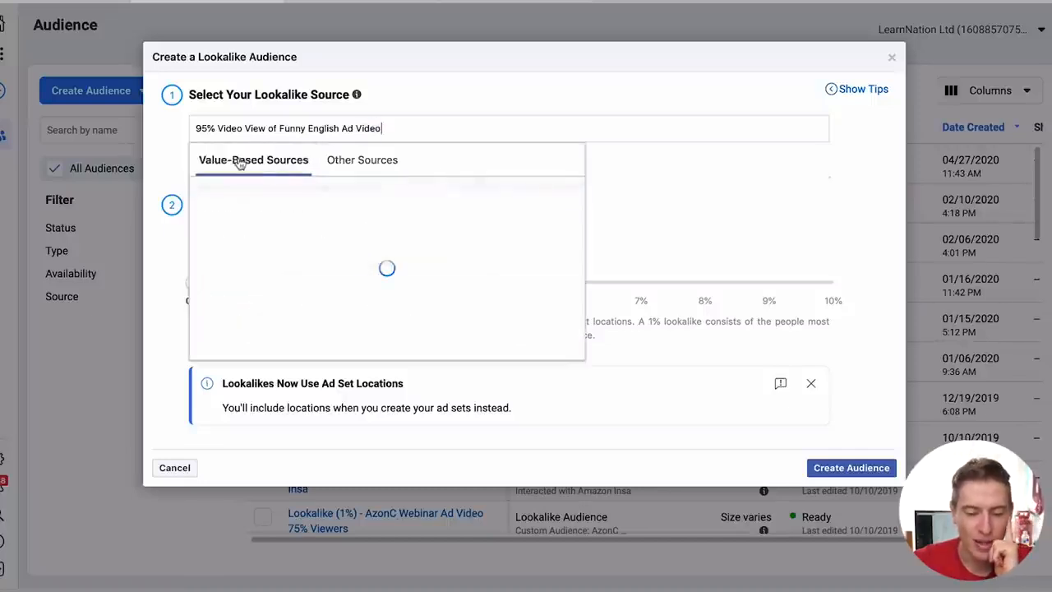
{"action": "left_click", "coordinate": [367, 164]}
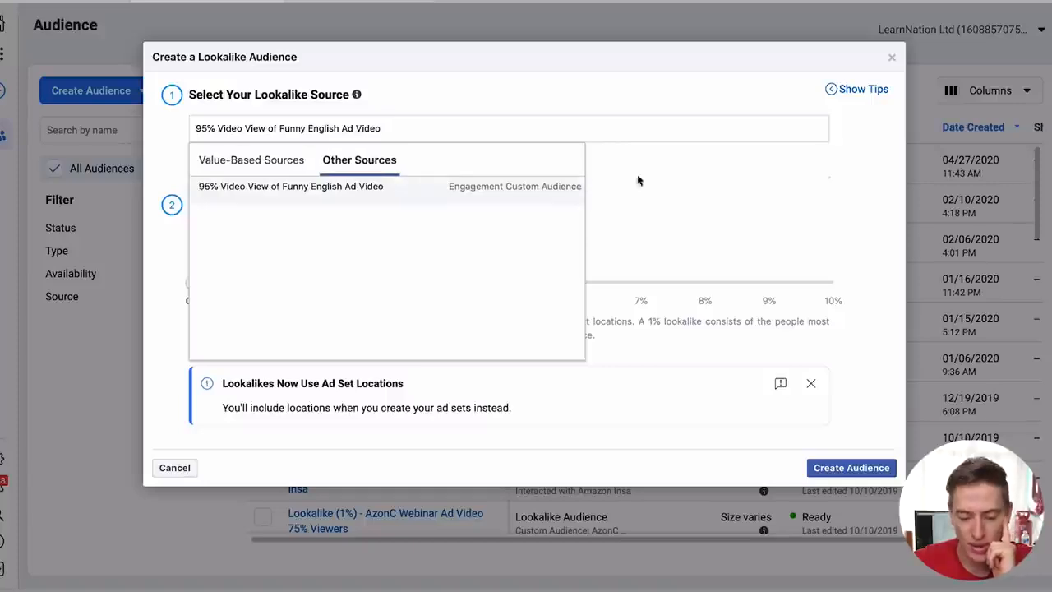
{"action": "left_click", "coordinate": [822, 462]}
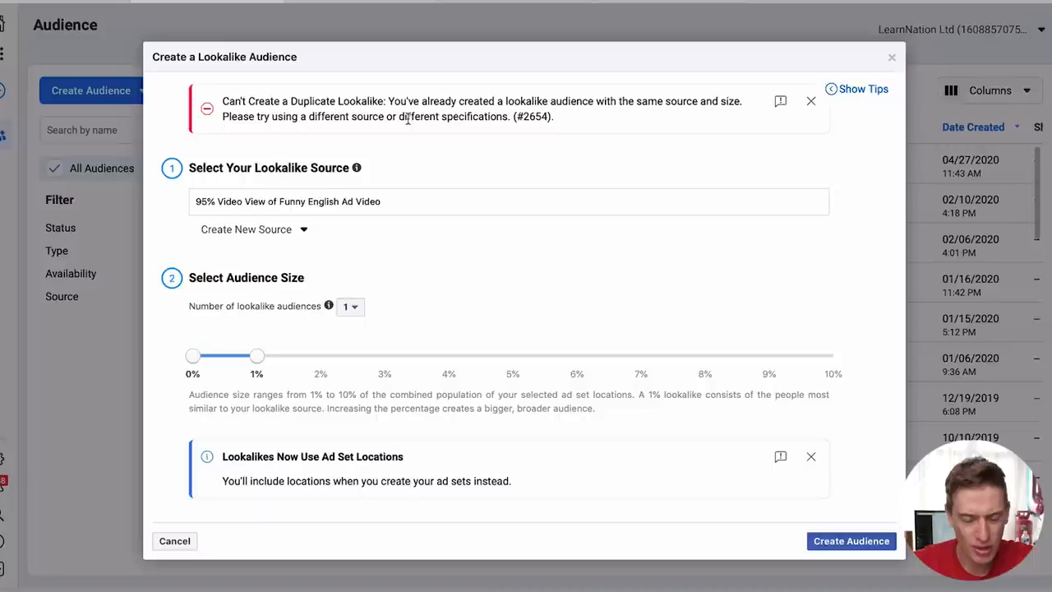
- Read the Can't Create a Duplicate Lookalike error and close the lookalike dialog
{"action": "left_click_drag", "start_coordinate": [323, 116], "coordinate": [380, 116]}
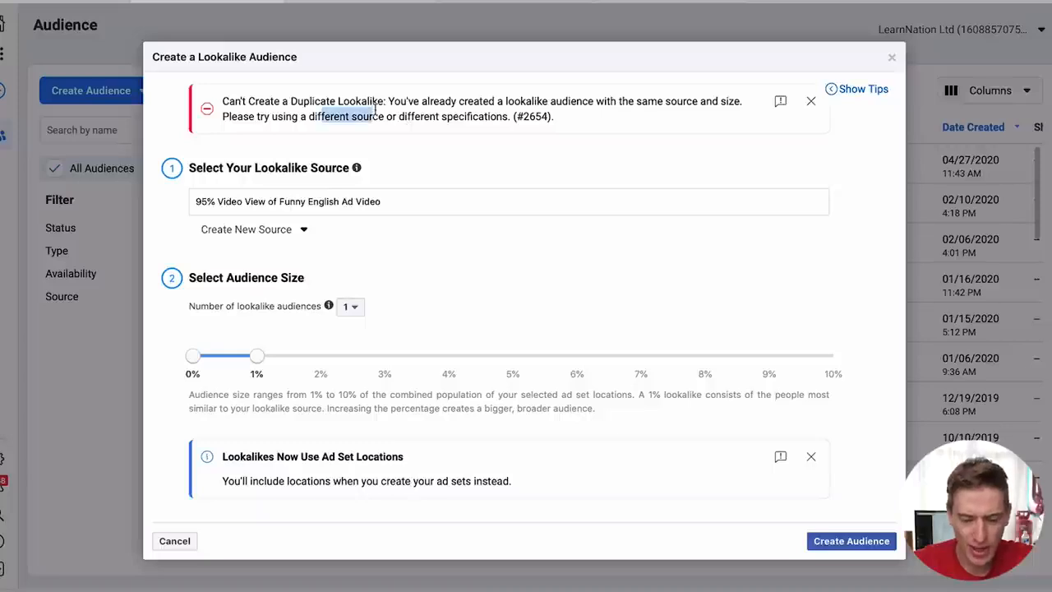
{"action": "left_click", "coordinate": [895, 60]}
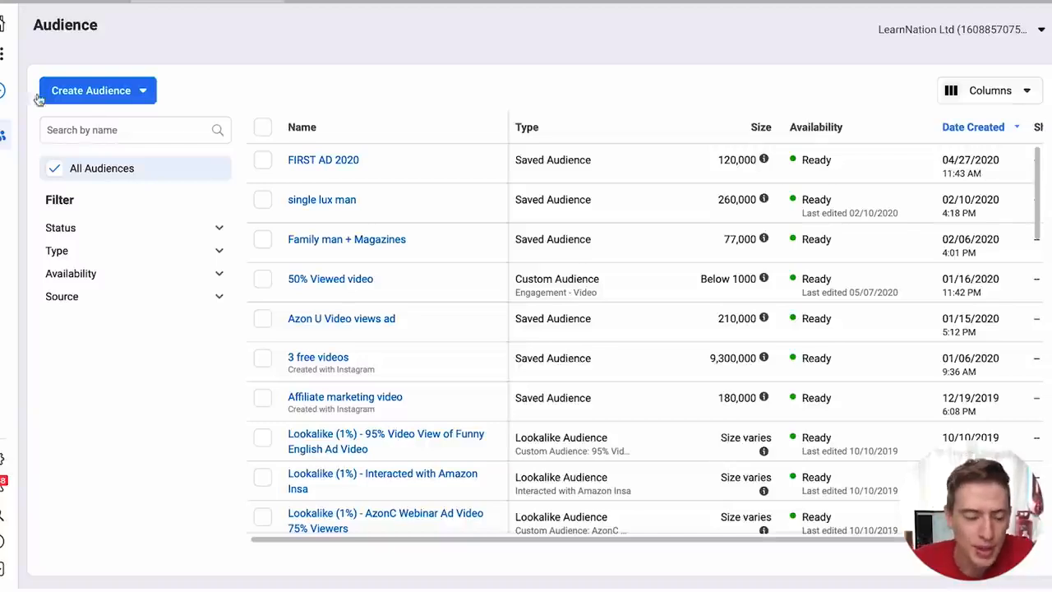
{"action": "left_click", "coordinate": [4, 54]}
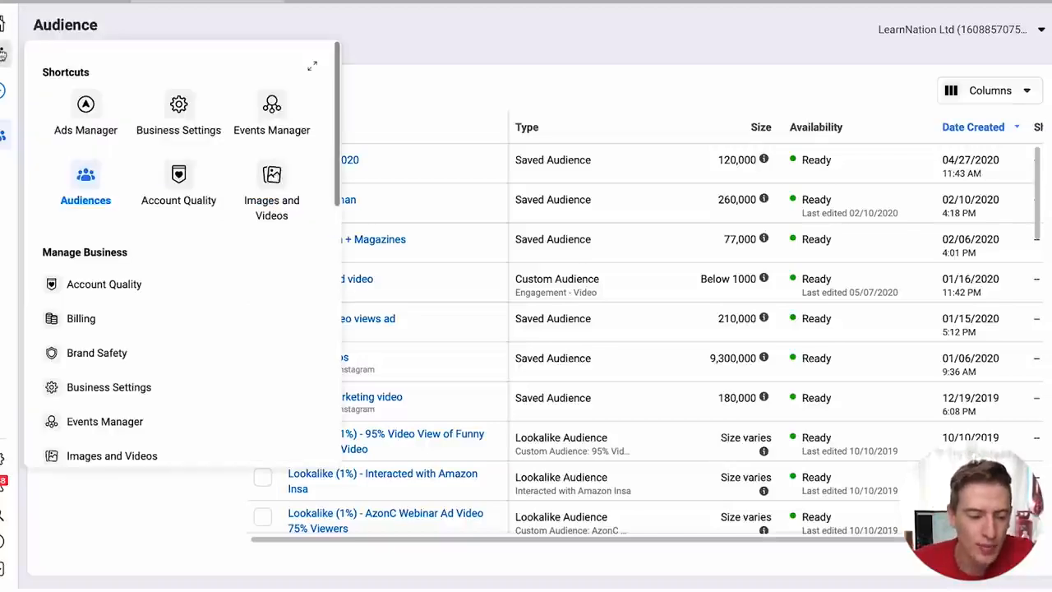
- Switch to Ads Manager and begin a new campaign with the Traffic objective
{"action": "left_click", "coordinate": [89, 107]}
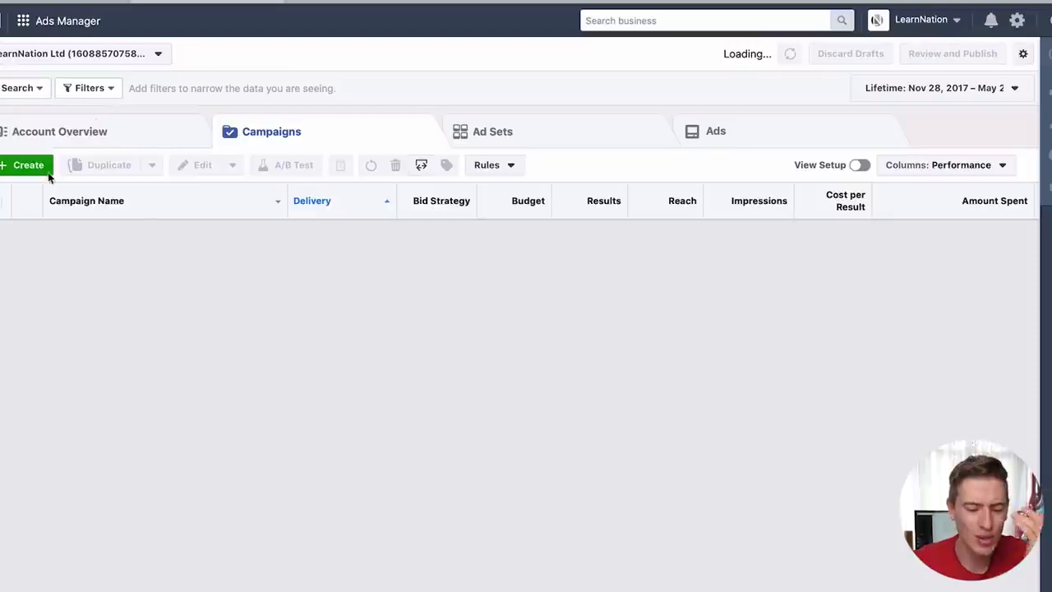
{"action": "left_click", "coordinate": [28, 165]}
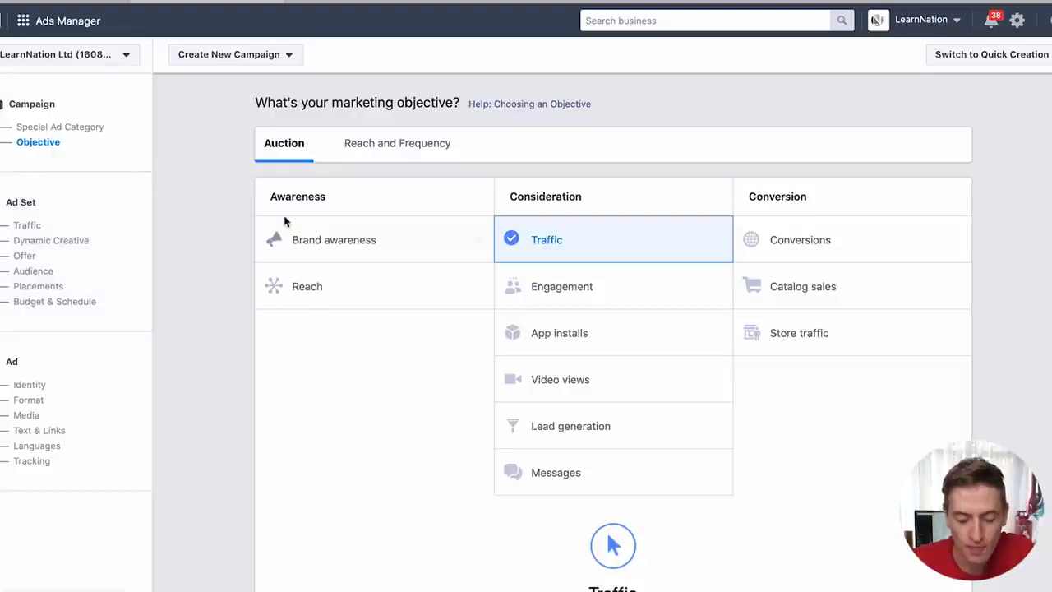
- Continue from the Traffic objective to the ad set step, named GB - 18+
{"action": "scroll", "coordinate": [362, 305], "scroll_direction": "down", "scroll_amount": 1}
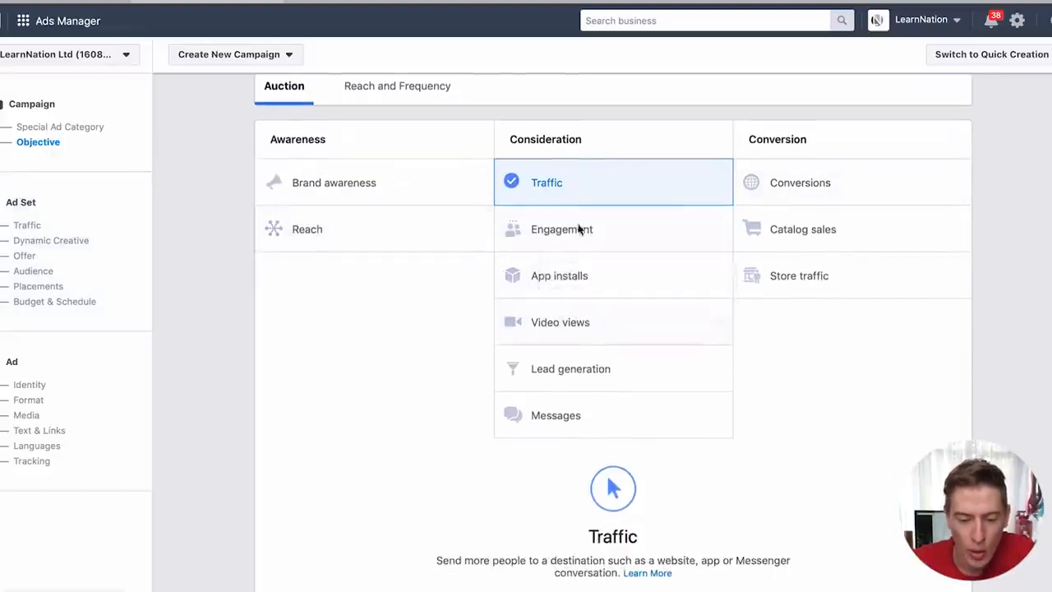
{"action": "scroll", "coordinate": [564, 192], "scroll_direction": "down", "scroll_amount": 5}
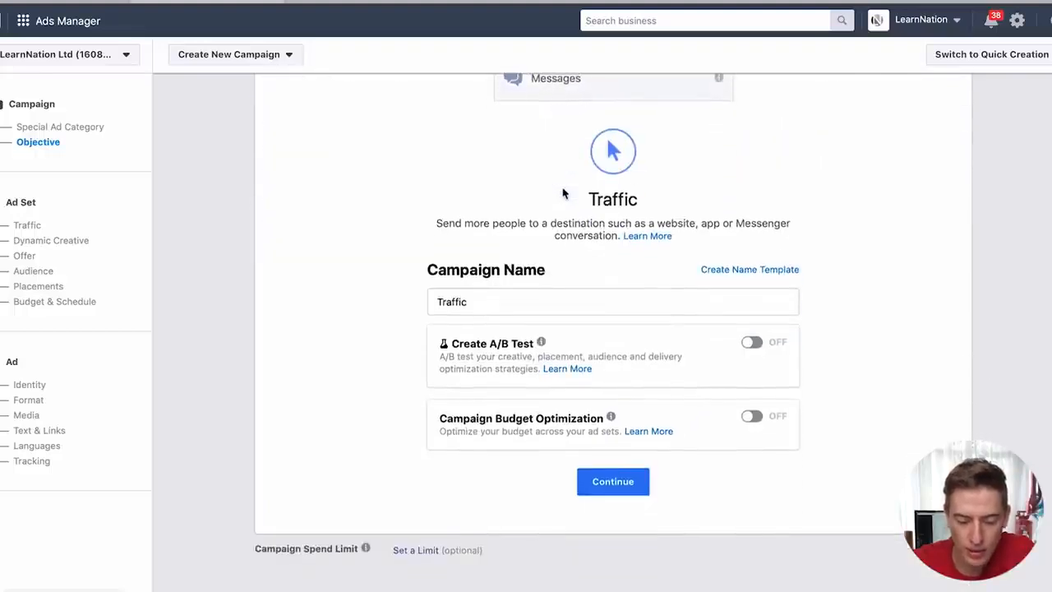
{"action": "left_click", "coordinate": [602, 486]}
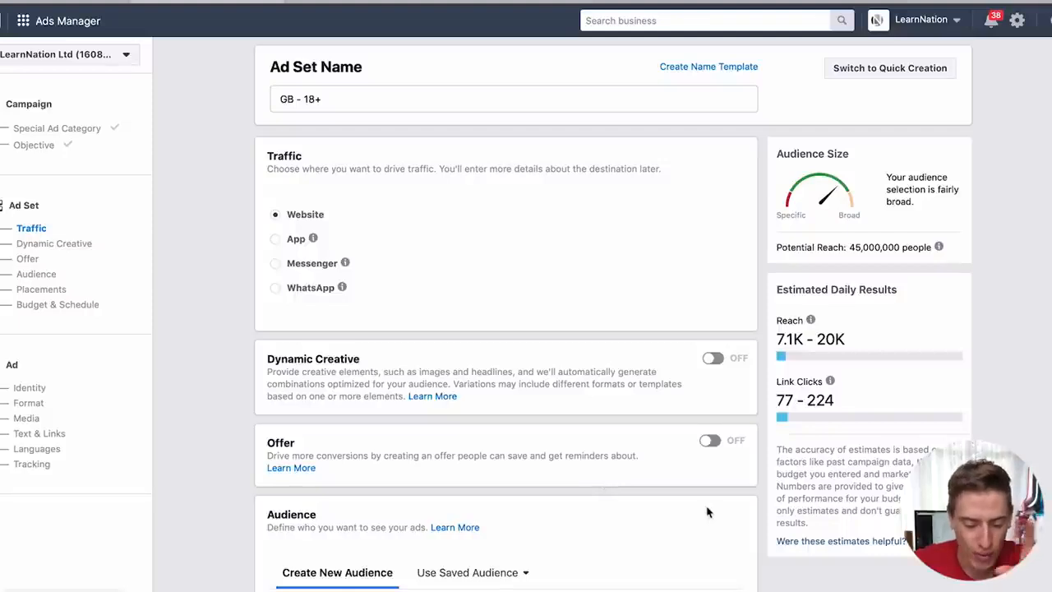
- Add Lookalike (1%) - 95% Video View of Funny English Ad Video as the ad set's custom audience
{"action": "scroll", "coordinate": [707, 510], "scroll_direction": "down", "scroll_amount": 5}
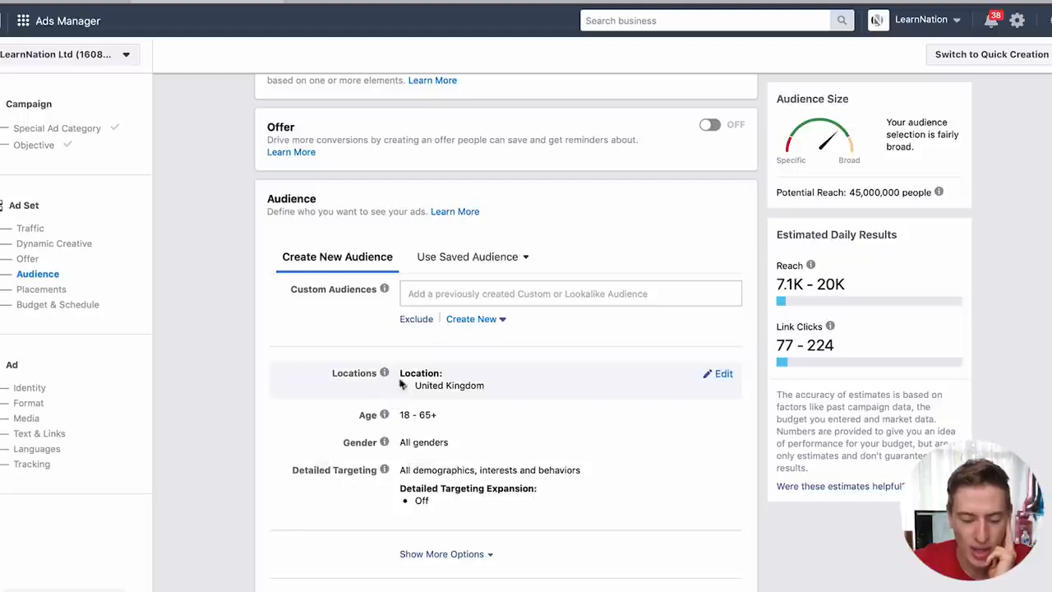
{"action": "left_click", "coordinate": [419, 297]}
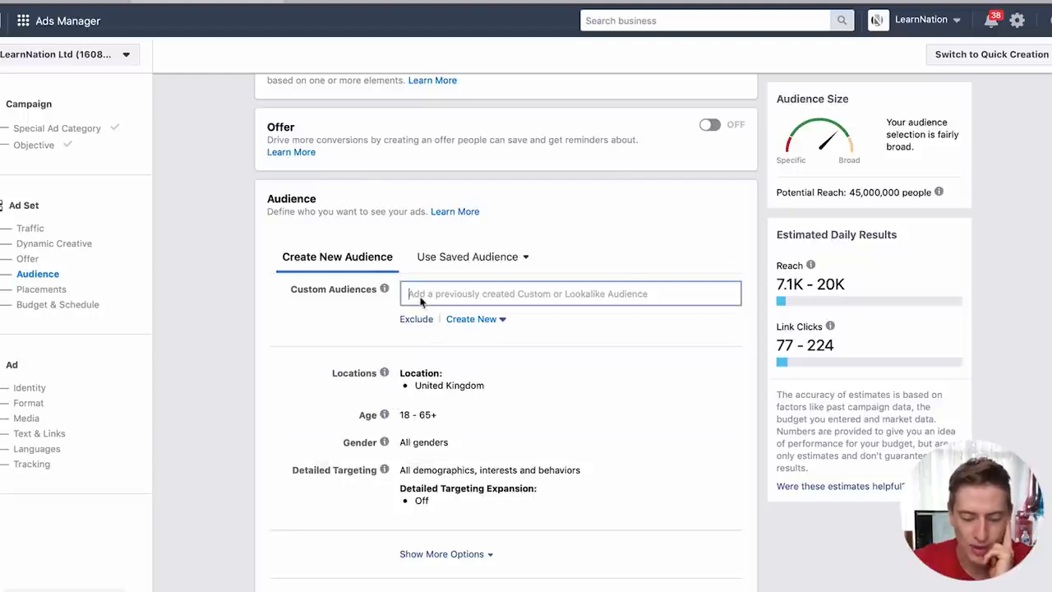
{"action": "scroll", "coordinate": [449, 298], "scroll_direction": "down", "scroll_amount": 1}
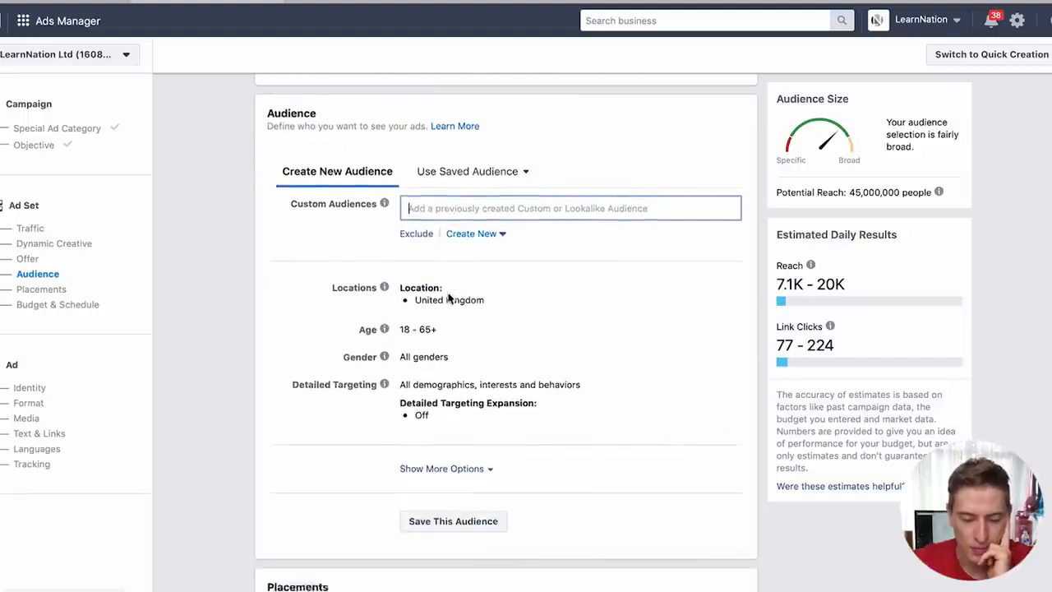
{"action": "left_click", "coordinate": [558, 204]}
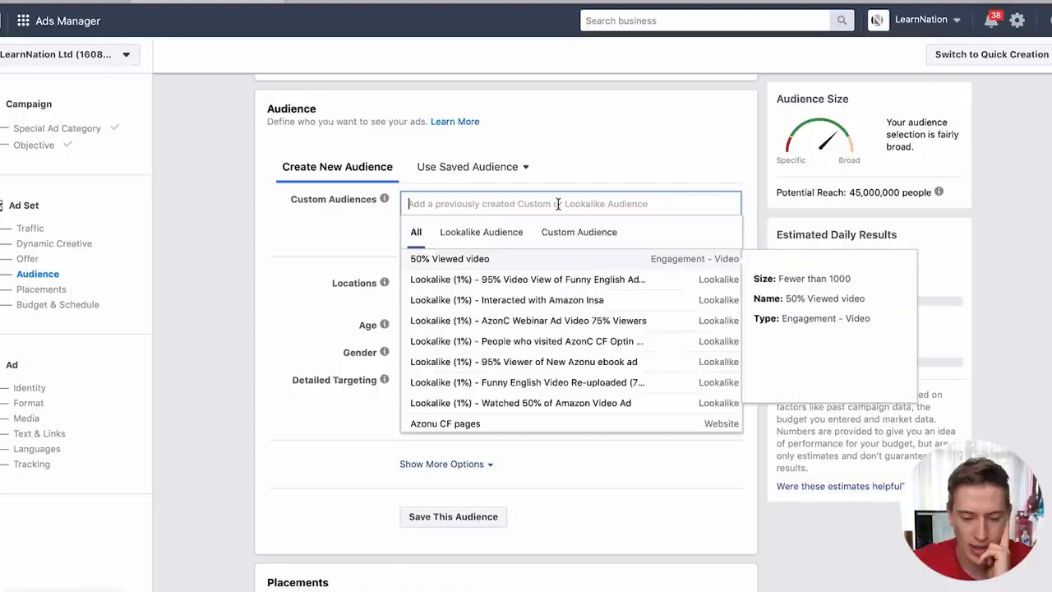
{"action": "left_click", "coordinate": [503, 285]}
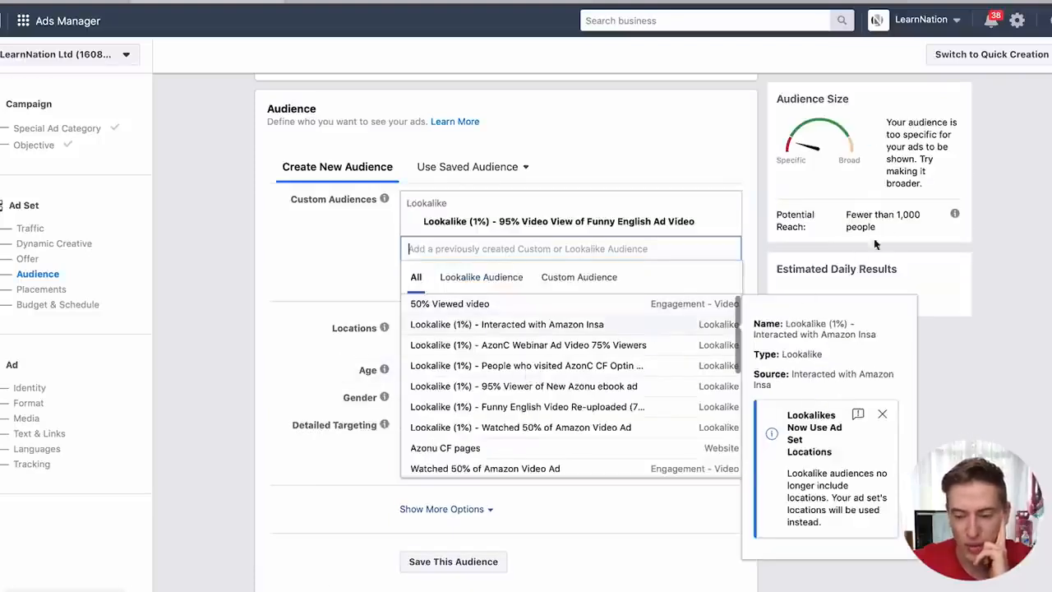
{"action": "left_click", "coordinate": [276, 386]}
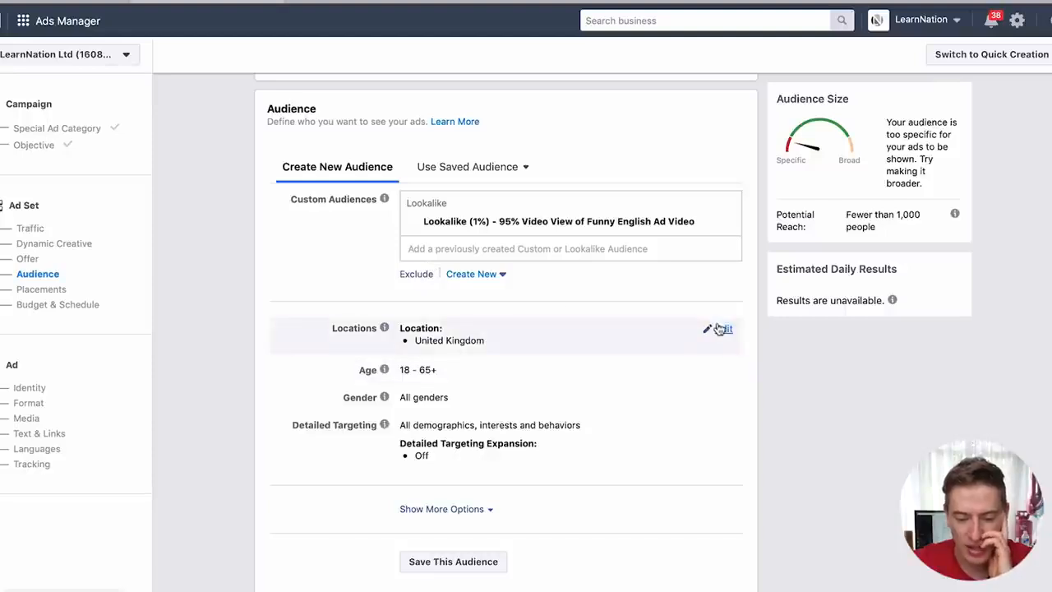
- Remove United Kingdom and add United States as the included location, clearing the location error
{"action": "left_click", "coordinate": [718, 328]}
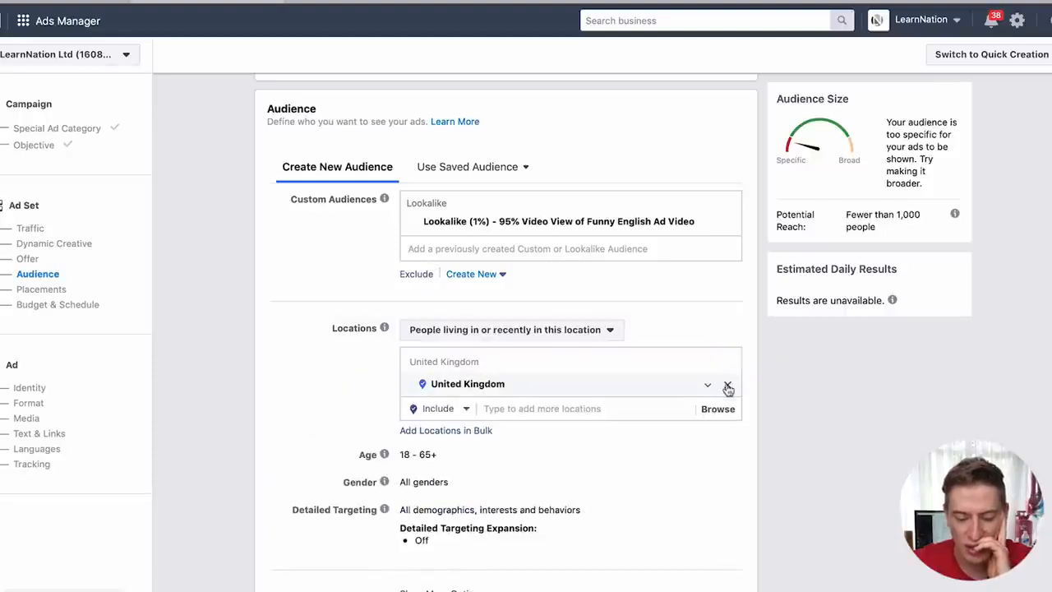
{"action": "left_click", "coordinate": [727, 386]}
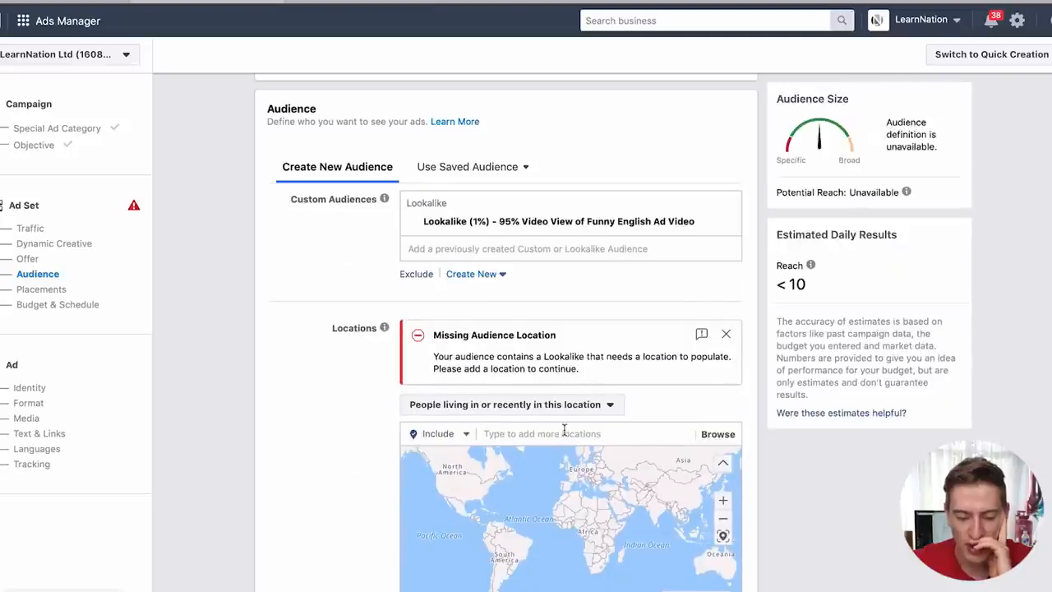
{"action": "left_click", "coordinate": [534, 437]}
{"action": "type", "text": "united states"}
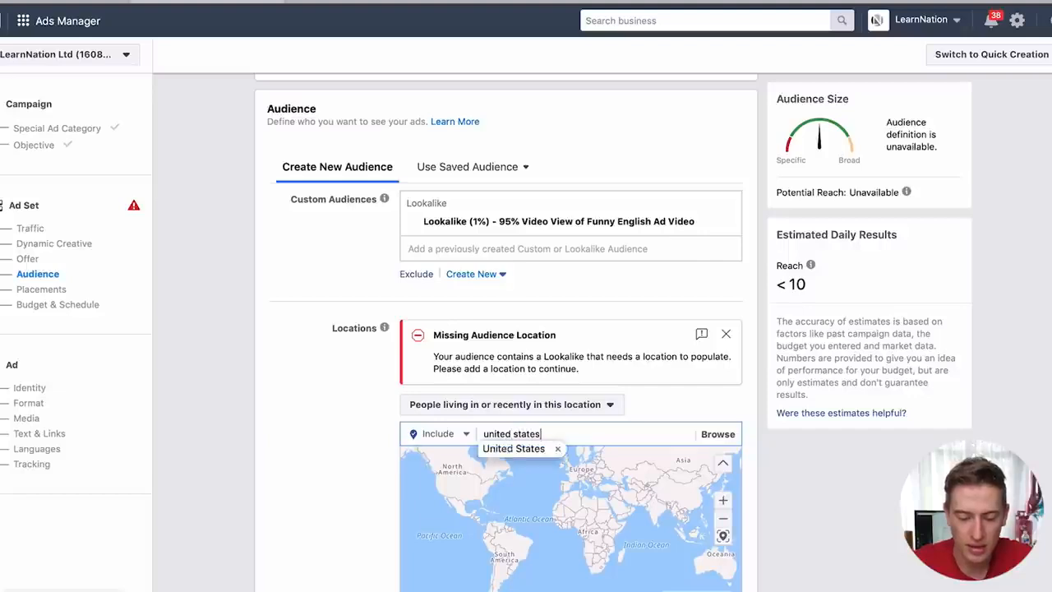
{"action": "key", "text": "Return"}
{"action": "left_click_drag", "start_coordinate": [863, 341], "coordinate": [827, 328]}
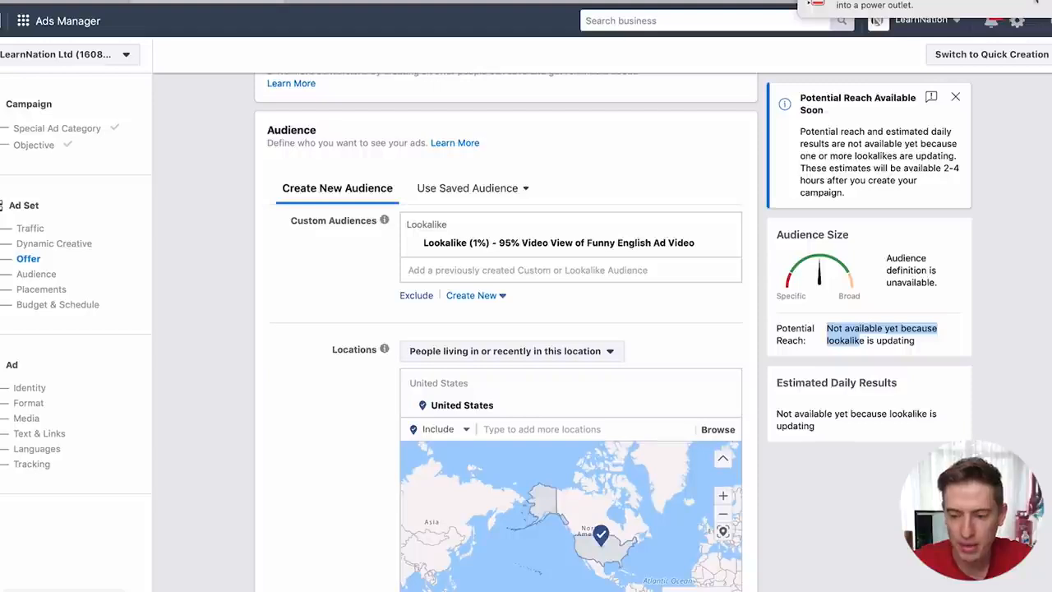
{"action": "left_click", "coordinate": [624, 289]}
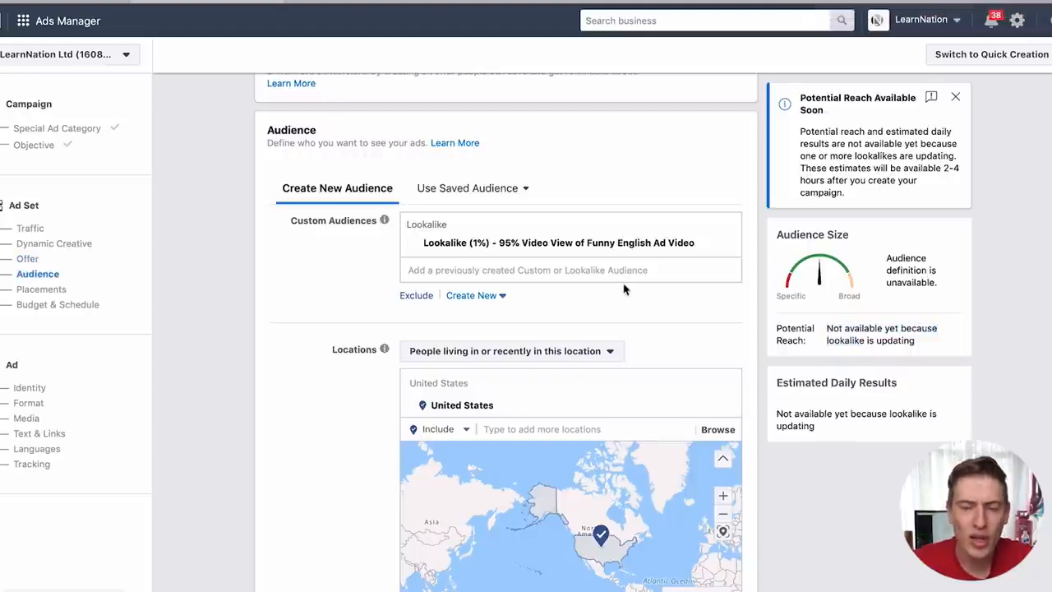
{"action": "scroll", "coordinate": [629, 263], "scroll_direction": "down", "scroll_amount": 3}
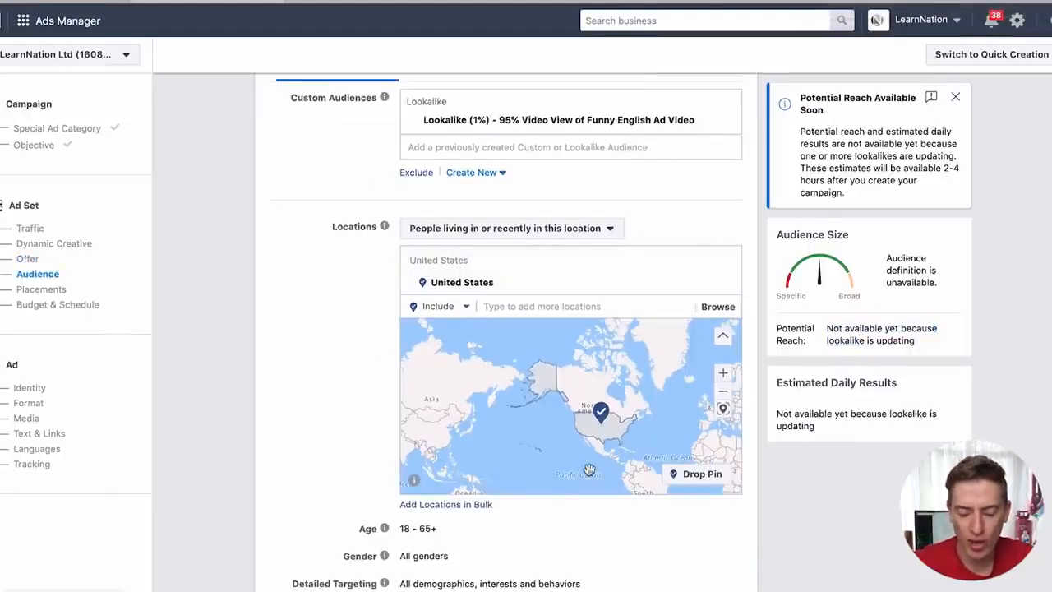